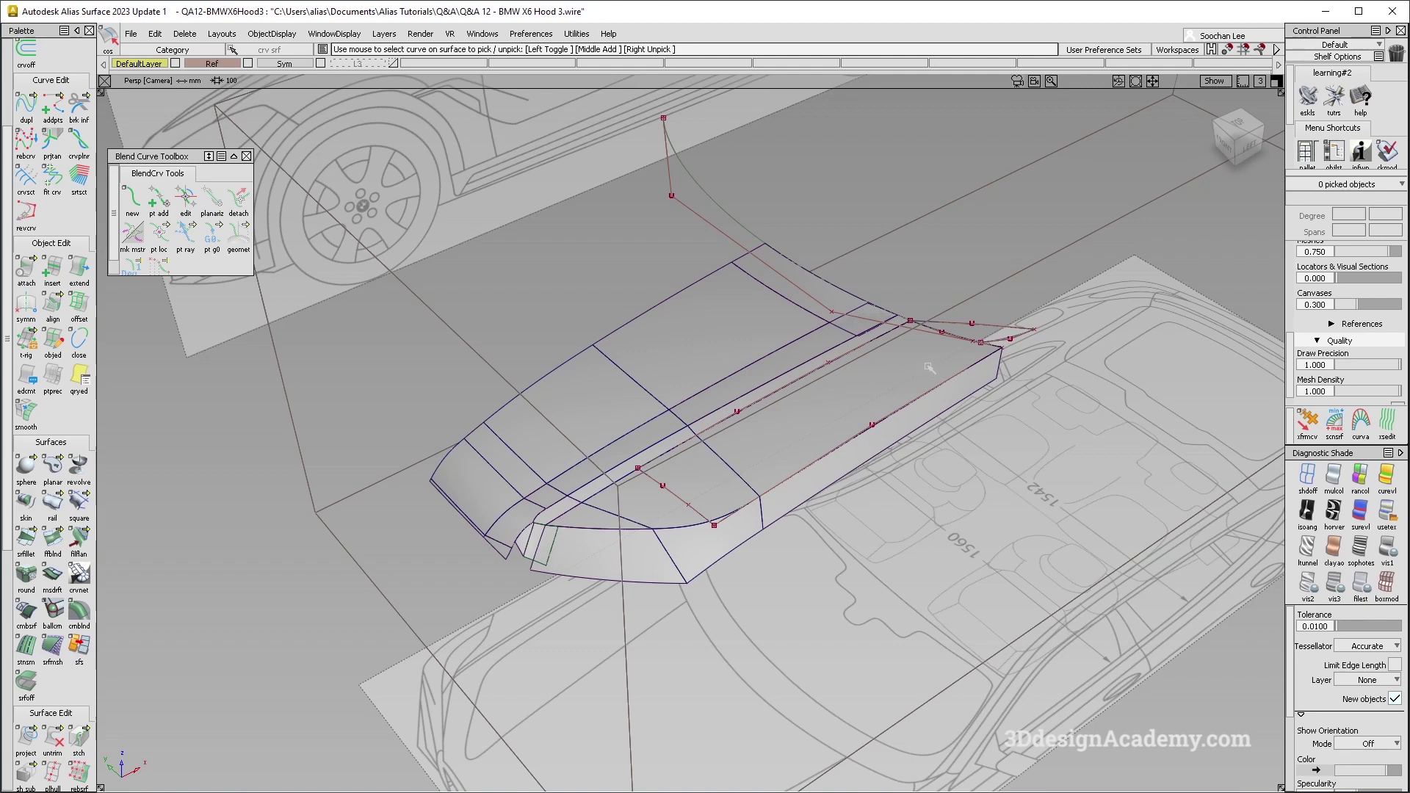
# - Check the BMW X6 reference photo and insert a curve on surface across the outer hood surface, near its rear edge
pyautogui.scroll(5, 942, 355)
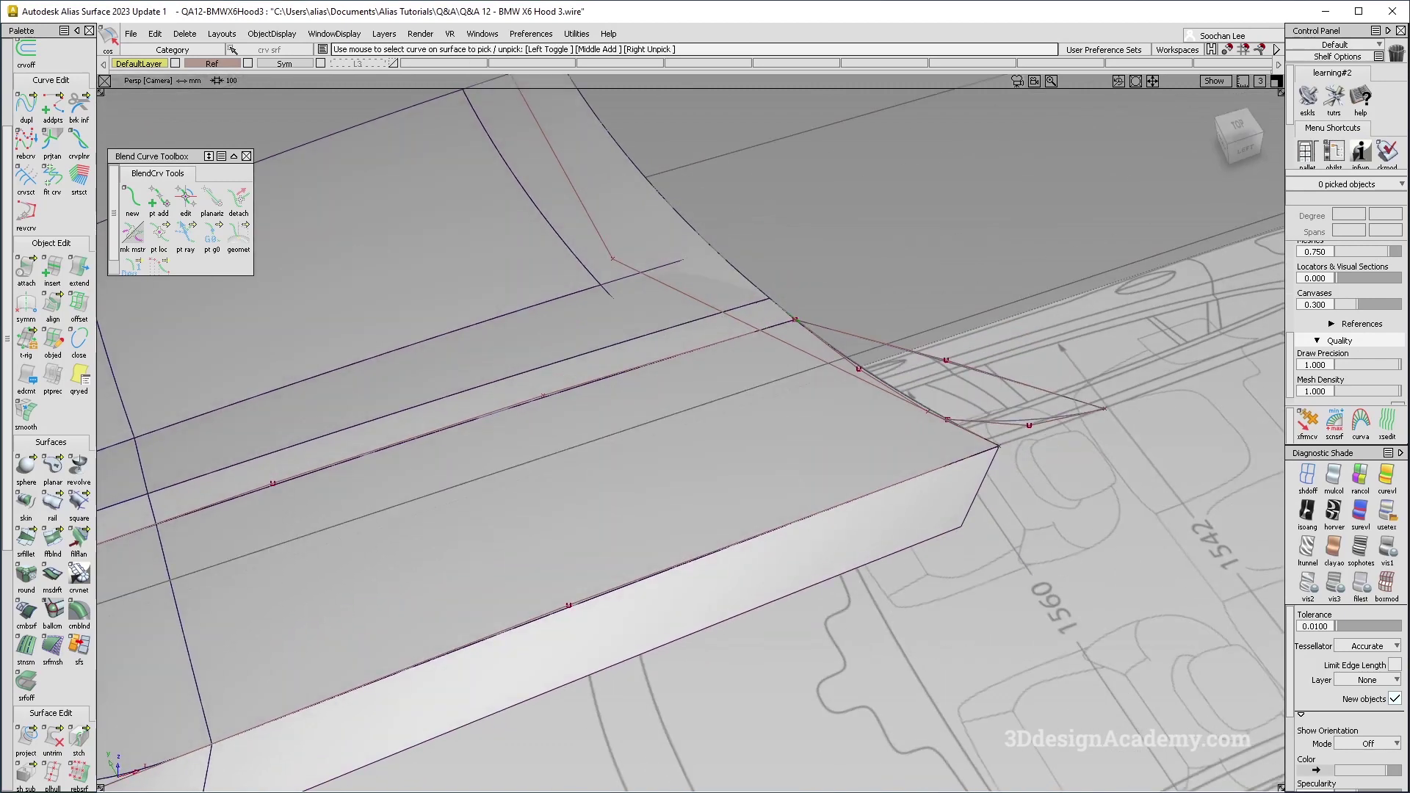
pyautogui.doubleClick(52, 270)
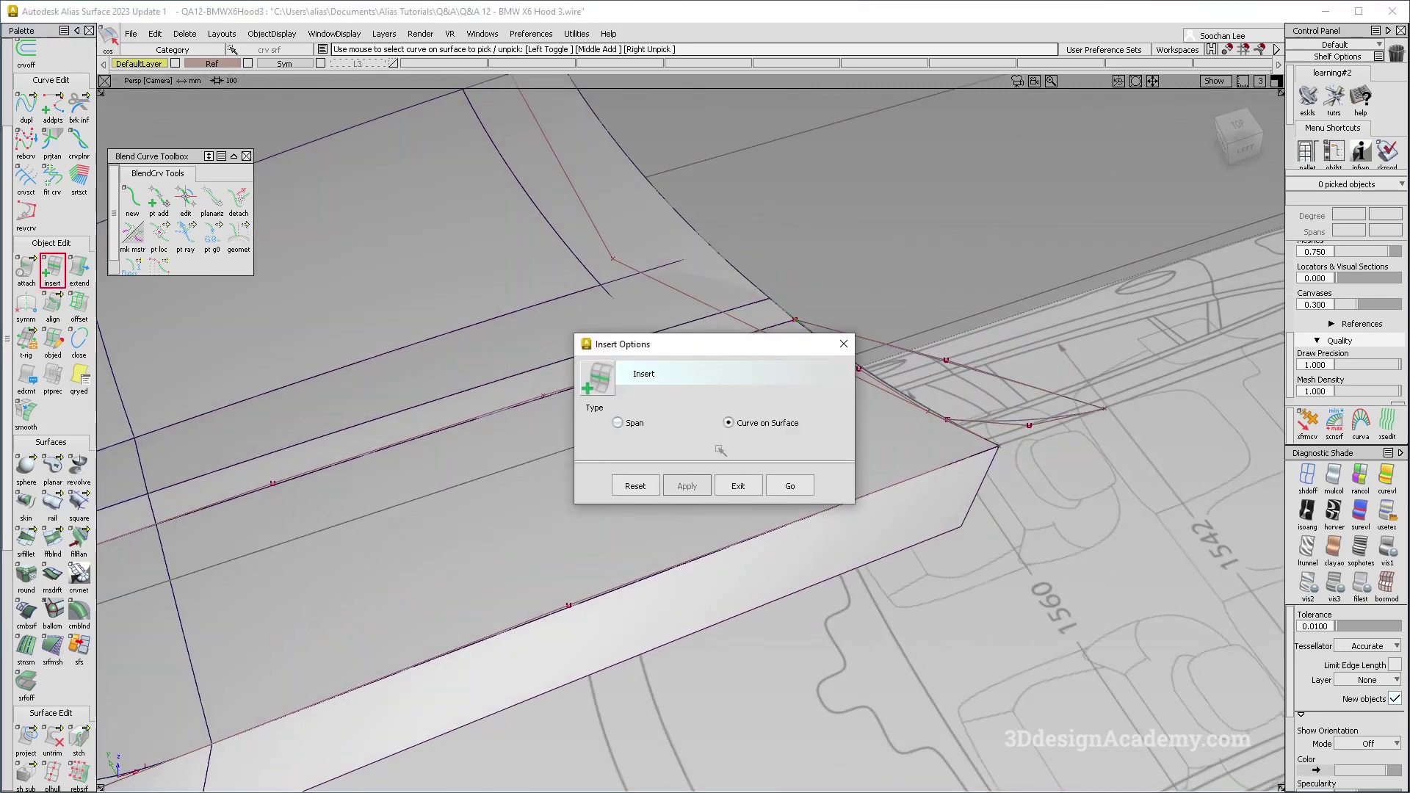
pyautogui.click(790, 485)
pyautogui.click(831, 420)
pyautogui.hotkey('alt', 'Tab')
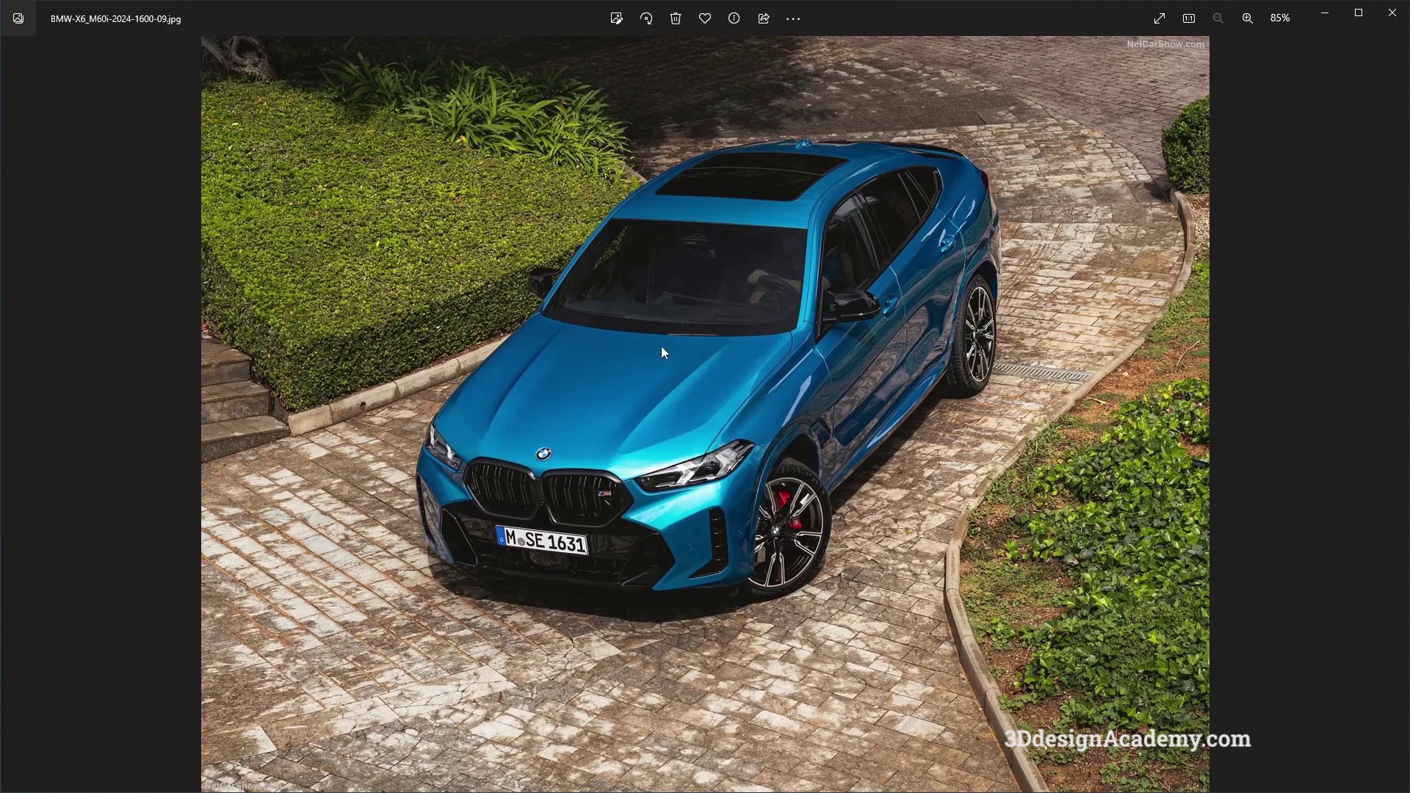
pyautogui.hotkey('alt', 'Tab')
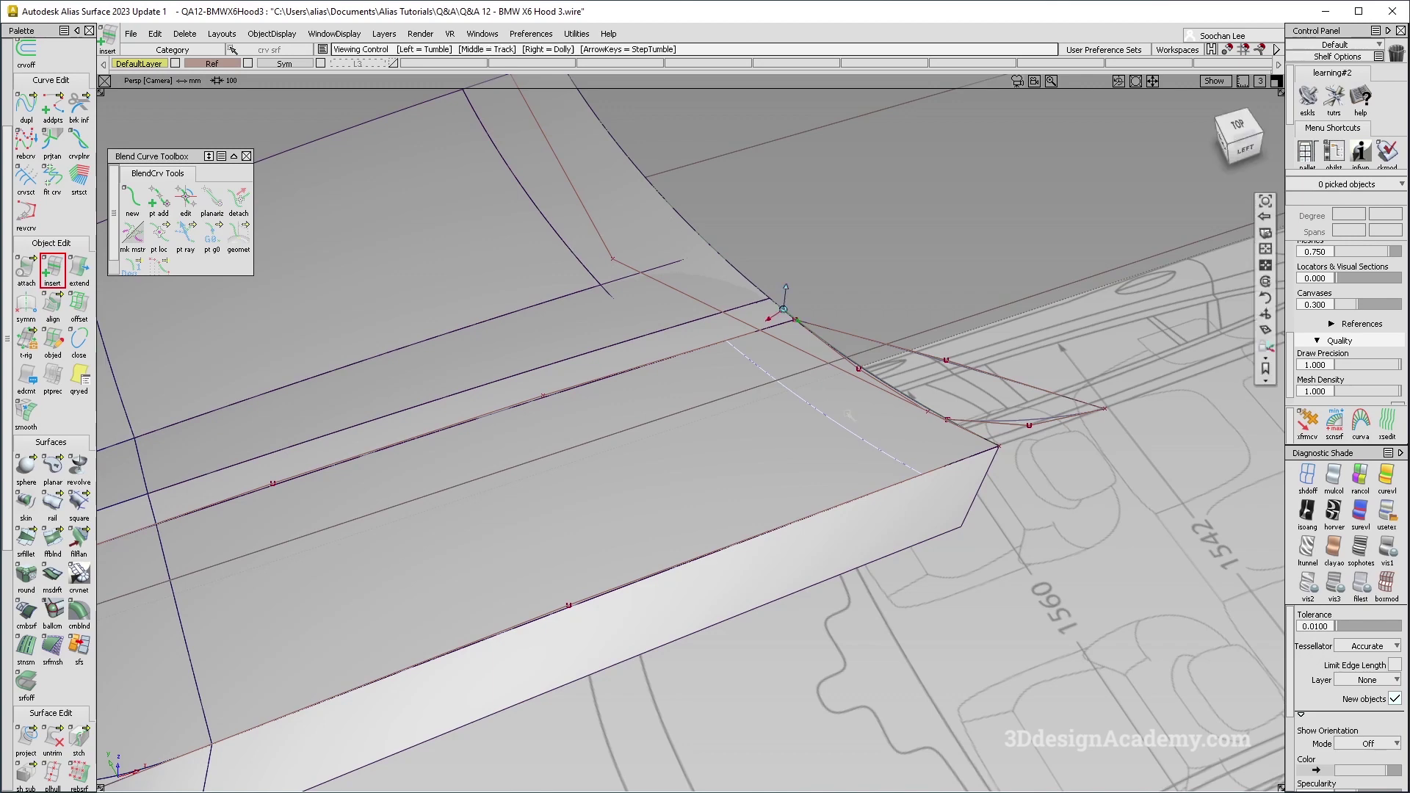
pyautogui.keyDown('alt'); pyautogui.keyDown('shift'); pyautogui.moveTo(657, 244); pyautogui.dragTo(646, 278); pyautogui.keyUp('shift'); pyautogui.keyUp('alt')
pyautogui.keyDown('alt'); pyautogui.keyDown('shift'); pyautogui.moveTo(677, 370); pyautogui.dragTo(646, 434); pyautogui.keyUp('shift'); pyautogui.keyUp('alt')
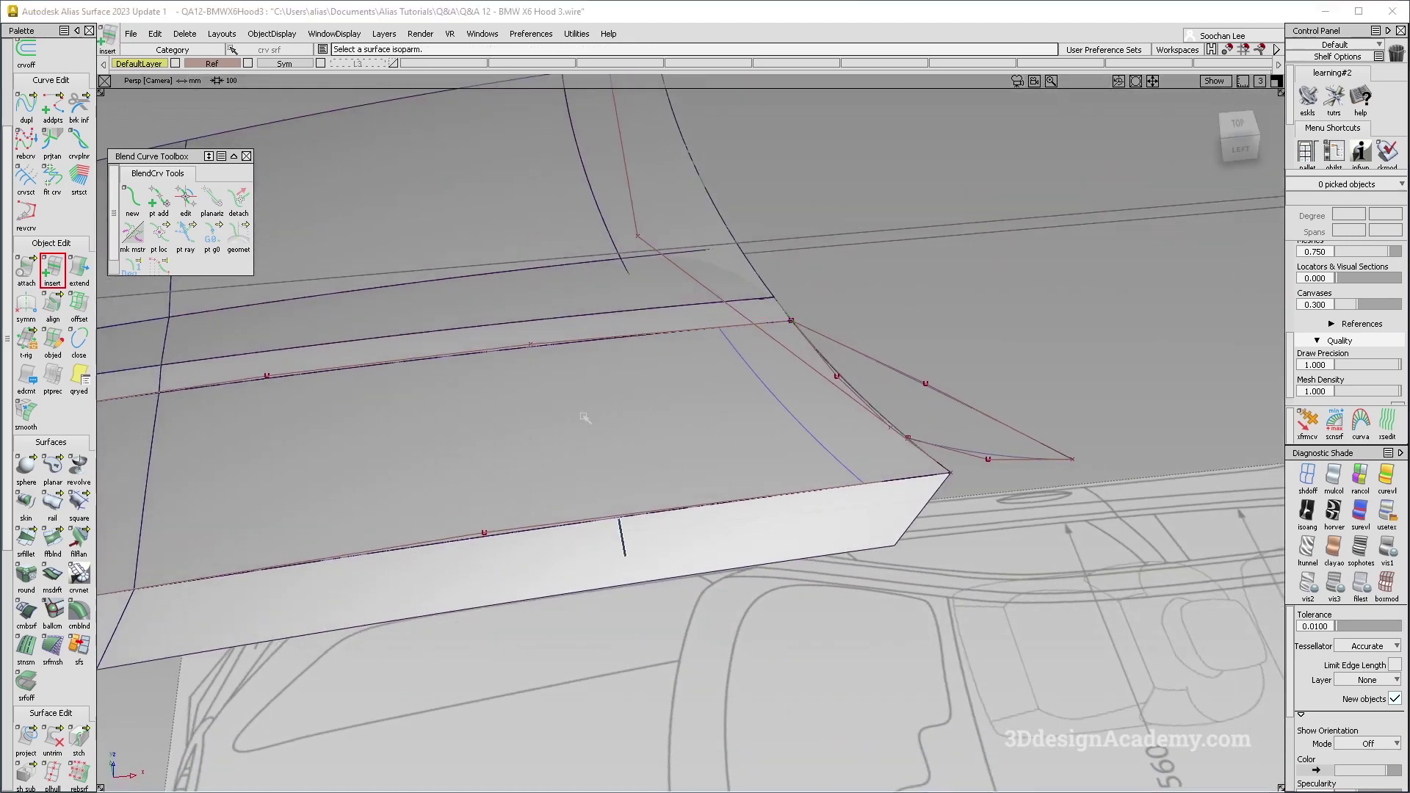
# - Trim the outer hood surface at the inserted curve, keeping the front portion and removing the rear strip
pyautogui.click(52, 738)
pyautogui.click(658, 393)
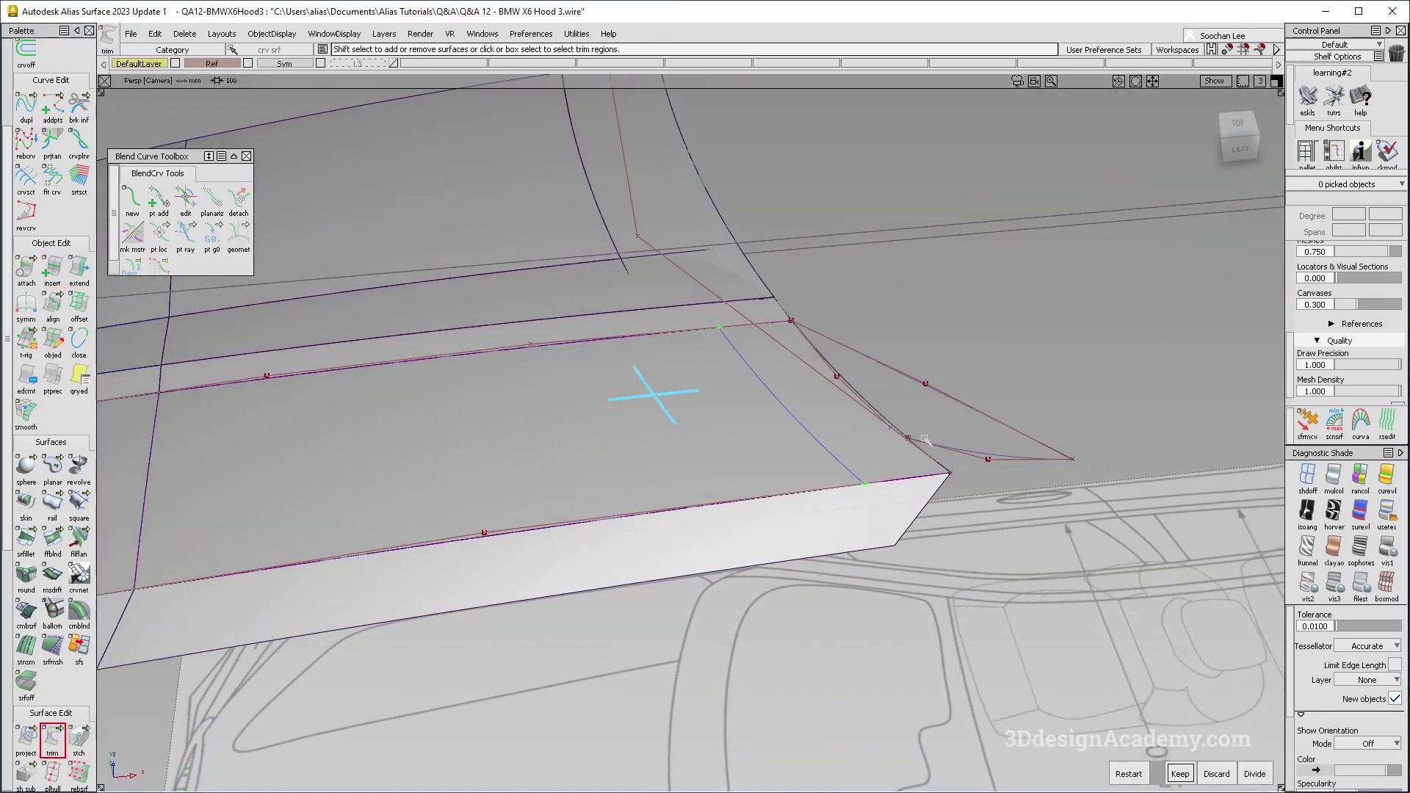
pyautogui.press('space')
pyautogui.keyDown('alt'); pyautogui.keyDown('shift'); pyautogui.moveTo(843, 409); pyautogui.dragTo(850, 400); pyautogui.keyUp('shift'); pyautogui.keyUp('alt')
pyautogui.keyDown('ctrl'); pyautogui.keyDown('shift'); pyautogui.moveTo(850, 400); pyautogui.dragTo(2, 472); pyautogui.keyUp('shift'); pyautogui.keyUp('ctrl')
# - Try a Freeform Blend from the trimmed edge (G2 Curvature) to the rear curve (G0 Position), testing Connect ends for the end flow
pyautogui.click(52, 541)
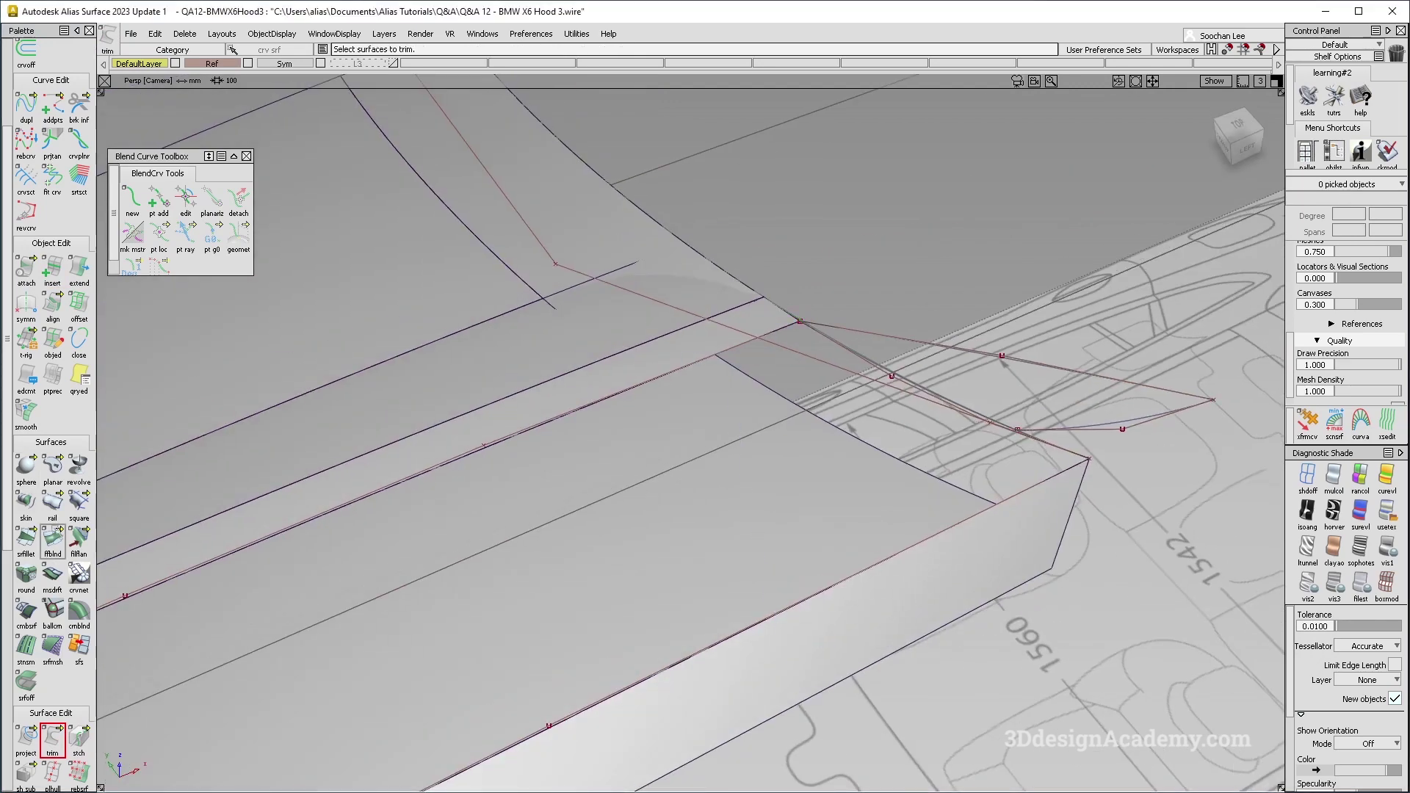
pyautogui.click(1225, 394)
pyautogui.click(1226, 445)
pyautogui.click(1225, 412)
pyautogui.click(1227, 428)
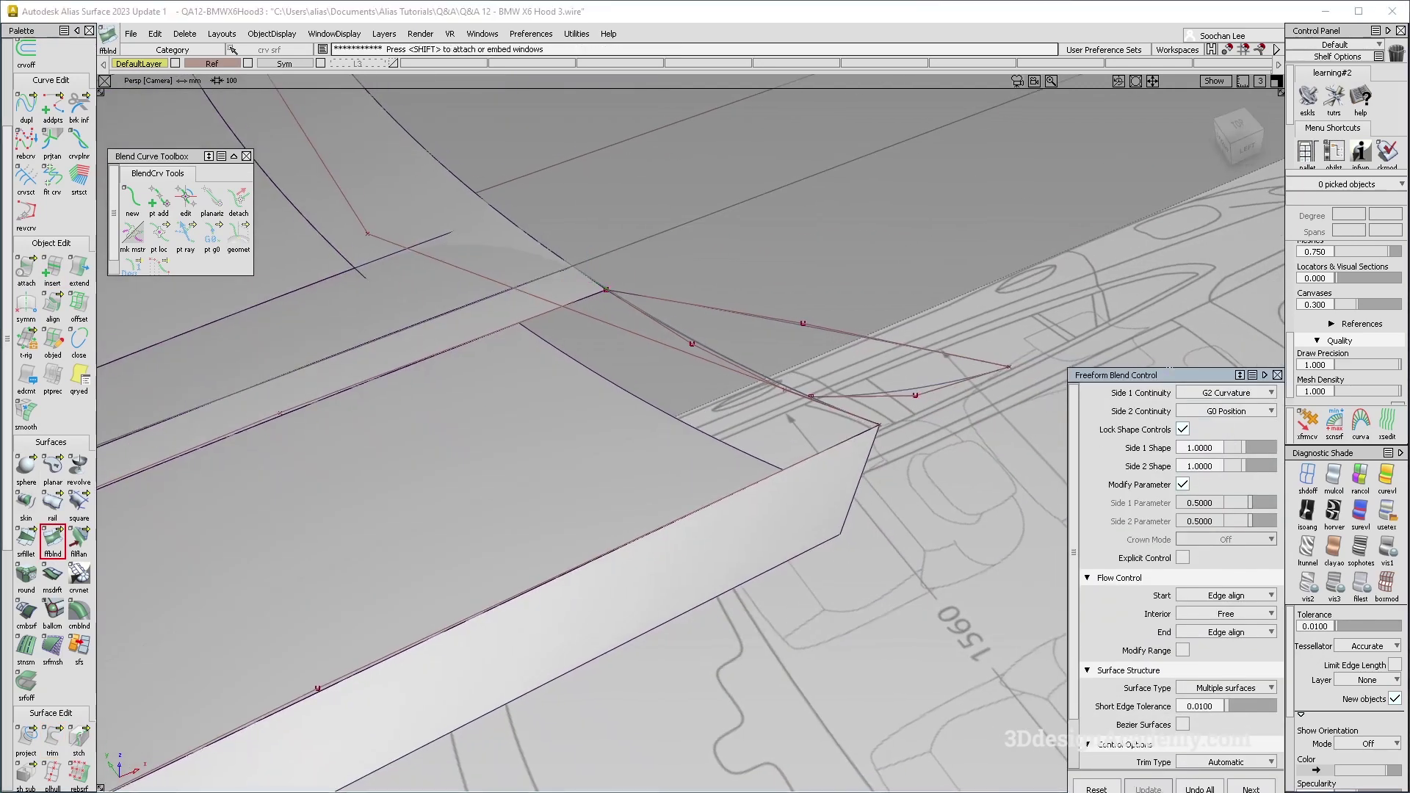
pyautogui.click(633, 396)
pyautogui.click(739, 365)
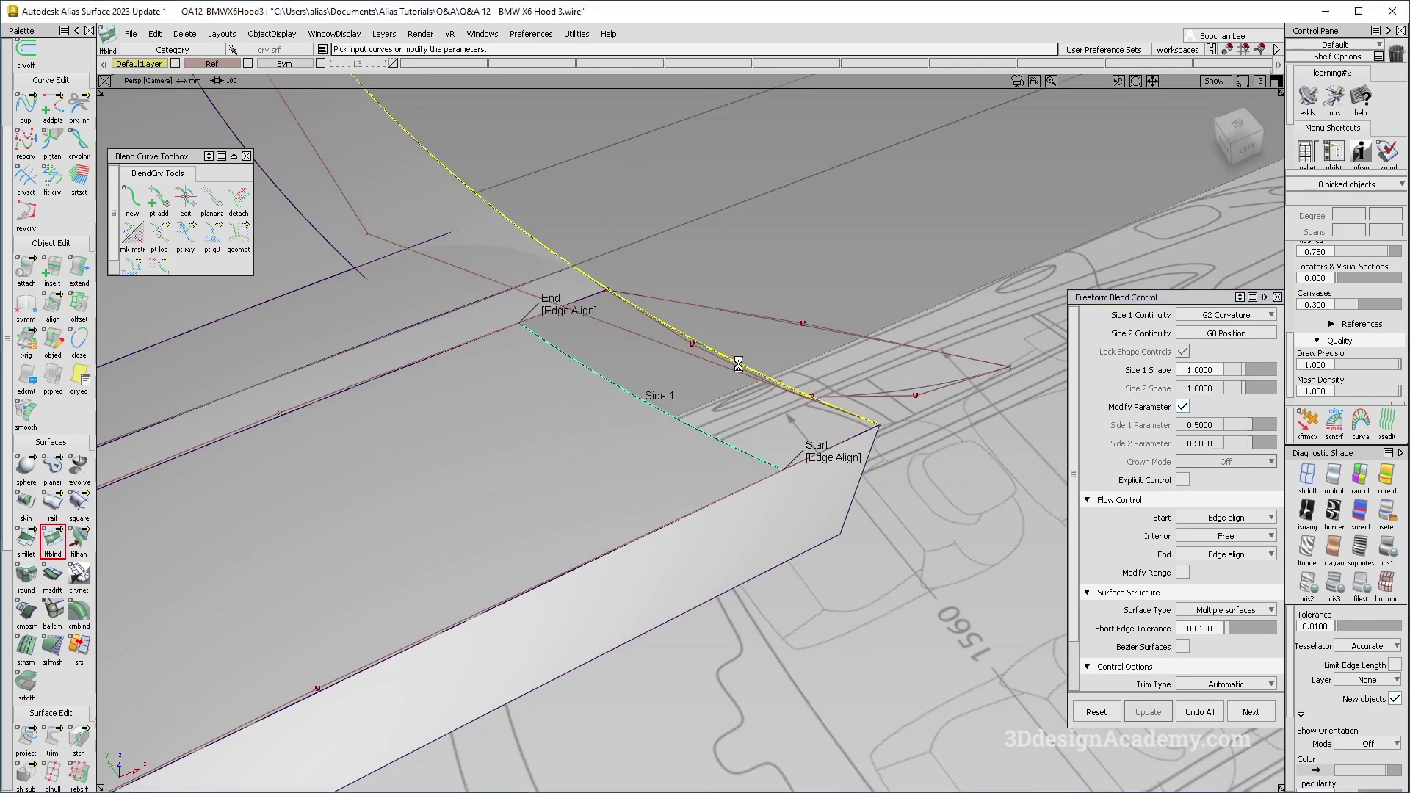
pyautogui.click(708, 486)
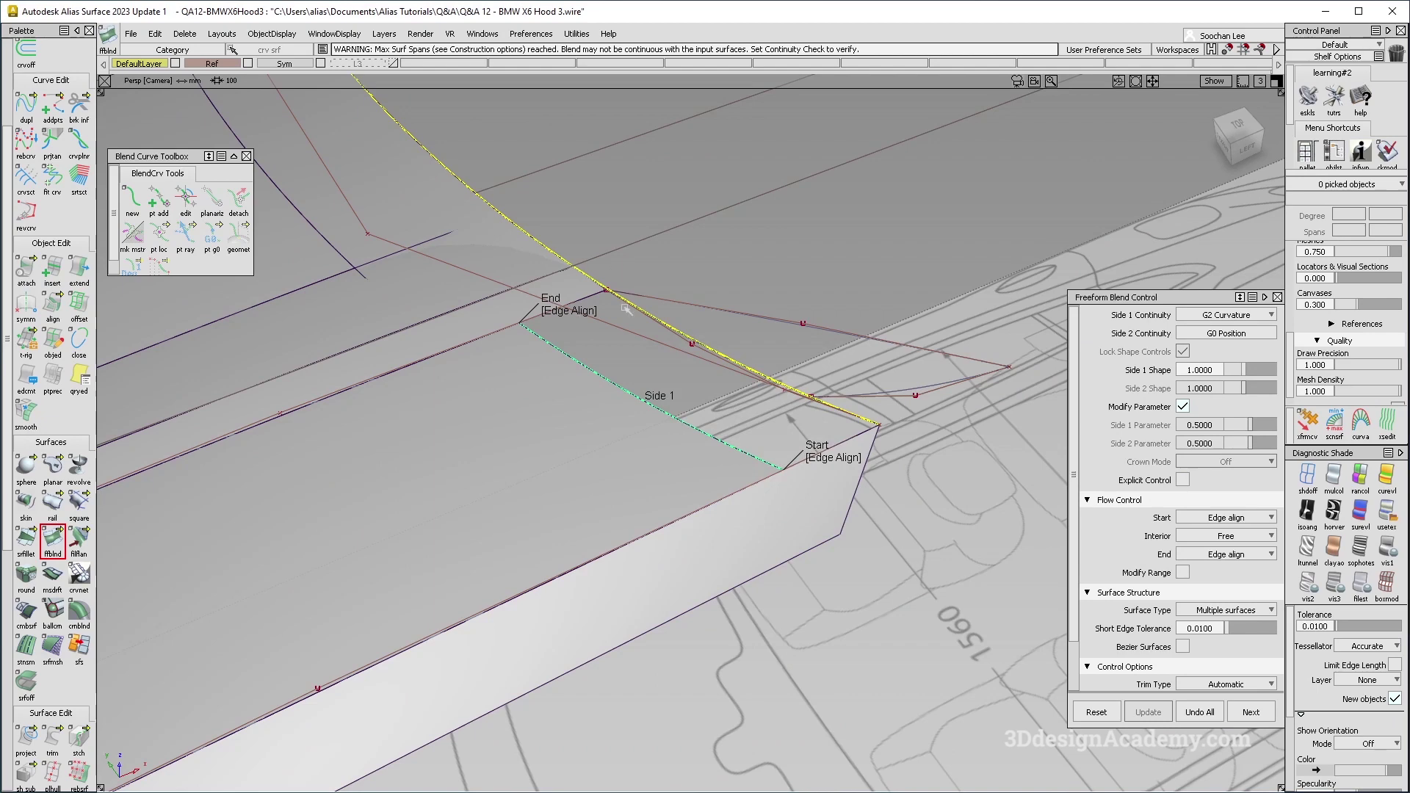
pyautogui.click(579, 311)
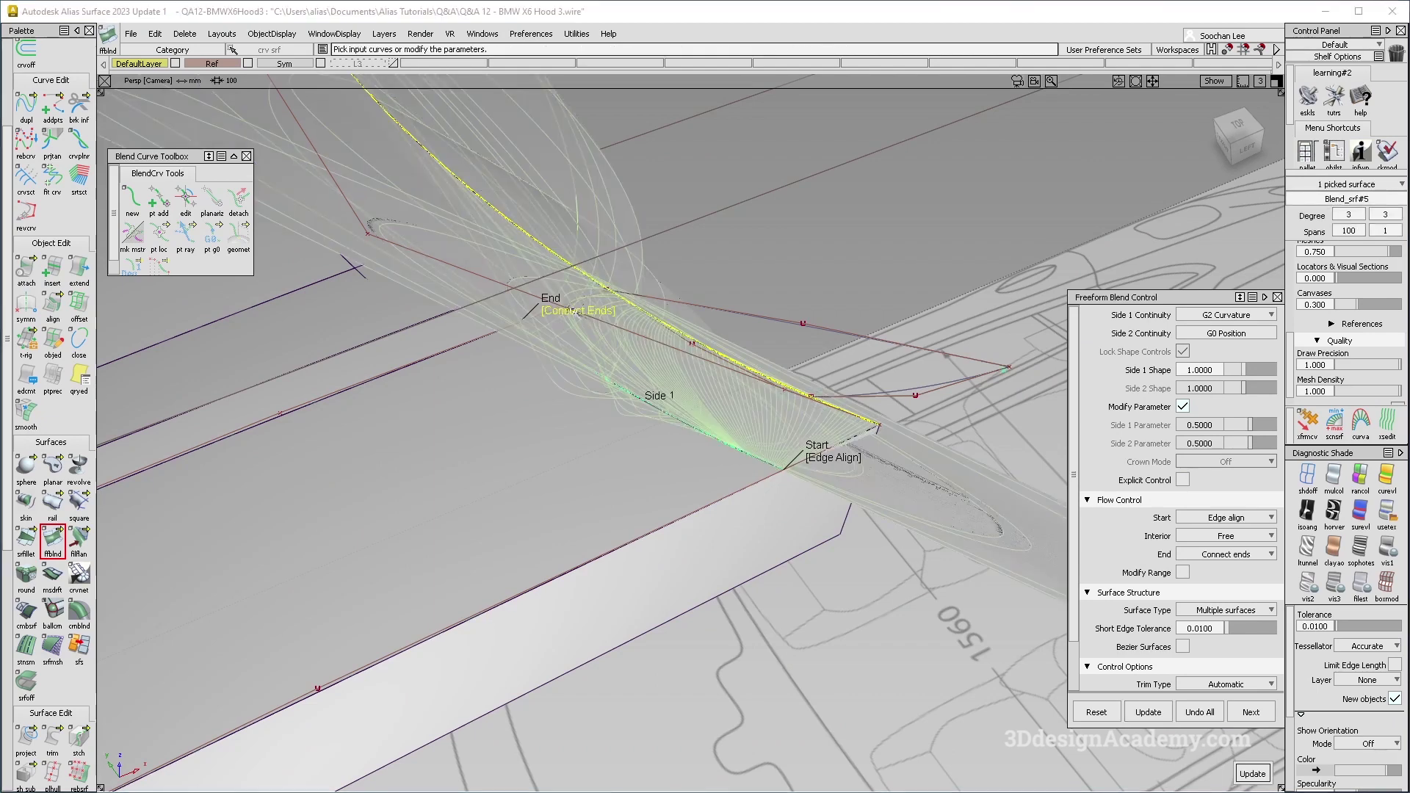
pyautogui.click(578, 312)
pyautogui.click(841, 457)
# - Examine the blend surface's highlights along the hood's rear edge with the Showroom map diagnostic shading
pyautogui.keyDown('alt'); pyautogui.keyDown('shift'); pyautogui.moveTo(784, 443); pyautogui.dragTo(525, 316); pyautogui.keyUp('shift'); pyautogui.keyUp('alt')
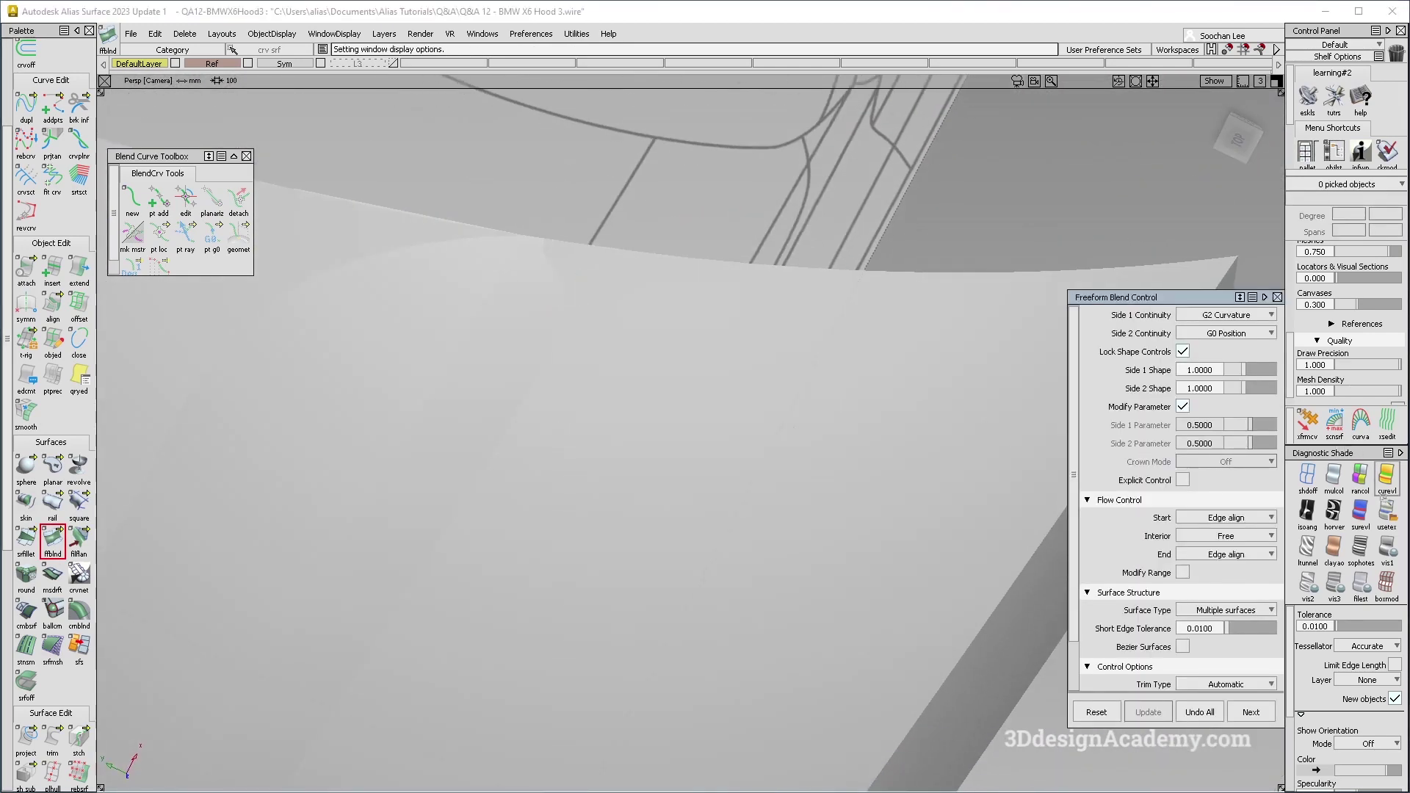
pyautogui.click(1387, 514)
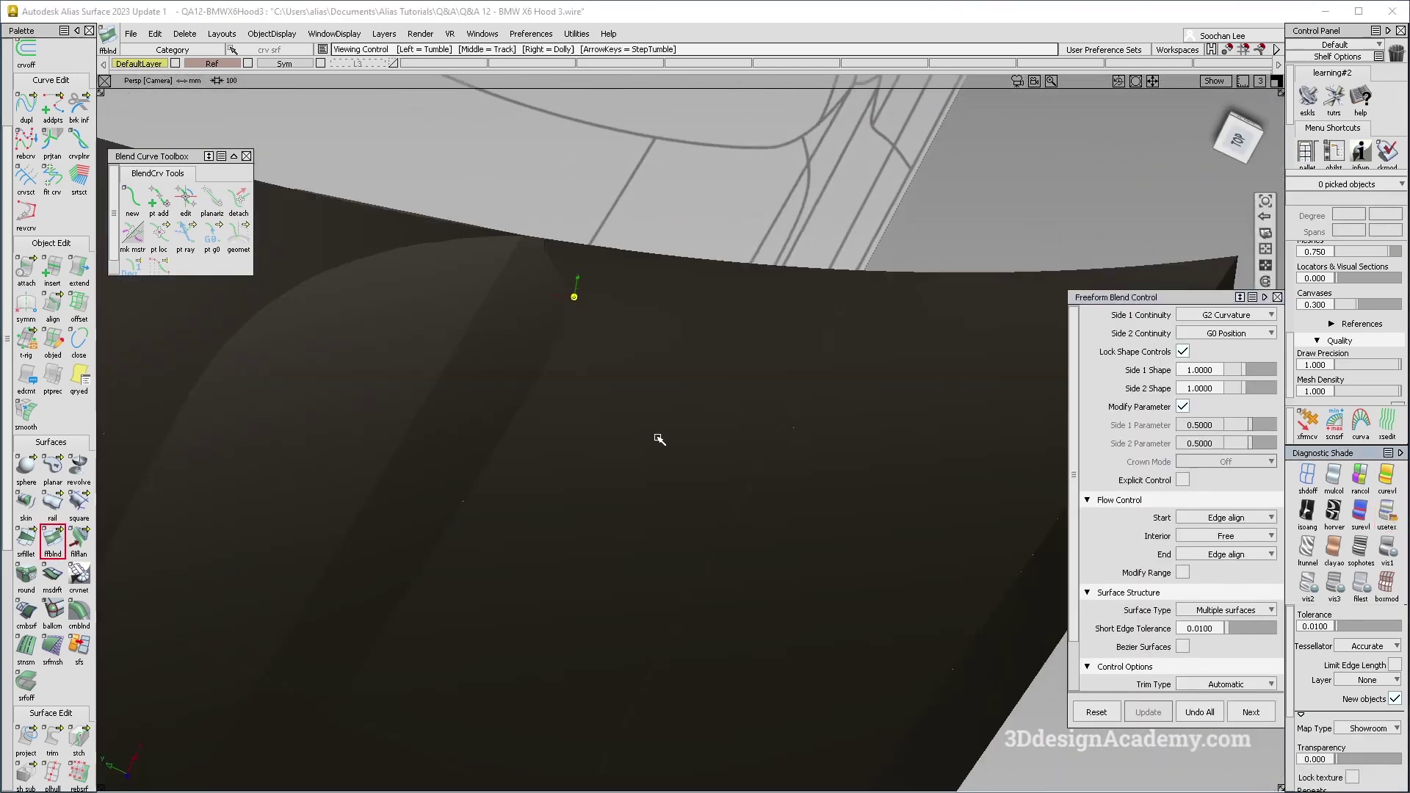
pyautogui.keyDown('alt'); pyautogui.keyDown('shift'); pyautogui.moveTo(659, 440); pyautogui.dragTo(680, 362); pyautogui.keyUp('shift'); pyautogui.keyUp('alt')
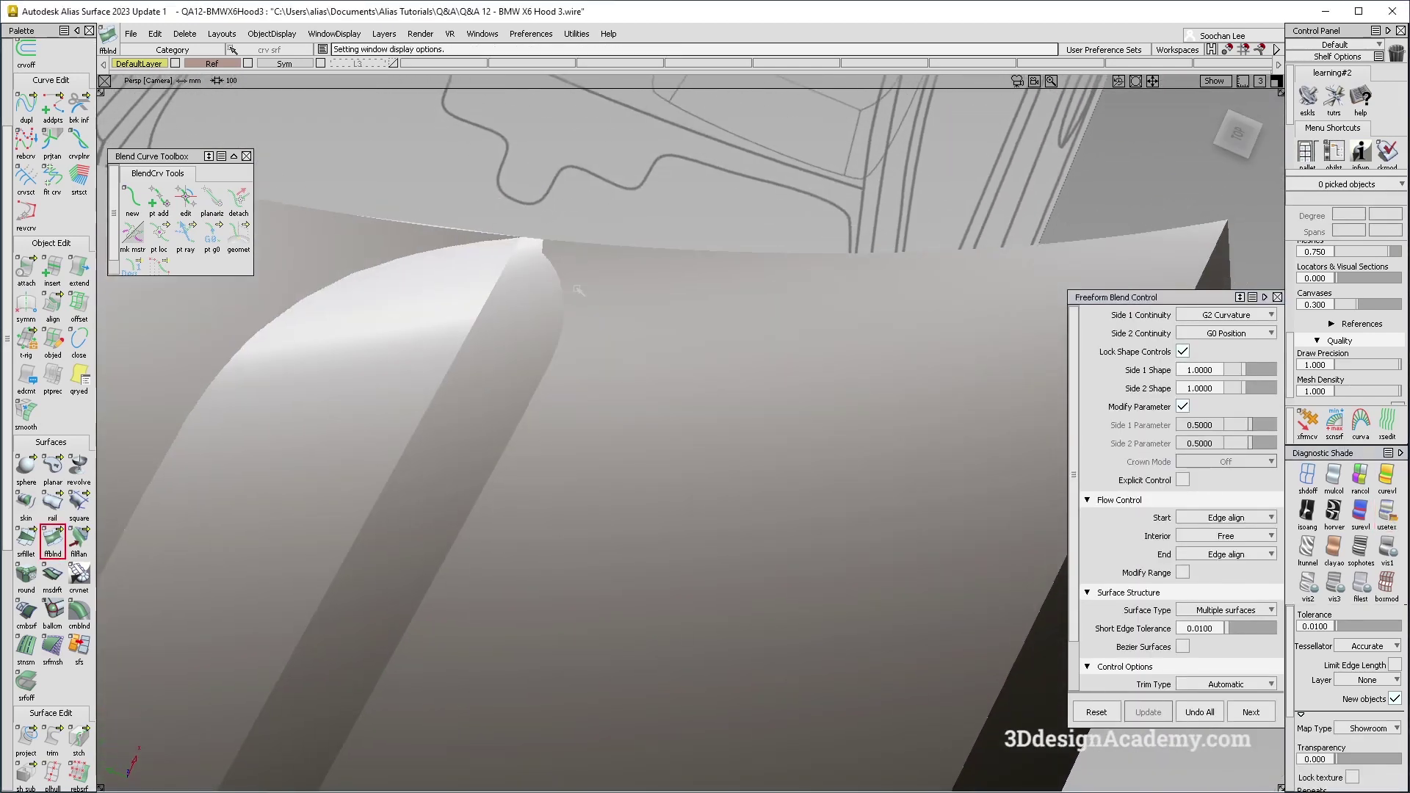
pyautogui.keyDown('alt'); pyautogui.keyDown('shift'); pyautogui.moveTo(575, 259); pyautogui.dragTo(547, 293); pyautogui.keyUp('shift'); pyautogui.keyUp('alt')
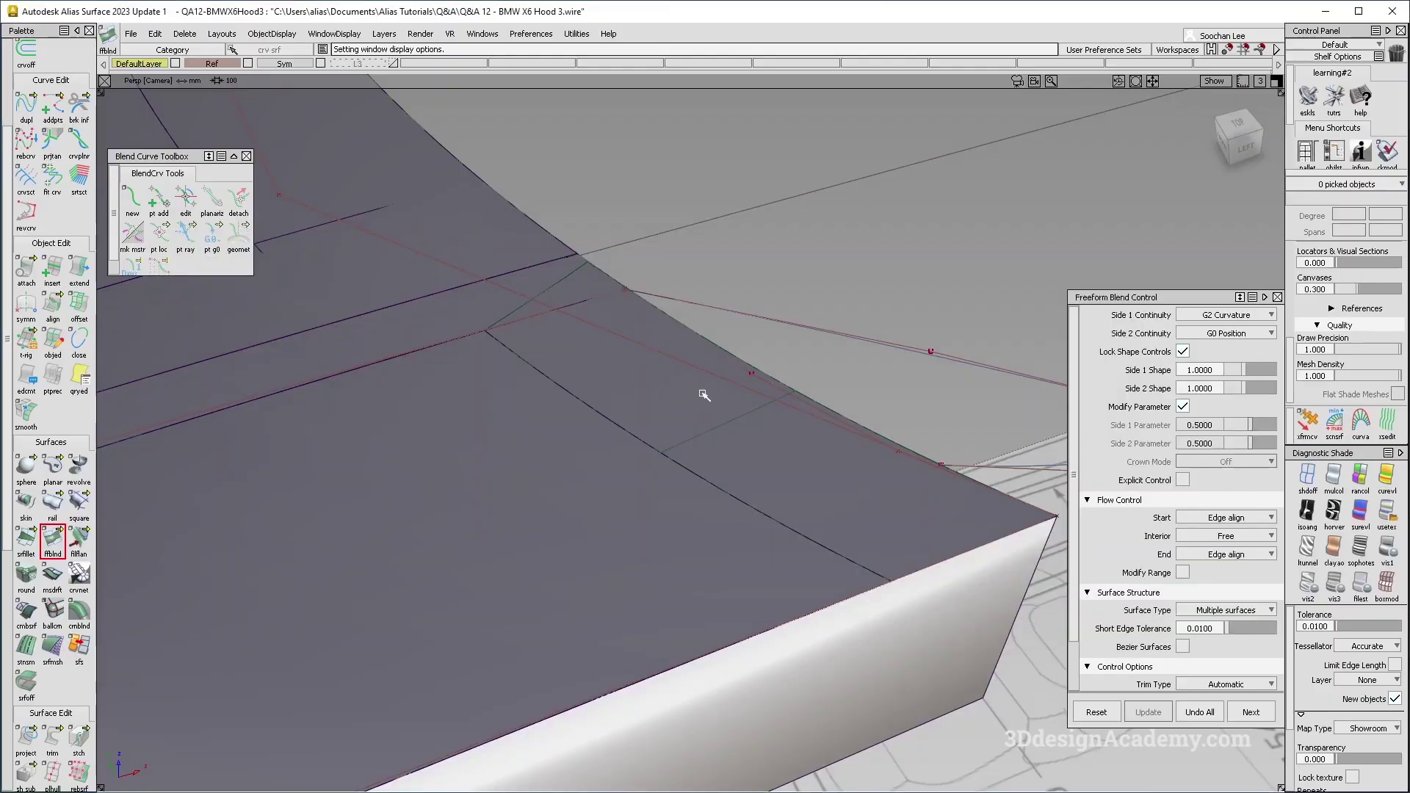
pyautogui.keyDown('alt'); pyautogui.keyDown('shift'); pyautogui.moveTo(705, 390); pyautogui.dragTo(684, 419); pyautogui.keyUp('shift'); pyautogui.keyUp('alt')
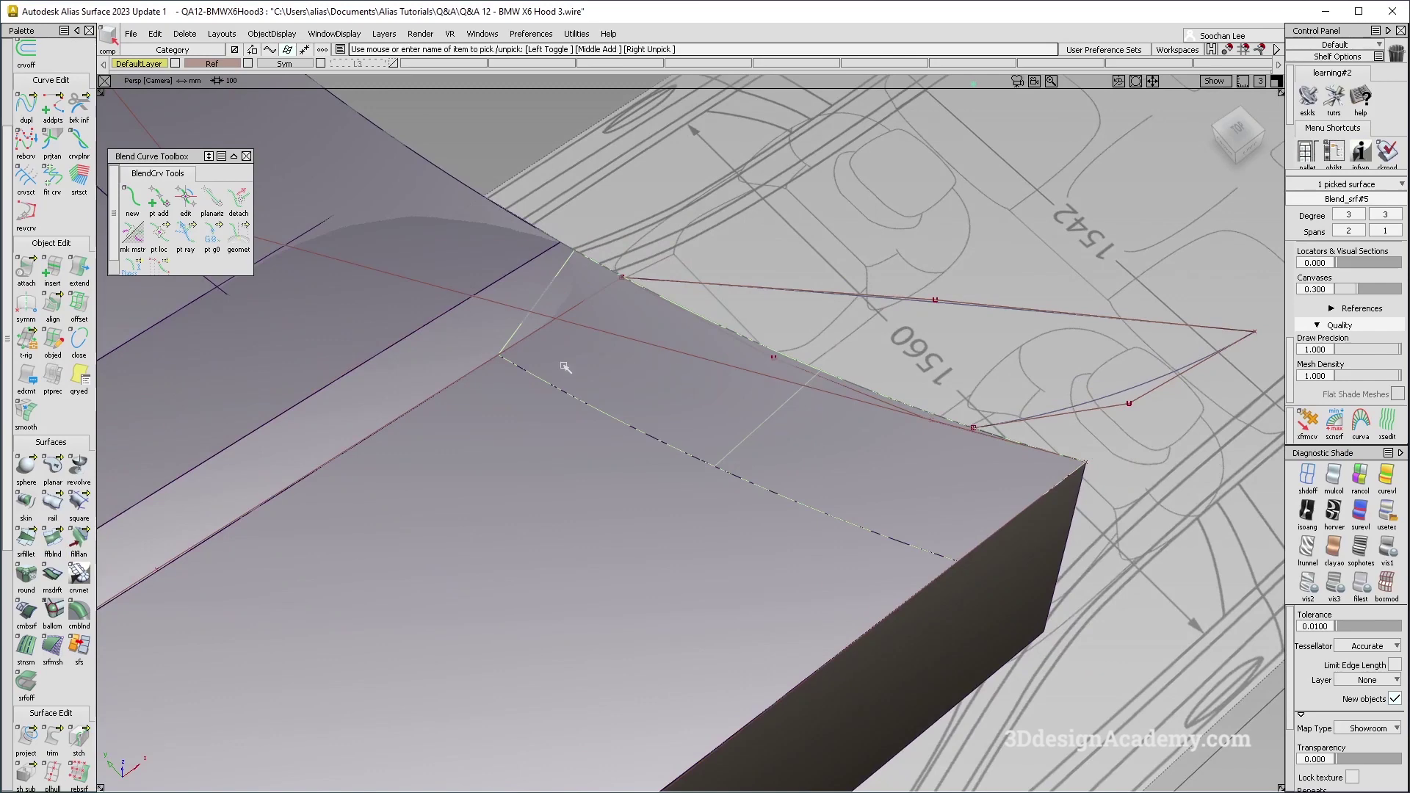
# - Delete the blend surface and draw an edit-point curve from the trimmed surface's inner corner to the narrow strip's rear corner
pyautogui.press('Delete')
pyautogui.scroll(2, 50, 411)
pyautogui.click(53, 131)
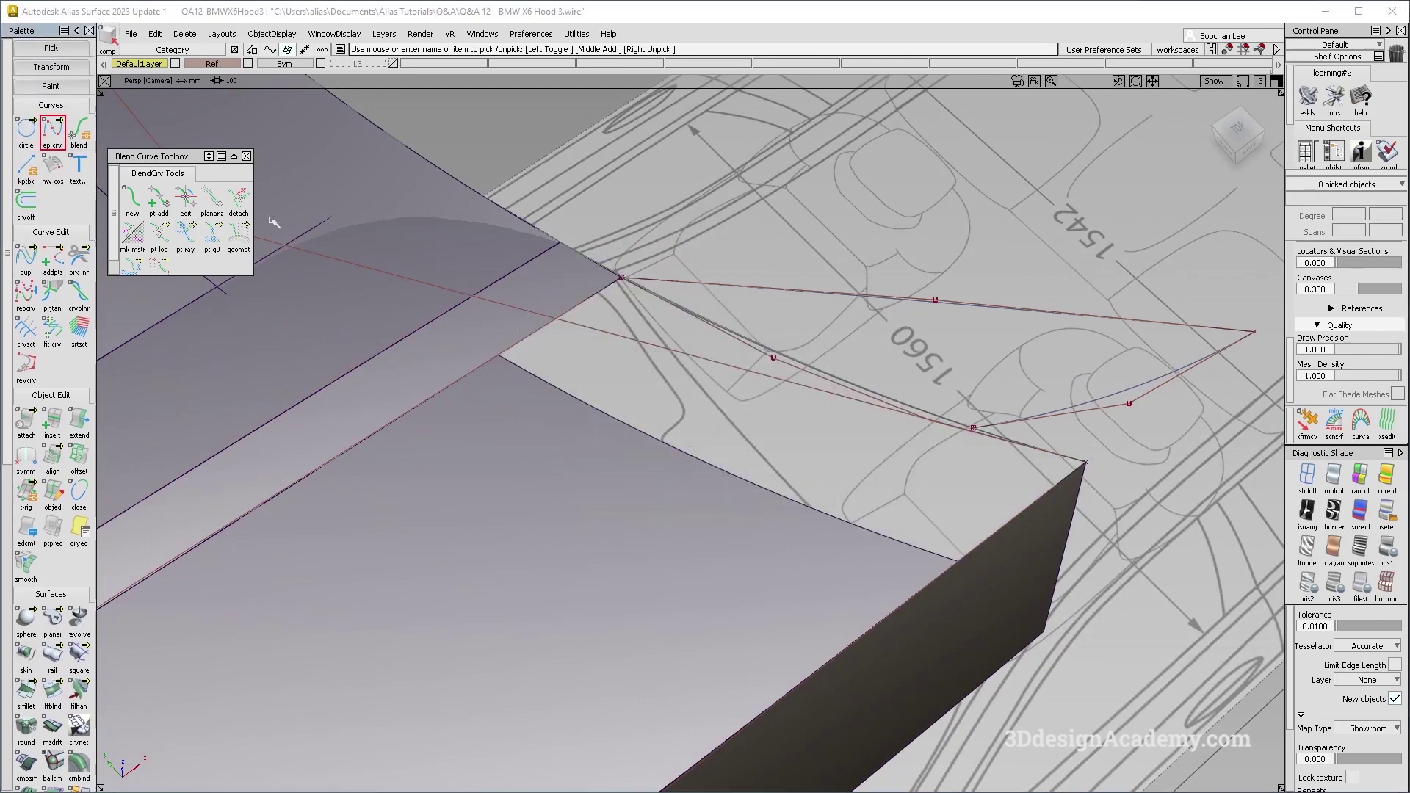
pyautogui.click(498, 355)
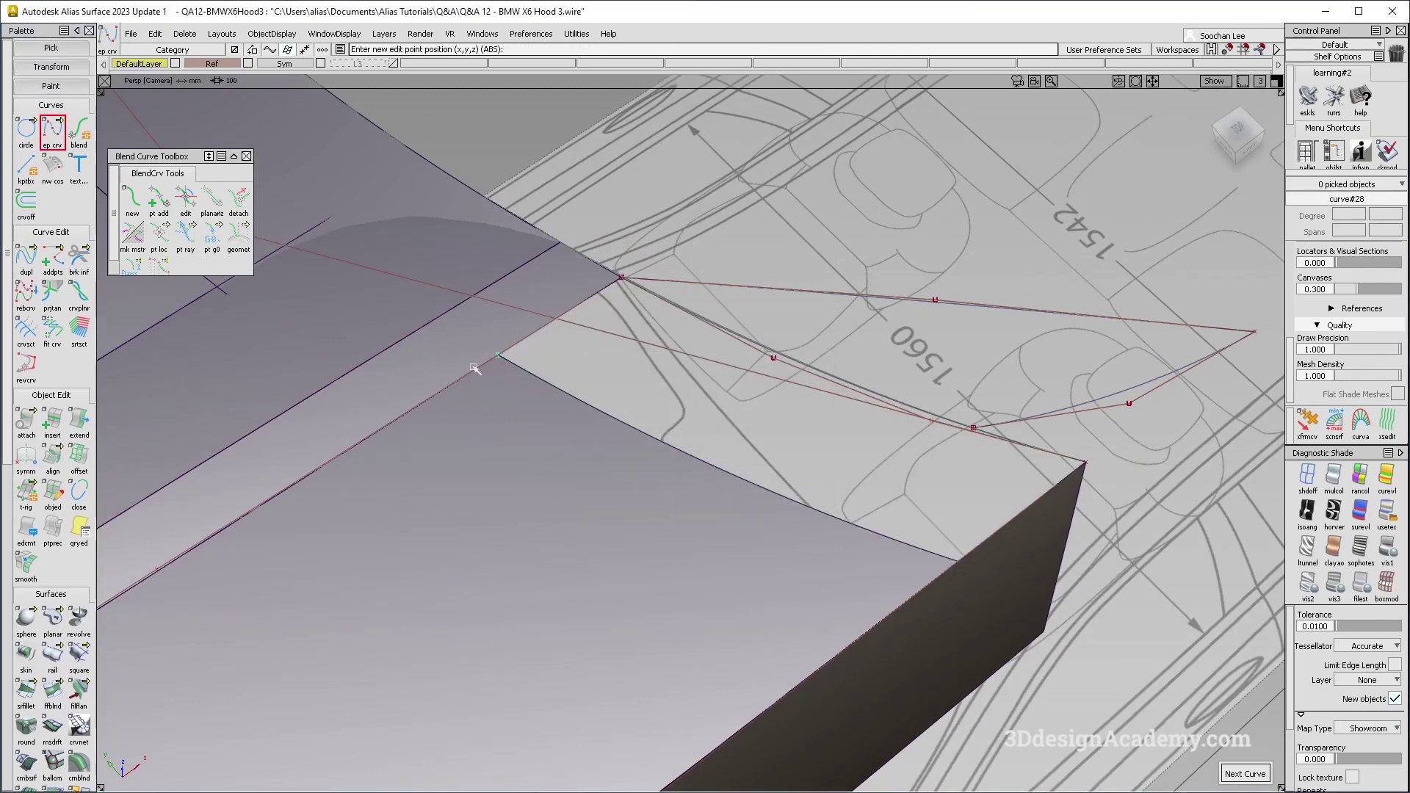
pyautogui.press('F5')
pyautogui.keyDown('alt'); pyautogui.keyDown('shift'); pyautogui.moveTo(1127, 367); pyautogui.dragTo(489, 348, button='middle'); pyautogui.keyUp('shift'); pyautogui.keyUp('alt')
pyautogui.keyDown('alt'); pyautogui.keyDown('shift'); pyautogui.click(657, 350); pyautogui.keyUp('shift'); pyautogui.keyUp('alt')
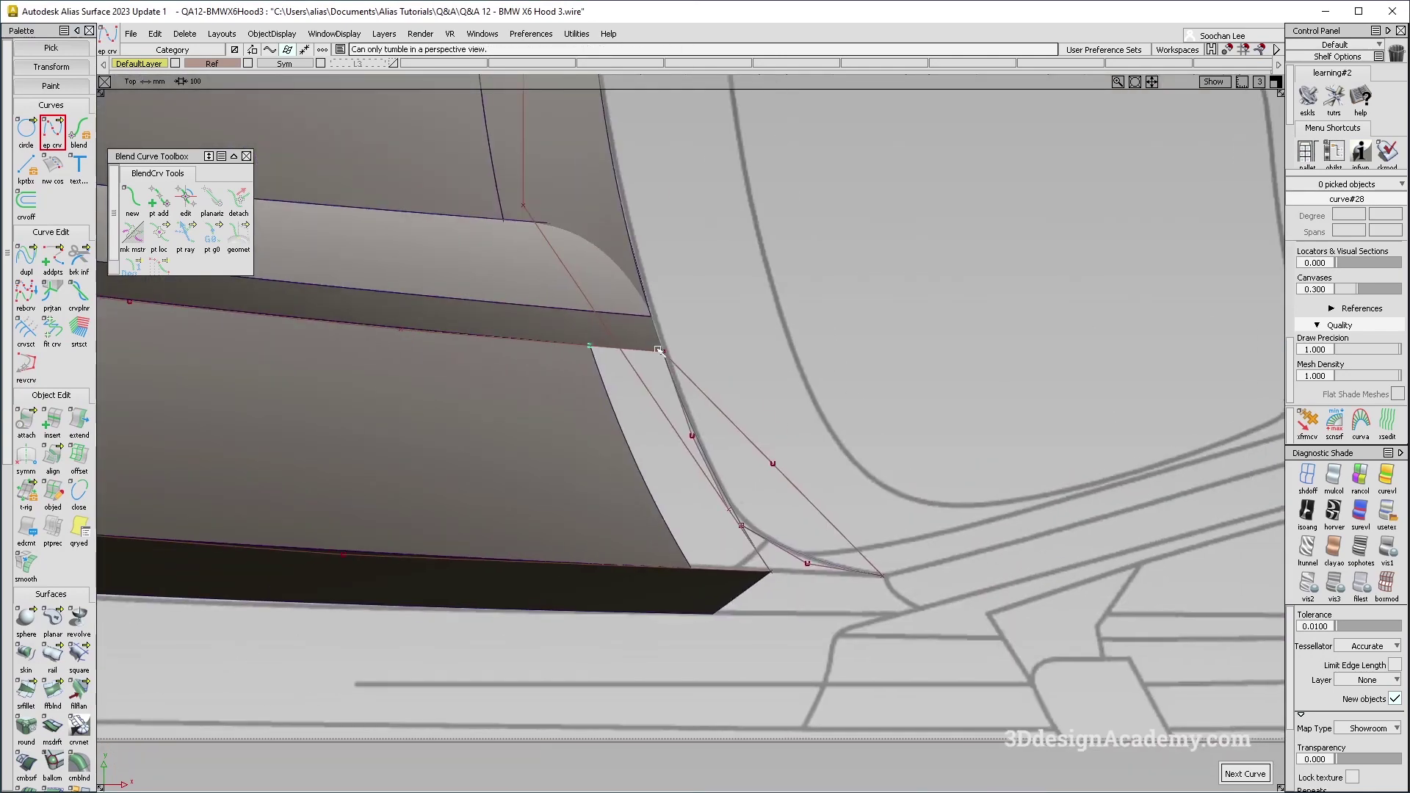
pyautogui.scroll(5, 657, 350)
pyautogui.click(678, 411)
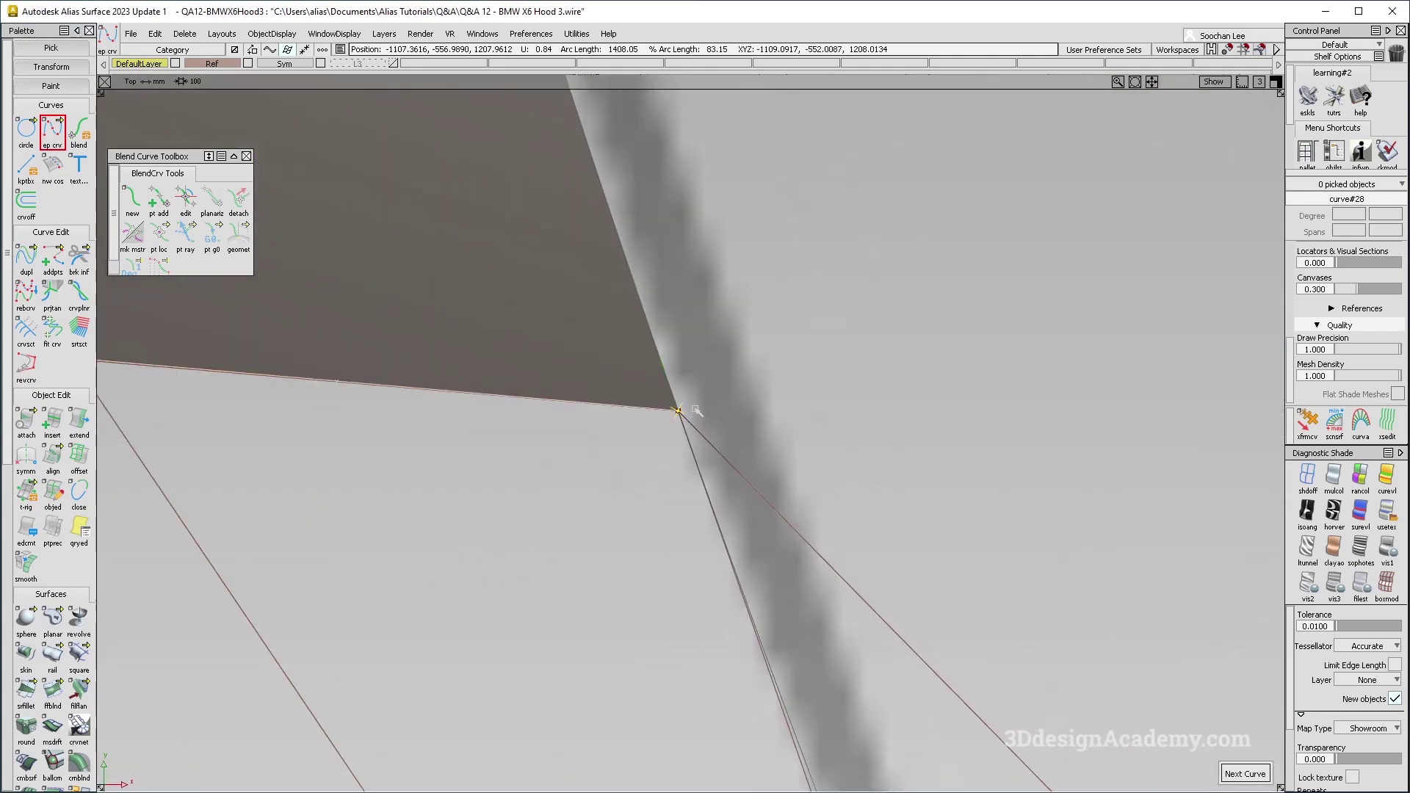
# - Make the two curves running outward from the strip's rear corner invisible and clear the selection
pyautogui.press('F8')
pyautogui.keyDown('alt'); pyautogui.keyDown('shift'); pyautogui.moveTo(621, 279); pyautogui.dragTo(830, 480); pyautogui.keyUp('shift'); pyautogui.keyUp('alt')
pyautogui.click(877, 481)
pyautogui.click(860, 512)
pyautogui.keyDown('alt'); pyautogui.keyDown('shift'); pyautogui.moveTo(859, 513); pyautogui.dragTo(803, 507, button='right'); pyautogui.keyUp('shift'); pyautogui.keyUp('alt')
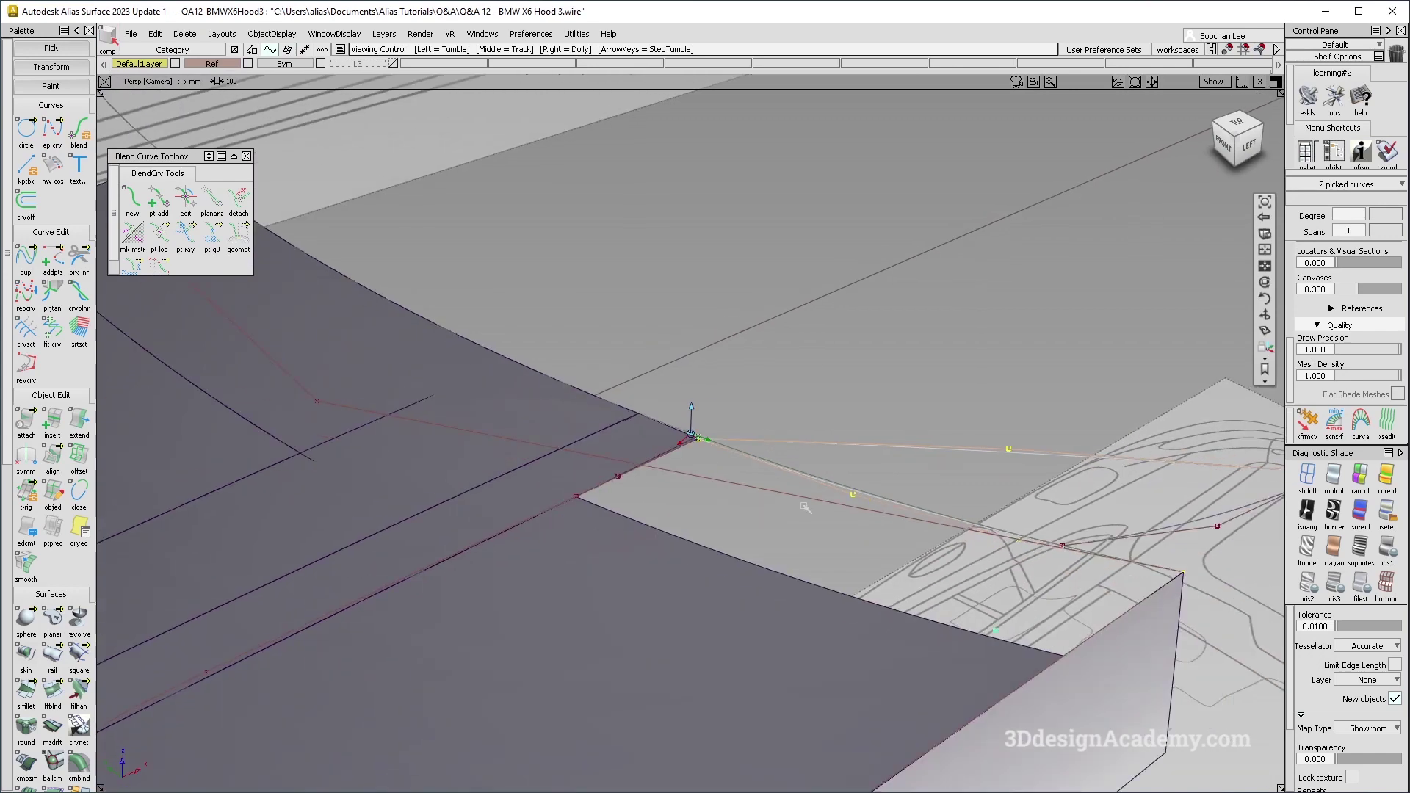
pyautogui.click(272, 34)
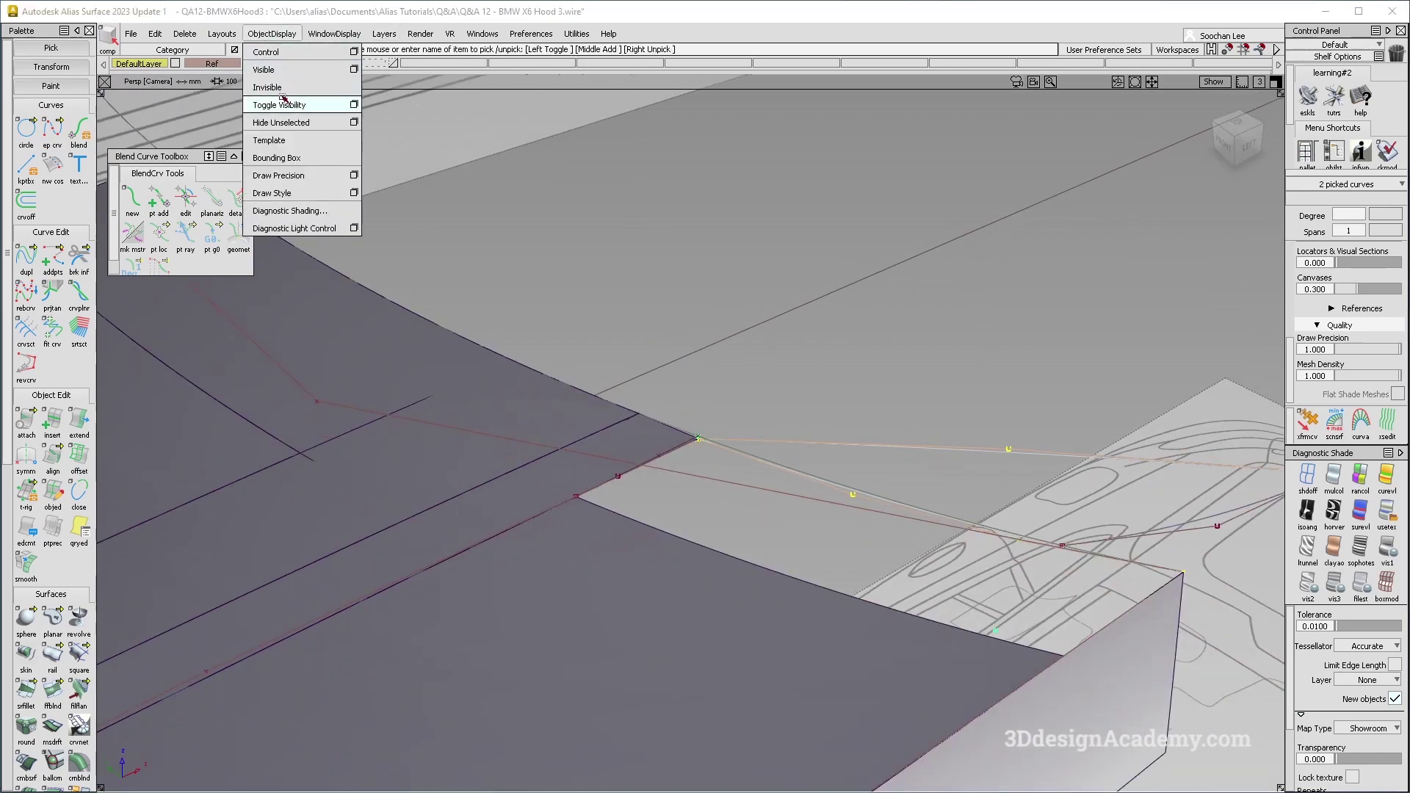
pyautogui.click(285, 89)
pyautogui.keyDown('alt'); pyautogui.keyDown('shift'); pyautogui.moveTo(589, 413); pyautogui.dragTo(457, 378, button='right'); pyautogui.keyUp('shift'); pyautogui.keyUp('alt')
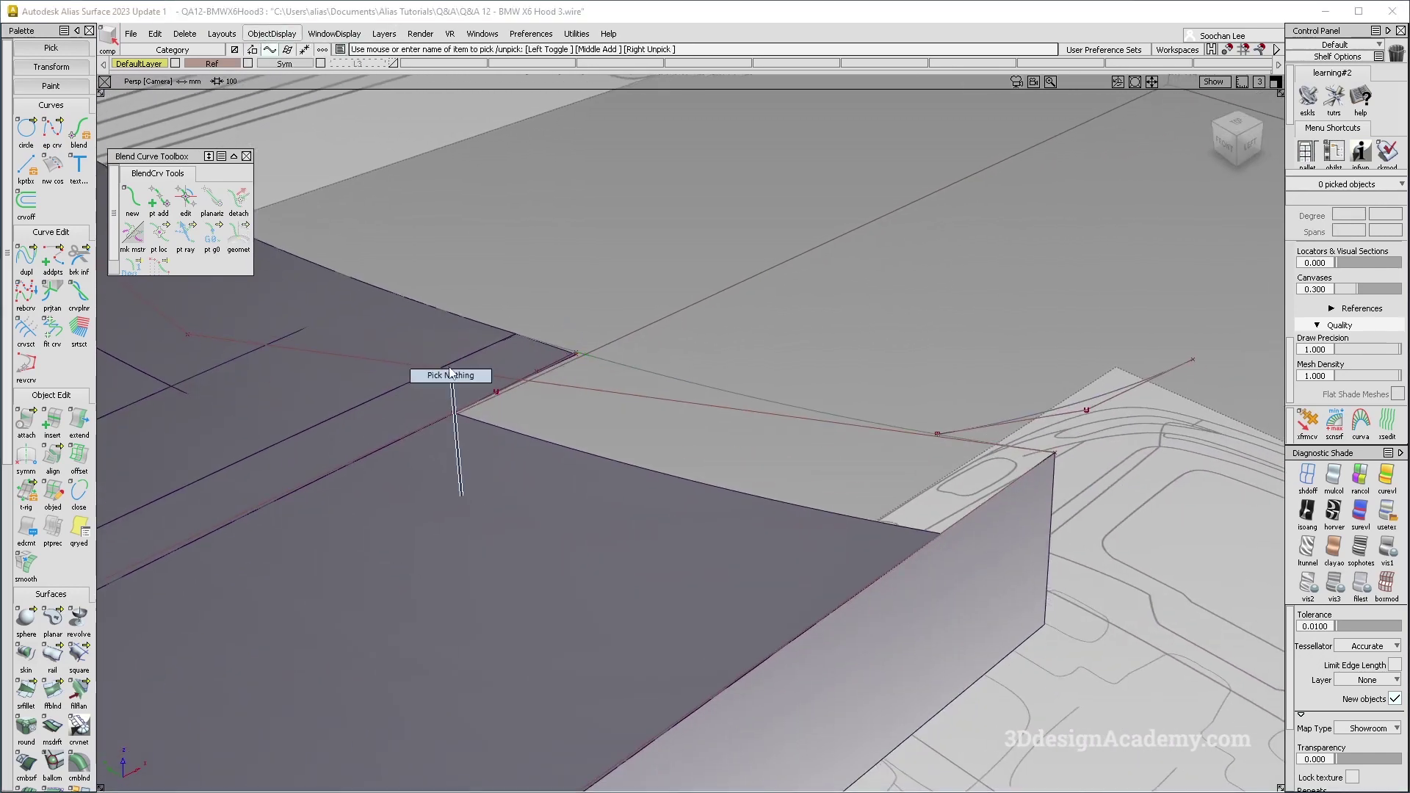
# - Align the new short curve with G2 continuity to the edge in front of it at the trimmed corner
pyautogui.doubleClick(51, 461)
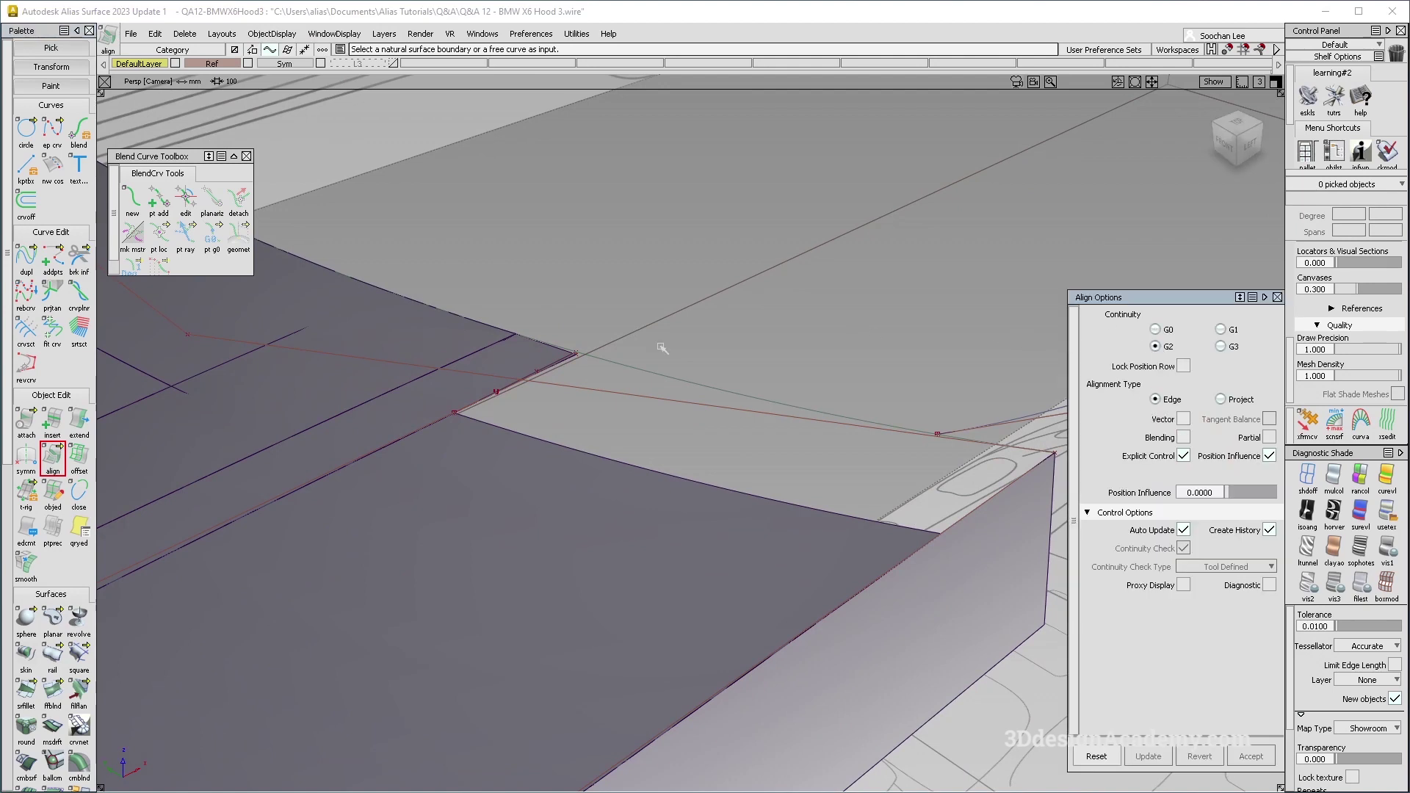
pyautogui.click(498, 400)
pyautogui.click(507, 403)
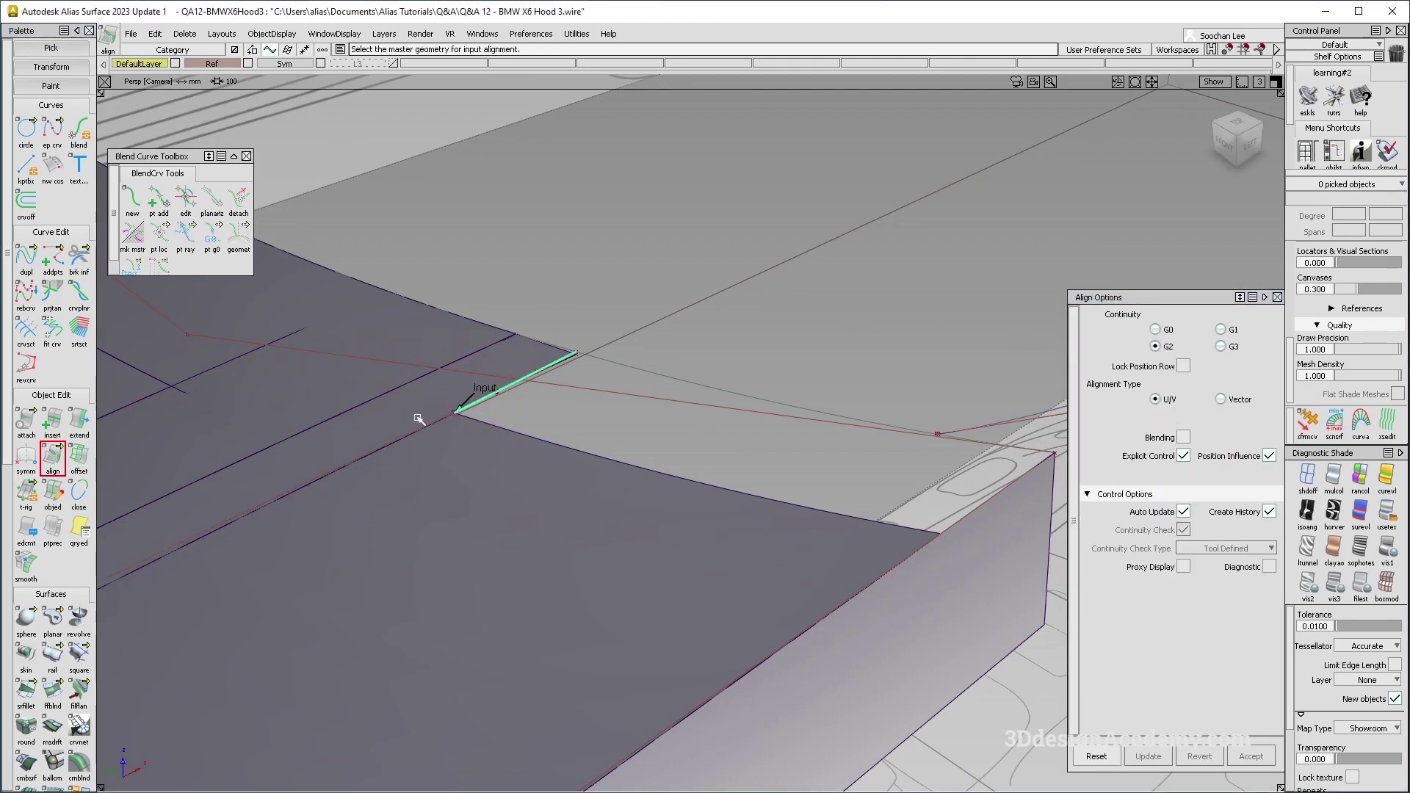
pyautogui.click(433, 432)
pyautogui.click(470, 471)
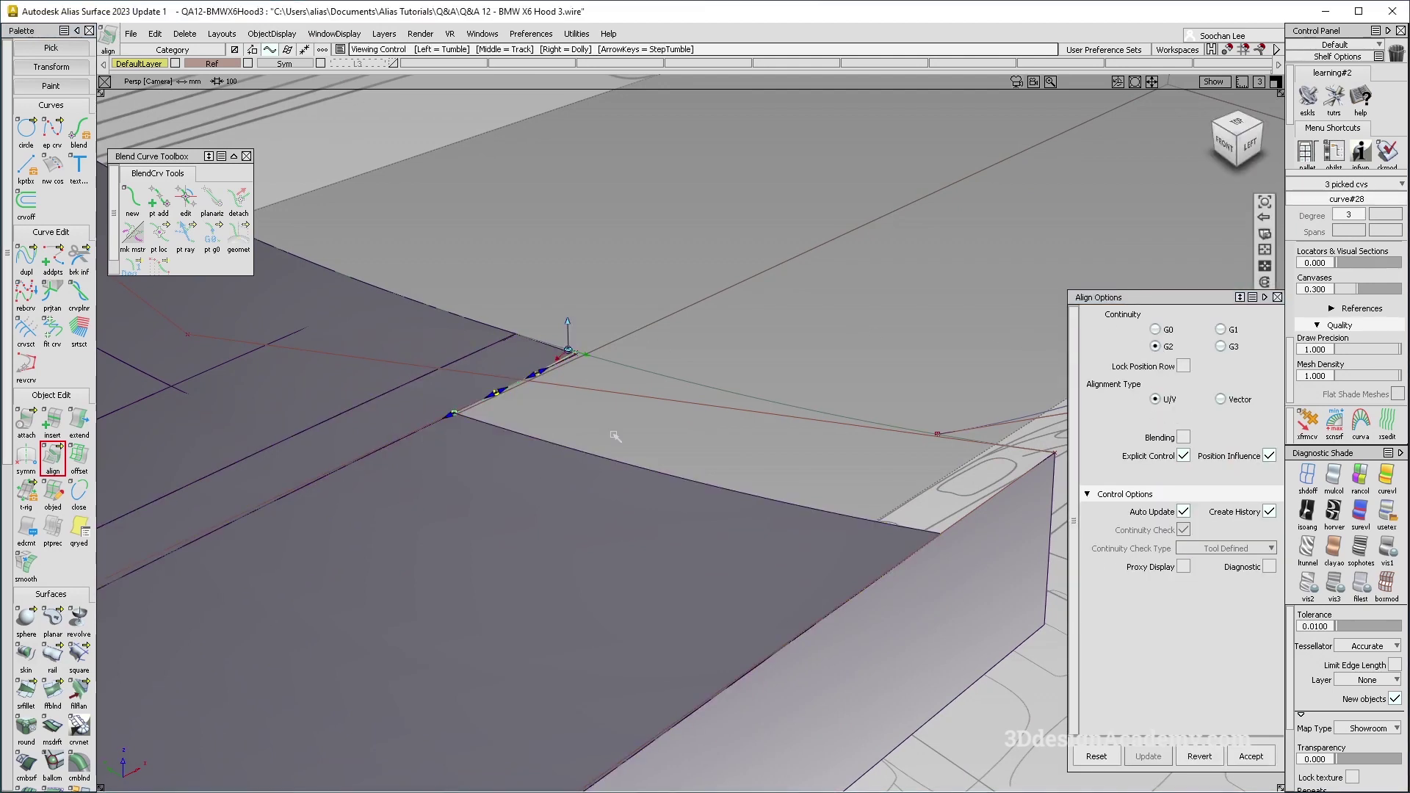
pyautogui.keyDown('alt'); pyautogui.keyDown('shift'); pyautogui.moveTo(487, 397); pyautogui.dragTo(483, 385); pyautogui.keyUp('shift'); pyautogui.keyUp('alt')
pyautogui.keyDown('alt'); pyautogui.keyDown('shift'); pyautogui.moveTo(650, 450); pyautogui.dragTo(570, 425, button='middle'); pyautogui.keyUp('shift'); pyautogui.keyUp('alt')
pyautogui.click(474, 395)
pyautogui.keyDown('alt'); pyautogui.keyDown('shift'); pyautogui.moveTo(473, 395); pyautogui.dragTo(567, 399, button='middle'); pyautogui.keyUp('shift'); pyautogui.keyUp('alt')
pyautogui.keyDown('alt'); pyautogui.keyDown('shift'); pyautogui.moveTo(566, 399); pyautogui.dragTo(551, 409); pyautogui.keyUp('shift'); pyautogui.keyUp('alt')
pyautogui.keyDown('alt'); pyautogui.keyDown('shift'); pyautogui.moveTo(489, 305); pyautogui.dragTo(490, 359); pyautogui.keyUp('shift'); pyautogui.keyUp('alt')
pyautogui.keyDown('ctrl'); pyautogui.keyDown('shift'); pyautogui.moveTo(472, 464); pyautogui.dragTo(368, 208); pyautogui.keyUp('shift'); pyautogui.keyUp('ctrl')
pyautogui.doubleClick(52, 422)
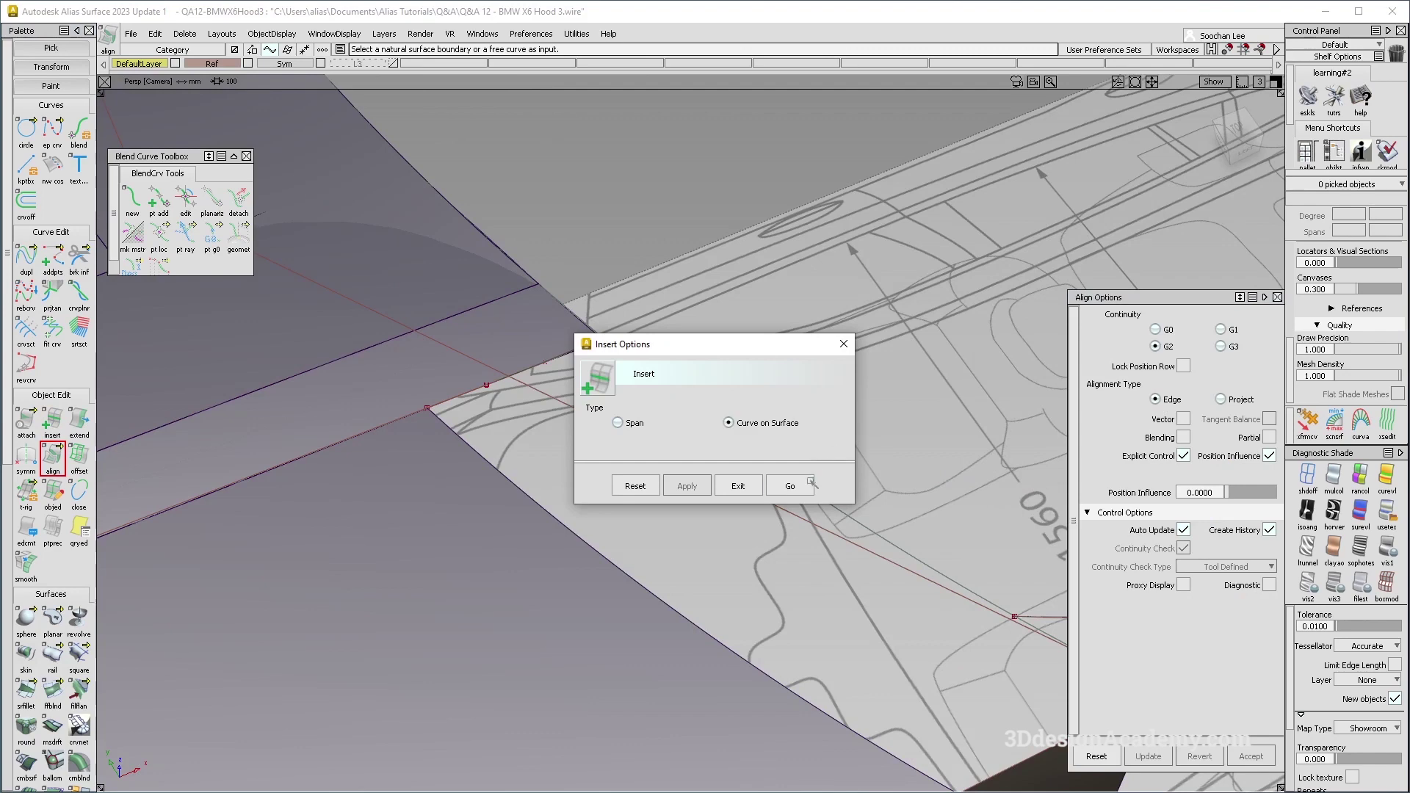
pyautogui.click(792, 484)
pyautogui.keyDown('alt'); pyautogui.keyDown('shift'); pyautogui.moveTo(546, 329); pyautogui.dragTo(591, 323); pyautogui.keyUp('shift'); pyautogui.keyUp('alt')
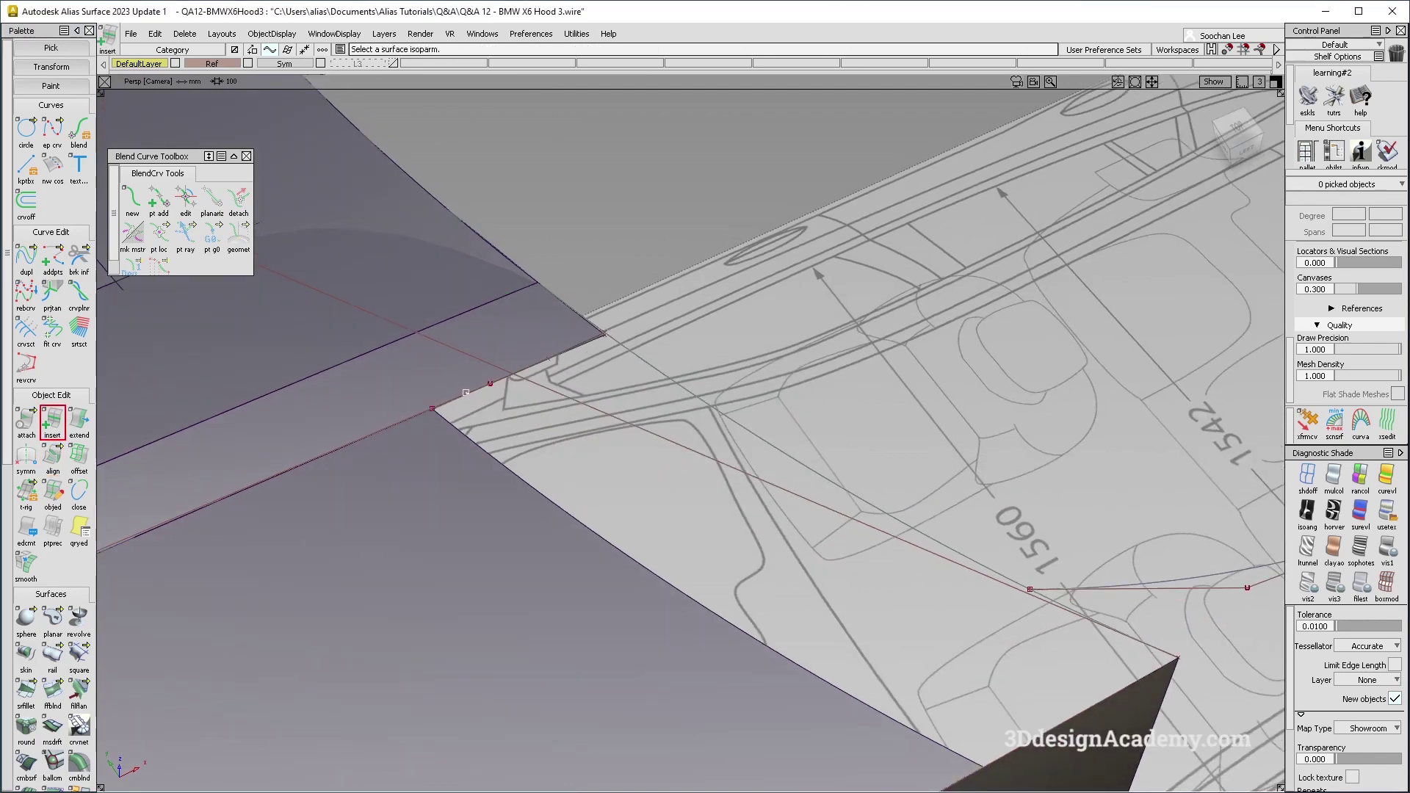
pyautogui.moveTo(586, 327); pyautogui.dragTo(555, 359)
pyautogui.click(446, 430)
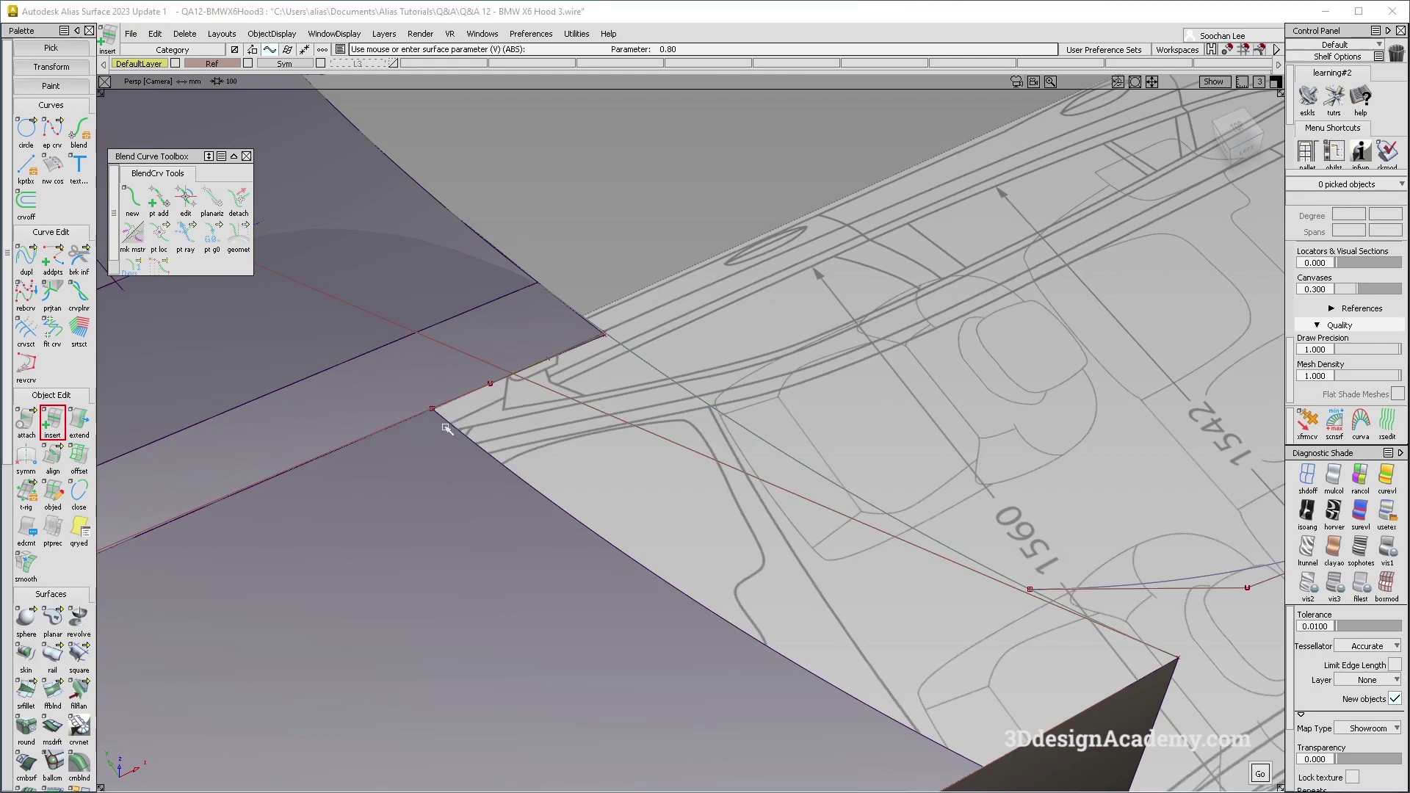
pyautogui.moveTo(605, 331); pyautogui.dragTo(608, 335)
pyautogui.keyDown('alt'); pyautogui.keyDown('shift'); pyautogui.moveTo(517, 355); pyautogui.dragTo(530, 289); pyautogui.keyUp('shift'); pyautogui.keyUp('alt')
# - Duplicate the trimmed rear edge of the outer hood surface as a curve, working in the top view
pyautogui.press('F5')
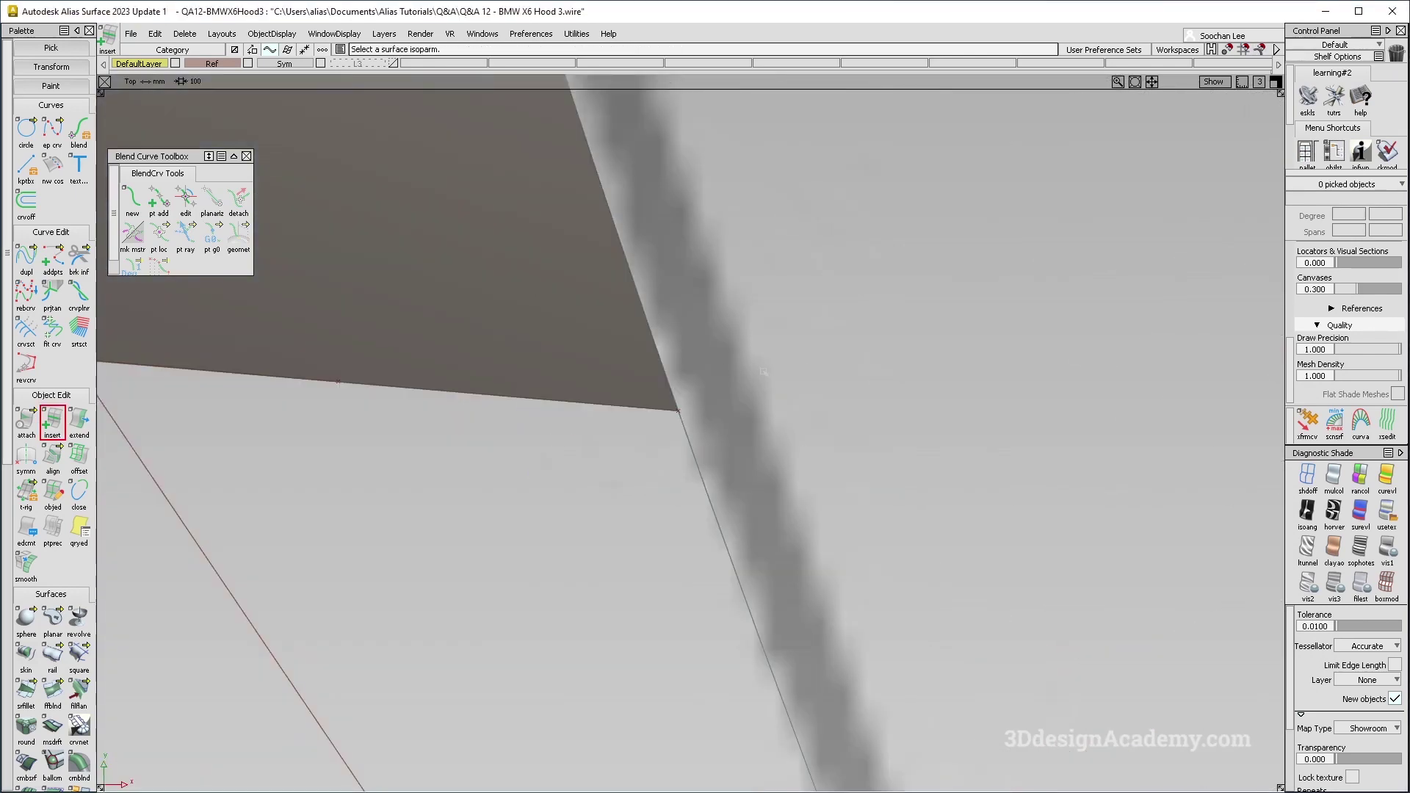
pyautogui.keyDown('alt'); pyautogui.keyDown('shift'); pyautogui.moveTo(718, 368); pyautogui.dragTo(496, 337, button='right'); pyautogui.keyUp('shift'); pyautogui.keyUp('alt')
pyautogui.keyDown('alt'); pyautogui.keyDown('shift'); pyautogui.moveTo(497, 337); pyautogui.dragTo(514, 349, button='middle'); pyautogui.keyUp('shift'); pyautogui.keyUp('alt')
pyautogui.click(27, 259)
pyautogui.click(607, 464)
pyautogui.click(26, 367)
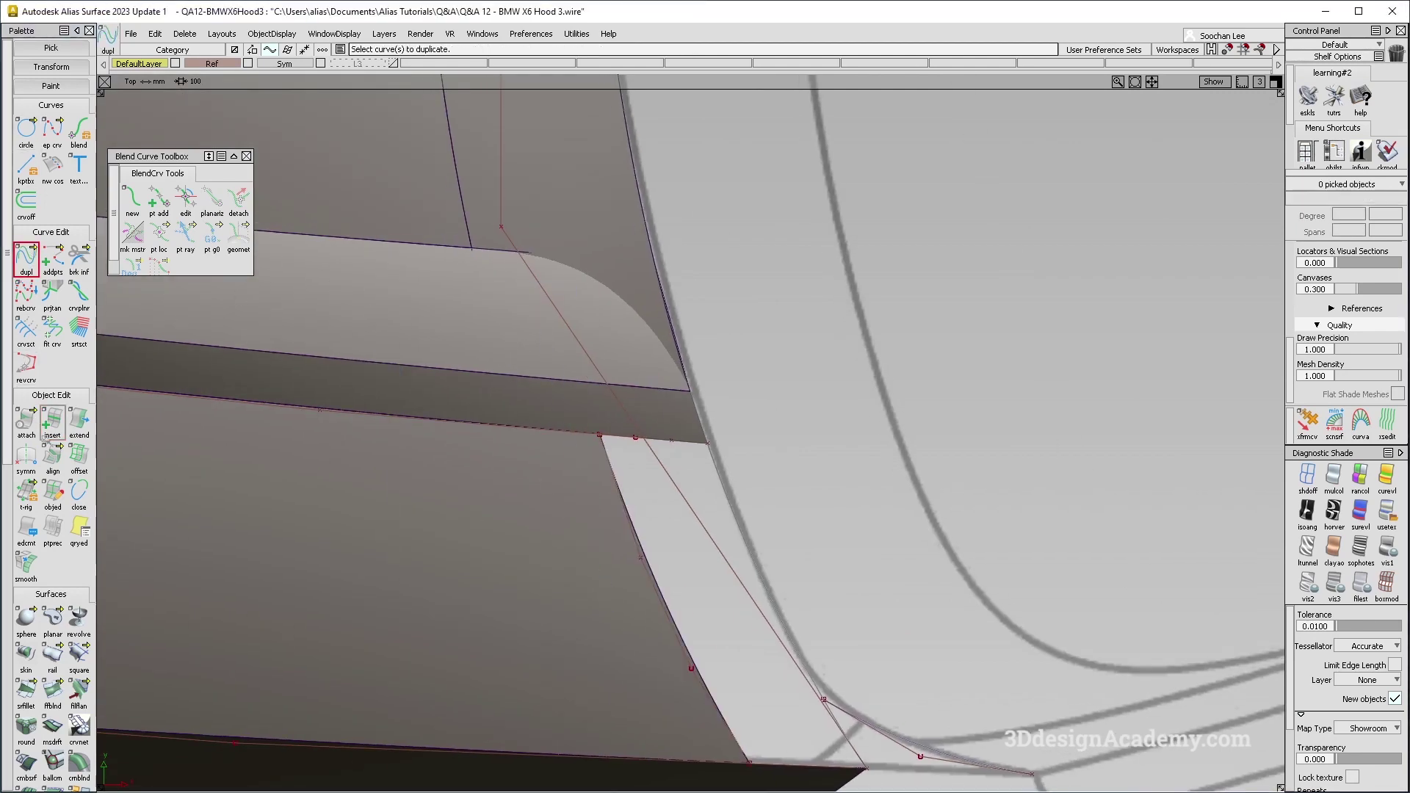
# - Extend the duplicated curve inward across the neighbouring narrow strip surface
pyautogui.doubleClick(79, 421)
pyautogui.click(791, 486)
pyautogui.click(615, 475)
pyautogui.click(639, 483)
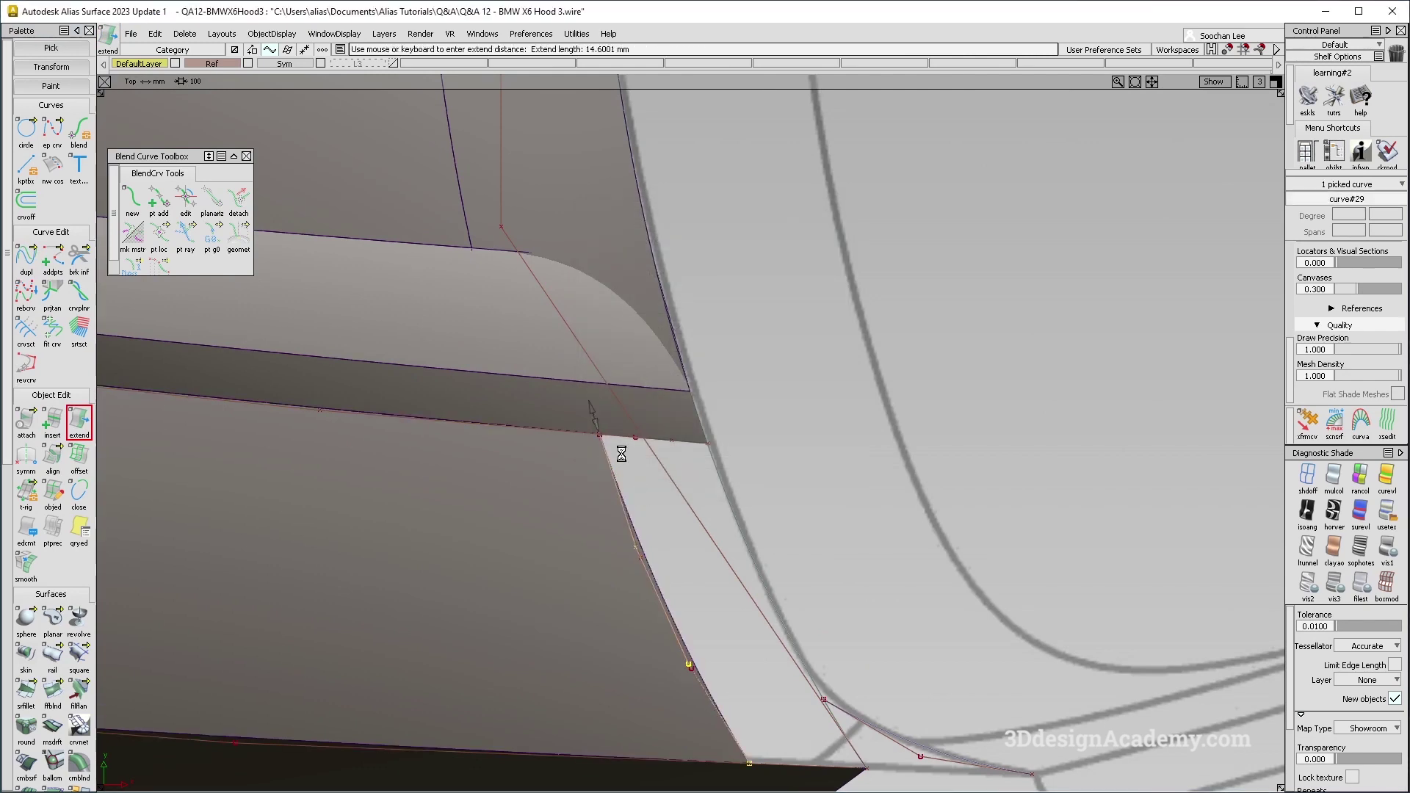
# - Project the extended curve onto the narrow strip surface and delete the extended curve
pyautogui.scroll(-1, 26, 617)
pyautogui.scroll(-4, 26, 617)
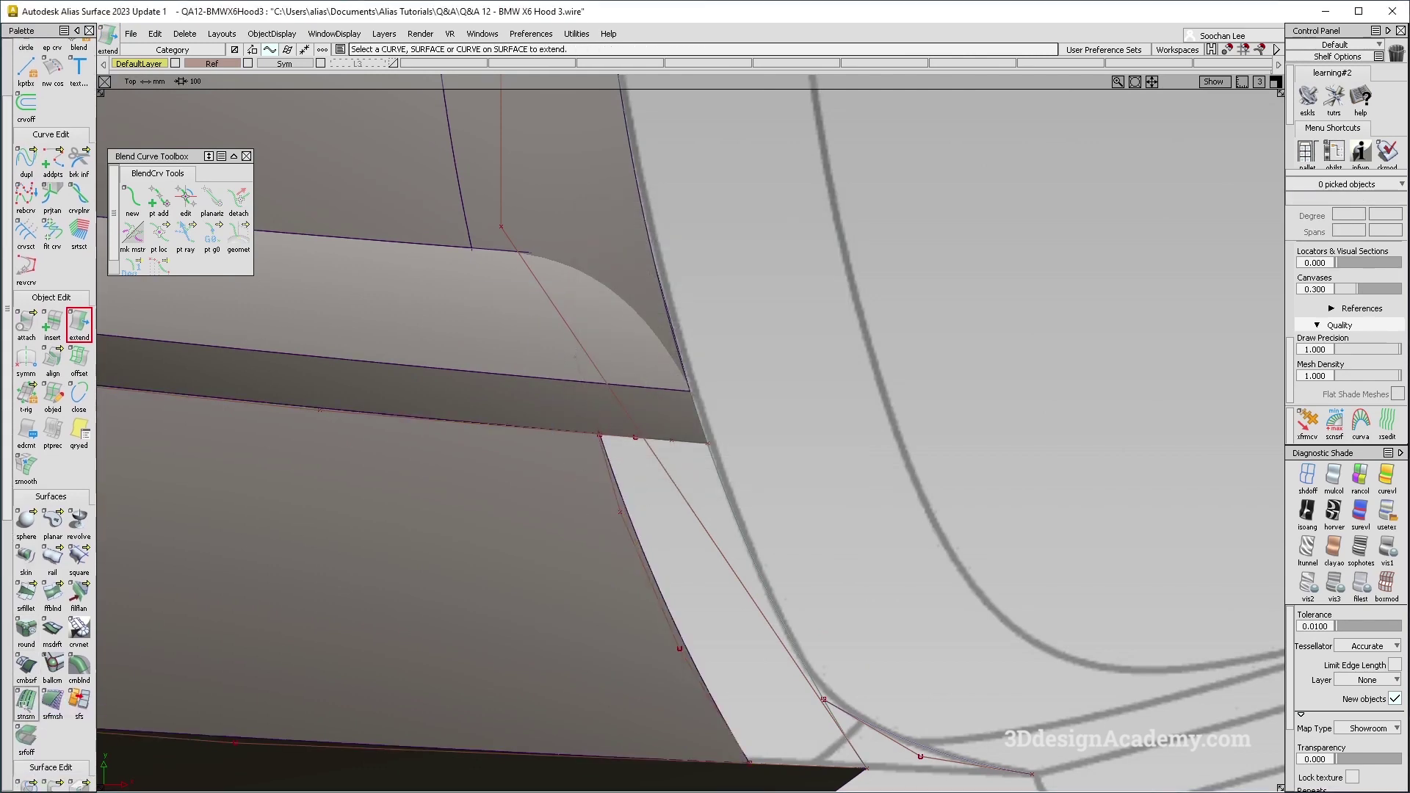
pyautogui.doubleClick(26, 673)
pyautogui.click(572, 406)
pyautogui.click(593, 410)
pyautogui.keyDown('ctrl'); pyautogui.keyDown('shift'); pyautogui.moveTo(584, 365); pyautogui.dragTo(596, 403); pyautogui.keyUp('shift'); pyautogui.keyUp('ctrl')
pyautogui.press('Delete')
pyautogui.press('Return')
# - Trim the narrow strip surface at the projected curve, keeping its front portion
pyautogui.click(52, 674)
pyautogui.click(534, 398)
pyautogui.click(1129, 774)
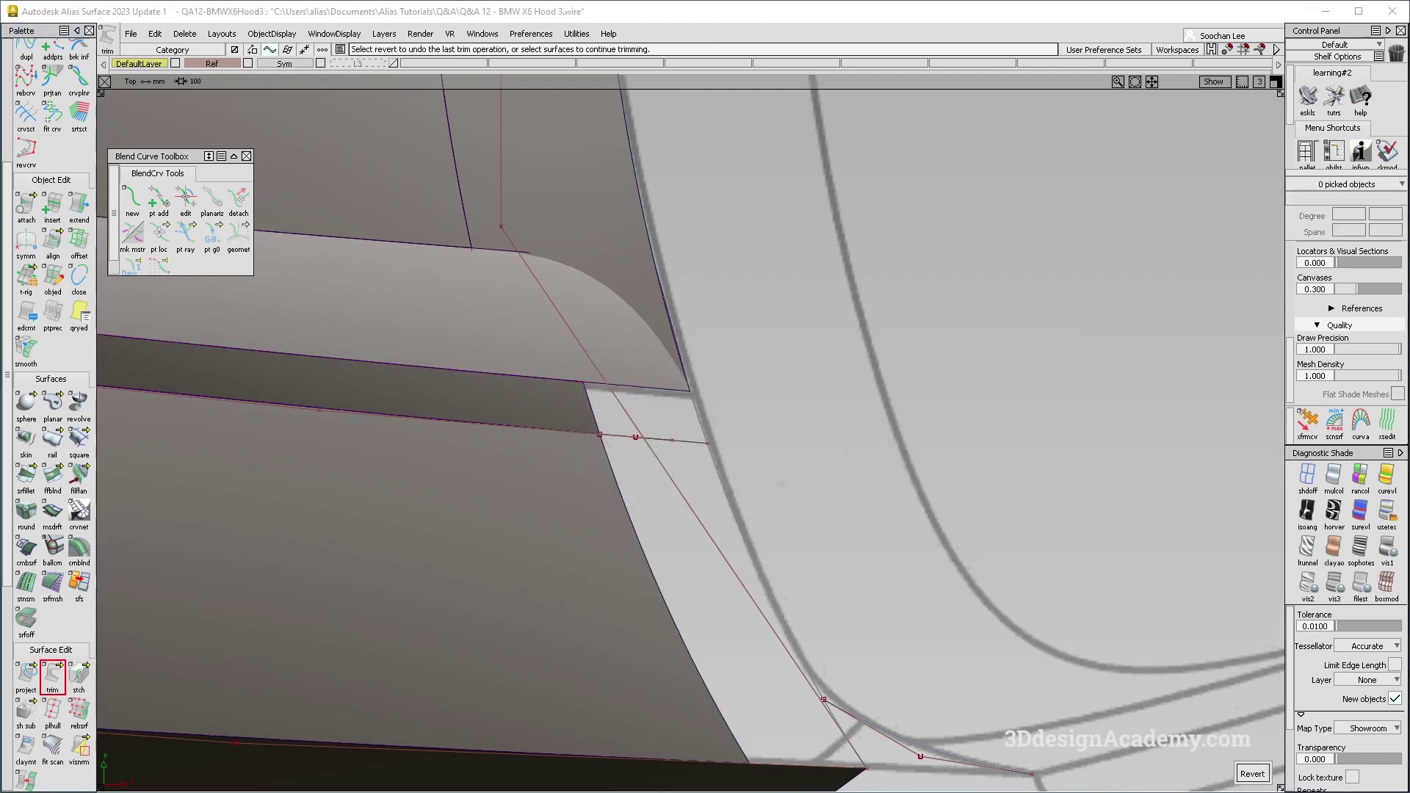
pyautogui.press('F8')
pyautogui.keyDown('alt'); pyautogui.keyDown('shift'); pyautogui.moveTo(801, 507); pyautogui.dragTo(713, 543, button='right'); pyautogui.keyUp('shift'); pyautogui.keyUp('alt')
pyautogui.keyDown('alt'); pyautogui.keyDown('shift'); pyautogui.moveTo(712, 544); pyautogui.dragTo(771, 547); pyautogui.keyUp('shift'); pyautogui.keyUp('alt')
pyautogui.keyDown('alt'); pyautogui.keyDown('shift'); pyautogui.click(794, 426); pyautogui.keyUp('shift'); pyautogui.keyUp('alt')
pyautogui.keyDown('alt'); pyautogui.keyDown('shift'); pyautogui.moveTo(795, 426); pyautogui.dragTo(838, 419); pyautogui.keyUp('shift'); pyautogui.keyUp('alt')
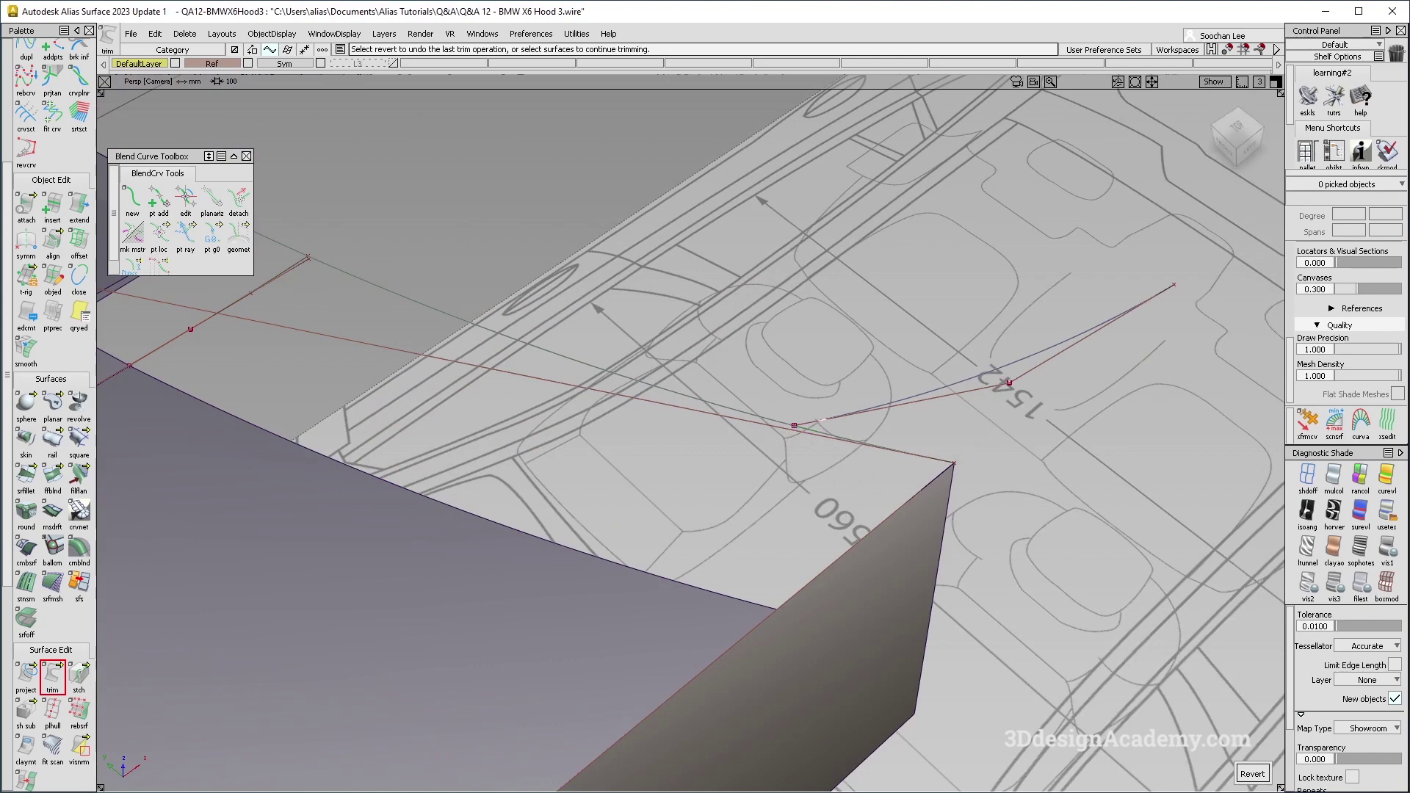
pyautogui.keyDown('alt'); pyautogui.keyDown('shift'); pyautogui.moveTo(915, 595); pyautogui.dragTo(893, 522); pyautogui.keyUp('shift'); pyautogui.keyUp('alt')
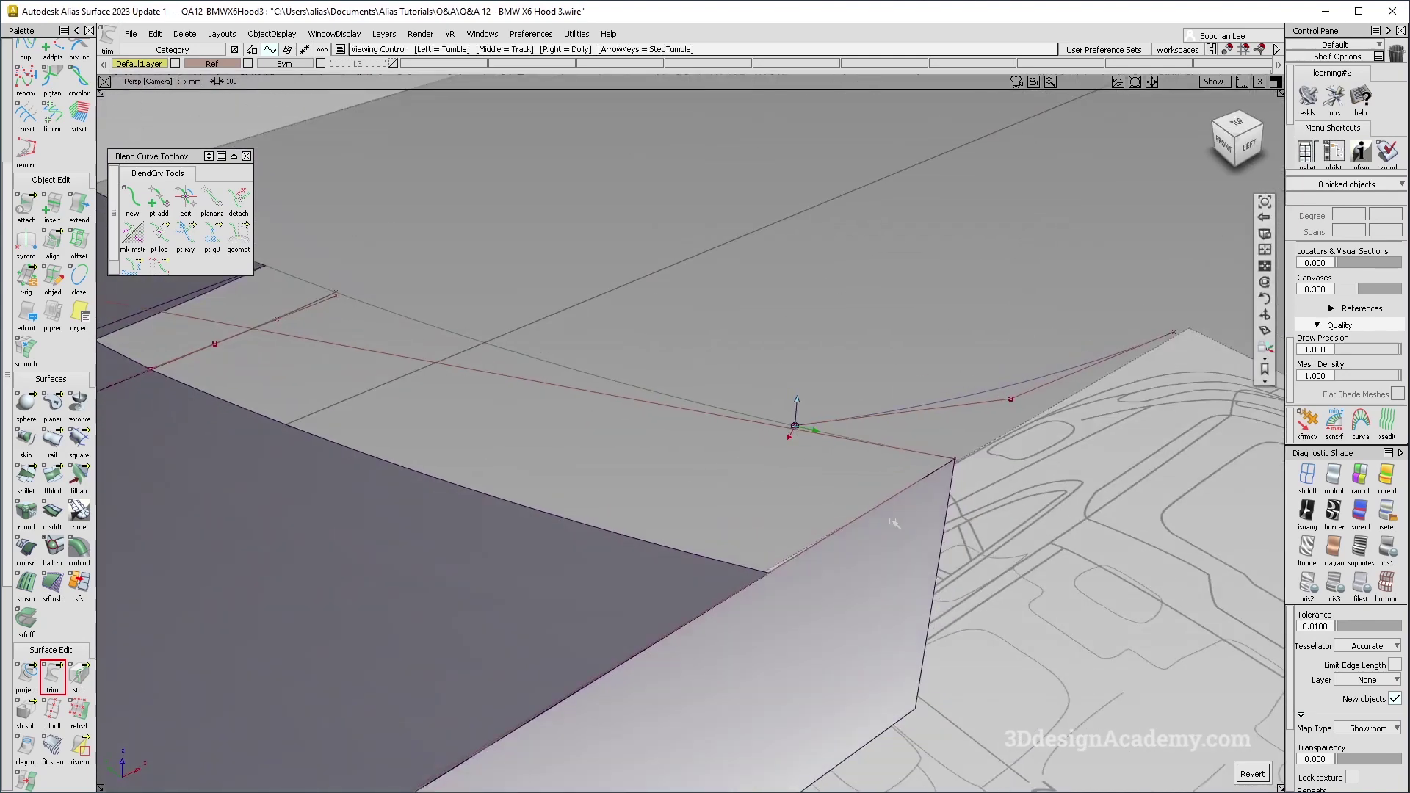
pyautogui.moveTo(675, 472)
pyautogui.keyDown('alt'); pyautogui.keyDown('shift'); pyautogui.mouseDown()
pyautogui.moveTo(769, 520)
pyautogui.moveTo(860, 461)
pyautogui.mouseUp(); pyautogui.keyUp('shift'); pyautogui.keyUp('alt')
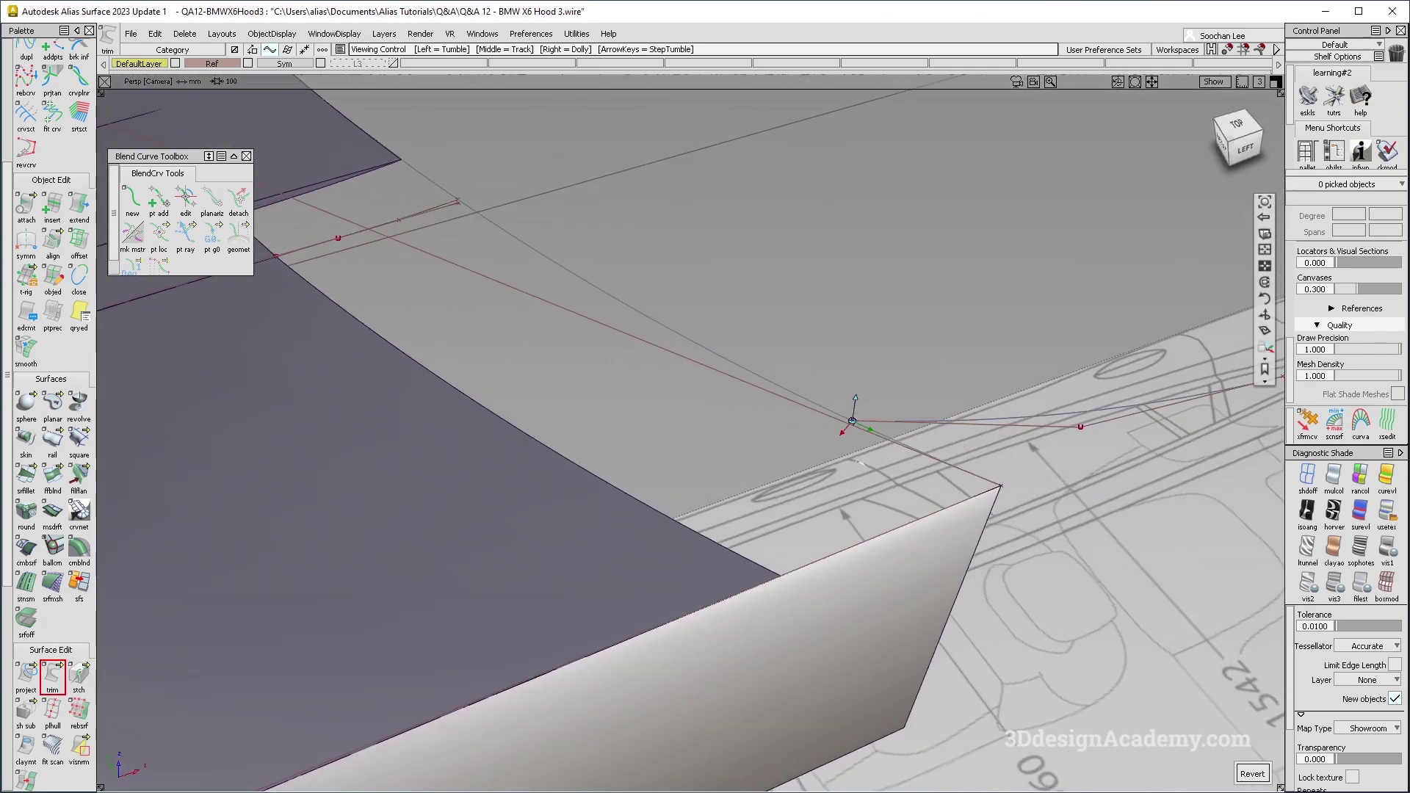
pyautogui.keyDown('alt'); pyautogui.keyDown('shift'); pyautogui.moveTo(683, 485); pyautogui.dragTo(856, 480); pyautogui.keyUp('shift'); pyautogui.keyUp('alt')
pyautogui.moveTo(756, 497)
pyautogui.keyDown('alt'); pyautogui.keyDown('shift'); pyautogui.mouseDown()
pyautogui.moveTo(689, 453)
pyautogui.moveTo(670, 459)
pyautogui.mouseUp(); pyautogui.keyUp('shift'); pyautogui.keyUp('alt')
pyautogui.keyDown('ctrl'); pyautogui.keyDown('shift'); pyautogui.moveTo(566, 565); pyautogui.dragTo(514, 327); pyautogui.keyUp('shift'); pyautogui.keyUp('ctrl')
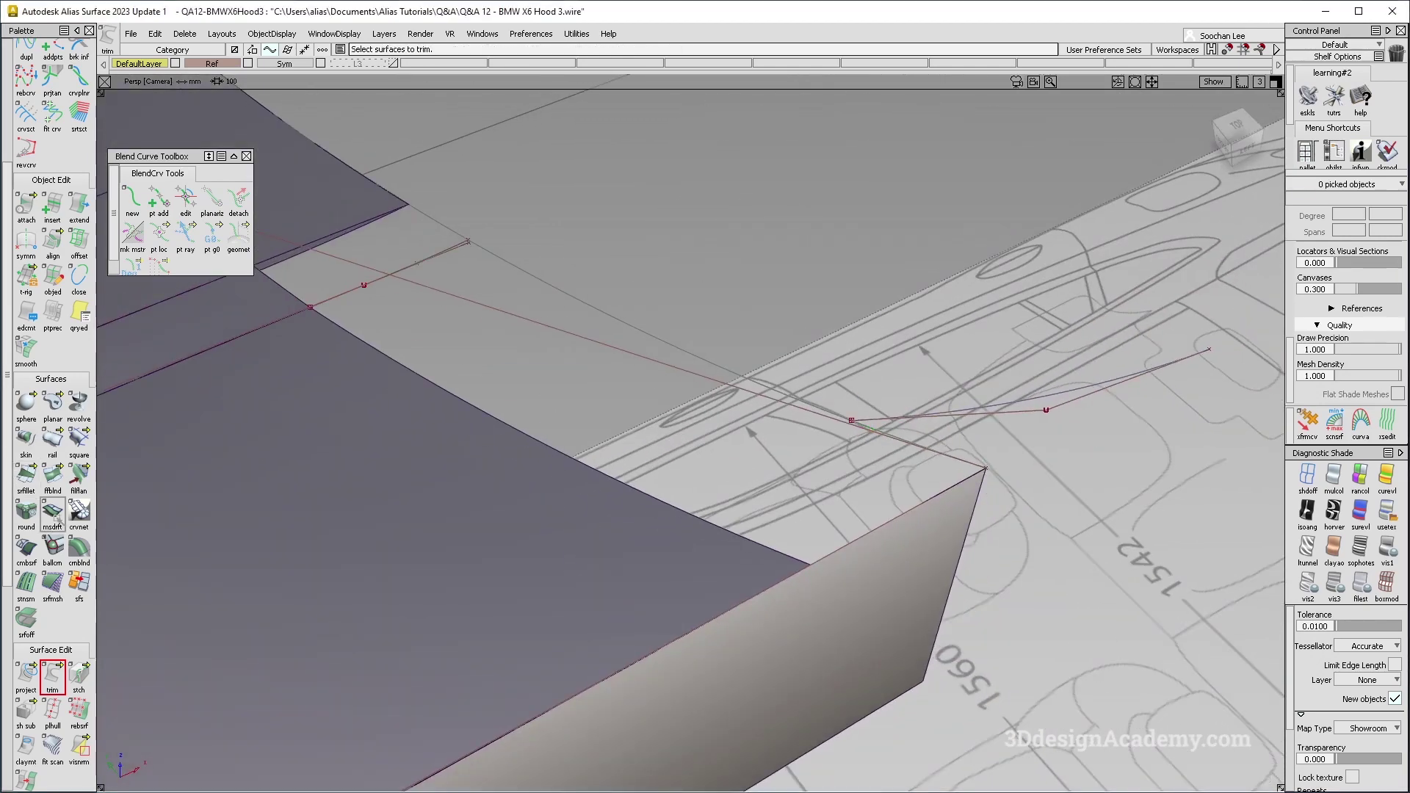
pyautogui.click(53, 441)
pyautogui.click(339, 294)
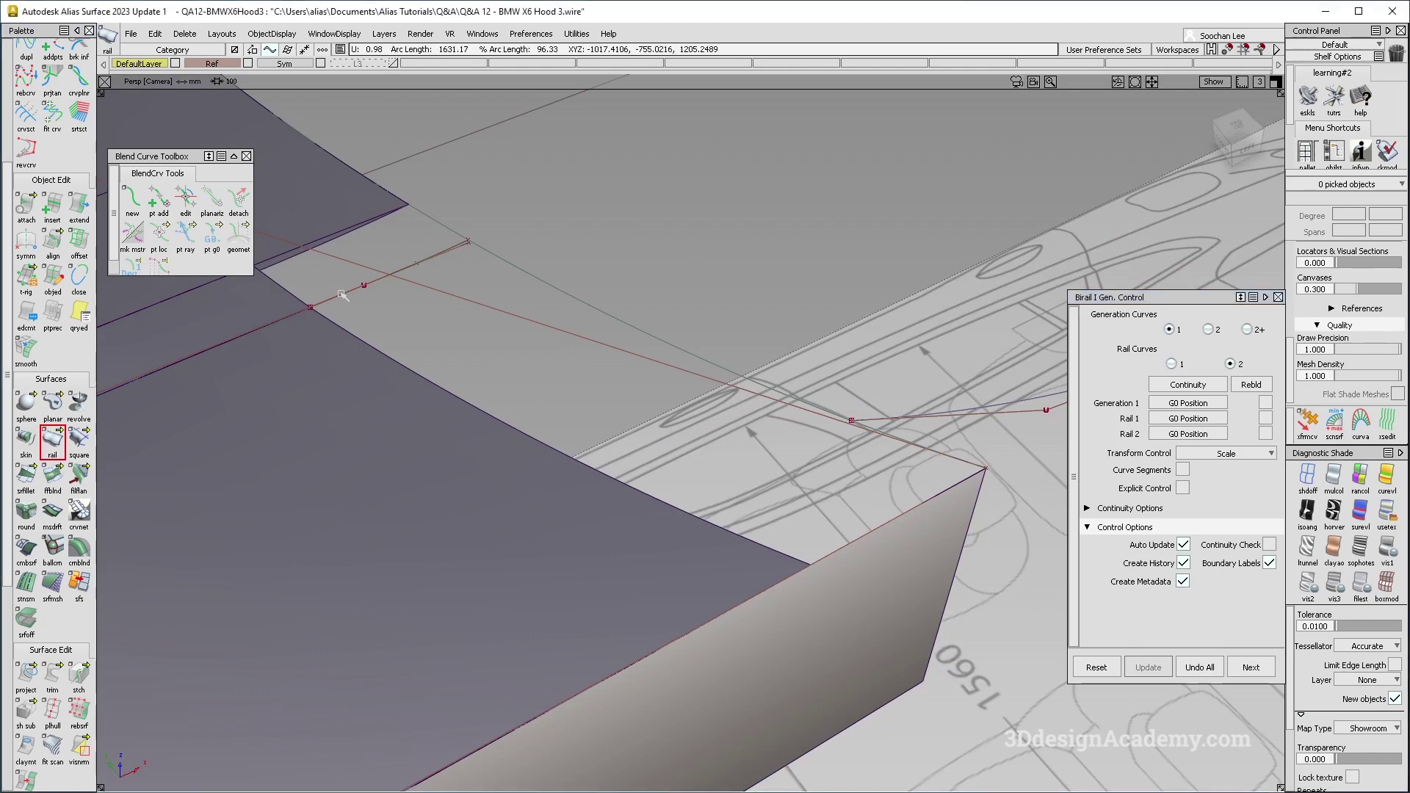
pyautogui.click(443, 387)
pyautogui.click(446, 390)
pyautogui.click(380, 280)
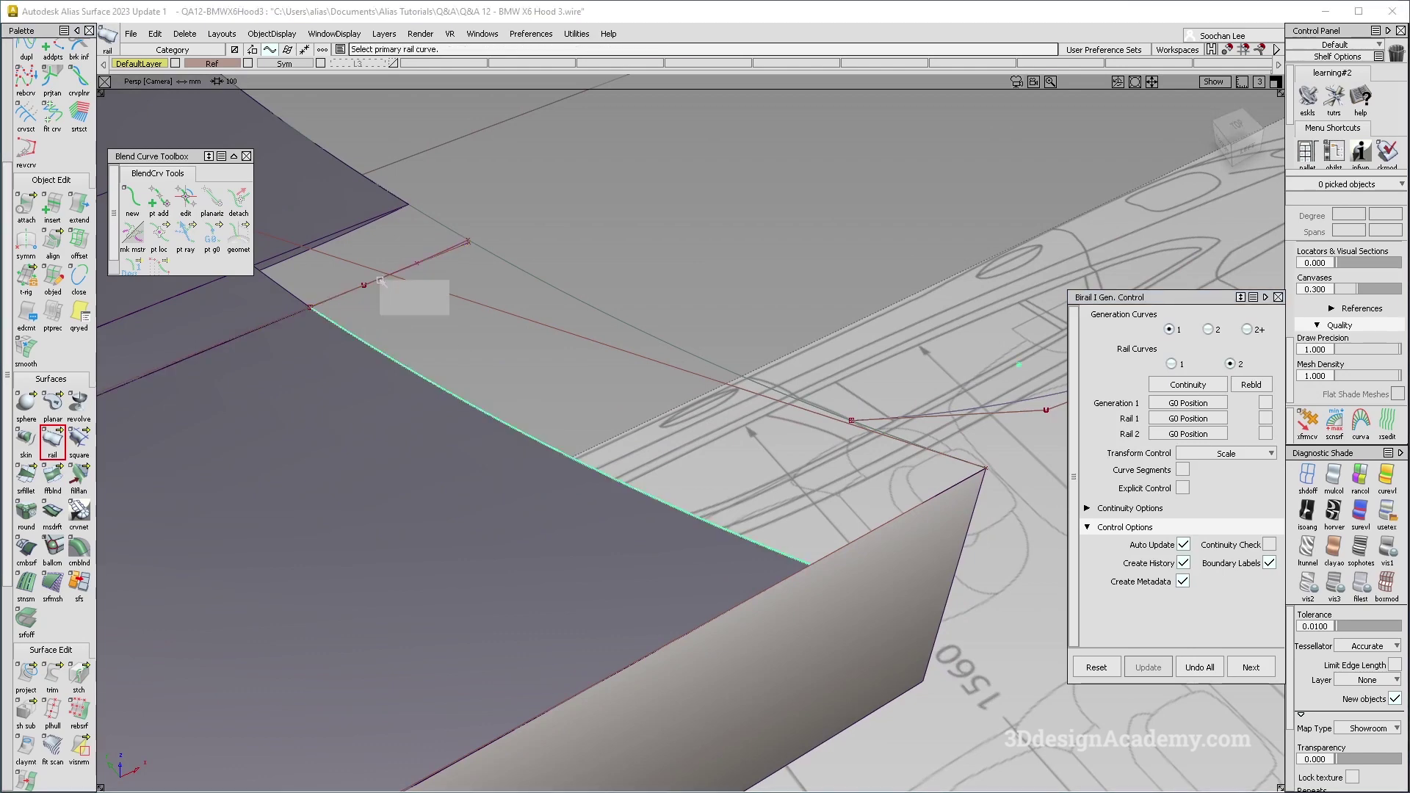
pyautogui.click(411, 288)
pyautogui.keyDown('alt'); pyautogui.keyDown('shift'); pyautogui.moveTo(441, 301); pyautogui.dragTo(514, 308); pyautogui.keyUp('shift'); pyautogui.keyUp('alt')
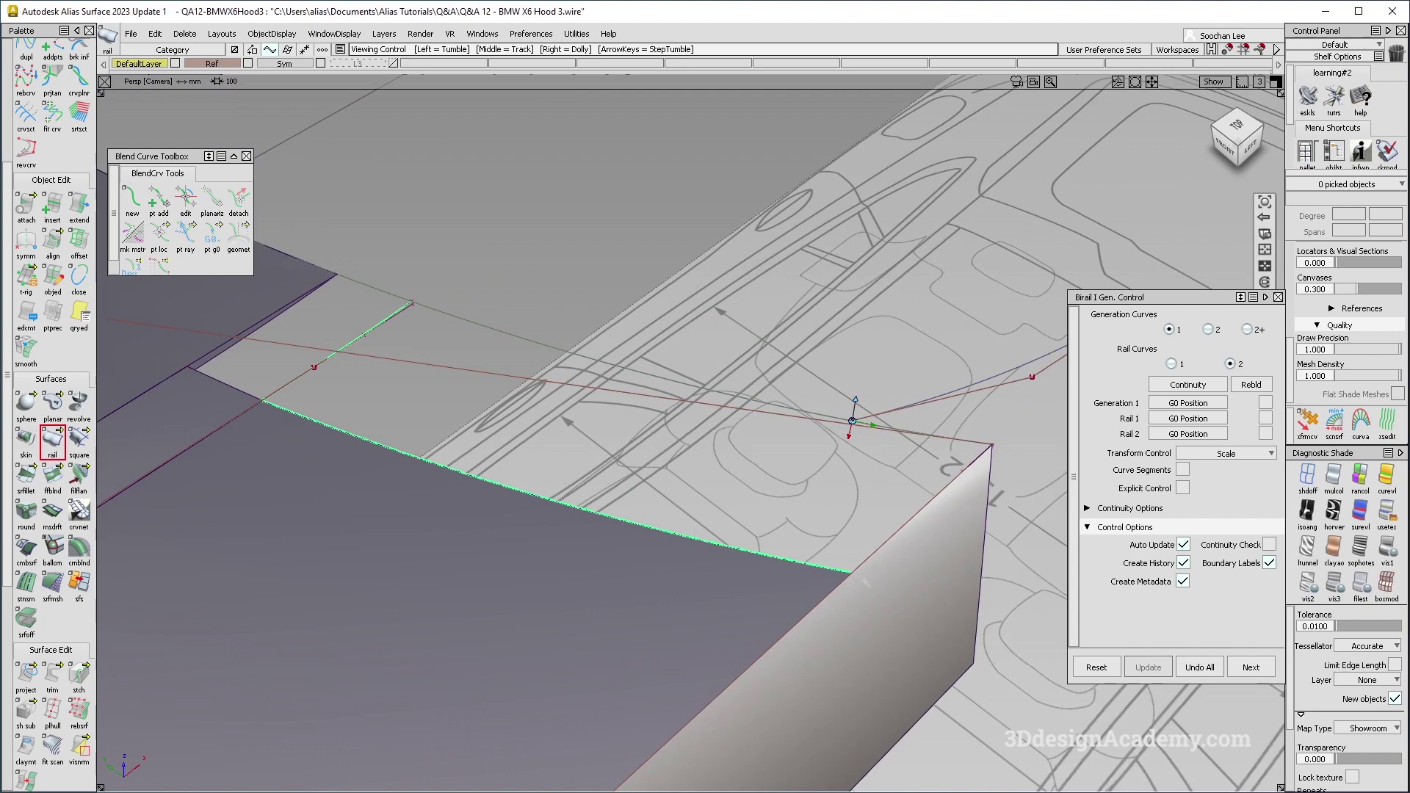
pyautogui.keyDown('alt'); pyautogui.keyDown('shift'); pyautogui.moveTo(833, 570); pyautogui.dragTo(747, 547); pyautogui.keyUp('shift'); pyautogui.keyUp('alt')
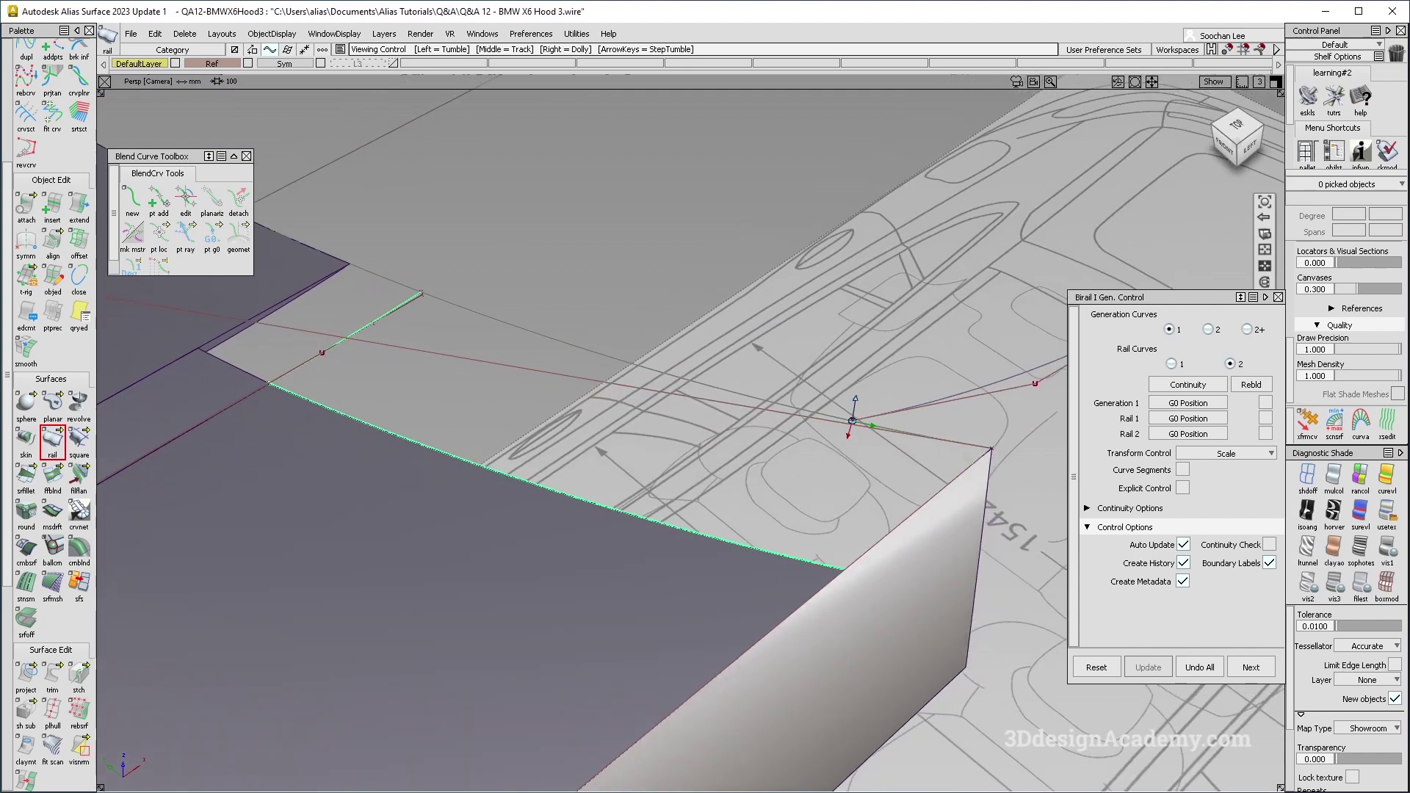
pyautogui.click(53, 441)
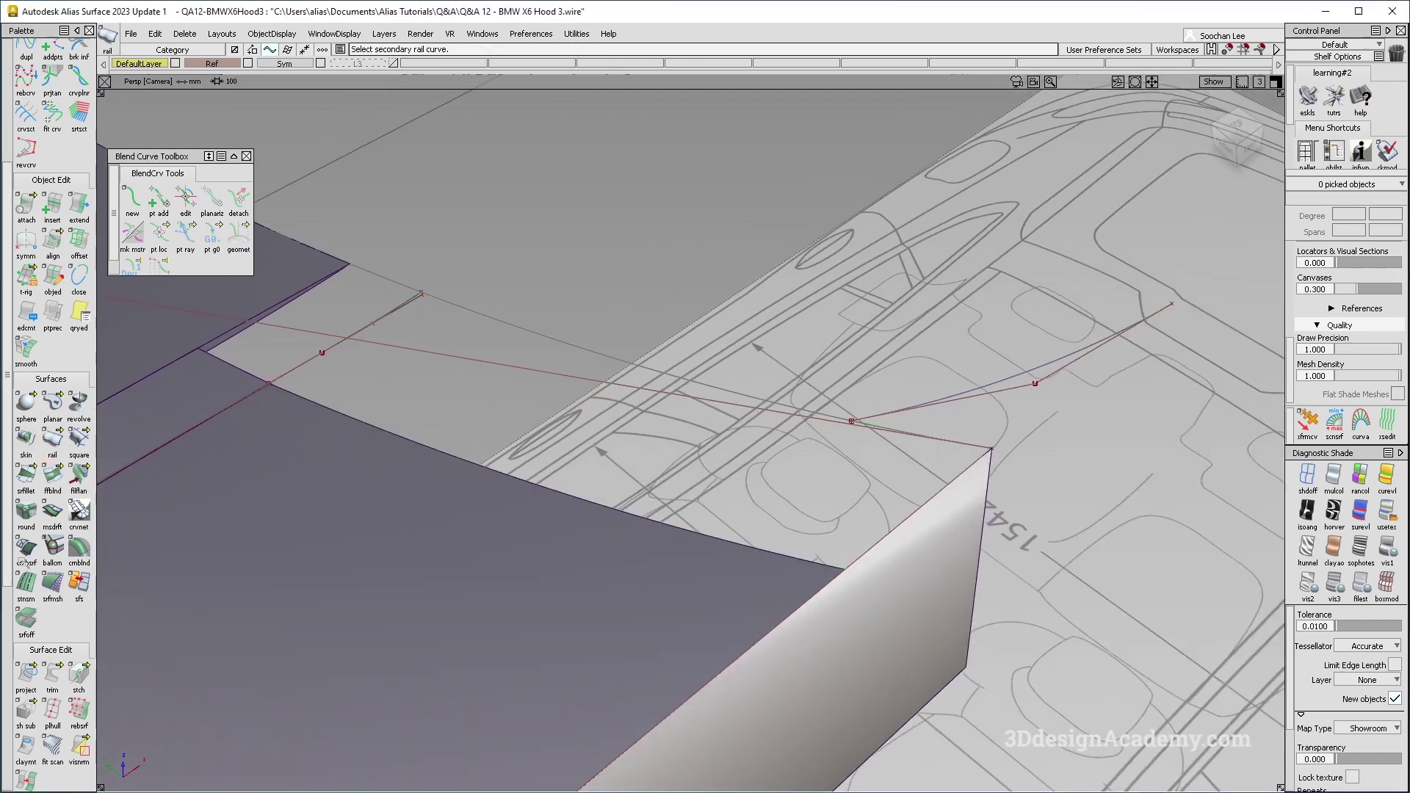
# - Build a Square surface across the outer rear corner gap from the two cross curves, the rear curve and the adjacent surface edge
pyautogui.click(80, 442)
pyautogui.click(335, 345)
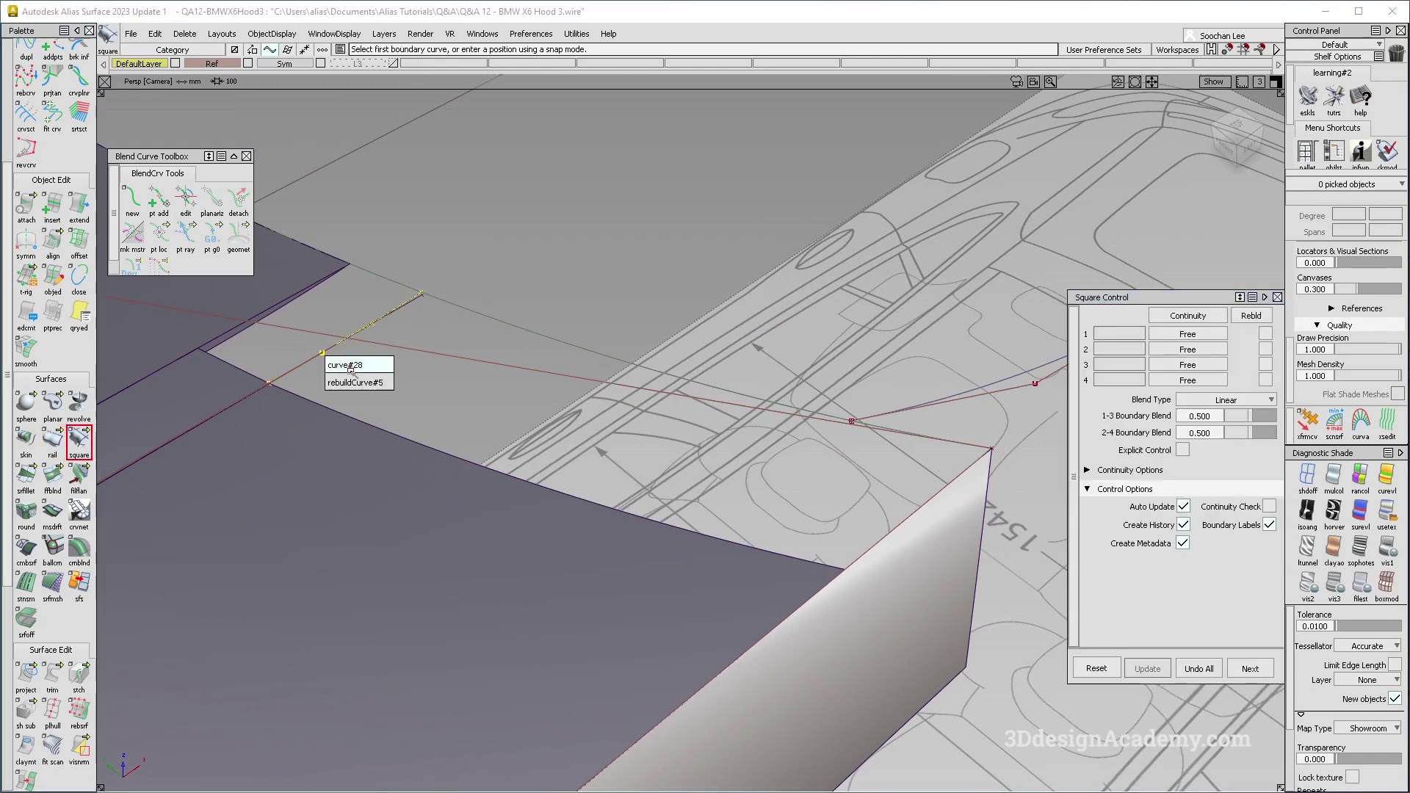
pyautogui.click(351, 364)
pyautogui.click(491, 314)
pyautogui.click(495, 455)
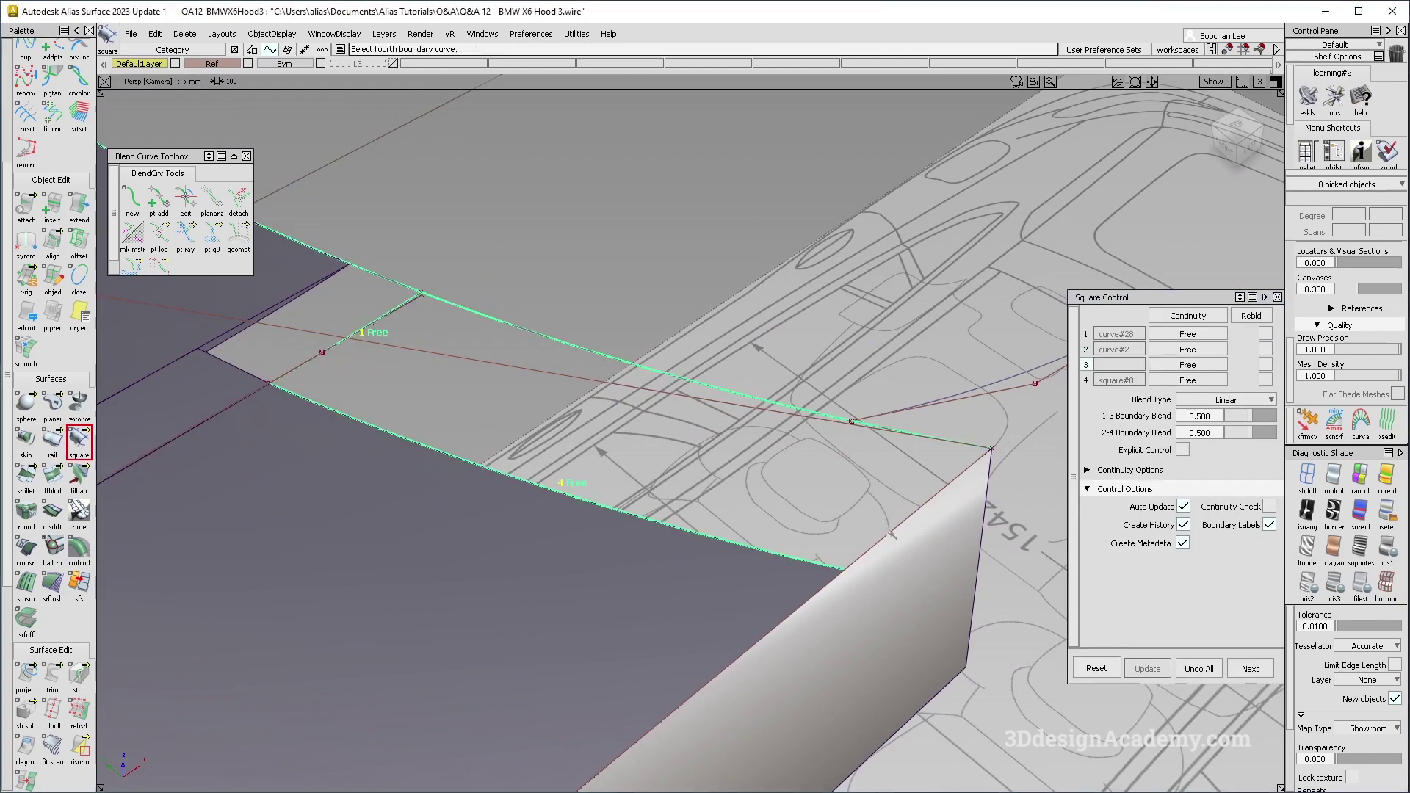
pyautogui.click(890, 540)
pyautogui.click(920, 558)
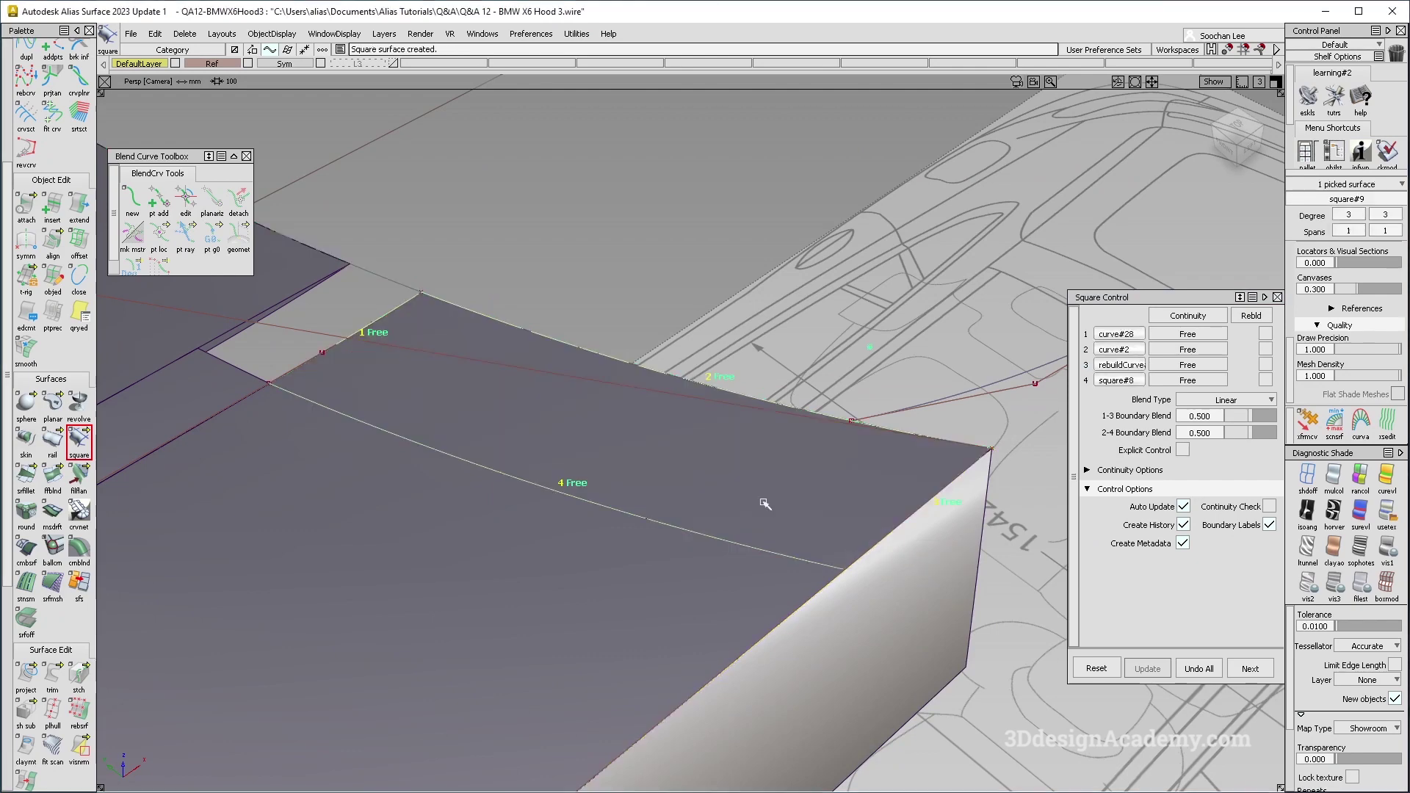
# - Set G2 Curvature on the corner patch's boundary with the front surface, enable Explicit Control, and clear the selection
pyautogui.keyDown('alt'); pyautogui.keyDown('shift'); pyautogui.moveTo(765, 498); pyautogui.dragTo(534, 391); pyautogui.keyUp('shift'); pyautogui.keyUp('alt')
pyautogui.click(1188, 380)
pyautogui.click(1193, 449)
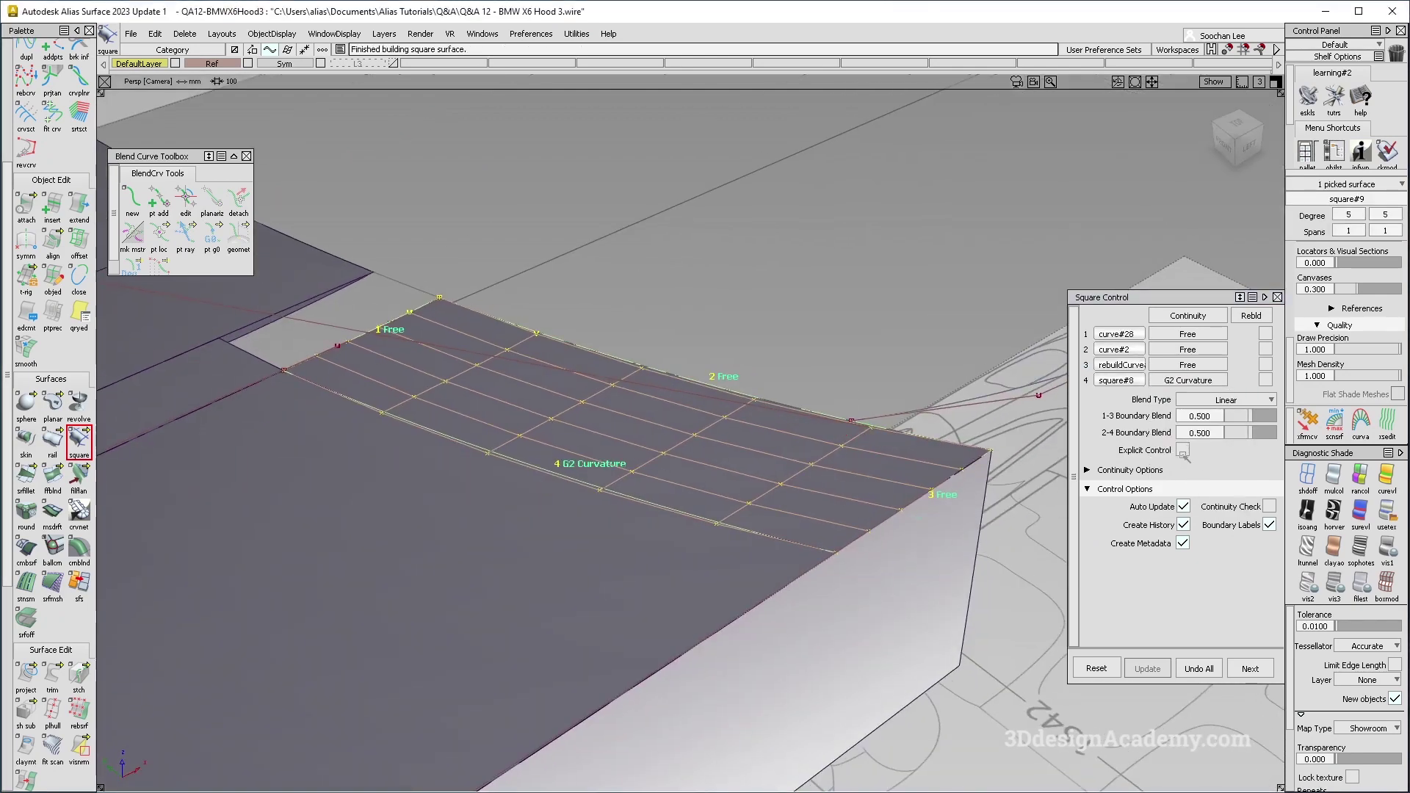
pyautogui.click(1183, 449)
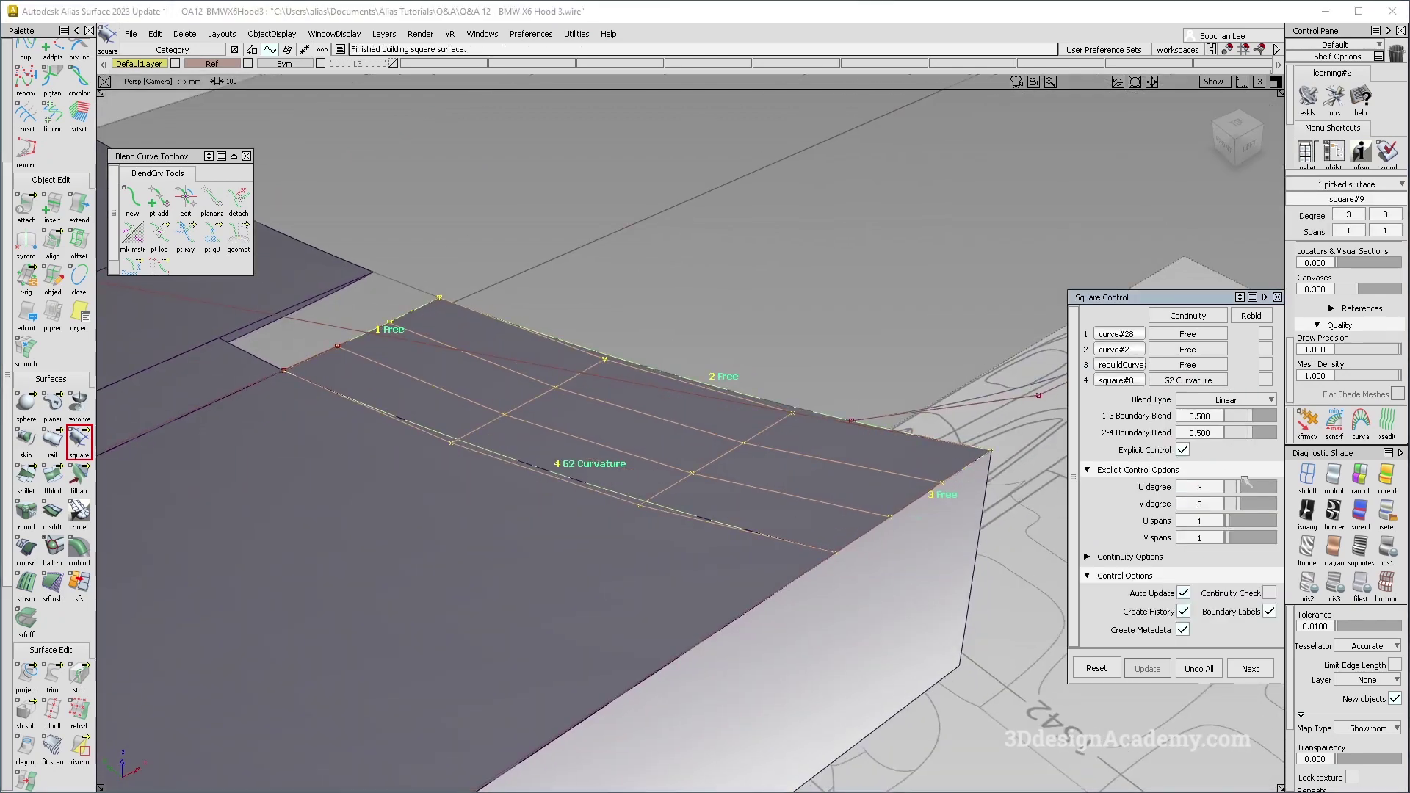
pyautogui.keyDown('alt'); pyautogui.keyDown('shift'); pyautogui.moveTo(815, 419); pyautogui.dragTo(745, 475); pyautogui.keyUp('shift'); pyautogui.keyUp('alt')
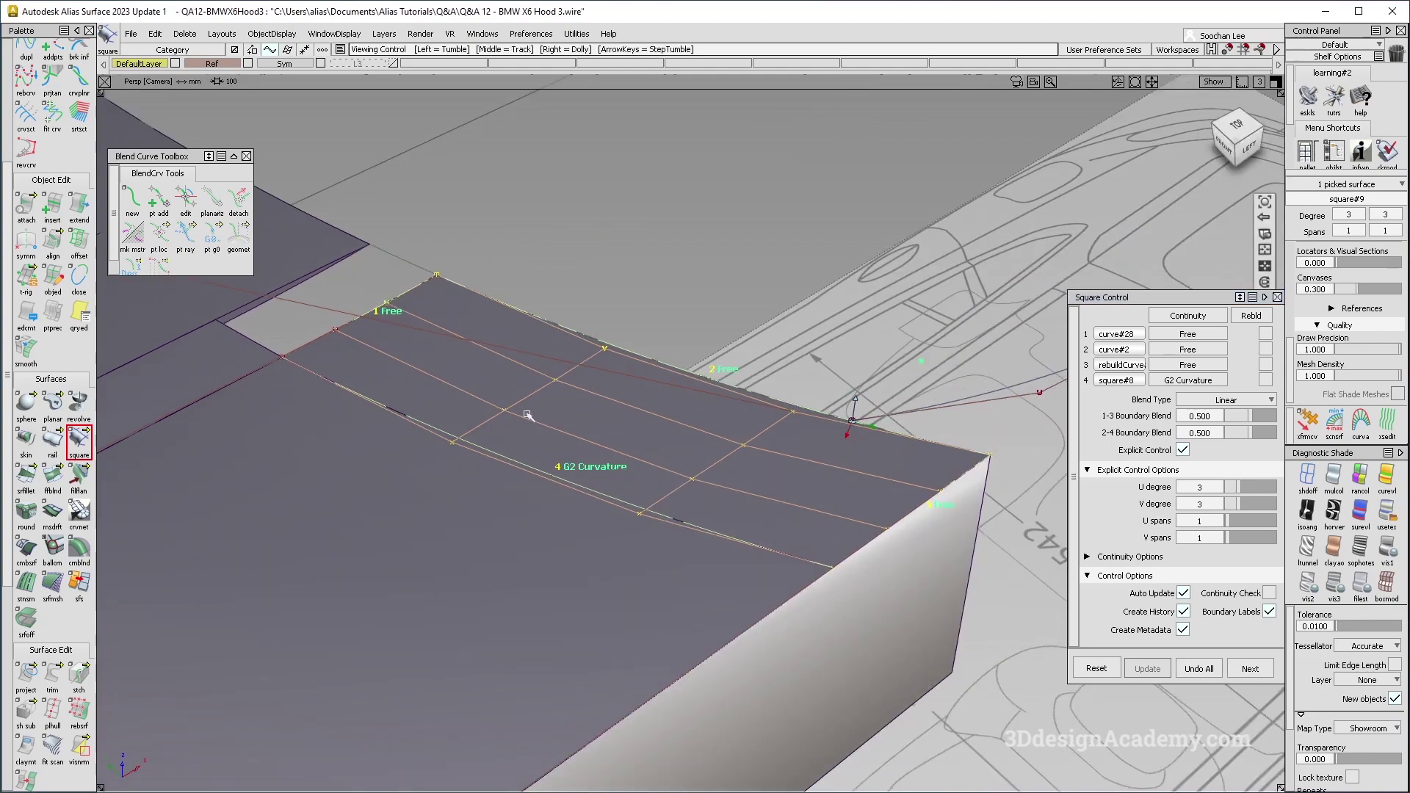
pyautogui.moveTo(529, 417)
pyautogui.keyDown('alt'); pyautogui.keyDown('shift'); pyautogui.mouseDown()
pyautogui.moveTo(761, 462)
pyautogui.moveTo(728, 404)
pyautogui.moveTo(661, 389)
pyautogui.moveTo(646, 441)
pyautogui.mouseUp(); pyautogui.keyUp('shift'); pyautogui.keyUp('alt')
pyautogui.keyDown('ctrl'); pyautogui.keyDown('shift'); pyautogui.moveTo(888, 584); pyautogui.dragTo(908, 412); pyautogui.keyUp('shift'); pyautogui.keyUp('ctrl')
# - Examine the shading of the outer corner patch, its transition to the hood, and the remaining gap behind the narrow strip
pyautogui.keyDown('alt'); pyautogui.keyDown('shift'); pyautogui.moveTo(771, 456); pyautogui.dragTo(581, 543); pyautogui.keyUp('shift'); pyautogui.keyUp('alt')
pyautogui.keyDown('alt'); pyautogui.keyDown('shift'); pyautogui.moveTo(661, 470); pyautogui.dragTo(749, 434); pyautogui.keyUp('shift'); pyautogui.keyUp('alt')
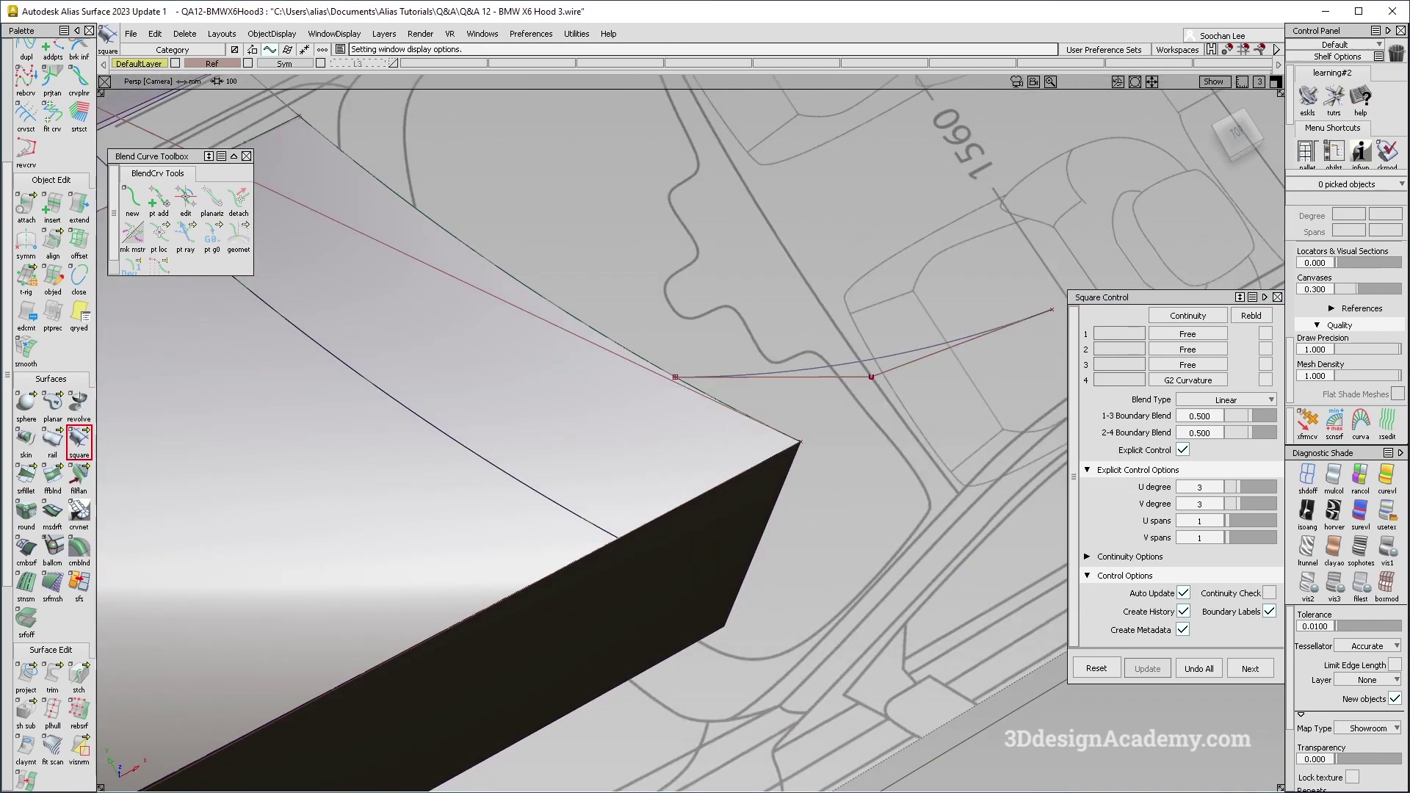
pyautogui.keyDown('alt'); pyautogui.keyDown('shift'); pyautogui.moveTo(730, 454); pyautogui.dragTo(697, 374); pyautogui.keyUp('shift'); pyautogui.keyUp('alt')
pyautogui.keyDown('alt'); pyautogui.keyDown('shift'); pyautogui.moveTo(697, 374); pyautogui.dragTo(653, 385, button='right'); pyautogui.keyUp('shift'); pyautogui.keyUp('alt')
pyautogui.keyDown('alt'); pyautogui.keyDown('shift'); pyautogui.moveTo(653, 386); pyautogui.dragTo(542, 353); pyautogui.keyUp('shift'); pyautogui.keyUp('alt')
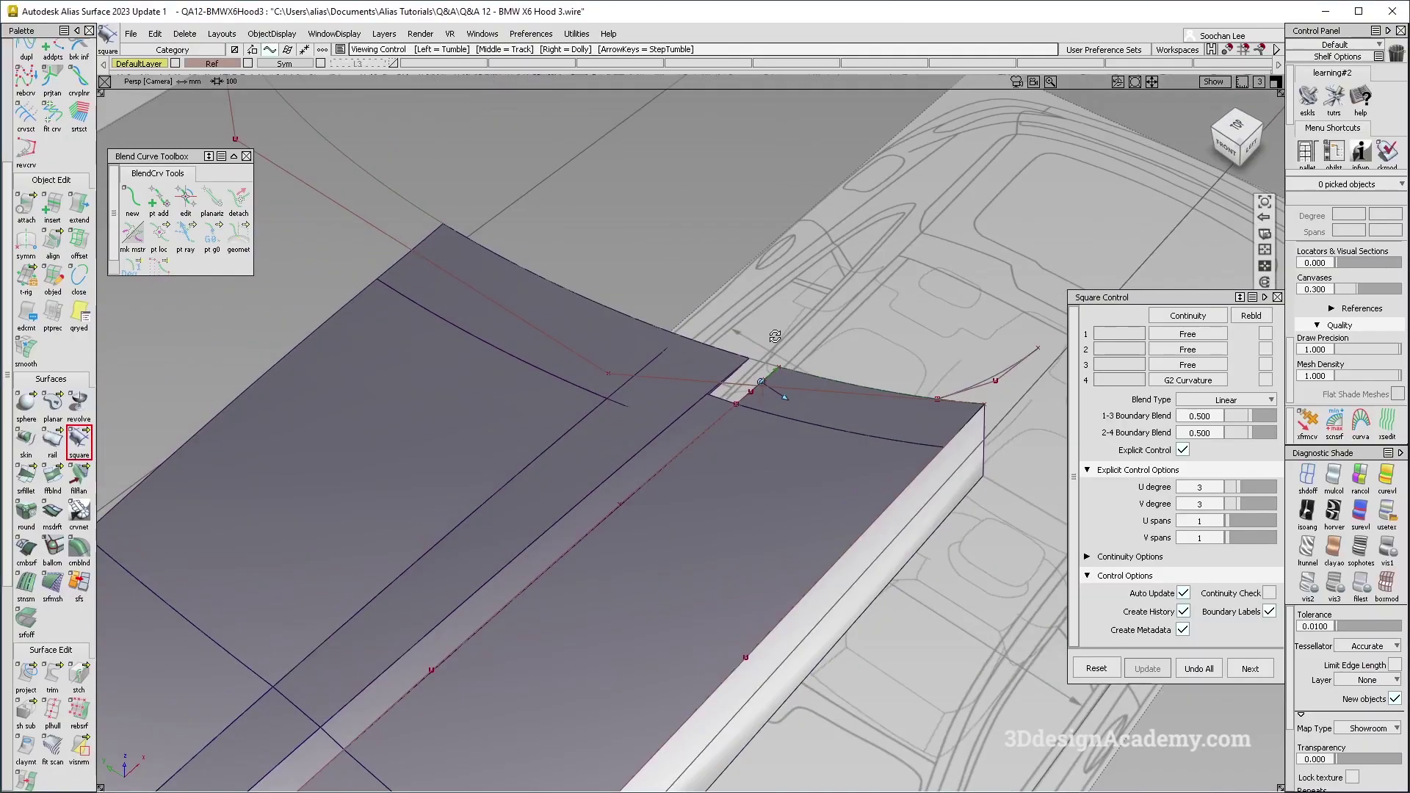
pyautogui.keyDown('alt'); pyautogui.keyDown('shift'); pyautogui.moveTo(742, 431); pyautogui.dragTo(712, 374); pyautogui.keyUp('shift'); pyautogui.keyUp('alt')
pyautogui.keyDown('alt'); pyautogui.keyDown('shift'); pyautogui.moveTo(670, 488); pyautogui.dragTo(525, 428); pyautogui.keyUp('shift'); pyautogui.keyUp('alt')
# - Build a Square surface in the gap behind the narrow strip from the strip's end, the blend surface edge, curve#2 and curve#28
pyautogui.click(78, 442)
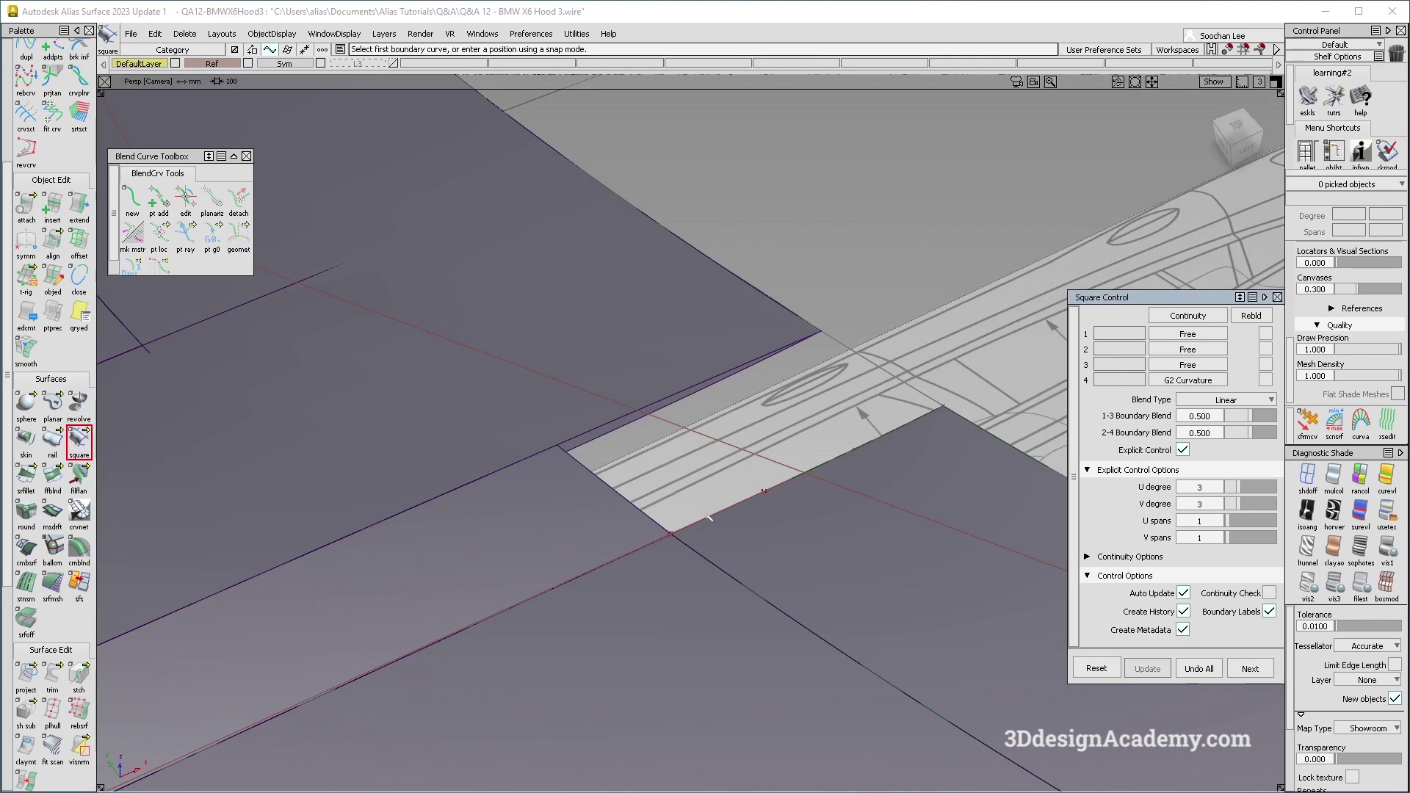
pyautogui.click(623, 499)
pyautogui.click(610, 426)
pyautogui.click(884, 353)
pyautogui.moveTo(885, 451)
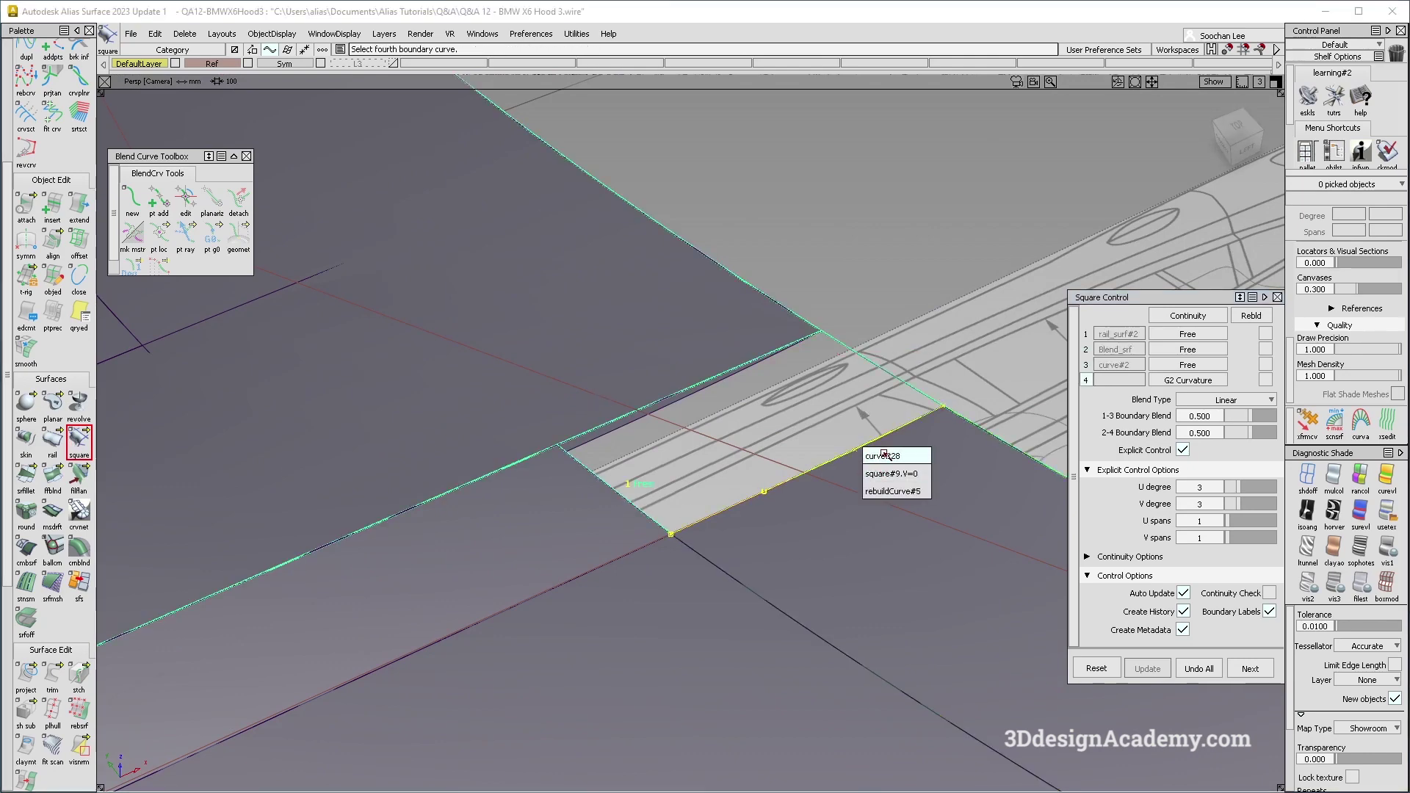
pyautogui.click(884, 454)
# - Set G2 Curvature on the small patch's boundary with the narrow strip surface
pyautogui.keyDown('alt'); pyautogui.keyDown('shift'); pyautogui.moveTo(705, 455); pyautogui.dragTo(908, 361); pyautogui.keyUp('shift'); pyautogui.keyUp('alt')
pyautogui.click(1191, 335)
pyautogui.click(1192, 402)
pyautogui.keyDown('alt'); pyautogui.keyDown('shift'); pyautogui.moveTo(650, 471); pyautogui.dragTo(585, 470); pyautogui.keyUp('shift'); pyautogui.keyUp('alt')
pyautogui.keyDown('alt'); pyautogui.keyDown('shift'); pyautogui.moveTo(722, 477); pyautogui.dragTo(772, 507); pyautogui.keyUp('shift'); pyautogui.keyUp('alt')
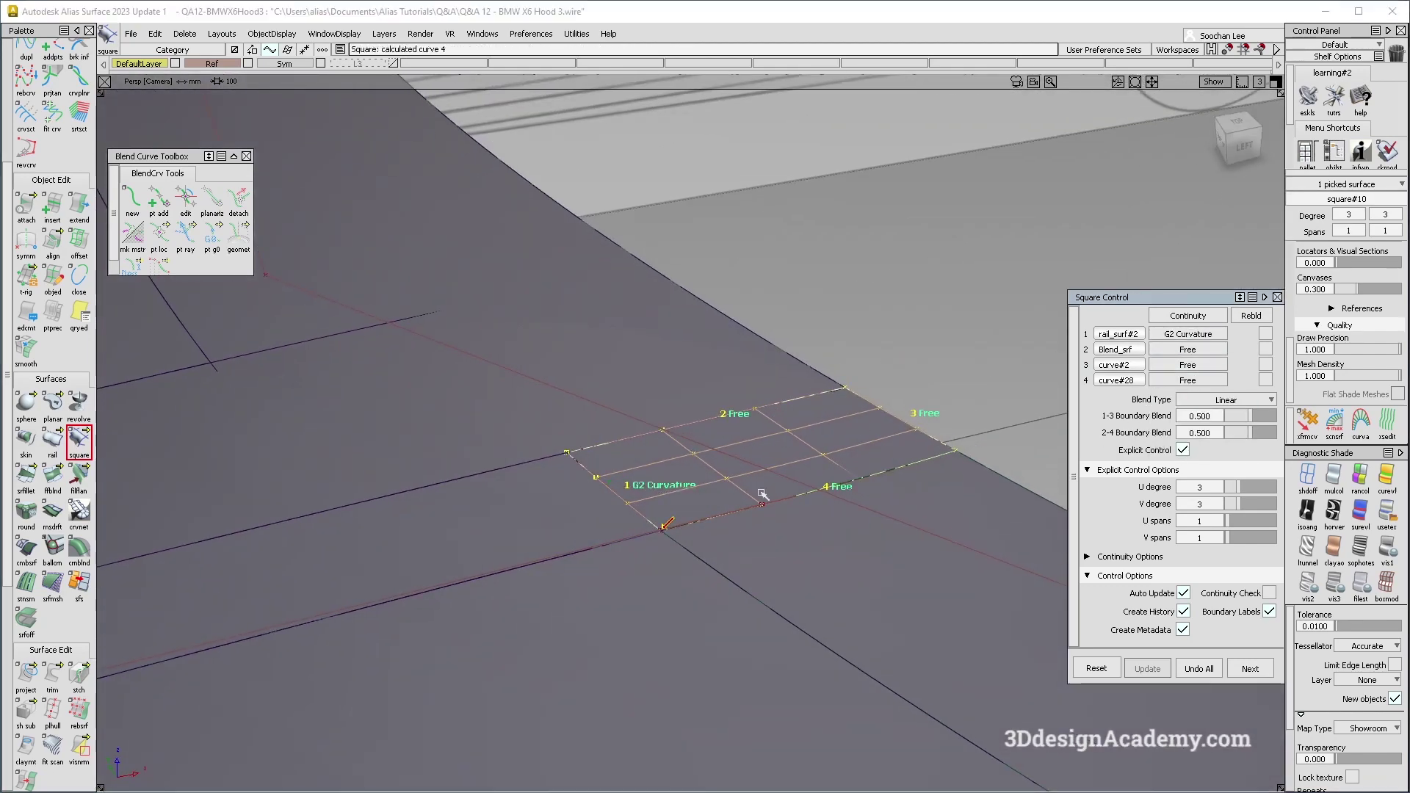
pyautogui.keyDown('alt'); pyautogui.keyDown('shift'); pyautogui.moveTo(879, 539); pyautogui.dragTo(711, 607); pyautogui.keyUp('shift'); pyautogui.keyUp('alt')
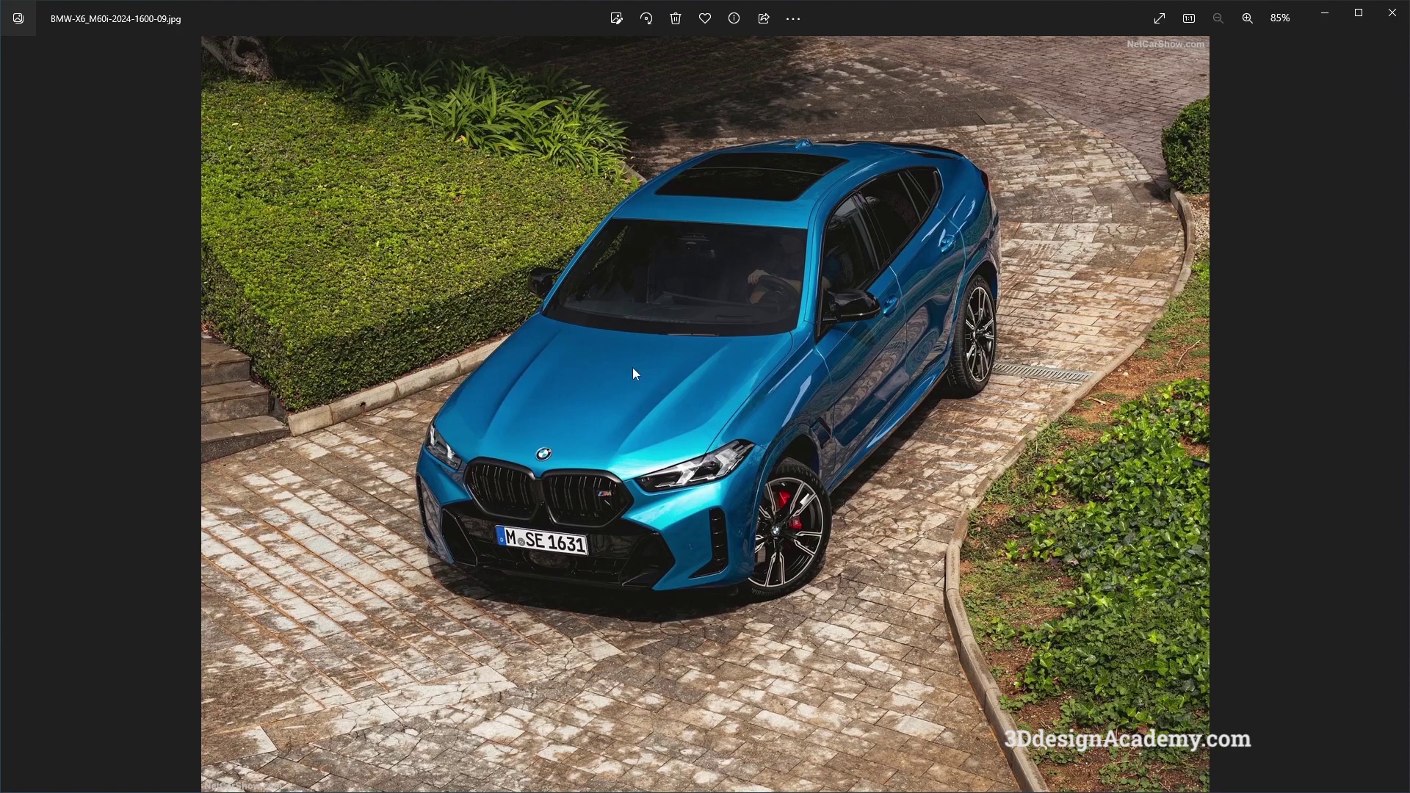
# - Compare the rear hood corner in the BMW X6 reference photos with the shaded hood model
pyautogui.press('Right')
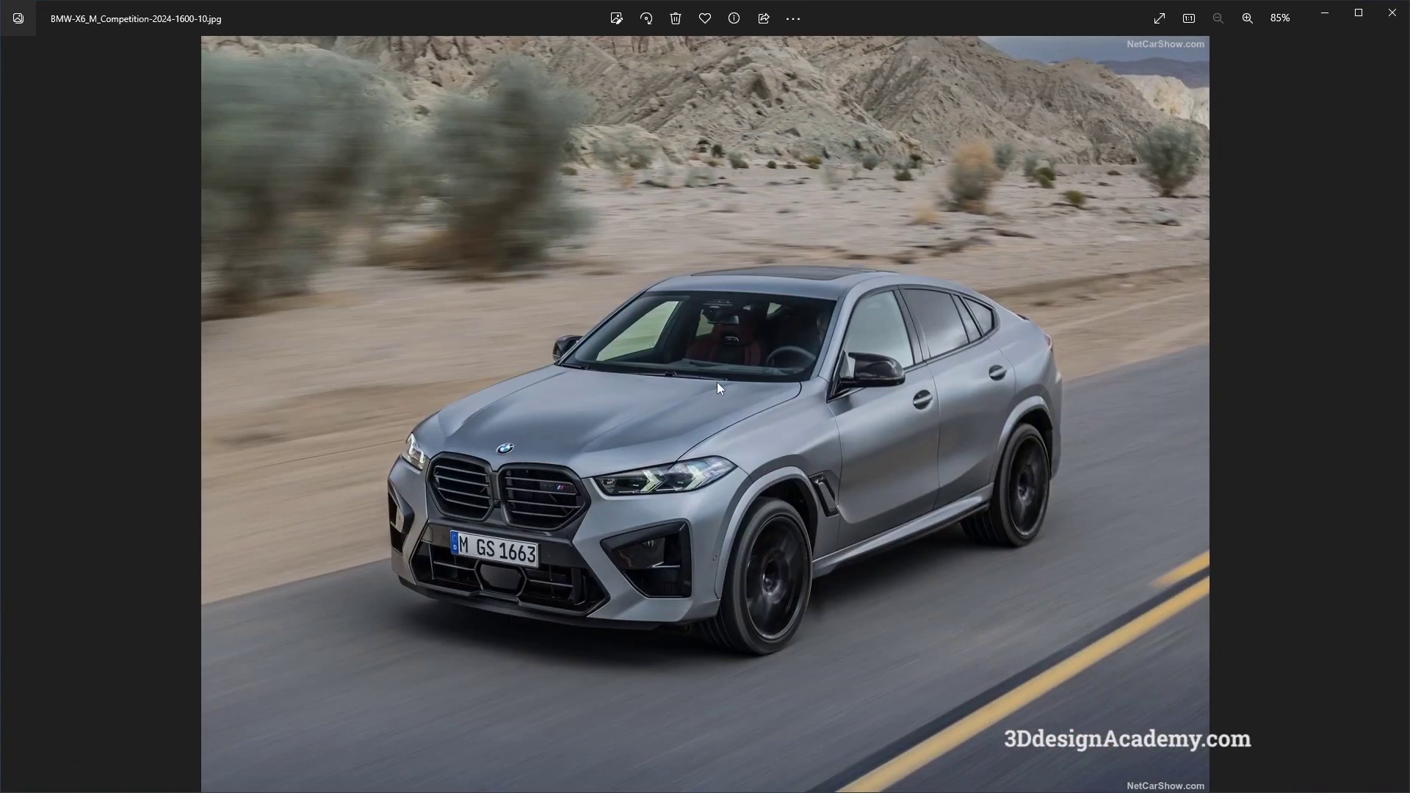
pyautogui.press('Left')
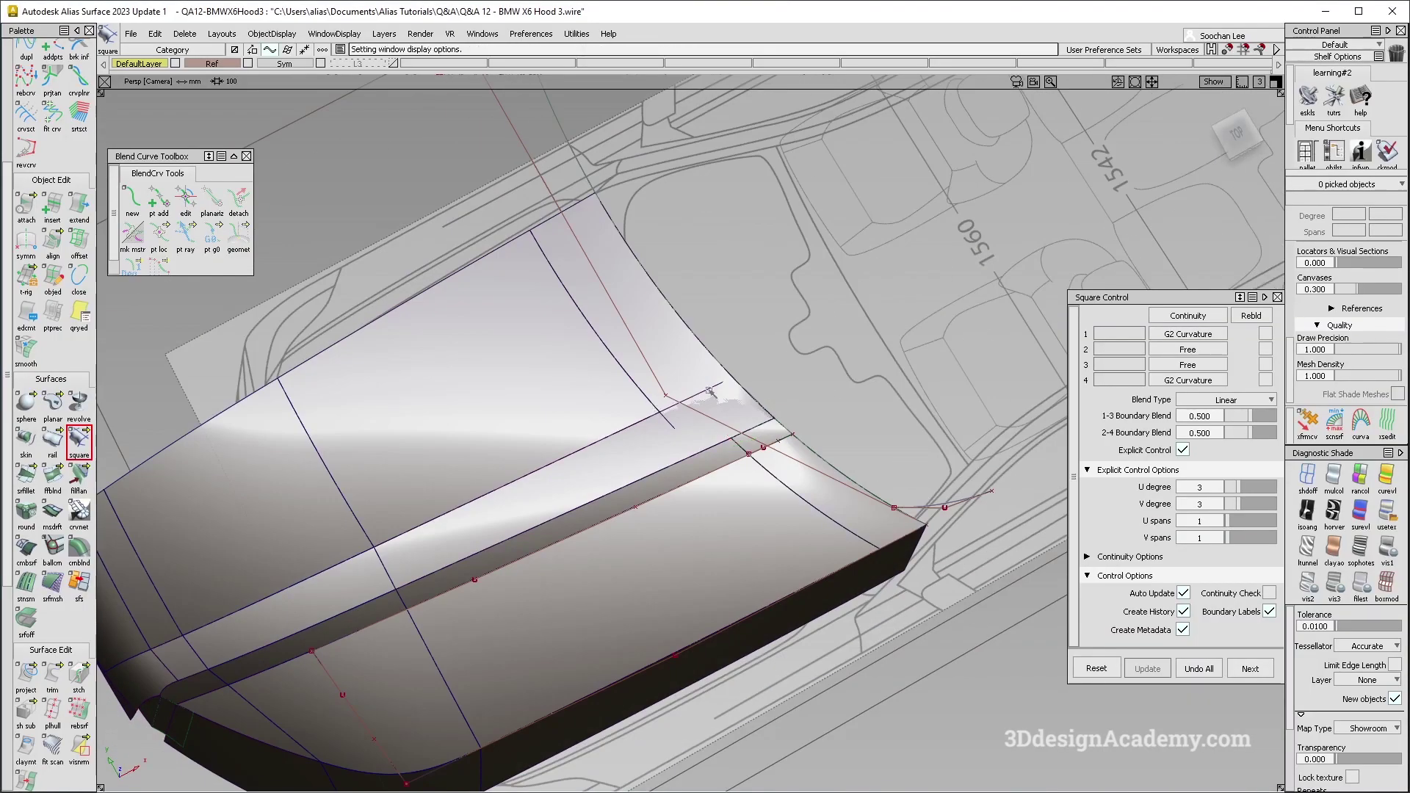
pyautogui.keyDown('alt'); pyautogui.keyDown('shift'); pyautogui.moveTo(711, 391); pyautogui.dragTo(765, 419, button='right'); pyautogui.keyUp('shift'); pyautogui.keyUp('alt')
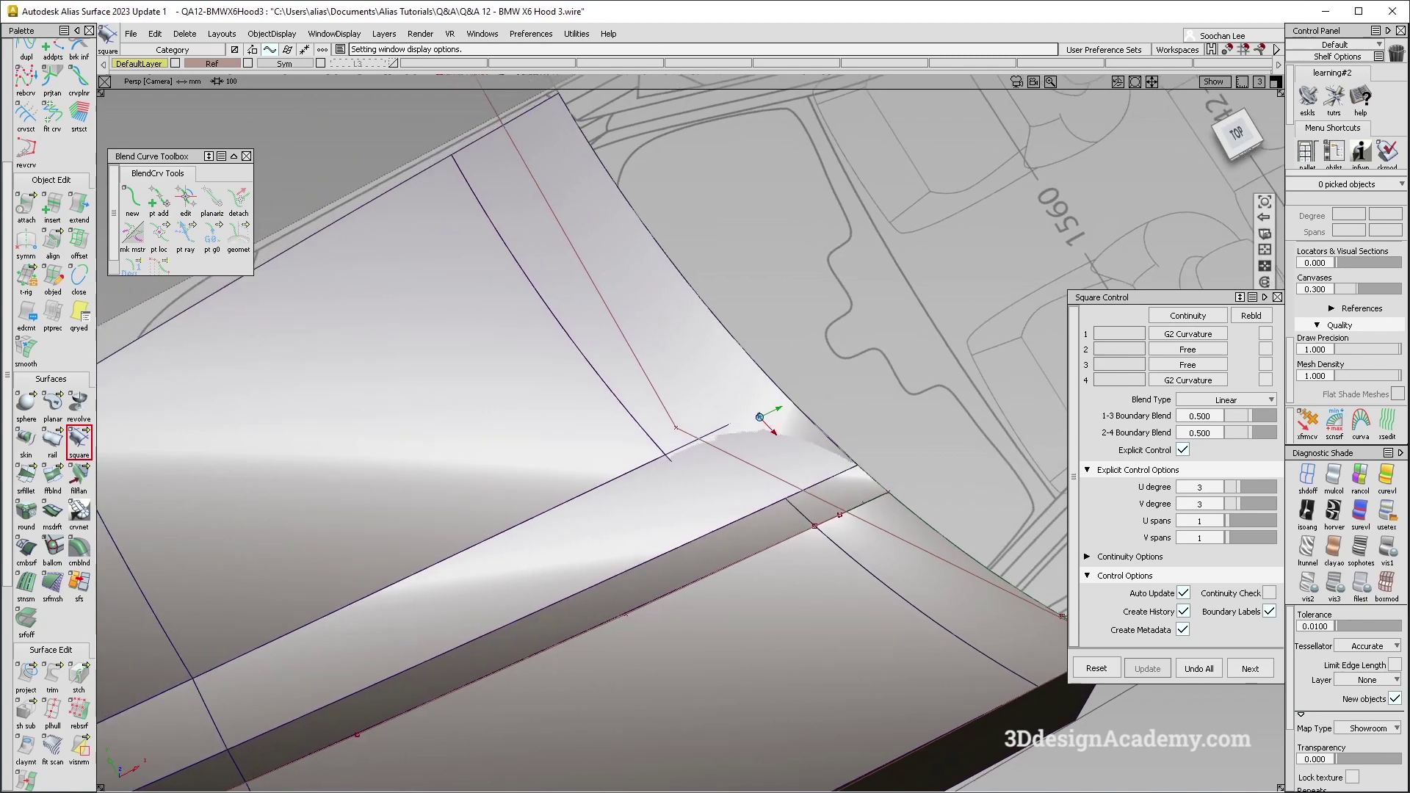
pyautogui.keyDown('alt'); pyautogui.keyDown('shift'); pyautogui.moveTo(764, 419); pyautogui.dragTo(796, 520); pyautogui.keyUp('shift'); pyautogui.keyUp('alt')
pyautogui.keyDown('ctrl'); pyautogui.keyDown('shift'); pyautogui.moveTo(796, 519); pyautogui.dragTo(781, 342); pyautogui.keyUp('shift'); pyautogui.keyUp('ctrl')
# - Project the blend strip's inner edge line onto the inner rear hood surface in the top view
pyautogui.press('F5')
pyautogui.keyDown('alt'); pyautogui.keyDown('shift'); pyautogui.moveTo(611, 327); pyautogui.dragTo(723, 417, button='middle'); pyautogui.keyUp('shift'); pyautogui.keyUp('alt')
pyautogui.keyDown('ctrl'); pyautogui.keyDown('shift'); pyautogui.moveTo(678, 559); pyautogui.dragTo(604, 290); pyautogui.keyUp('shift'); pyautogui.keyUp('ctrl')
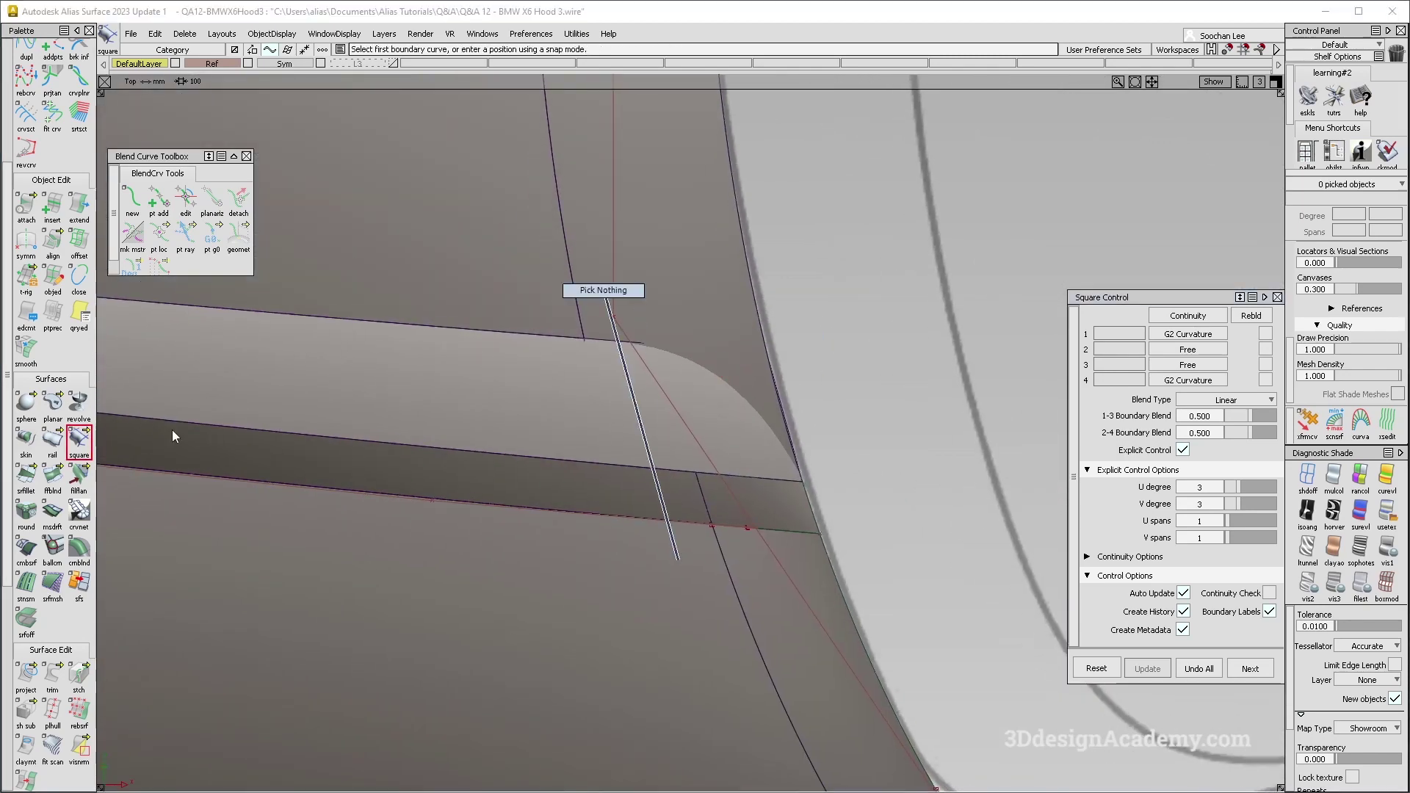
pyautogui.click(26, 672)
pyautogui.click(647, 345)
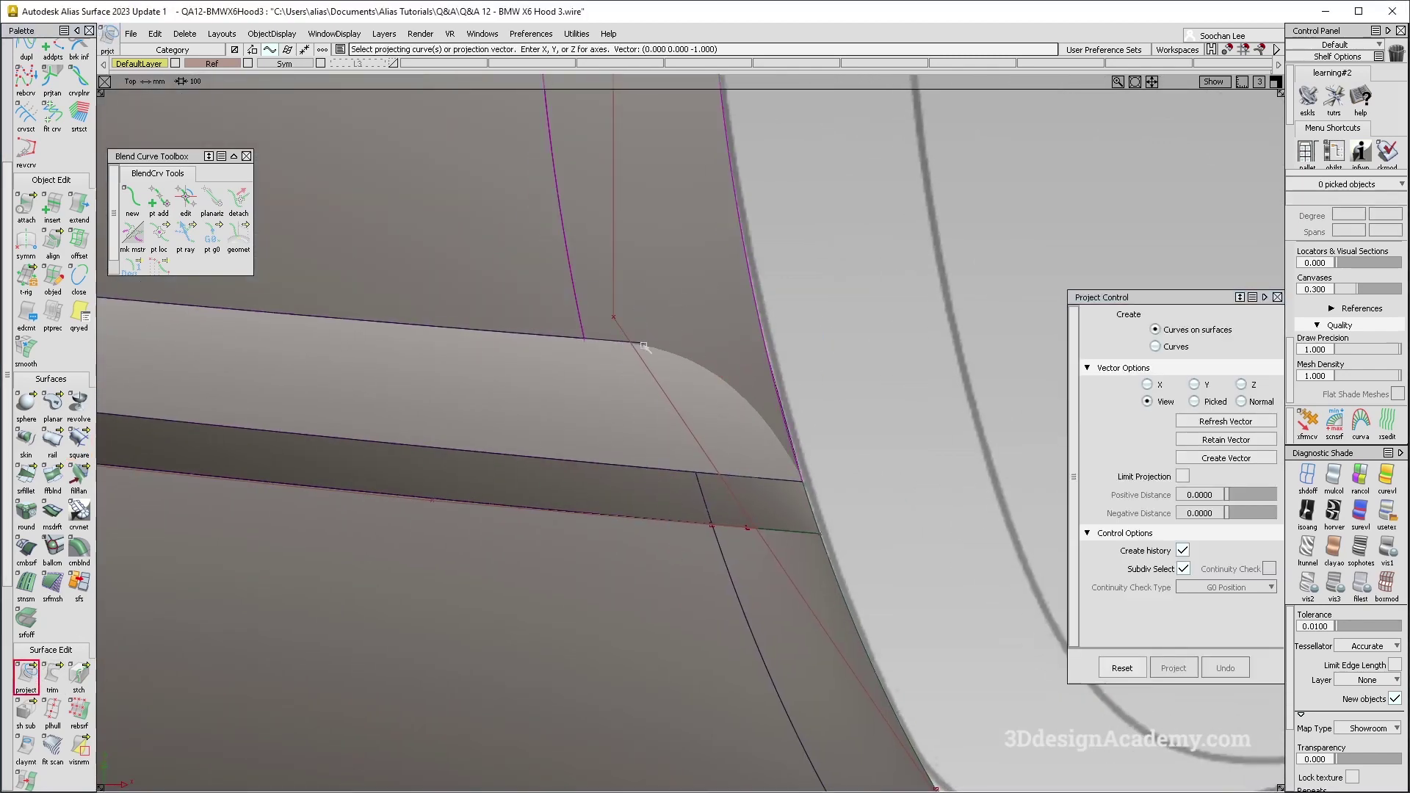
pyautogui.press('space')
pyautogui.keyDown('alt'); pyautogui.keyDown('shift'); pyautogui.moveTo(718, 371); pyautogui.dragTo(720, 385, button='middle'); pyautogui.keyUp('shift'); pyautogui.keyUp('alt')
# - Trim the inner rear hood surface at the projected line, keeping the region on the hood centre side
pyautogui.keyDown('ctrl'); pyautogui.keyDown('shift'); pyautogui.moveTo(733, 543); pyautogui.dragTo(713, 356); pyautogui.keyUp('shift'); pyautogui.keyUp('ctrl')
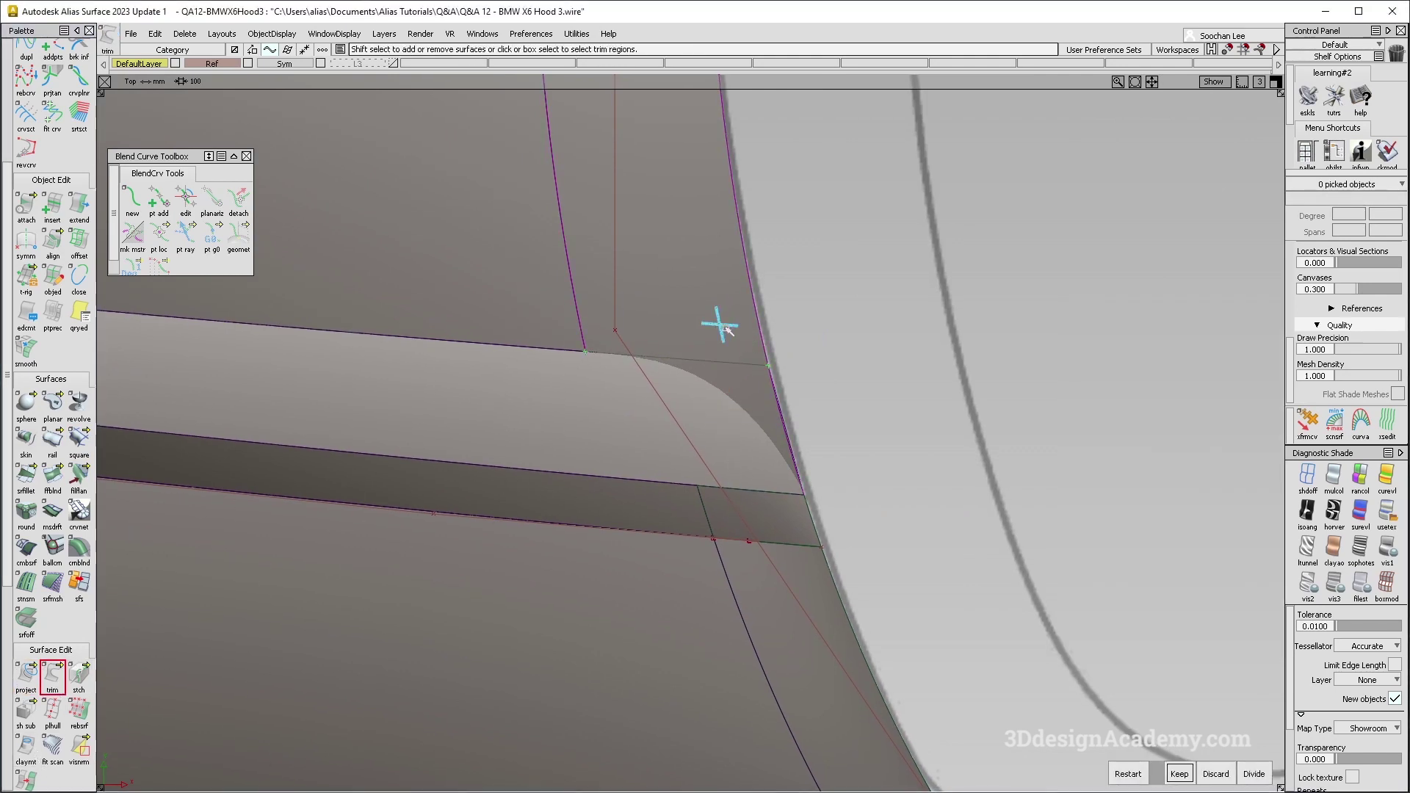
pyautogui.click(689, 348)
pyautogui.keyDown('alt'); pyautogui.keyDown('shift'); pyautogui.moveTo(686, 356); pyautogui.dragTo(686, 330, button='right'); pyautogui.keyUp('shift'); pyautogui.keyUp('alt')
pyautogui.keyDown('ctrl'); pyautogui.keyDown('shift'); pyautogui.moveTo(667, 504); pyautogui.dragTo(628, 284); pyautogui.keyUp('shift'); pyautogui.keyUp('ctrl')
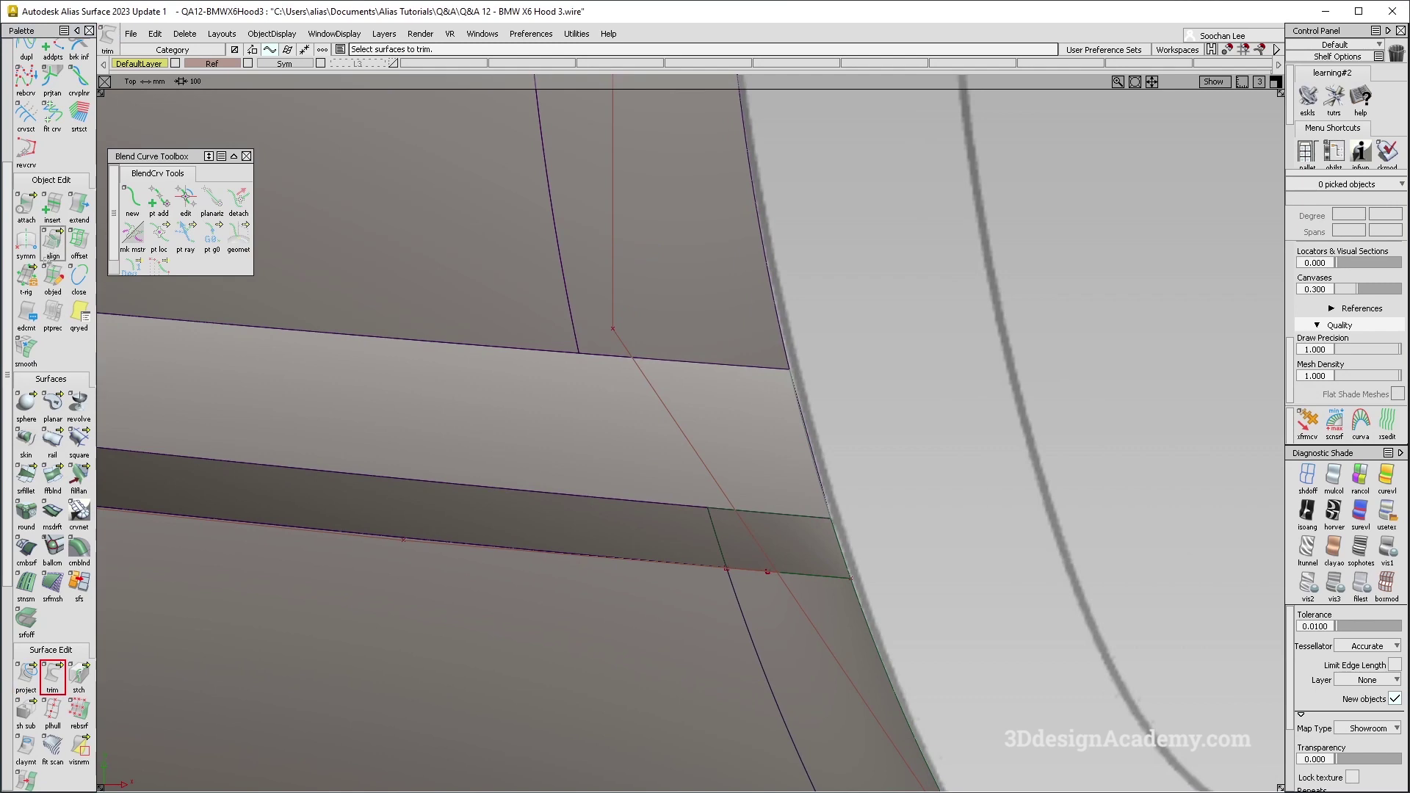
# - Try to insert a curve on surface across the blend strip, aligned with the seam of the inner hood surfaces
pyautogui.doubleClick(53, 240)
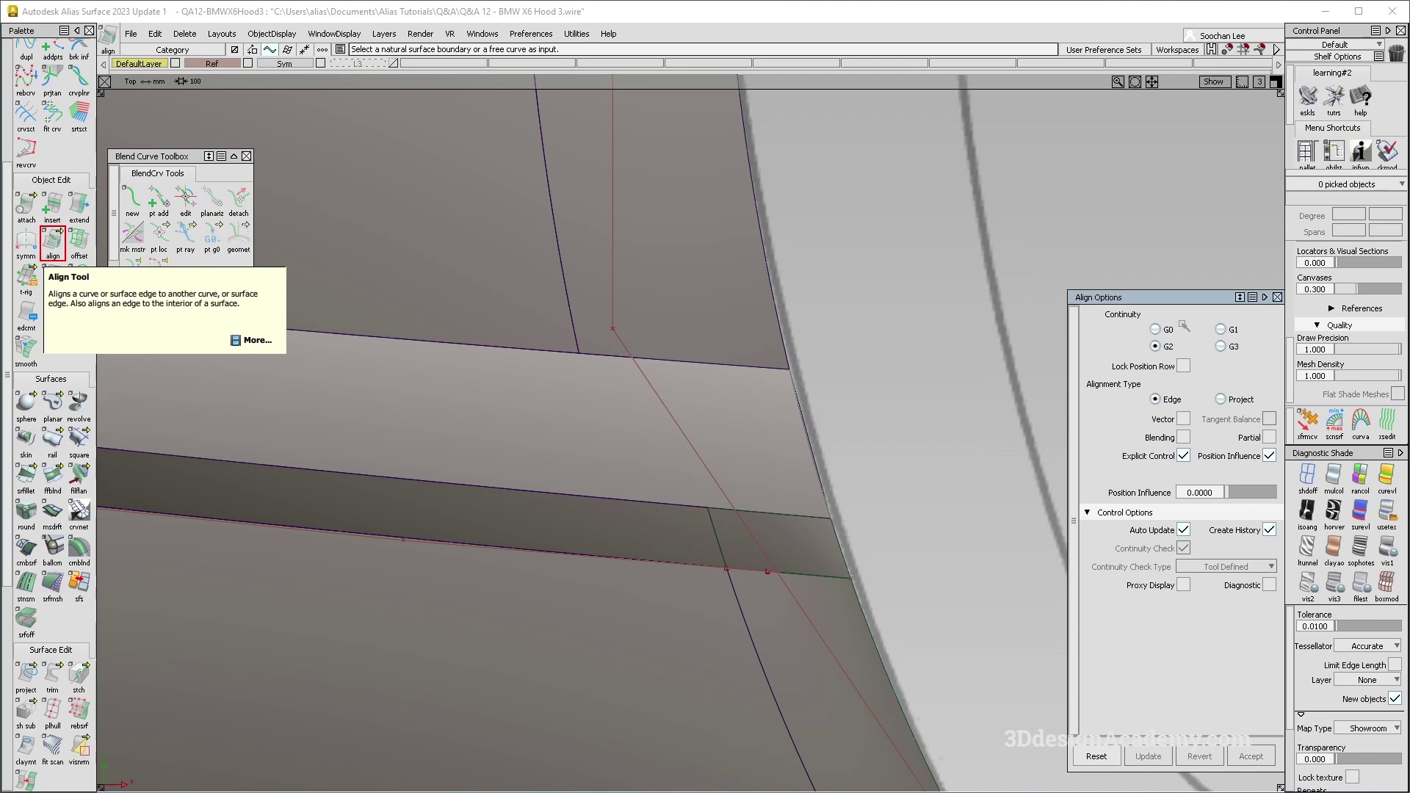
pyautogui.doubleClick(52, 205)
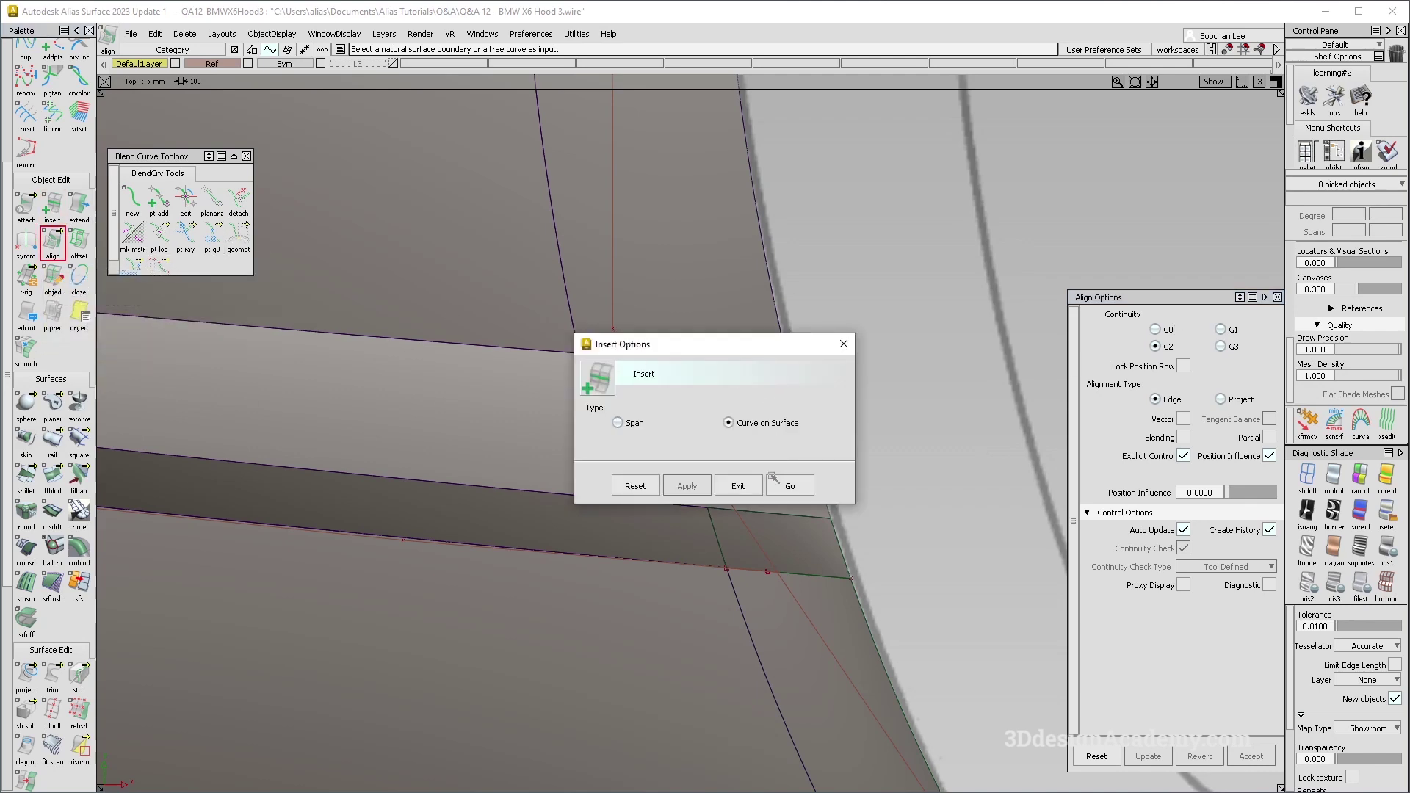
pyautogui.click(786, 484)
pyautogui.click(808, 427)
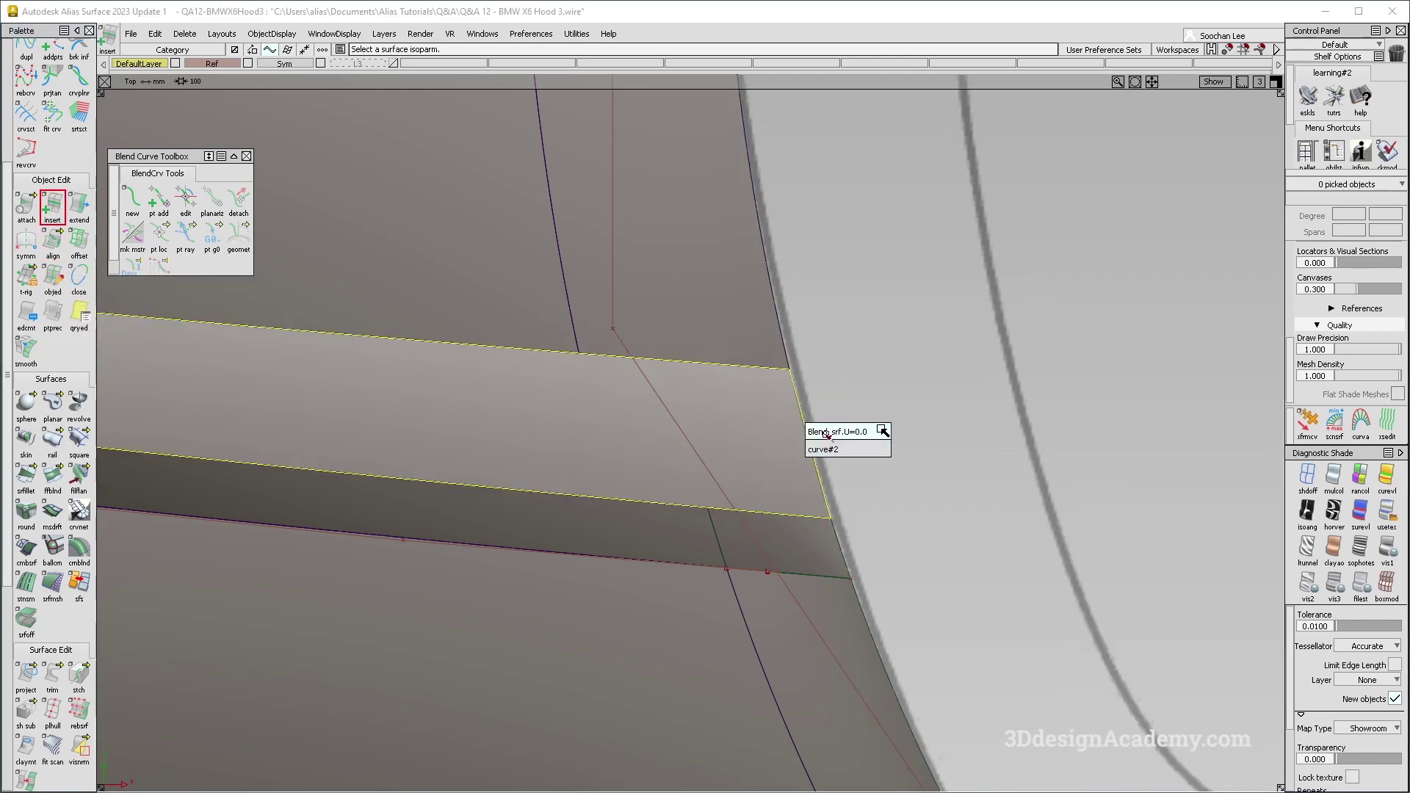
pyautogui.click(830, 432)
pyautogui.click(604, 347)
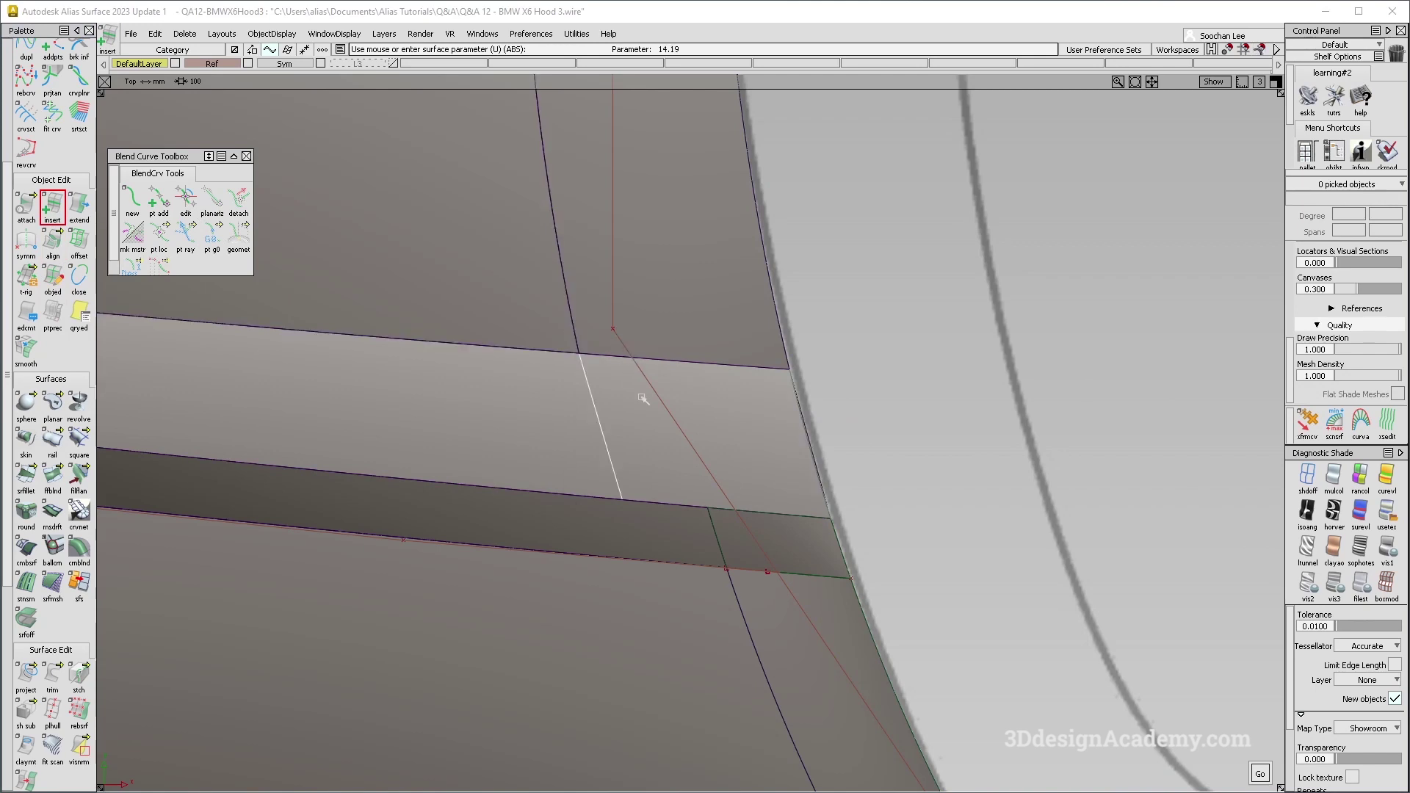
pyautogui.hotkey('ctrl', 'z')
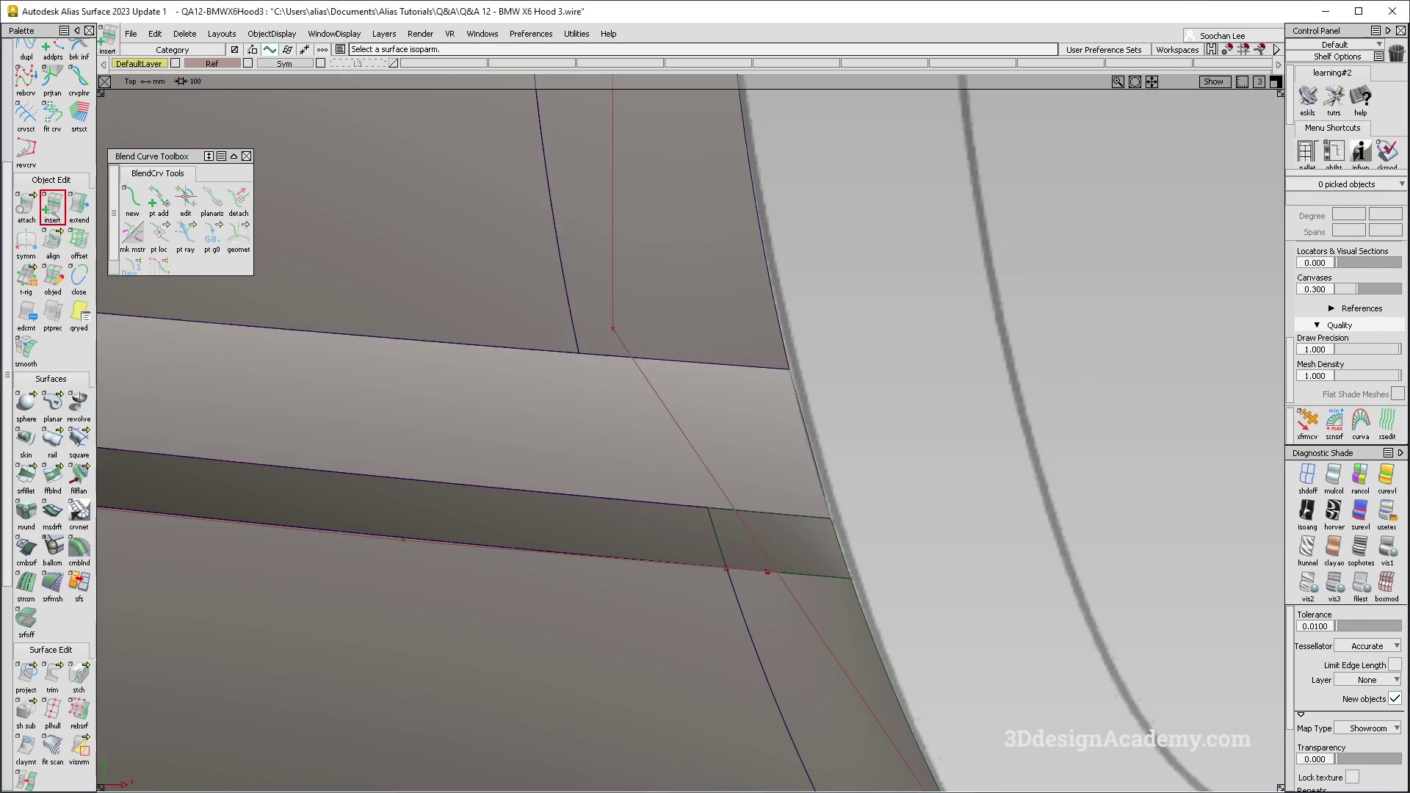
# - Duplicate the seam curve between the inner hood surfaces and extend the copy across the blend strip at the rear corner
pyautogui.click(25, 52)
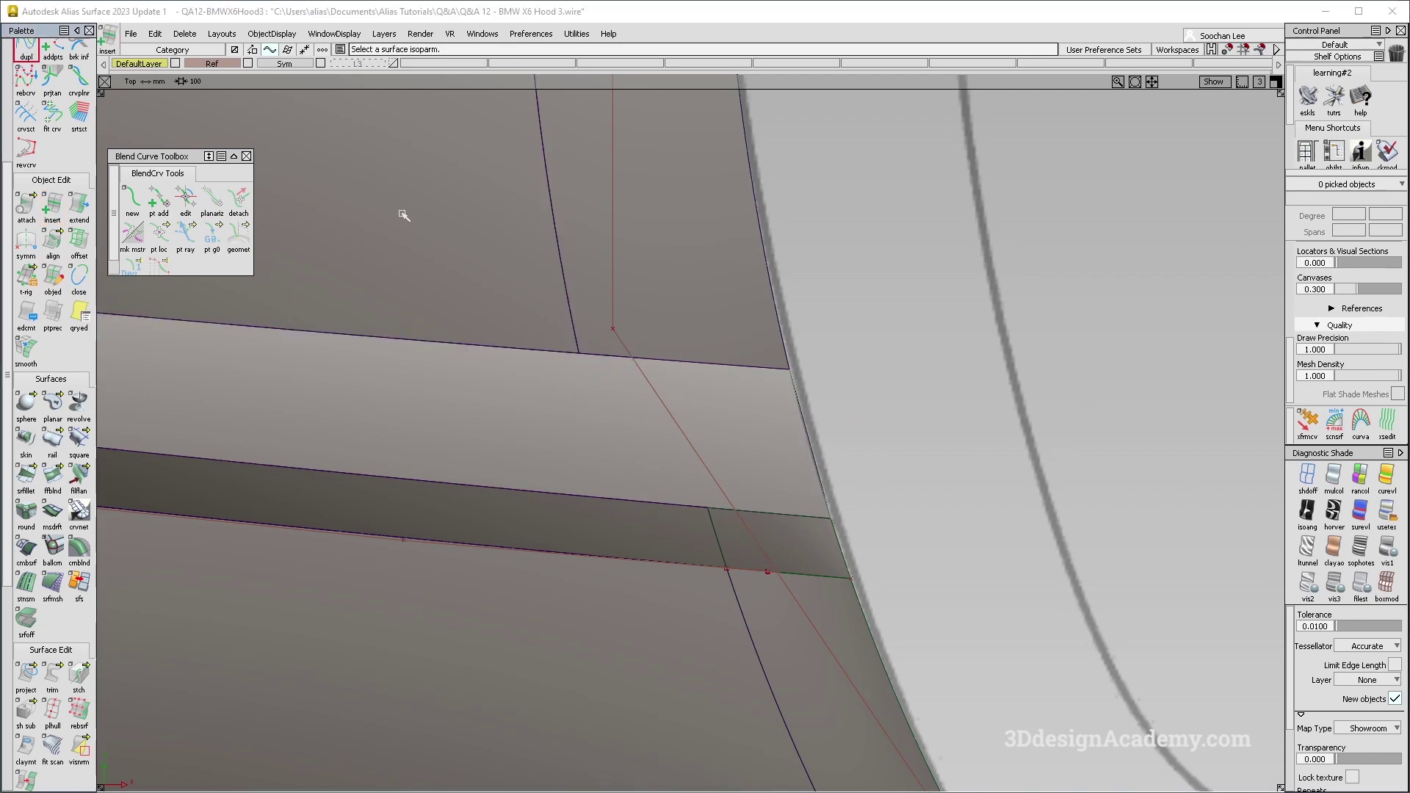
pyautogui.click(608, 340)
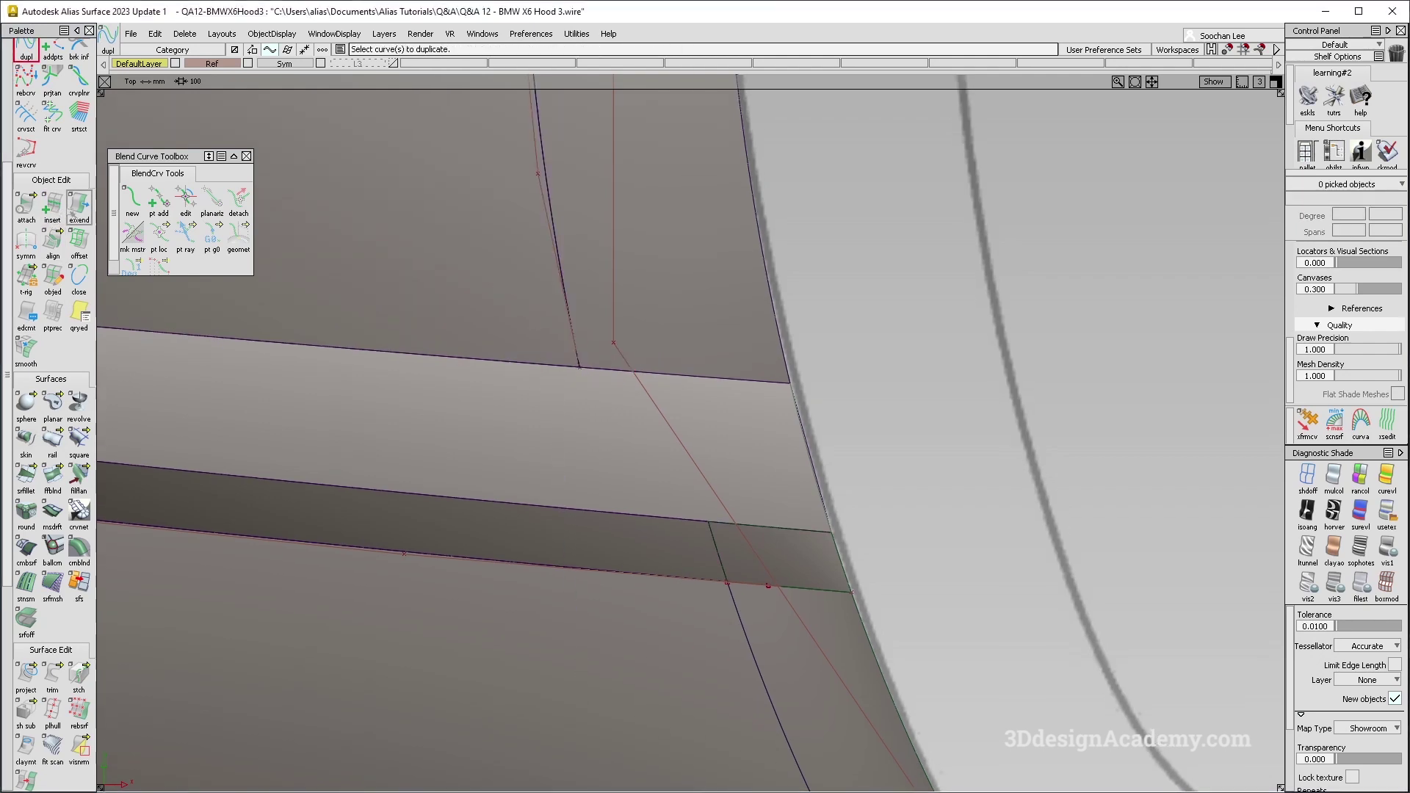
pyautogui.click(79, 206)
pyautogui.click(575, 352)
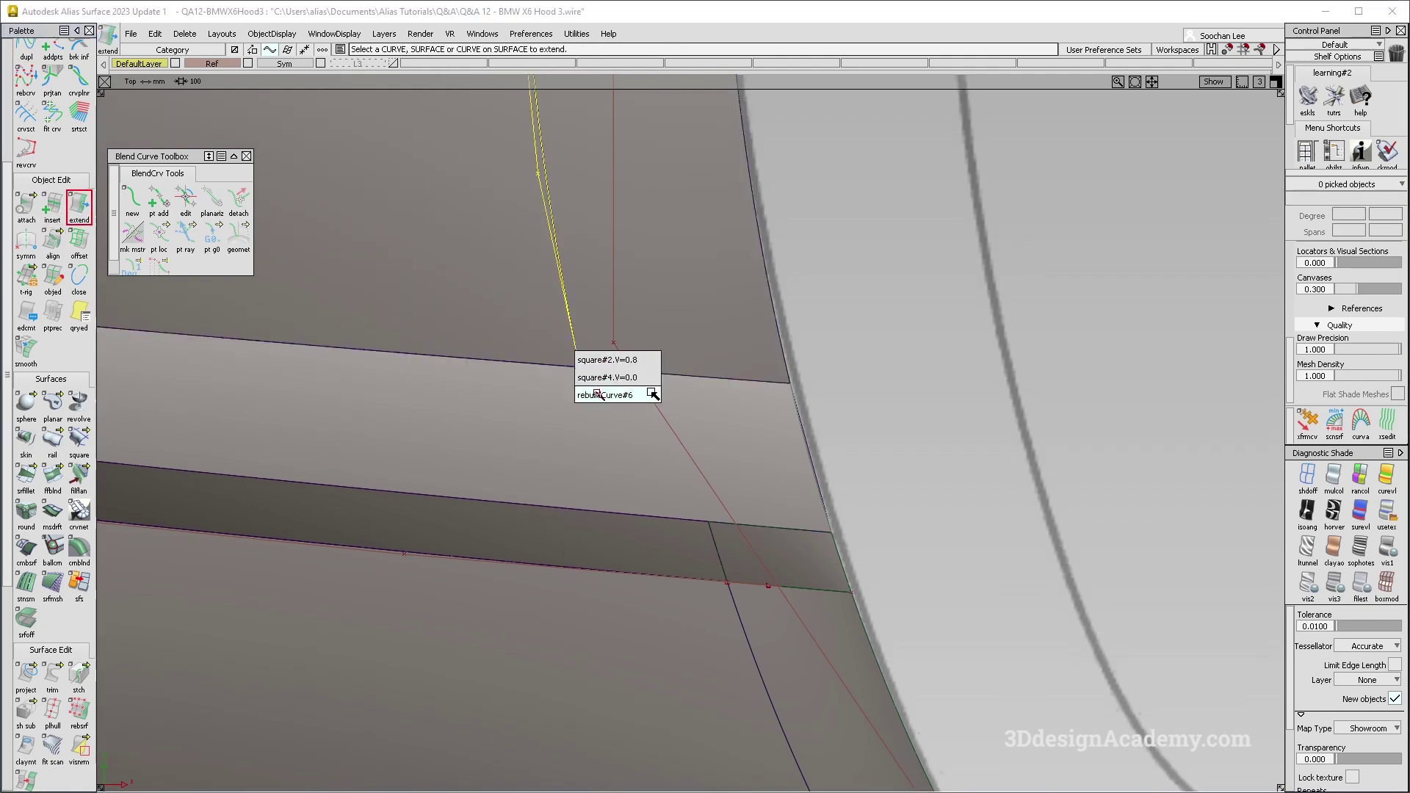
pyautogui.click(597, 394)
pyautogui.click(608, 626)
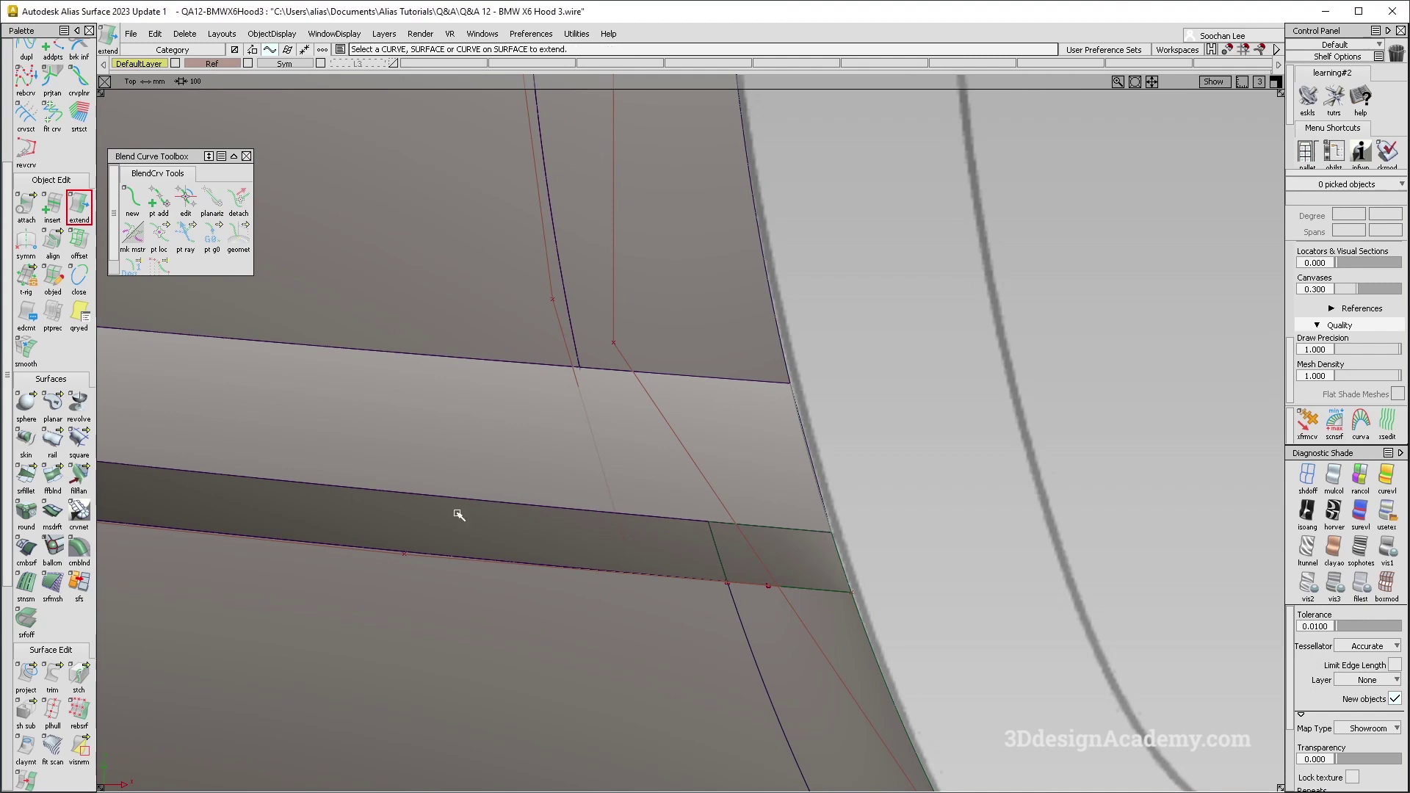
# - Project the extended seam curve onto the blend strip in the top view as a curve on surface
pyautogui.scroll(-3, 81, 404)
pyautogui.click(26, 602)
pyautogui.click(571, 472)
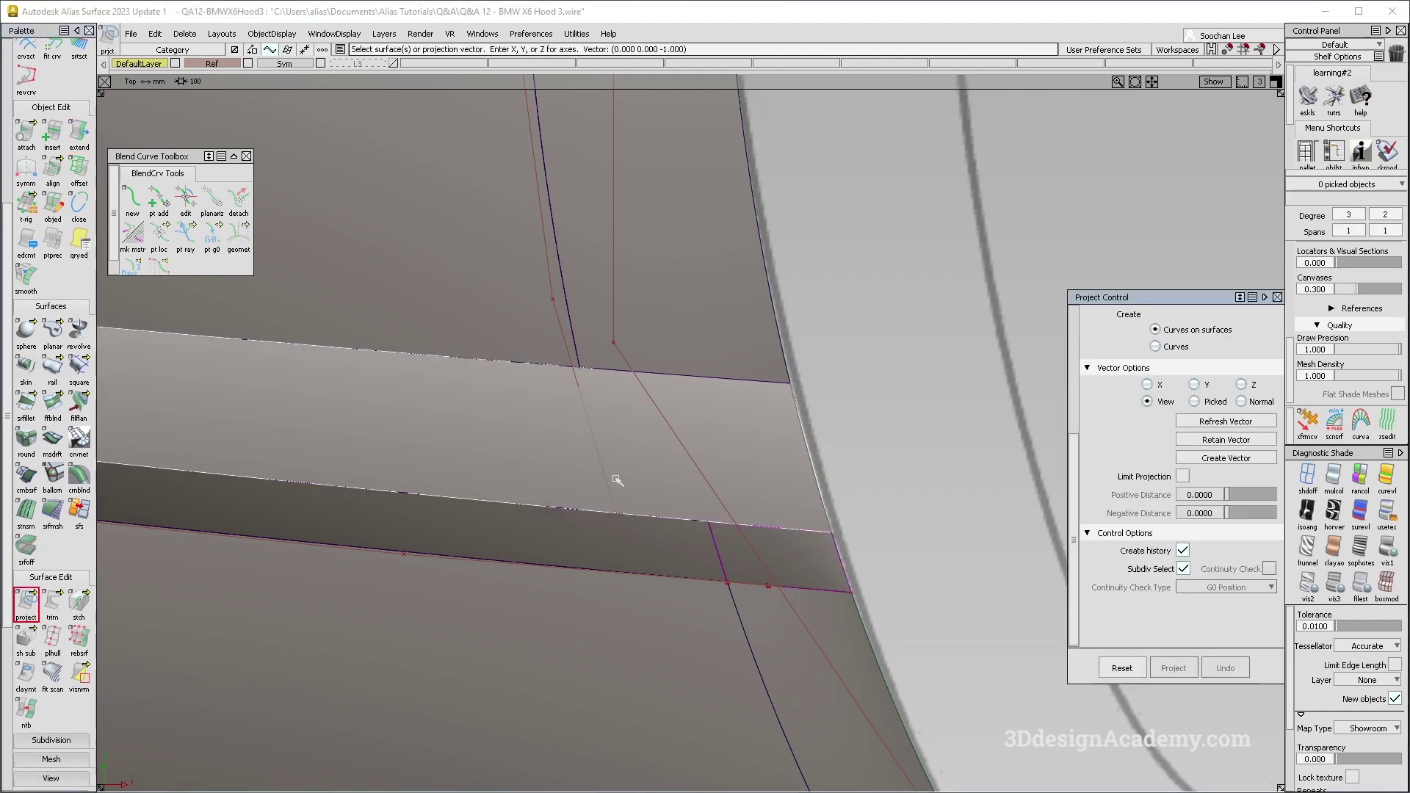
pyautogui.click(636, 473)
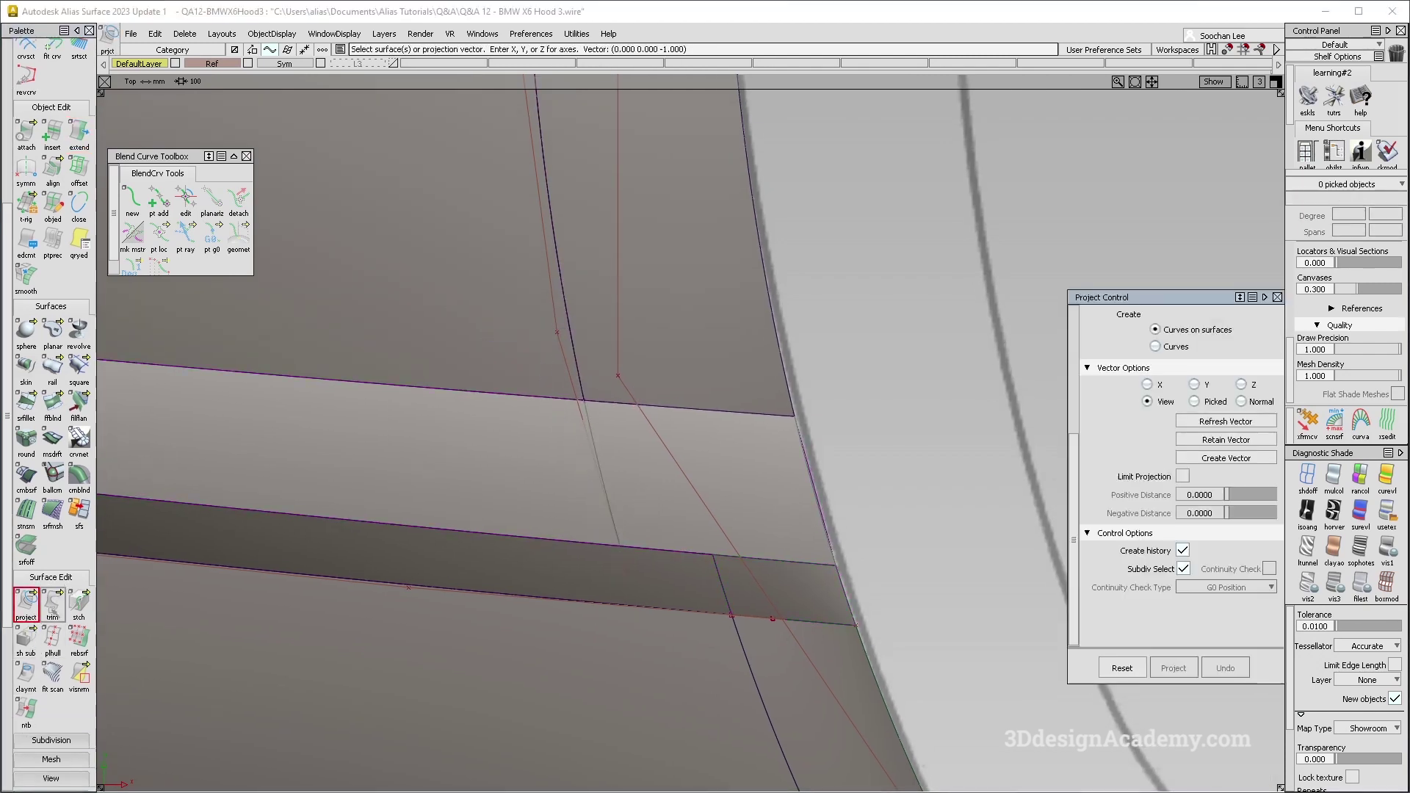
# - Trim the blend strip at the projected curve, removing its rear corner portion
pyautogui.click(440, 470)
pyautogui.press('space')
pyautogui.press('F8')
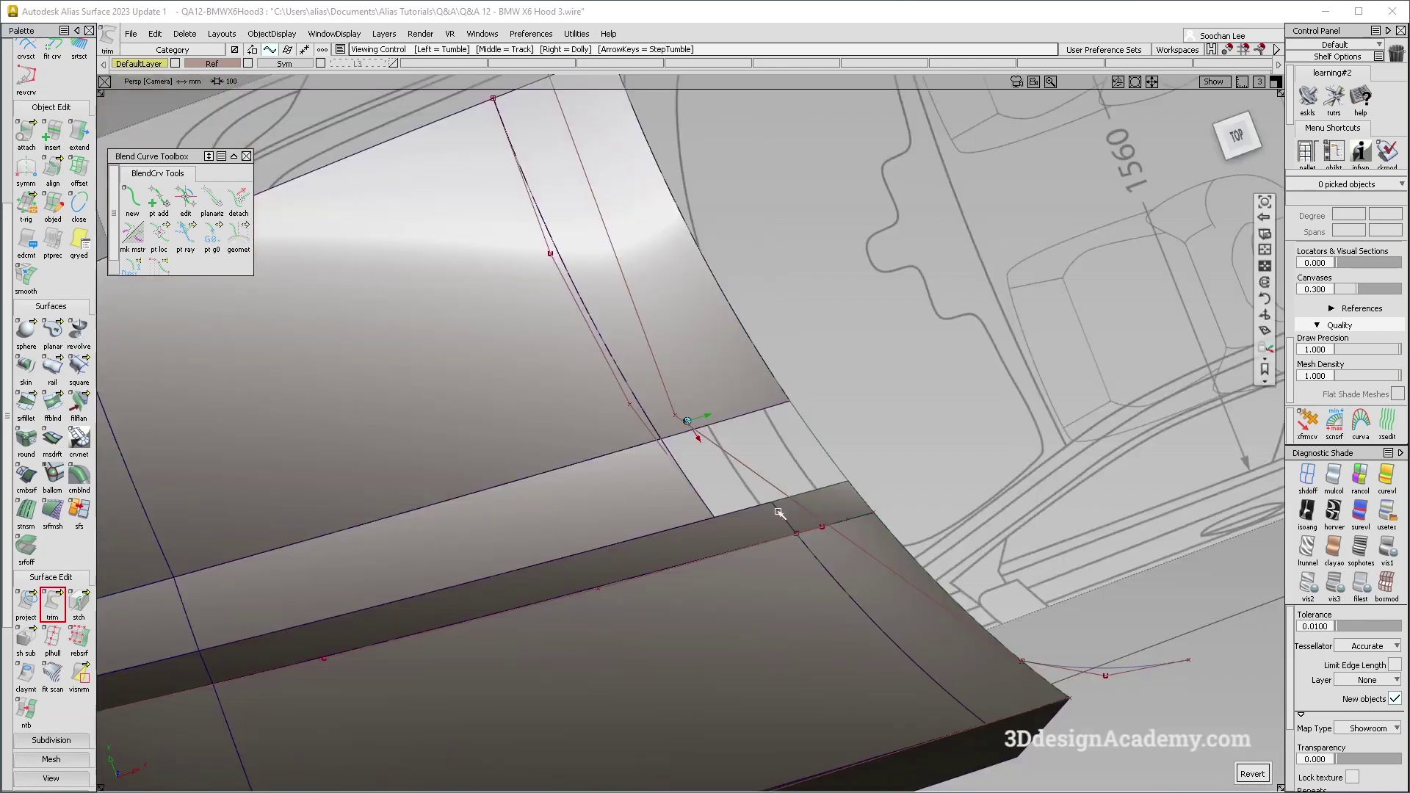
pyautogui.keyDown('alt'); pyautogui.keyDown('shift'); pyautogui.click(778, 512); pyautogui.keyUp('shift'); pyautogui.keyUp('alt')
pyautogui.keyDown('alt'); pyautogui.keyDown('shift'); pyautogui.moveTo(777, 512); pyautogui.dragTo(683, 570, button='right'); pyautogui.keyUp('shift'); pyautogui.keyUp('alt')
pyautogui.keyDown('alt'); pyautogui.keyDown('shift'); pyautogui.moveTo(683, 570); pyautogui.dragTo(809, 484); pyautogui.keyUp('shift'); pyautogui.keyUp('alt')
pyautogui.click(809, 485)
# - Undo the narrow strip's division at the rear corner by untrimming it to its full length
pyautogui.keyDown('alt'); pyautogui.keyDown('shift'); pyautogui.moveTo(557, 579); pyautogui.dragTo(413, 393); pyautogui.keyUp('shift'); pyautogui.keyUp('alt')
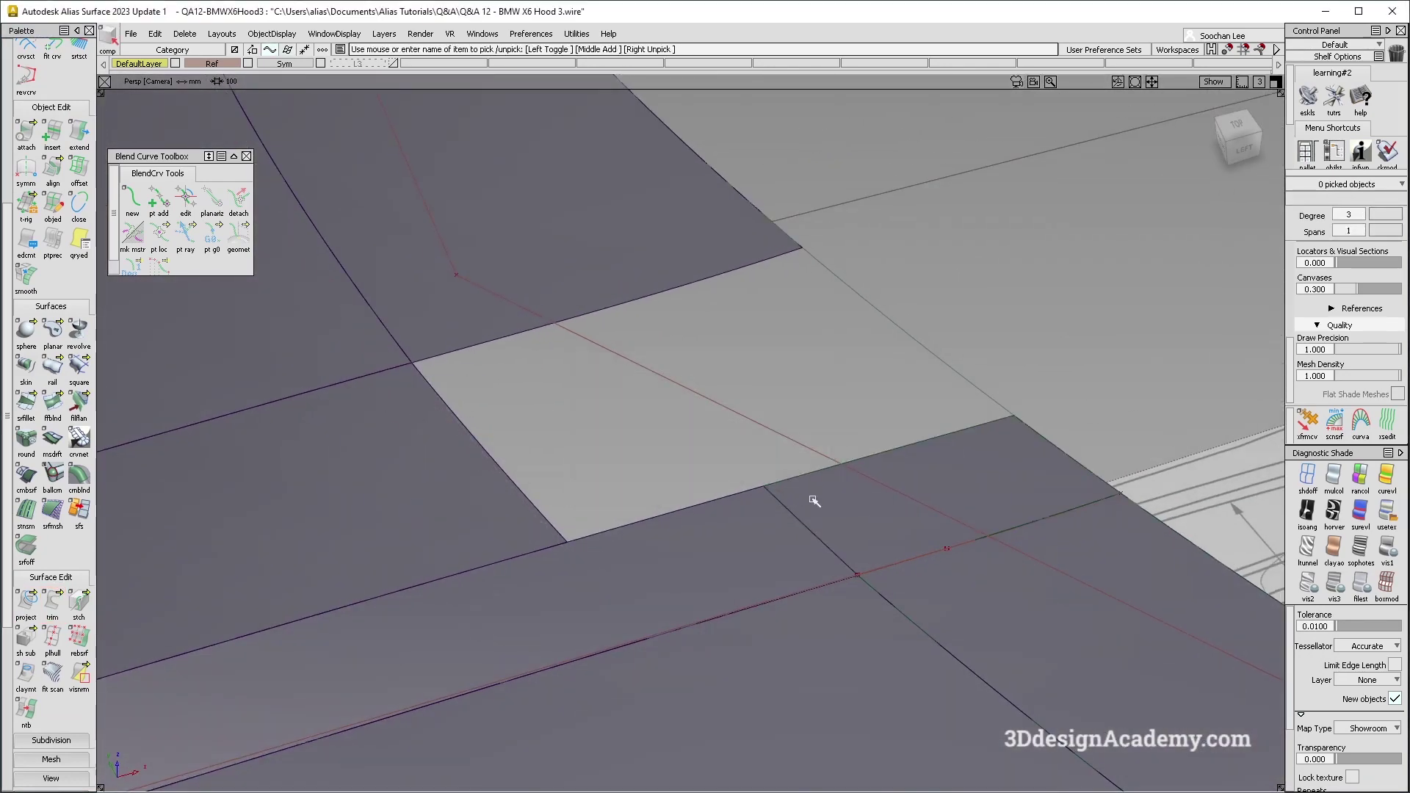
pyautogui.click(930, 457)
pyautogui.click(185, 33)
pyautogui.click(192, 69)
pyautogui.click(808, 402)
pyautogui.click(205, 695)
pyautogui.moveTo(52, 602); pyautogui.dragTo(108, 601)
pyautogui.keyDown('alt'); pyautogui.keyDown('shift'); pyautogui.moveTo(598, 495); pyautogui.dragTo(503, 378); pyautogui.keyUp('shift'); pyautogui.keyUp('alt')
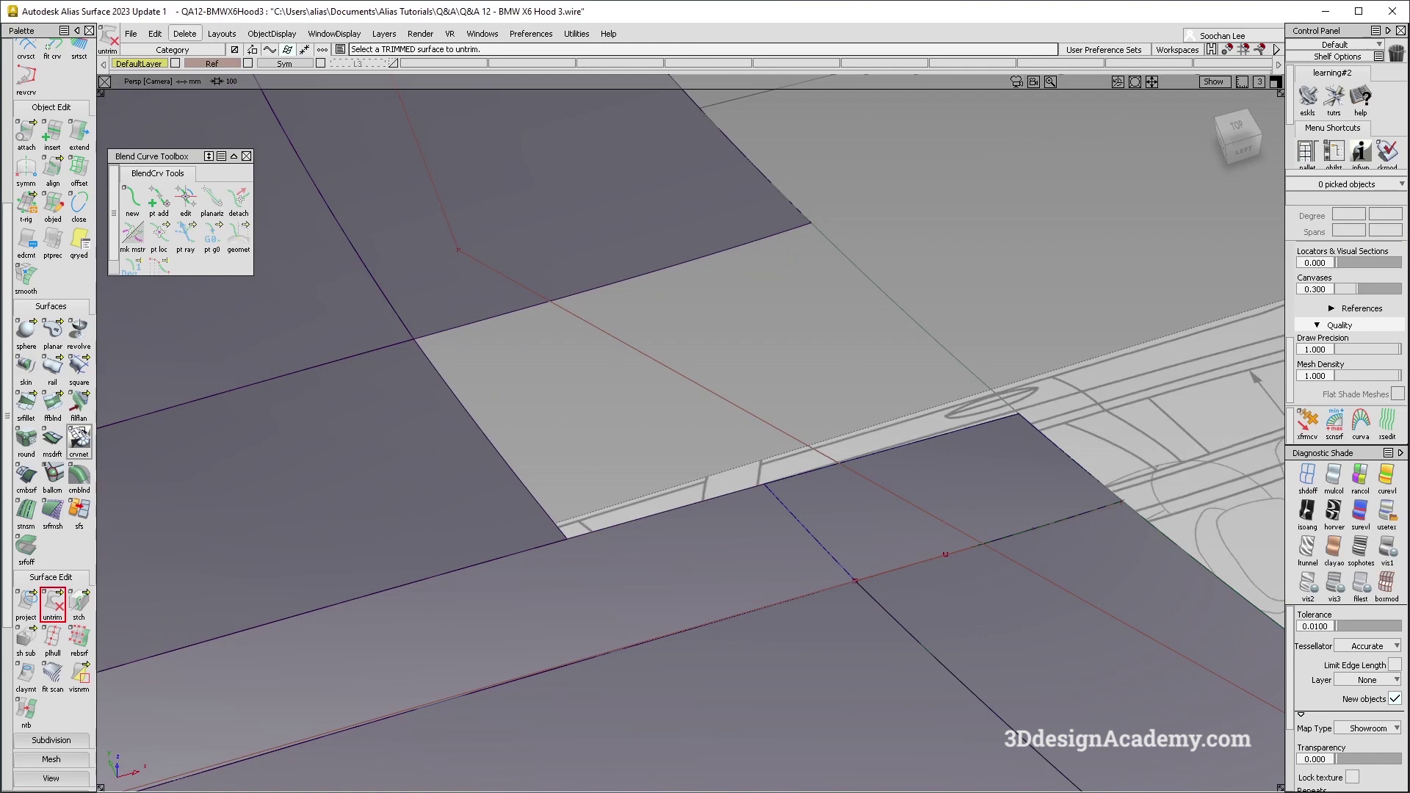
# - Fill the corner gap with a Square surface, using G2 Curvature at the blend strip edge and Free on the other three sides
pyautogui.click(79, 367)
pyautogui.click(463, 384)
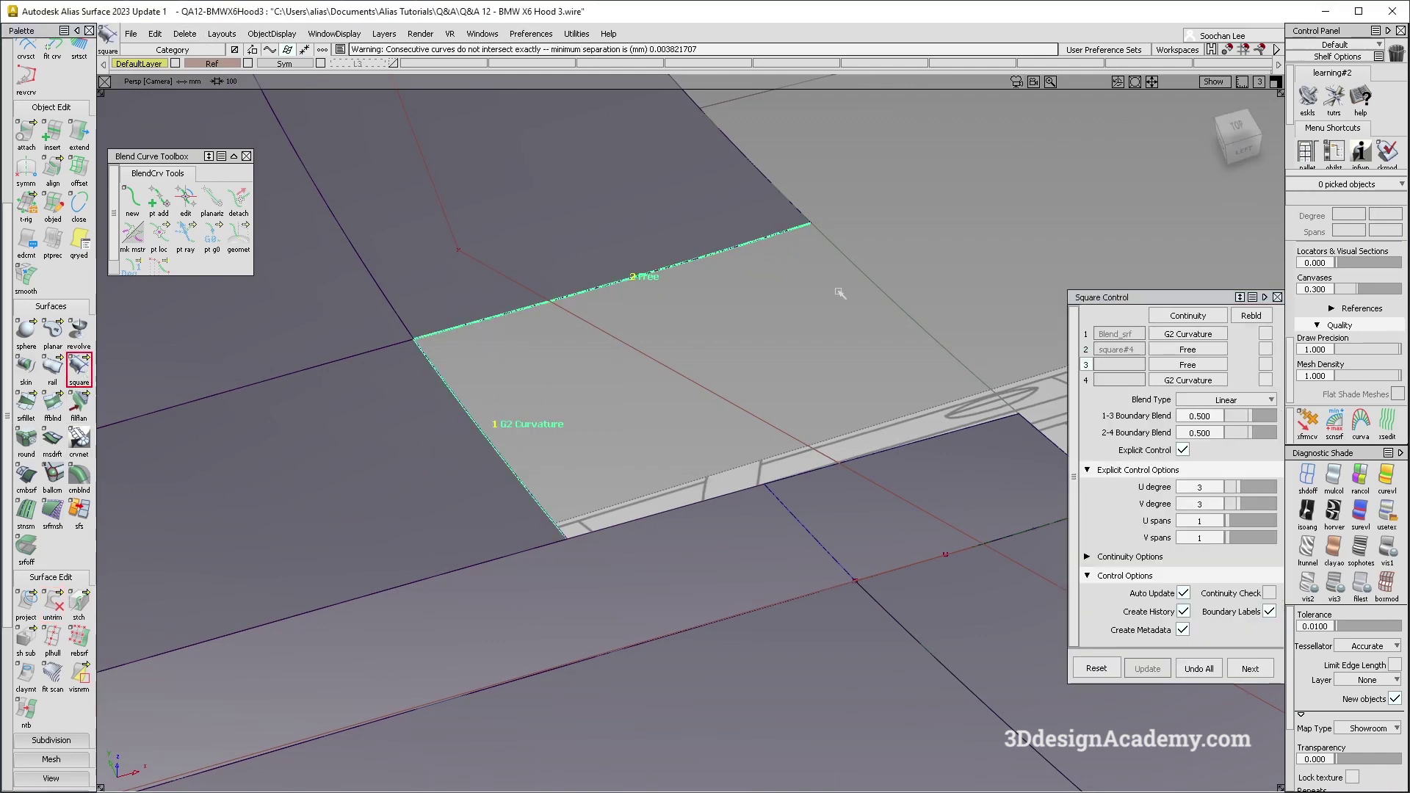
pyautogui.click(731, 508)
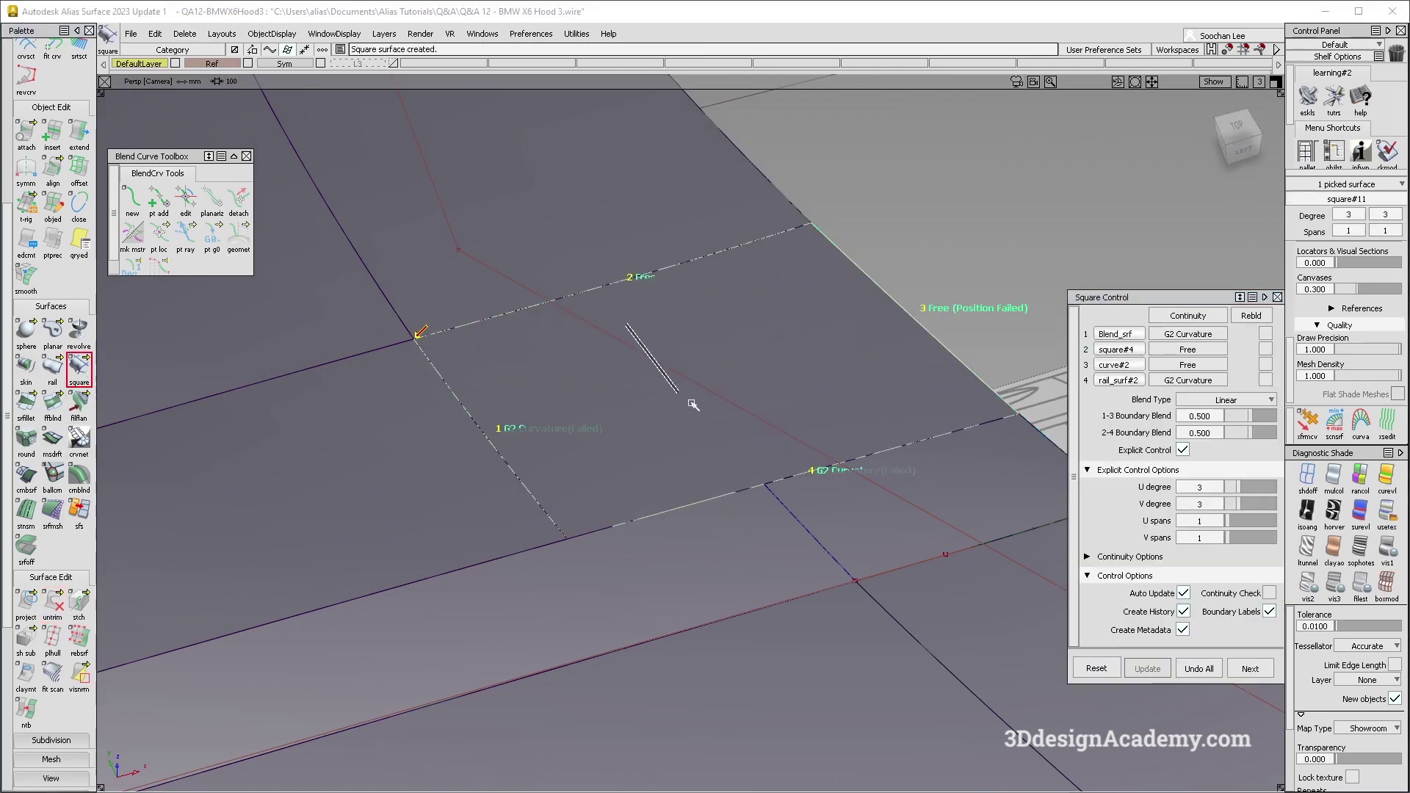
pyautogui.moveTo(1210, 382); pyautogui.dragTo(1208, 397)
pyautogui.keyDown('alt'); pyautogui.keyDown('shift'); pyautogui.moveTo(888, 614); pyautogui.dragTo(764, 392); pyautogui.keyUp('shift'); pyautogui.keyUp('alt')
pyautogui.keyDown('alt'); pyautogui.keyDown('shift'); pyautogui.moveTo(670, 441); pyautogui.dragTo(563, 369); pyautogui.keyUp('shift'); pyautogui.keyUp('alt')
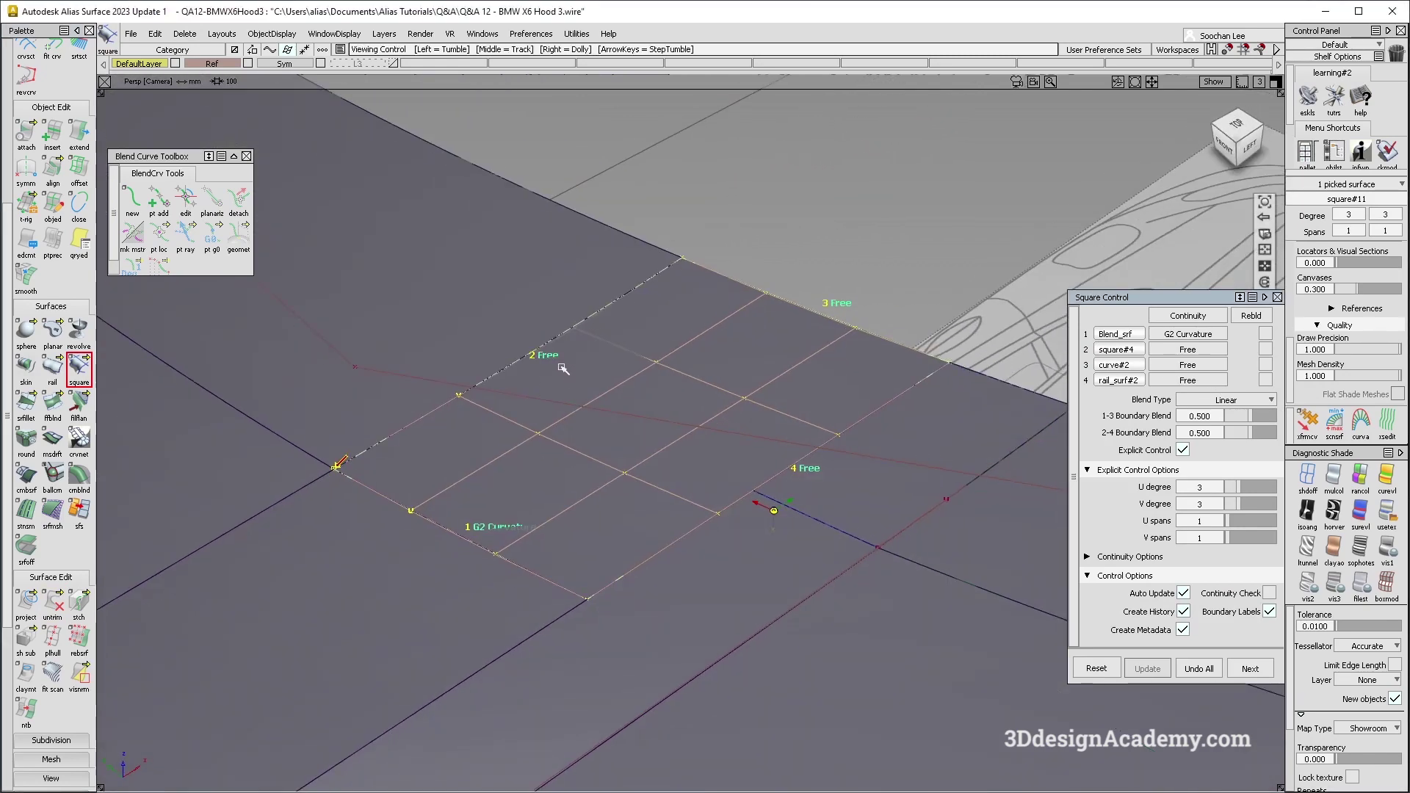
# - Select all the surfaces around the rear corner and delete their construction history
pyautogui.keyDown('alt'); pyautogui.keyDown('shift'); pyautogui.moveTo(706, 409); pyautogui.dragTo(660, 448, button='right'); pyautogui.keyUp('shift'); pyautogui.keyUp('alt')
pyautogui.keyDown('alt'); pyautogui.keyDown('shift'); pyautogui.moveTo(811, 515); pyautogui.dragTo(717, 601); pyautogui.keyUp('shift'); pyautogui.keyUp('alt')
pyautogui.moveTo(835, 335); pyautogui.dragTo(583, 547)
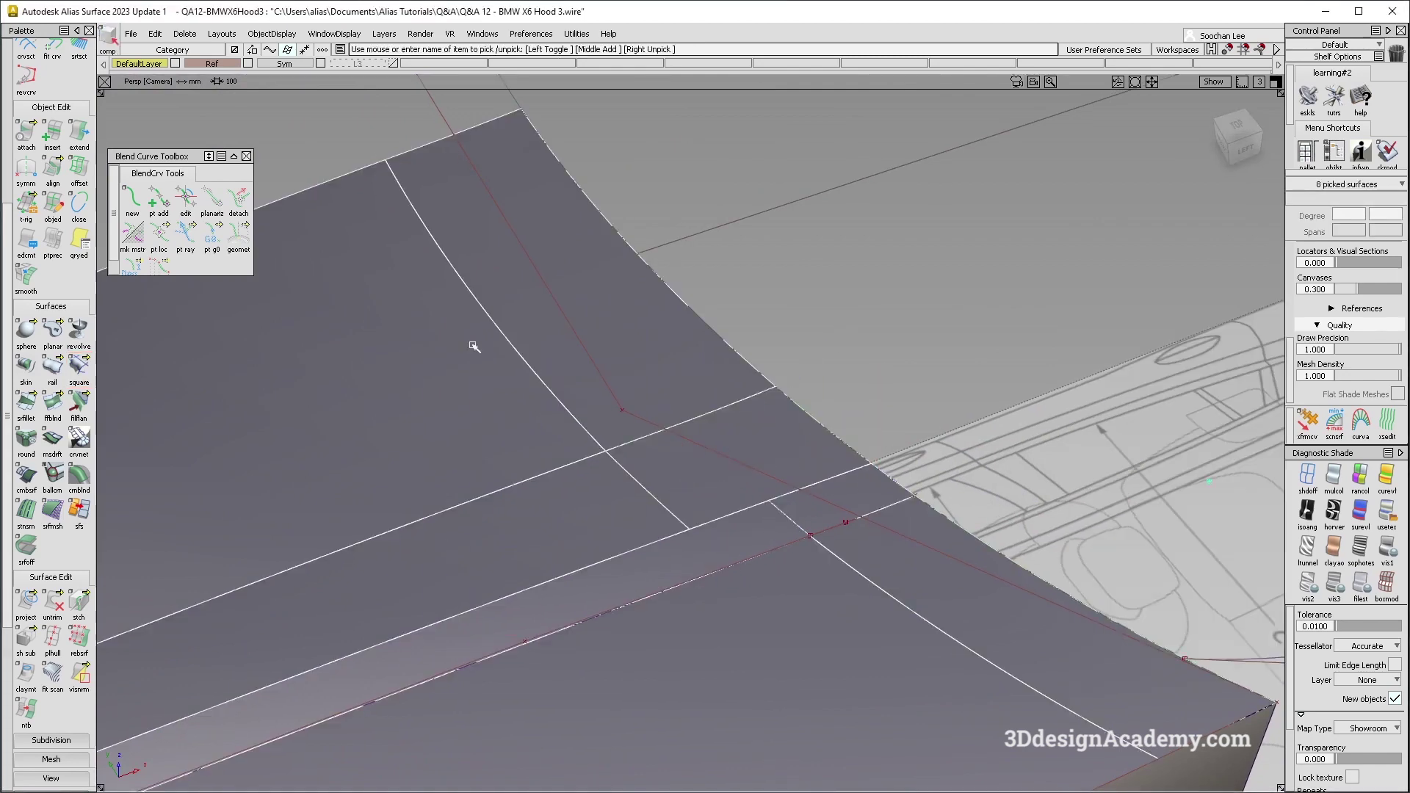
pyautogui.click(185, 34)
pyautogui.click(221, 77)
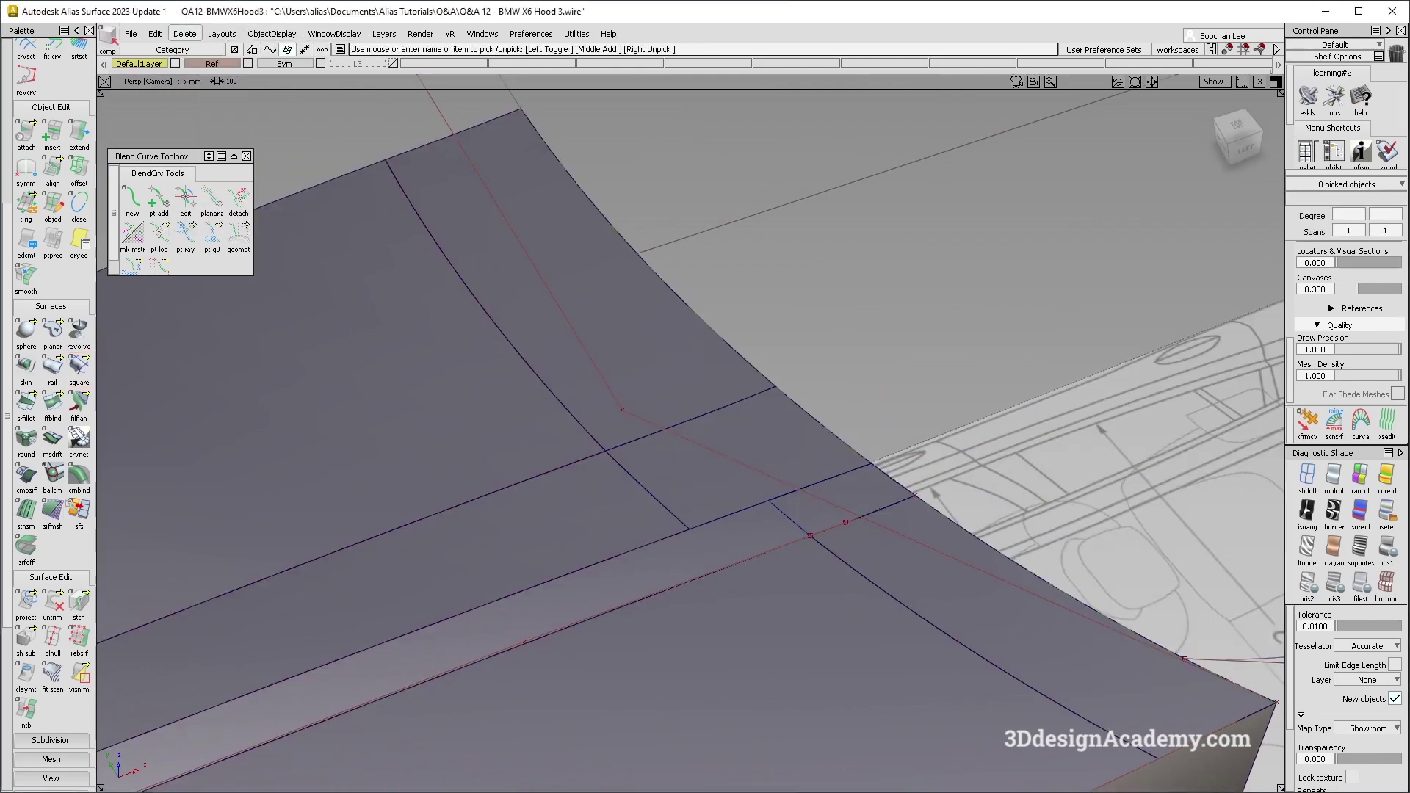
# - Trim the narrow strip at its curve on surface near the rear corner
pyautogui.moveTo(52, 602); pyautogui.dragTo(80, 602)
pyautogui.keyDown('alt'); pyautogui.keyDown('shift'); pyautogui.moveTo(761, 448); pyautogui.dragTo(771, 506); pyautogui.keyUp('shift'); pyautogui.keyUp('alt')
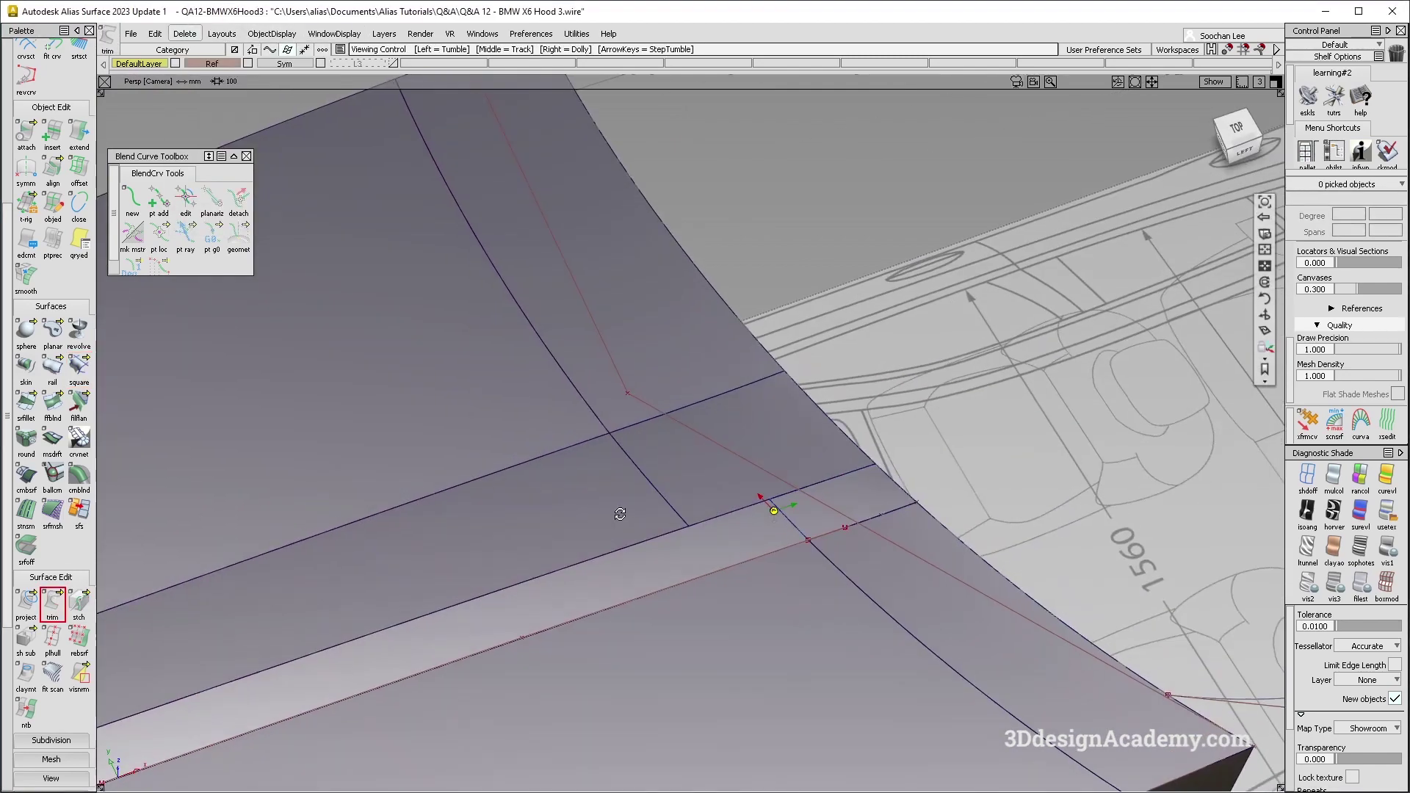
pyautogui.click(737, 543)
pyautogui.click(1179, 773)
# - Build a surface fillet between the front lip surfaces with Arc (Chord) construction, G2 Curvature, chordal length 70 and form factor 1
pyautogui.keyDown('alt'); pyautogui.keyDown('shift'); pyautogui.moveTo(815, 558); pyautogui.dragTo(849, 600); pyautogui.keyUp('shift'); pyautogui.keyUp('alt')
pyautogui.keyDown('alt'); pyautogui.keyDown('shift'); pyautogui.moveTo(636, 653); pyautogui.dragTo(571, 573); pyautogui.keyUp('shift'); pyautogui.keyUp('alt')
pyautogui.keyDown('alt'); pyautogui.keyDown('shift'); pyautogui.moveTo(776, 572); pyautogui.dragTo(765, 532, button='middle'); pyautogui.keyUp('shift'); pyautogui.keyUp('alt')
pyautogui.keyDown('ctrl'); pyautogui.keyDown('shift'); pyautogui.moveTo(765, 532); pyautogui.dragTo(716, 532); pyautogui.keyUp('shift'); pyautogui.keyUp('ctrl')
pyautogui.click(26, 402)
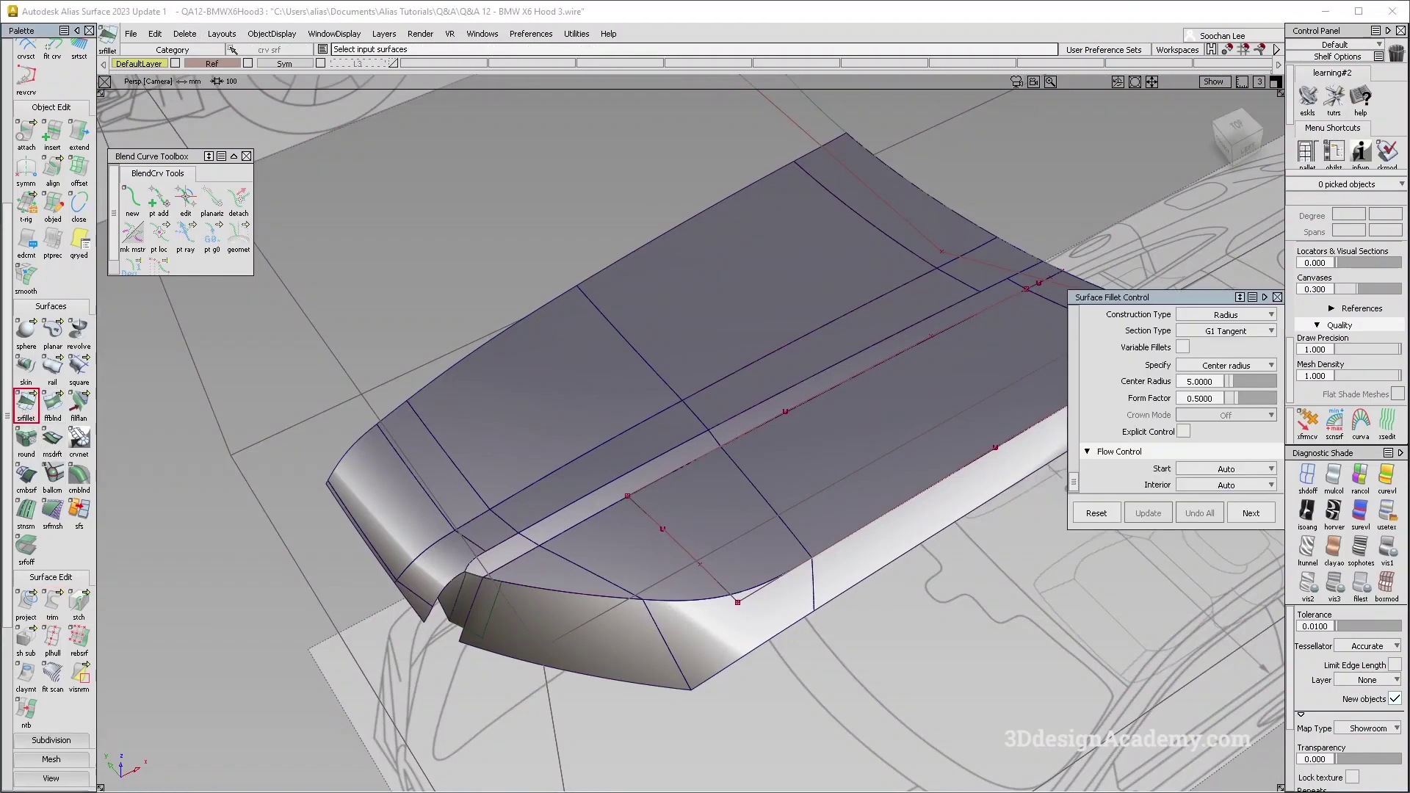
pyautogui.click(1241, 317)
pyautogui.click(1240, 334)
pyautogui.click(1241, 331)
pyautogui.click(1232, 399)
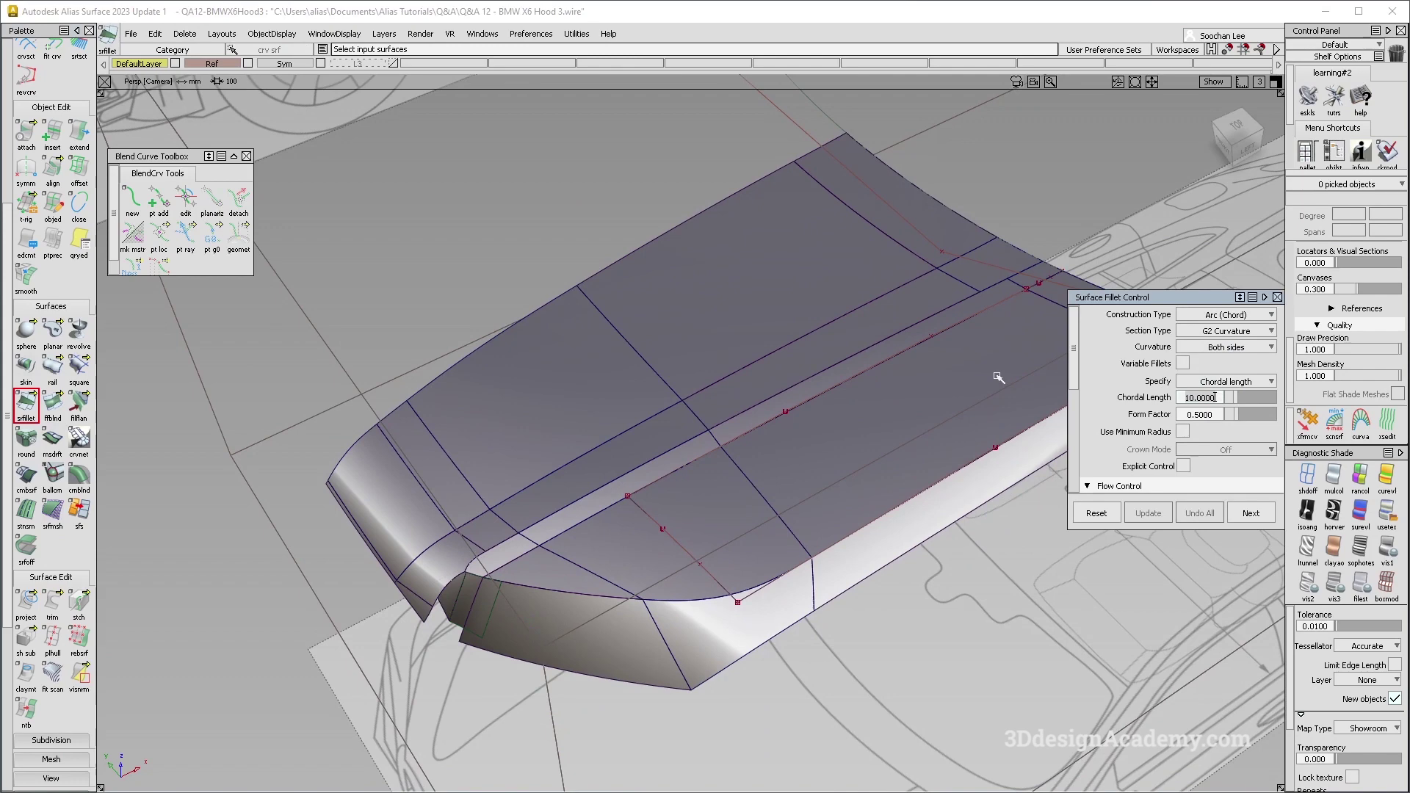
pyautogui.keyDown('alt'); pyautogui.keyDown('shift'); pyautogui.moveTo(455, 614); pyautogui.dragTo(573, 624, button='right'); pyautogui.keyUp('shift'); pyautogui.keyUp('alt')
pyautogui.keyDown('ctrl'); pyautogui.keyDown('shift'); pyautogui.moveTo(498, 651); pyautogui.dragTo(502, 589); pyautogui.keyUp('shift'); pyautogui.keyUp('ctrl')
pyautogui.click(462, 569)
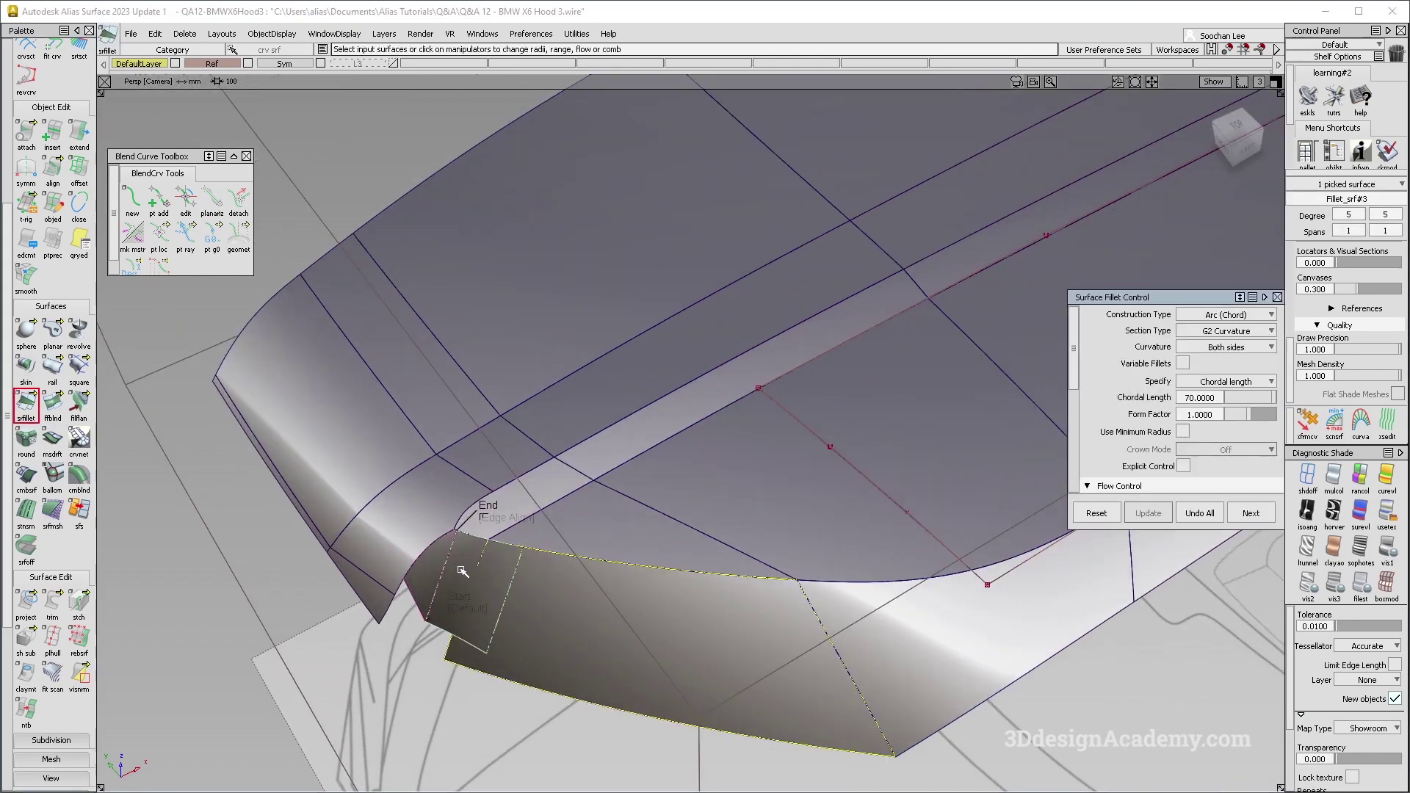
pyautogui.keyDown('alt'); pyautogui.keyDown('shift'); pyautogui.moveTo(671, 557); pyautogui.dragTo(564, 582, button='middle'); pyautogui.keyUp('shift'); pyautogui.keyUp('alt')
pyautogui.keyDown('ctrl'); pyautogui.keyDown('shift'); pyautogui.moveTo(541, 645); pyautogui.dragTo(505, 412); pyautogui.keyUp('shift'); pyautogui.keyUp('ctrl')
pyautogui.click(32, 414)
pyautogui.click(521, 541)
pyautogui.click(439, 523)
pyautogui.keyDown('alt'); pyautogui.keyDown('shift'); pyautogui.moveTo(519, 535); pyautogui.dragTo(620, 489); pyautogui.keyUp('shift'); pyautogui.keyUp('alt')
pyautogui.moveTo(620, 489)
pyautogui.keyDown('alt'); pyautogui.keyDown('shift'); pyautogui.mouseDown(button='right')
pyautogui.moveTo(402, 606)
pyautogui.moveTo(539, 577)
pyautogui.mouseUp(button='right'); pyautogui.keyUp('shift'); pyautogui.keyUp('alt')
pyautogui.keyDown('ctrl'); pyautogui.keyDown('shift'); pyautogui.moveTo(540, 576); pyautogui.dragTo(506, 412); pyautogui.keyUp('shift'); pyautogui.keyUp('ctrl')
# - Untrim the narrow strip's front surface and delete its leftover curve on surface
pyautogui.click(372, 543)
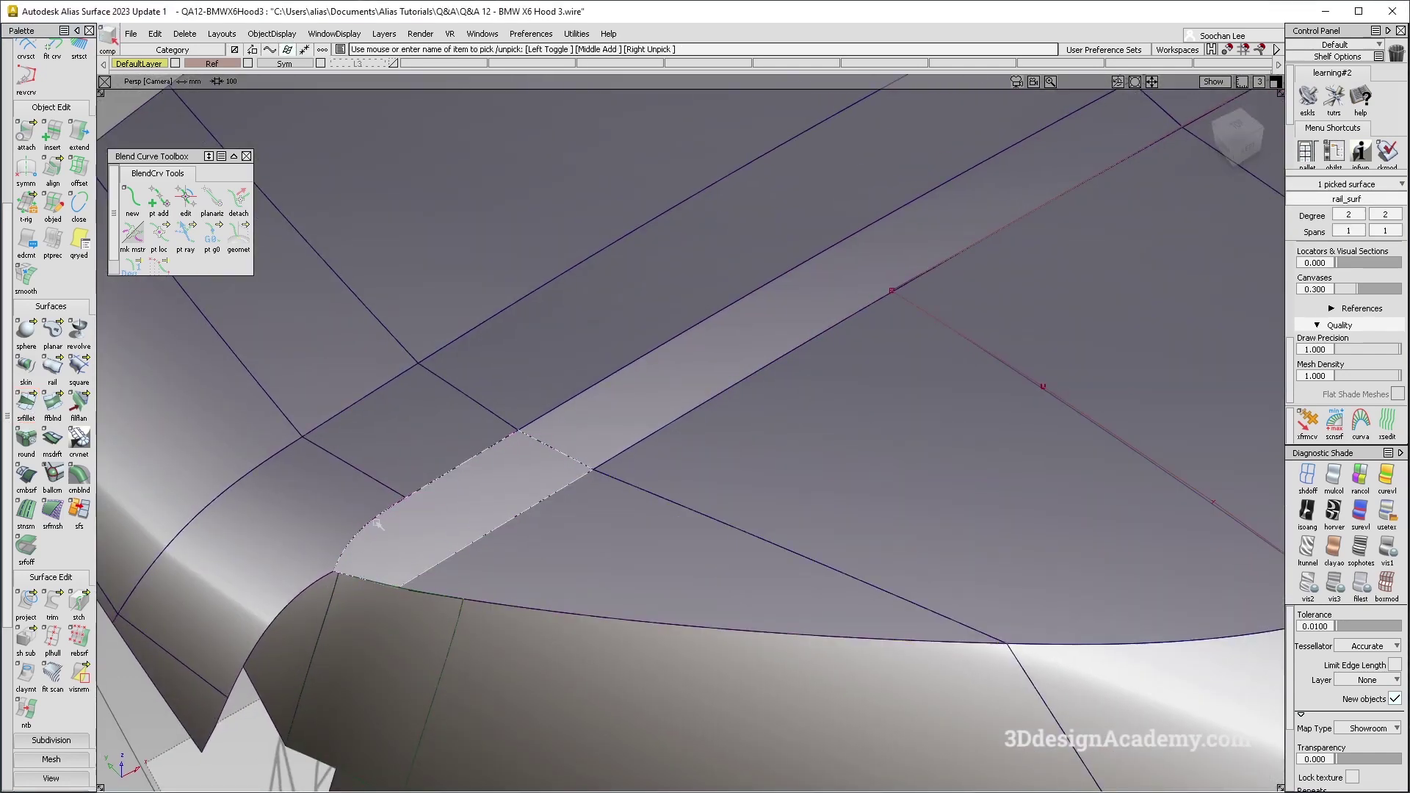
pyautogui.click(53, 604)
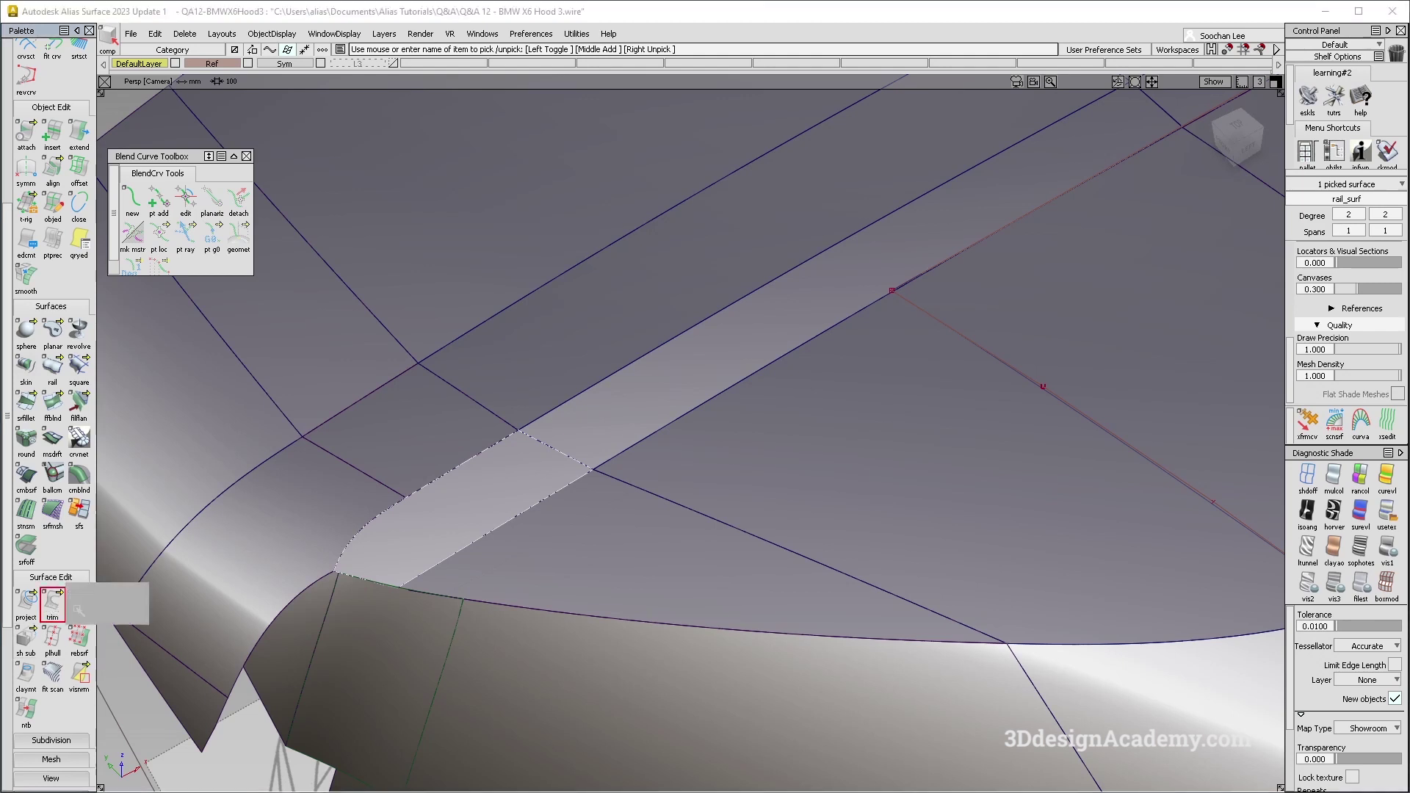
pyautogui.keyDown('ctrl'); pyautogui.keyDown('shift'); pyautogui.moveTo(371, 560); pyautogui.dragTo(390, 530); pyautogui.keyUp('shift'); pyautogui.keyUp('ctrl')
pyautogui.click(388, 528)
pyautogui.press('Delete')
pyautogui.press('Return')
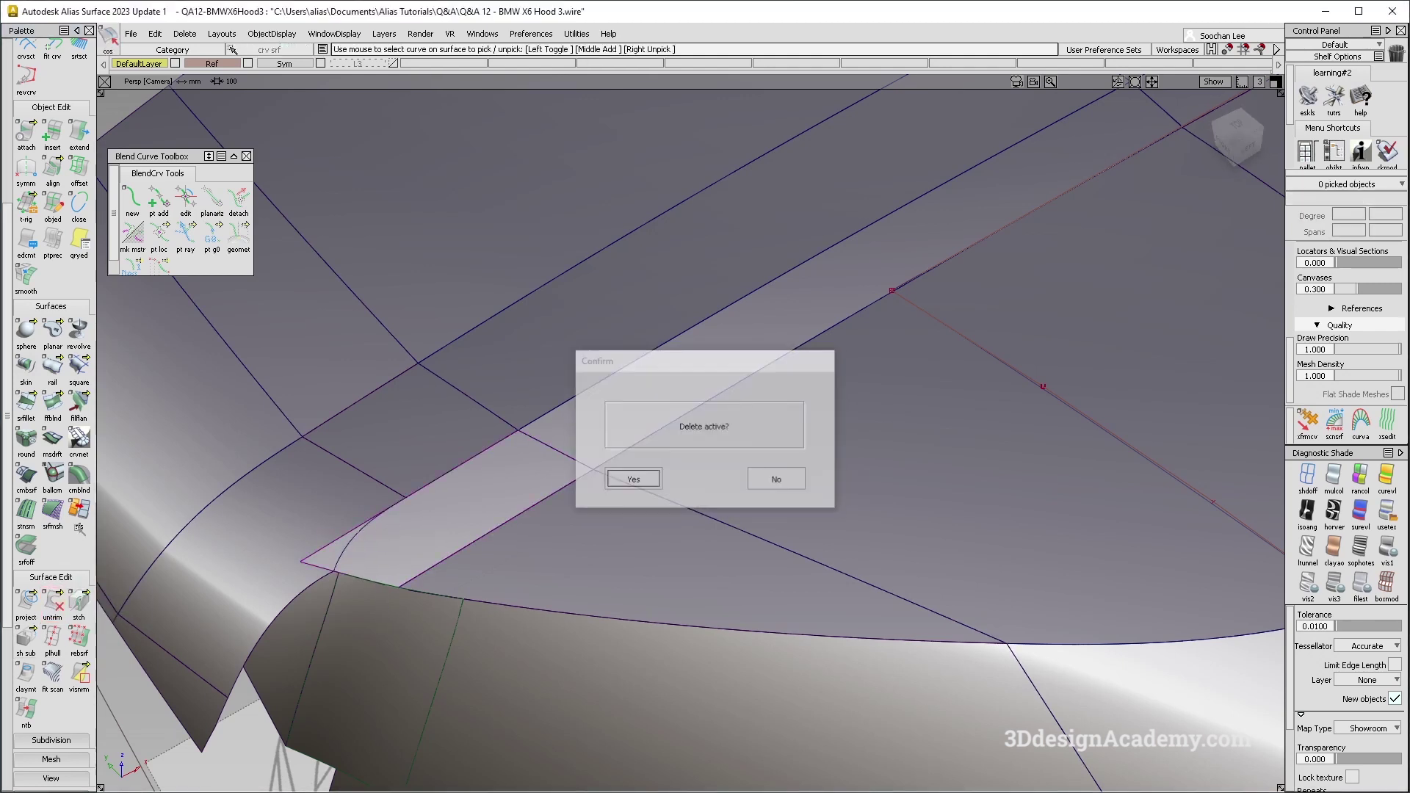
pyautogui.click(26, 400)
pyautogui.click(627, 425)
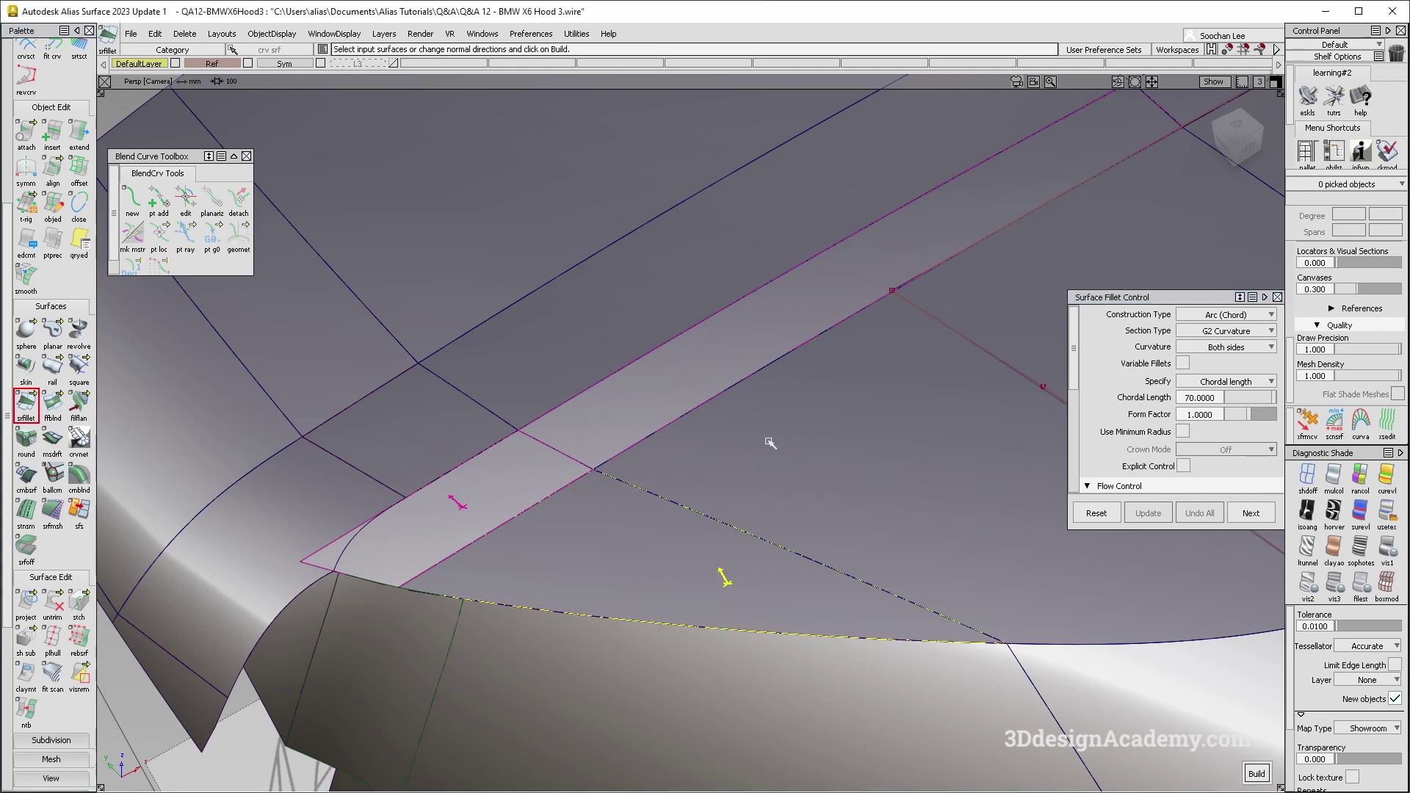
pyautogui.keyDown('alt'); pyautogui.keyDown('shift'); pyautogui.moveTo(768, 441); pyautogui.dragTo(600, 511); pyautogui.keyUp('shift'); pyautogui.keyUp('alt')
pyautogui.keyDown('alt'); pyautogui.keyDown('shift'); pyautogui.moveTo(600, 511); pyautogui.dragTo(600, 497, button='middle'); pyautogui.keyUp('shift'); pyautogui.keyUp('alt')
pyautogui.scroll(3, 517, 509)
pyautogui.click(753, 373)
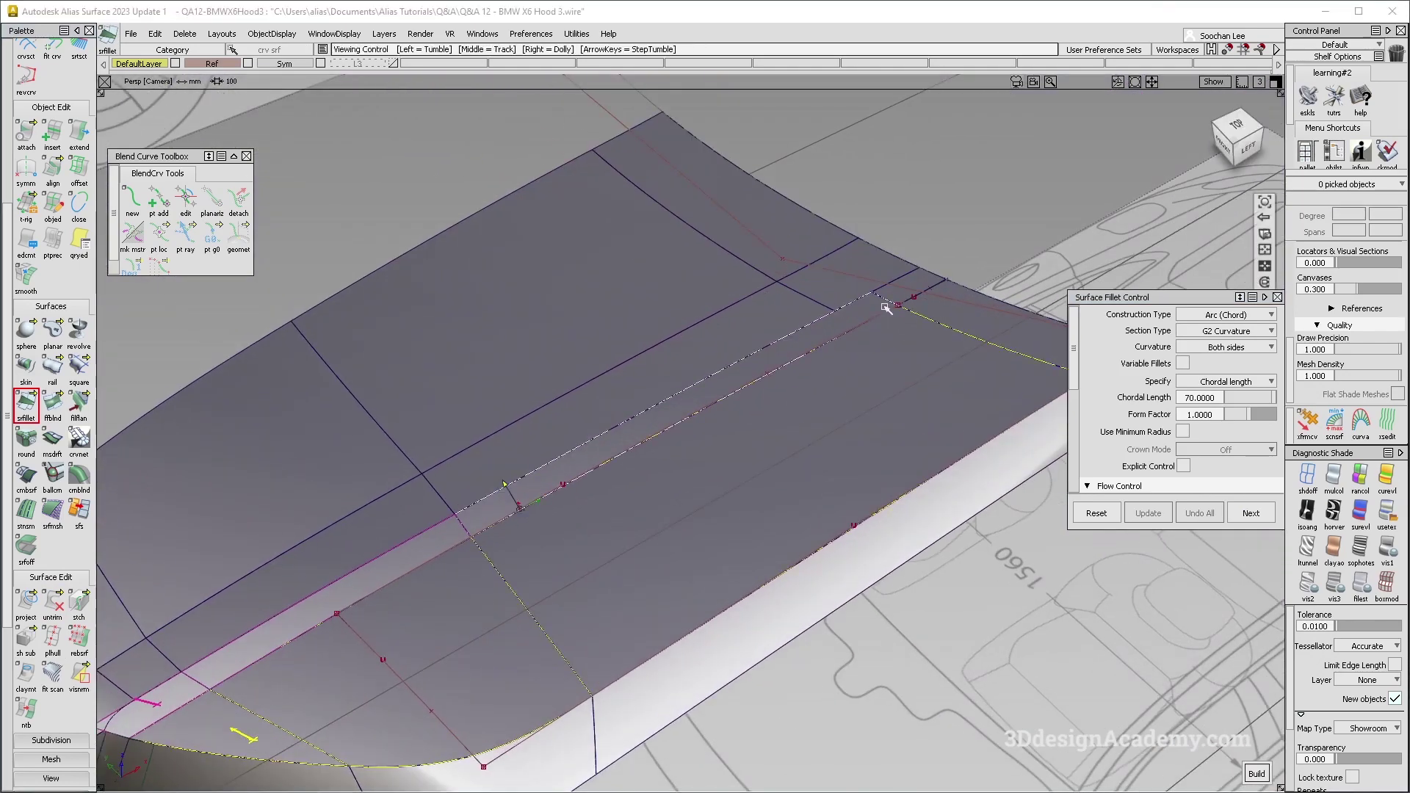
pyautogui.keyDown('alt'); pyautogui.keyDown('shift'); pyautogui.moveTo(462, 517); pyautogui.dragTo(544, 497, button='right'); pyautogui.keyUp('shift'); pyautogui.keyUp('alt')
pyautogui.keyDown('alt'); pyautogui.keyDown('shift'); pyautogui.moveTo(544, 497); pyautogui.dragTo(651, 494, button='middle'); pyautogui.keyUp('shift'); pyautogui.keyUp('alt')
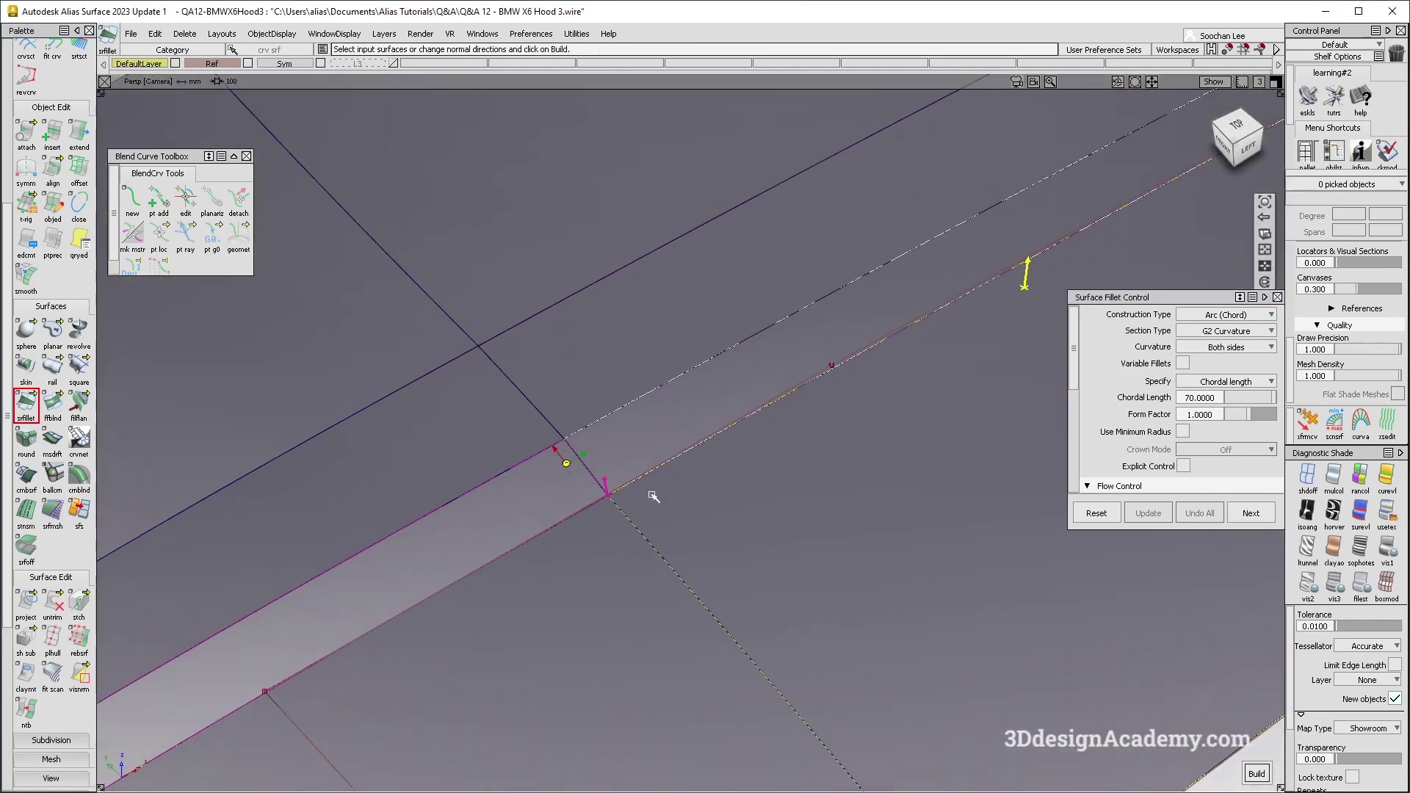
pyautogui.keyDown('alt'); pyautogui.keyDown('shift'); pyautogui.moveTo(651, 495); pyautogui.dragTo(597, 476); pyautogui.keyUp('shift'); pyautogui.keyUp('alt')
pyautogui.keyDown('alt'); pyautogui.keyDown('shift'); pyautogui.moveTo(677, 470); pyautogui.dragTo(643, 461, button='right'); pyautogui.keyUp('shift'); pyautogui.keyUp('alt')
pyautogui.keyDown('alt'); pyautogui.keyDown('shift'); pyautogui.moveTo(642, 461); pyautogui.dragTo(584, 498); pyautogui.keyUp('shift'); pyautogui.keyUp('alt')
pyautogui.keyDown('alt'); pyautogui.keyDown('shift'); pyautogui.moveTo(572, 478); pyautogui.dragTo(628, 439, button='middle'); pyautogui.keyUp('shift'); pyautogui.keyUp('alt')
pyautogui.keyDown('ctrl'); pyautogui.keyDown('shift'); pyautogui.moveTo(528, 475); pyautogui.dragTo(503, 259); pyautogui.keyUp('shift'); pyautogui.keyUp('ctrl')
# - Check the surface continuity across the seam between the narrow strip's front and middle pieces
pyautogui.scroll(-3, 66, 663)
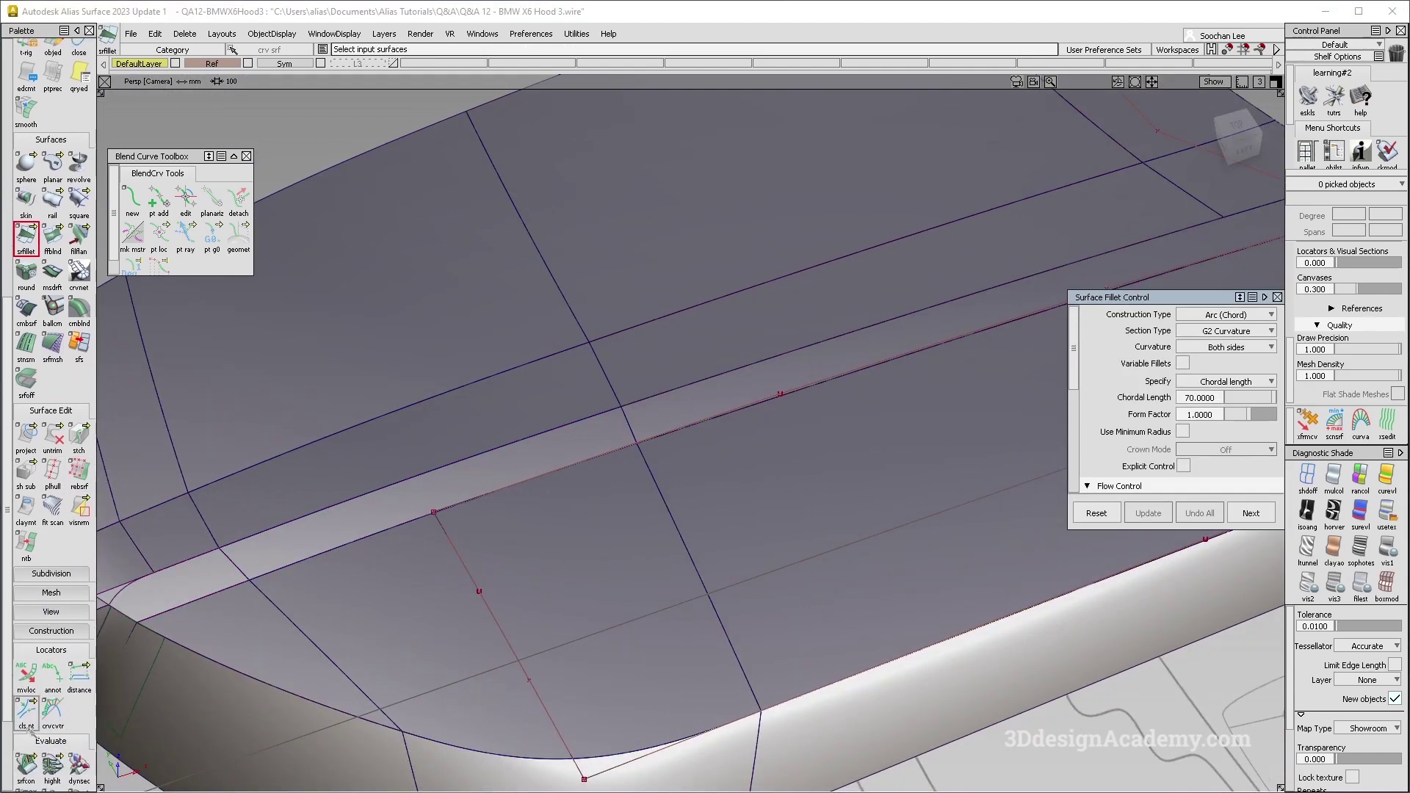
pyautogui.click(628, 428)
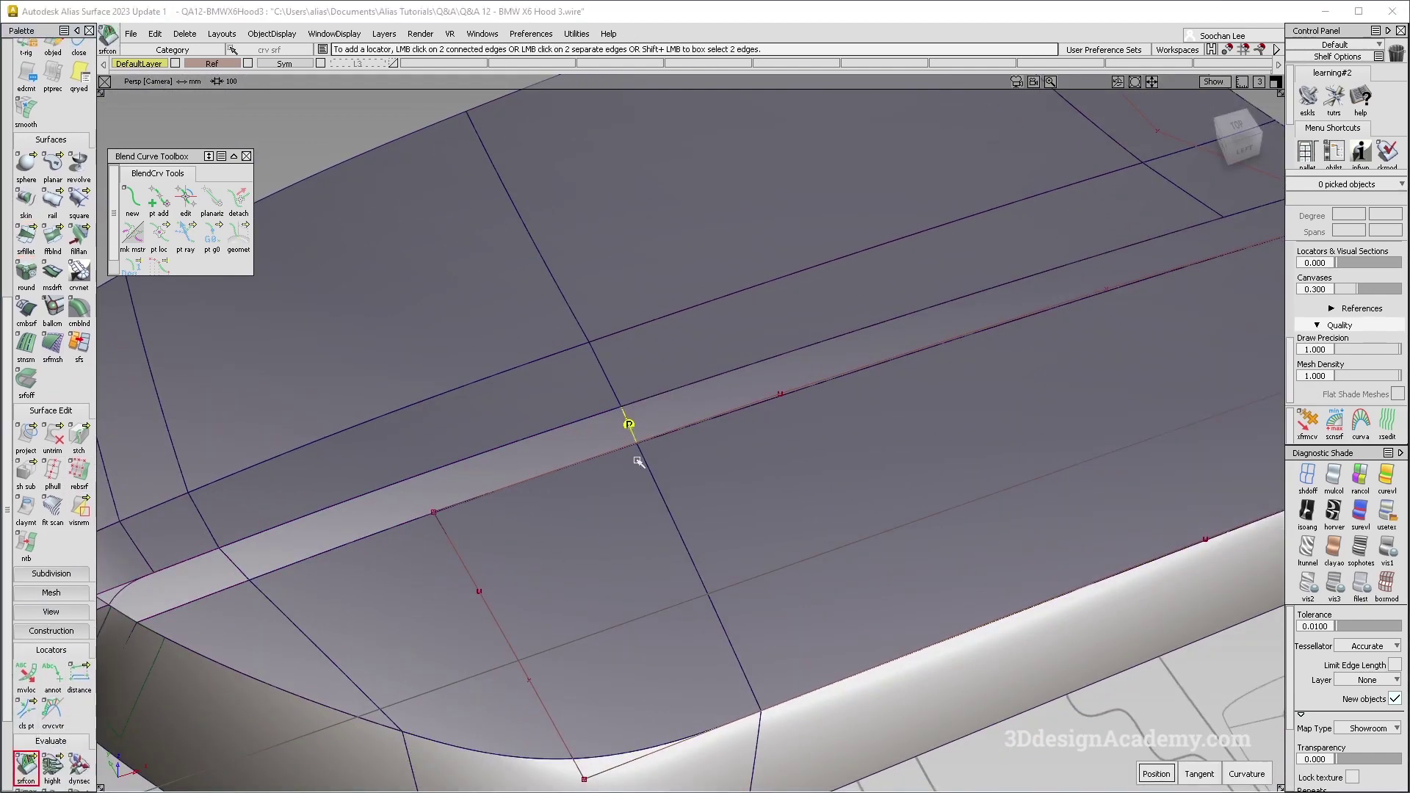
pyautogui.keyDown('alt'); pyautogui.keyDown('shift'); pyautogui.moveTo(712, 388); pyautogui.dragTo(573, 478); pyautogui.keyUp('shift'); pyautogui.keyUp('alt')
pyautogui.keyDown('alt'); pyautogui.keyDown('shift'); pyautogui.moveTo(573, 478); pyautogui.dragTo(807, 257, button='middle'); pyautogui.keyUp('shift'); pyautogui.keyUp('alt')
pyautogui.keyDown('alt'); pyautogui.keyDown('shift'); pyautogui.moveTo(808, 257); pyautogui.dragTo(633, 335); pyautogui.keyUp('shift'); pyautogui.keyUp('alt')
pyautogui.keyDown('alt'); pyautogui.keyDown('shift'); pyautogui.moveTo(844, 394); pyautogui.dragTo(768, 538); pyautogui.keyUp('shift'); pyautogui.keyUp('alt')
pyautogui.click(698, 440)
# - Align the narrow strip's seam edge to the neighbouring strip surface with G2 continuity, Edge alignment and a position influence of 1
pyautogui.scroll(2, 82, 119)
pyautogui.scroll(2, 53, 129)
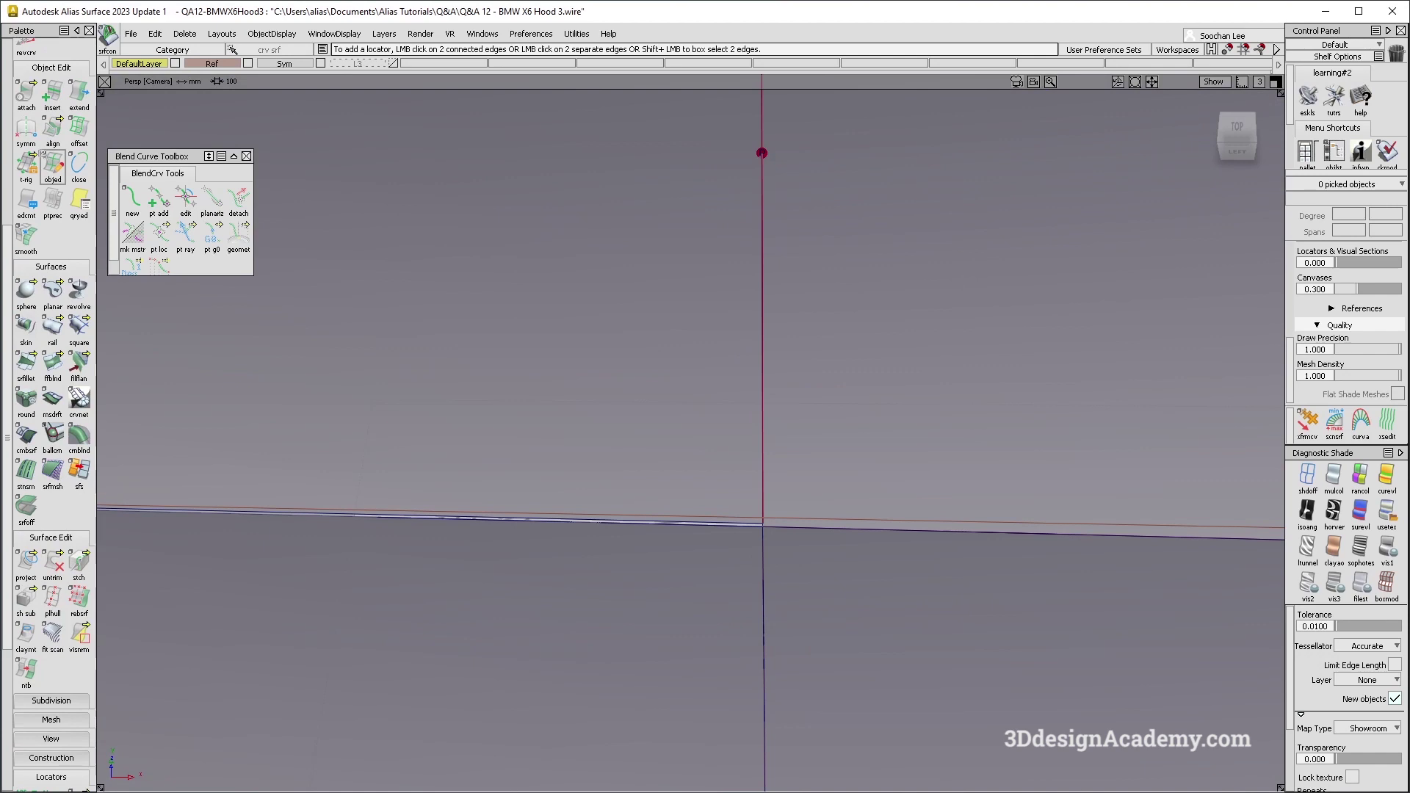
pyautogui.doubleClick(52, 129)
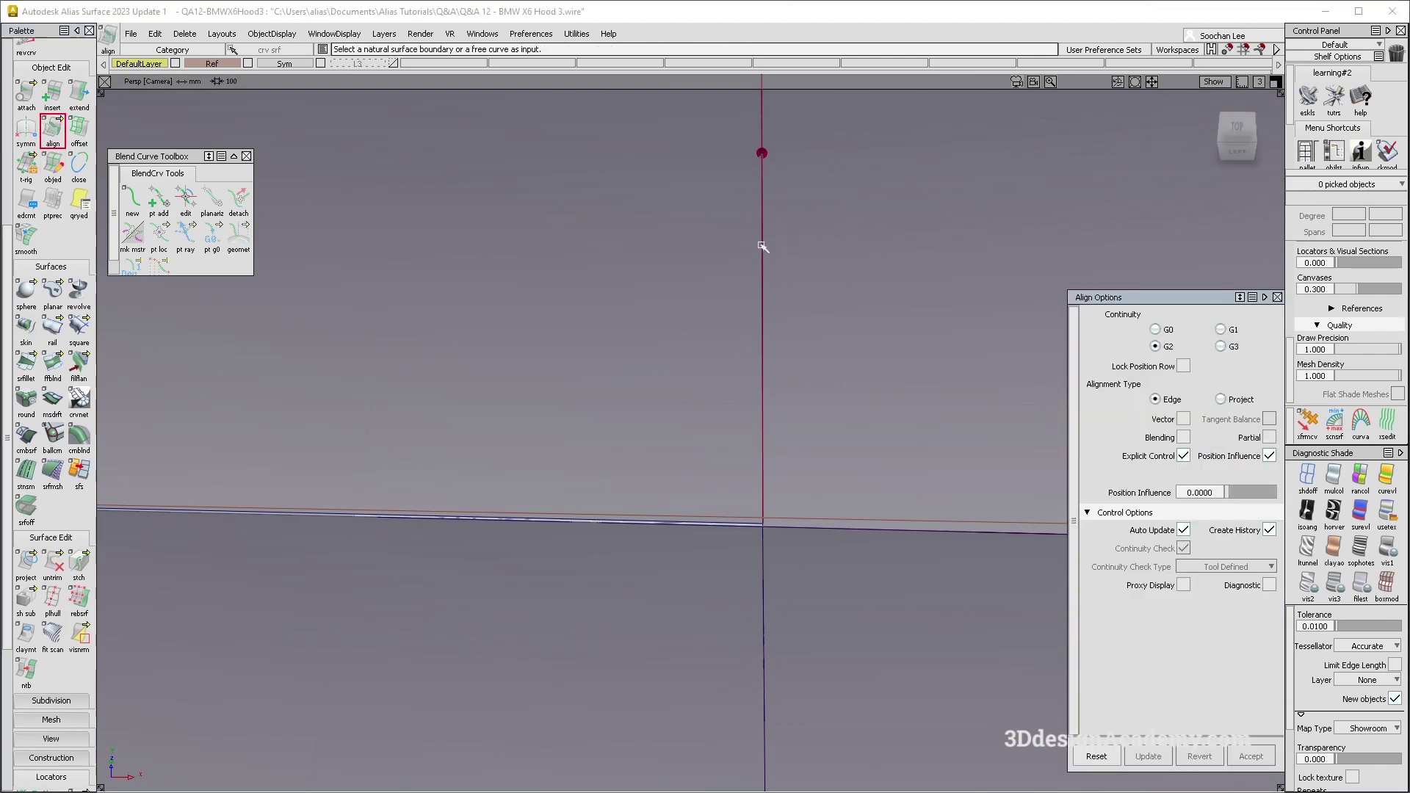
pyautogui.click(762, 246)
pyautogui.keyDown('alt'); pyautogui.keyDown('shift'); pyautogui.moveTo(734, 277); pyautogui.dragTo(876, 360); pyautogui.keyUp('shift'); pyautogui.keyUp('alt')
pyautogui.click(880, 373)
pyautogui.click(887, 357)
pyautogui.keyDown('alt'); pyautogui.keyDown('shift'); pyautogui.moveTo(717, 404); pyautogui.dragTo(801, 463); pyautogui.keyUp('shift'); pyautogui.keyUp('alt')
pyautogui.moveTo(1250, 497); pyautogui.dragTo(1278, 497)
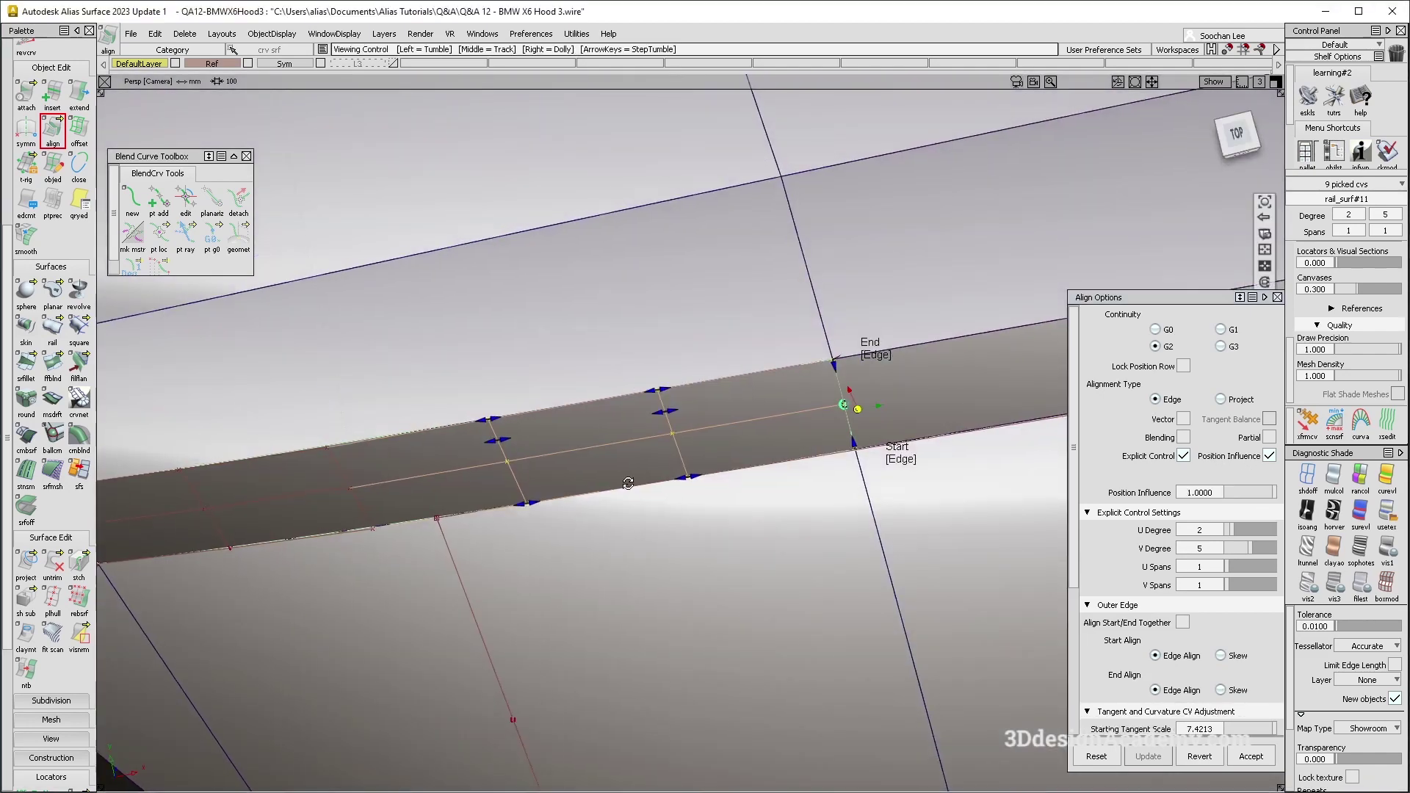
pyautogui.keyDown('alt'); pyautogui.keyDown('shift'); pyautogui.moveTo(585, 490); pyautogui.dragTo(818, 412); pyautogui.keyUp('shift'); pyautogui.keyUp('alt')
pyautogui.keyDown('alt'); pyautogui.keyDown('shift'); pyautogui.moveTo(818, 412); pyautogui.dragTo(756, 415, button='right'); pyautogui.keyUp('shift'); pyautogui.keyUp('alt')
pyautogui.keyDown('alt'); pyautogui.keyDown('shift'); pyautogui.moveTo(757, 415); pyautogui.dragTo(735, 459); pyautogui.keyUp('shift'); pyautogui.keyUp('alt')
# - Select all the hood surfaces and delete their construction history
pyautogui.keyDown('ctrl'); pyautogui.keyDown('shift'); pyautogui.moveTo(716, 477); pyautogui.dragTo(740, 528); pyautogui.keyUp('shift'); pyautogui.keyUp('ctrl')
pyautogui.keyDown('alt'); pyautogui.keyDown('shift'); pyautogui.moveTo(825, 522); pyautogui.dragTo(738, 422); pyautogui.keyUp('shift'); pyautogui.keyUp('alt')
pyautogui.moveTo(767, 470); pyautogui.dragTo(398, 393)
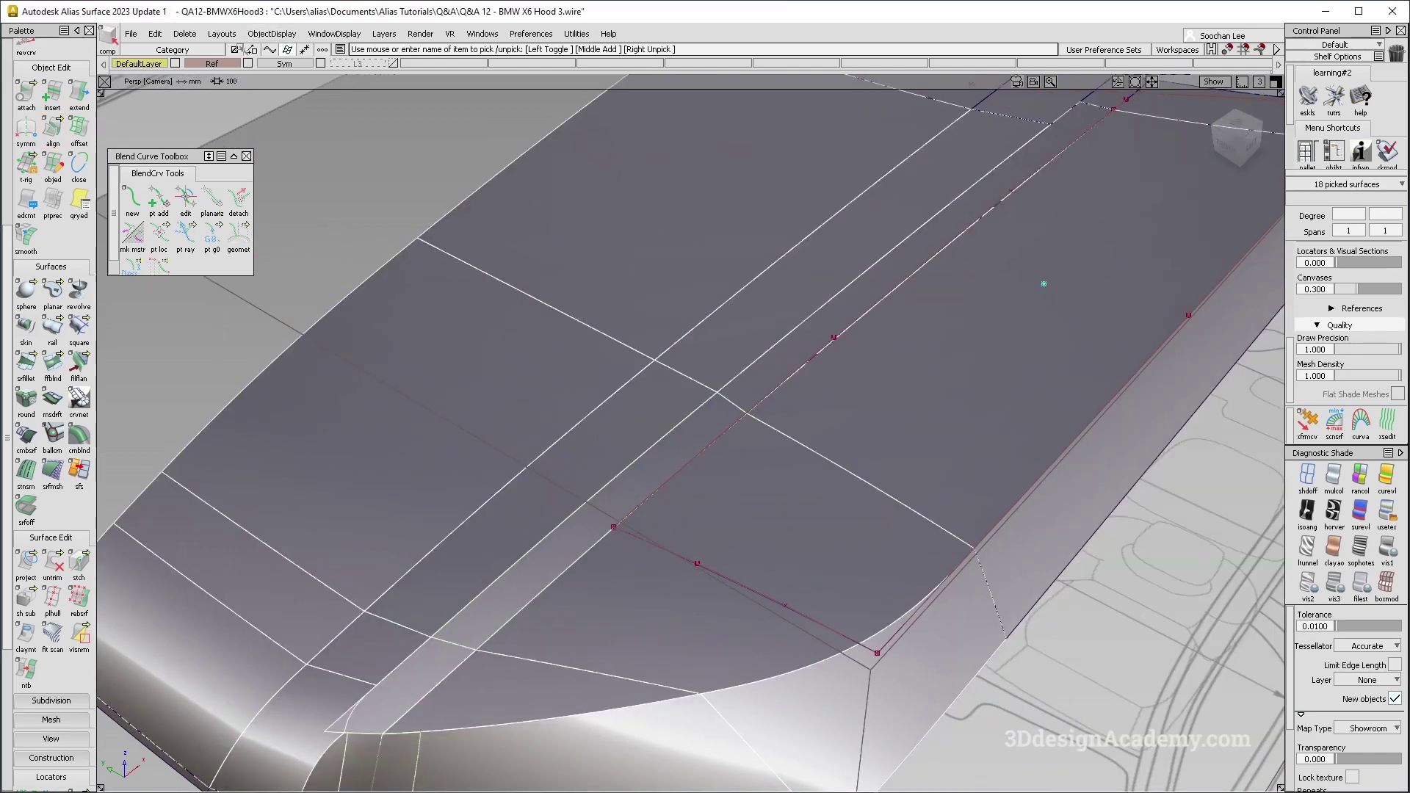
pyautogui.keyDown('ctrl'); pyautogui.keyDown('shift'); pyautogui.moveTo(714, 412); pyautogui.dragTo(602, 508); pyautogui.keyUp('shift'); pyautogui.keyUp('ctrl')
pyautogui.moveTo(910, 371); pyautogui.dragTo(334, 593)
pyautogui.click(185, 34)
pyautogui.click(223, 69)
pyautogui.click(637, 502)
# - Build a G2 Curvature surface fillet along the hood between the narrow strip pieces and the adjoining main surfaces, with chordal length 70
pyautogui.keyDown('ctrl'); pyautogui.keyDown('shift'); pyautogui.moveTo(255, 544); pyautogui.dragTo(246, 313); pyautogui.keyUp('shift'); pyautogui.keyUp('ctrl')
pyautogui.click(25, 362)
pyautogui.keyDown('alt'); pyautogui.keyDown('shift'); pyautogui.moveTo(400, 657); pyautogui.dragTo(397, 540, button='middle'); pyautogui.keyUp('shift'); pyautogui.keyUp('alt')
pyautogui.click(396, 540)
pyautogui.moveTo(511, 567)
pyautogui.keyDown('alt'); pyautogui.keyDown('shift'); pyautogui.mouseDown()
pyautogui.moveTo(730, 340)
pyautogui.moveTo(874, 338)
pyautogui.moveTo(823, 324)
pyautogui.moveTo(850, 371)
pyautogui.moveTo(828, 391)
pyautogui.moveTo(881, 400)
pyautogui.mouseUp(); pyautogui.keyUp('shift'); pyautogui.keyUp('alt')
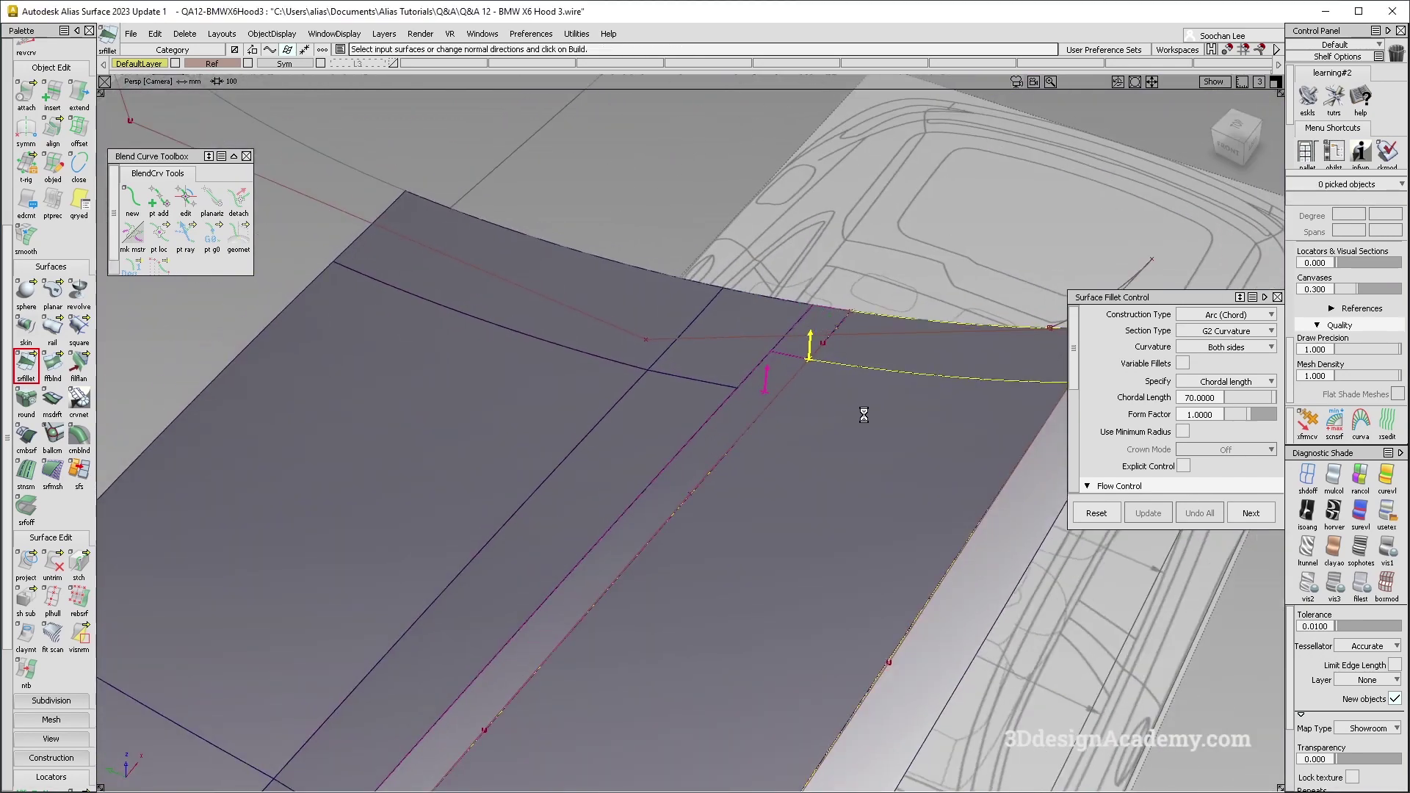
pyautogui.press('space')
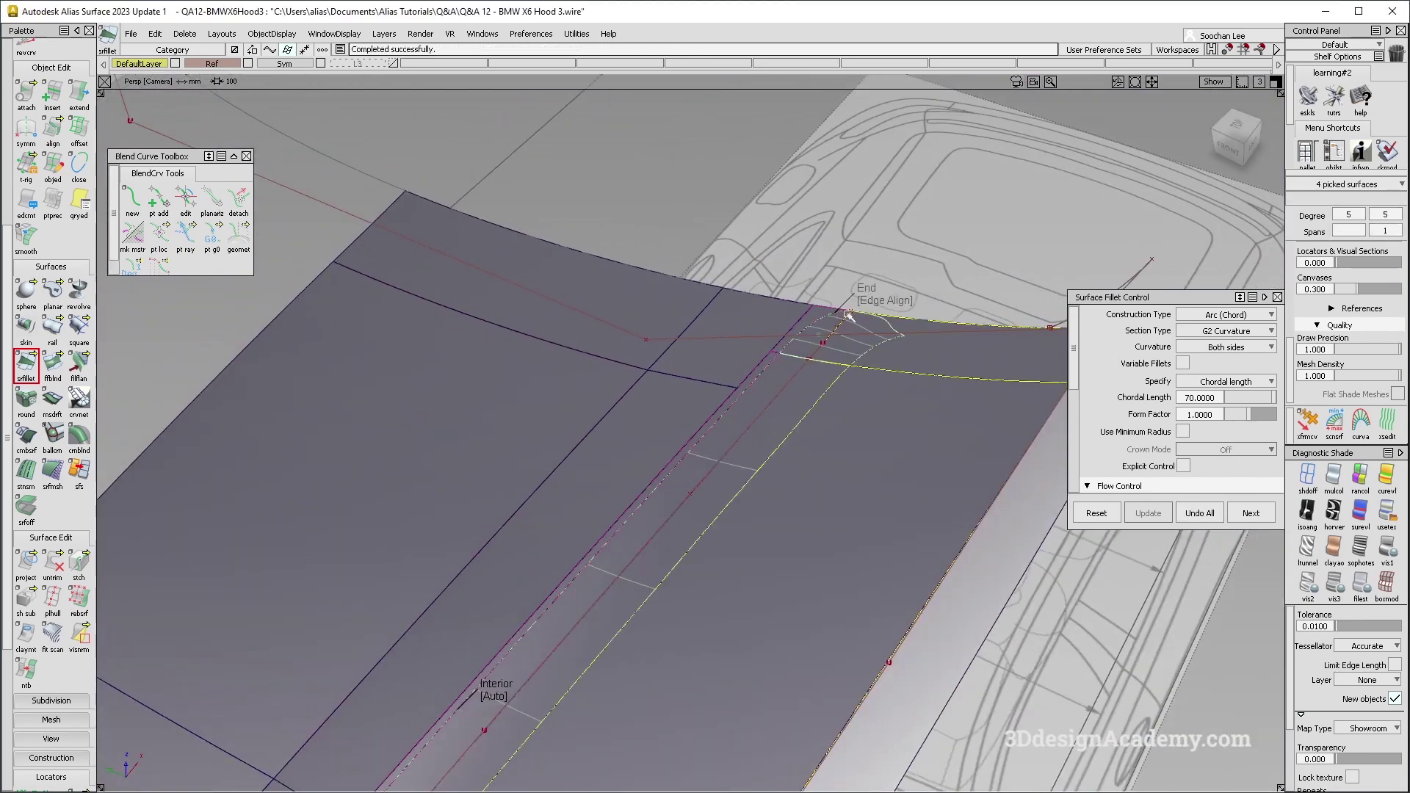
# - Examine the new fillet at the rear corner and along its whole length to the front of the hood
pyautogui.keyDown('alt'); pyautogui.keyDown('shift'); pyautogui.moveTo(849, 314); pyautogui.dragTo(919, 303, button='right'); pyautogui.keyUp('shift'); pyautogui.keyUp('alt')
pyautogui.keyDown('alt'); pyautogui.keyDown('shift'); pyautogui.moveTo(919, 303); pyautogui.dragTo(898, 281); pyautogui.keyUp('shift'); pyautogui.keyUp('alt')
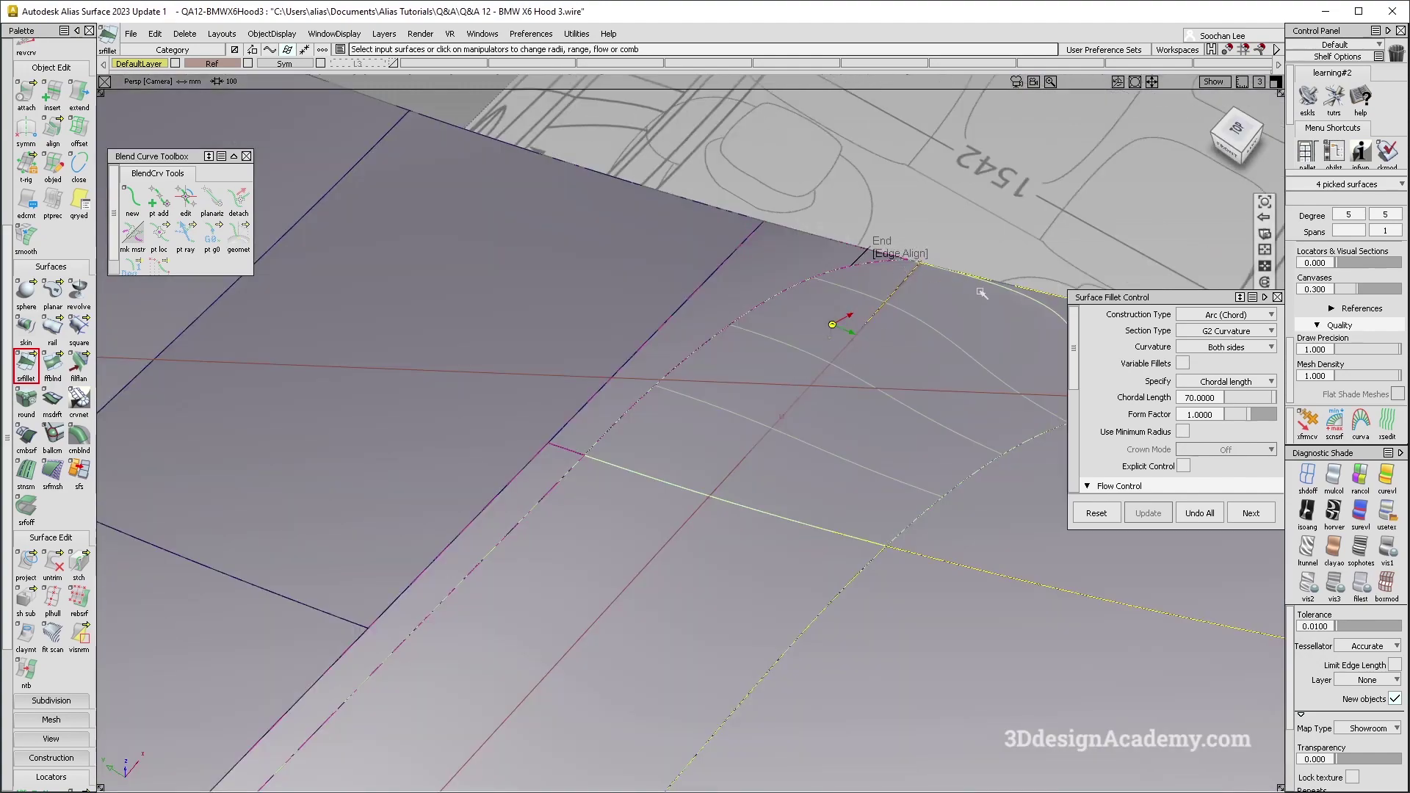
pyautogui.keyDown('alt'); pyautogui.keyDown('shift'); pyautogui.moveTo(842, 309); pyautogui.dragTo(604, 482, button='right'); pyautogui.keyUp('shift'); pyautogui.keyUp('alt')
pyautogui.keyDown('alt'); pyautogui.keyDown('shift'); pyautogui.moveTo(605, 482); pyautogui.dragTo(795, 363, button='middle'); pyautogui.keyUp('shift'); pyautogui.keyUp('alt')
pyautogui.keyDown('alt'); pyautogui.keyDown('shift'); pyautogui.moveTo(796, 362); pyautogui.dragTo(768, 471); pyautogui.keyUp('shift'); pyautogui.keyUp('alt')
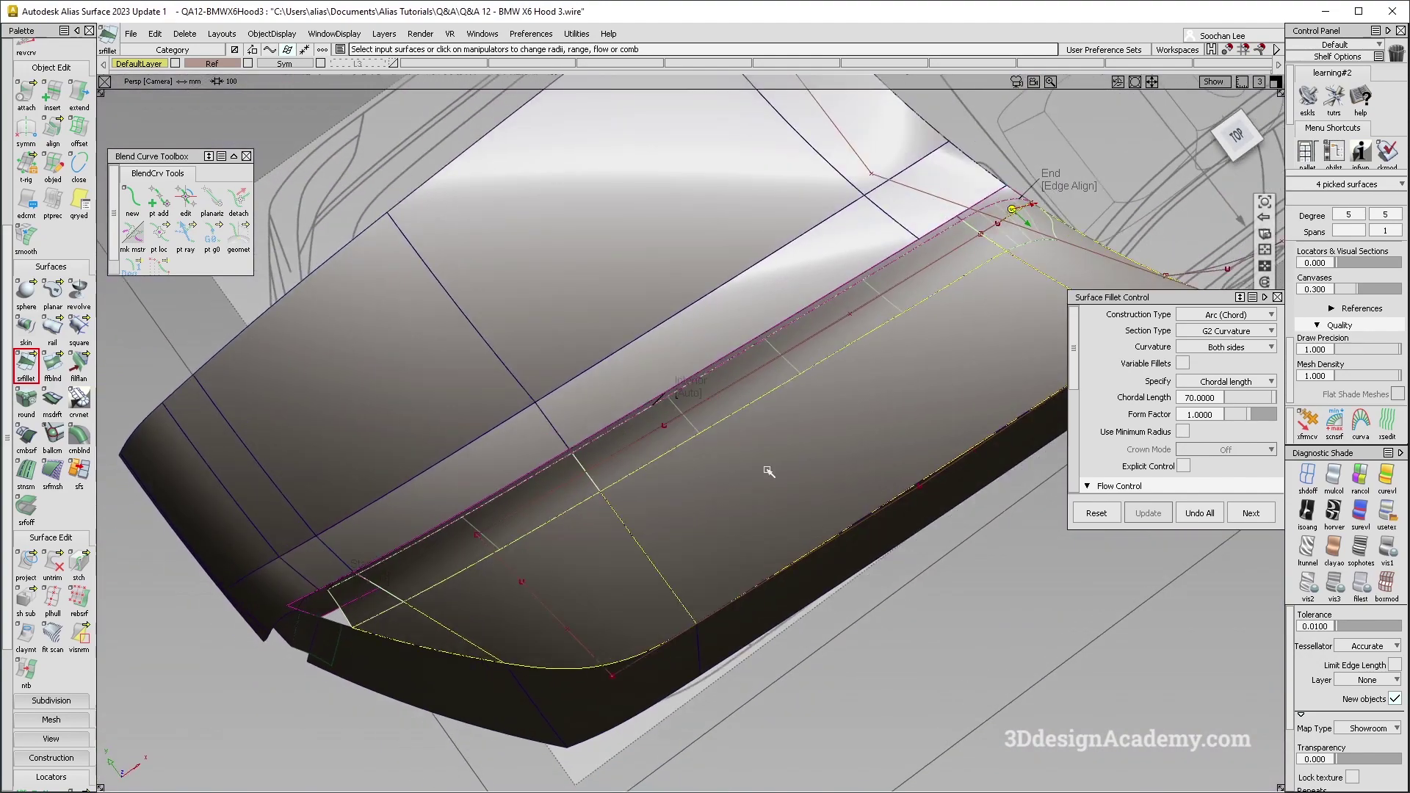
pyautogui.keyDown('alt'); pyautogui.keyDown('shift'); pyautogui.moveTo(555, 540); pyautogui.dragTo(595, 521, button='middle'); pyautogui.keyUp('shift'); pyautogui.keyUp('alt')
pyautogui.keyDown('alt'); pyautogui.keyDown('shift'); pyautogui.moveTo(595, 521); pyautogui.dragTo(557, 476); pyautogui.keyUp('shift'); pyautogui.keyUp('alt')
pyautogui.keyDown('alt'); pyautogui.keyDown('shift'); pyautogui.moveTo(798, 416); pyautogui.dragTo(732, 441, button='middle'); pyautogui.keyUp('shift'); pyautogui.keyUp('alt')
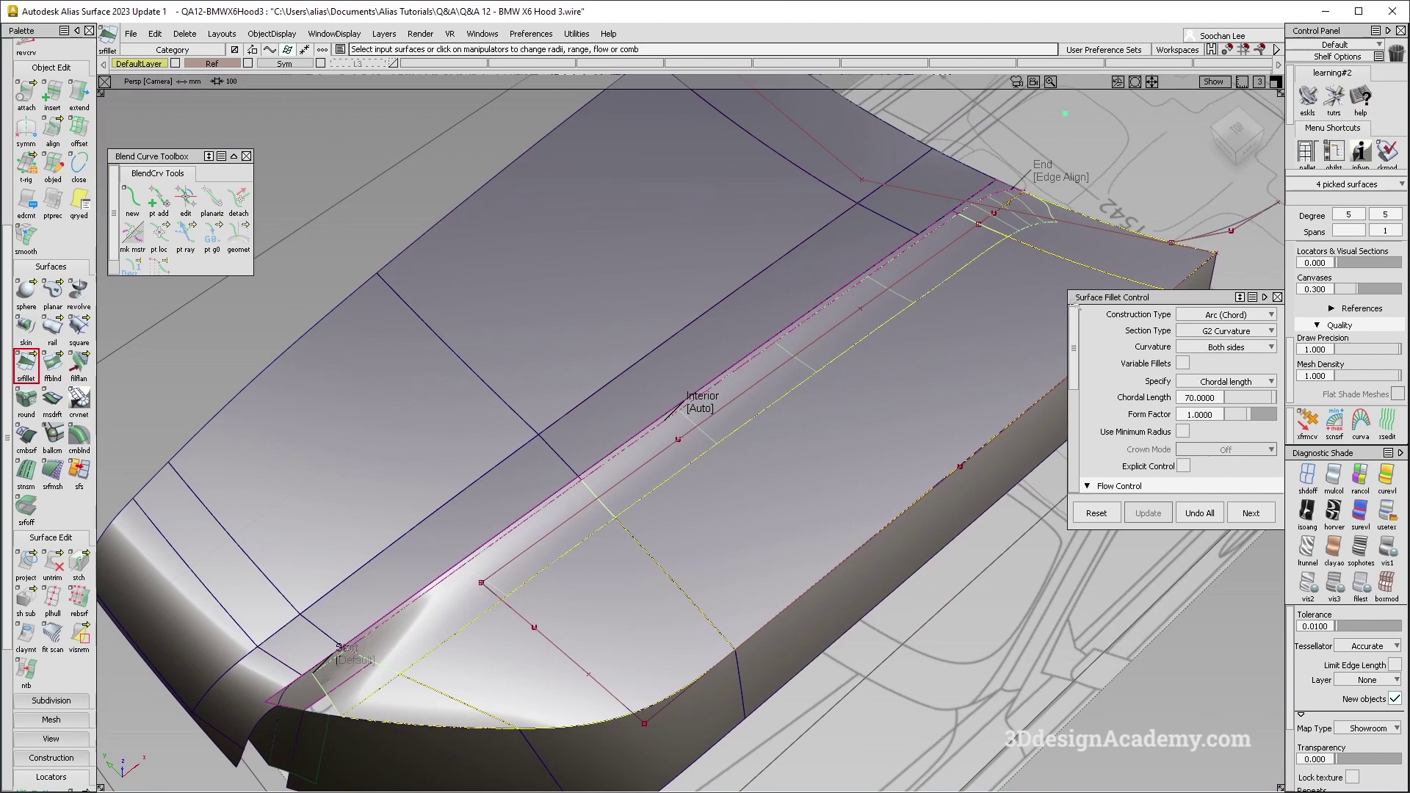
# - Undo the fillet that runs the full length of the hood and clear its input surfaces
pyautogui.keyDown('alt'); pyautogui.keyDown('shift'); pyautogui.moveTo(1066, 225); pyautogui.dragTo(1106, 257, button='right'); pyautogui.keyUp('shift'); pyautogui.keyUp('alt')
pyautogui.click(997, 182)
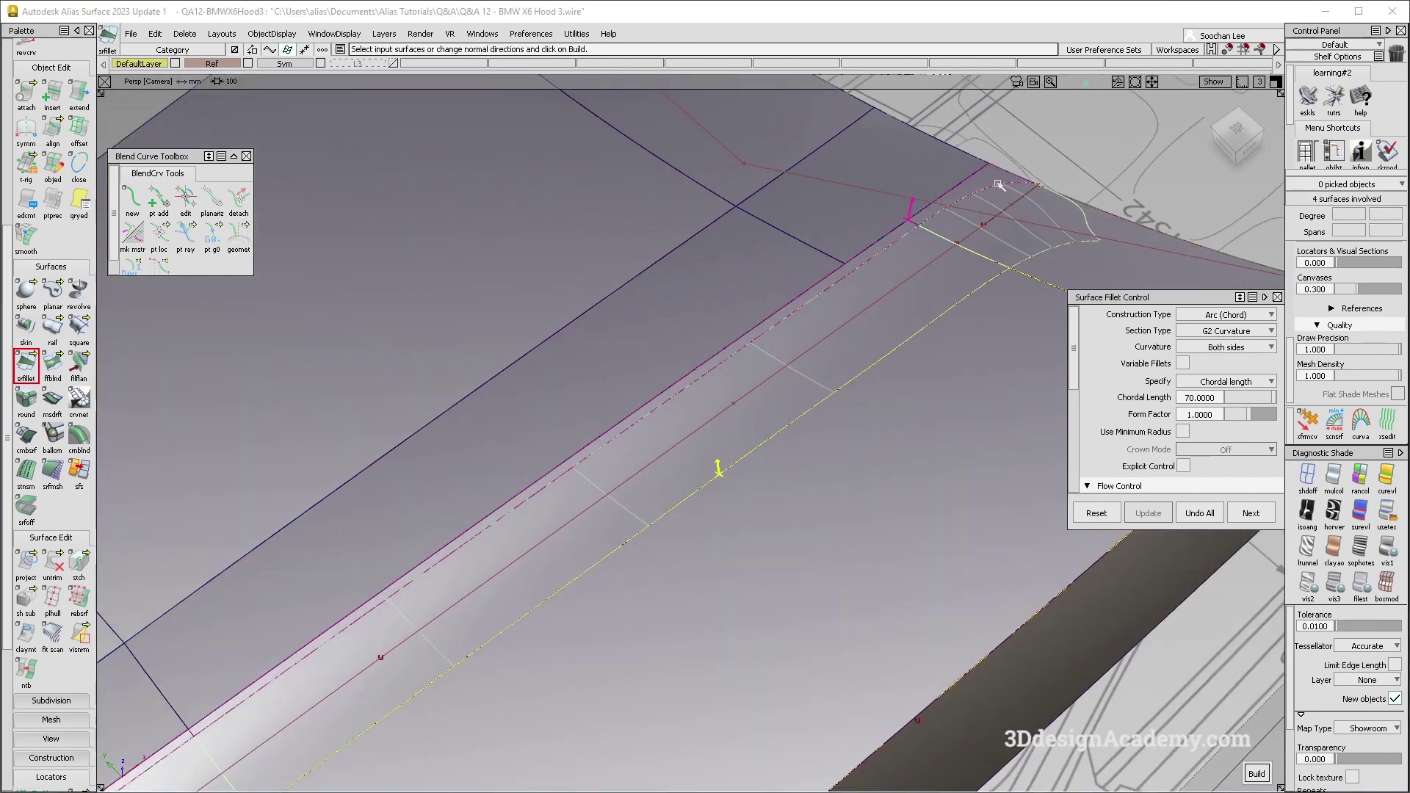
pyautogui.keyDown('alt'); pyautogui.keyDown('shift'); pyautogui.moveTo(995, 180); pyautogui.dragTo(762, 292, button='right'); pyautogui.keyUp('shift'); pyautogui.keyUp('alt')
pyautogui.keyDown('alt'); pyautogui.keyDown('shift'); pyautogui.moveTo(816, 332); pyautogui.dragTo(825, 337, button='right'); pyautogui.keyUp('shift'); pyautogui.keyUp('alt')
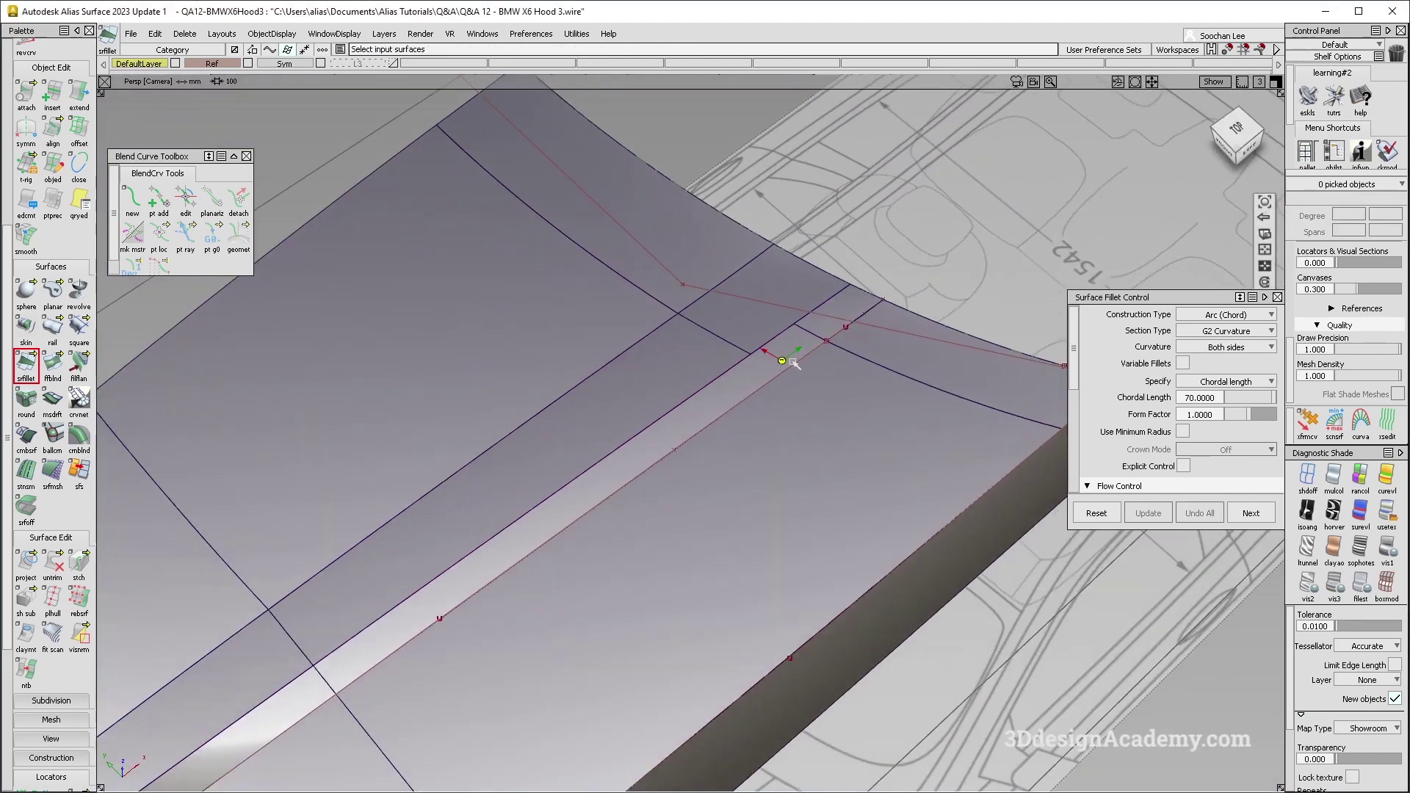
# - Build the G2 Curvature fillet with chordal length 70 between the narrow strip and main surfaces, leaving out the rear corner patches
pyautogui.keyDown('alt'); pyautogui.keyDown('shift'); pyautogui.moveTo(491, 618); pyautogui.dragTo(767, 365, button='middle'); pyautogui.keyUp('shift'); pyautogui.keyUp('alt')
pyautogui.click(304, 660)
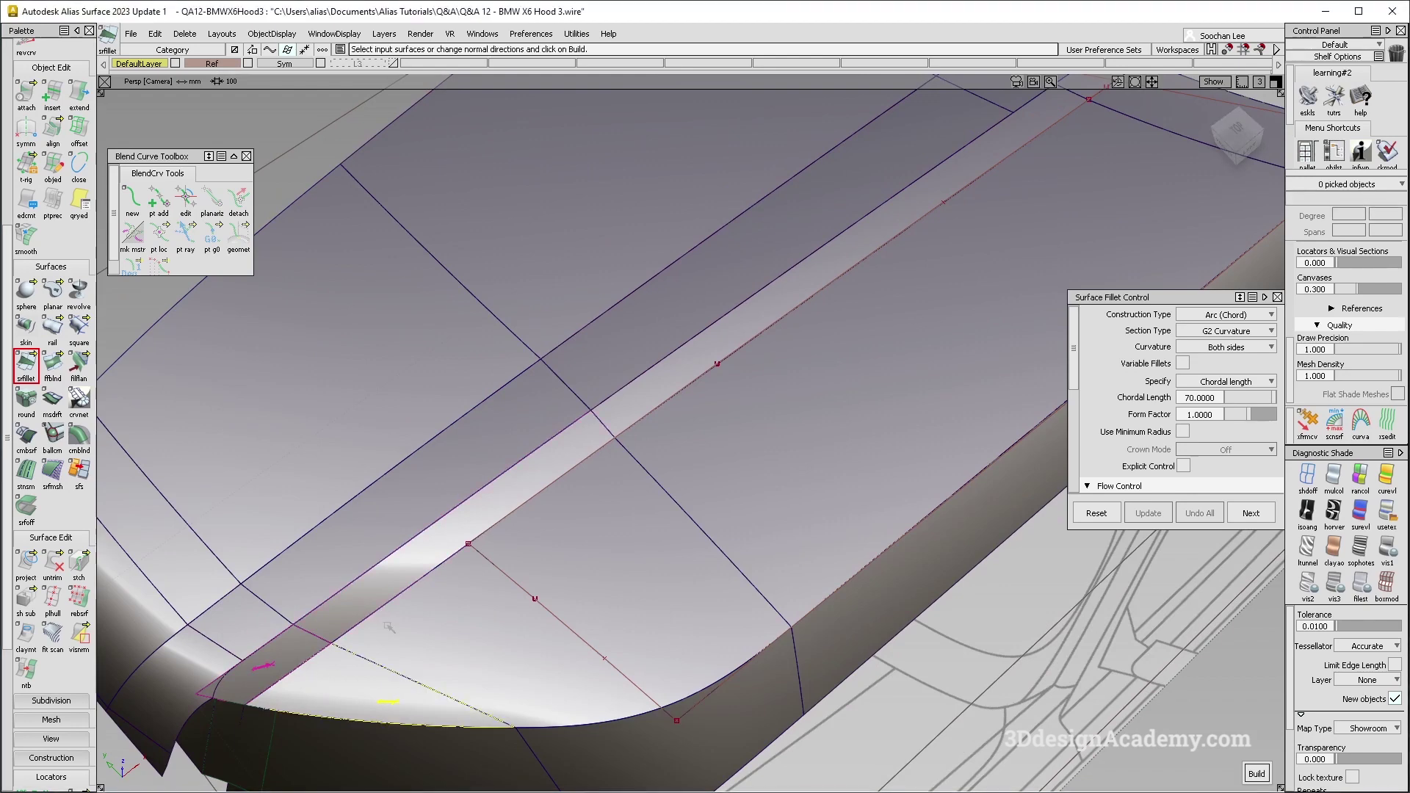
pyautogui.moveTo(691, 460)
pyautogui.keyDown('alt'); pyautogui.keyDown('shift'); pyautogui.mouseDown()
pyautogui.moveTo(771, 350)
pyautogui.moveTo(745, 366)
pyautogui.mouseUp(); pyautogui.keyUp('shift'); pyautogui.keyUp('alt')
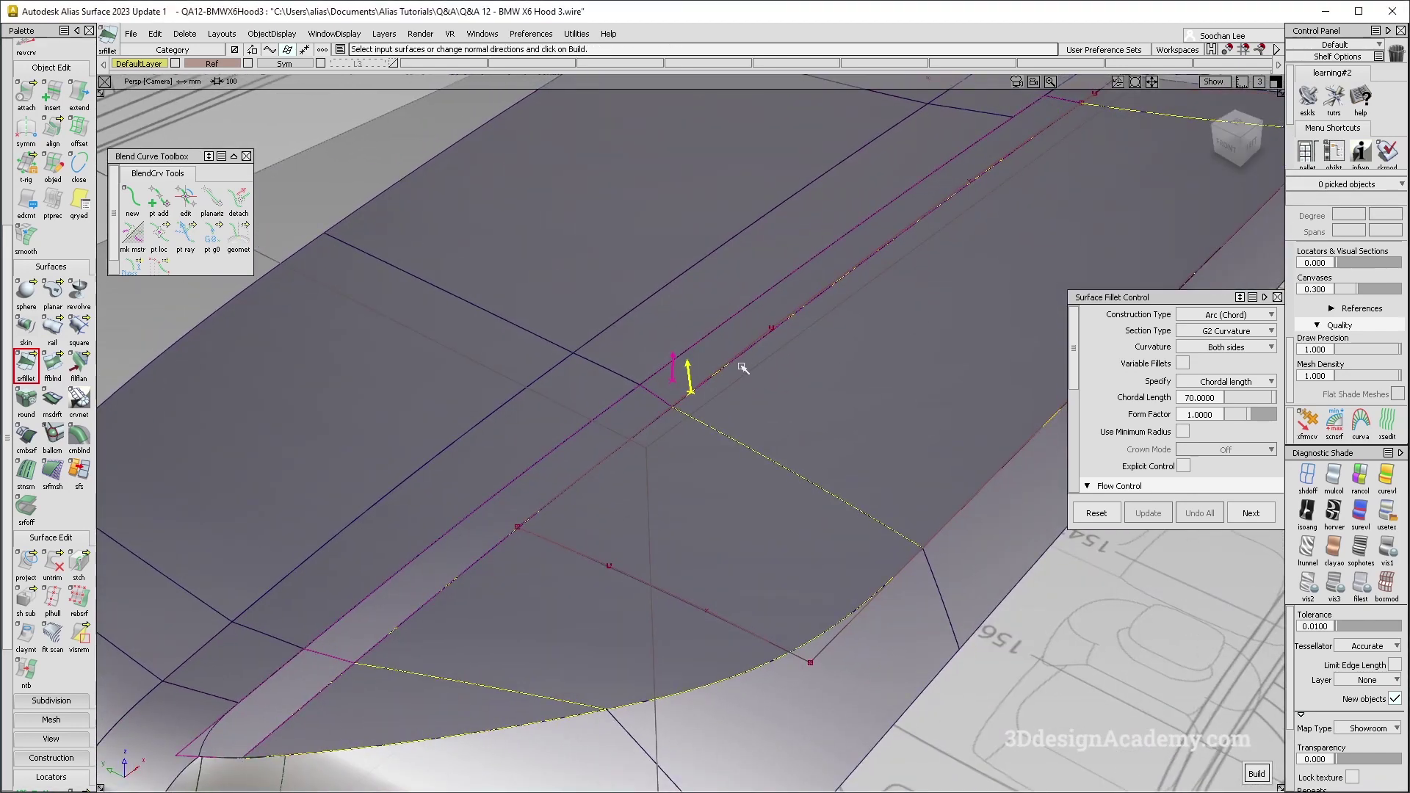
pyautogui.keyDown('alt'); pyautogui.keyDown('shift'); pyautogui.moveTo(885, 269); pyautogui.dragTo(743, 387, button='middle'); pyautogui.keyUp('shift'); pyautogui.keyUp('alt')
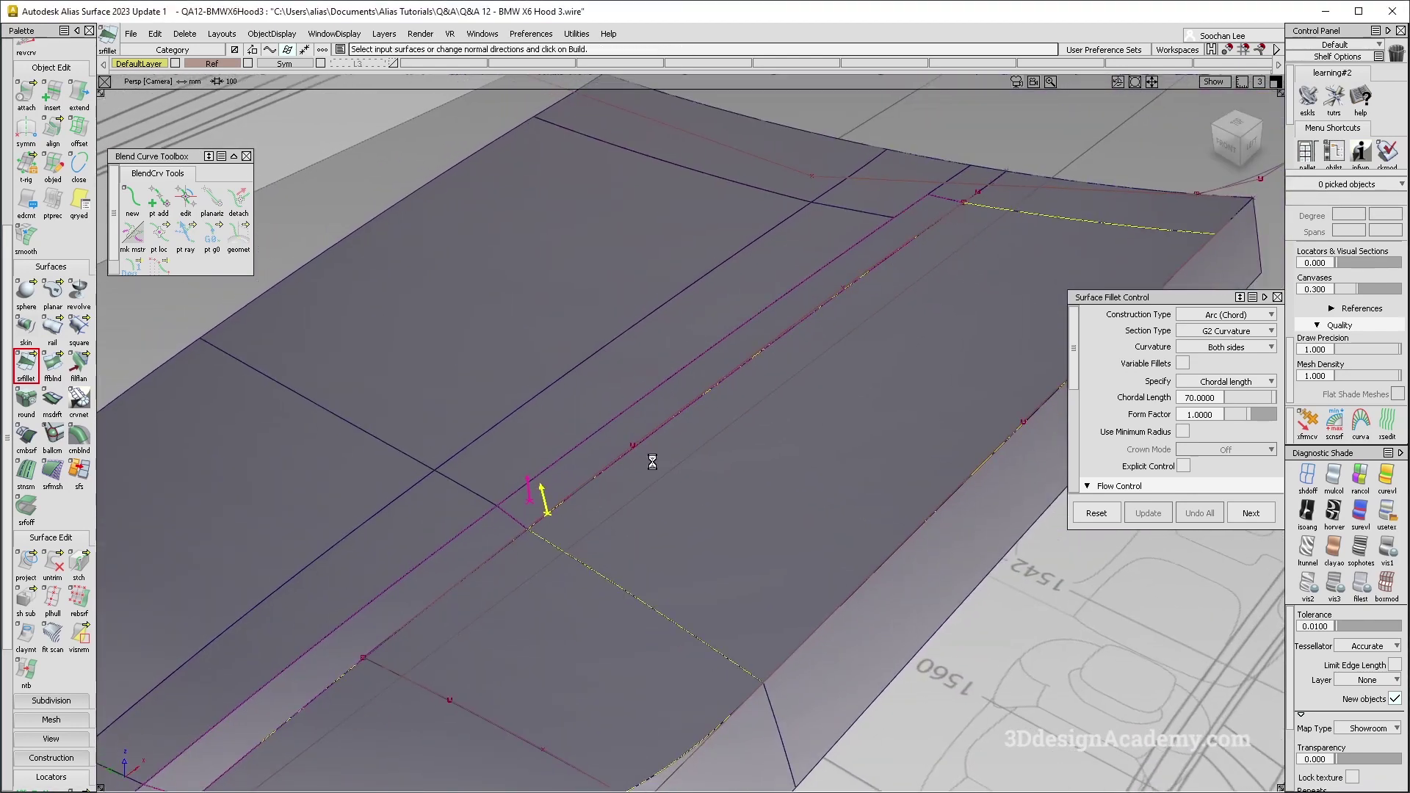
pyautogui.keyDown('alt'); pyautogui.keyDown('shift'); pyautogui.moveTo(501, 599); pyautogui.dragTo(711, 448, button='middle'); pyautogui.keyUp('shift'); pyautogui.keyUp('alt')
pyautogui.keyDown('alt'); pyautogui.keyDown('shift'); pyautogui.moveTo(711, 448); pyautogui.dragTo(581, 544, button='right'); pyautogui.keyUp('shift'); pyautogui.keyUp('alt')
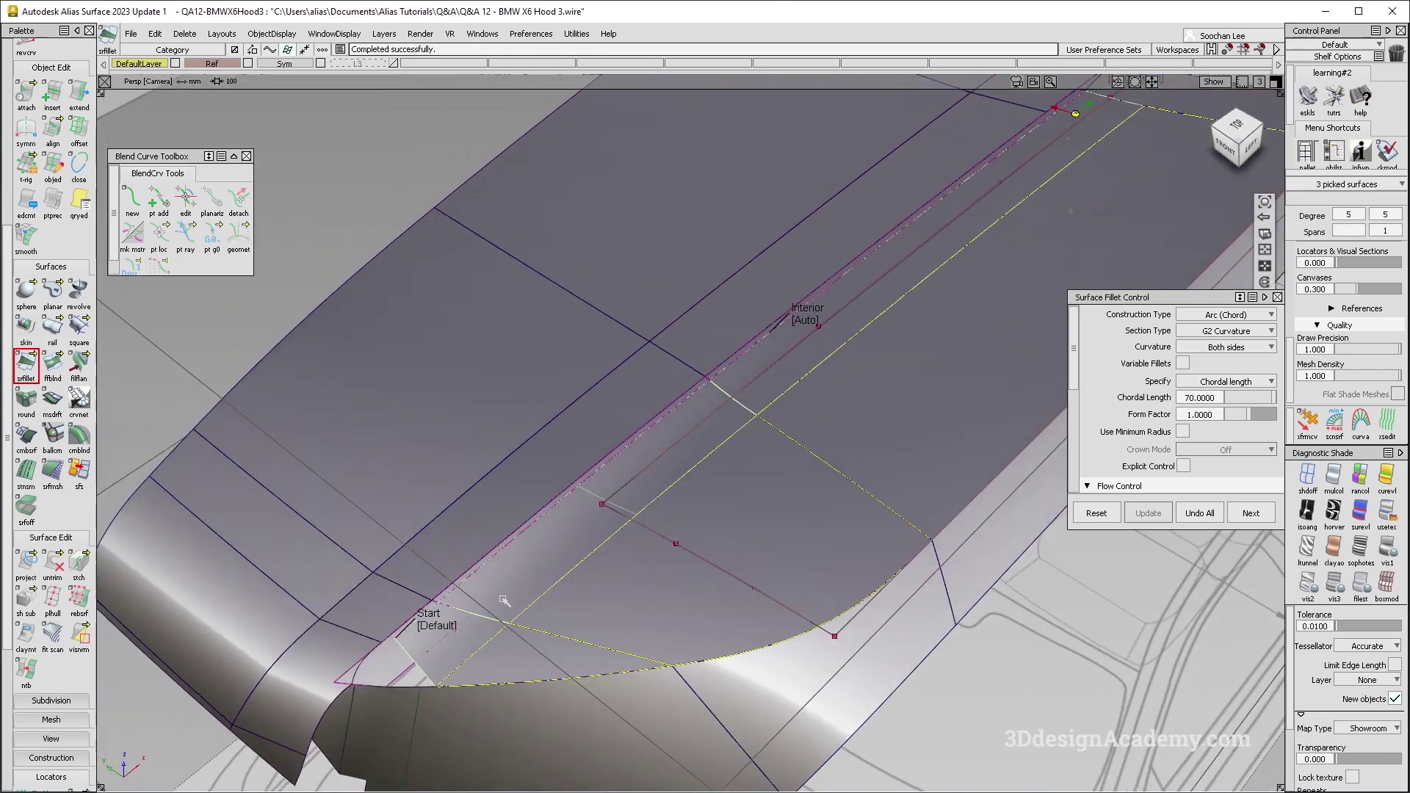
# - Set the start flow of the fillet to Edge align and rebuild it
pyautogui.keyDown('alt'); pyautogui.keyDown('shift'); pyautogui.moveTo(443, 656); pyautogui.dragTo(545, 620); pyautogui.keyUp('shift'); pyautogui.keyUp('alt')
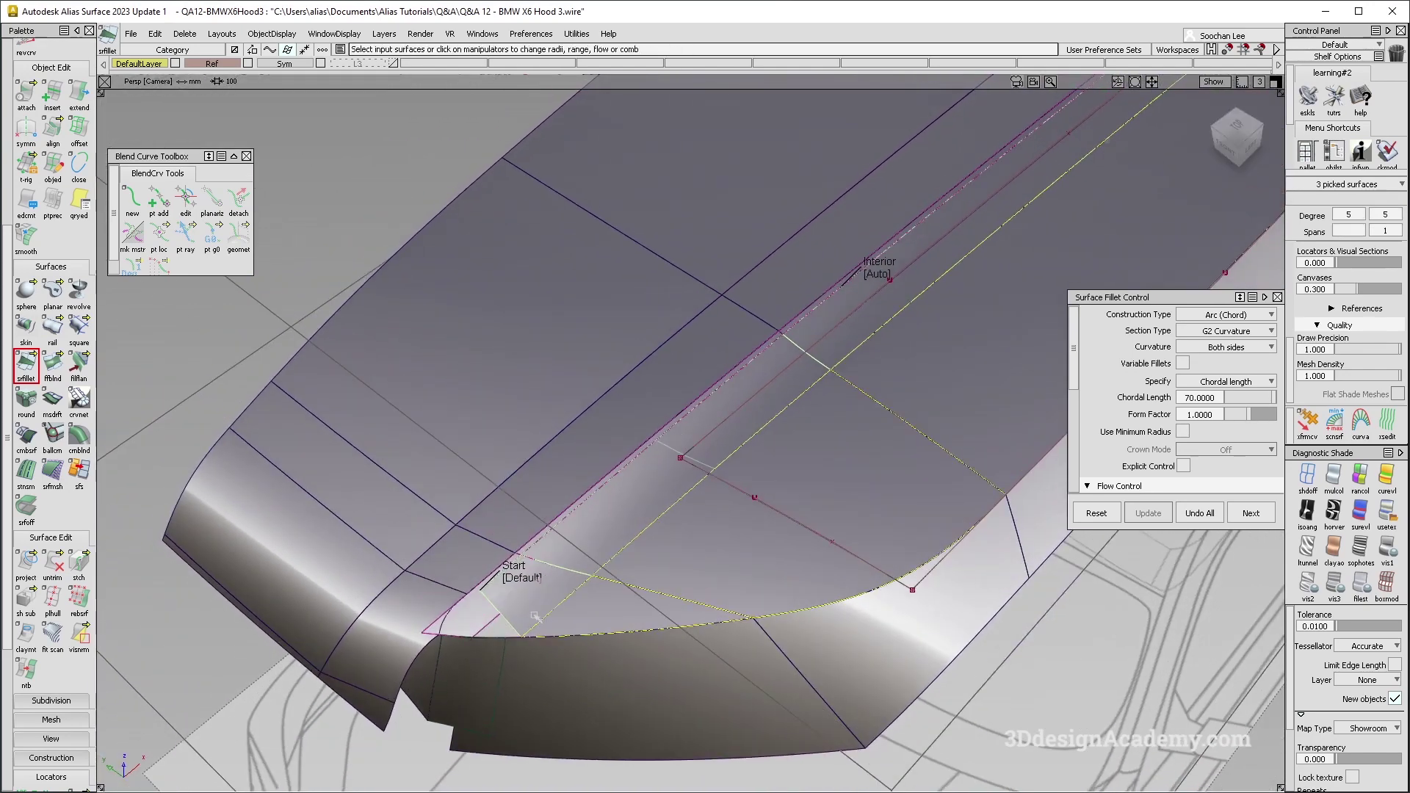
pyautogui.click(531, 583)
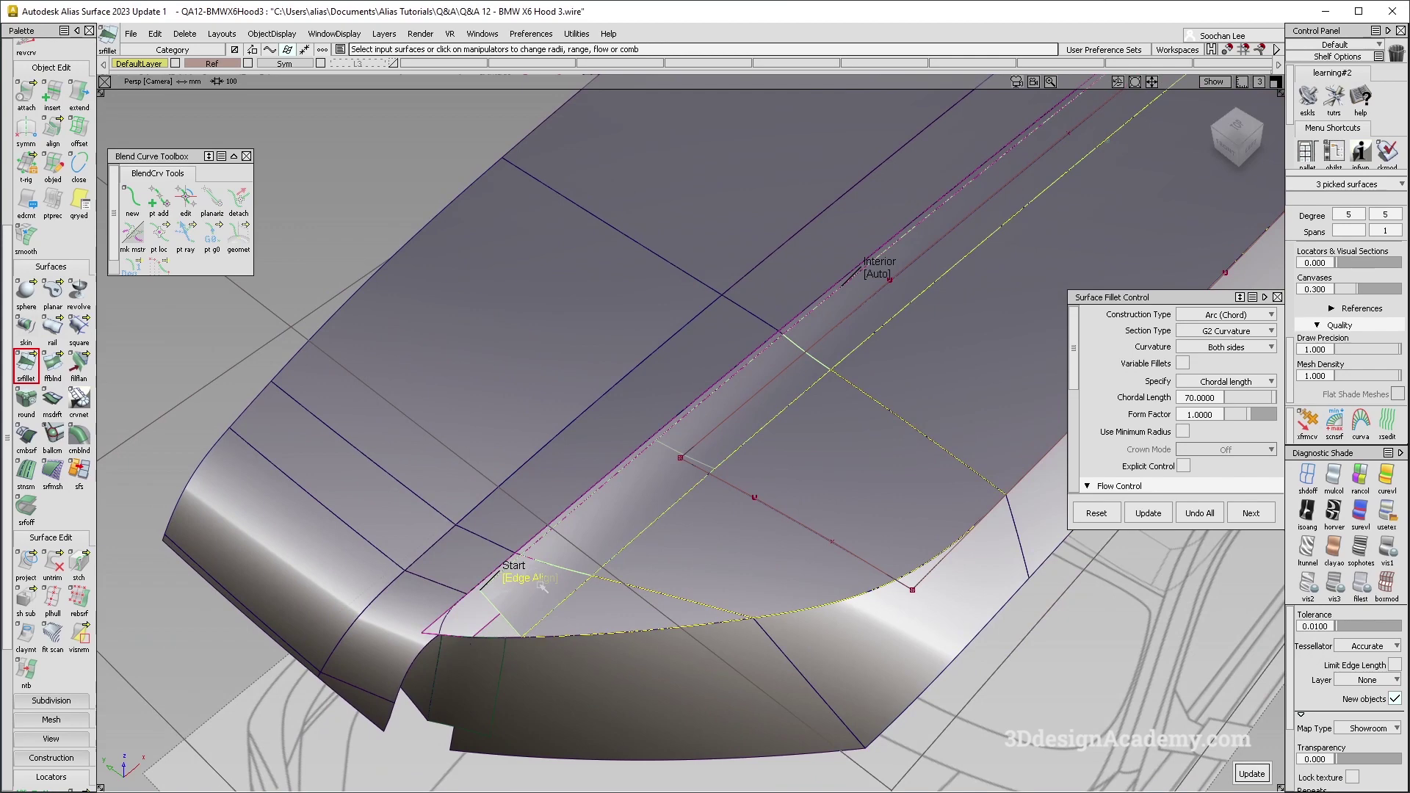
pyautogui.keyDown('alt'); pyautogui.keyDown('shift'); pyautogui.moveTo(746, 526); pyautogui.dragTo(654, 540); pyautogui.keyUp('shift'); pyautogui.keyUp('alt')
pyautogui.keyDown('alt'); pyautogui.keyDown('shift'); pyautogui.moveTo(561, 572); pyautogui.dragTo(781, 474); pyautogui.keyUp('shift'); pyautogui.keyUp('alt')
# - Try building the fillet with Bezier Surfaces enabled, and turn the option back off
pyautogui.scroll(-2, 1166, 428)
pyautogui.click(1183, 425)
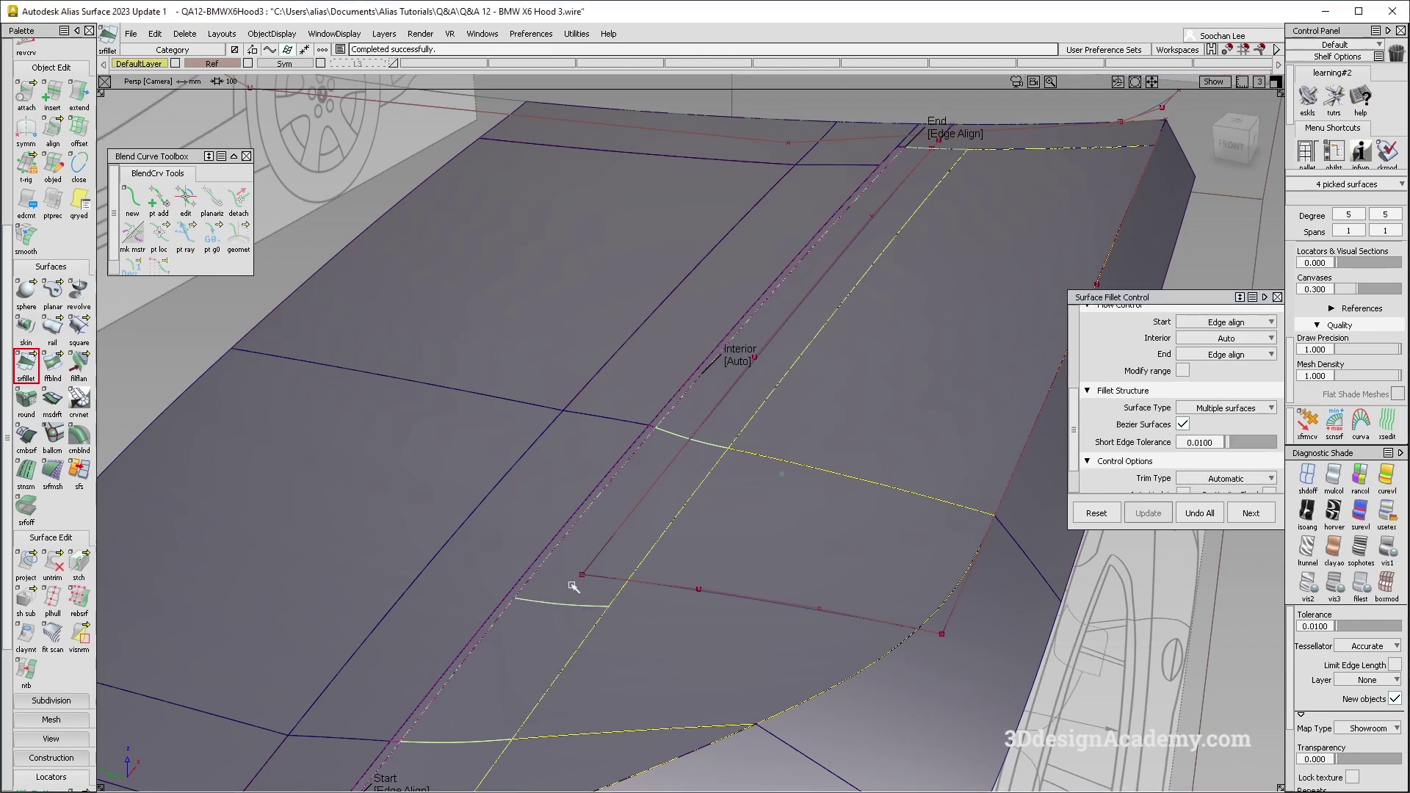
pyautogui.moveTo(536, 611)
pyautogui.keyDown('alt'); pyautogui.keyDown('shift'); pyautogui.mouseDown()
pyautogui.moveTo(529, 582)
pyautogui.moveTo(796, 494)
pyautogui.moveTo(632, 478)
pyautogui.moveTo(829, 413)
pyautogui.moveTo(811, 404)
pyautogui.moveTo(852, 463)
pyautogui.moveTo(881, 440)
pyautogui.mouseUp(); pyautogui.keyUp('shift'); pyautogui.keyUp('alt')
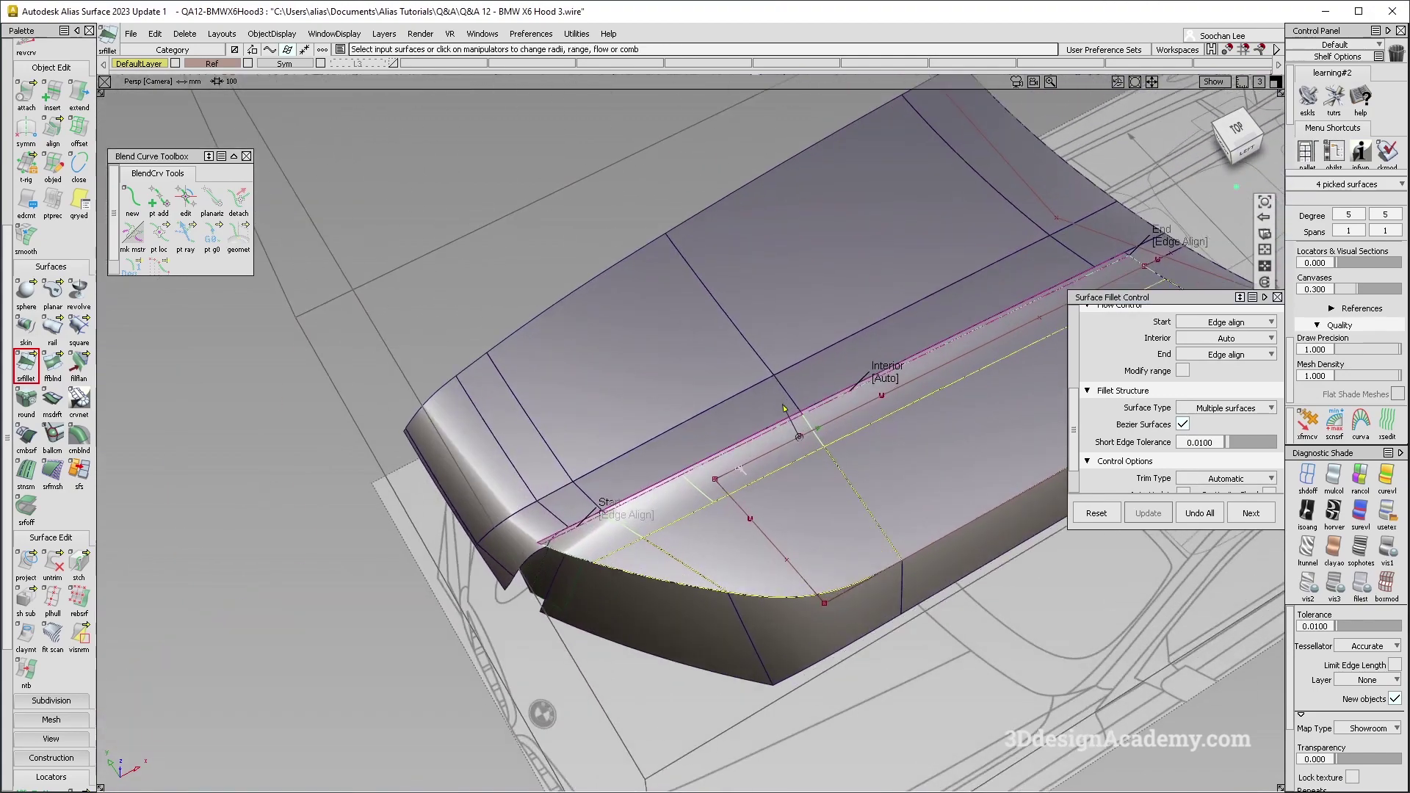
pyautogui.click(1183, 424)
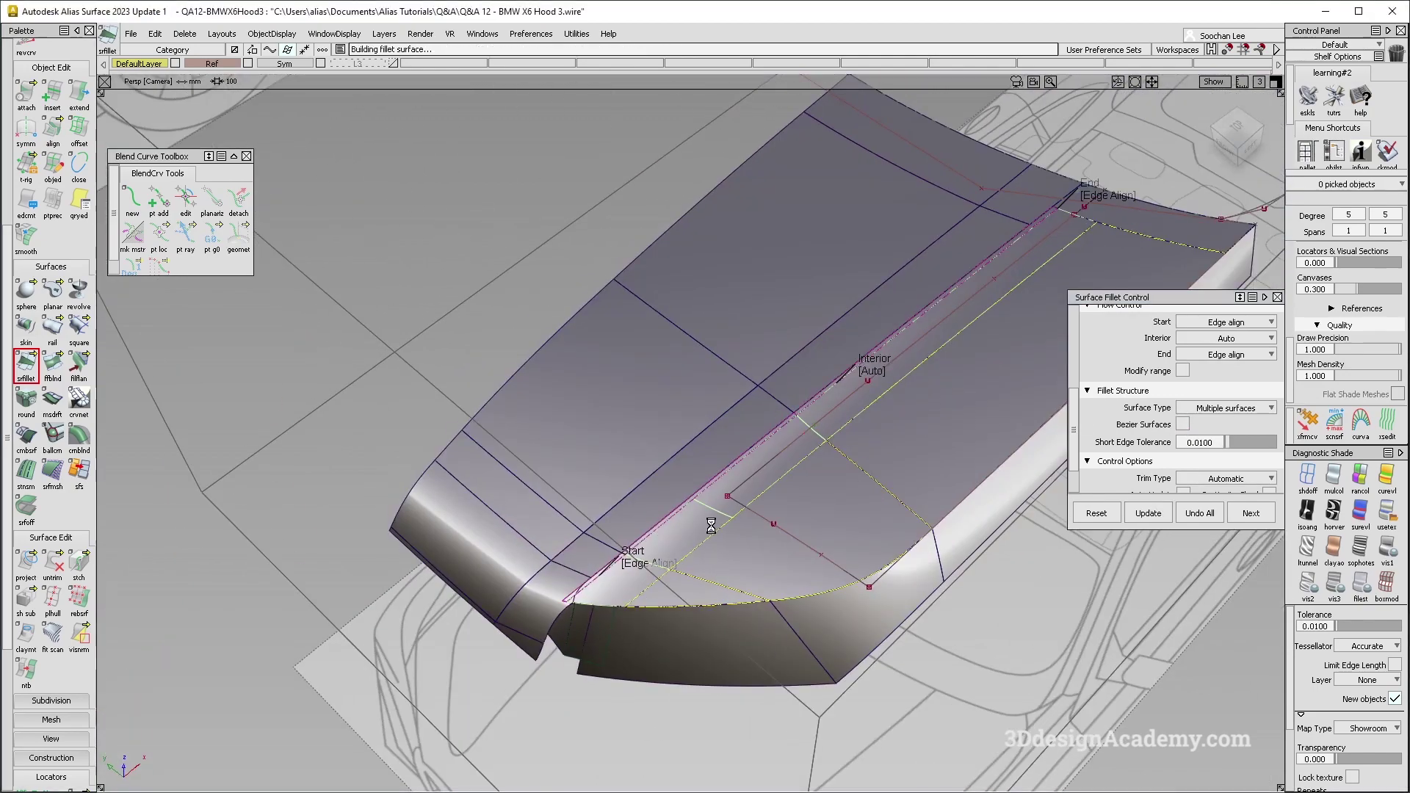
# - Examine the fillet's control mesh and highlights at the front edge and along the hood
pyautogui.keyDown('alt'); pyautogui.keyDown('shift'); pyautogui.moveTo(661, 558); pyautogui.dragTo(805, 470); pyautogui.keyUp('shift'); pyautogui.keyUp('alt')
pyautogui.keyDown('alt'); pyautogui.keyDown('shift'); pyautogui.moveTo(644, 593); pyautogui.dragTo(788, 499); pyautogui.keyUp('shift'); pyautogui.keyUp('alt')
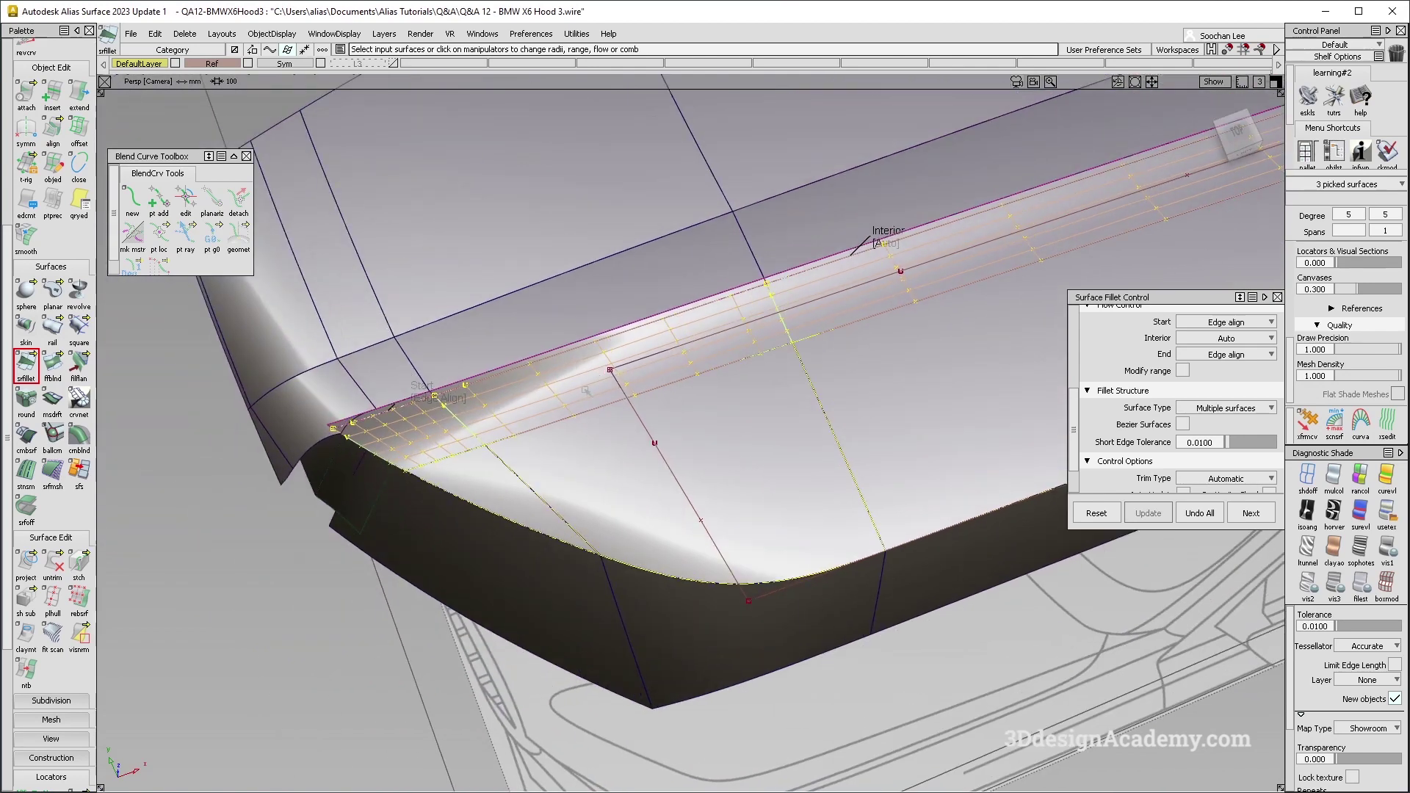
pyautogui.keyDown('alt'); pyautogui.keyDown('shift'); pyautogui.moveTo(764, 324); pyautogui.dragTo(783, 302); pyautogui.keyUp('shift'); pyautogui.keyUp('alt')
pyautogui.keyDown('alt'); pyautogui.keyDown('shift'); pyautogui.moveTo(242, 520); pyautogui.dragTo(646, 439); pyautogui.keyUp('shift'); pyautogui.keyUp('alt')
pyautogui.hotkey('shift', 'alt')
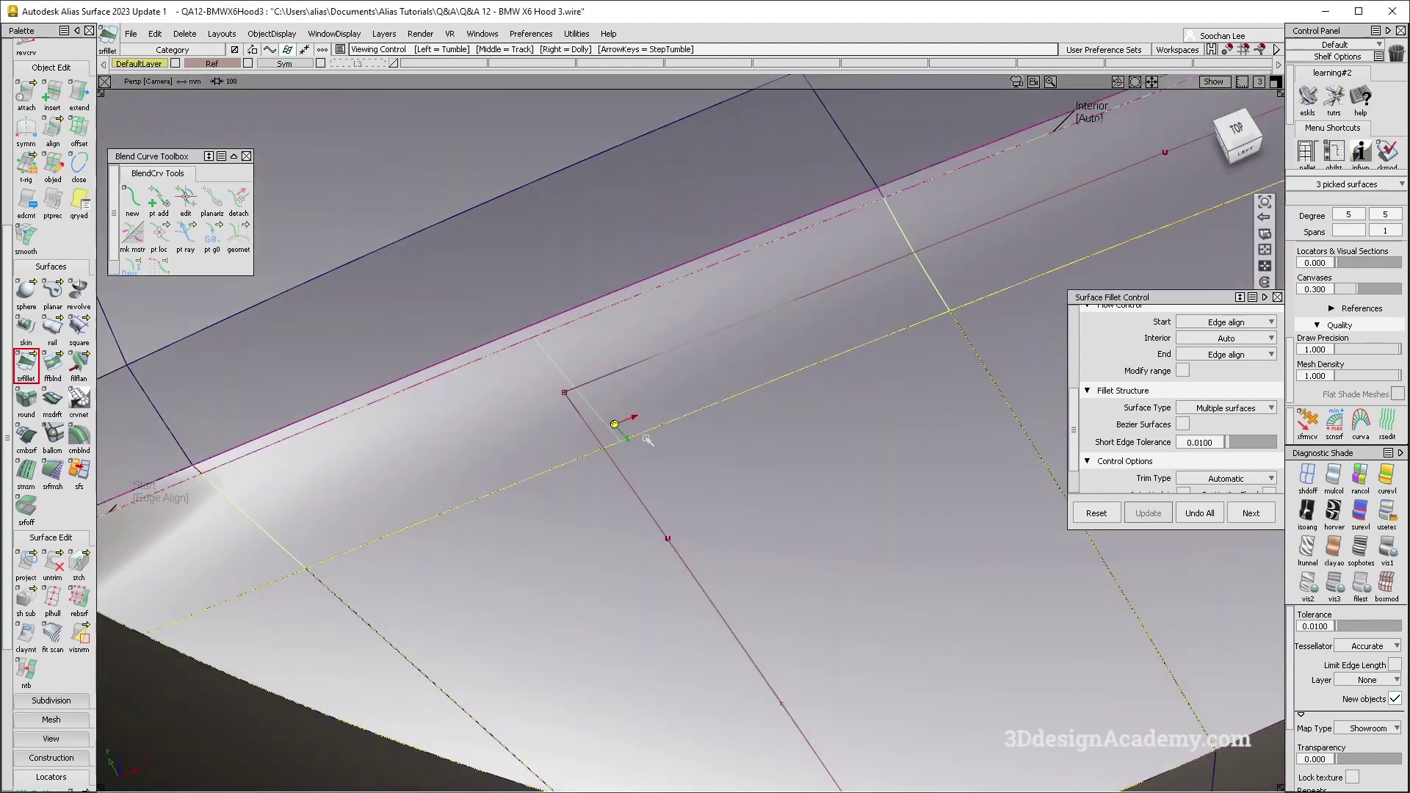
pyautogui.keyDown('alt'); pyautogui.keyDown('shift'); pyautogui.moveTo(744, 397); pyautogui.dragTo(793, 368, button='right'); pyautogui.keyUp('shift'); pyautogui.keyUp('alt')
pyautogui.keyDown('alt'); pyautogui.keyDown('shift'); pyautogui.moveTo(793, 367); pyautogui.dragTo(940, 240); pyautogui.keyUp('shift'); pyautogui.keyUp('alt')
pyautogui.scroll(5, 921, 242)
pyautogui.scroll(-5, 919, 242)
pyautogui.keyDown('ctrl'); pyautogui.keyDown('shift'); pyautogui.moveTo(824, 327); pyautogui.dragTo(613, 389); pyautogui.keyUp('shift'); pyautogui.keyUp('ctrl')
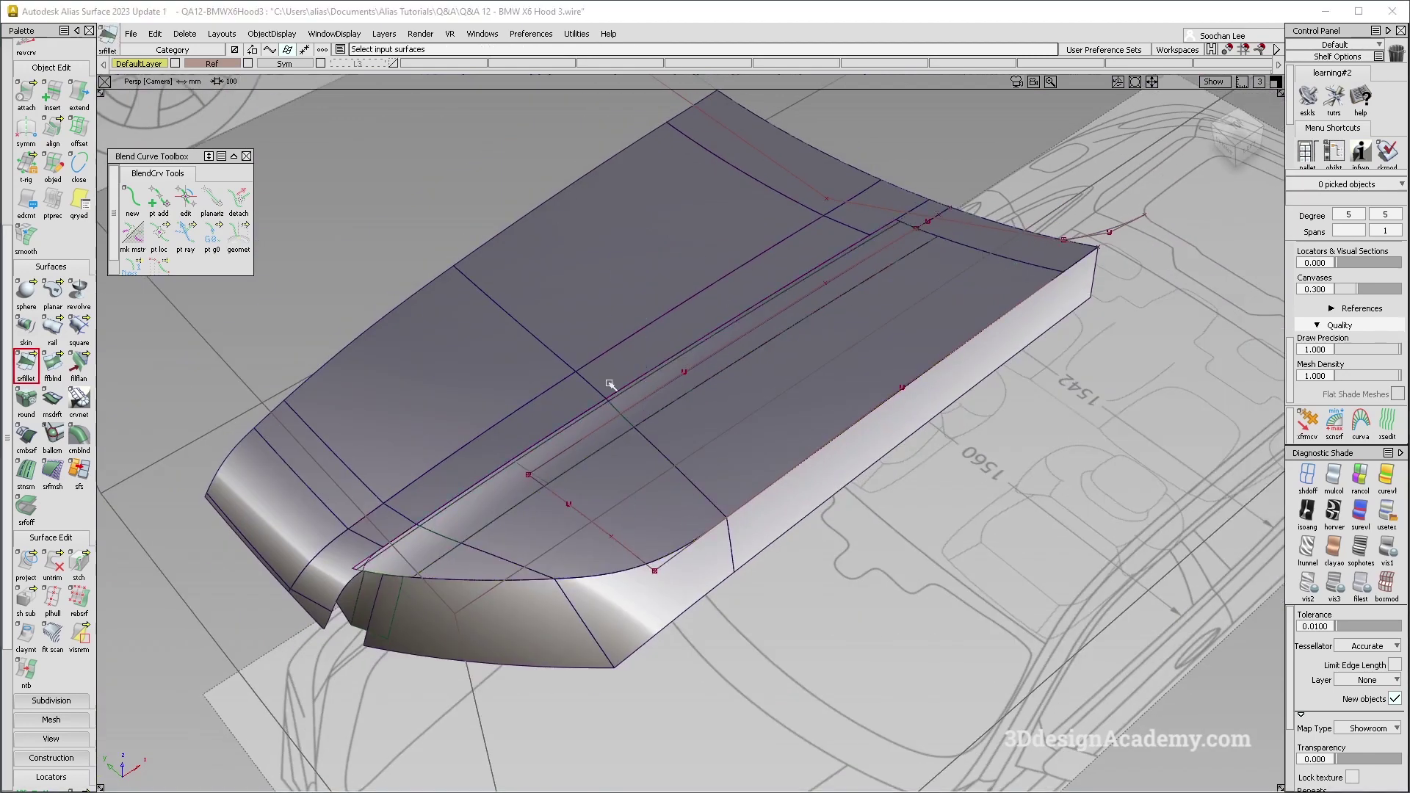
# - Remove the construction history from the hood surfaces, including the new fillet
pyautogui.moveTo(813, 220); pyautogui.dragTo(306, 473)
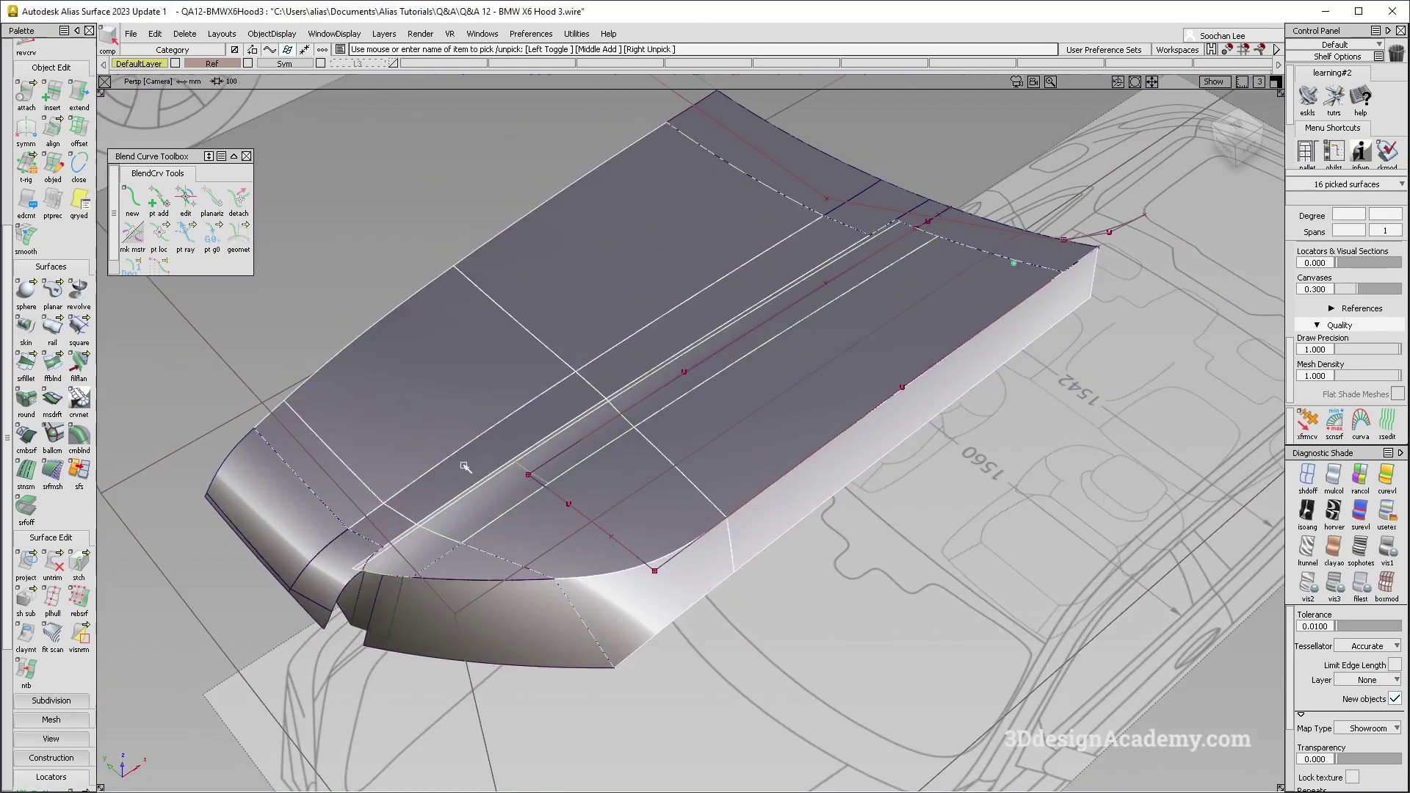
pyautogui.click(184, 33)
pyautogui.click(213, 82)
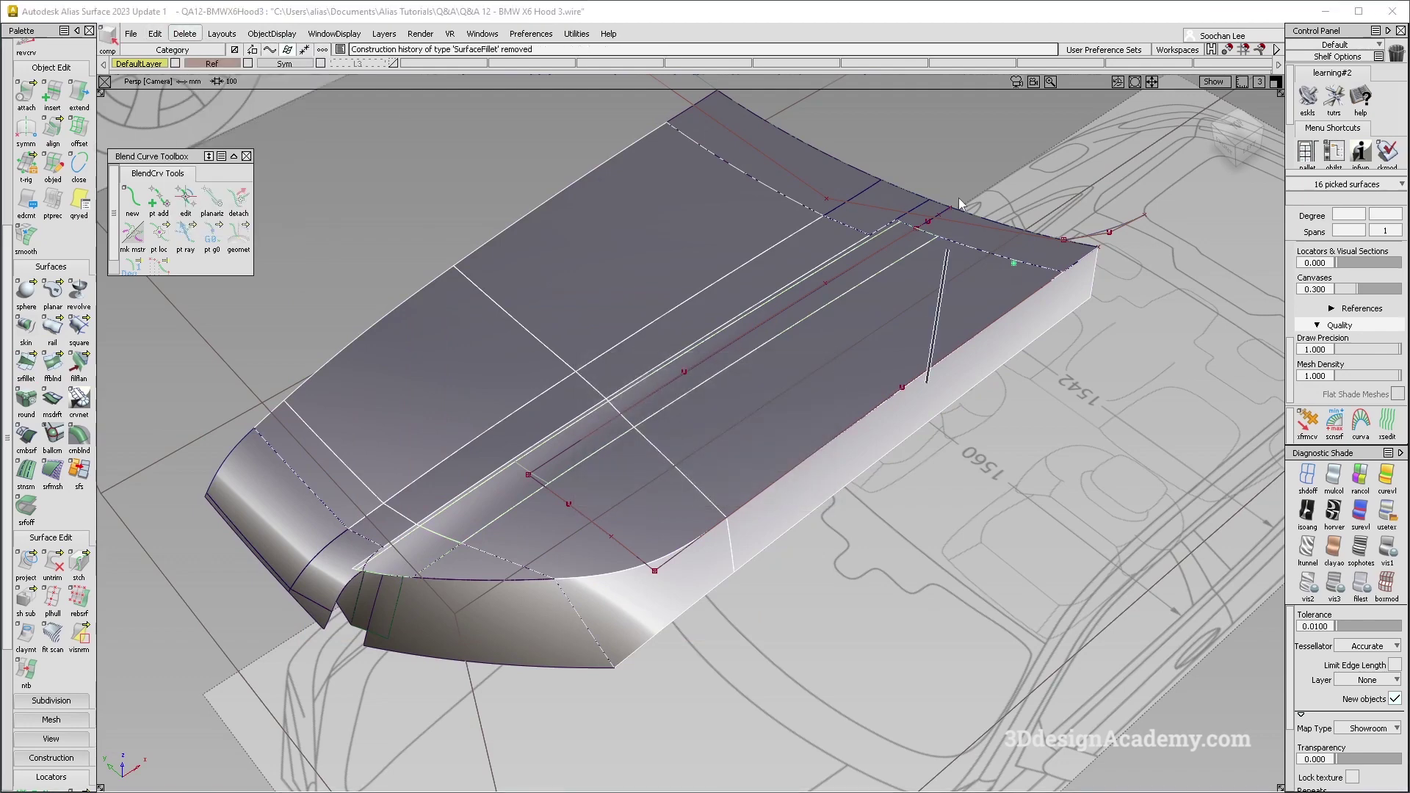
# - In the top view, extend the rear end of the fillet past the hood's rear edge
pyautogui.scroll(5, 826, 351)
pyautogui.press('F5')
pyautogui.keyDown('alt'); pyautogui.keyDown('shift'); pyautogui.moveTo(765, 525); pyautogui.dragTo(728, 327, button='middle'); pyautogui.keyUp('shift'); pyautogui.keyUp('alt')
pyautogui.keyDown('ctrl'); pyautogui.keyDown('shift'); pyautogui.moveTo(703, 512); pyautogui.dragTo(628, 239); pyautogui.keyUp('shift'); pyautogui.keyUp('ctrl')
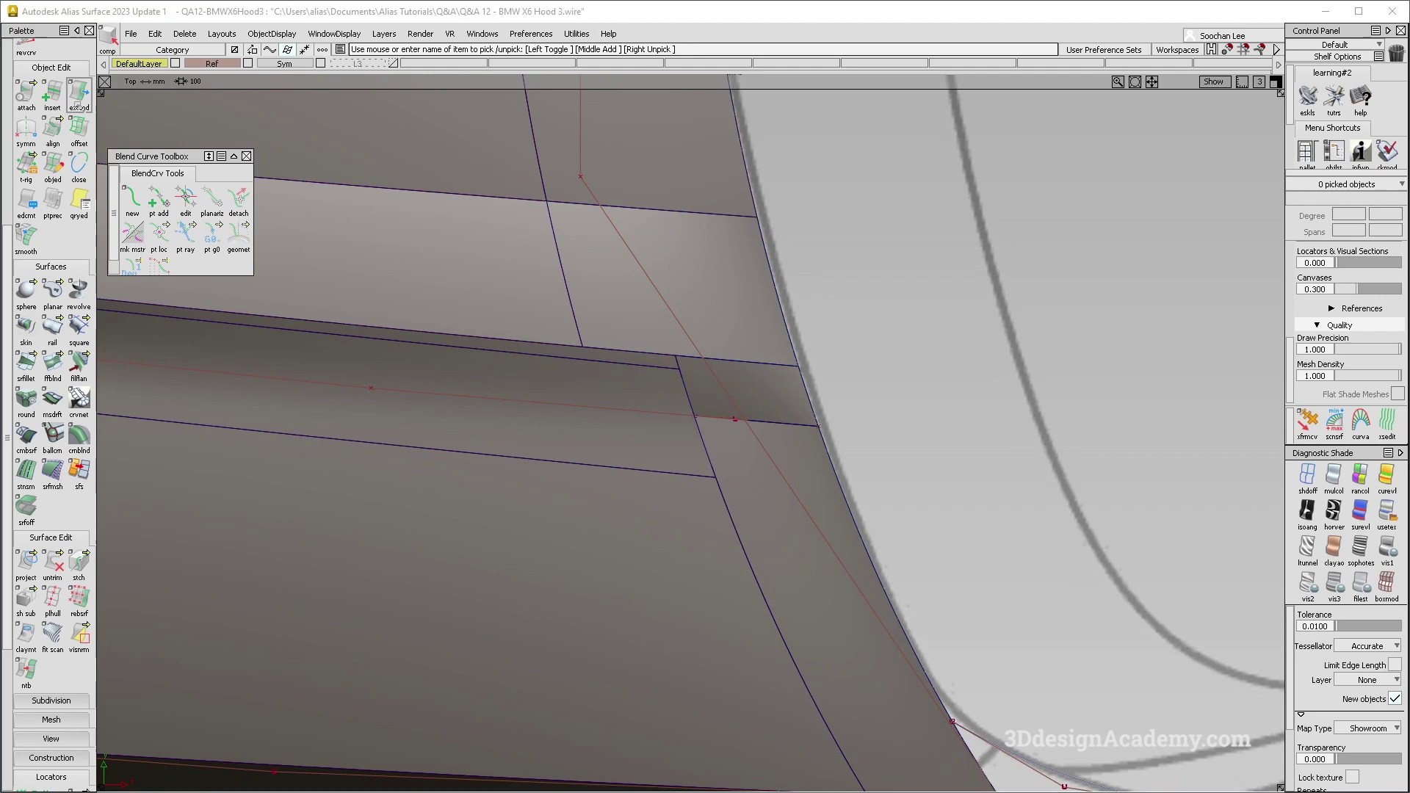
pyautogui.doubleClick(79, 94)
pyautogui.click(789, 486)
pyautogui.click(705, 404)
pyautogui.click(706, 403)
pyautogui.keyDown('ctrl'); pyautogui.keyDown('shift'); pyautogui.moveTo(841, 564); pyautogui.dragTo(842, 390); pyautogui.keyUp('shift'); pyautogui.keyUp('ctrl')
pyautogui.keyDown('alt'); pyautogui.keyDown('shift'); pyautogui.scroll(2, 785, 420); pyautogui.keyUp('shift'); pyautogui.keyUp('alt')
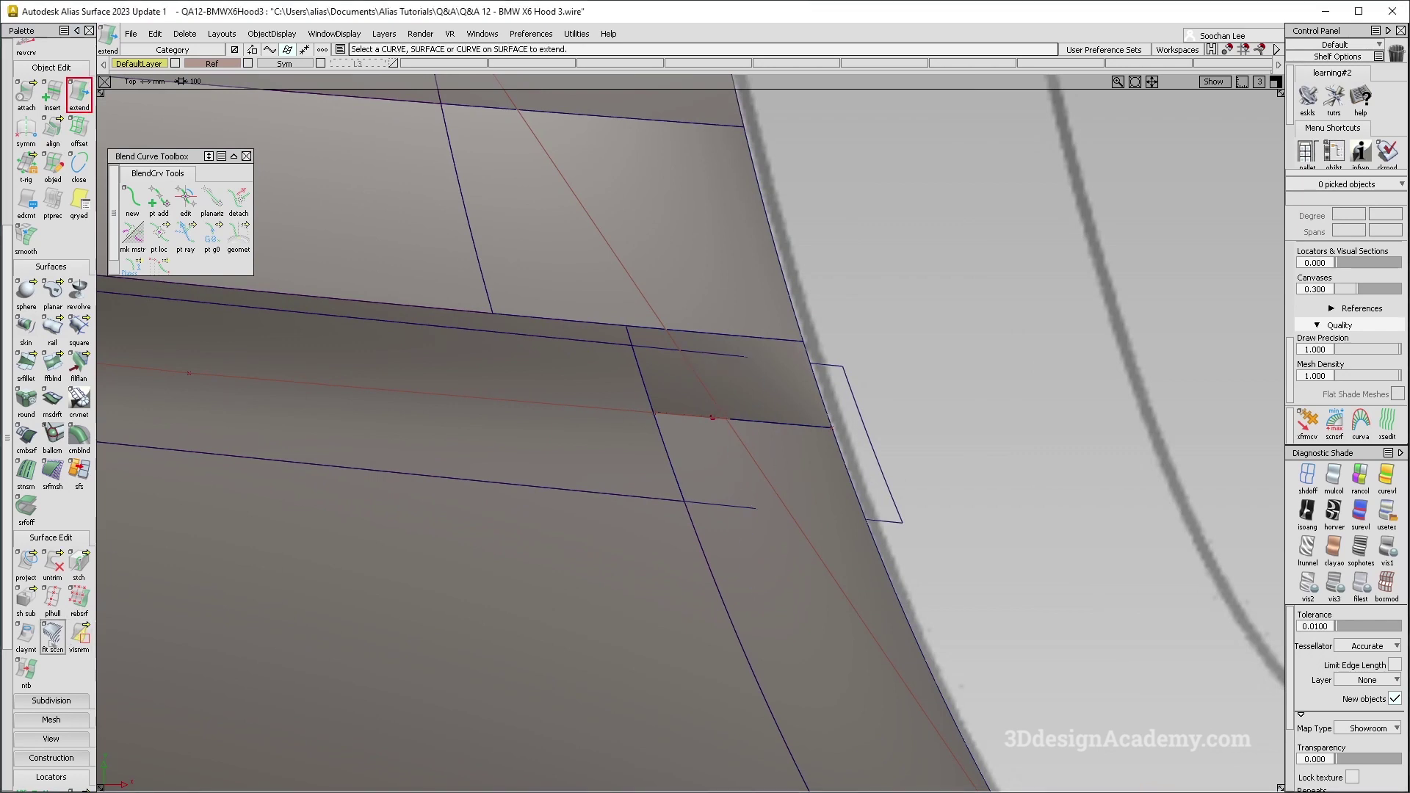
# - Project the extended fillet edges onto the rear corner patches as curves on surfaces, using the View vector
pyautogui.scroll(-3, 47, 606)
pyautogui.doubleClick(26, 470)
pyautogui.click(708, 504)
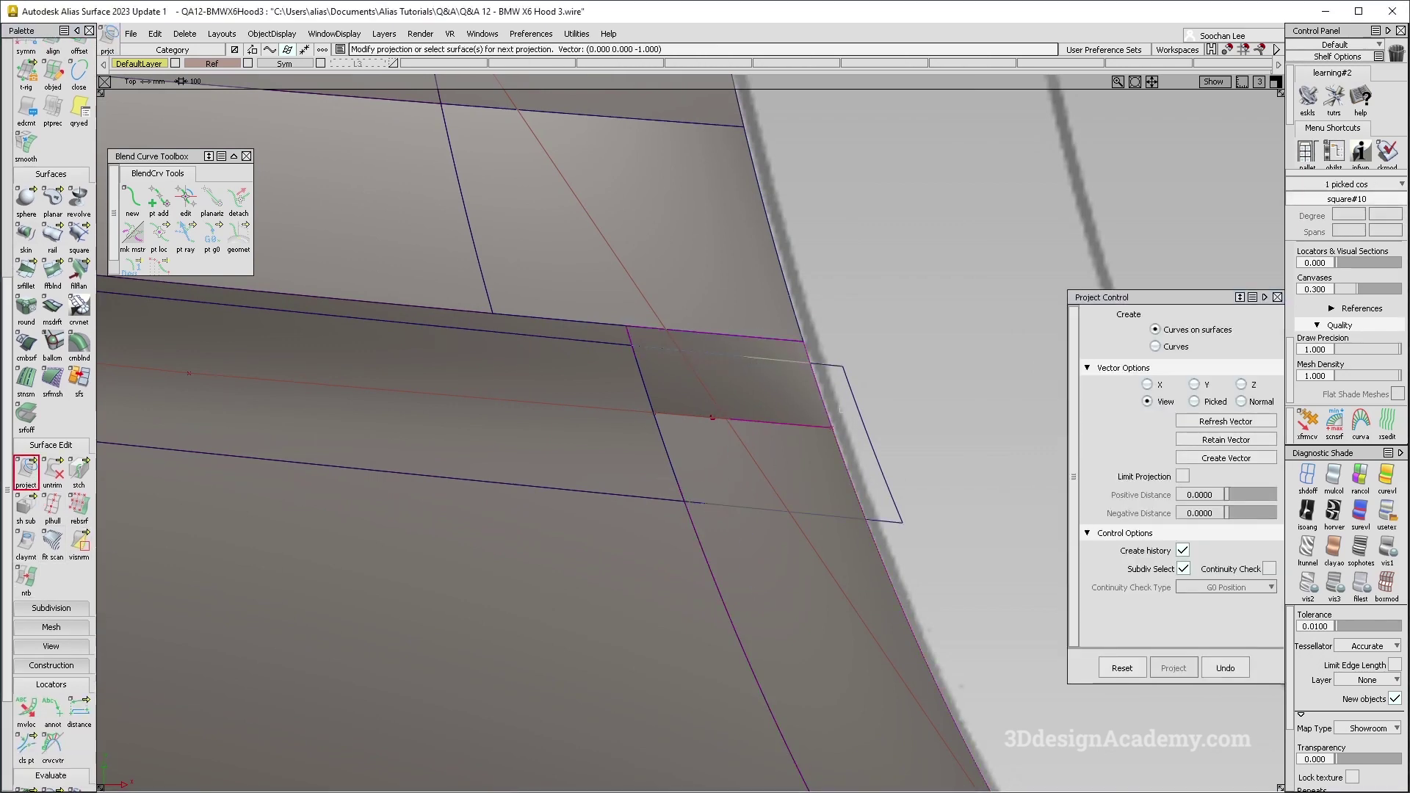
# - Delete the temporary extension surface beyond the hood's rear edge
pyautogui.keyDown('ctrl'); pyautogui.keyDown('shift'); pyautogui.moveTo(813, 372); pyautogui.dragTo(891, 355); pyautogui.keyUp('shift'); pyautogui.keyUp('ctrl')
pyautogui.click(850, 368)
pyautogui.press('Delete')
pyautogui.press('Return')
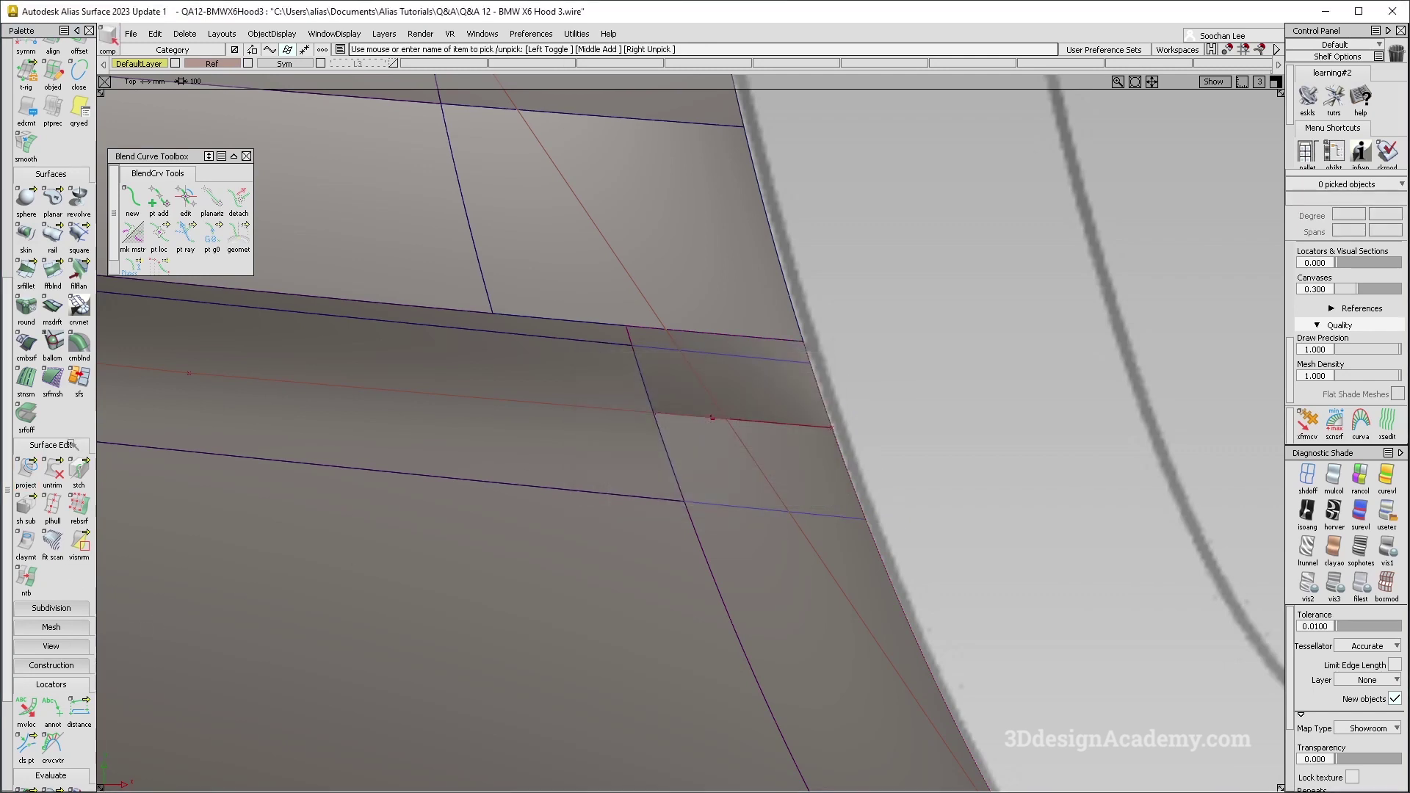
# - Trim away the areas of the rear corner patches that lie between the two projected curves
pyautogui.click(52, 470)
pyautogui.click(731, 564)
pyautogui.click(758, 461)
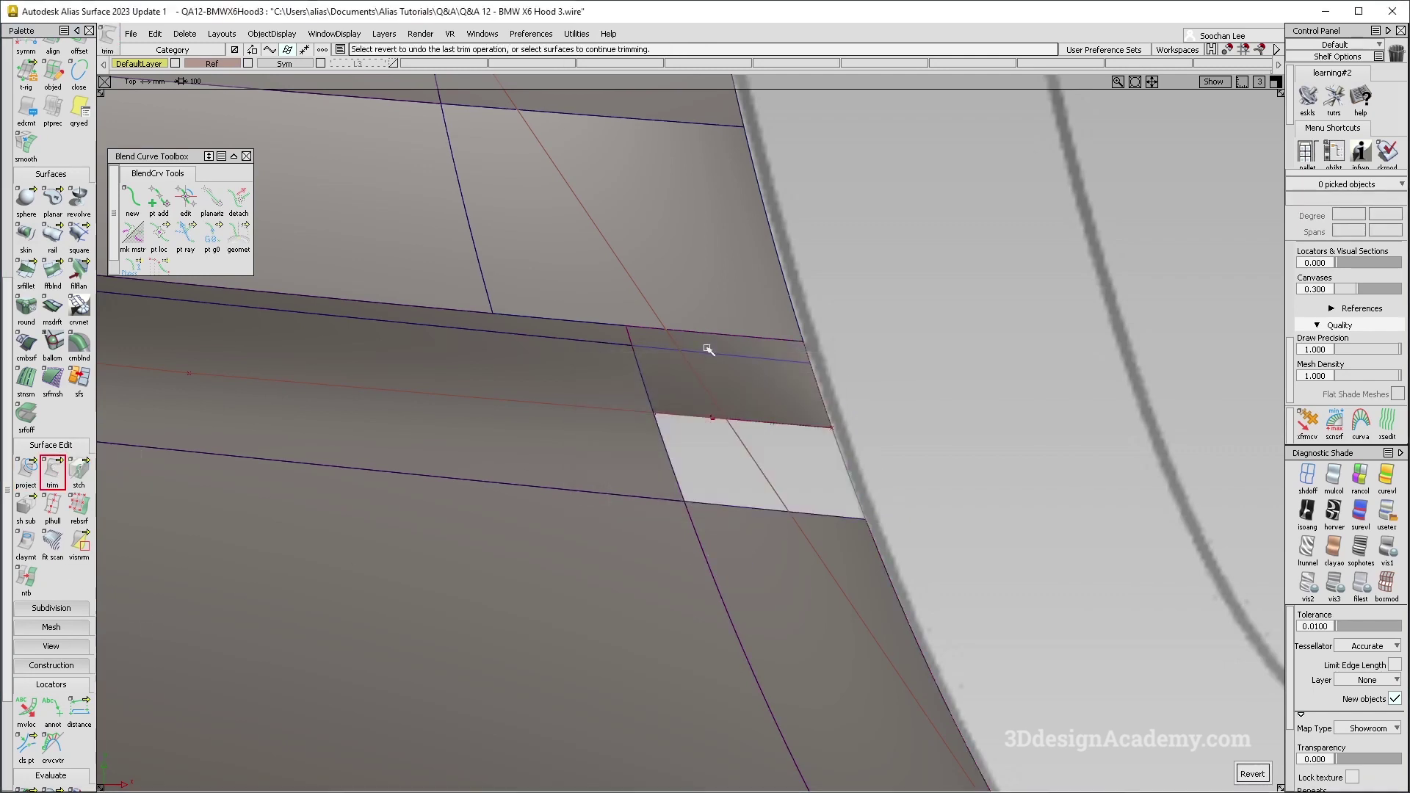
pyautogui.click(710, 350)
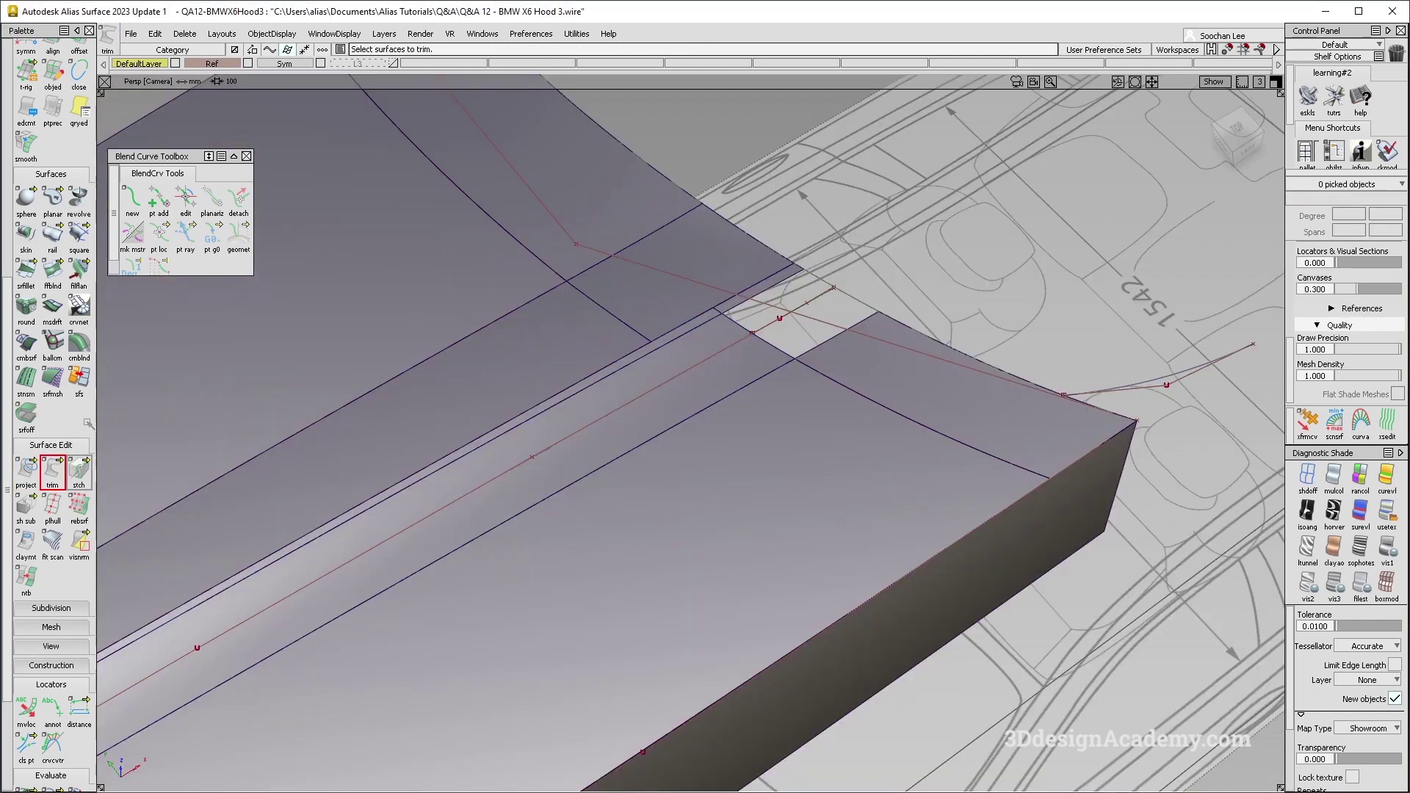
# - Fill the rear corner gap with a square surface, using G2 Curvature on boundaries 1 and 3 and Free on boundaries 2 and 4
pyautogui.click(79, 235)
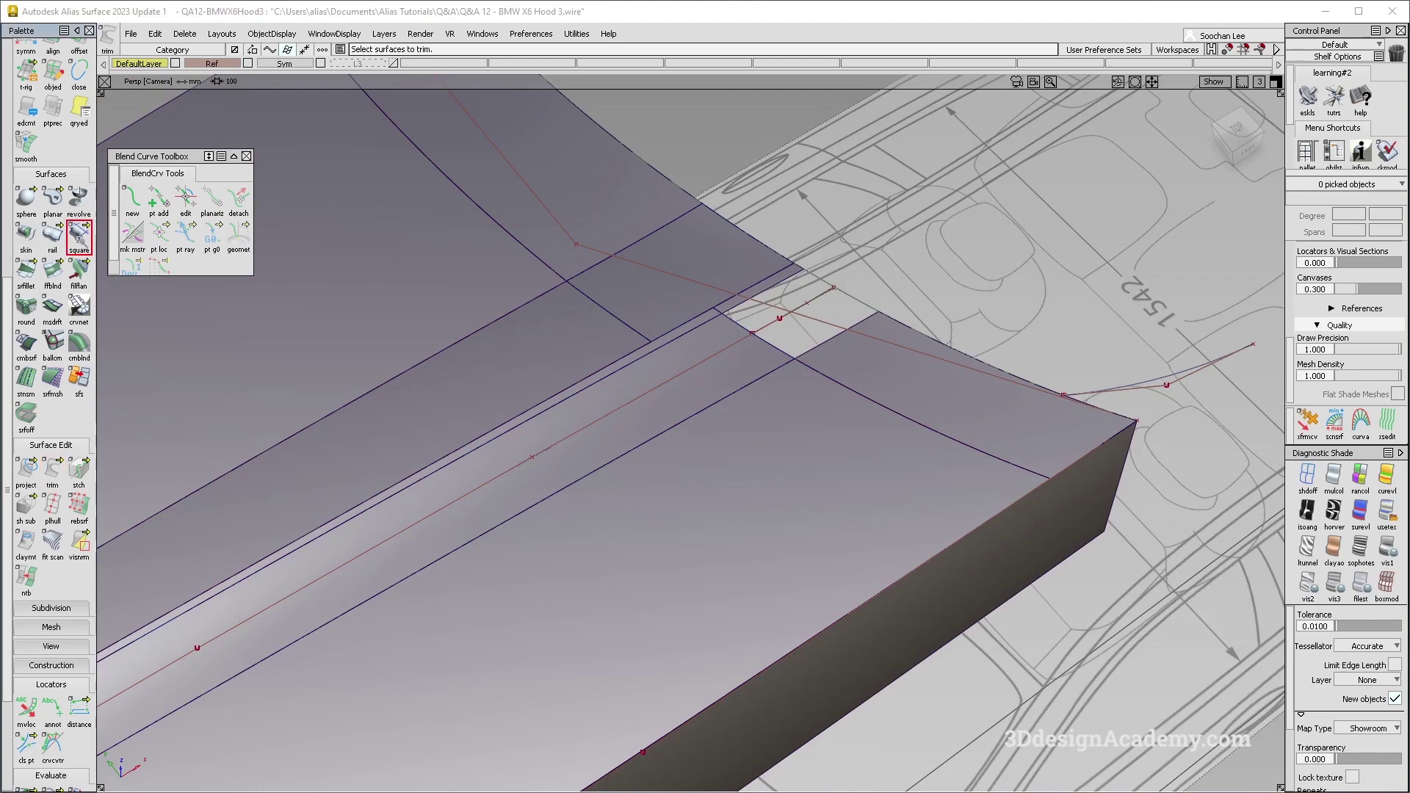
pyautogui.keyDown('alt'); pyautogui.keyDown('shift'); pyautogui.moveTo(813, 302); pyautogui.dragTo(809, 300); pyautogui.keyUp('shift'); pyautogui.keyUp('alt')
pyautogui.keyDown('alt'); pyautogui.keyDown('shift'); pyautogui.moveTo(809, 300); pyautogui.dragTo(691, 371, button='middle'); pyautogui.keyUp('shift'); pyautogui.keyUp('alt')
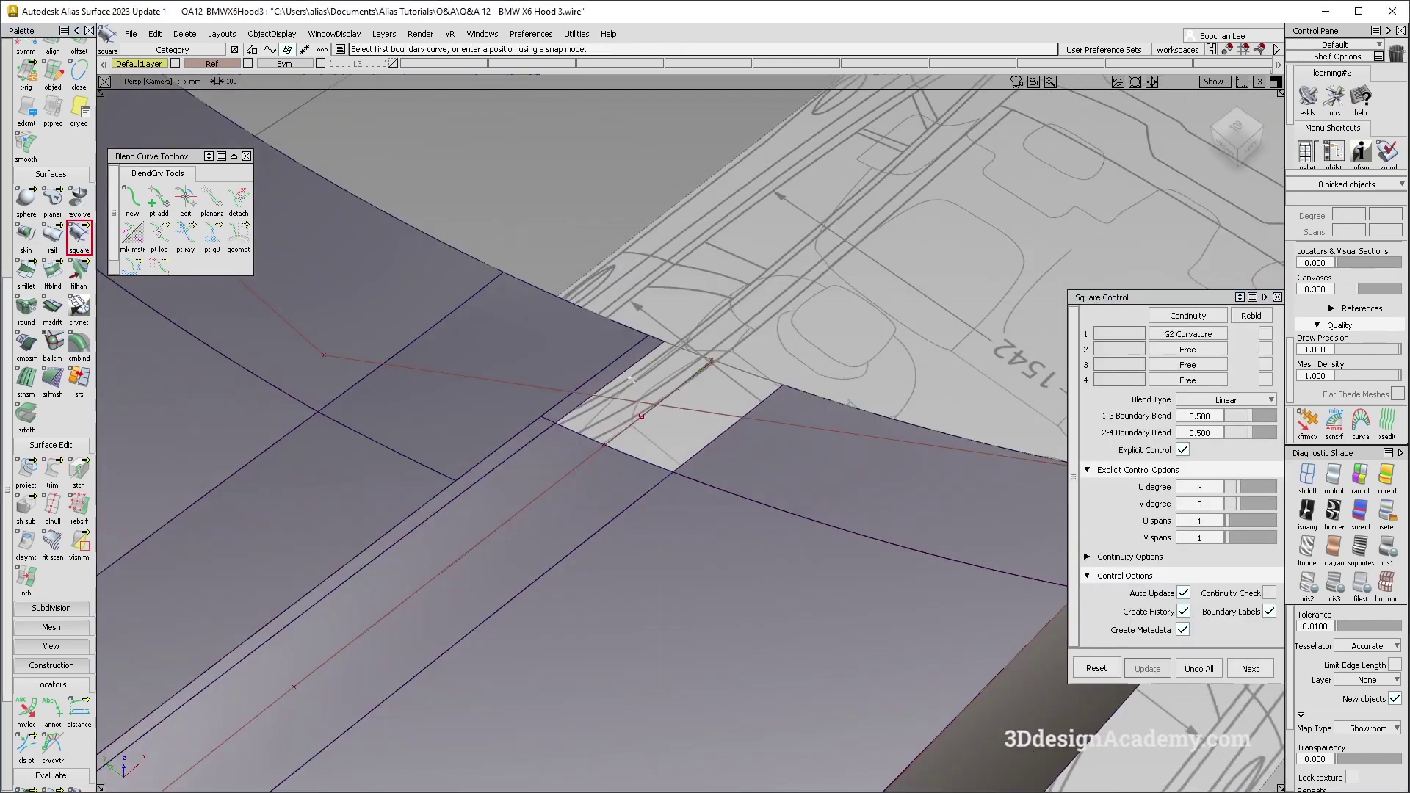
pyautogui.click(760, 406)
pyautogui.click(1195, 365)
pyautogui.click(1199, 433)
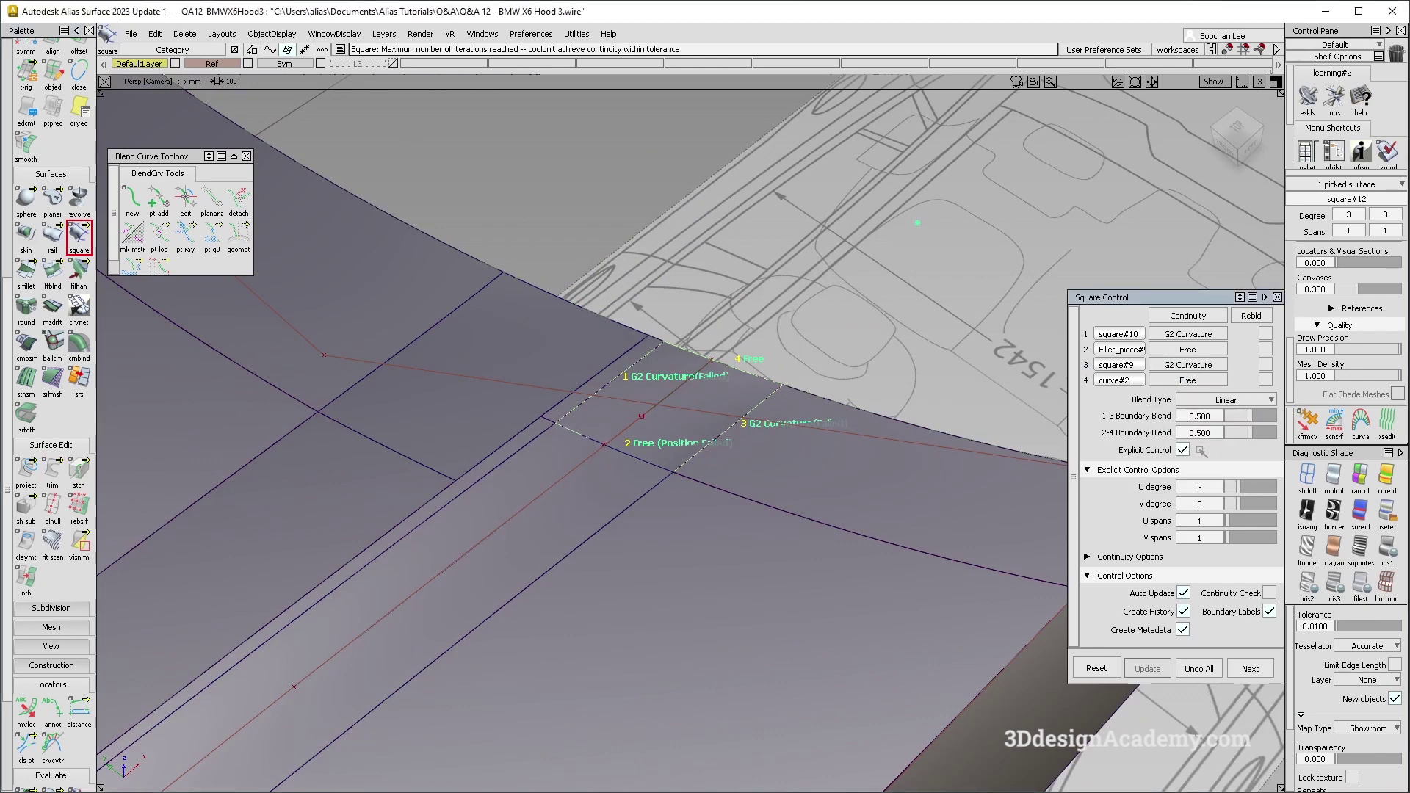
# - Raise the new corner patch's U and V degree to 5, keeping one span each way
pyautogui.keyDown('ctrl'); pyautogui.keyDown('shift'); pyautogui.moveTo(738, 468); pyautogui.dragTo(664, 412, button='right'); pyautogui.keyUp('shift'); pyautogui.keyUp('ctrl')
pyautogui.keyDown('alt'); pyautogui.keyDown('shift'); pyautogui.moveTo(664, 412); pyautogui.dragTo(623, 542); pyautogui.keyUp('shift'); pyautogui.keyUp('alt')
pyautogui.click(610, 525)
pyautogui.keyDown('ctrl'); pyautogui.keyDown('shift'); pyautogui.moveTo(512, 434); pyautogui.dragTo(598, 526, button='right'); pyautogui.keyUp('shift'); pyautogui.keyUp('ctrl')
pyautogui.keyDown('alt'); pyautogui.keyDown('shift'); pyautogui.moveTo(614, 500); pyautogui.dragTo(690, 449); pyautogui.keyUp('shift'); pyautogui.keyUp('alt')
pyautogui.keyDown('ctrl'); pyautogui.keyDown('shift'); pyautogui.moveTo(655, 560); pyautogui.dragTo(666, 463); pyautogui.keyUp('shift'); pyautogui.keyUp('ctrl')
pyautogui.click(670, 429)
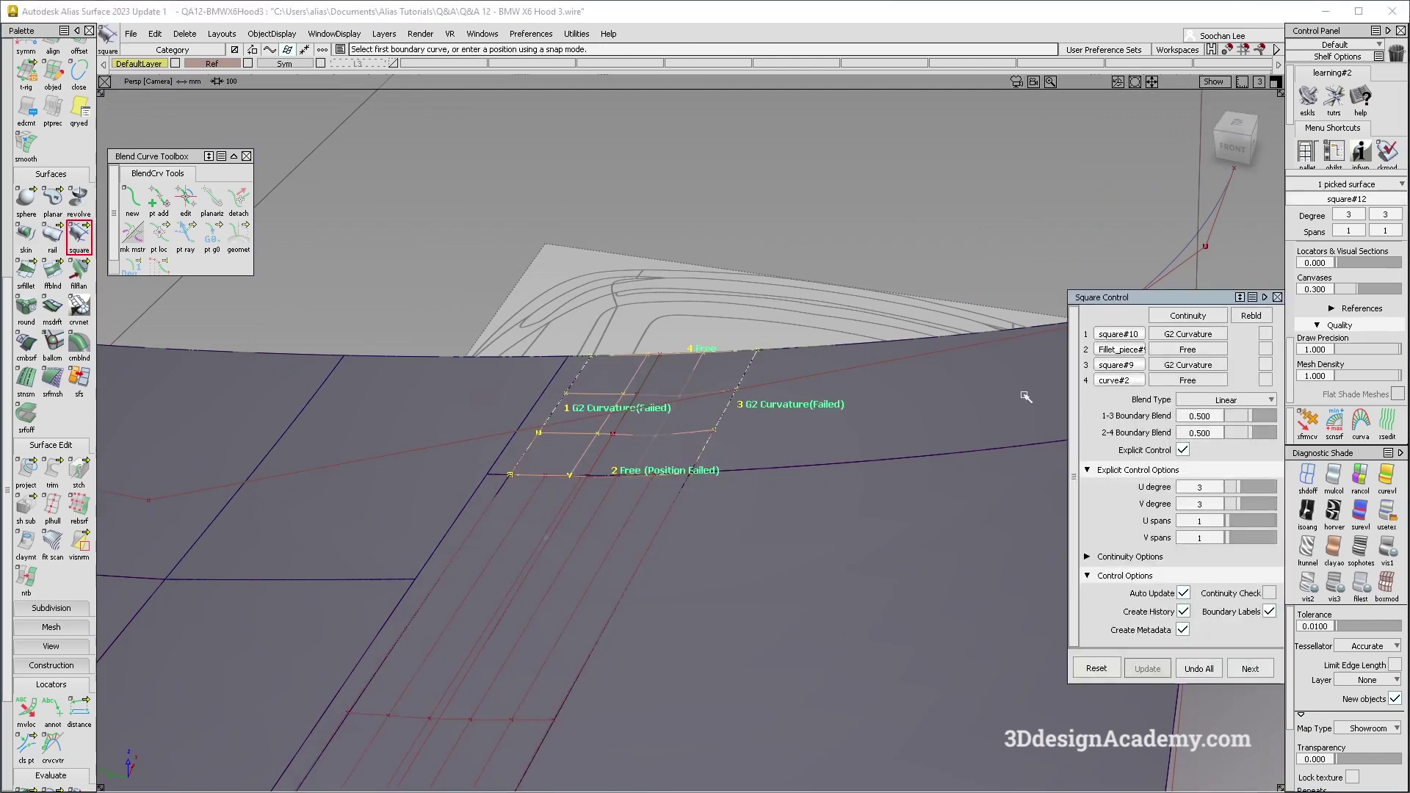
pyautogui.keyDown('alt'); pyautogui.keyDown('shift'); pyautogui.moveTo(649, 443); pyautogui.dragTo(773, 439); pyautogui.keyUp('shift'); pyautogui.keyUp('alt')
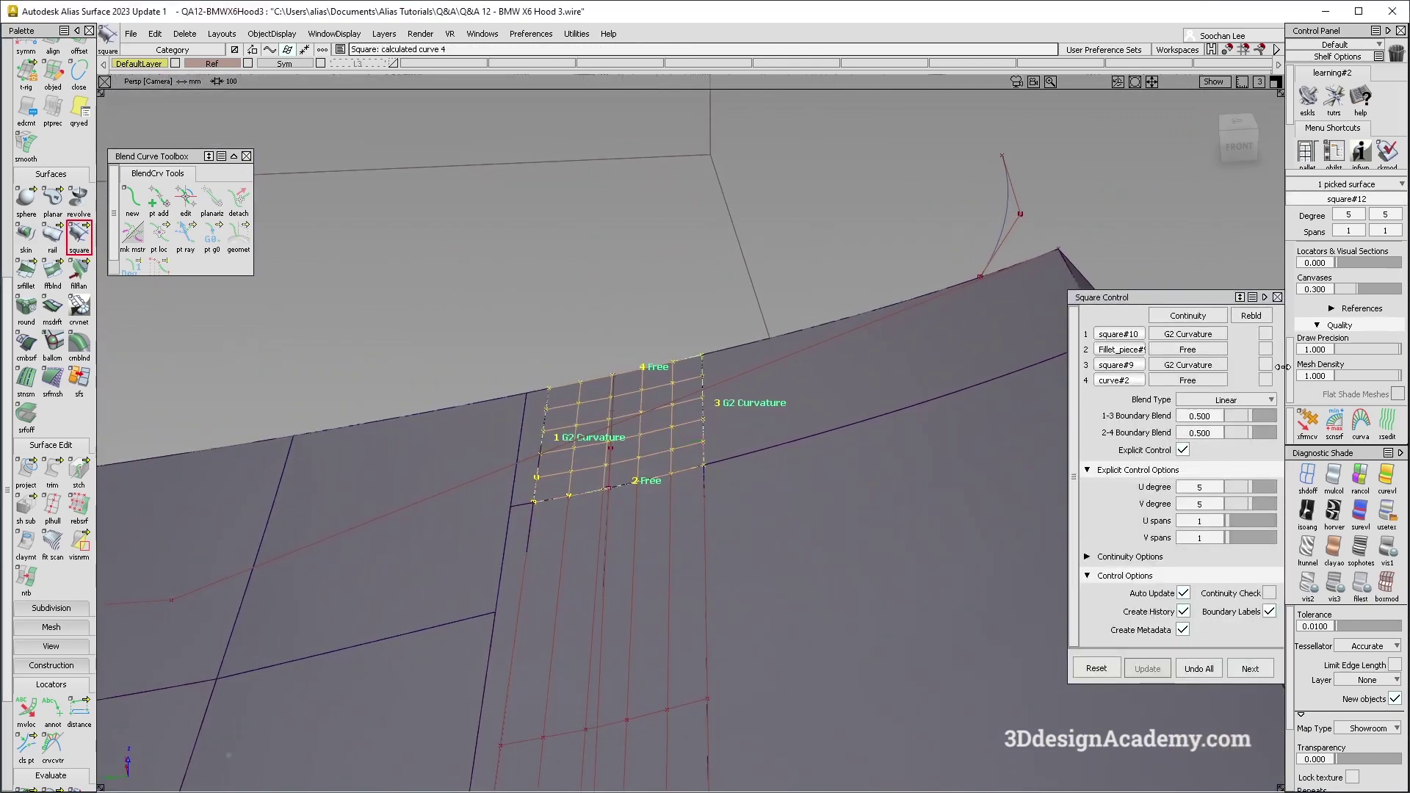
# - Set the corner patch's boundary 2 along the fillet end to G2 Curvature
pyautogui.click(1210, 346)
pyautogui.click(1203, 418)
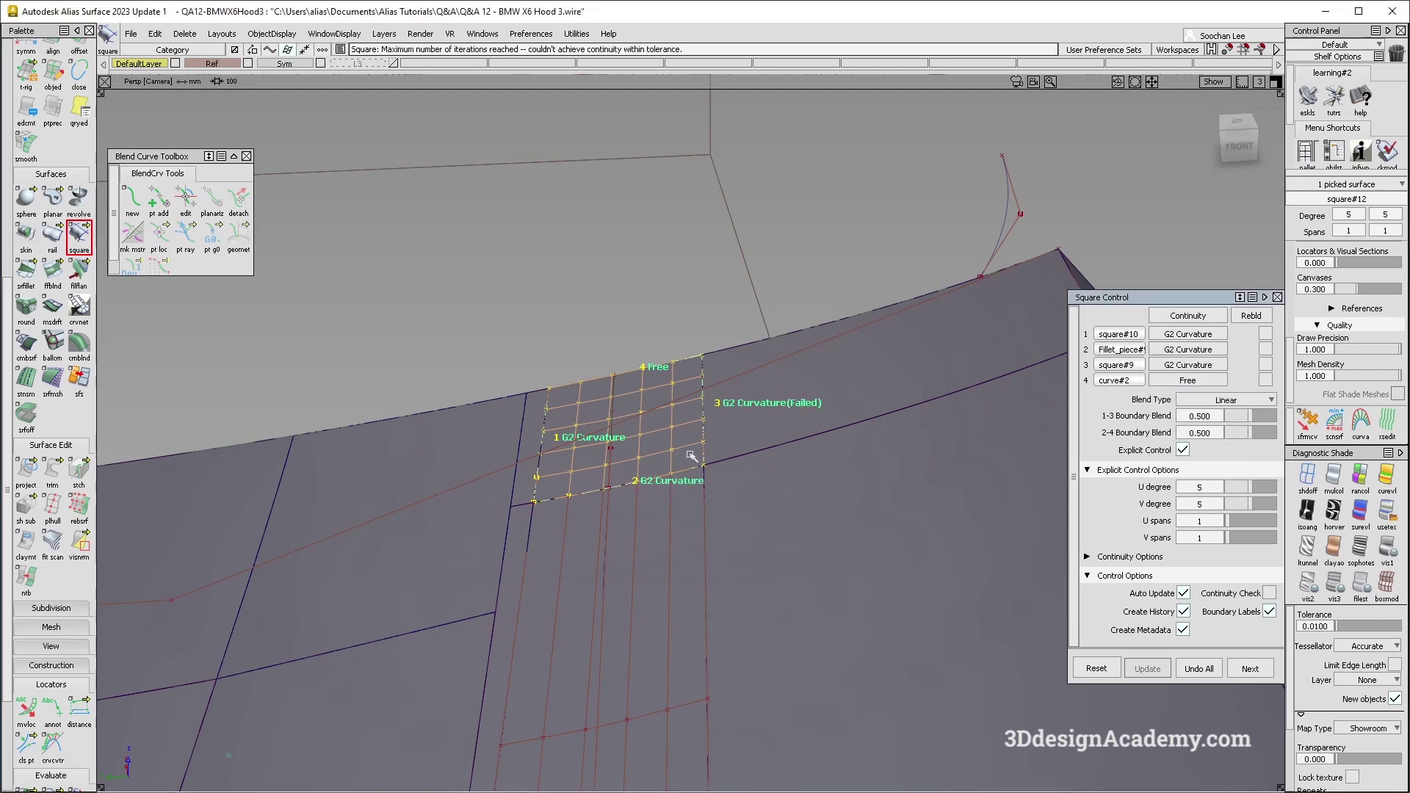
pyautogui.moveTo(691, 456)
pyautogui.keyDown('alt'); pyautogui.keyDown('shift'); pyautogui.mouseDown()
pyautogui.moveTo(582, 419)
pyautogui.moveTo(598, 440)
pyautogui.moveTo(623, 430)
pyautogui.mouseUp(); pyautogui.keyUp('shift'); pyautogui.keyUp('alt')
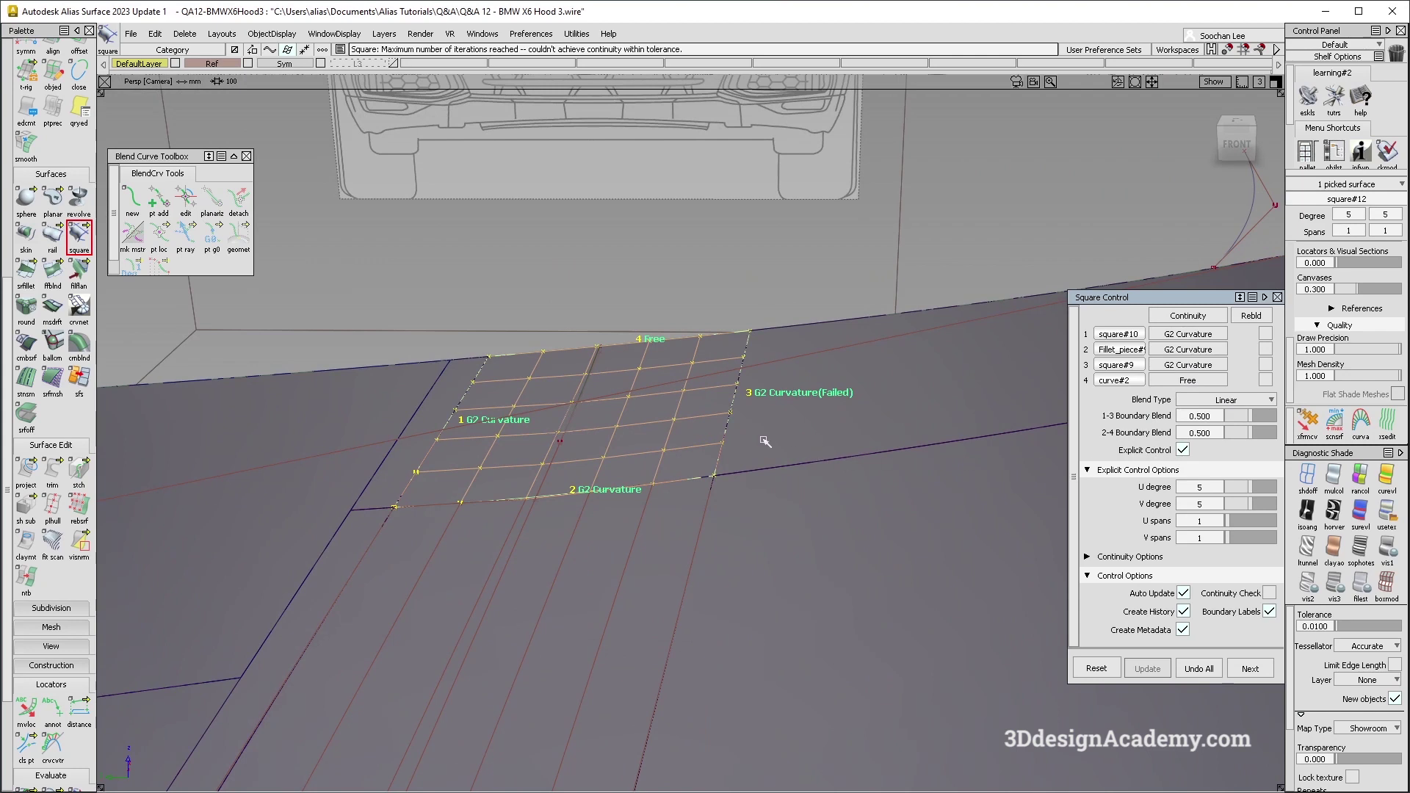
pyautogui.click(450, 647)
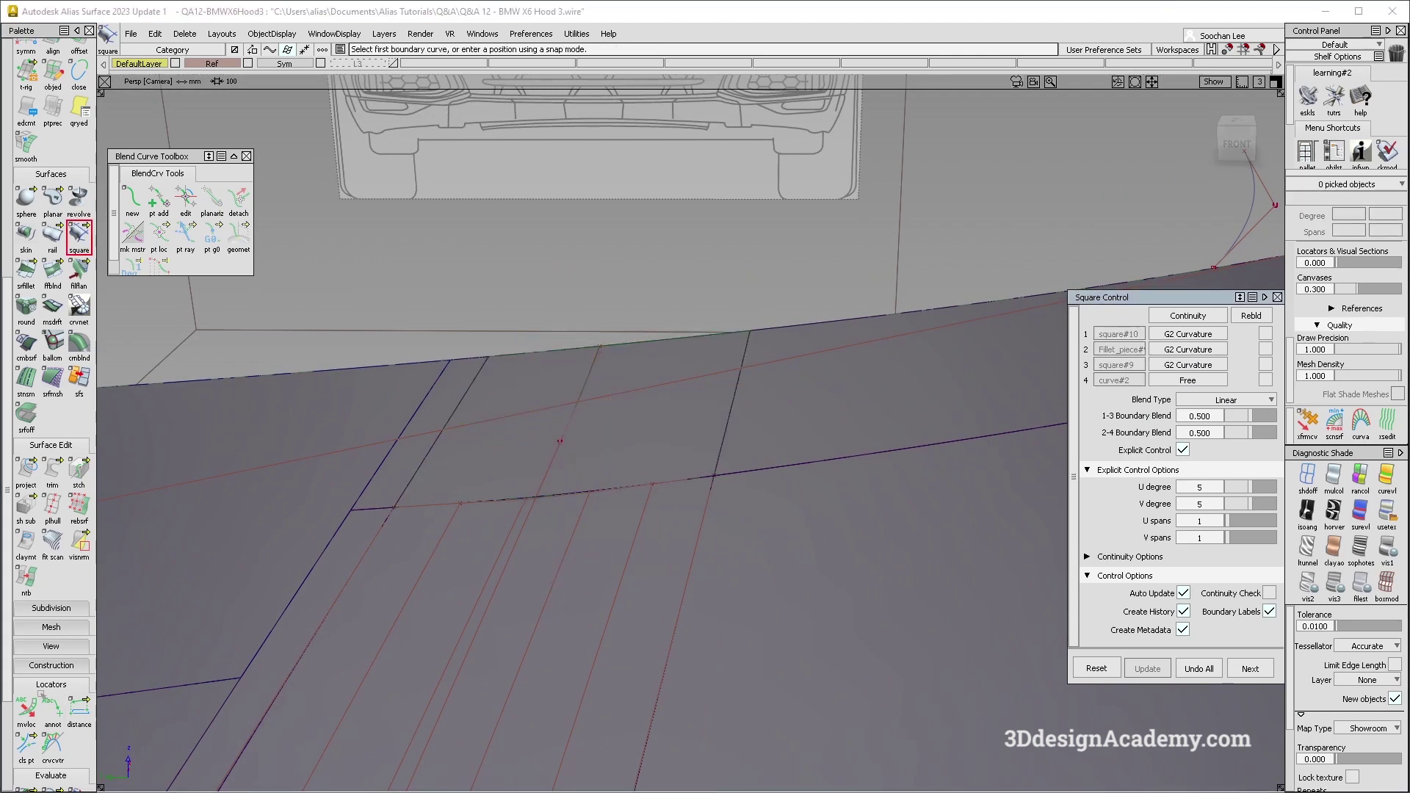
# - Check G2 curvature continuity along the corner patch's outer side edge, with maximum labels shown
pyautogui.scroll(-4, 53, 659)
pyautogui.doubleClick(26, 647)
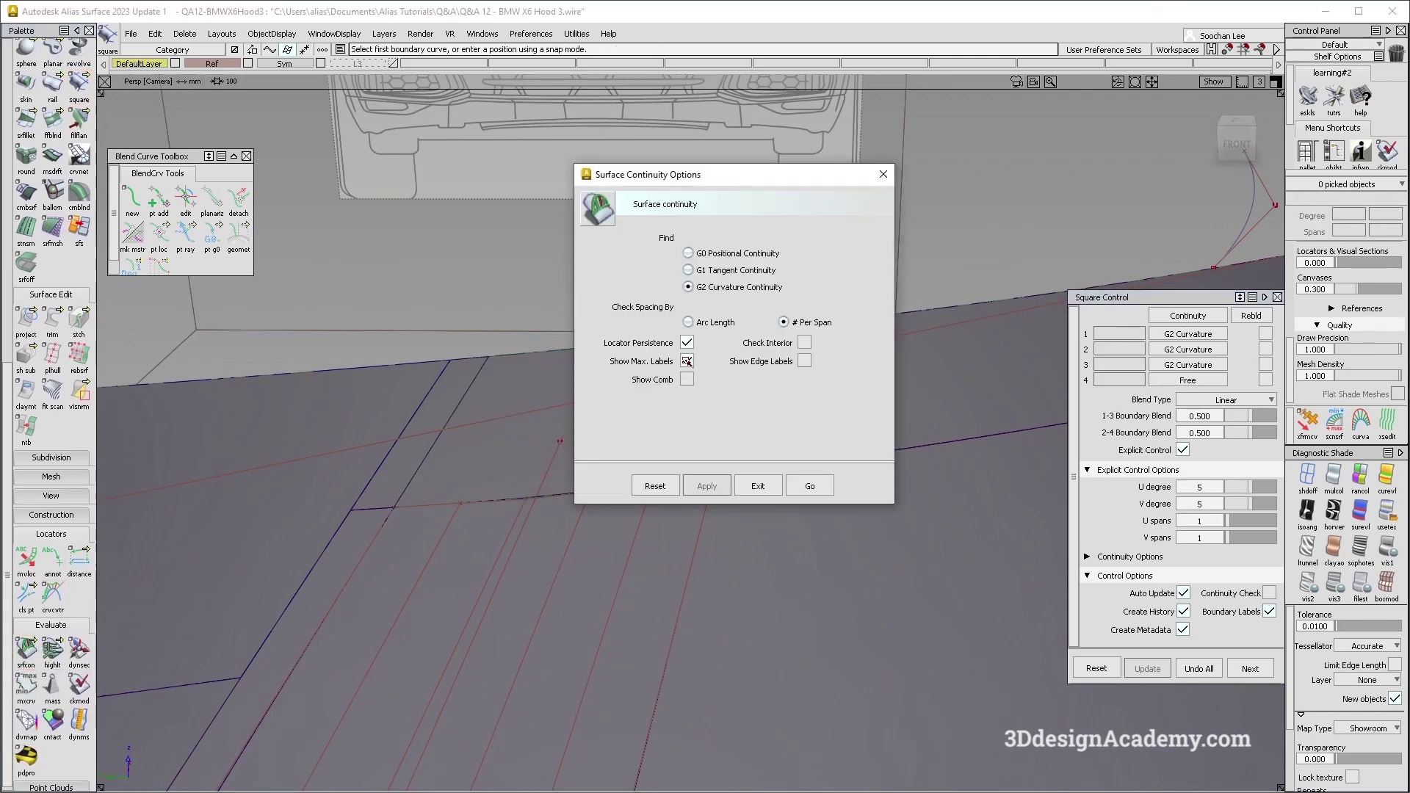
pyautogui.click(811, 486)
pyautogui.keyDown('alt'); pyautogui.keyDown('shift'); pyautogui.moveTo(727, 434); pyautogui.dragTo(908, 380); pyautogui.keyUp('shift'); pyautogui.keyUp('alt')
pyautogui.click(656, 441)
pyautogui.click(867, 401)
pyautogui.keyDown('alt'); pyautogui.keyDown('shift'); pyautogui.moveTo(817, 419); pyautogui.dragTo(727, 472); pyautogui.keyUp('shift'); pyautogui.keyUp('alt')
pyautogui.hotkey('ctrl', 'shift', 'n')
pyautogui.keyDown('alt'); pyautogui.keyDown('shift'); pyautogui.moveTo(866, 440); pyautogui.dragTo(686, 614); pyautogui.keyUp('shift'); pyautogui.keyUp('alt')
# - Add continuity checks to the corner patch's fillet-end edge and its inner side edge
pyautogui.click(26, 649)
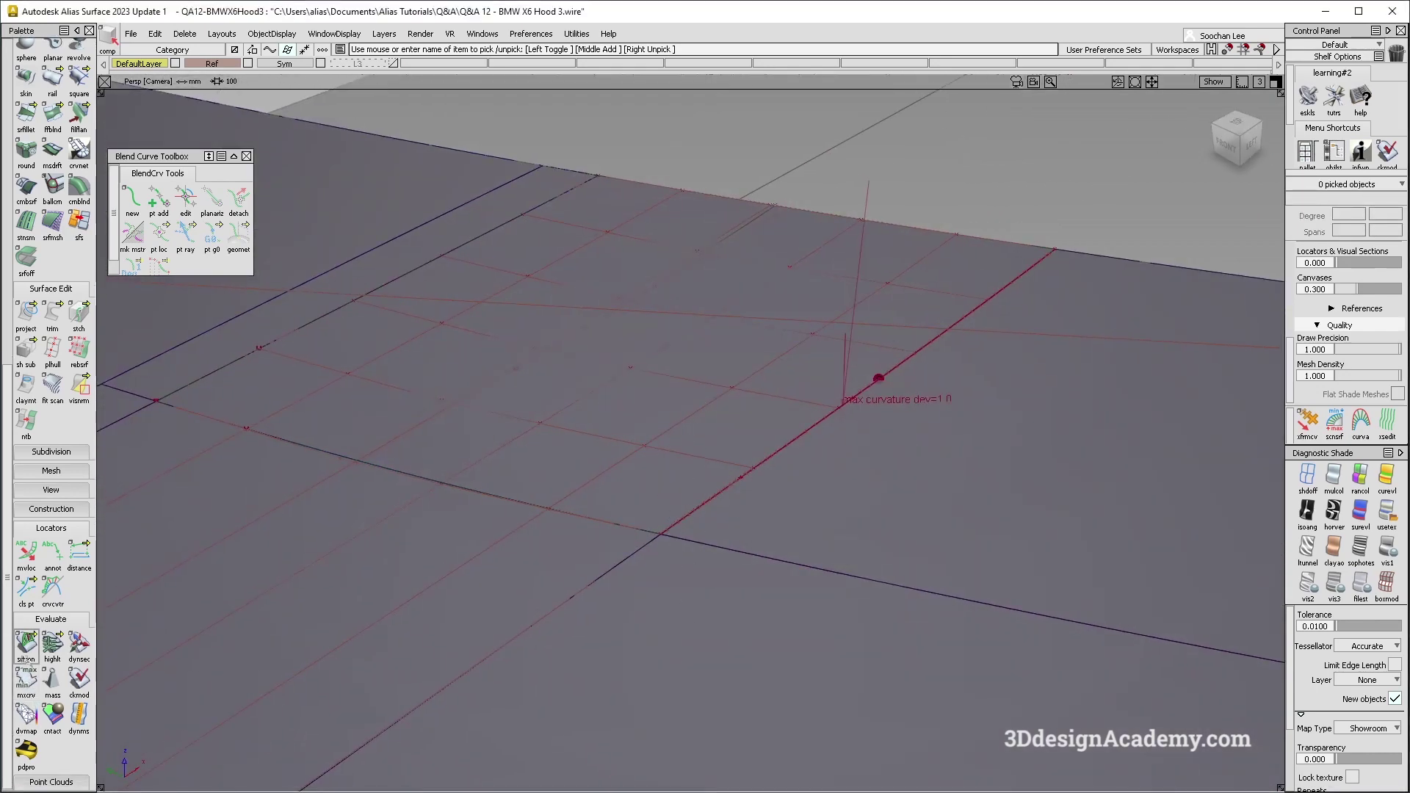
pyautogui.click(513, 499)
pyautogui.click(441, 259)
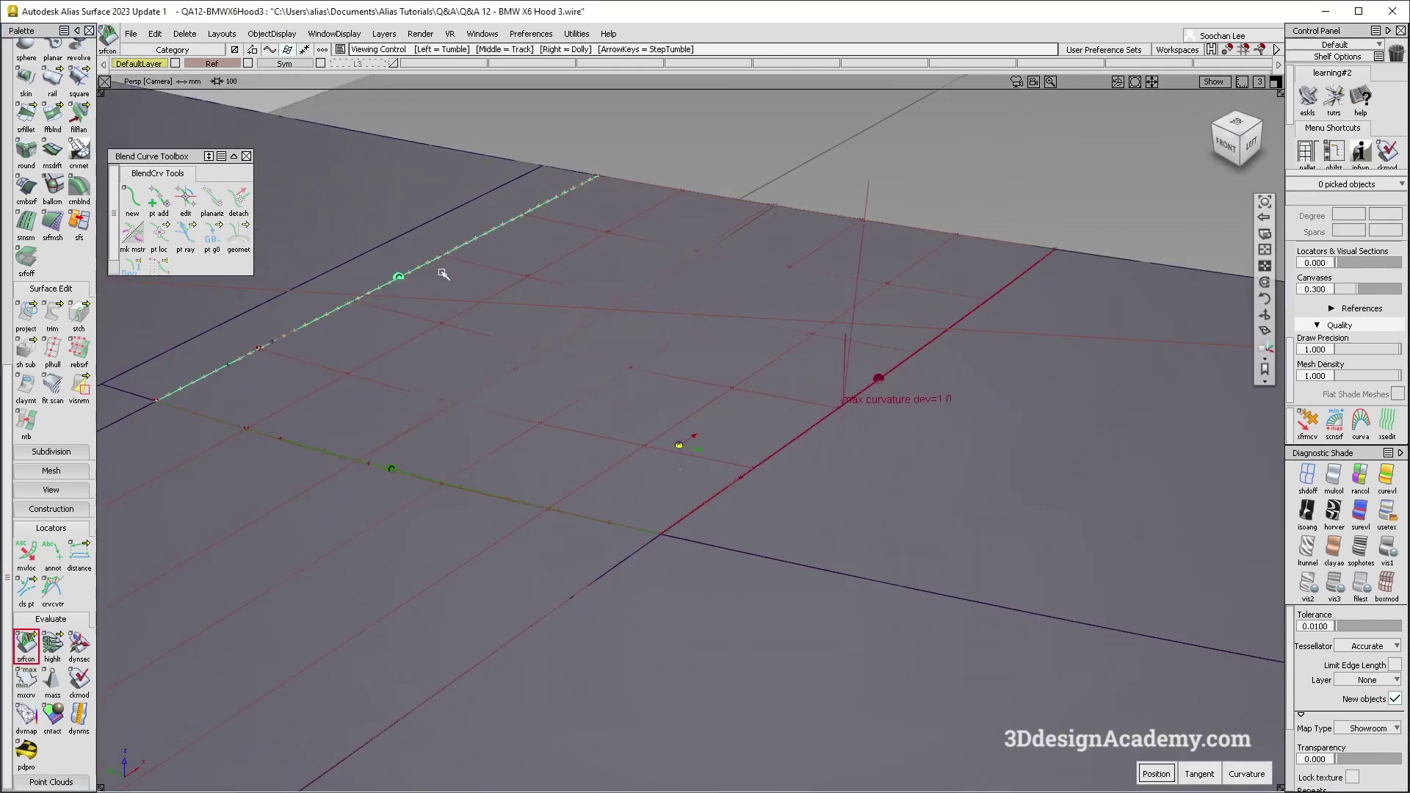
# - Align the corner patch's inner side edge to the neighbouring hood surface with G2 continuity using the Edge alignment type
pyautogui.scroll(4, 52, 412)
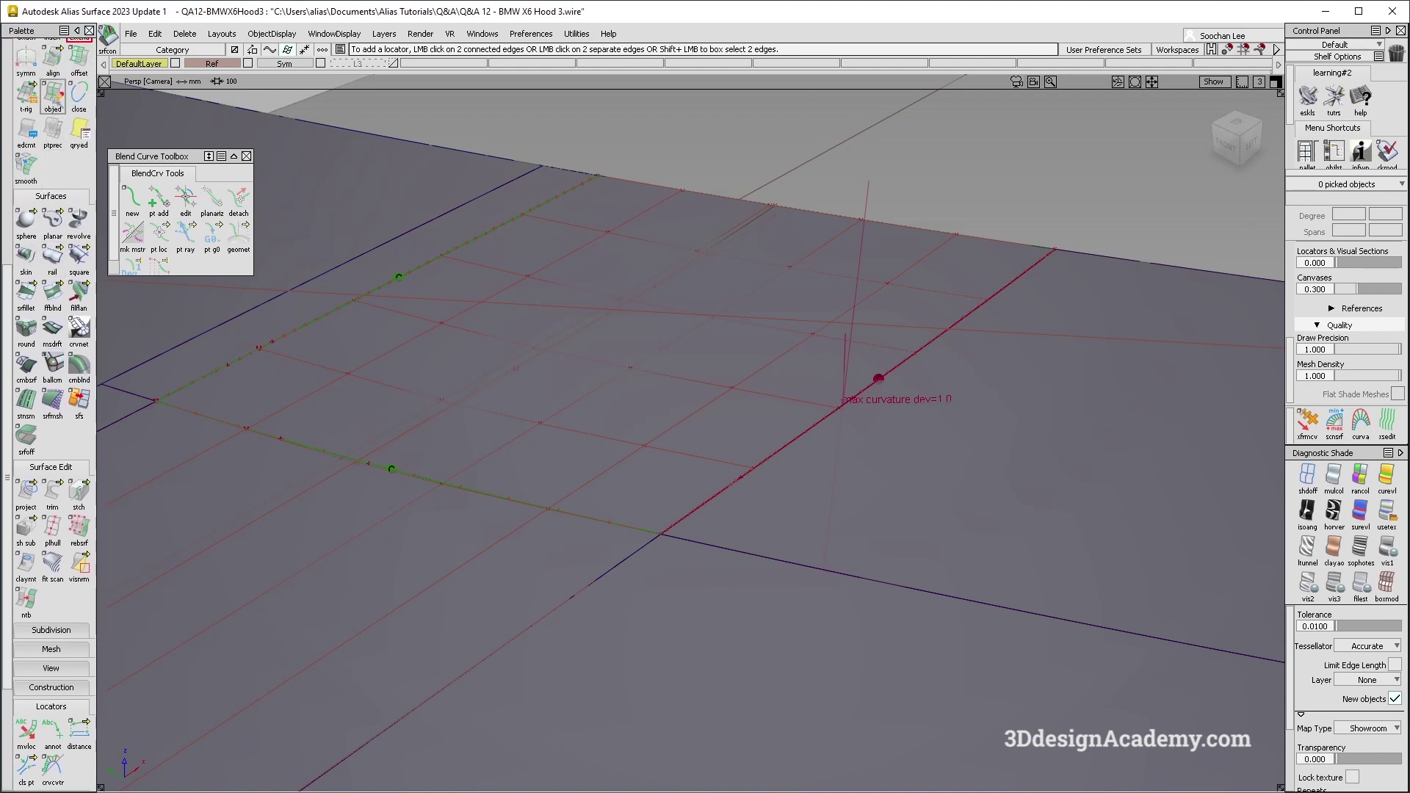
pyautogui.doubleClick(52, 59)
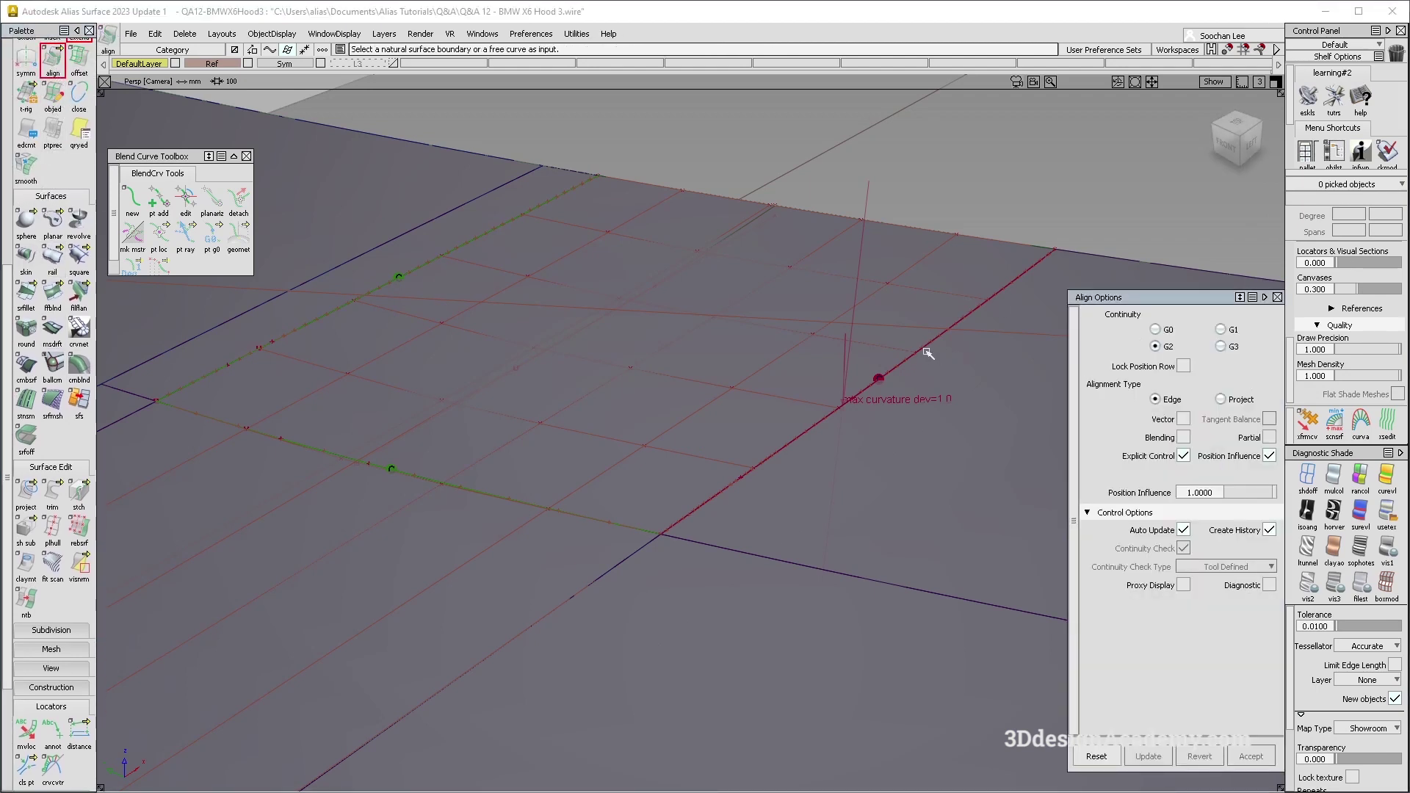
pyautogui.click(906, 361)
pyautogui.press('Return')
pyautogui.click(906, 362)
pyautogui.keyDown('alt'); pyautogui.keyDown('shift'); pyautogui.moveTo(835, 375); pyautogui.dragTo(895, 353); pyautogui.keyUp('shift'); pyautogui.keyUp('alt')
pyautogui.keyDown('ctrl'); pyautogui.keyDown('shift'); pyautogui.moveTo(606, 405); pyautogui.dragTo(583, 274); pyautogui.keyUp('shift'); pyautogui.keyUp('ctrl')
pyautogui.keyDown('alt'); pyautogui.keyDown('shift'); pyautogui.moveTo(582, 274); pyautogui.dragTo(632, 390, button='right'); pyautogui.keyUp('shift'); pyautogui.keyUp('alt')
pyautogui.keyDown('alt'); pyautogui.keyDown('shift'); pyautogui.moveTo(633, 390); pyautogui.dragTo(533, 442); pyautogui.keyUp('shift'); pyautogui.keyUp('alt')
# - Select the hood surfaces around the finished corner patch, delete their construction history and clear the selection
pyautogui.click(586, 528)
pyautogui.keyDown('alt'); pyautogui.keyDown('shift'); pyautogui.moveTo(607, 557); pyautogui.dragTo(680, 301); pyautogui.keyUp('shift'); pyautogui.keyUp('alt')
pyautogui.keyDown('ctrl'); pyautogui.keyDown('shift'); pyautogui.moveTo(680, 301); pyautogui.dragTo(562, 371); pyautogui.keyUp('shift'); pyautogui.keyUp('ctrl')
pyautogui.moveTo(771, 239); pyautogui.dragTo(439, 390)
pyautogui.keyDown('alt'); pyautogui.keyDown('shift'); pyautogui.moveTo(438, 390); pyautogui.dragTo(629, 360, button='middle'); pyautogui.keyUp('shift'); pyautogui.keyUp('alt')
pyautogui.click(175, 33)
pyautogui.click(183, 71)
pyautogui.click(645, 496)
pyautogui.keyDown('ctrl'); pyautogui.keyDown('shift'); pyautogui.moveTo(540, 551); pyautogui.dragTo(547, 394); pyautogui.keyUp('shift'); pyautogui.keyUp('ctrl')
# - Examine the hood's front edge and compare it with the reference photo BMW-X6_M60i-2024-1600-09.jpg in the photo viewer
pyautogui.keyDown('alt'); pyautogui.keyDown('shift'); pyautogui.moveTo(548, 394); pyautogui.dragTo(569, 581, button='right'); pyautogui.keyUp('shift'); pyautogui.keyUp('alt')
pyautogui.keyDown('alt'); pyautogui.keyDown('shift'); pyautogui.moveTo(568, 580); pyautogui.dragTo(610, 384, button='middle'); pyautogui.keyUp('shift'); pyautogui.keyUp('alt')
pyautogui.keyDown('alt'); pyautogui.keyDown('shift'); pyautogui.moveTo(553, 642); pyautogui.dragTo(618, 457, button='middle'); pyautogui.keyUp('shift'); pyautogui.keyUp('alt')
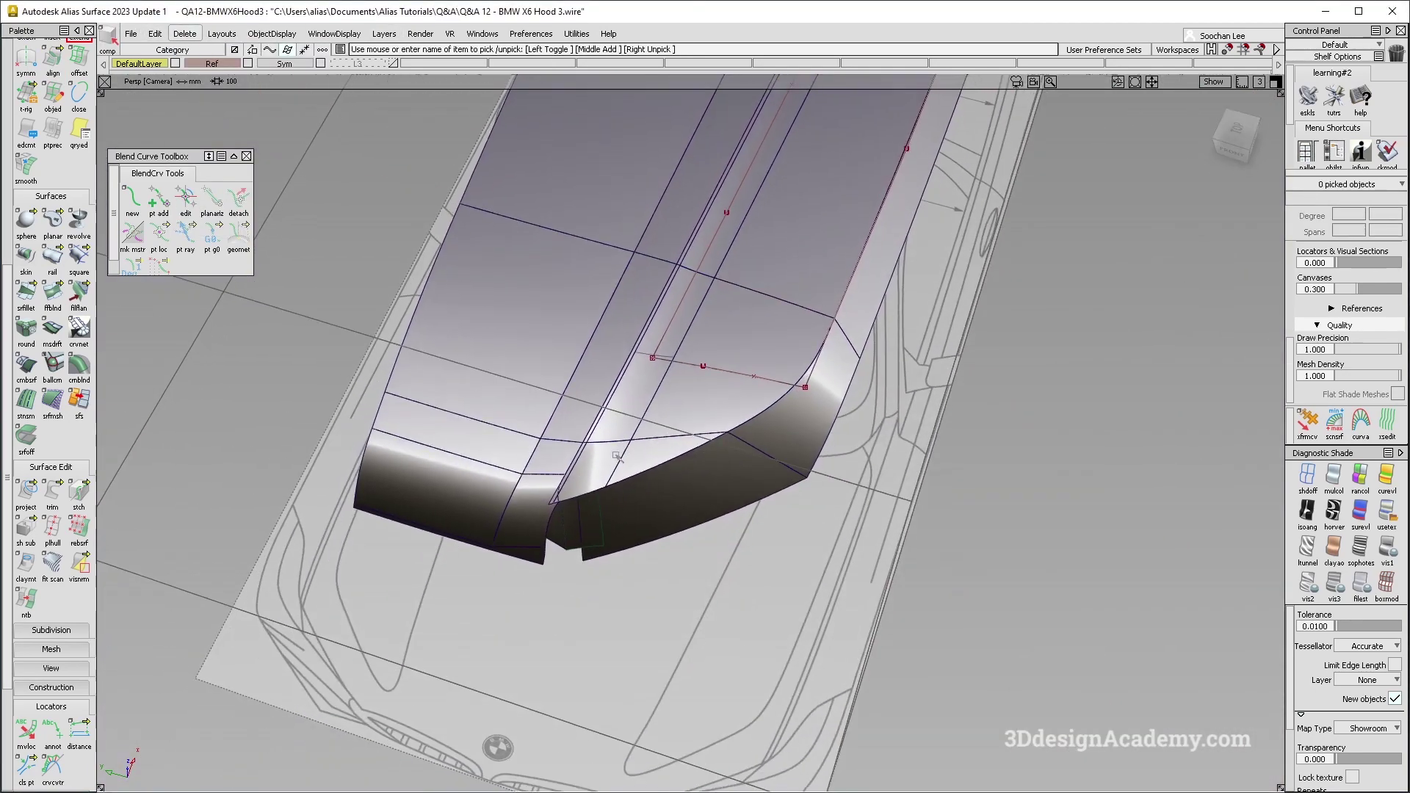
pyautogui.keyDown('alt'); pyautogui.keyDown('shift'); pyautogui.click(550, 506); pyautogui.keyUp('shift'); pyautogui.keyUp('alt')
pyautogui.moveTo(549, 507)
pyautogui.keyDown('alt'); pyautogui.keyDown('shift'); pyautogui.mouseDown()
pyautogui.moveTo(664, 456)
pyautogui.moveTo(542, 482)
pyautogui.mouseUp(); pyautogui.keyUp('shift'); pyautogui.keyUp('alt')
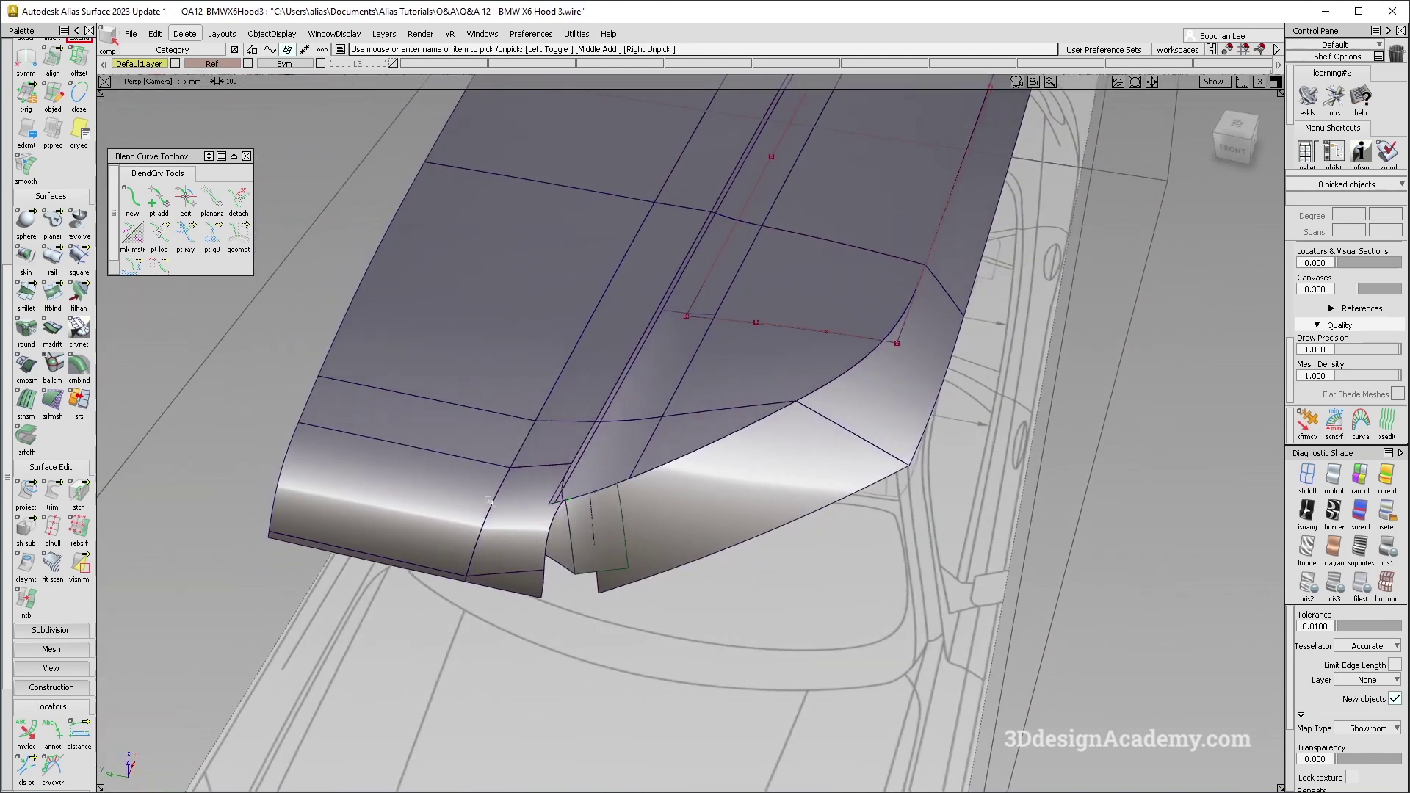
pyautogui.keyDown('alt'); pyautogui.keyDown('shift'); pyautogui.moveTo(538, 420); pyautogui.dragTo(564, 466); pyautogui.keyUp('shift'); pyautogui.keyUp('alt')
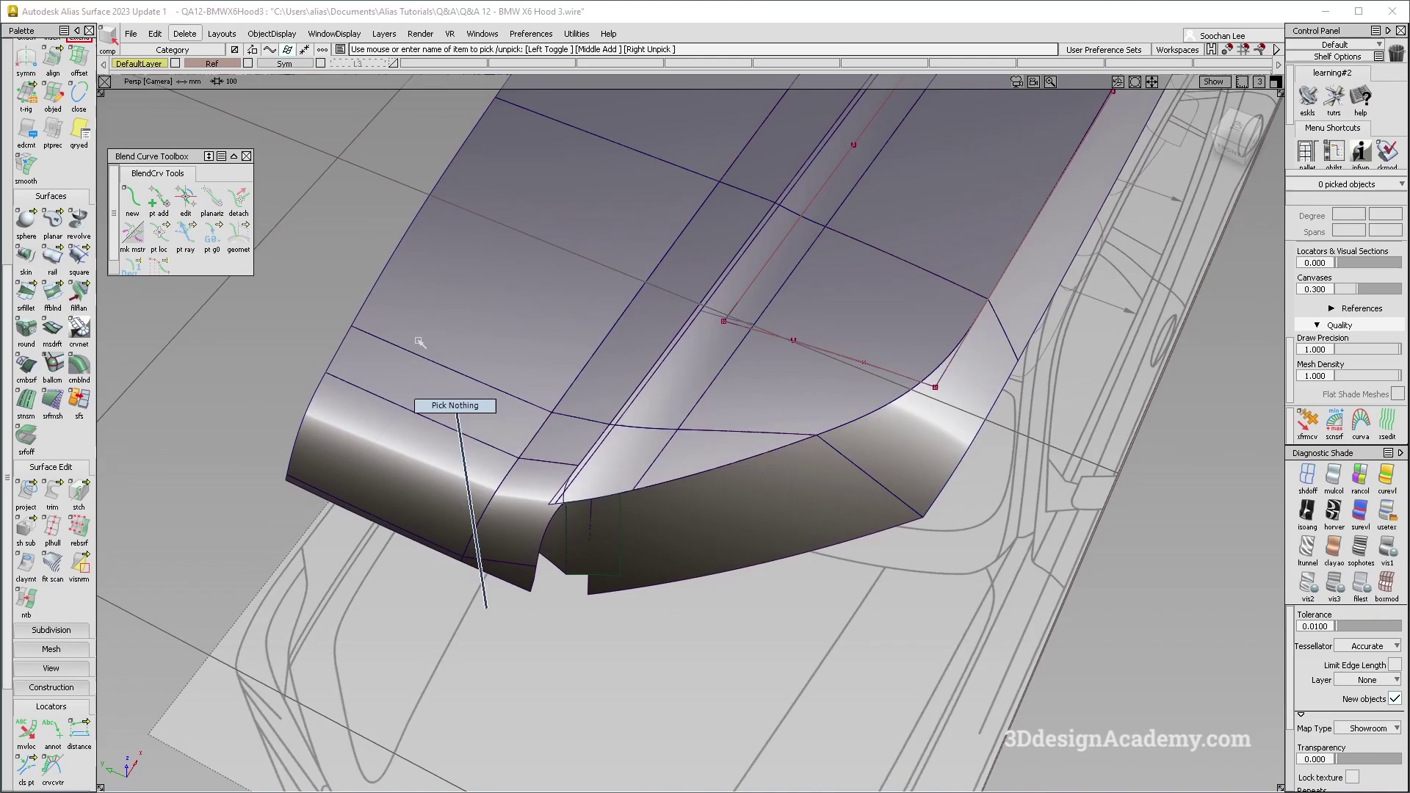
pyautogui.hotkey('alt', 'Tab')
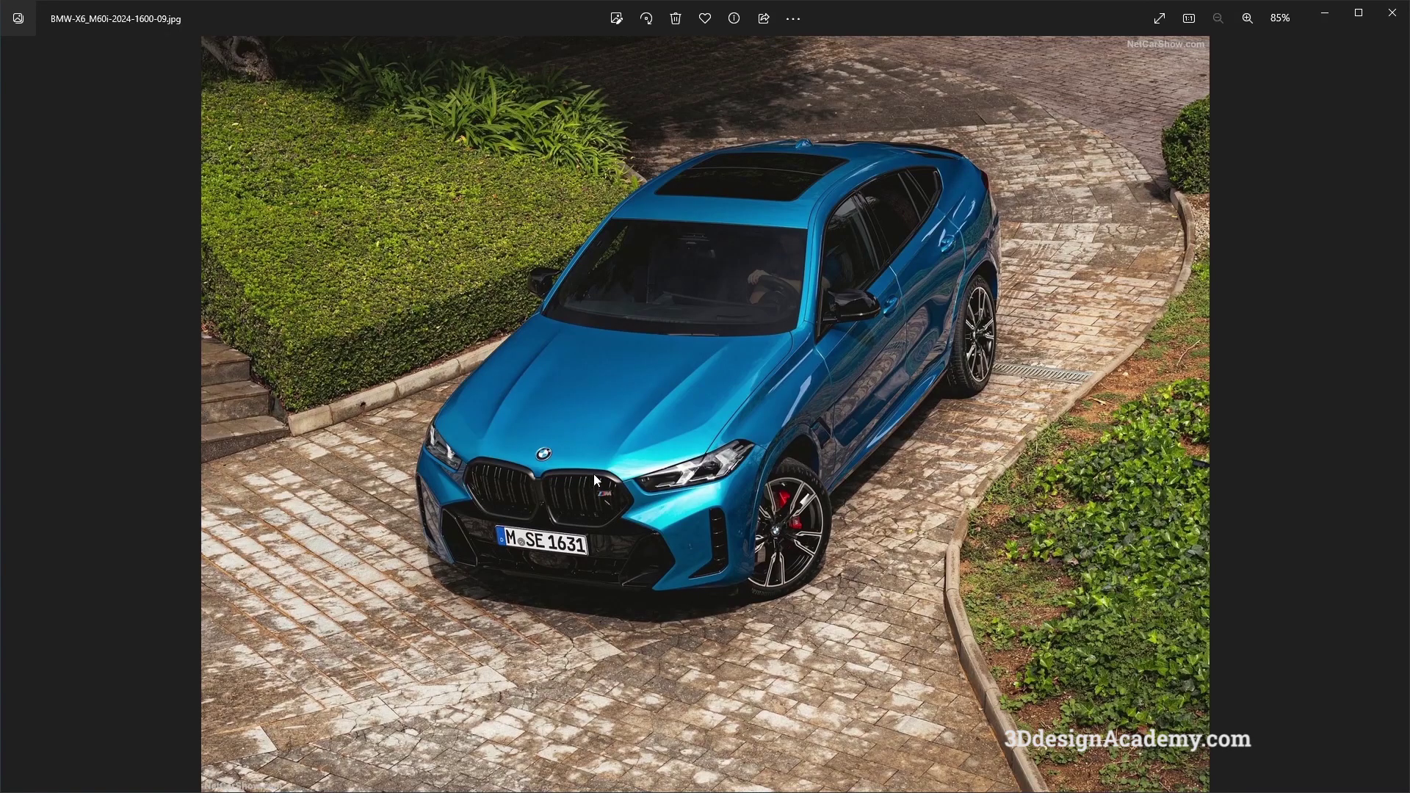
pyautogui.hotkey('alt', 'Tab')
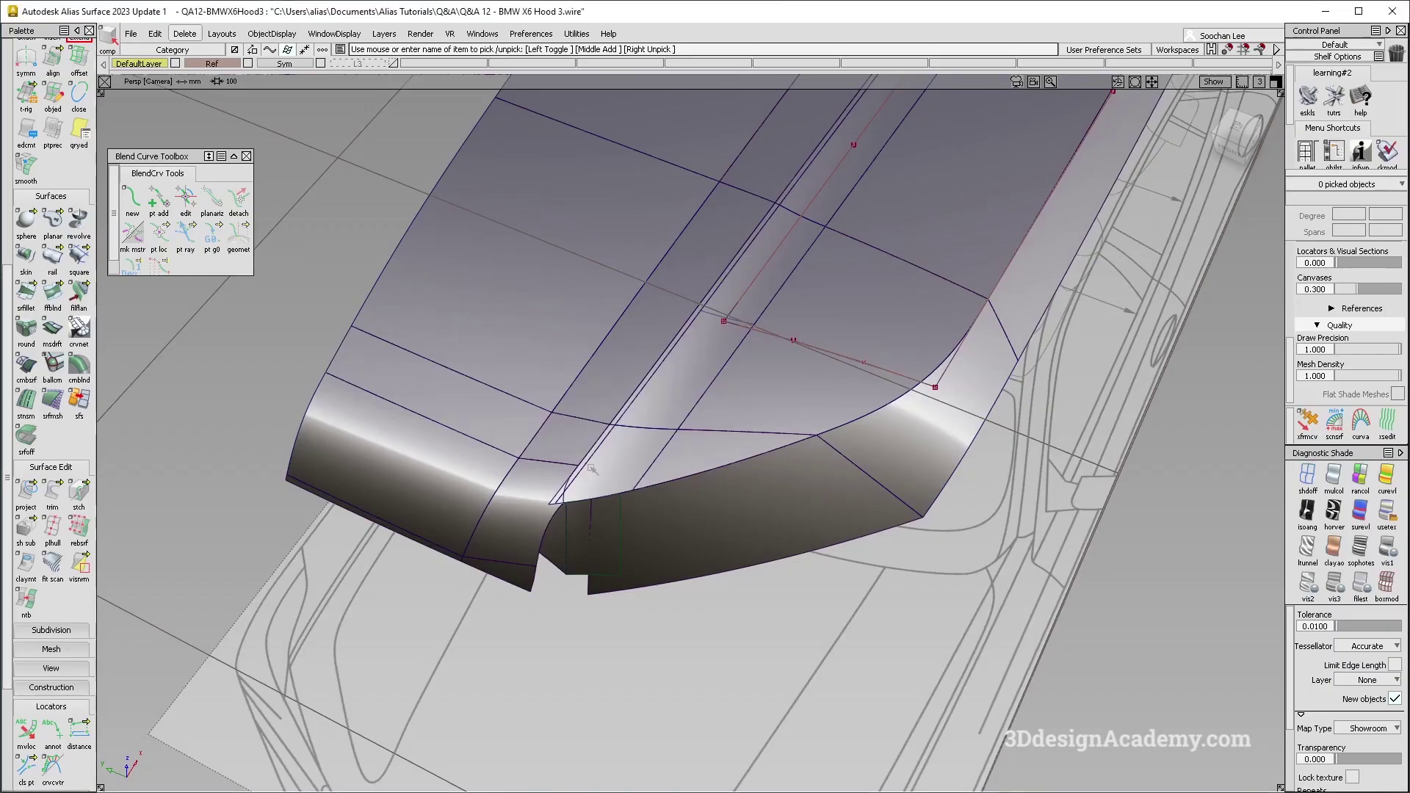
pyautogui.hotkey('alt', 'Tab')
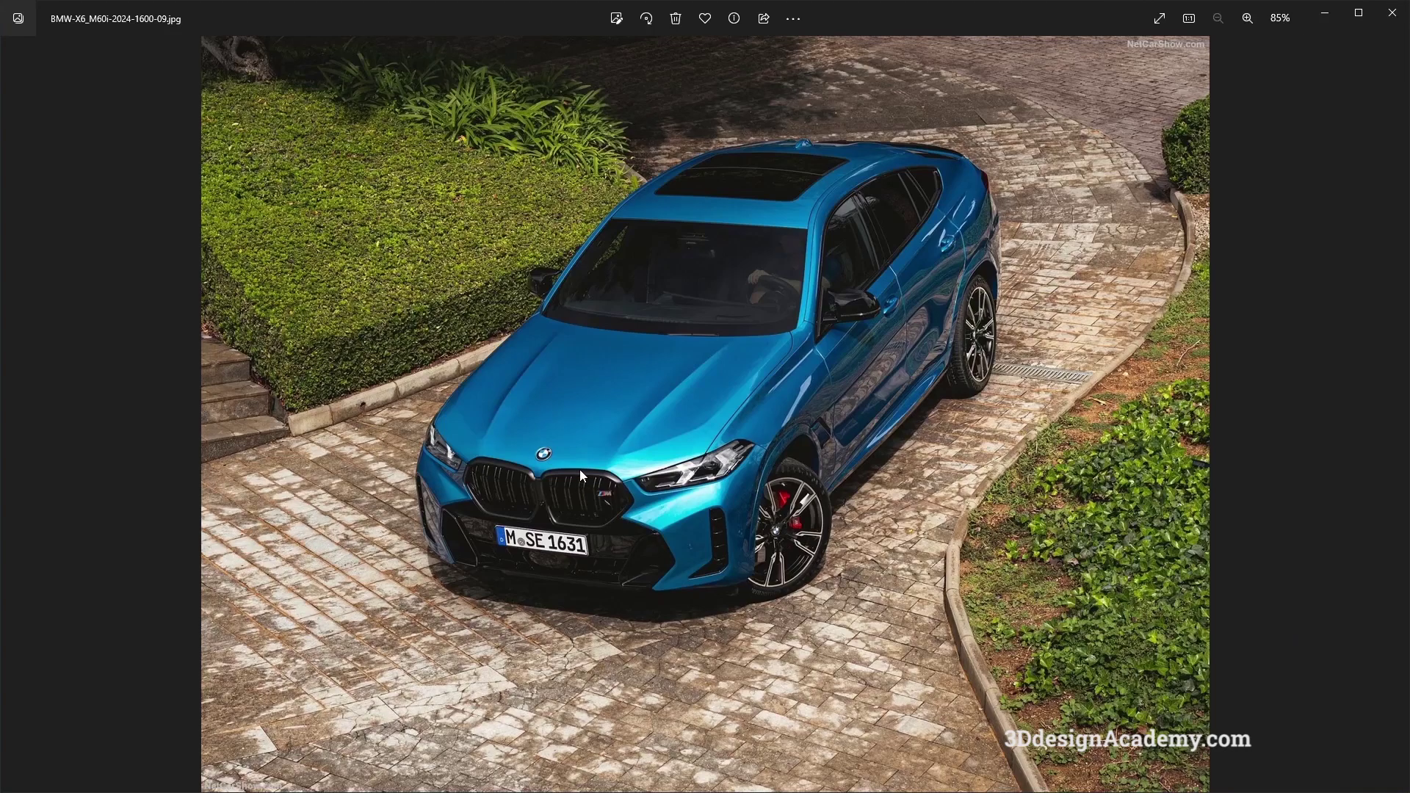
pyautogui.hotkey('alt', 'Tab')
pyautogui.keyDown('alt'); pyautogui.keyDown('shift'); pyautogui.moveTo(580, 469); pyautogui.dragTo(496, 463); pyautogui.keyUp('shift'); pyautogui.keyUp('alt')
pyautogui.keyDown('alt'); pyautogui.keyDown('shift'); pyautogui.moveTo(444, 516); pyautogui.dragTo(447, 544, button='right'); pyautogui.keyUp('shift'); pyautogui.keyUp('alt')
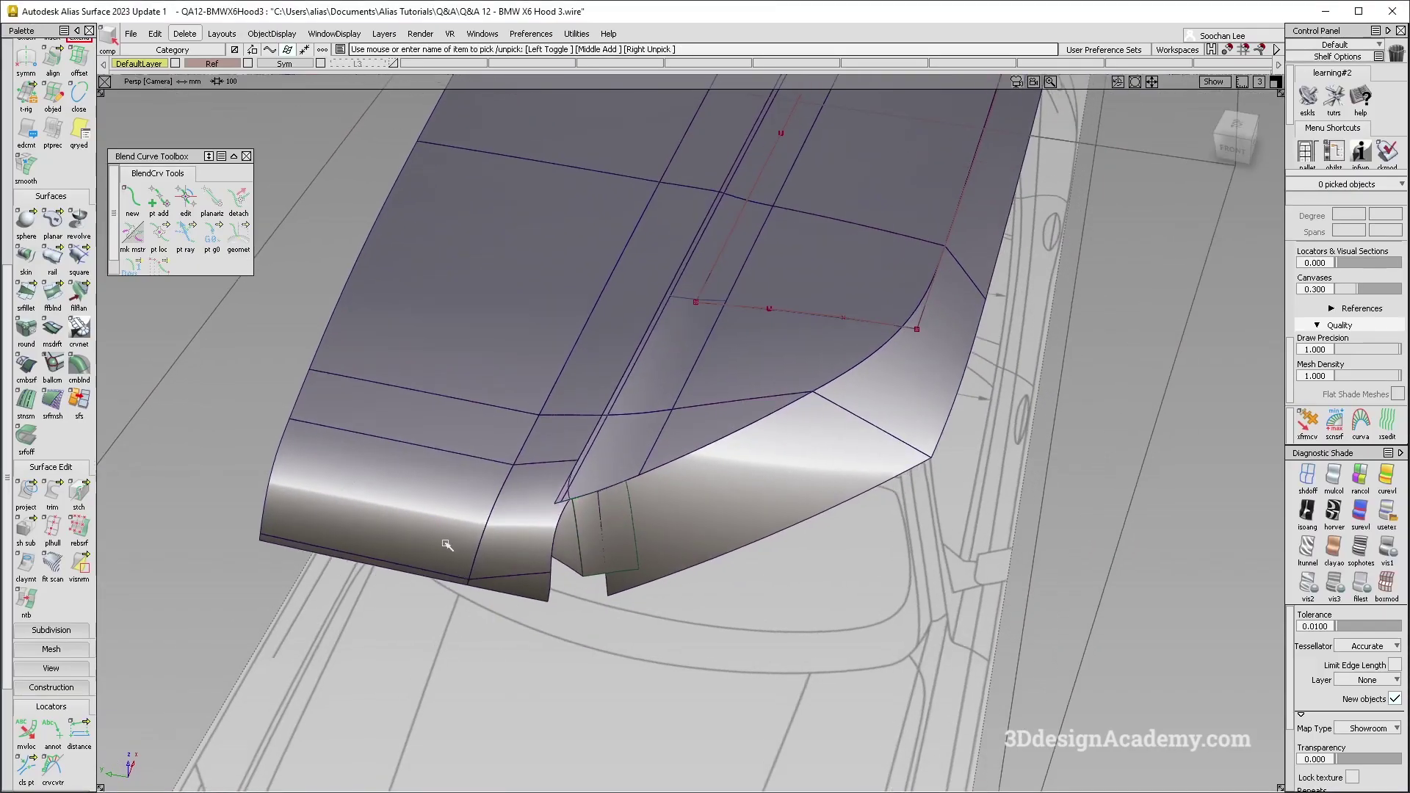
pyautogui.click(32, 293)
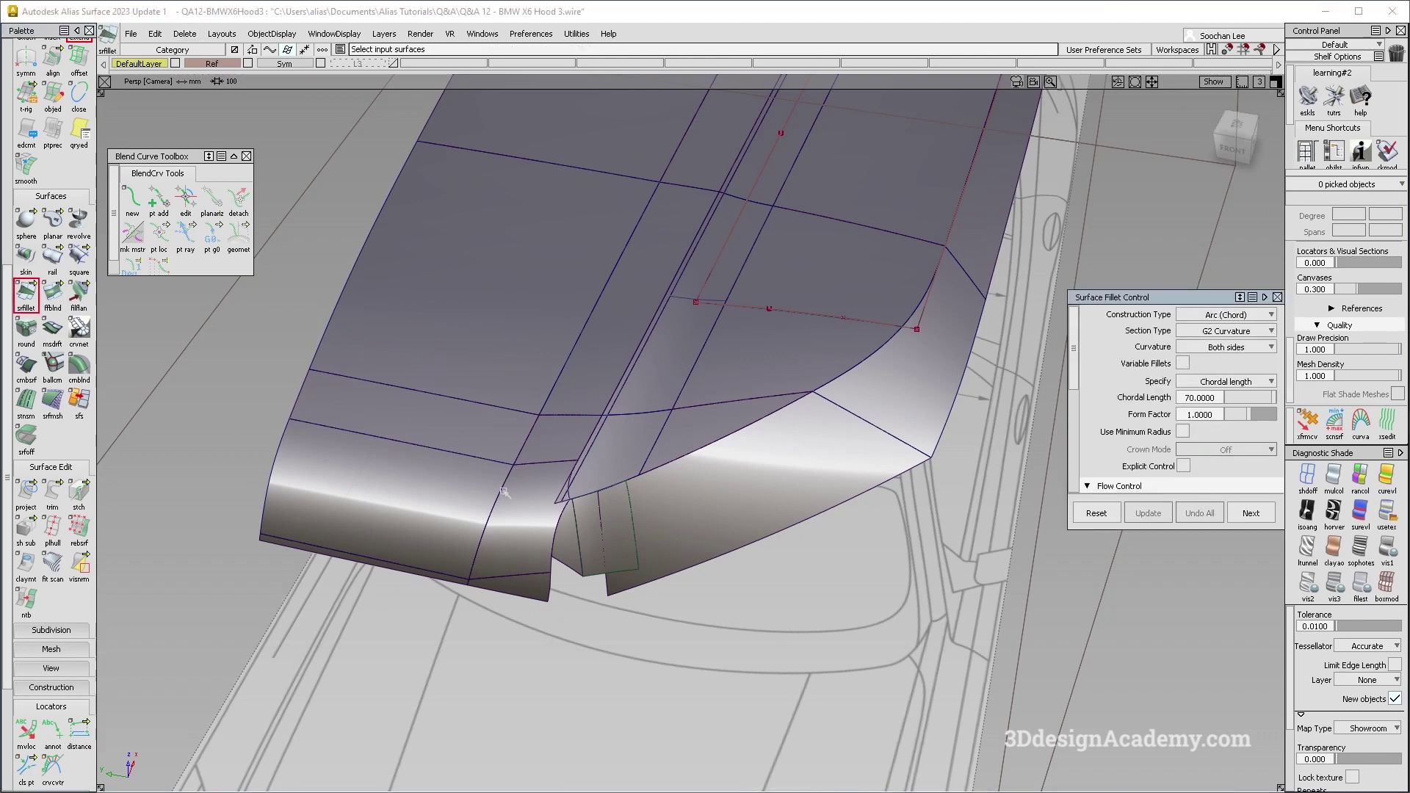
pyautogui.click(459, 582)
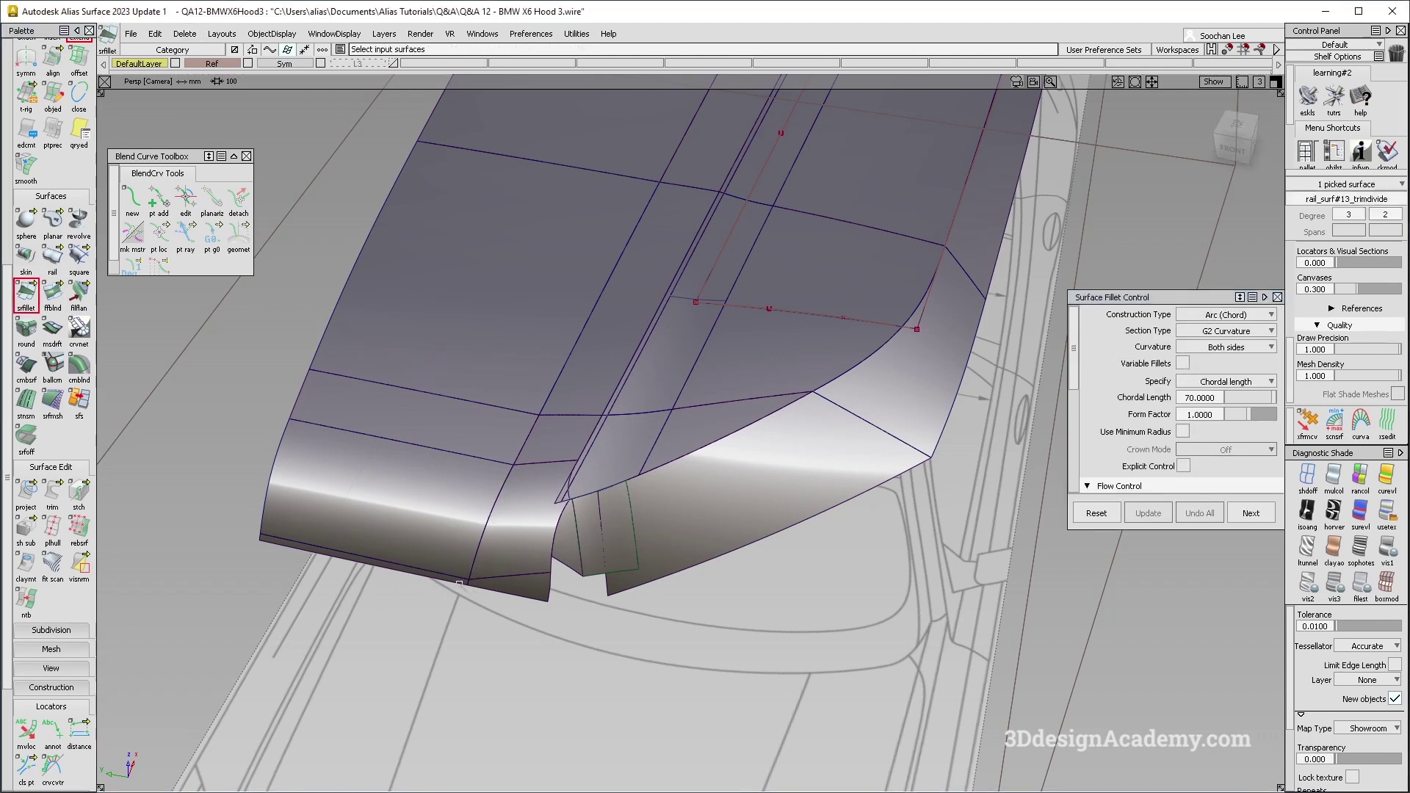
pyautogui.click(441, 509)
pyautogui.keyDown('alt'); pyautogui.keyDown('shift'); pyautogui.moveTo(514, 416); pyautogui.dragTo(441, 360); pyautogui.keyUp('shift'); pyautogui.keyUp('alt')
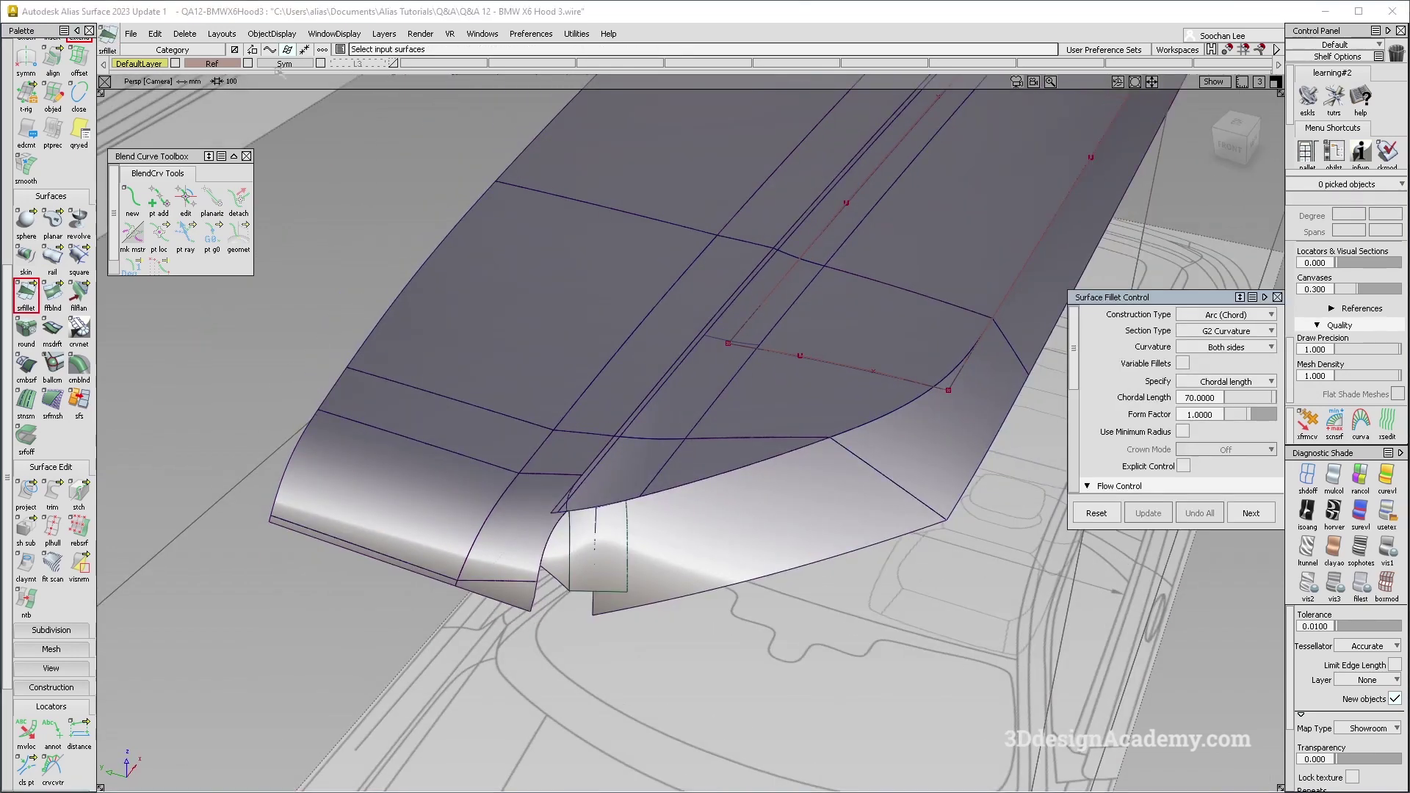
# - Hide the Ref layer and save the file
pyautogui.click(249, 63)
pyautogui.keyDown('alt'); pyautogui.keyDown('shift'); pyautogui.moveTo(617, 332); pyautogui.dragTo(560, 464, button='right'); pyautogui.keyUp('shift'); pyautogui.keyUp('alt')
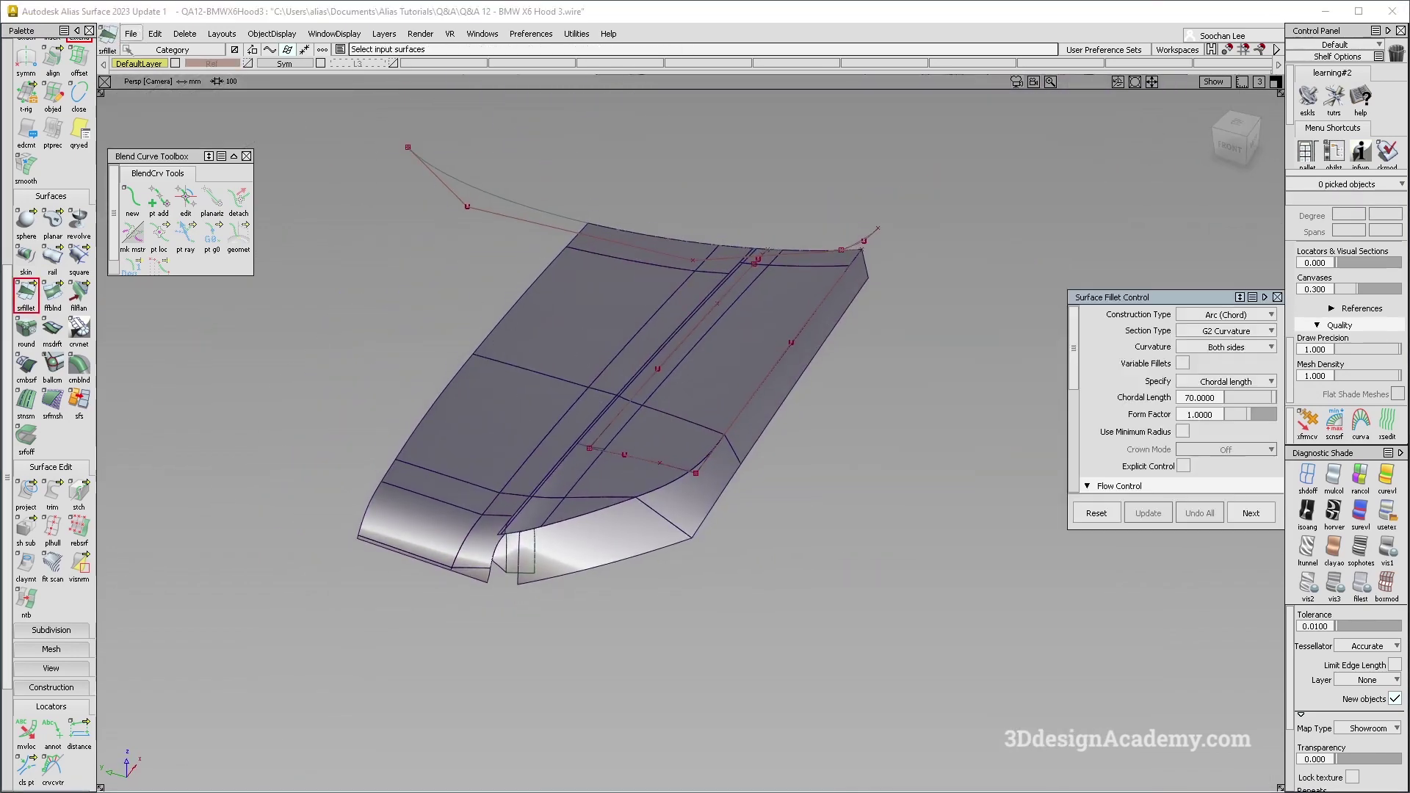
pyautogui.click(131, 36)
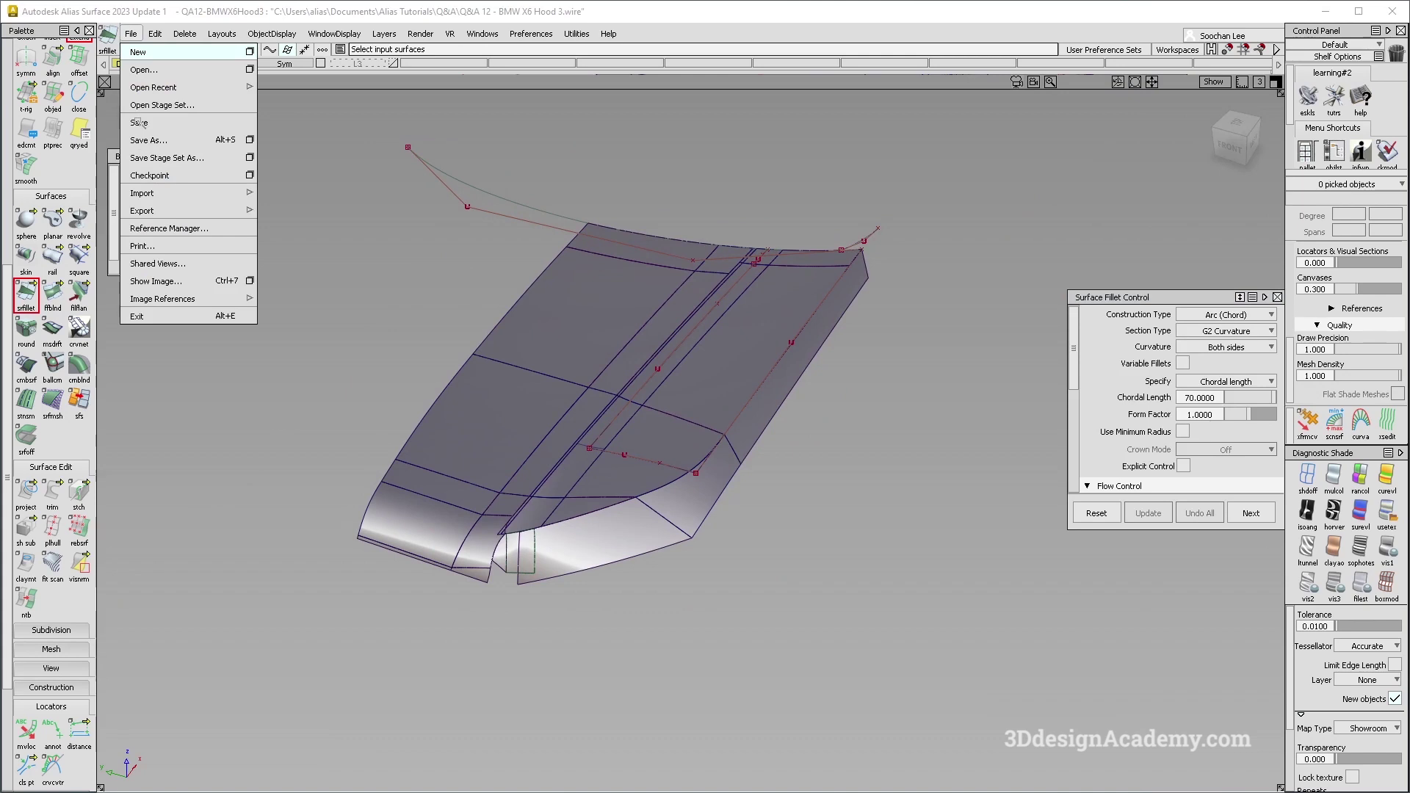
pyautogui.click(139, 123)
pyautogui.keyDown('alt'); pyautogui.keyDown('shift'); pyautogui.moveTo(467, 610); pyautogui.dragTo(609, 539, button='right'); pyautogui.keyUp('shift'); pyautogui.keyUp('alt')
pyautogui.keyDown('ctrl'); pyautogui.keyDown('shift'); pyautogui.moveTo(570, 594); pyautogui.dragTo(535, 651); pyautogui.keyUp('shift'); pyautogui.keyUp('ctrl')
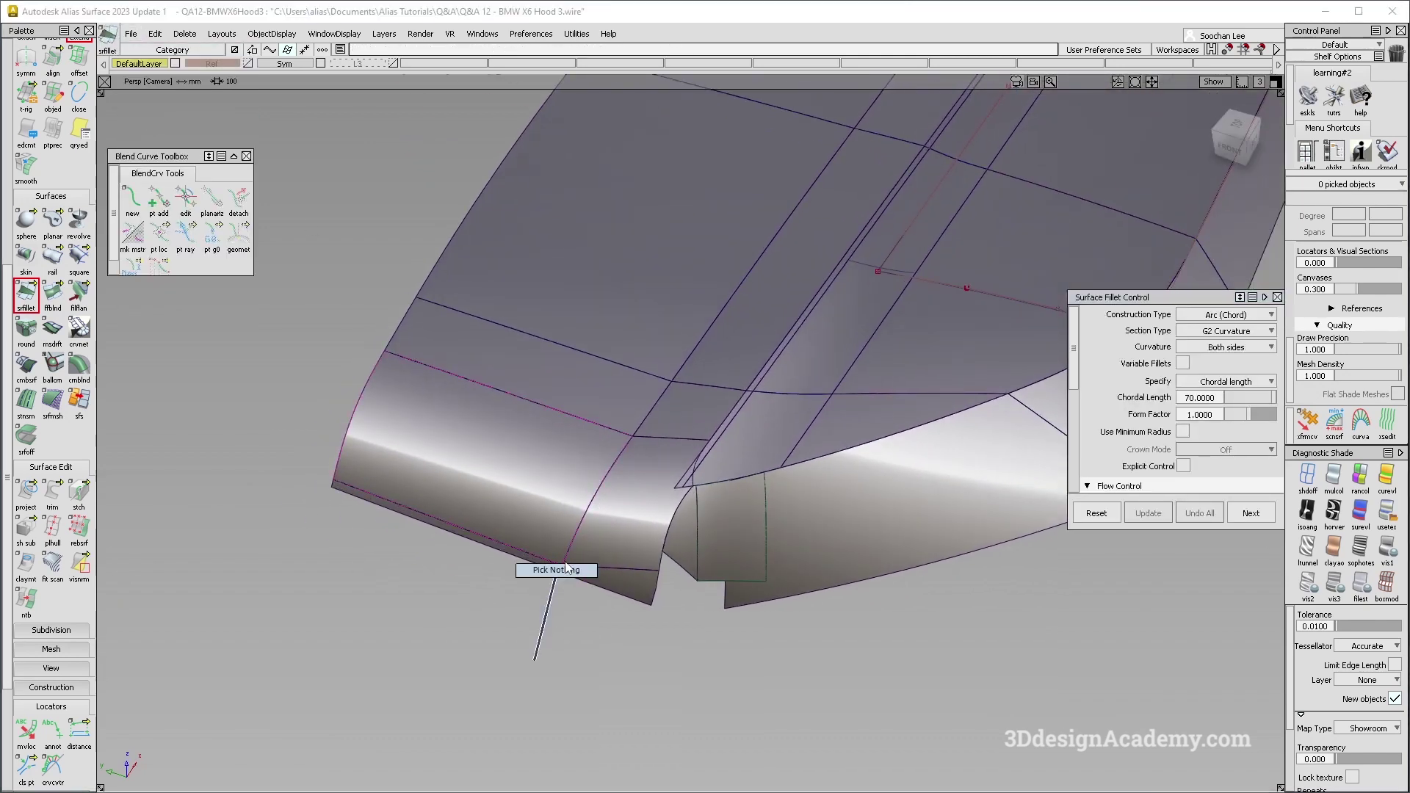
pyautogui.keyDown('alt'); pyautogui.keyDown('shift'); pyautogui.moveTo(565, 577); pyautogui.dragTo(711, 545, button='right'); pyautogui.keyUp('shift'); pyautogui.keyUp('alt')
pyautogui.keyDown('ctrl'); pyautogui.keyDown('shift'); pyautogui.moveTo(711, 545); pyautogui.dragTo(698, 472); pyautogui.keyUp('shift'); pyautogui.keyUp('ctrl')
pyautogui.click(631, 576)
pyautogui.keyDown('alt'); pyautogui.keyDown('shift'); pyautogui.moveTo(526, 434); pyautogui.dragTo(509, 501); pyautogui.keyUp('shift'); pyautogui.keyUp('alt')
pyautogui.keyDown('alt'); pyautogui.keyDown('shift'); pyautogui.moveTo(683, 457); pyautogui.dragTo(529, 434, button='right'); pyautogui.keyUp('shift'); pyautogui.keyUp('alt')
pyautogui.keyDown('alt'); pyautogui.keyDown('shift'); pyautogui.moveTo(529, 433); pyautogui.dragTo(476, 390); pyautogui.keyUp('shift'); pyautogui.keyUp('alt')
pyautogui.keyDown('ctrl'); pyautogui.keyDown('shift'); pyautogui.moveTo(614, 402); pyautogui.dragTo(602, 438); pyautogui.keyUp('shift'); pyautogui.keyUp('ctrl')
pyautogui.keyDown('ctrl'); pyautogui.keyDown('shift'); pyautogui.moveTo(478, 394); pyautogui.dragTo(677, 599); pyautogui.keyUp('shift'); pyautogui.keyUp('ctrl')
pyautogui.keyDown('alt'); pyautogui.keyDown('shift'); pyautogui.moveTo(561, 469); pyautogui.dragTo(612, 526); pyautogui.keyUp('shift'); pyautogui.keyUp('alt')
pyautogui.keyDown('ctrl'); pyautogui.keyDown('shift'); pyautogui.moveTo(678, 486); pyautogui.dragTo(795, 426); pyautogui.keyUp('shift'); pyautogui.keyUp('ctrl')
pyautogui.moveTo(576, 617)
pyautogui.keyDown('ctrl'); pyautogui.keyDown('shift'); pyautogui.mouseDown()
pyautogui.moveTo(576, 535)
pyautogui.moveTo(583, 584)
pyautogui.mouseUp(); pyautogui.keyUp('shift'); pyautogui.keyUp('ctrl')
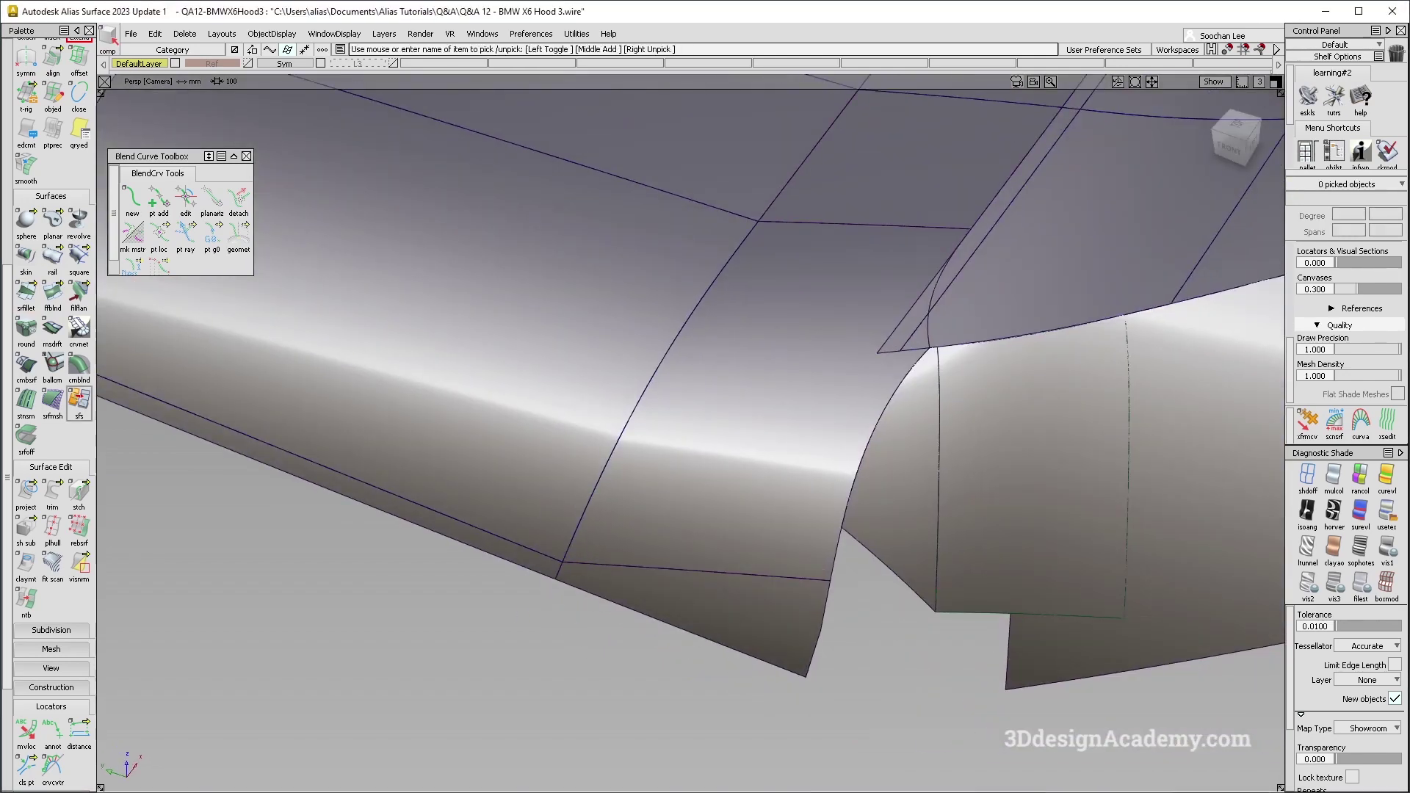
# - Try a G2 Curvature surface fillet with chordal length 70 between the centre hood panels and adjoining side strip, including the front flange
pyautogui.doubleClick(29, 304)
pyautogui.click(646, 343)
pyautogui.click(803, 337)
pyautogui.keyDown('alt'); pyautogui.keyDown('shift'); pyautogui.moveTo(804, 337); pyautogui.dragTo(661, 367, button='right'); pyautogui.keyUp('shift'); pyautogui.keyUp('alt')
pyautogui.keyDown('alt'); pyautogui.keyDown('shift'); pyautogui.moveTo(661, 367); pyautogui.dragTo(630, 478); pyautogui.keyUp('shift'); pyautogui.keyUp('alt')
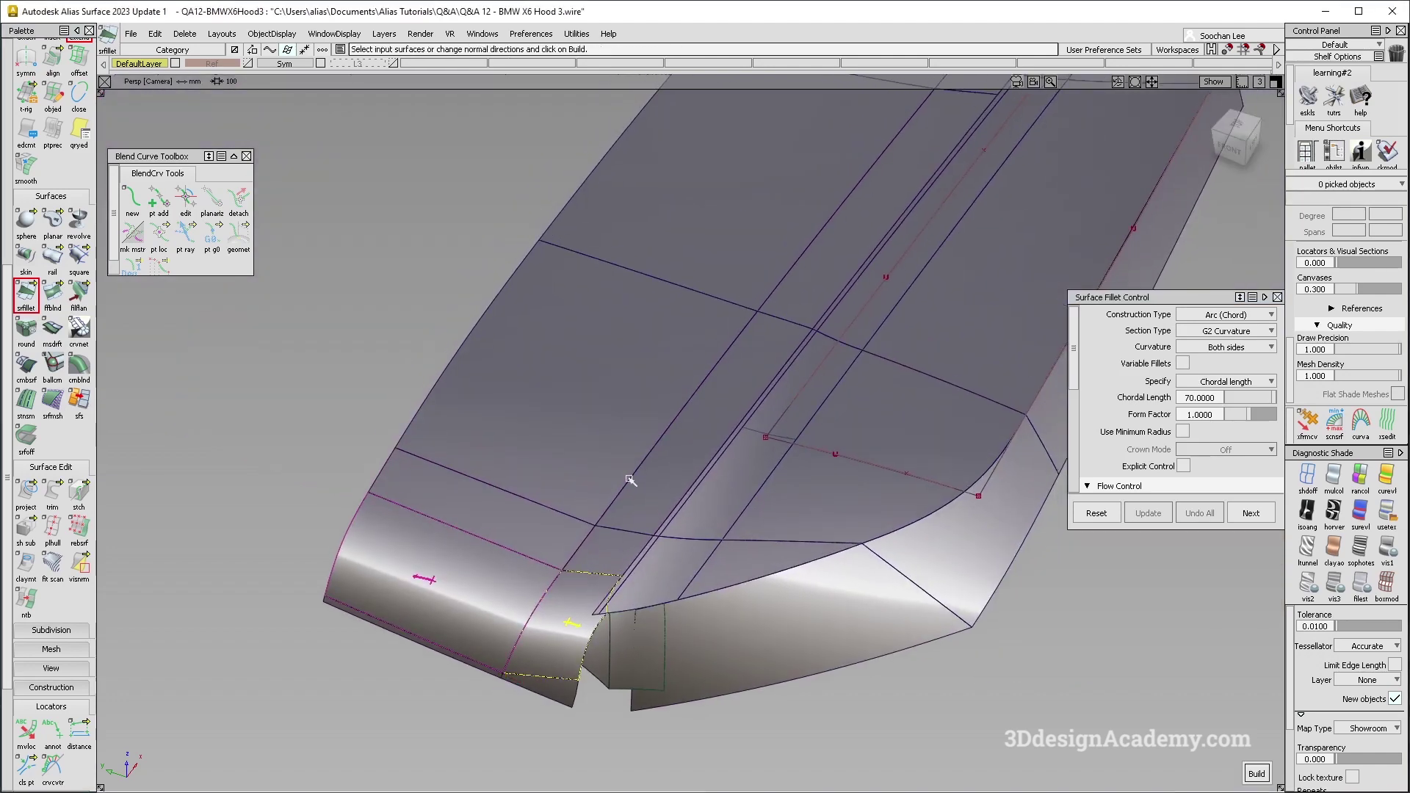
pyautogui.keyDown('alt'); pyautogui.keyDown('shift'); pyautogui.moveTo(909, 209); pyautogui.dragTo(758, 470, button='middle'); pyautogui.keyUp('shift'); pyautogui.keyUp('alt')
pyautogui.click(821, 307)
pyautogui.keyDown('alt'); pyautogui.keyDown('shift'); pyautogui.moveTo(684, 557); pyautogui.dragTo(754, 455, button='middle'); pyautogui.keyUp('shift'); pyautogui.keyUp('alt')
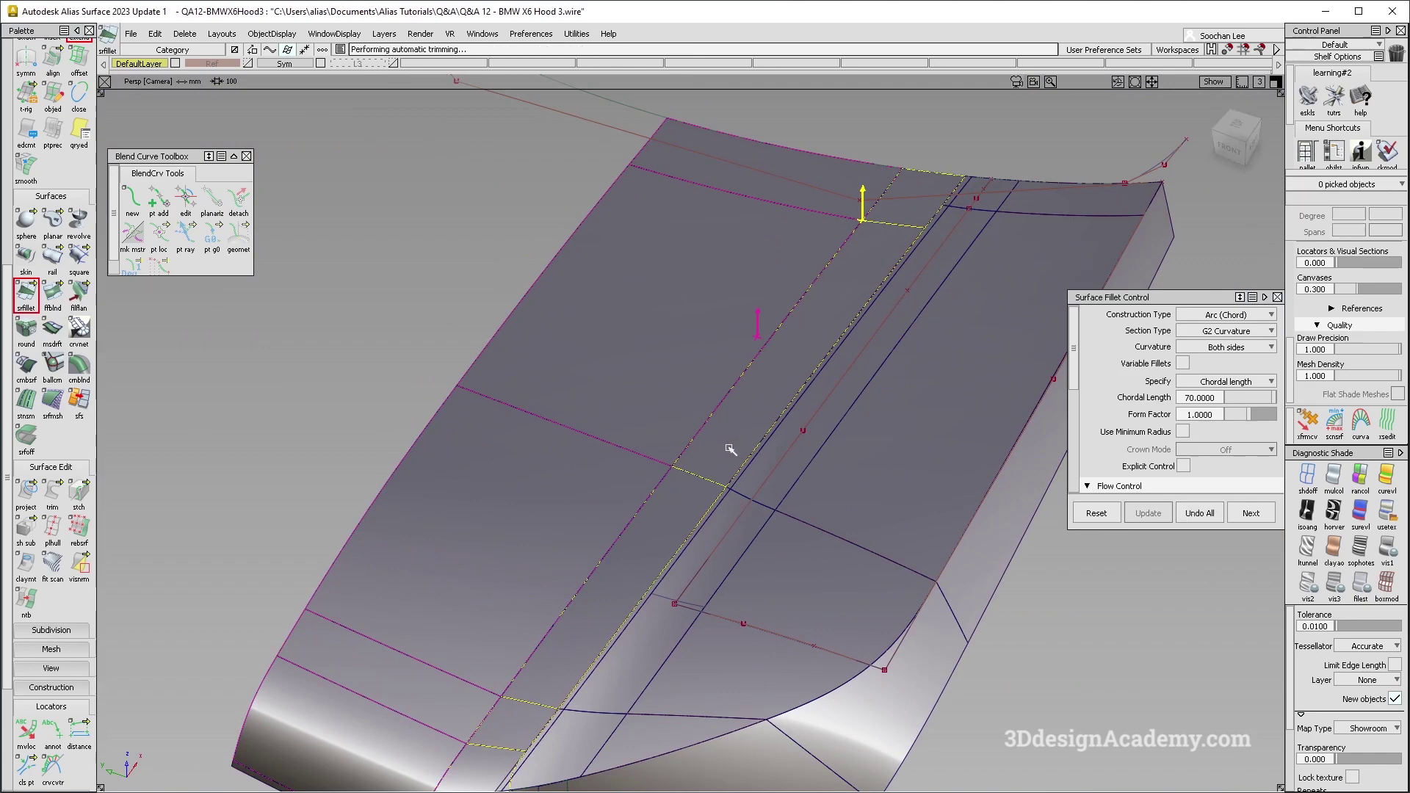
# - Check the fillet's front end and undo the surface fillet between the centre panels and the side strip
pyautogui.keyDown('alt'); pyautogui.keyDown('shift'); pyautogui.moveTo(538, 710); pyautogui.dragTo(617, 557, button='middle'); pyautogui.keyUp('shift'); pyautogui.keyUp('alt')
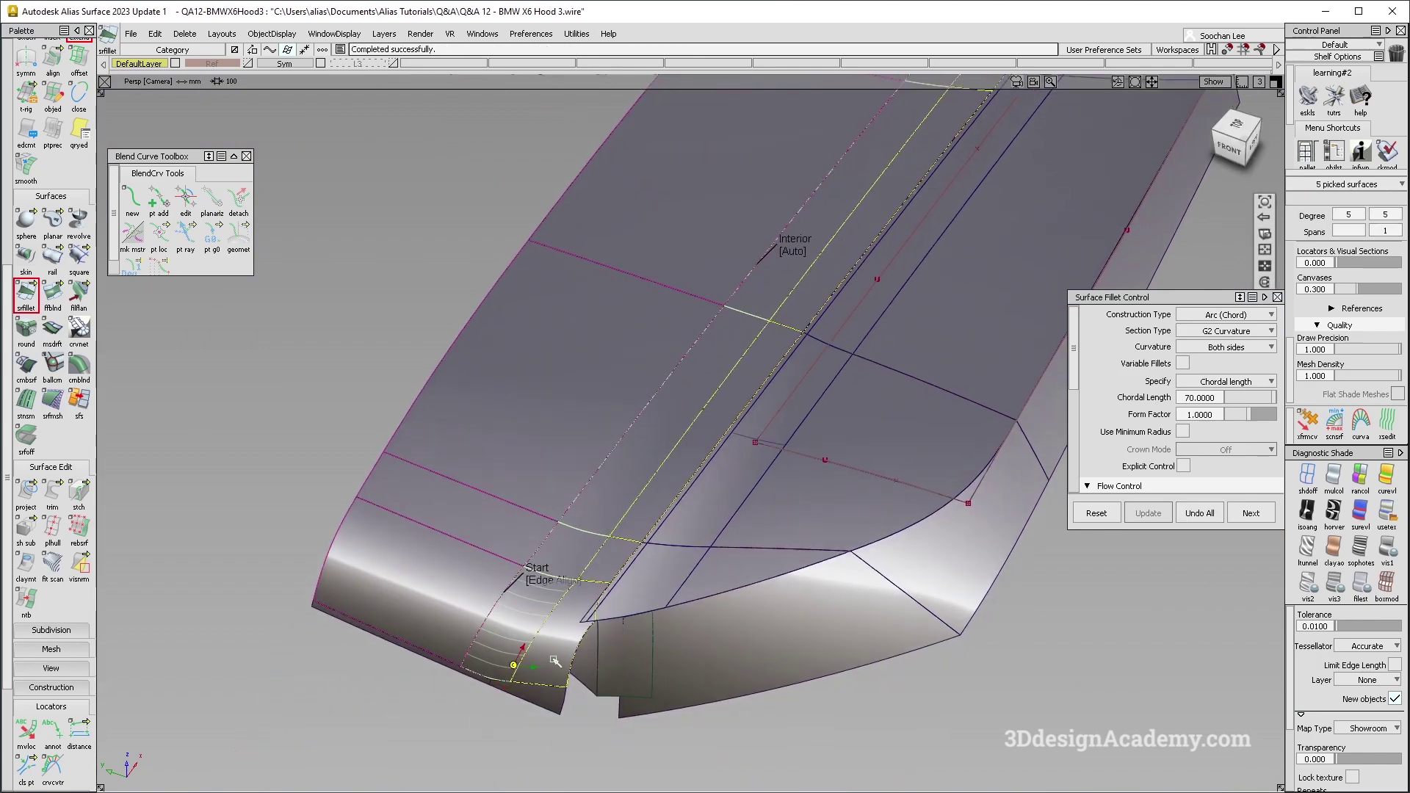
pyautogui.keyDown('alt'); pyautogui.keyDown('shift'); pyautogui.moveTo(554, 661); pyautogui.dragTo(618, 625); pyautogui.keyUp('shift'); pyautogui.keyUp('alt')
pyautogui.keyDown('alt'); pyautogui.keyDown('shift'); pyautogui.moveTo(618, 626); pyautogui.dragTo(705, 624, button='right'); pyautogui.keyUp('shift'); pyautogui.keyUp('alt')
pyautogui.keyDown('alt'); pyautogui.keyDown('shift'); pyautogui.moveTo(470, 509); pyautogui.dragTo(433, 452); pyautogui.keyUp('shift'); pyautogui.keyUp('alt')
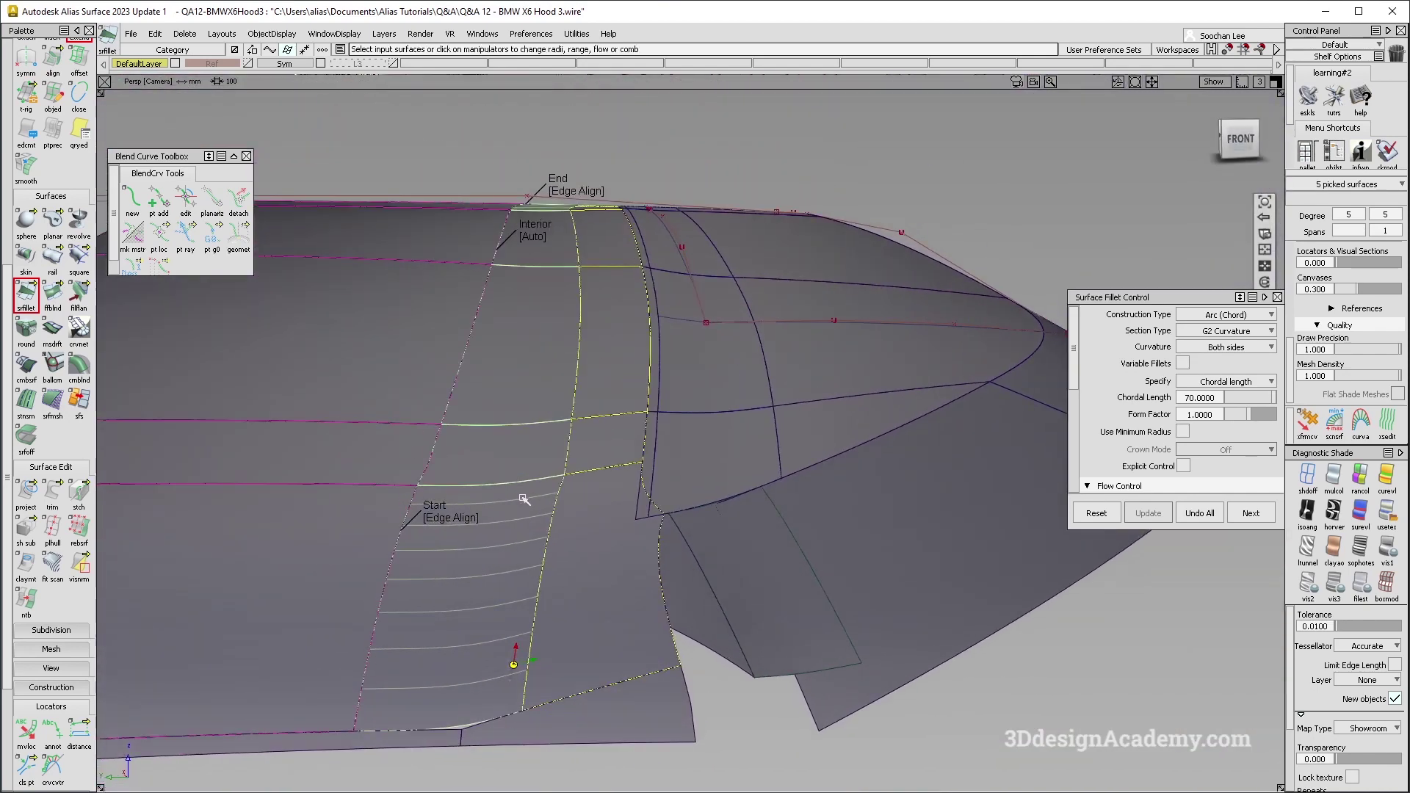
pyautogui.hotkey('ctrl', 'z')
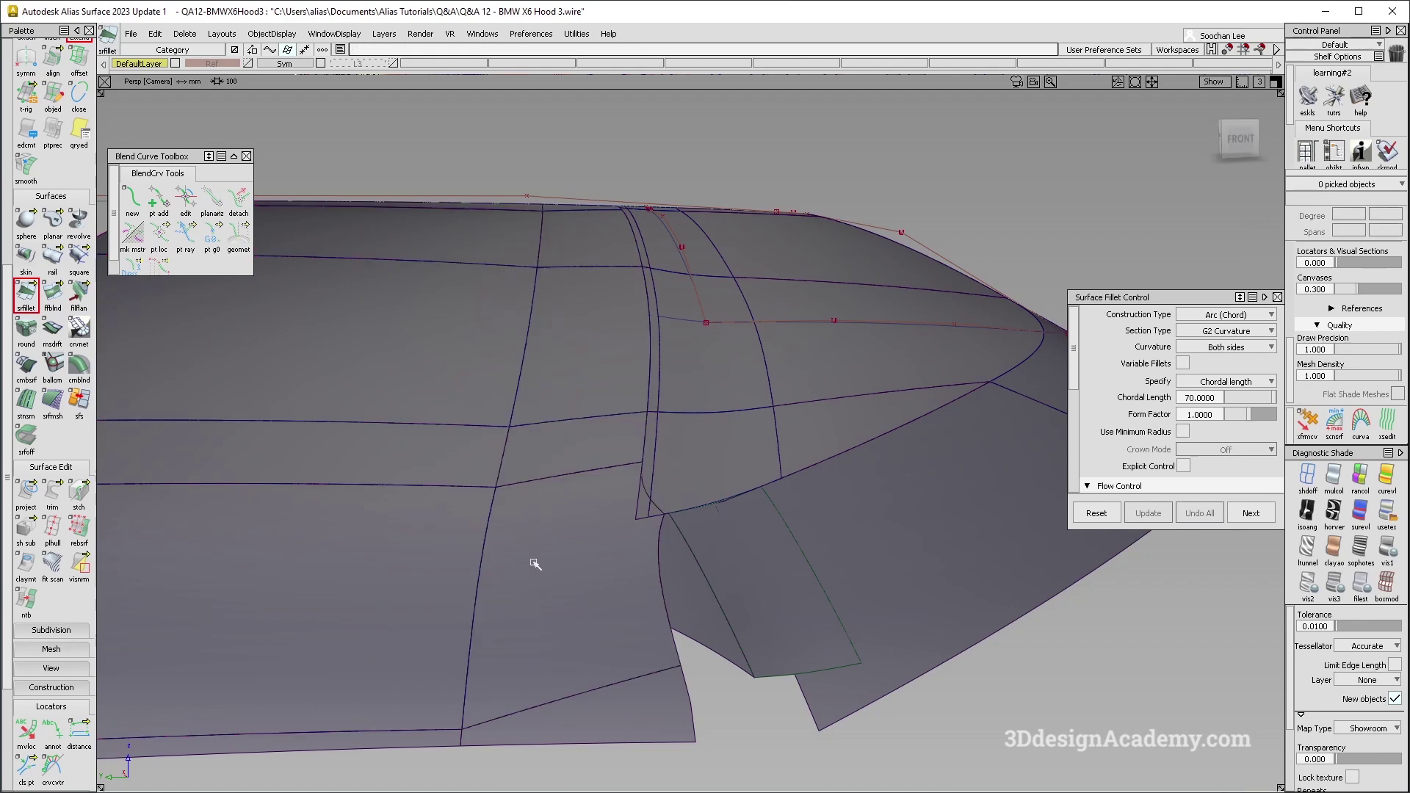
pyautogui.keyDown('alt'); pyautogui.keyDown('shift'); pyautogui.moveTo(491, 413); pyautogui.dragTo(564, 465); pyautogui.keyUp('shift'); pyautogui.keyUp('alt')
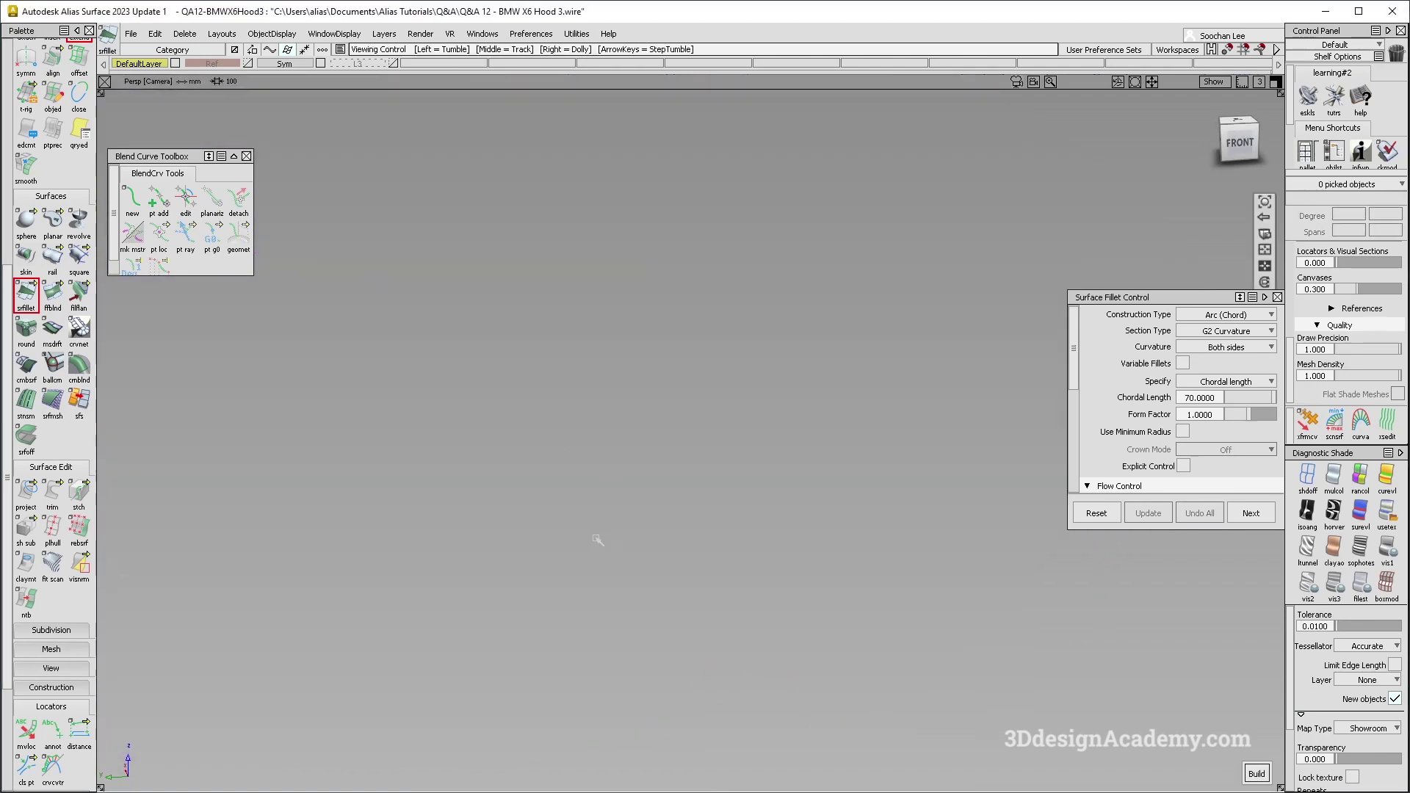
pyautogui.press('f')
# - Build a G2 Curvature surface fillet with chordal length 70 between the centre panels and side strip, leaving out the front flange and rear-end surfaces
pyautogui.keyDown('alt'); pyautogui.keyDown('shift'); pyautogui.moveTo(922, 488); pyautogui.dragTo(844, 380); pyautogui.keyUp('shift'); pyautogui.keyUp('alt')
pyautogui.click(902, 334)
pyautogui.click(898, 314)
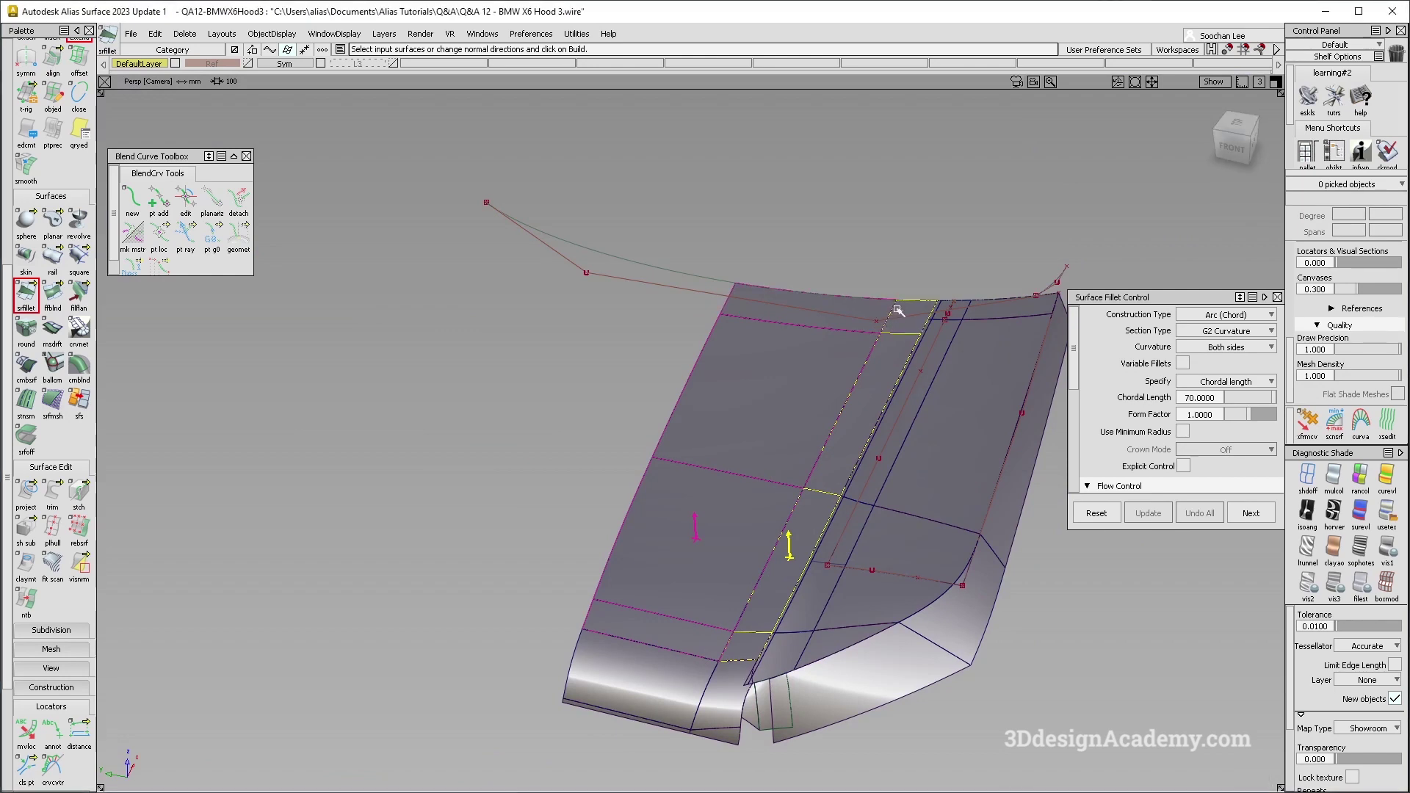
pyautogui.click(1250, 515)
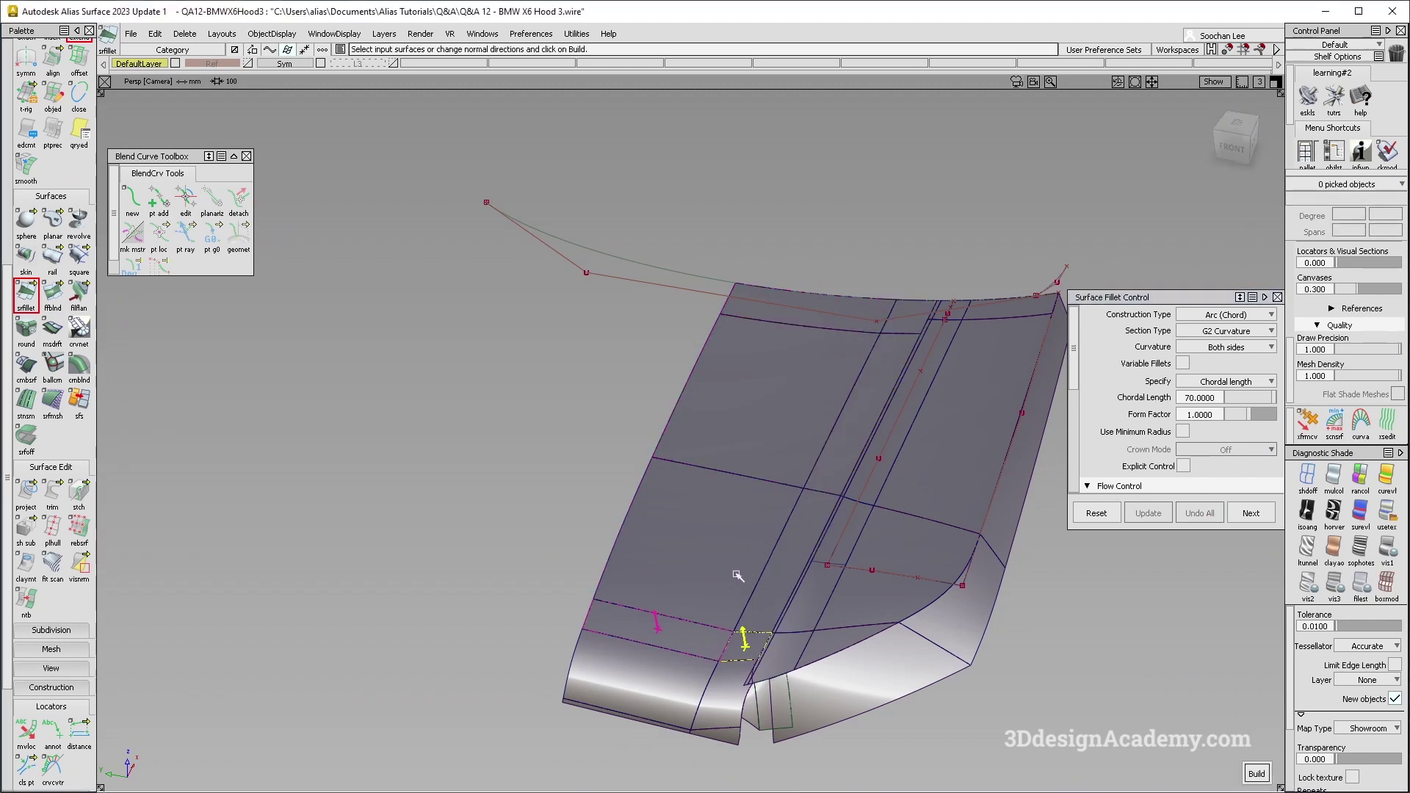
pyautogui.keyDown('alt'); pyautogui.keyDown('shift'); pyautogui.moveTo(793, 424); pyautogui.dragTo(879, 475); pyautogui.keyUp('shift'); pyautogui.keyUp('alt')
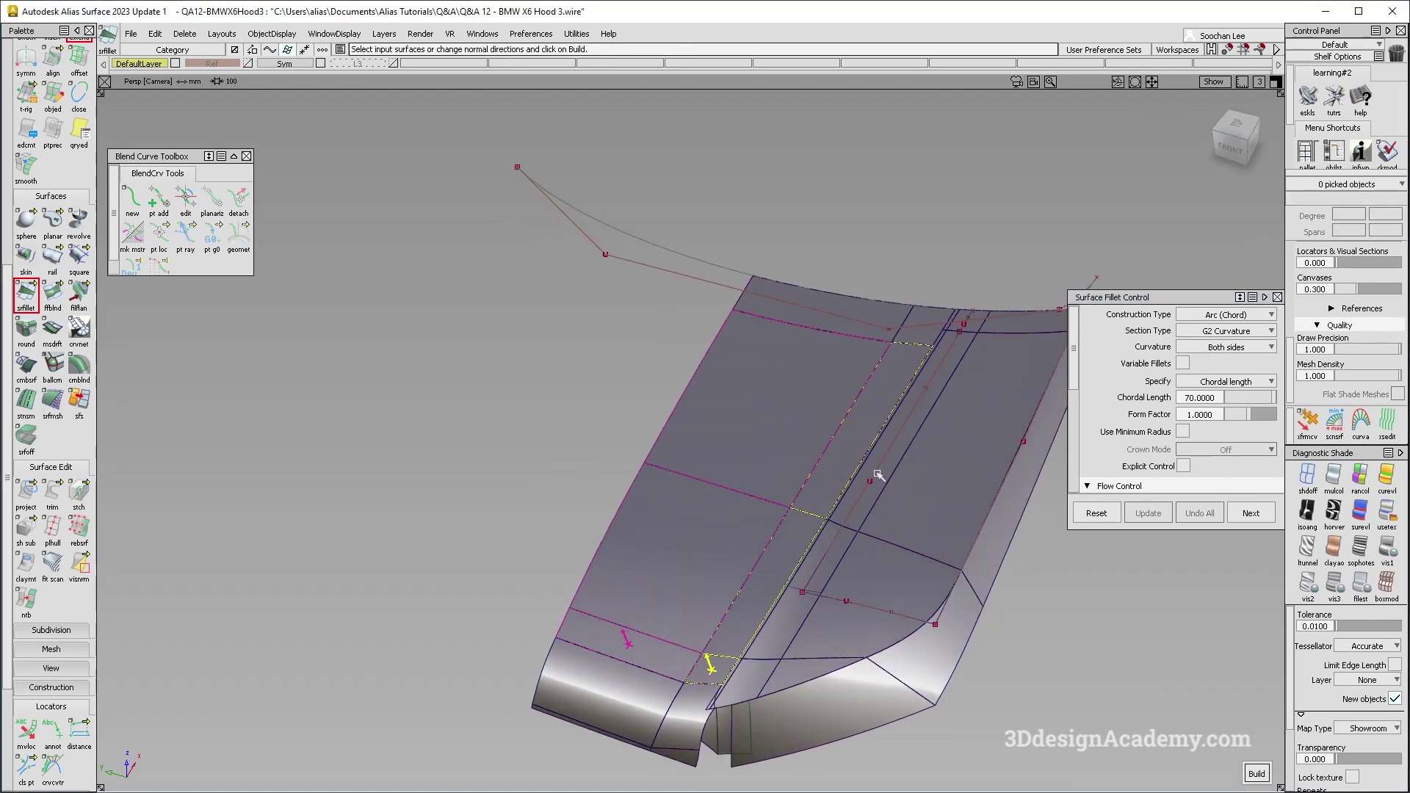
pyautogui.click(874, 364)
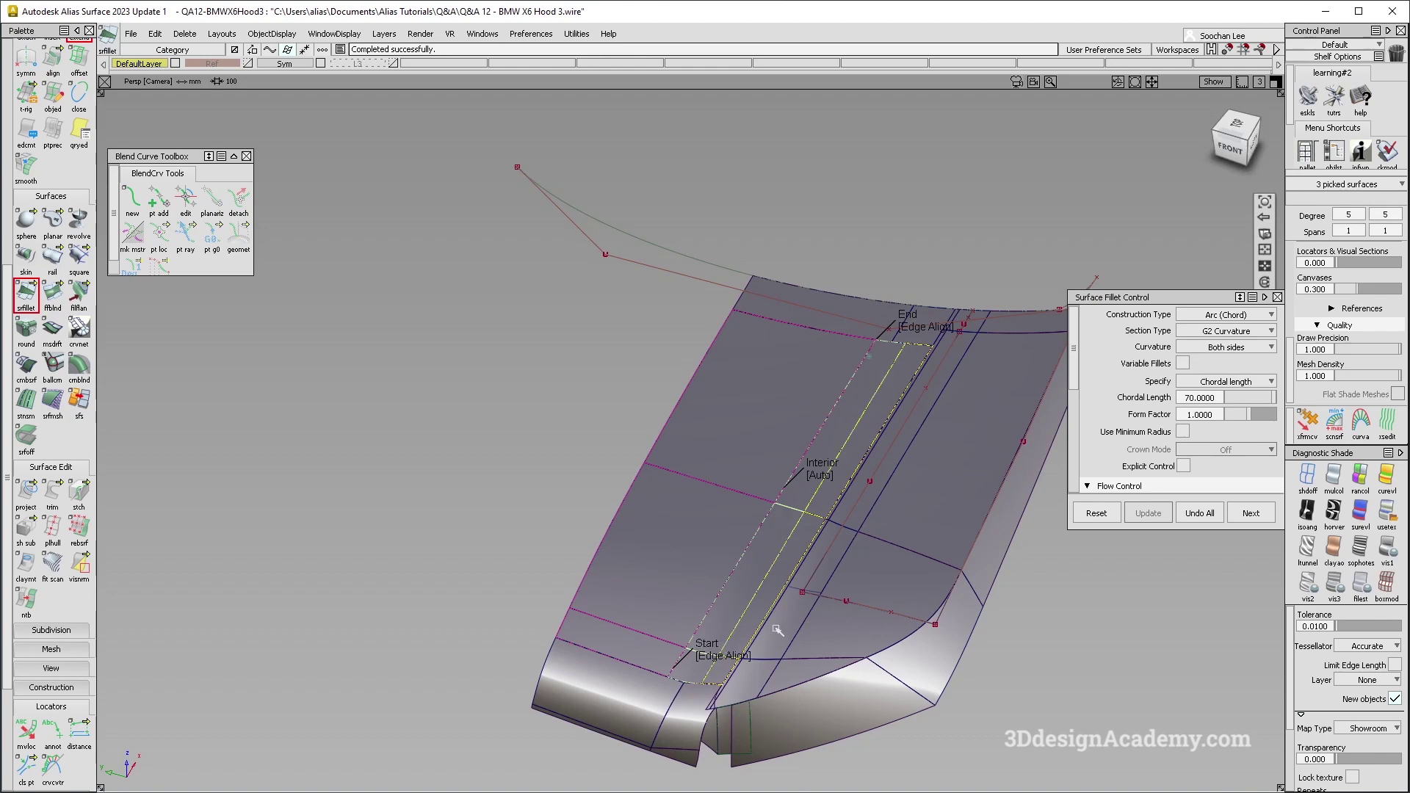
pyautogui.keyDown('alt'); pyautogui.keyDown('shift'); pyautogui.moveTo(777, 629); pyautogui.dragTo(848, 531); pyautogui.keyUp('shift'); pyautogui.keyUp('alt')
pyautogui.keyDown('alt'); pyautogui.keyDown('shift'); pyautogui.moveTo(656, 577); pyautogui.dragTo(813, 527); pyautogui.keyUp('shift'); pyautogui.keyUp('alt')
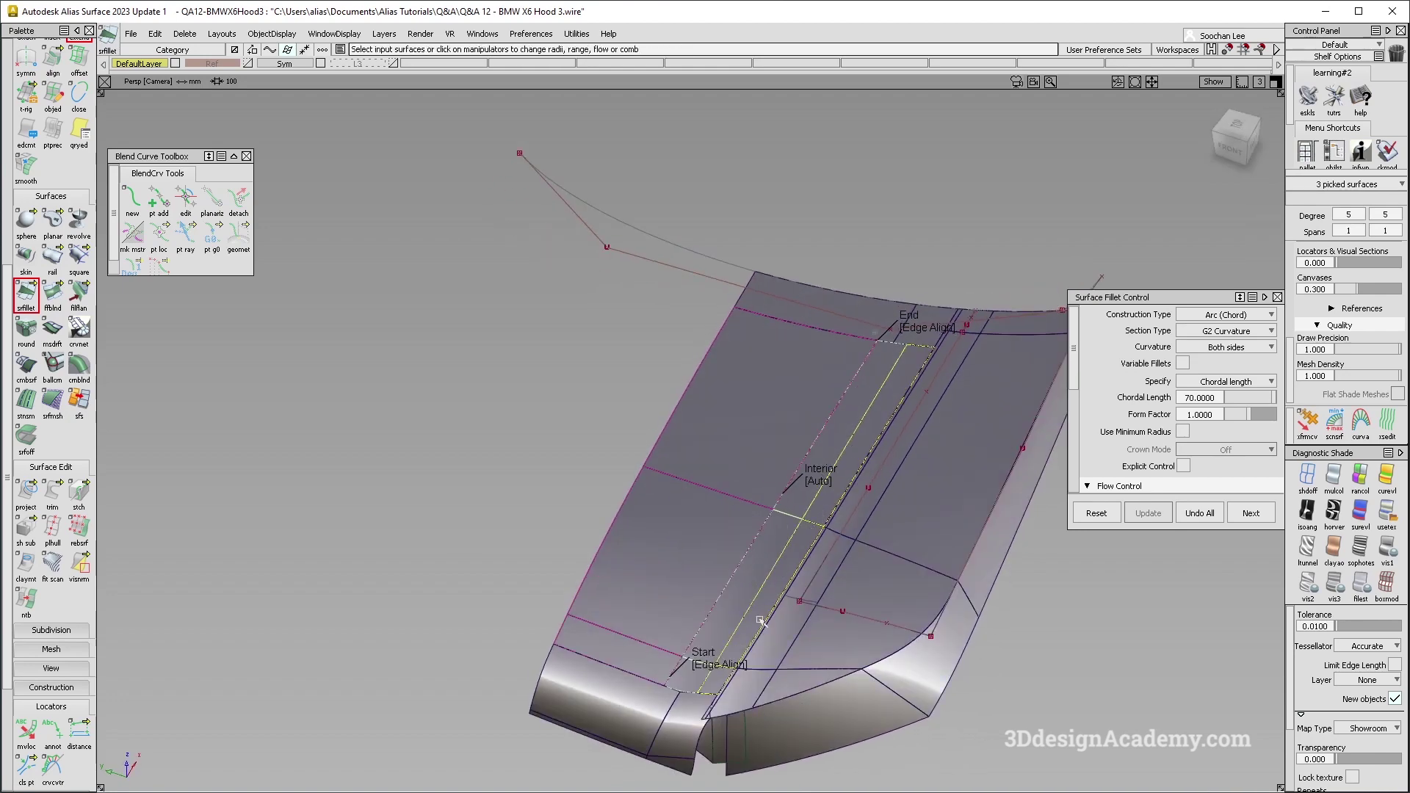
# - Shade the hood with the multi-colour diagnostic shader and turn on symmetry for DefaultLayer
pyautogui.click(1334, 478)
pyautogui.hotkey('alt', 'm')
pyautogui.keyDown('alt'); pyautogui.keyDown('shift'); pyautogui.moveTo(874, 556); pyautogui.dragTo(854, 516); pyautogui.keyUp('shift'); pyautogui.keyUp('alt')
pyautogui.keyDown('ctrl'); pyautogui.keyDown('shift'); pyautogui.moveTo(881, 636); pyautogui.dragTo(777, 522, button='right'); pyautogui.keyUp('shift'); pyautogui.keyUp('ctrl')
pyautogui.click(142, 64)
pyautogui.click(147, 130)
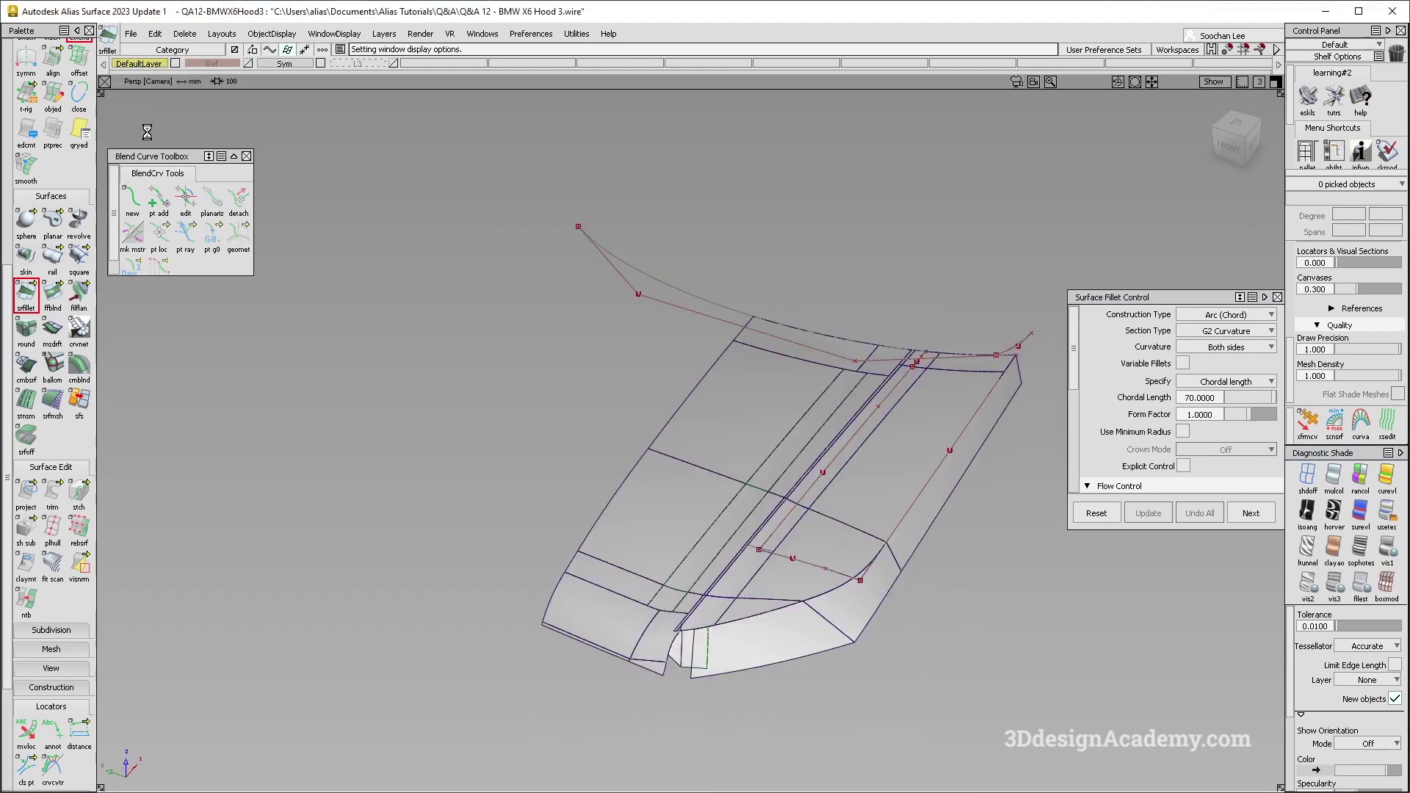
# - Compare the mirrored hood's filleted crease with the reference photo BMW-X6_M60i-2024-1600-09.jpg in the photo viewer
pyautogui.keyDown('alt'); pyautogui.keyDown('shift'); pyautogui.moveTo(707, 526); pyautogui.dragTo(670, 497); pyautogui.keyUp('shift'); pyautogui.keyUp('alt')
pyautogui.keyDown('ctrl'); pyautogui.keyDown('shift'); pyautogui.moveTo(721, 530); pyautogui.dragTo(689, 495, button='right'); pyautogui.keyUp('shift'); pyautogui.keyUp('ctrl')
pyautogui.keyDown('alt'); pyautogui.keyDown('shift'); pyautogui.moveTo(692, 496); pyautogui.dragTo(783, 461); pyautogui.keyUp('shift'); pyautogui.keyUp('alt')
pyautogui.keyDown('alt'); pyautogui.keyDown('shift'); pyautogui.moveTo(911, 507); pyautogui.dragTo(852, 514, button='right'); pyautogui.keyUp('shift'); pyautogui.keyUp('alt')
pyautogui.hotkey('alt', 'Tab')
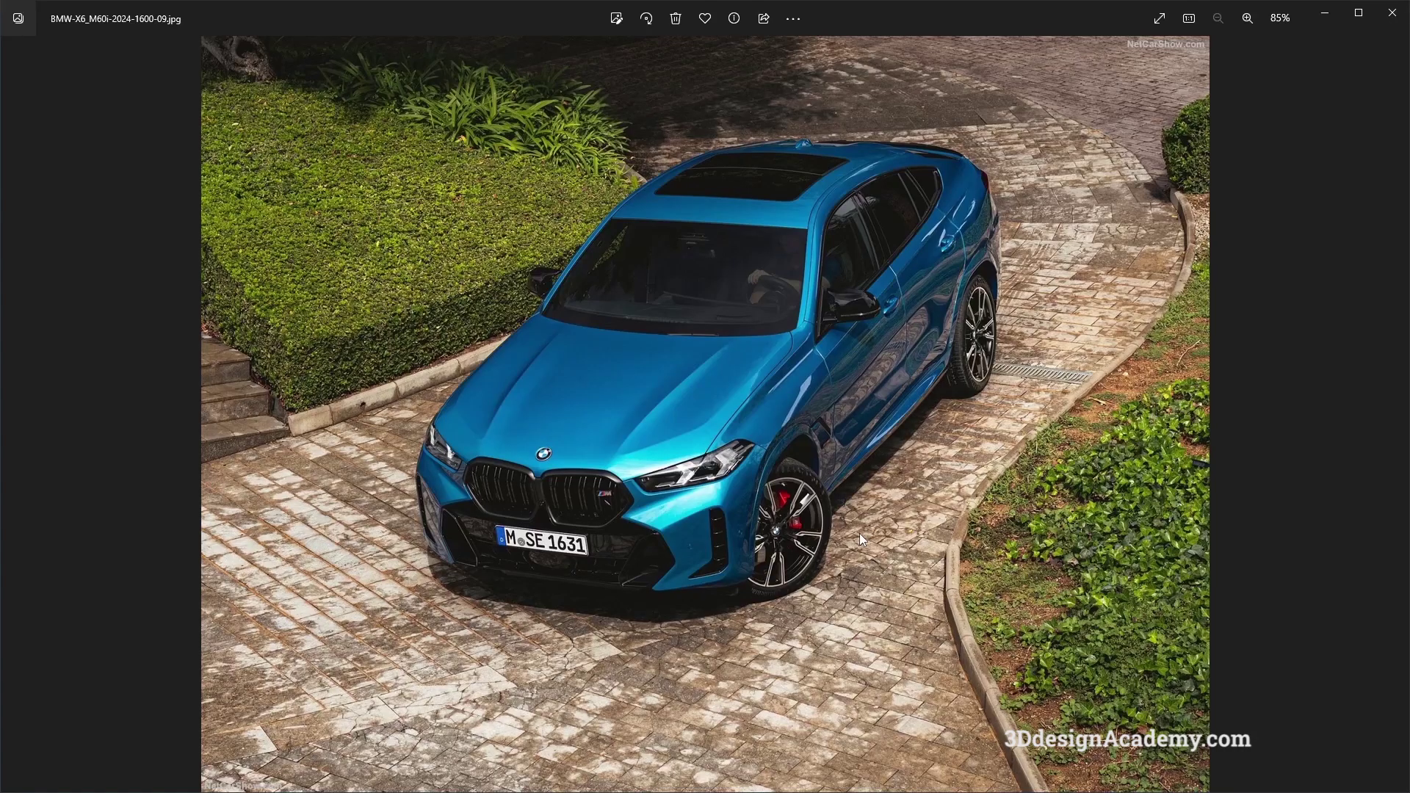
pyautogui.hotkey('alt', 'Tab')
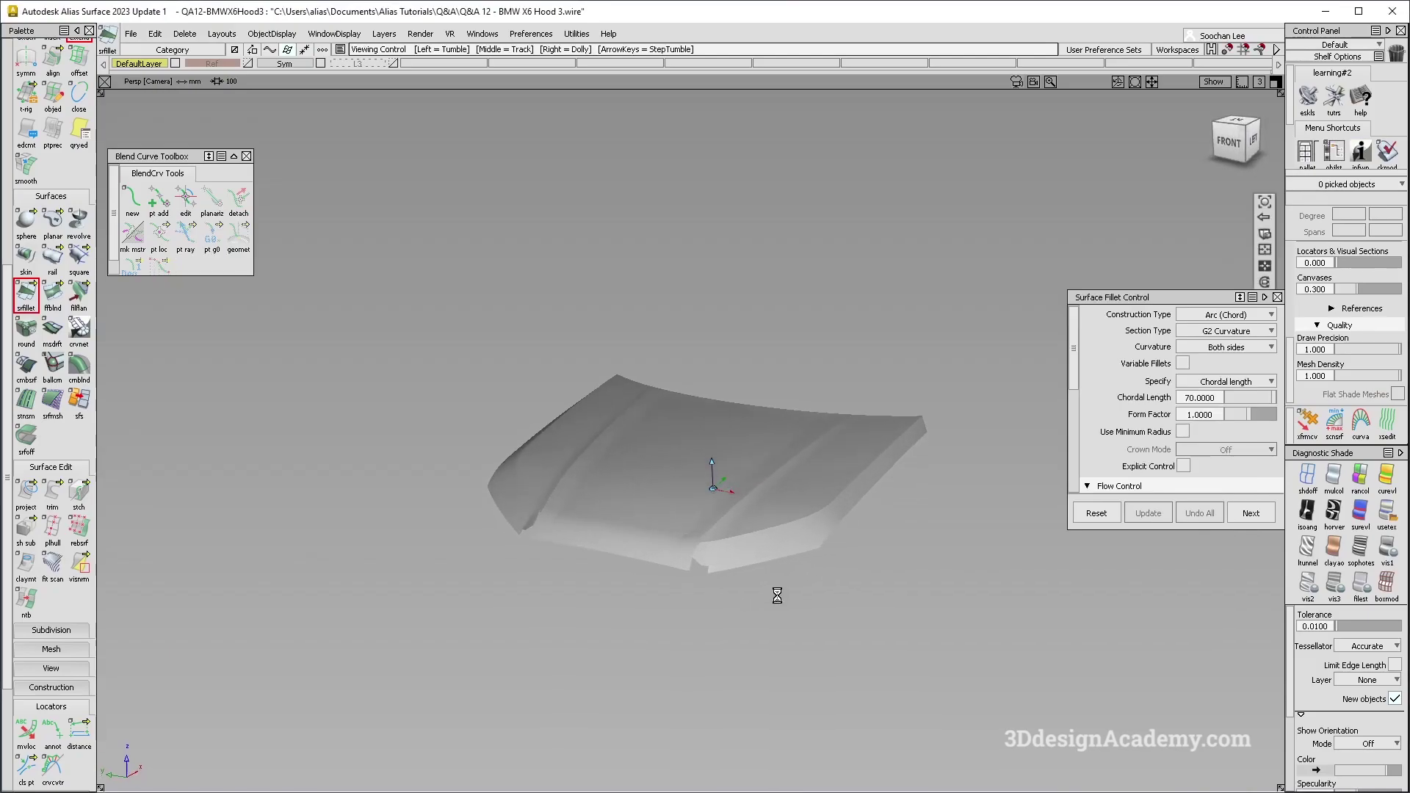
pyautogui.hotkey('alt', 'Tab')
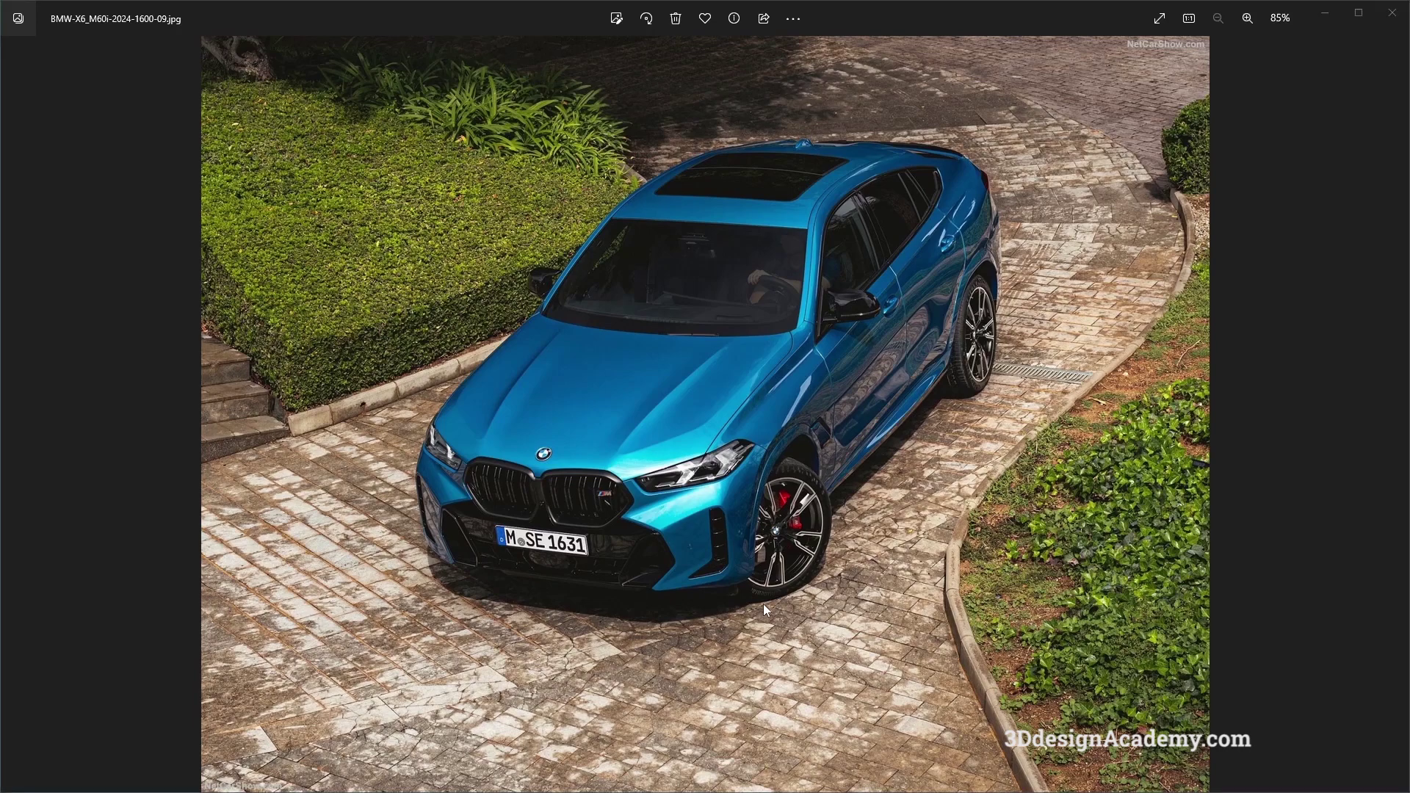
pyautogui.hotkey('alt', 'Tab')
pyautogui.keyDown('alt'); pyautogui.keyDown('shift'); pyautogui.moveTo(747, 621); pyautogui.dragTo(741, 637); pyautogui.keyUp('shift'); pyautogui.keyUp('alt')
pyautogui.hotkey('alt', 'Tab')
pyautogui.hotkey('alt', 'Tab')
# - Select the new surface fillet, set its chordal length to 90 and close its information and fillet option windows
pyautogui.hotkey('ctrl', '5')
pyautogui.keyDown('alt'); pyautogui.keyDown('shift'); pyautogui.moveTo(710, 541); pyautogui.dragTo(736, 474, button='right'); pyautogui.keyUp('shift'); pyautogui.keyUp('alt')
pyautogui.click(737, 476)
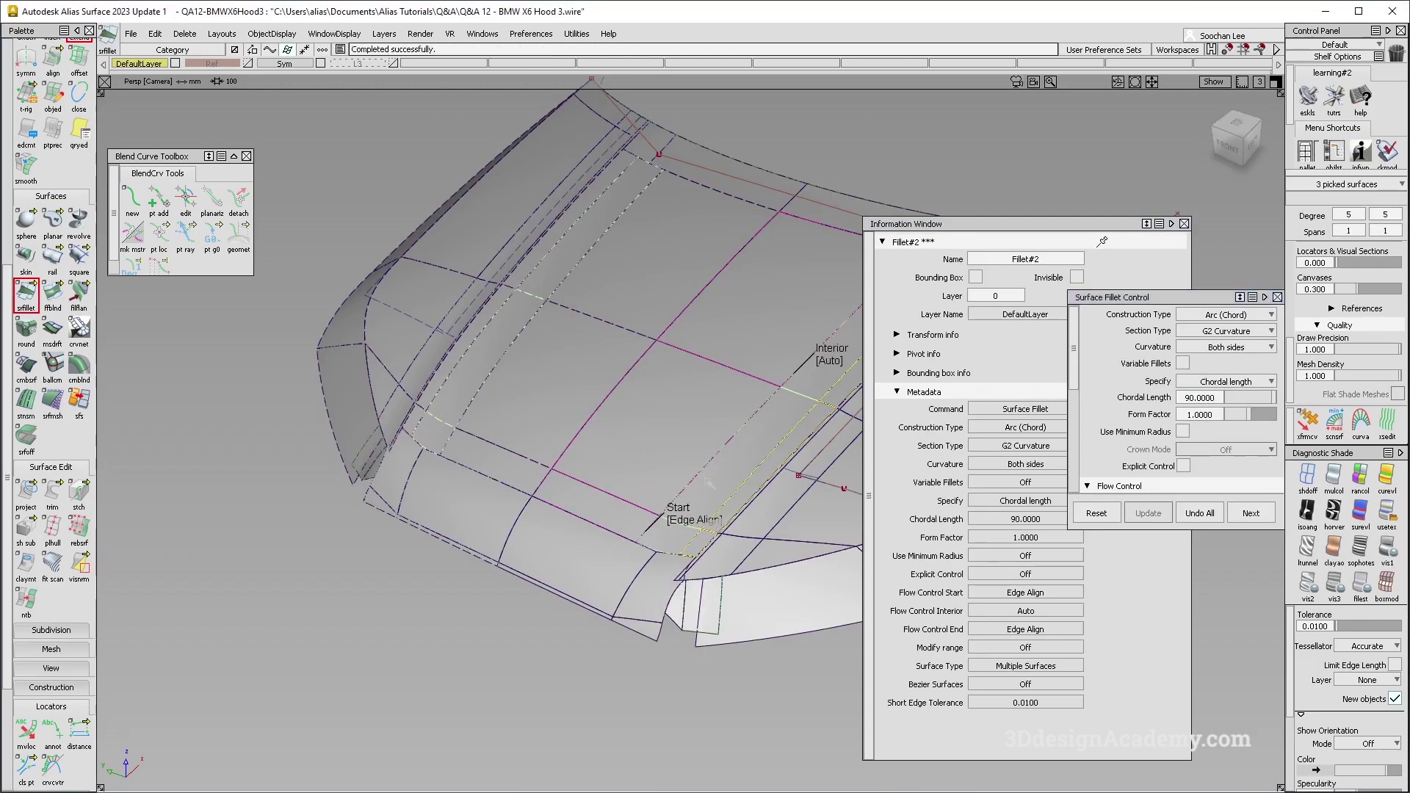
pyautogui.click(1184, 223)
pyautogui.click(1278, 297)
# - Examine the shaded hood against the photo viewer's reference images, moving on to BMW-X6_M_Competition-2024-1600-10.jpg
pyautogui.keyDown('alt'); pyautogui.keyDown('shift'); pyautogui.moveTo(926, 382); pyautogui.dragTo(882, 411, button='right'); pyautogui.keyUp('shift'); pyautogui.keyUp('alt')
pyautogui.keyDown('alt'); pyautogui.keyDown('shift'); pyautogui.moveTo(881, 412); pyautogui.dragTo(929, 426); pyautogui.keyUp('shift'); pyautogui.keyUp('alt')
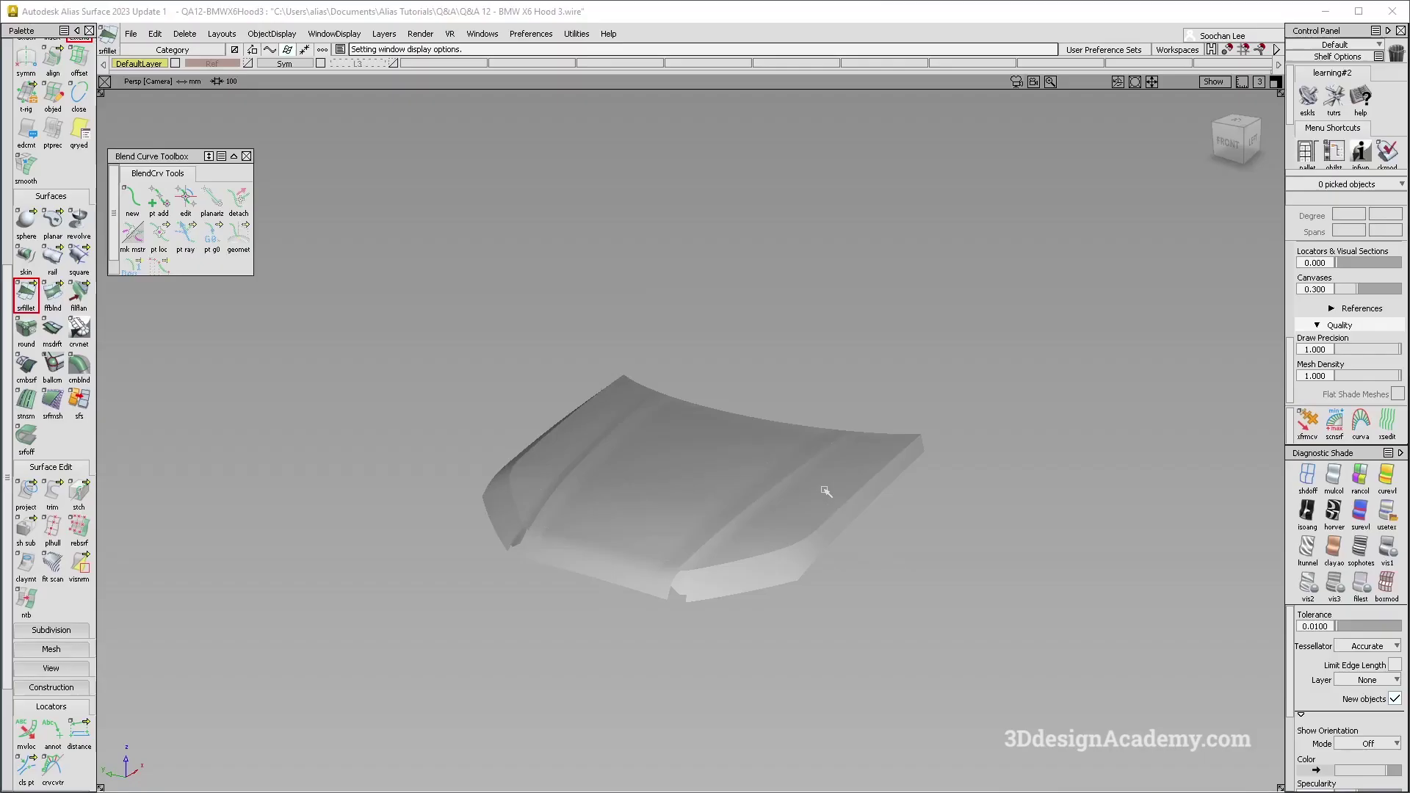
pyautogui.moveTo(734, 451)
pyautogui.keyDown('alt'); pyautogui.keyDown('shift'); pyautogui.mouseDown()
pyautogui.moveTo(764, 449)
pyautogui.moveTo(727, 449)
pyautogui.moveTo(745, 447)
pyautogui.mouseUp(); pyautogui.keyUp('shift'); pyautogui.keyUp('alt')
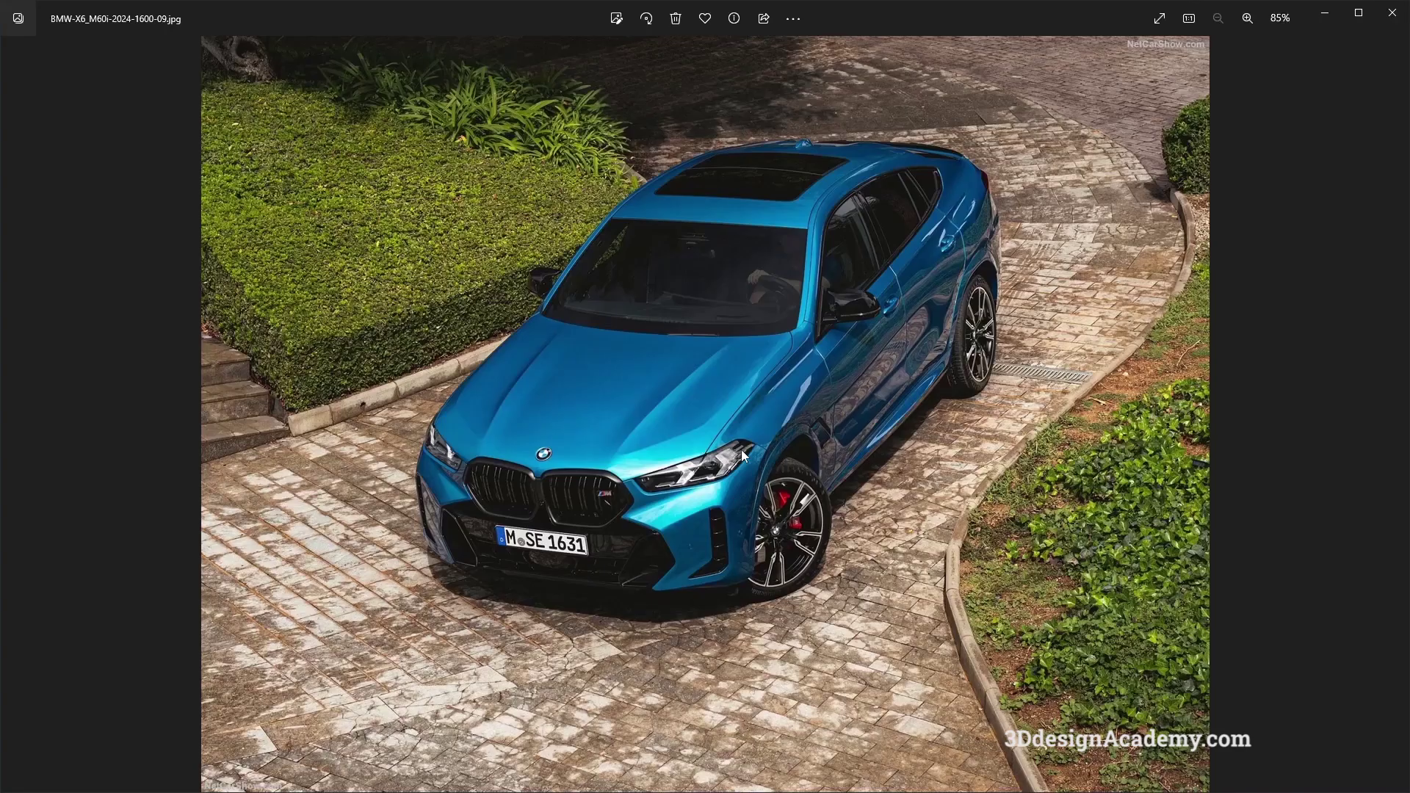
pyautogui.press('Right')
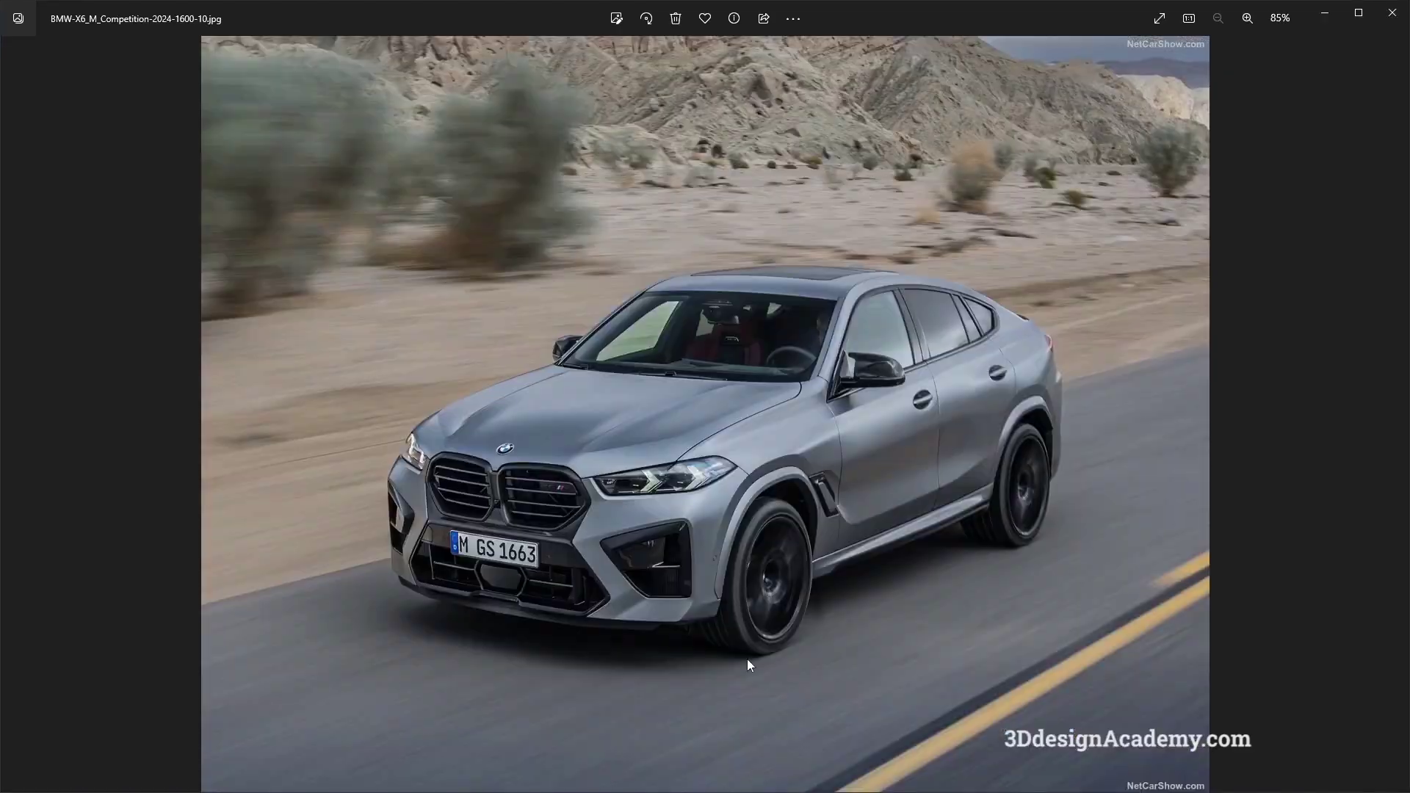
# - Compare the BMW-X6_M_Competition reference photo with the shaded hood, examining the filleted crease from several angles
pyautogui.press('Left')
pyautogui.press('Right')
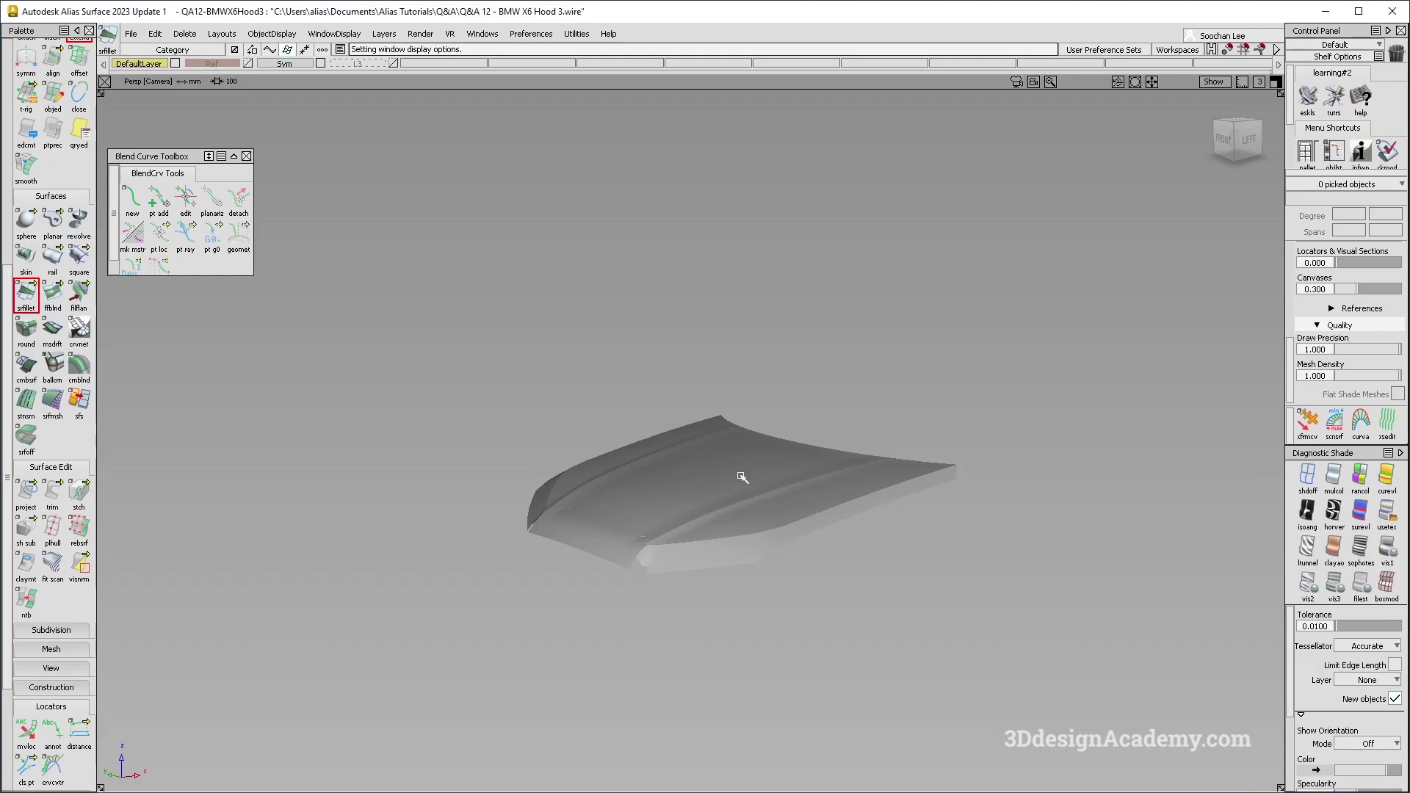
pyautogui.keyDown('alt'); pyautogui.keyDown('shift'); pyautogui.moveTo(742, 478); pyautogui.dragTo(754, 514); pyautogui.keyUp('shift'); pyautogui.keyUp('alt')
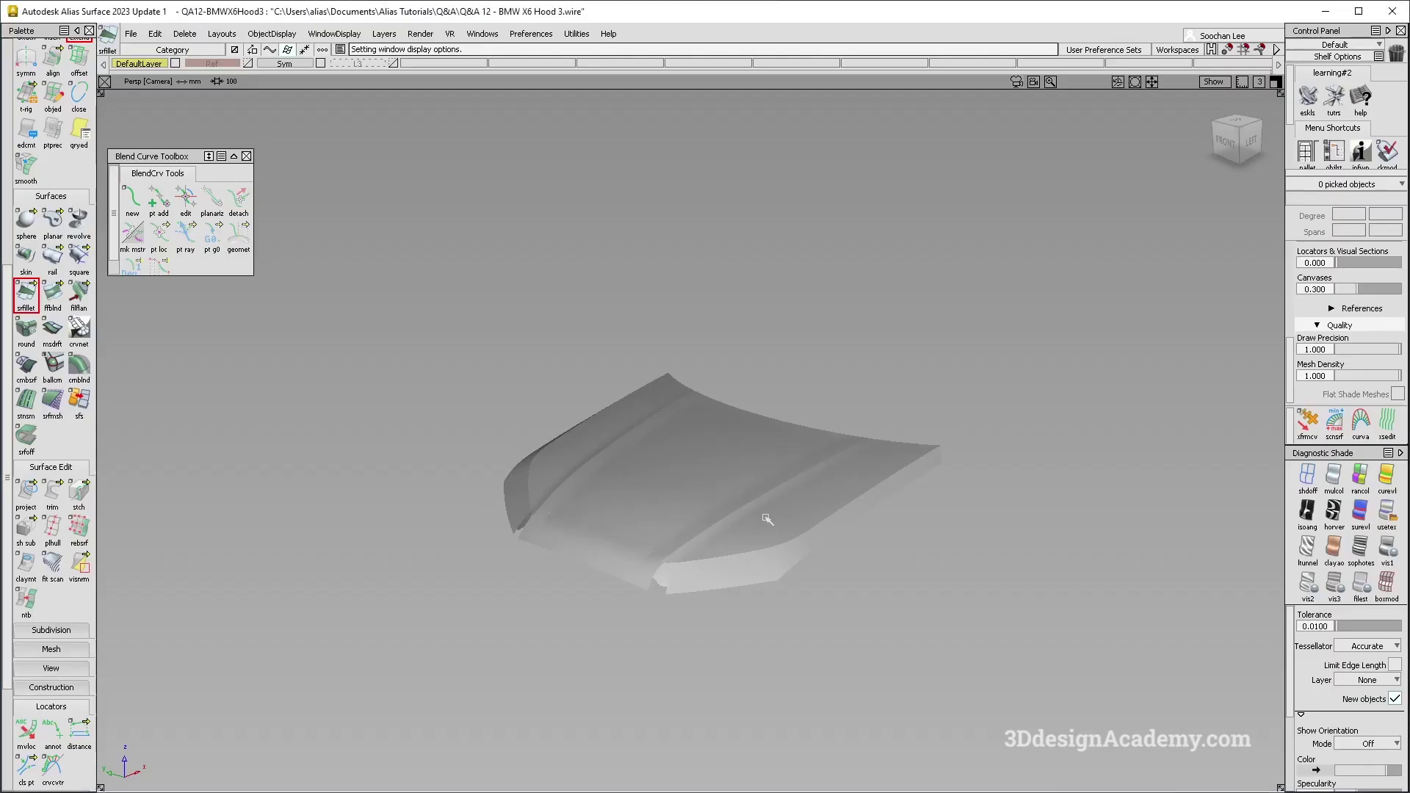
pyautogui.keyDown('alt'); pyautogui.keyDown('shift'); pyautogui.moveTo(759, 515); pyautogui.dragTo(796, 331); pyautogui.keyUp('shift'); pyautogui.keyUp('alt')
pyautogui.keyDown('alt'); pyautogui.keyDown('shift'); pyautogui.moveTo(750, 427); pyautogui.dragTo(646, 454); pyautogui.keyUp('shift'); pyautogui.keyUp('alt')
pyautogui.keyDown('alt'); pyautogui.keyDown('shift'); pyautogui.moveTo(890, 312); pyautogui.dragTo(974, 309, button='middle'); pyautogui.keyUp('shift'); pyautogui.keyUp('alt')
# - Select the hood surfaces and delete their construction history
pyautogui.keyDown('ctrl'); pyautogui.keyDown('shift'); pyautogui.moveTo(646, 488); pyautogui.dragTo(540, 429); pyautogui.keyUp('shift'); pyautogui.keyUp('ctrl')
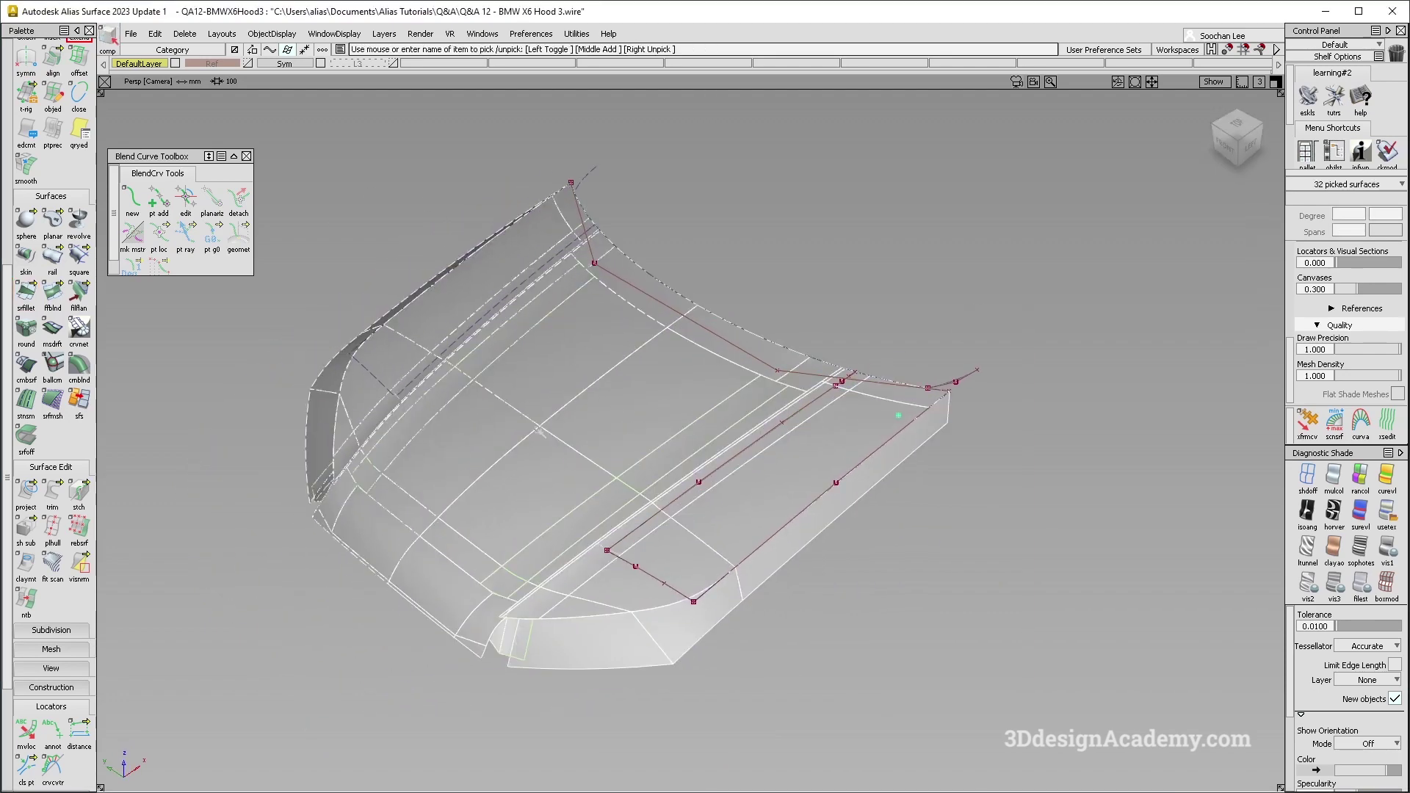
pyautogui.click(184, 34)
pyautogui.click(224, 86)
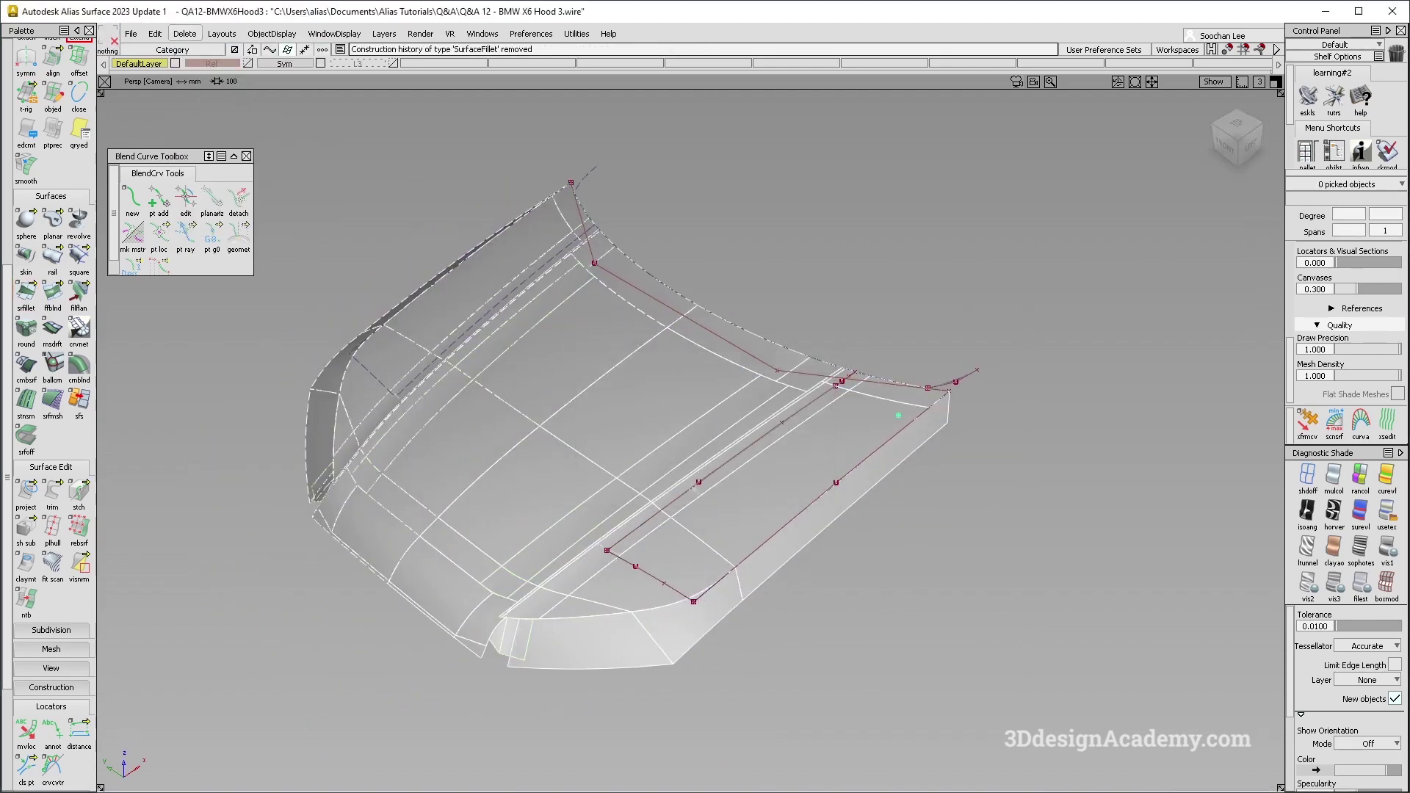
# - Select the hood's construction curves and assign them to the third, unused layer slot
pyautogui.scroll(5, 761, 400)
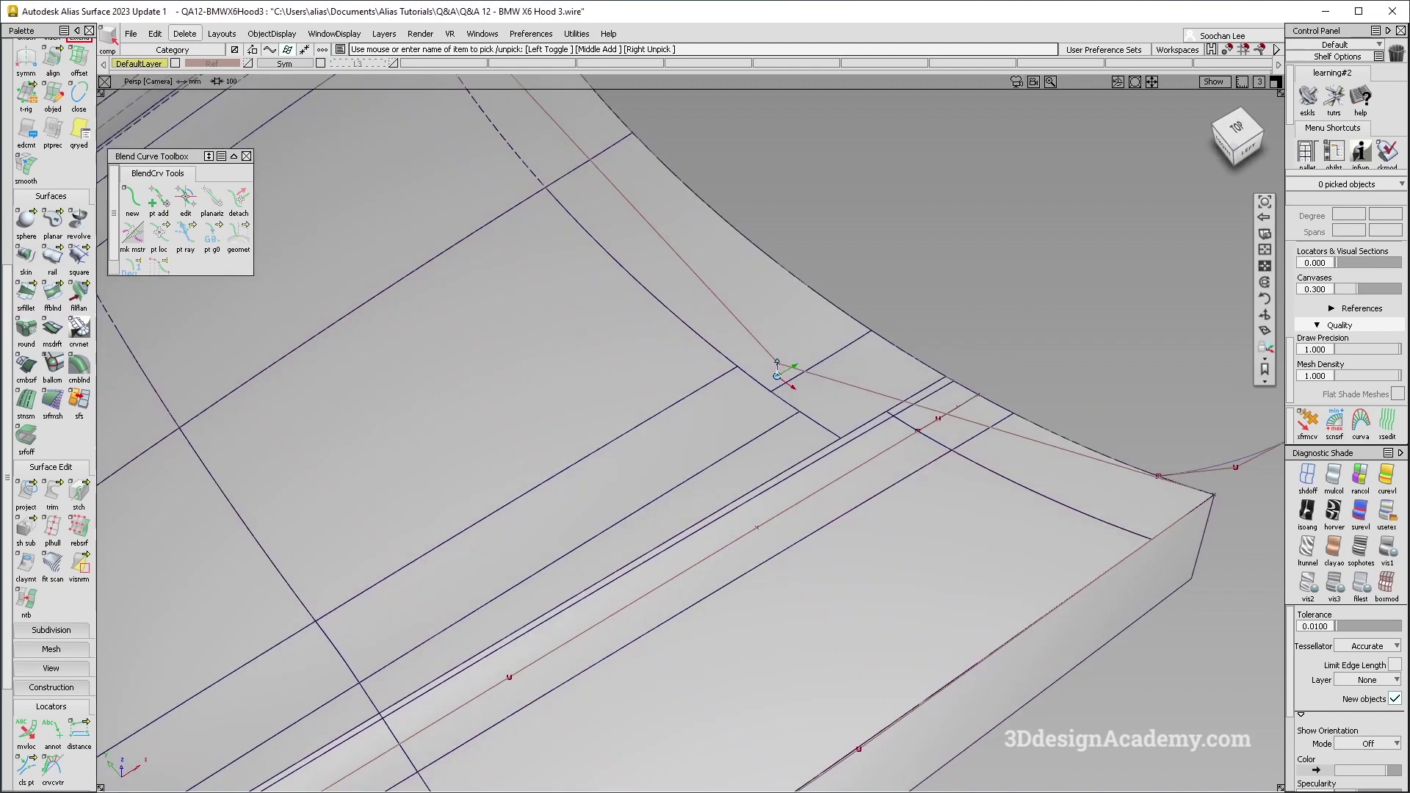
pyautogui.scroll(-5, 708, 431)
pyautogui.moveTo(430, 250); pyautogui.dragTo(987, 758)
pyautogui.click(380, 65)
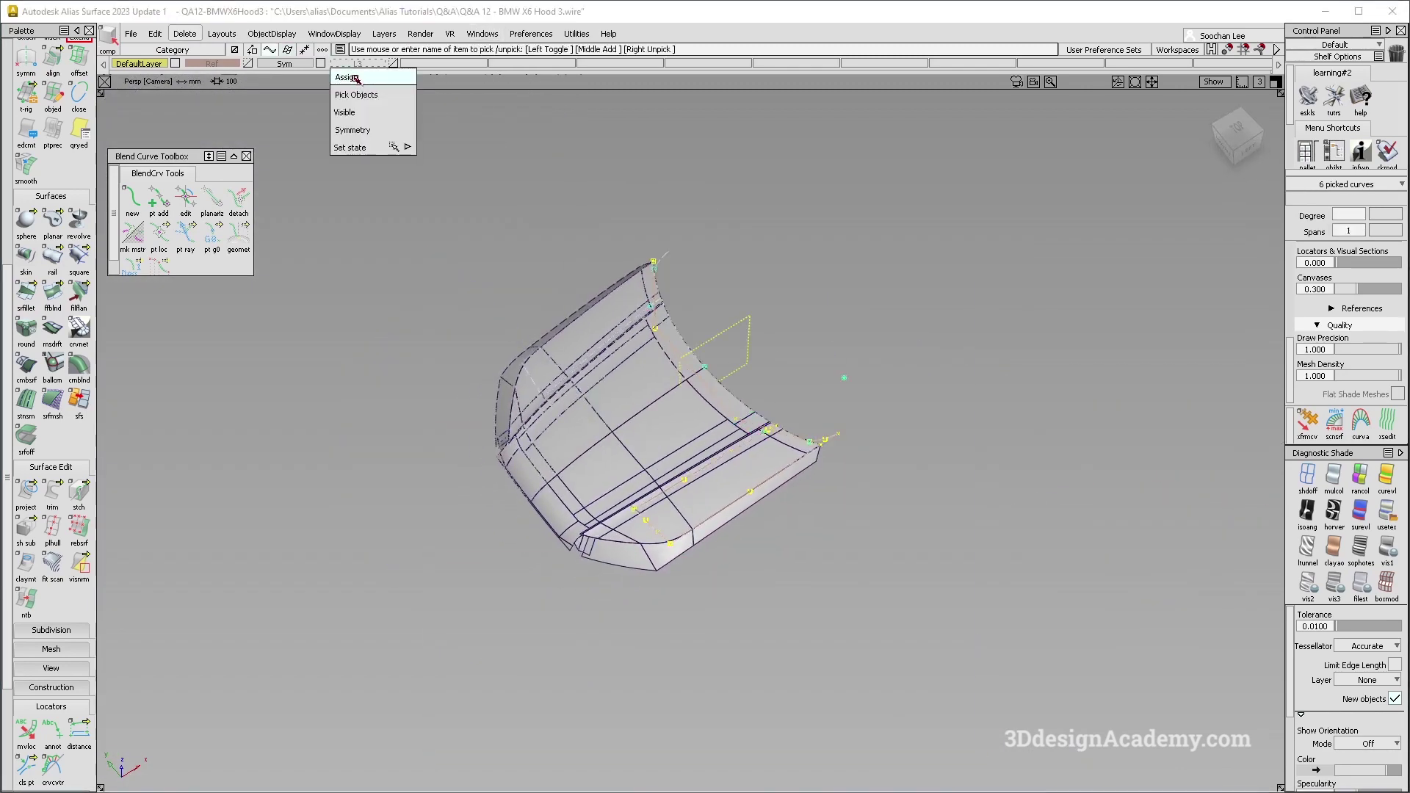
pyautogui.click(353, 81)
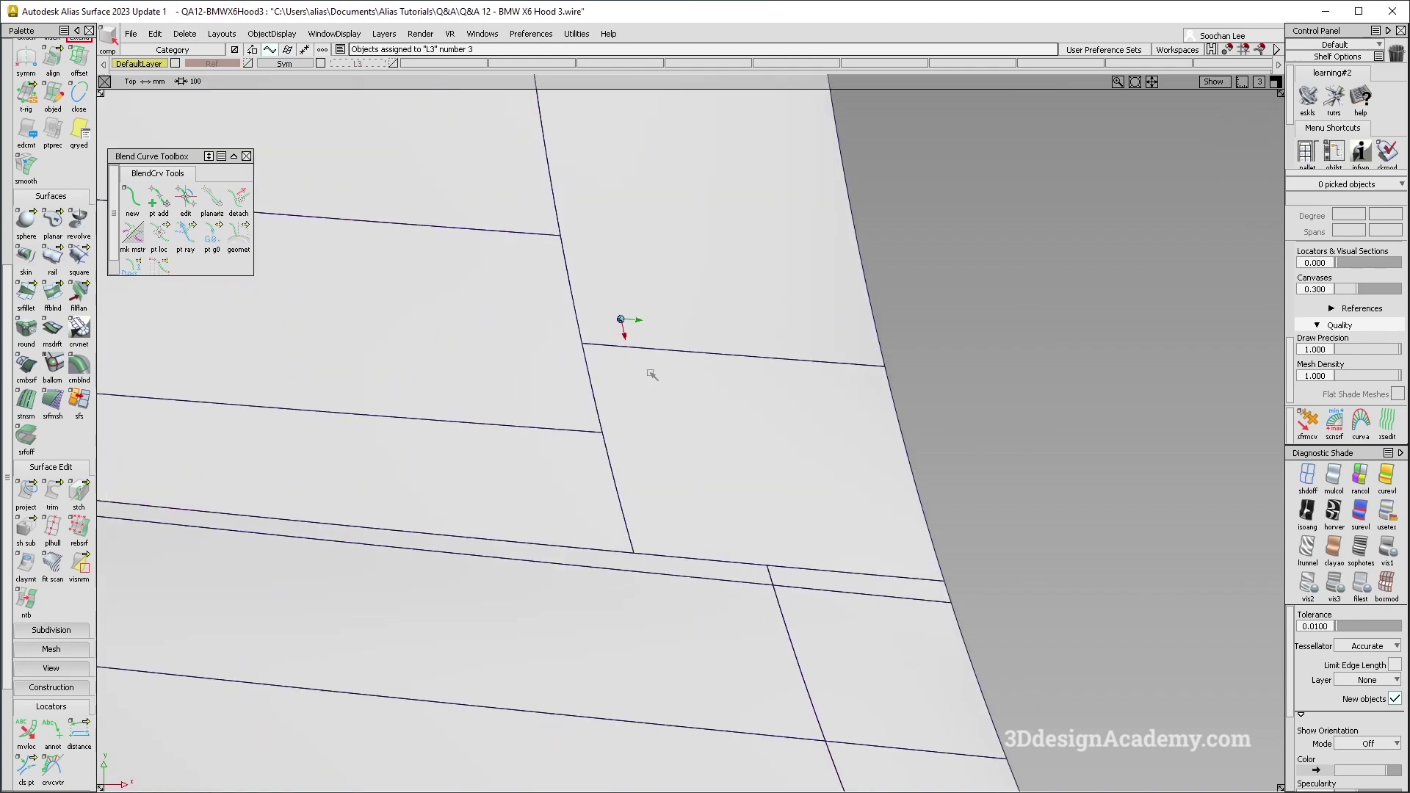
# - Extend the narrow strip surface beside the crease past the hood's rear edge, using Extrapolate with Merge off
pyautogui.keyDown('alt'); pyautogui.keyDown('shift'); pyautogui.moveTo(661, 445); pyautogui.dragTo(632, 407, button='right'); pyautogui.keyUp('shift'); pyautogui.keyUp('alt')
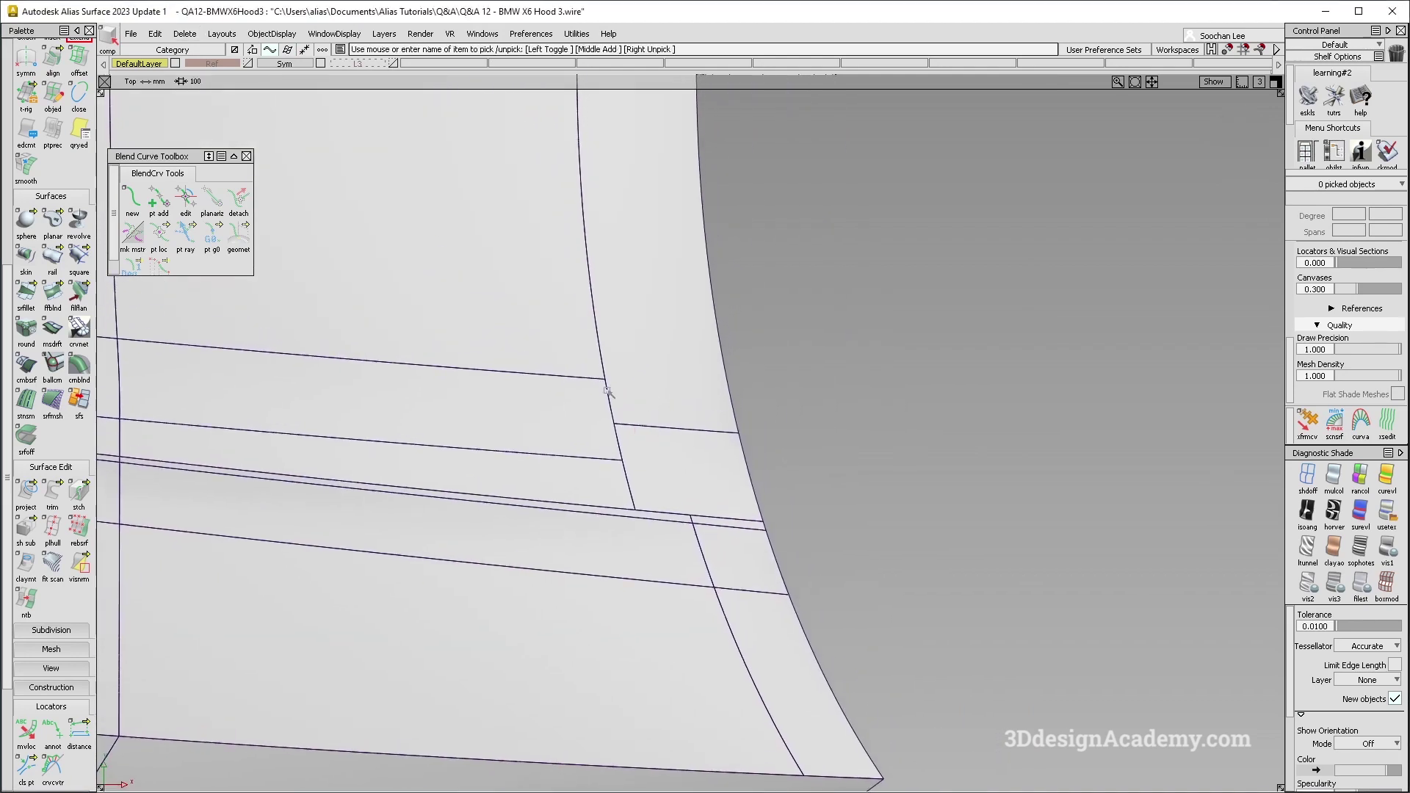
pyautogui.scroll(2, 74, 103)
pyautogui.doubleClick(79, 94)
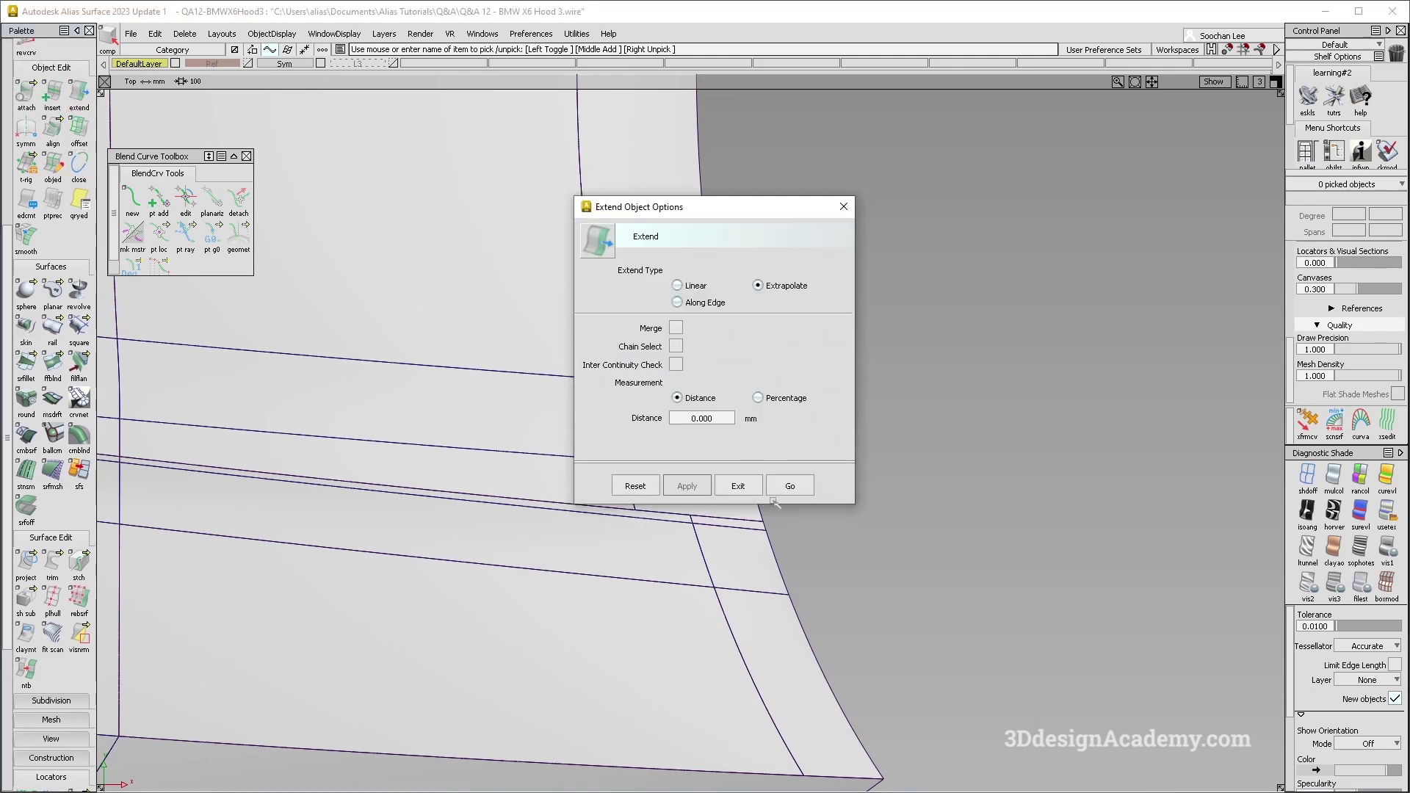
pyautogui.click(802, 487)
pyautogui.click(646, 459)
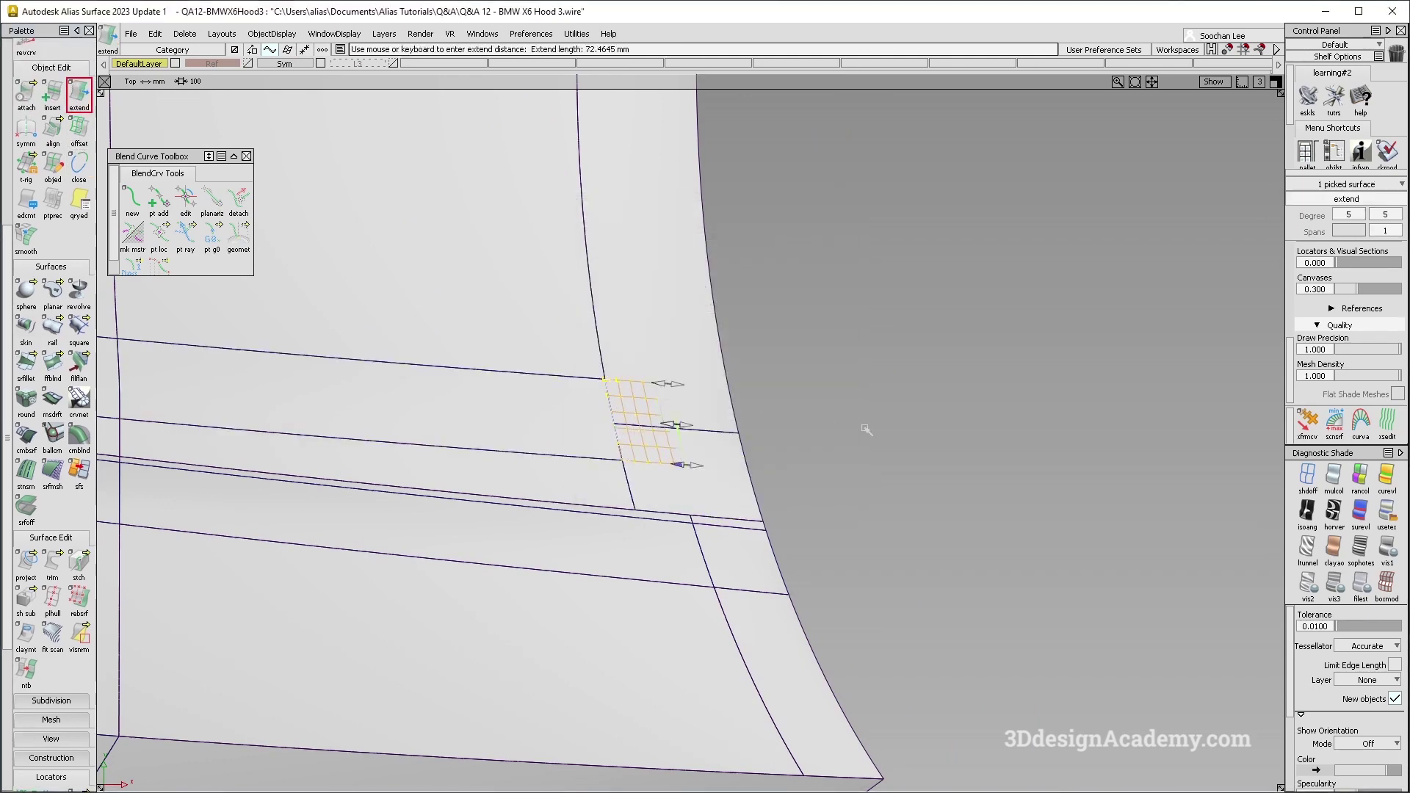
pyautogui.click(1007, 491)
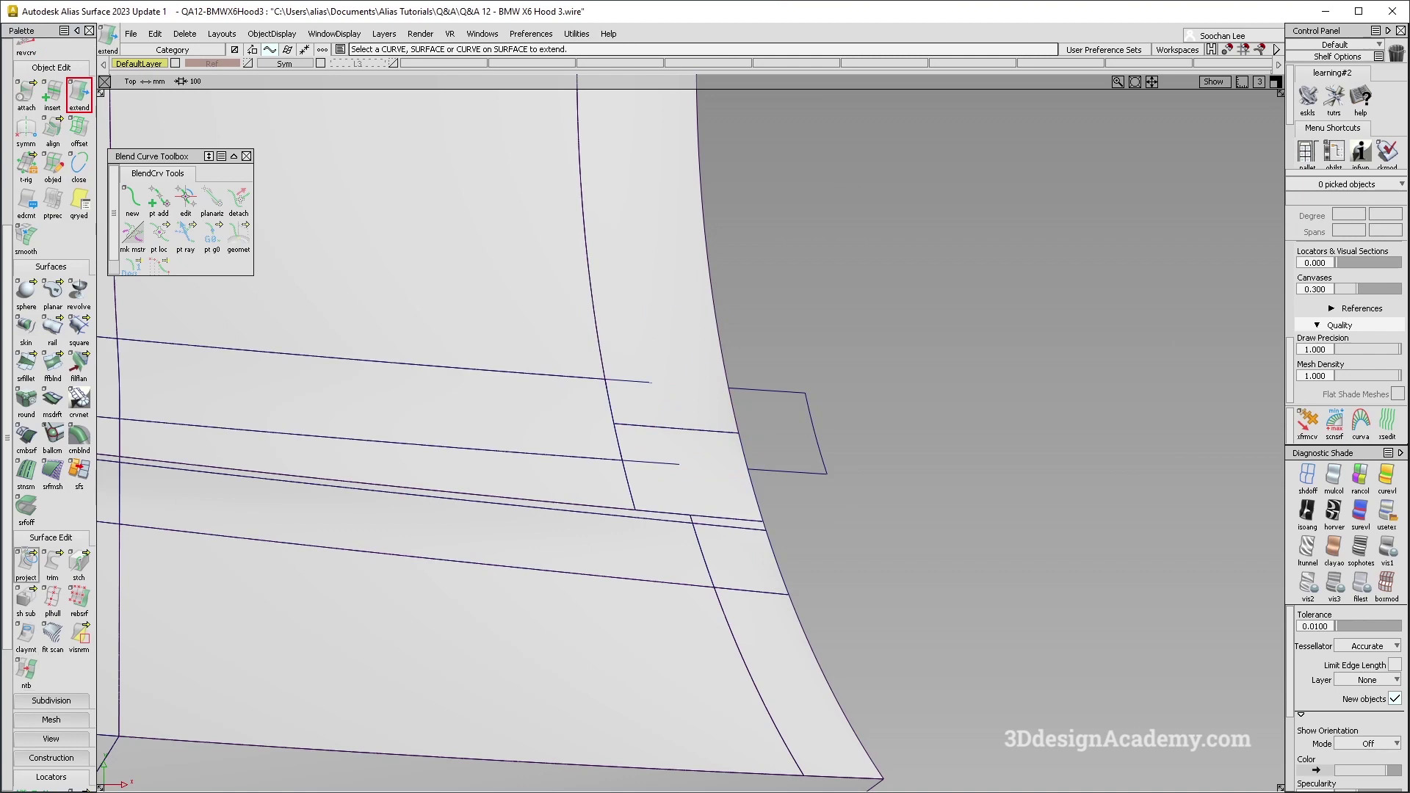
# - Project the extension's two side edges onto the hood's rear strip surface as curves on surface
pyautogui.click(27, 564)
pyautogui.click(687, 468)
pyautogui.click(662, 464)
pyautogui.click(661, 366)
pyautogui.click(648, 385)
# - Select the temporary extension surface beyond the hood's rear edge and delete it
pyautogui.keyDown('ctrl'); pyautogui.keyDown('shift'); pyautogui.moveTo(872, 326); pyautogui.dragTo(803, 372); pyautogui.keyUp('shift'); pyautogui.keyUp('ctrl')
pyautogui.click(786, 391)
pyautogui.press('Delete')
pyautogui.press('Return')
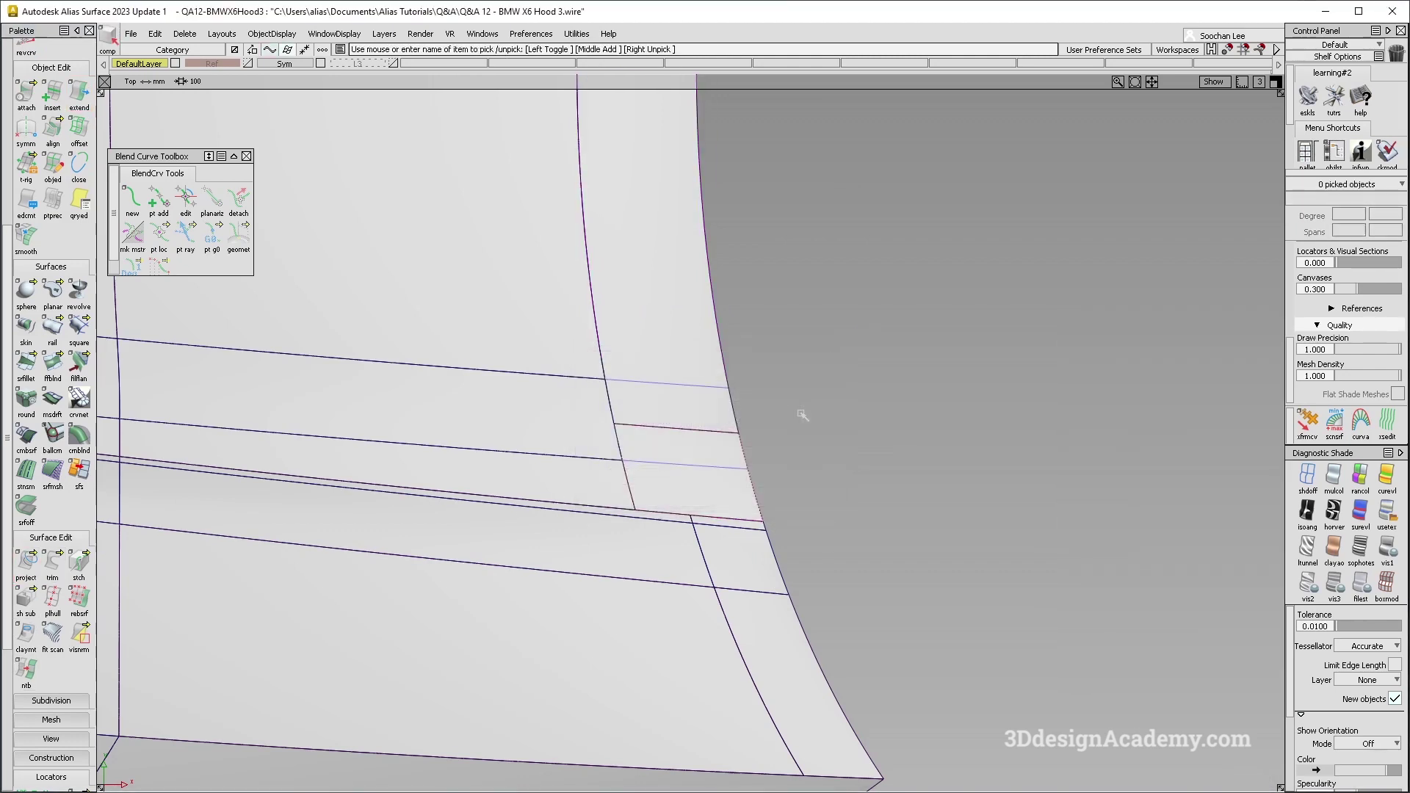
# - Show layer L3, move the hood's long rear-edge curve to DefaultLayer and hide L3 again
pyautogui.press('F8')
pyautogui.keyDown('alt'); pyautogui.keyDown('shift'); pyautogui.moveTo(745, 418); pyautogui.dragTo(867, 420, button='right'); pyautogui.keyUp('shift'); pyautogui.keyUp('alt')
pyautogui.keyDown('alt'); pyautogui.keyDown('shift'); pyautogui.moveTo(867, 421); pyautogui.dragTo(948, 412); pyautogui.keyUp('shift'); pyautogui.keyUp('alt')
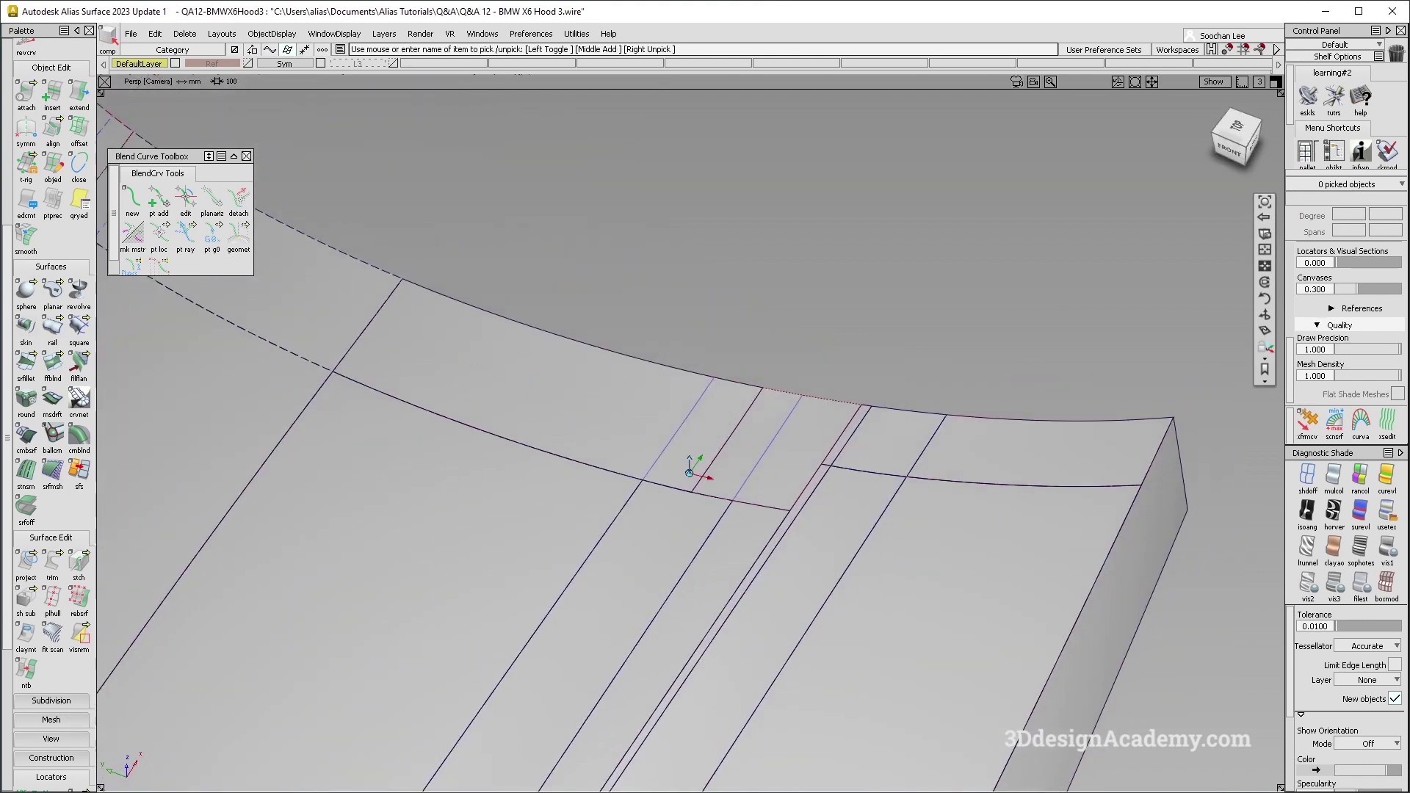
pyautogui.keyDown('ctrl'); pyautogui.keyDown('shift'); pyautogui.moveTo(389, 180); pyautogui.dragTo(386, 86); pyautogui.keyUp('shift'); pyautogui.keyUp('ctrl')
pyautogui.click(624, 314)
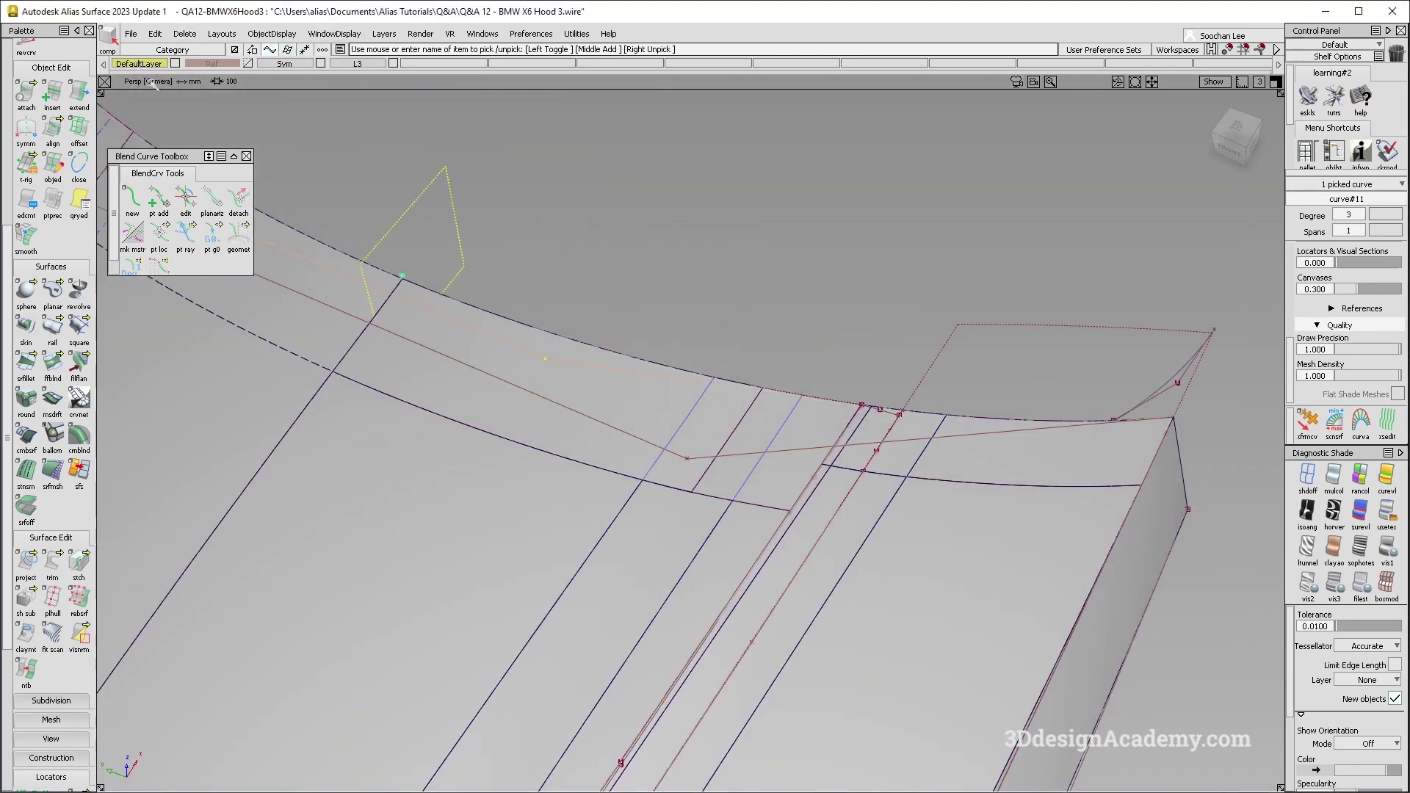
pyautogui.keyDown('alt'); pyautogui.keyDown('shift'); pyautogui.moveTo(702, 474); pyautogui.dragTo(742, 390, button='right'); pyautogui.keyUp('shift'); pyautogui.keyUp('alt')
pyautogui.keyDown('alt'); pyautogui.keyDown('shift'); pyautogui.moveTo(742, 390); pyautogui.dragTo(791, 328); pyautogui.keyUp('shift'); pyautogui.keyUp('alt')
pyautogui.click(691, 358)
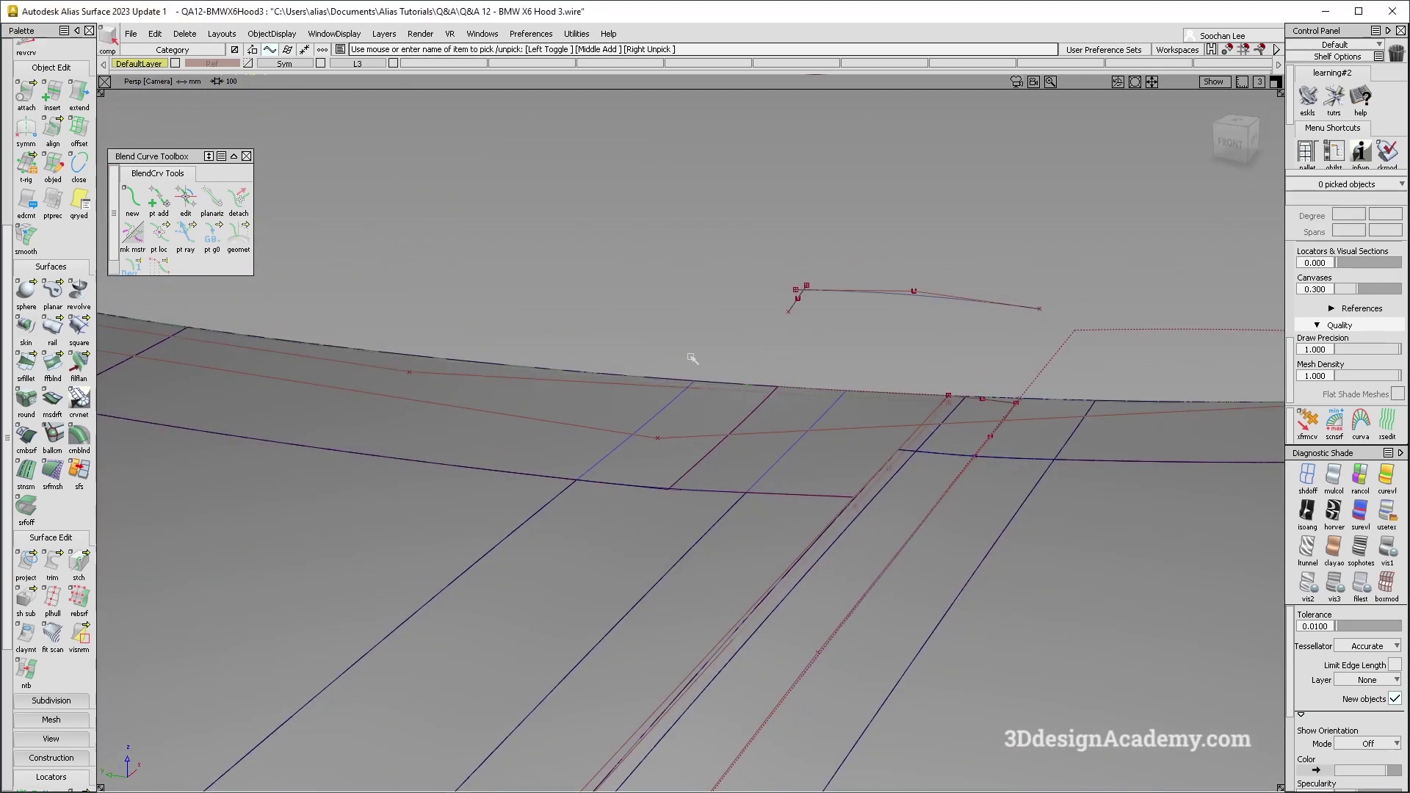
pyautogui.click(899, 397)
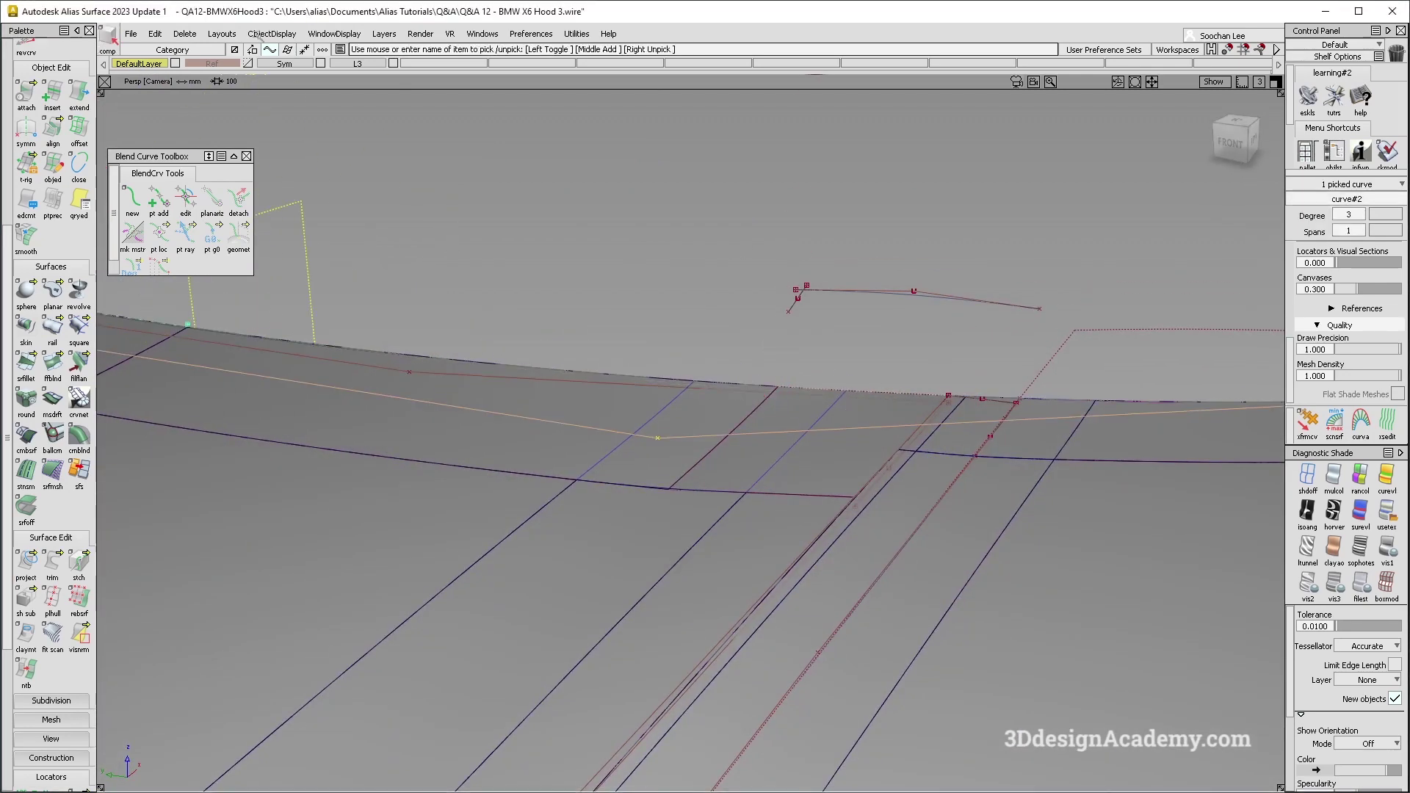
pyautogui.moveTo(159, 64); pyautogui.dragTo(155, 72)
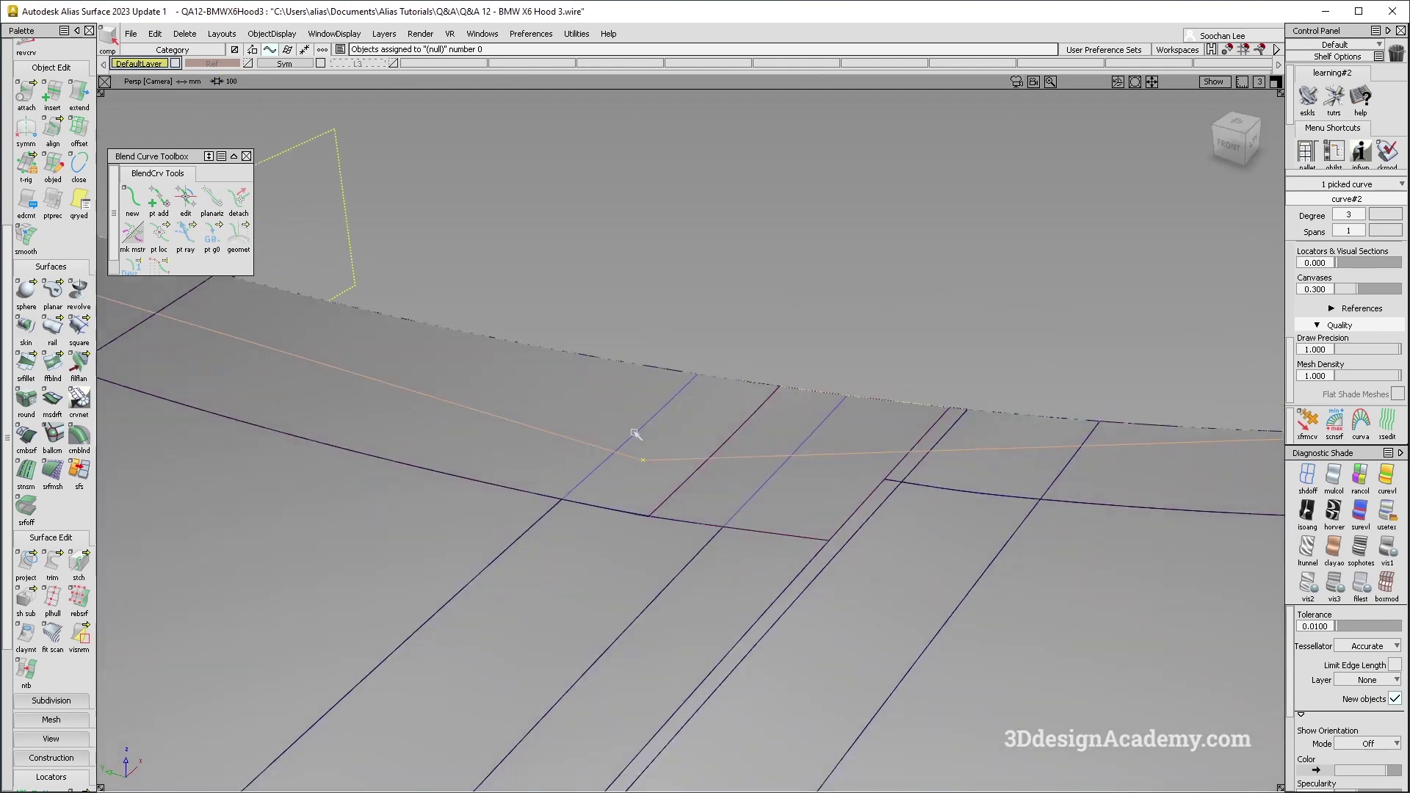
# - Trim the section between the two projected curves out of the rear strip surface
pyautogui.click(630, 431)
pyautogui.click(617, 398)
pyautogui.click(843, 478)
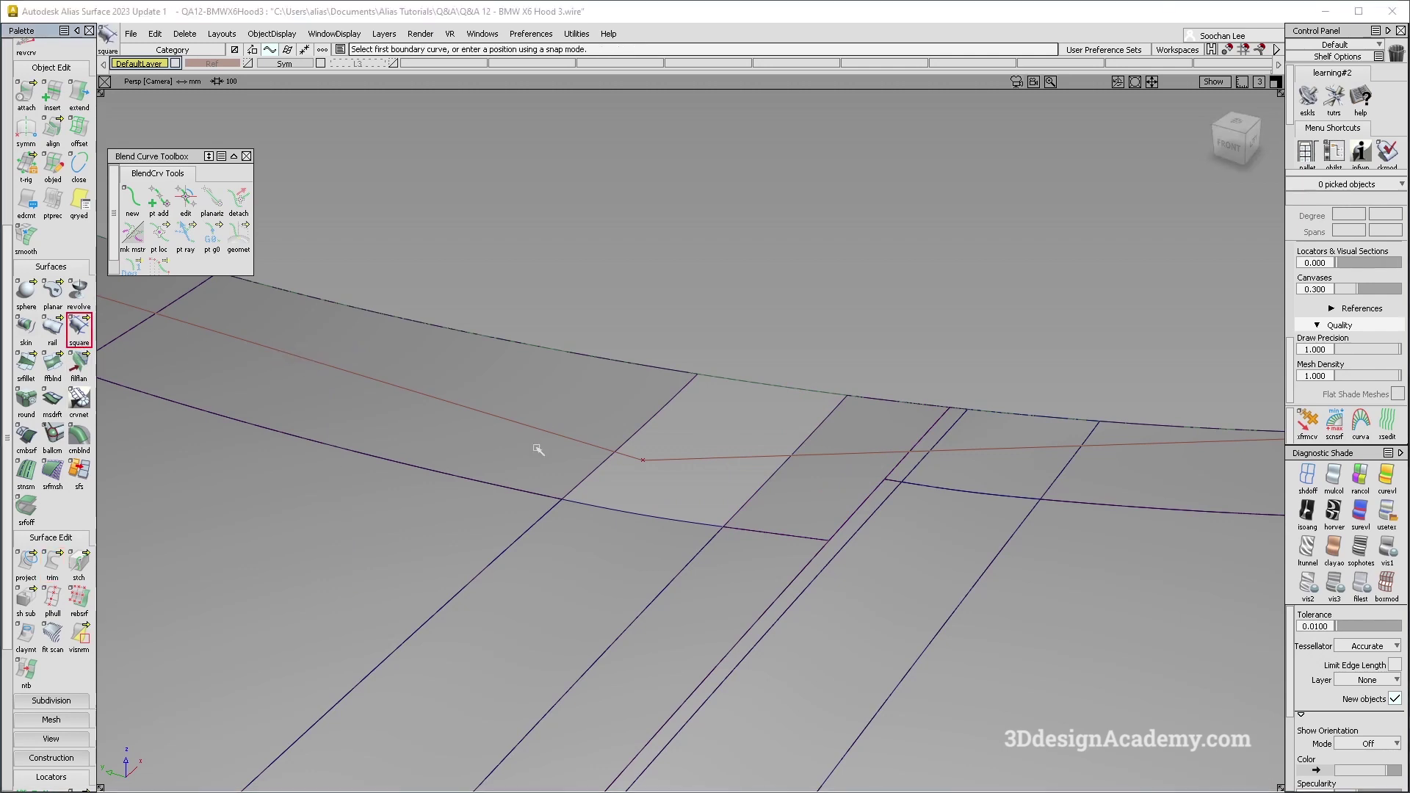
# - Fill the rear gap with a Square surface, G2 Curvature on three sides and Free along the rear curve
pyautogui.click(576, 483)
pyautogui.click(659, 518)
pyautogui.click(757, 507)
pyautogui.click(788, 389)
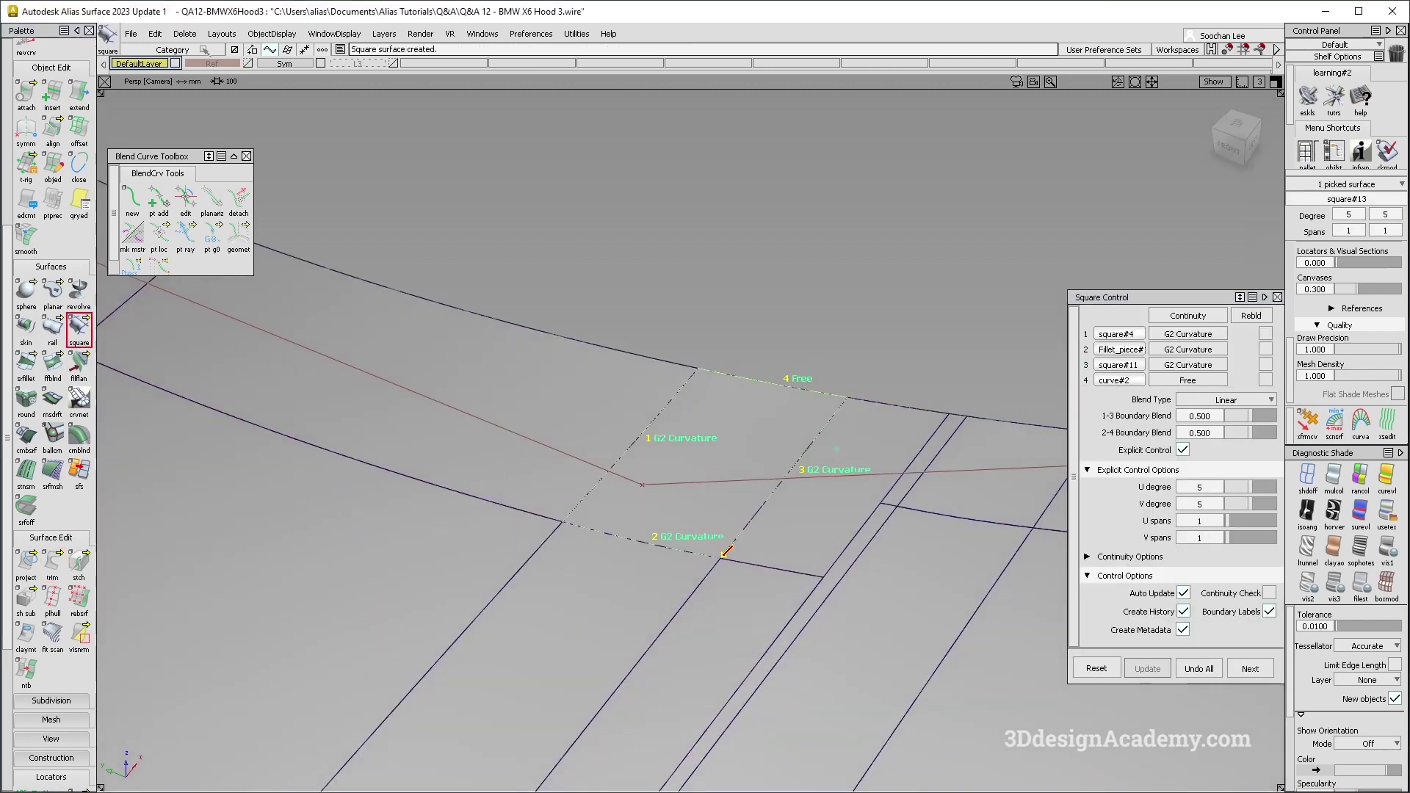
# - Turn off symmetry for DefaultLayer, check the new rear patch and clear the selection
pyautogui.keyDown('alt'); pyautogui.keyDown('shift'); pyautogui.moveTo(724, 556); pyautogui.dragTo(747, 384, button='right'); pyautogui.keyUp('shift'); pyautogui.keyUp('alt')
pyautogui.click(150, 64)
pyautogui.click(154, 130)
pyautogui.keyDown('alt'); pyautogui.keyDown('shift'); pyautogui.moveTo(699, 470); pyautogui.dragTo(810, 421, button='right'); pyautogui.keyUp('shift'); pyautogui.keyUp('alt')
pyautogui.rightClick(733, 429)
pyautogui.click(733, 428)
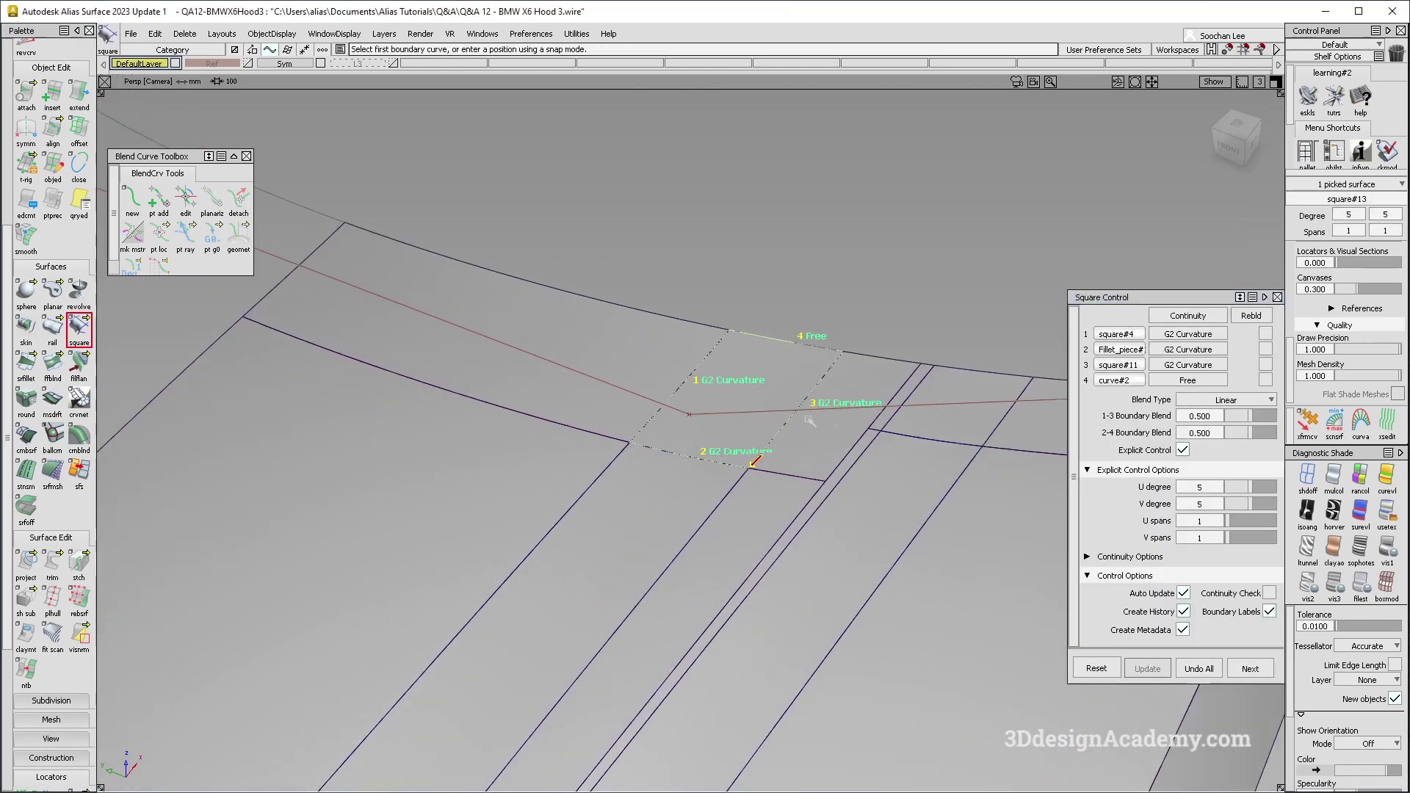
pyautogui.keyDown('ctrl'); pyautogui.keyDown('shift'); pyautogui.moveTo(649, 354); pyautogui.dragTo(745, 481, button='right'); pyautogui.keyUp('shift'); pyautogui.keyUp('ctrl')
pyautogui.moveTo(746, 478)
pyautogui.keyDown('alt'); pyautogui.keyDown('shift'); pyautogui.mouseDown()
pyautogui.moveTo(955, 305)
pyautogui.moveTo(887, 313)
pyautogui.mouseUp(); pyautogui.keyUp('shift'); pyautogui.keyUp('alt')
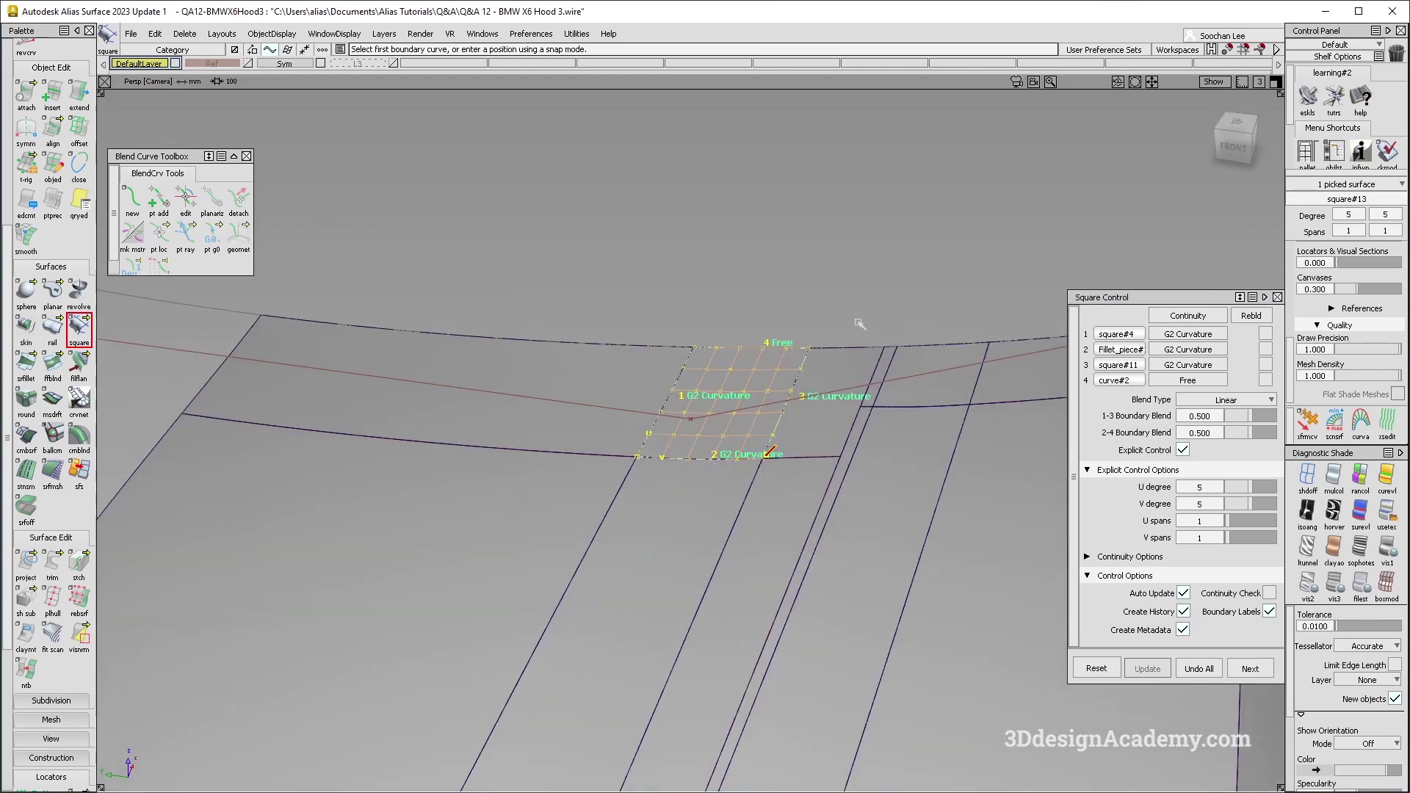
pyautogui.keyDown('alt'); pyautogui.keyDown('shift'); pyautogui.moveTo(888, 313); pyautogui.dragTo(690, 382, button='right'); pyautogui.keyUp('shift'); pyautogui.keyUp('alt')
pyautogui.keyDown('ctrl'); pyautogui.keyDown('shift'); pyautogui.moveTo(705, 426); pyautogui.dragTo(671, 451); pyautogui.keyUp('shift'); pyautogui.keyUp('ctrl')
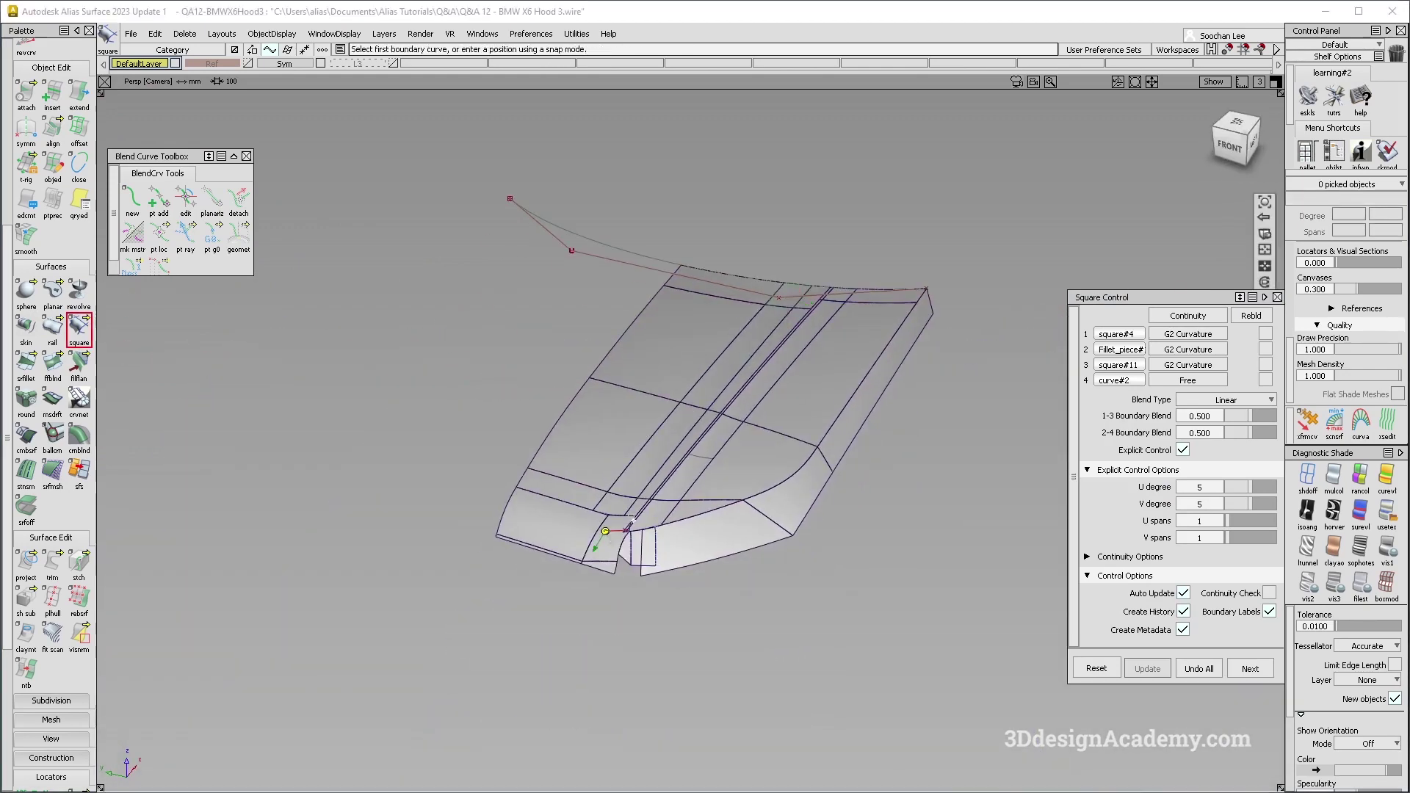
# - Examine the gap at the hood's front corner in top view and finish the Square command
pyautogui.keyDown('alt'); pyautogui.keyDown('shift'); pyautogui.moveTo(609, 528); pyautogui.dragTo(543, 569, button='right'); pyautogui.keyUp('shift'); pyautogui.keyUp('alt')
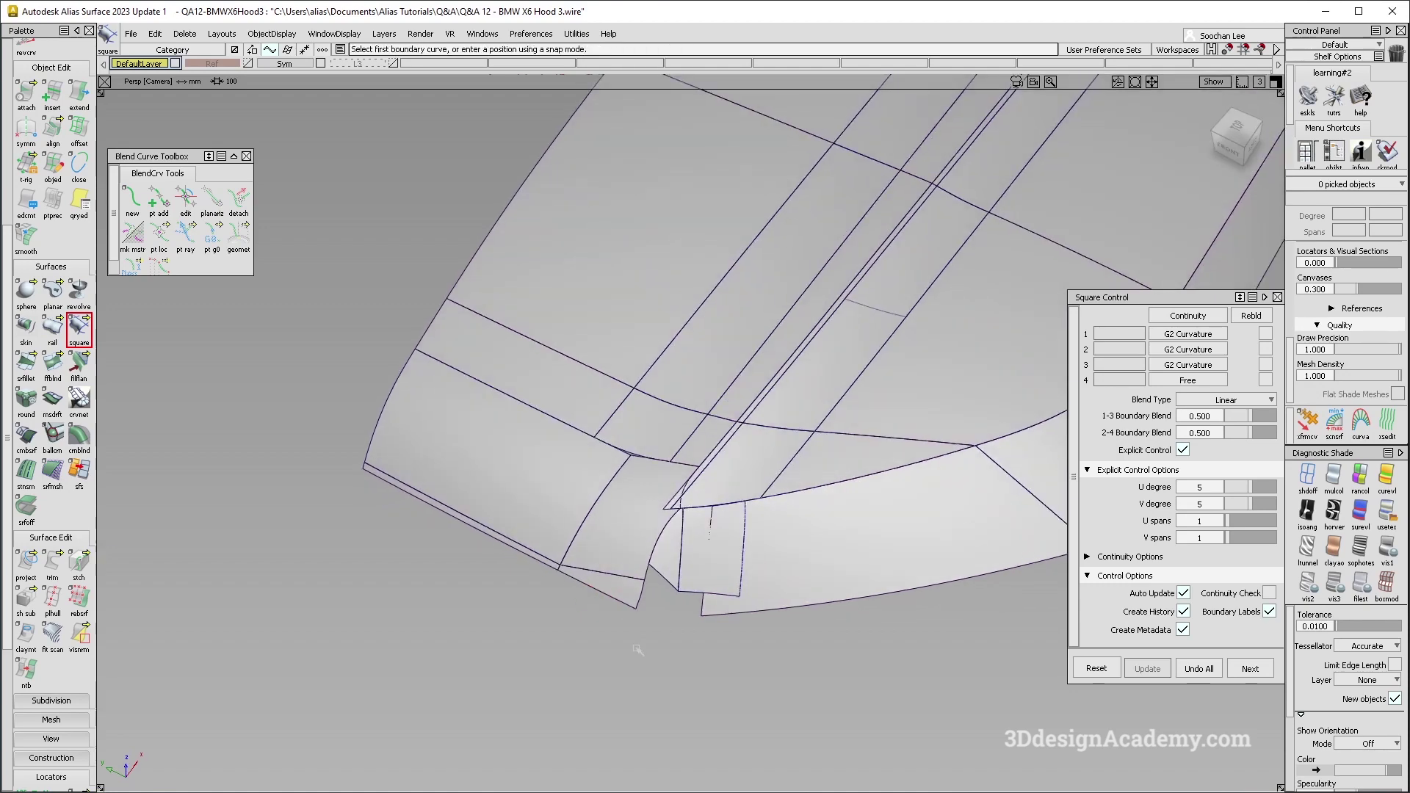
pyautogui.press('F5')
pyautogui.keyDown('alt'); pyautogui.keyDown('shift'); pyautogui.moveTo(541, 488); pyautogui.dragTo(1028, 478, button='middle'); pyautogui.keyUp('shift'); pyautogui.keyUp('alt')
pyautogui.keyDown('alt'); pyautogui.keyDown('shift'); pyautogui.moveTo(1029, 477); pyautogui.dragTo(530, 462, button='right'); pyautogui.keyUp('shift'); pyautogui.keyUp('alt')
pyautogui.keyDown('alt'); pyautogui.keyDown('shift'); pyautogui.moveTo(530, 462); pyautogui.dragTo(744, 482, button='middle'); pyautogui.keyUp('shift'); pyautogui.keyUp('alt')
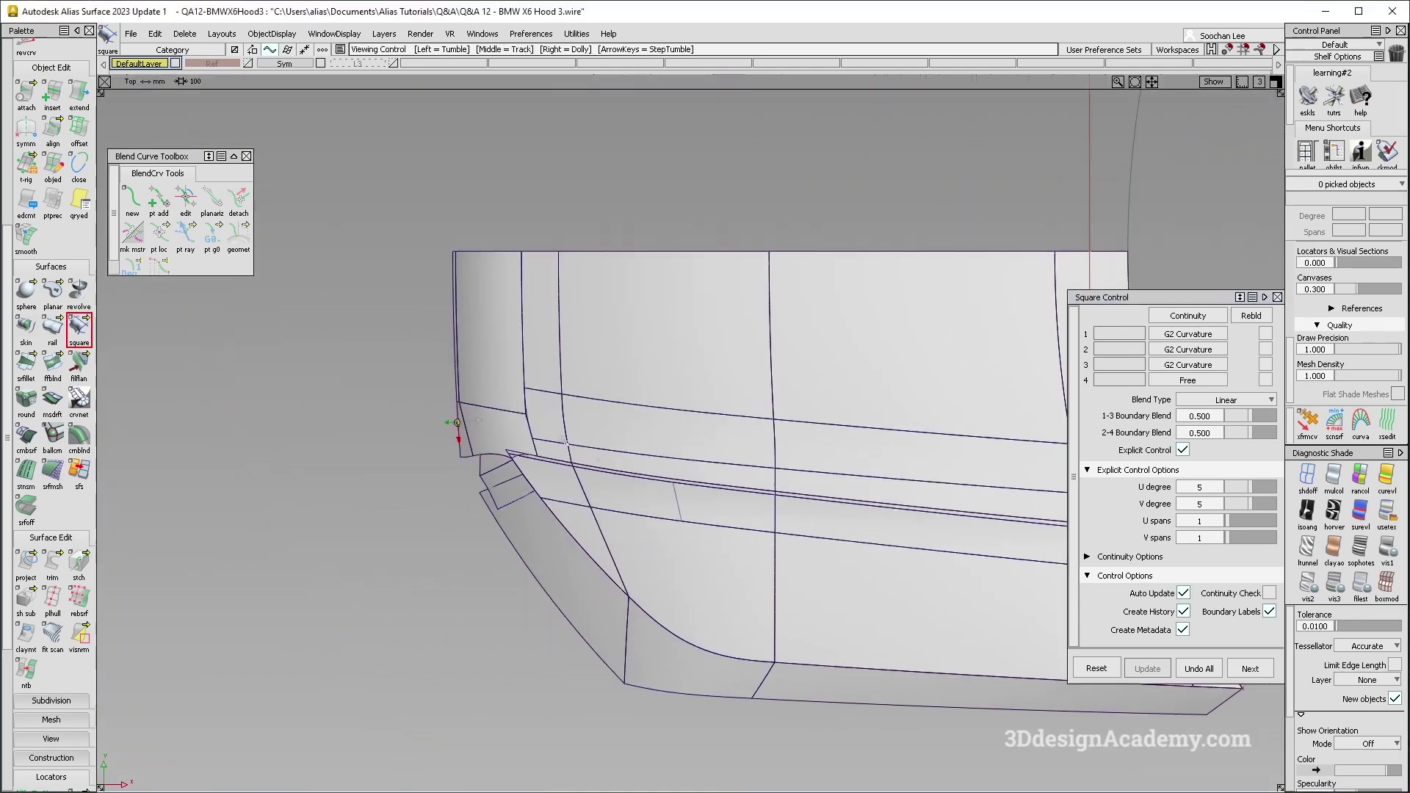
pyautogui.keyDown('alt'); pyautogui.keyDown('shift'); pyautogui.click(505, 406); pyautogui.keyUp('shift'); pyautogui.keyUp('alt')
pyautogui.keyDown('alt'); pyautogui.keyDown('shift'); pyautogui.moveTo(504, 407); pyautogui.dragTo(688, 420, button='right'); pyautogui.keyUp('shift'); pyautogui.keyUp('alt')
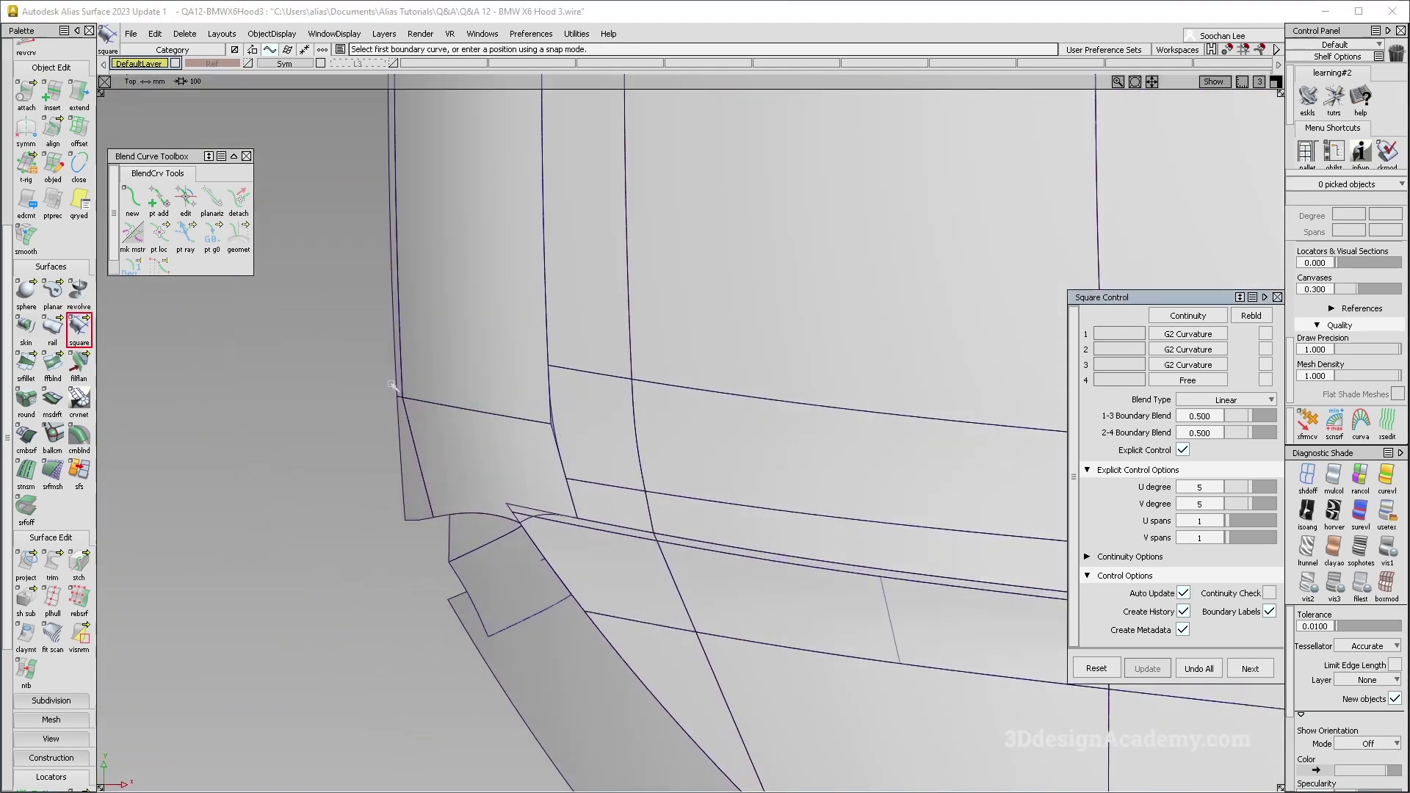
pyautogui.keyDown('ctrl'); pyautogui.keyDown('shift'); pyautogui.moveTo(544, 581); pyautogui.dragTo(541, 369); pyautogui.keyUp('shift'); pyautogui.keyUp('ctrl')
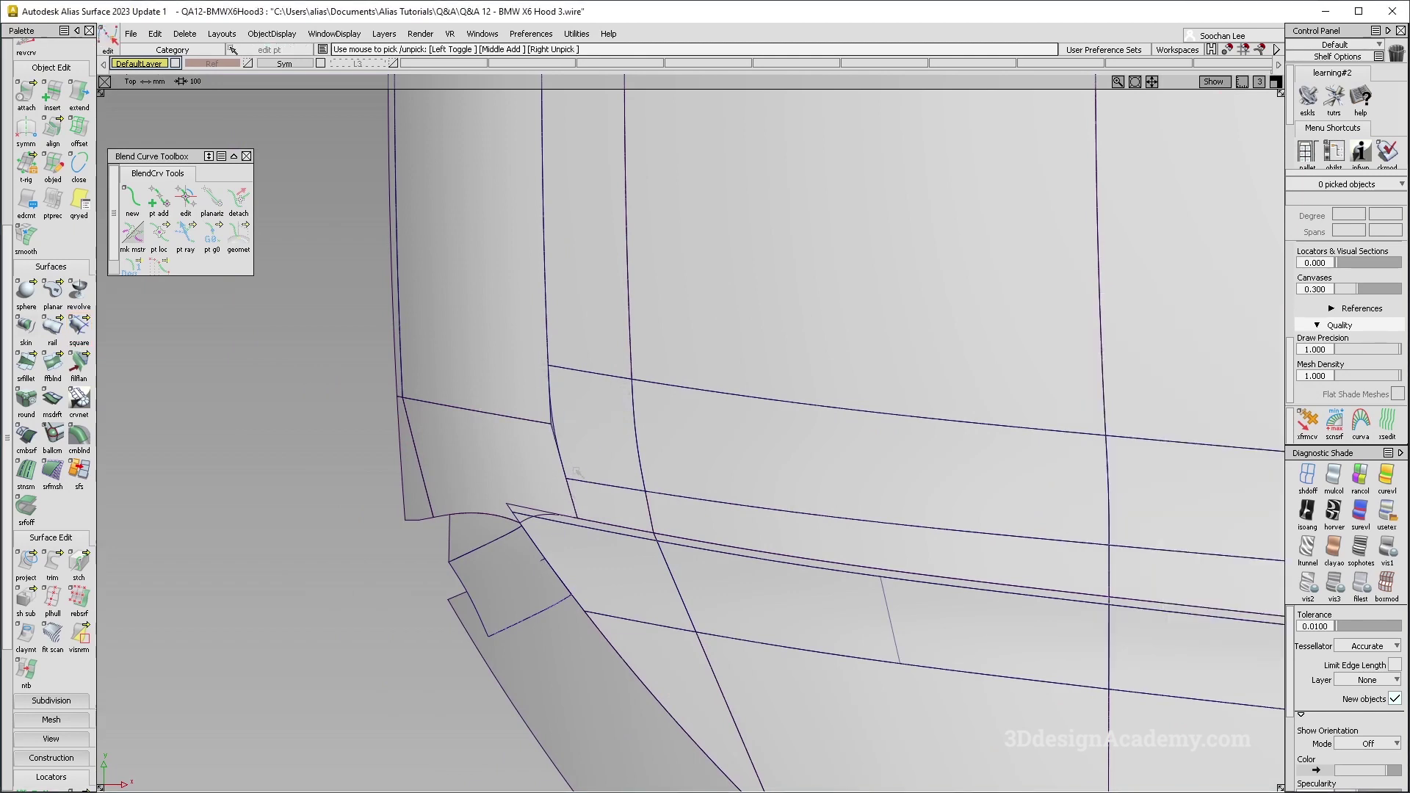
# - Try to extend the surface edge at the front corner forward across the nose with an extrapolated Extend
pyautogui.scroll(3, 51, 411)
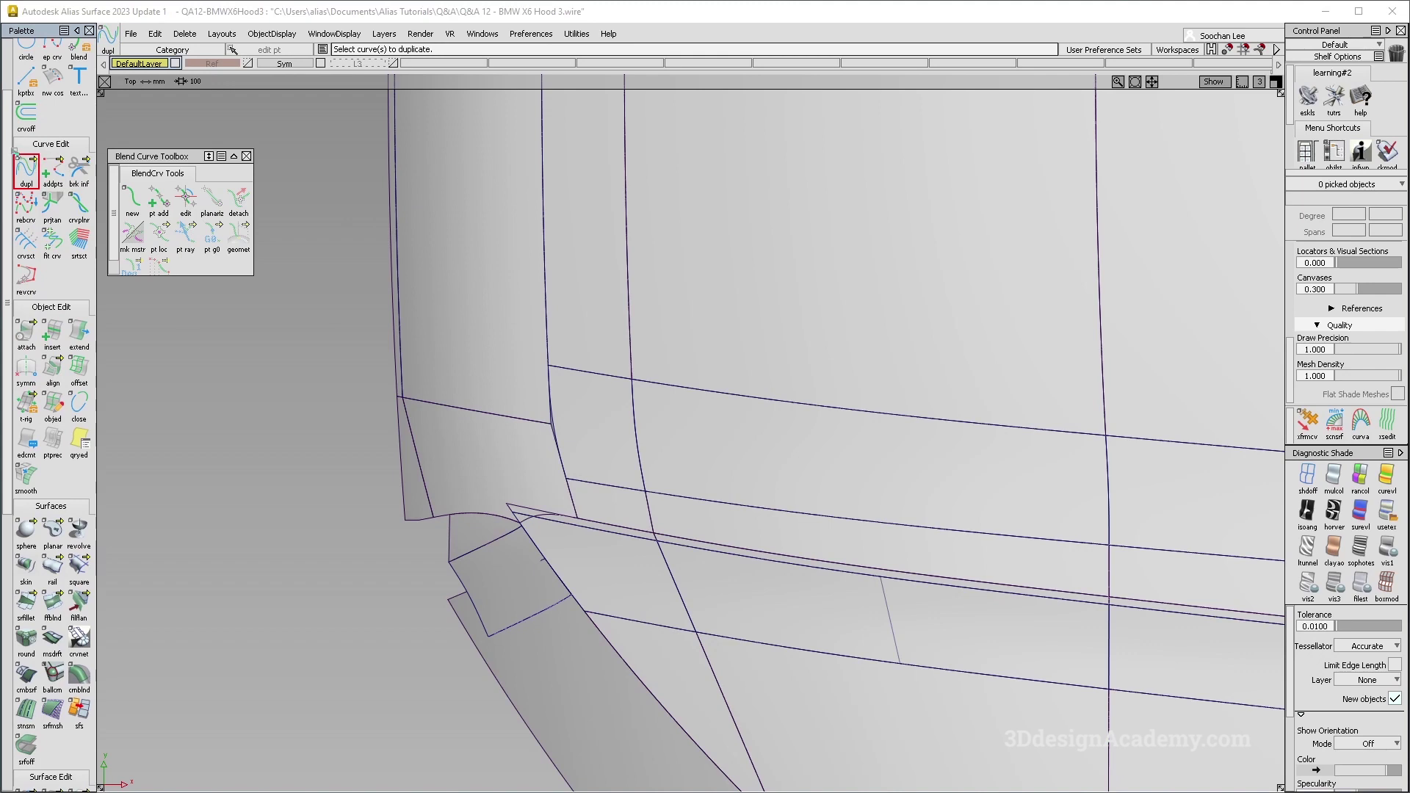
pyautogui.scroll(1, 52, 80)
pyautogui.click(566, 479)
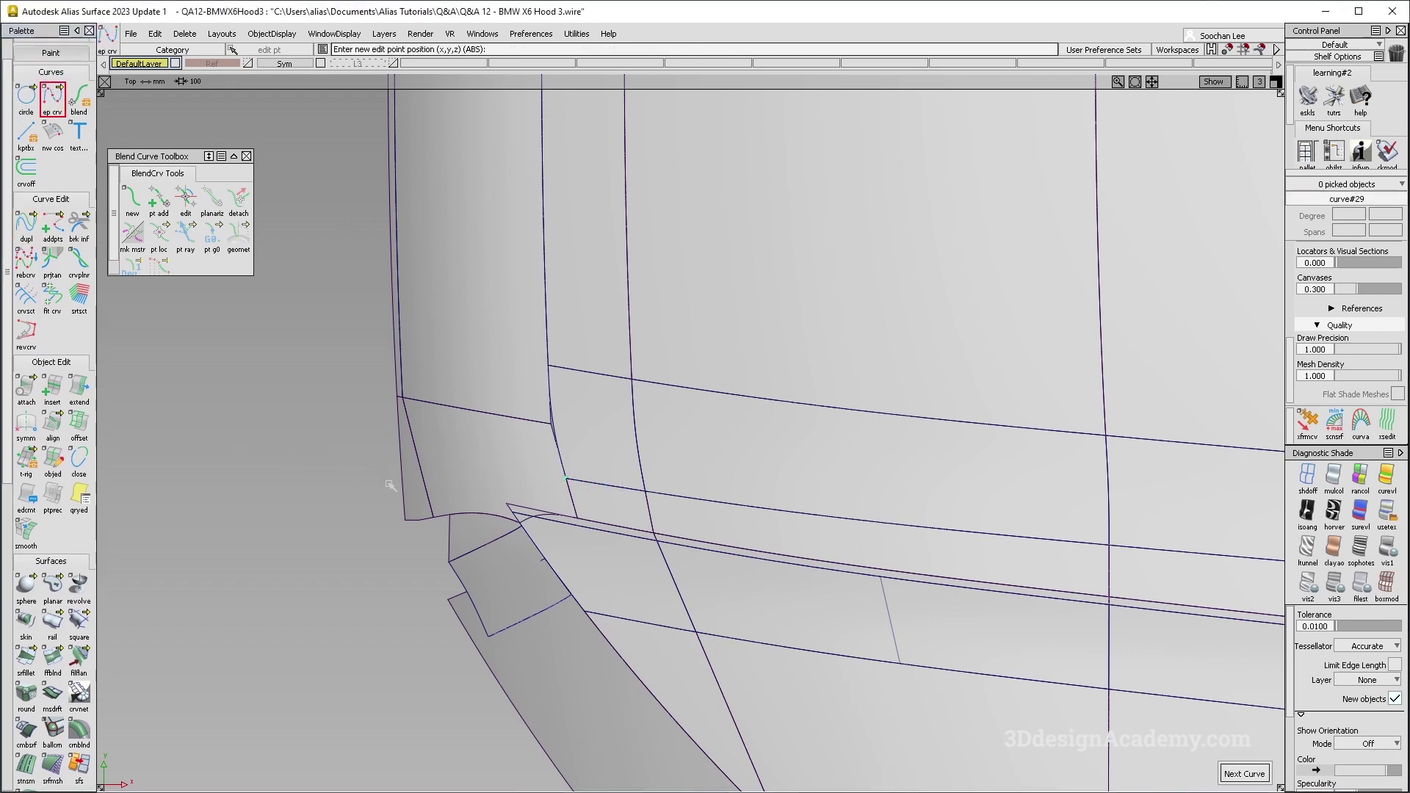
pyautogui.doubleClick(77, 384)
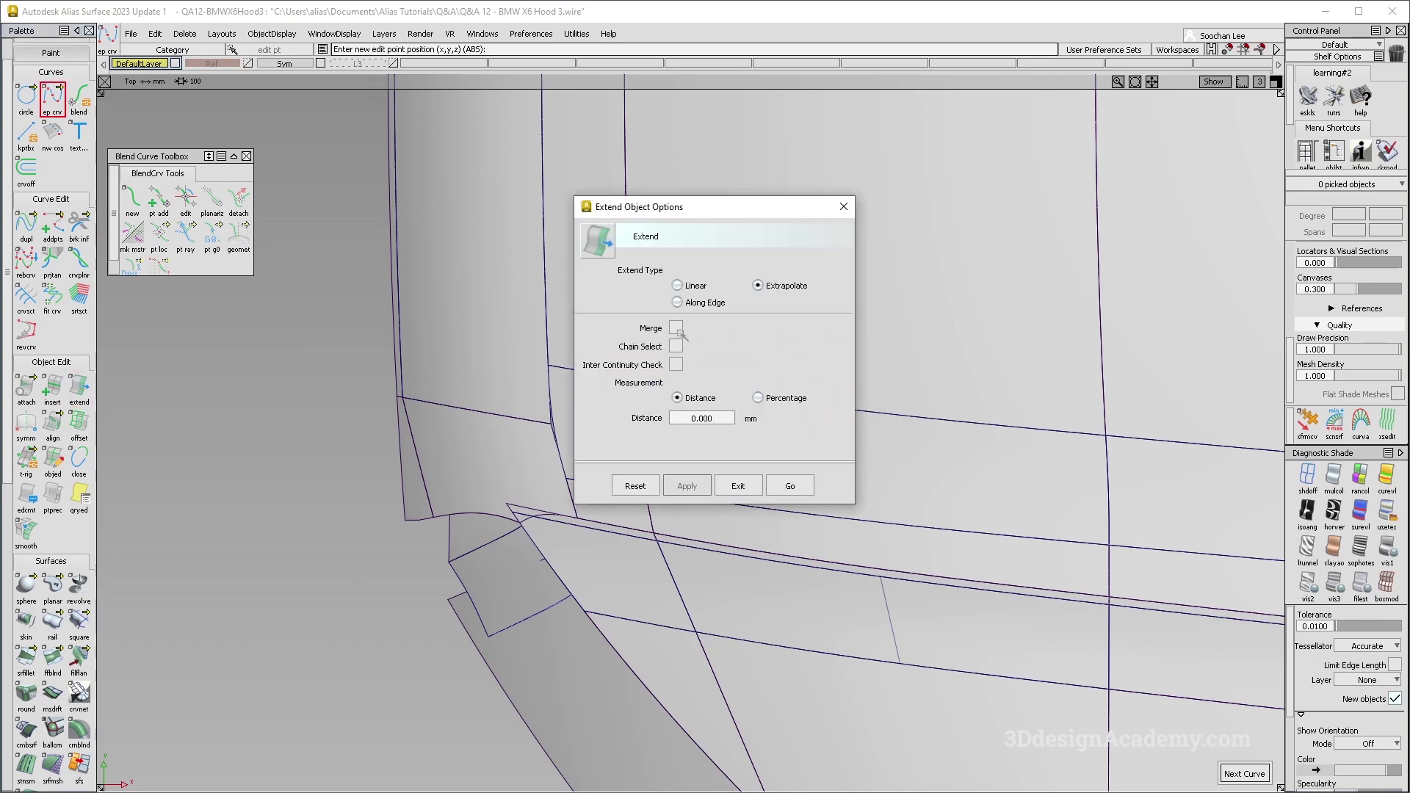
pyautogui.click(786, 486)
pyautogui.moveTo(551, 424); pyautogui.dragTo(349, 392)
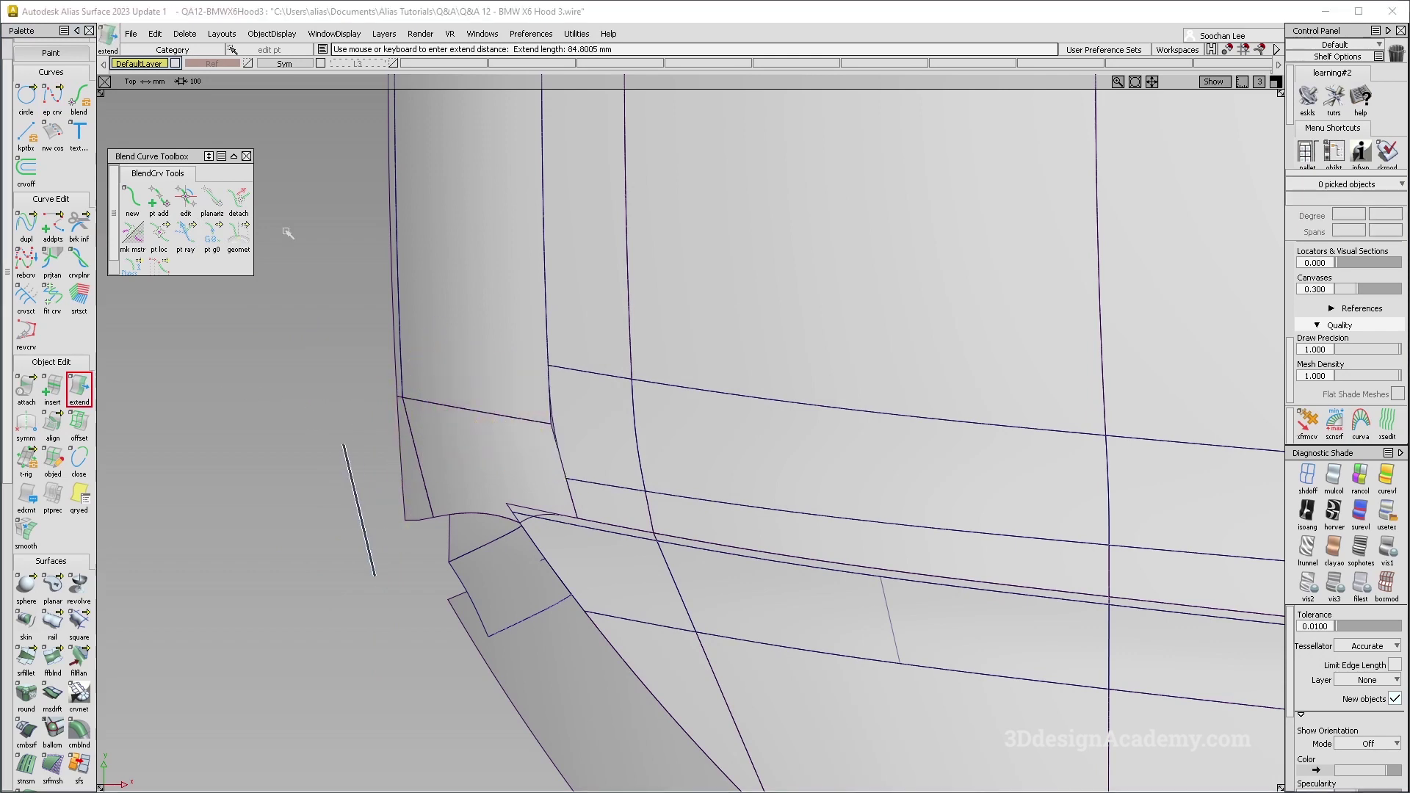
# - Draw two straight edit point curves from the strip's front corners forward past the nose edge
pyautogui.scroll(1, 53, 117)
pyautogui.click(53, 118)
pyautogui.keyDown('ctrl'); pyautogui.keyDown('alt'); pyautogui.moveTo(596, 483); pyautogui.dragTo(428, 468); pyautogui.keyUp('alt'); pyautogui.keyUp('ctrl')
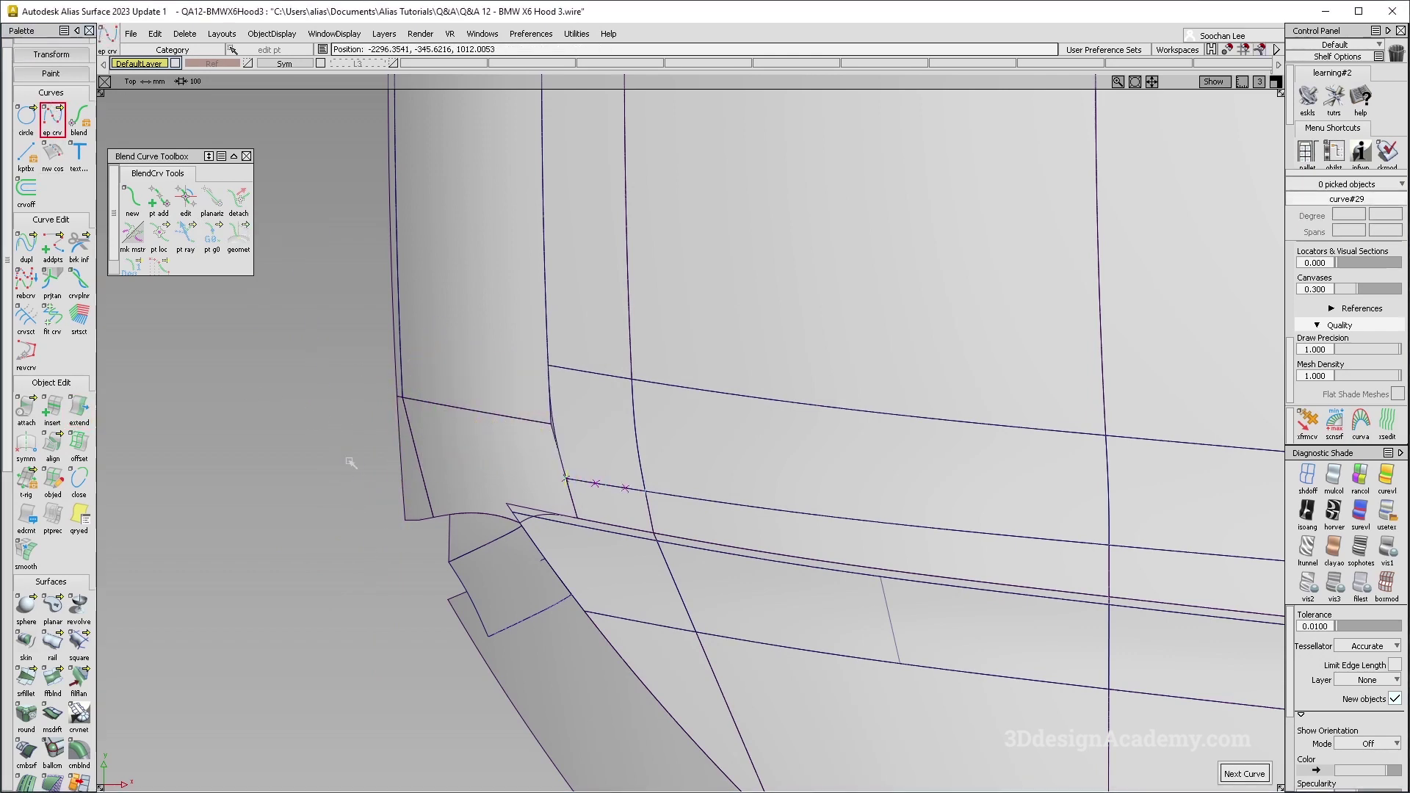
pyautogui.press('space')
pyautogui.keyDown('ctrl'); pyautogui.keyDown('alt'); pyautogui.moveTo(597, 366); pyautogui.dragTo(394, 357); pyautogui.keyUp('alt'); pyautogui.keyUp('ctrl')
pyautogui.moveTo(331, 376); pyautogui.dragTo(306, 383, button='middle')
pyautogui.keyDown('ctrl'); pyautogui.keyDown('shift'); pyautogui.moveTo(439, 316); pyautogui.dragTo(585, 413); pyautogui.keyUp('shift'); pyautogui.keyUp('ctrl')
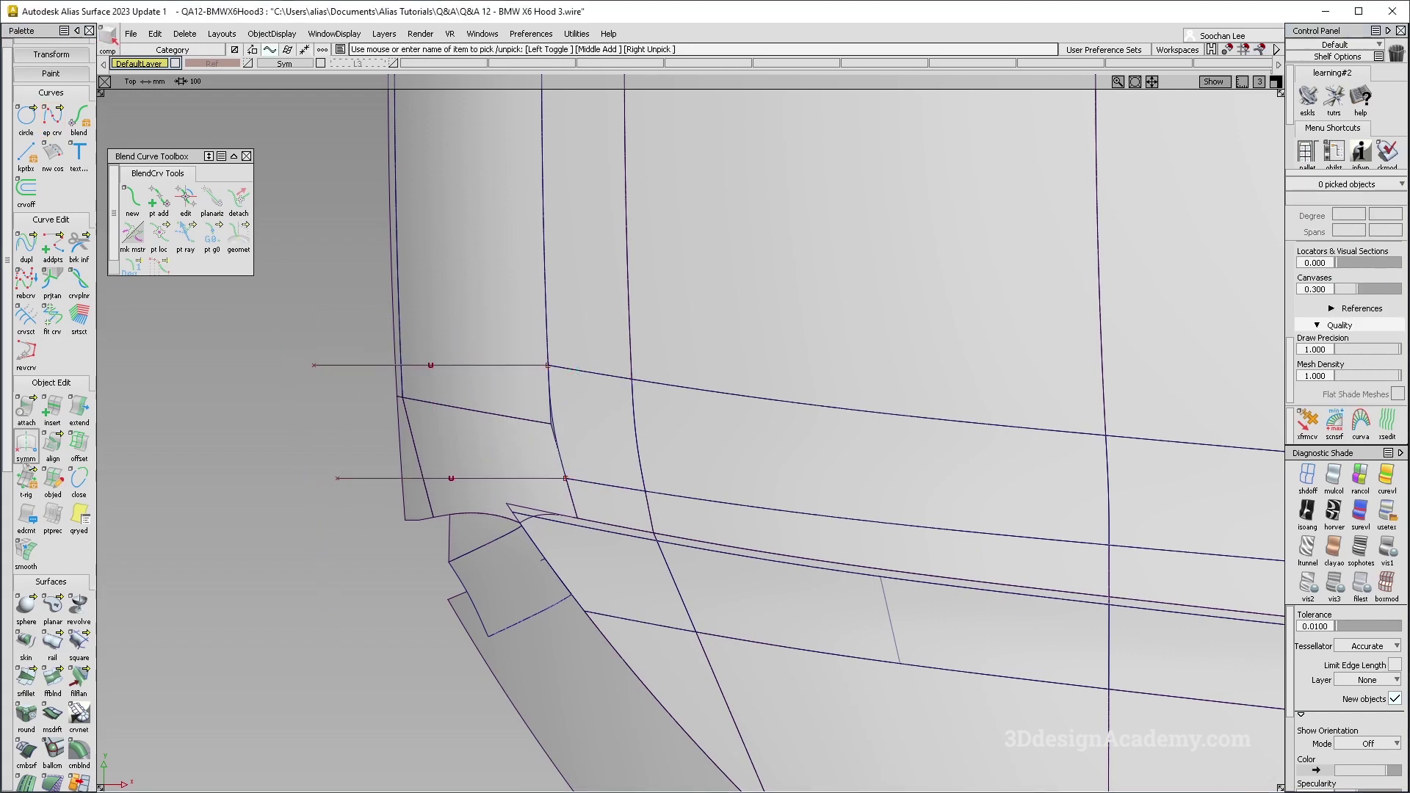
# - Align the two straight curves to the adjoining strip edges with G2 continuity
pyautogui.doubleClick(52, 443)
pyautogui.click(547, 479)
pyautogui.click(587, 482)
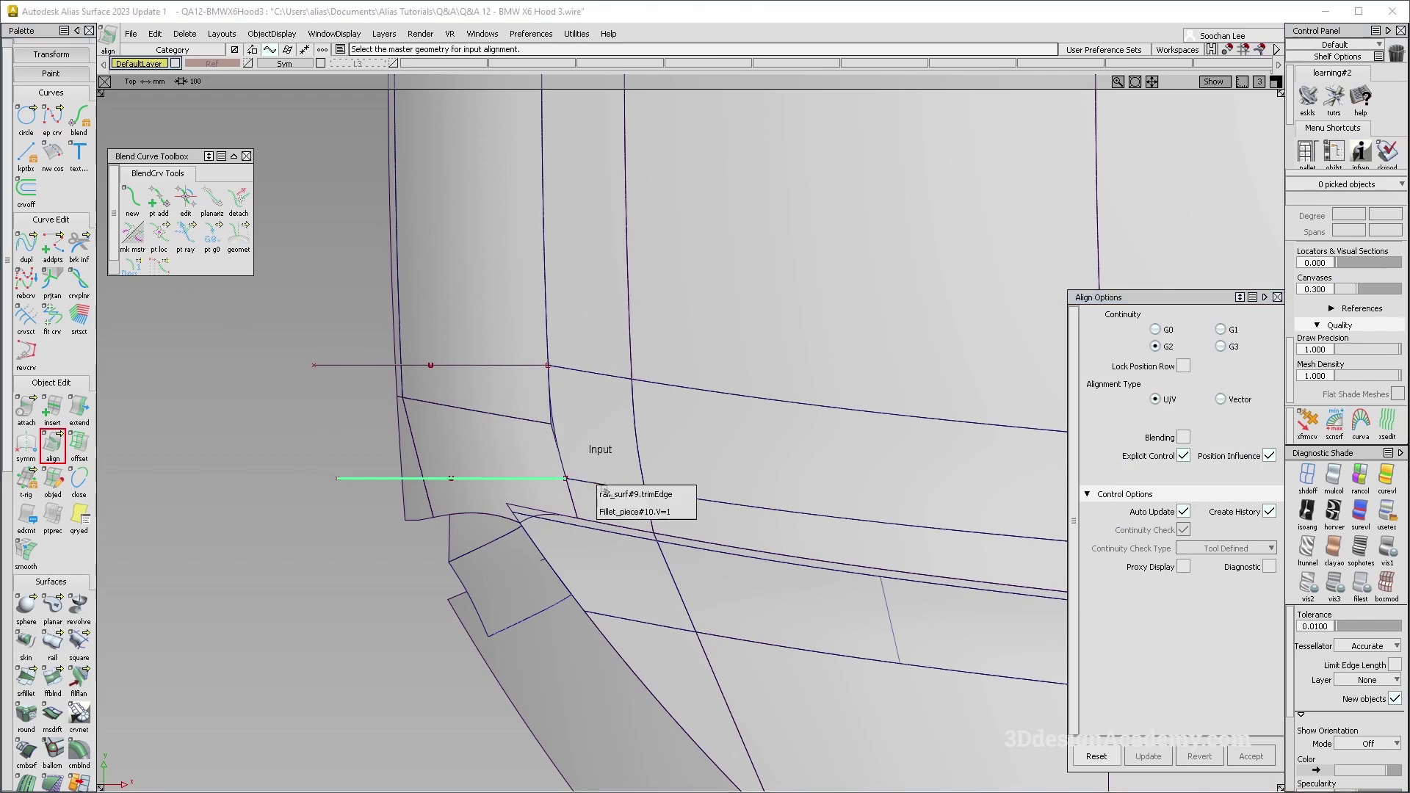
pyautogui.click(616, 494)
pyautogui.keyDown('ctrl'); pyautogui.keyDown('shift'); pyautogui.moveTo(545, 487); pyautogui.dragTo(603, 330); pyautogui.keyUp('shift'); pyautogui.keyUp('ctrl')
pyautogui.click(540, 365)
pyautogui.click(559, 368)
pyautogui.click(595, 379)
# - Project the two straight curves in top view onto the nose surfaces ahead of the strip as curves on surface
pyautogui.scroll(-3, 34, 663)
pyautogui.scroll(-3, 30, 658)
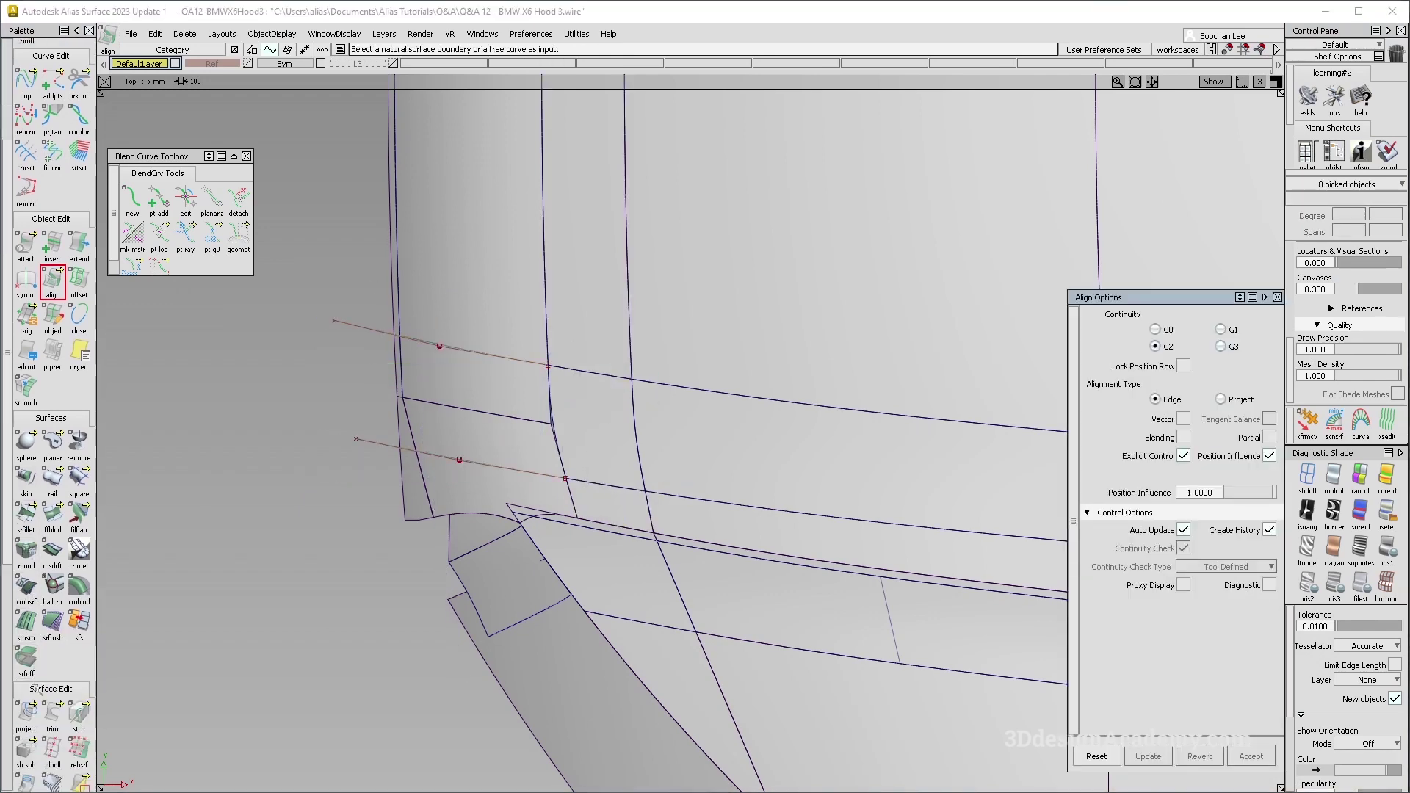
pyautogui.doubleClick(26, 711)
pyautogui.click(496, 530)
pyautogui.moveTo(497, 530); pyautogui.dragTo(497, 587)
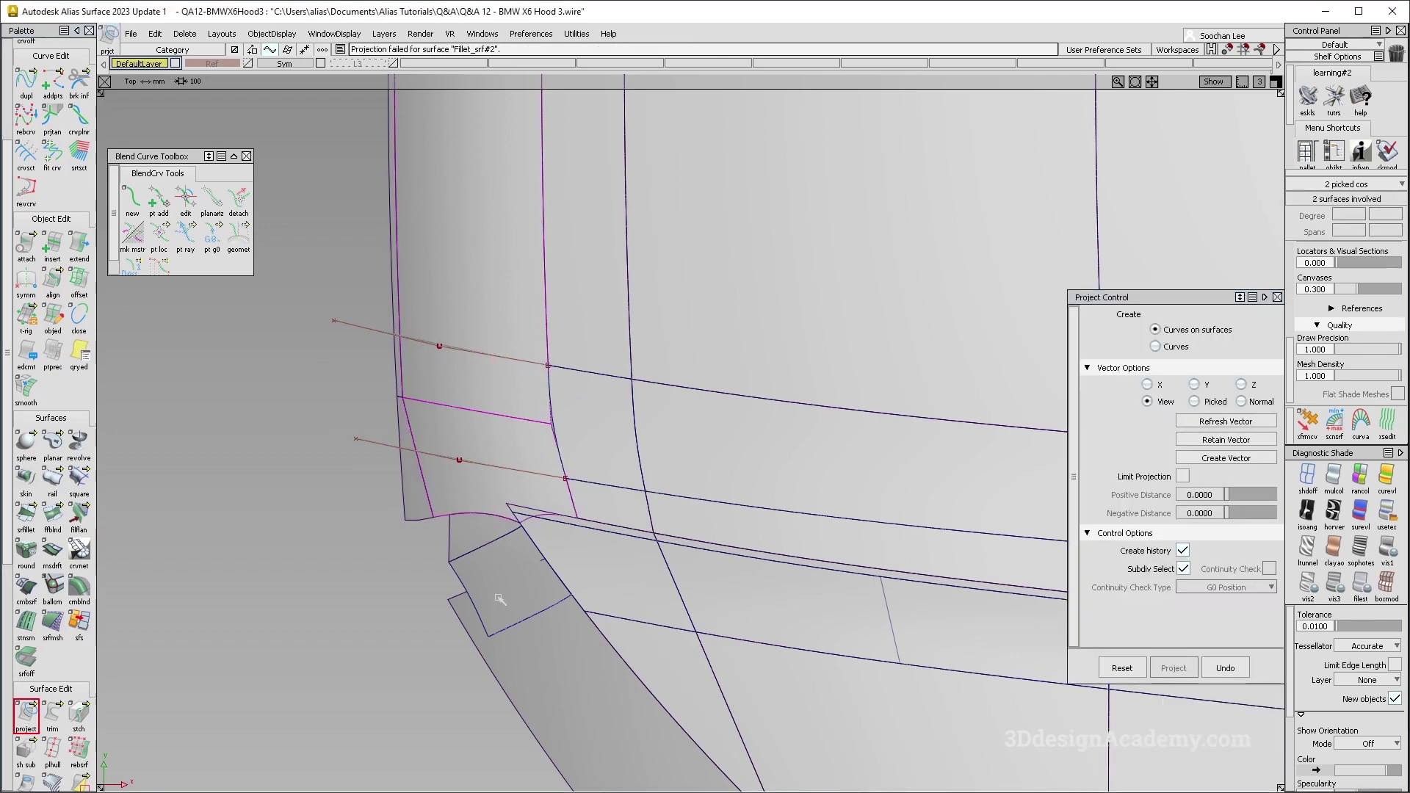
# - Delete the two straight curves at the front corner of the hood
pyautogui.keyDown('ctrl'); pyautogui.keyDown('shift'); pyautogui.moveTo(424, 315); pyautogui.dragTo(576, 504); pyautogui.keyUp('shift'); pyautogui.keyUp('ctrl')
pyautogui.moveTo(507, 316); pyautogui.dragTo(500, 540)
pyautogui.press('Delete')
pyautogui.press('Return')
# - Trim both adjoining nose surfaces to remove the area between the two projected curves
pyautogui.click(54, 713)
pyautogui.click(477, 490)
pyautogui.press('space')
pyautogui.click(463, 303)
pyautogui.press('space')
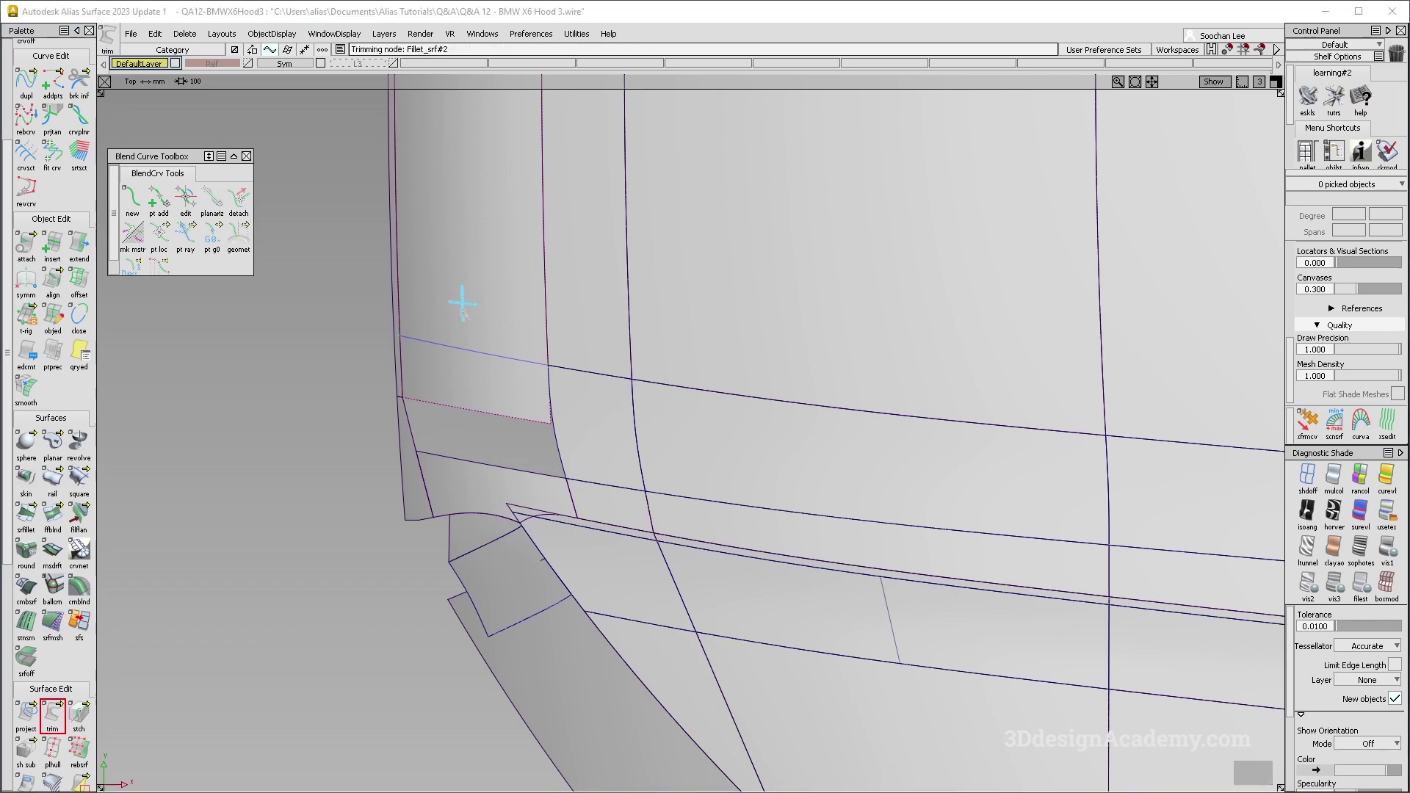
# - Create a blend curve across the front of the gap, joining the lower front edges of the two trimmed nose surfaces
pyautogui.press('F8')
pyautogui.keyDown('alt'); pyautogui.keyDown('shift'); pyautogui.moveTo(595, 478); pyautogui.dragTo(709, 430, button='right'); pyautogui.keyUp('shift'); pyautogui.keyUp('alt')
pyautogui.keyDown('alt'); pyautogui.keyDown('shift'); pyautogui.moveTo(481, 547); pyautogui.dragTo(548, 531); pyautogui.keyUp('shift'); pyautogui.keyUp('alt')
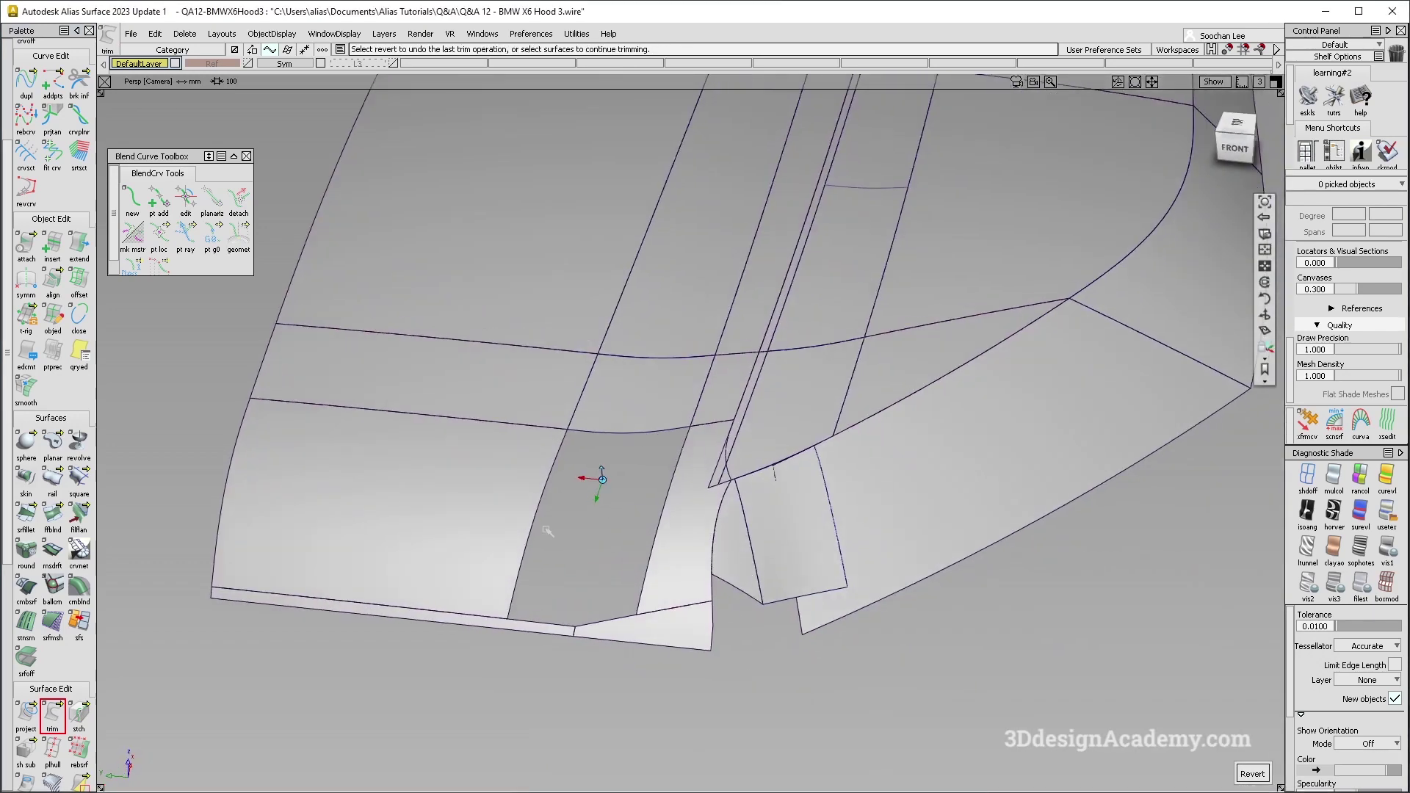
pyautogui.keyDown('alt'); pyautogui.keyDown('shift'); pyautogui.moveTo(548, 531); pyautogui.dragTo(579, 482, button='middle'); pyautogui.keyUp('shift'); pyautogui.keyUp('alt')
pyautogui.keyDown('alt'); pyautogui.keyDown('shift'); pyautogui.moveTo(483, 527); pyautogui.dragTo(610, 478, button='right'); pyautogui.keyUp('shift'); pyautogui.keyUp('alt')
pyautogui.keyDown('ctrl'); pyautogui.keyDown('shift'); pyautogui.moveTo(458, 558); pyautogui.dragTo(389, 184); pyautogui.keyUp('shift'); pyautogui.keyUp('ctrl')
pyautogui.click(132, 198)
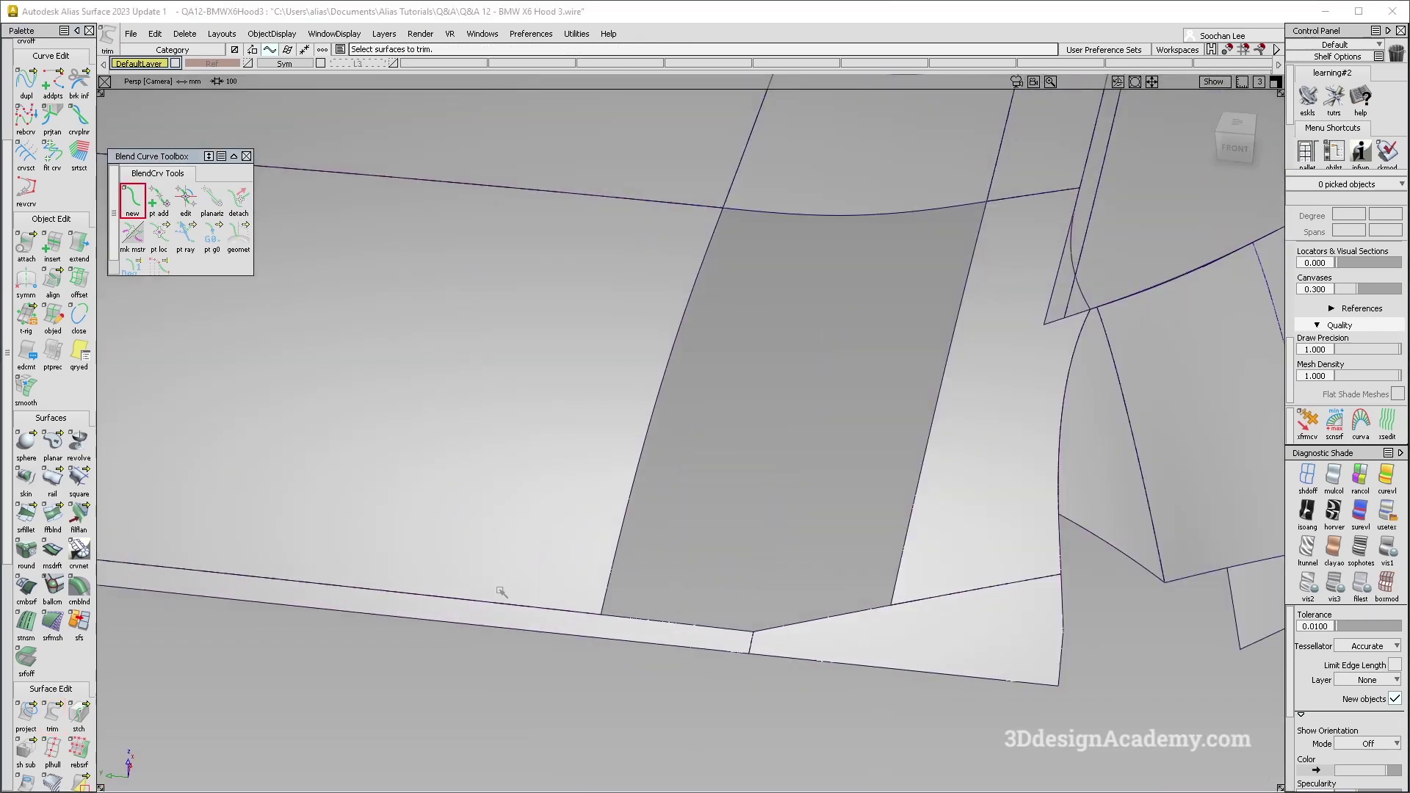
pyautogui.click(561, 613)
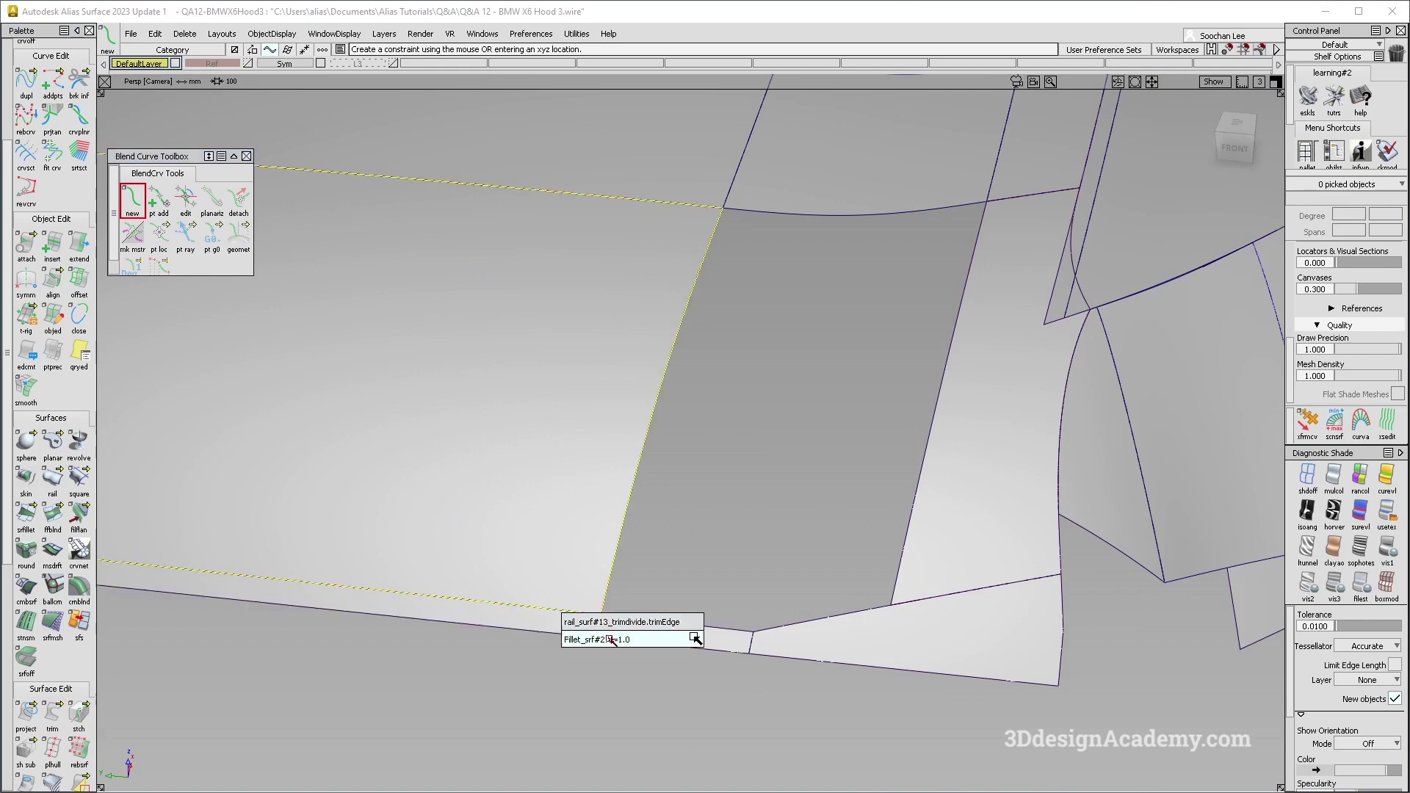
pyautogui.click(695, 640)
pyautogui.click(963, 595)
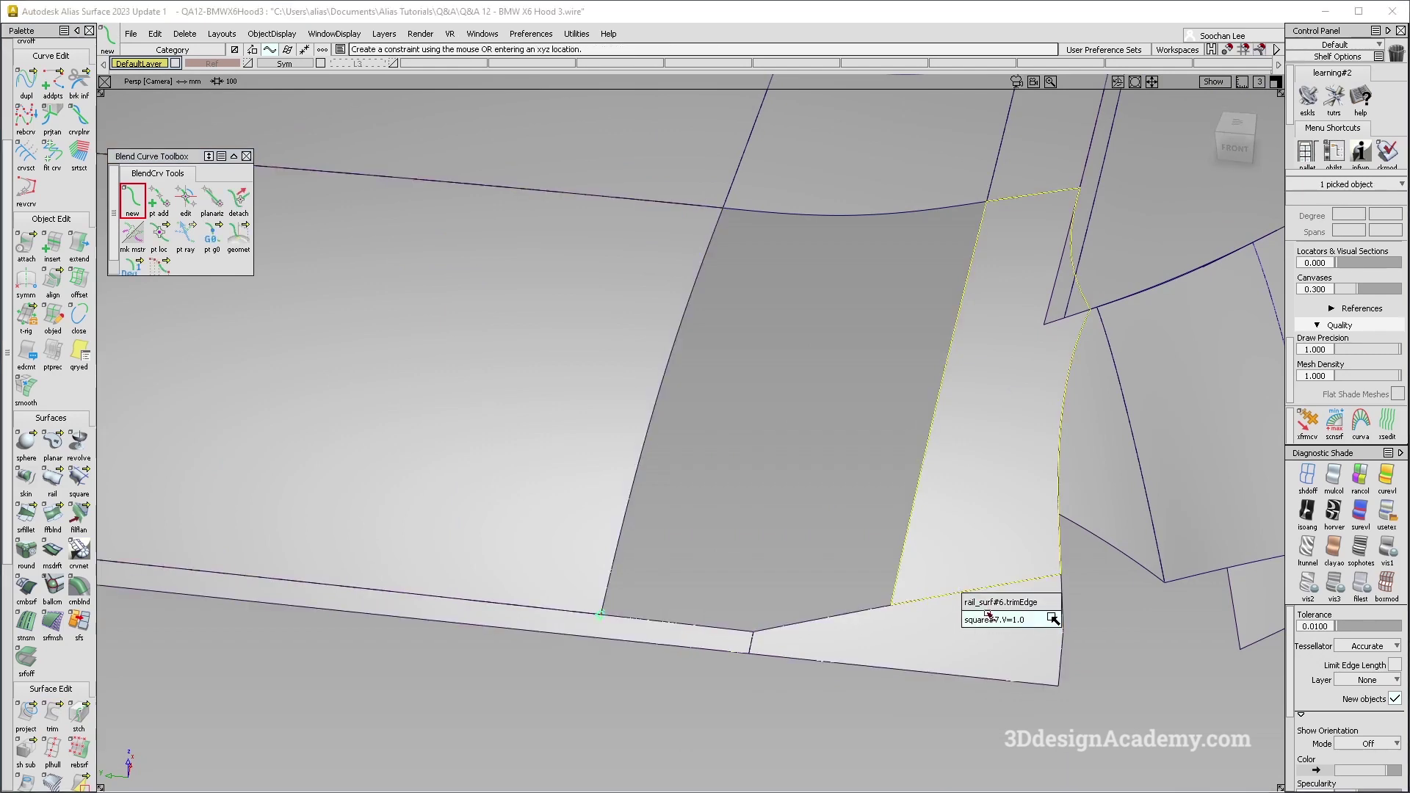
pyautogui.click(1052, 619)
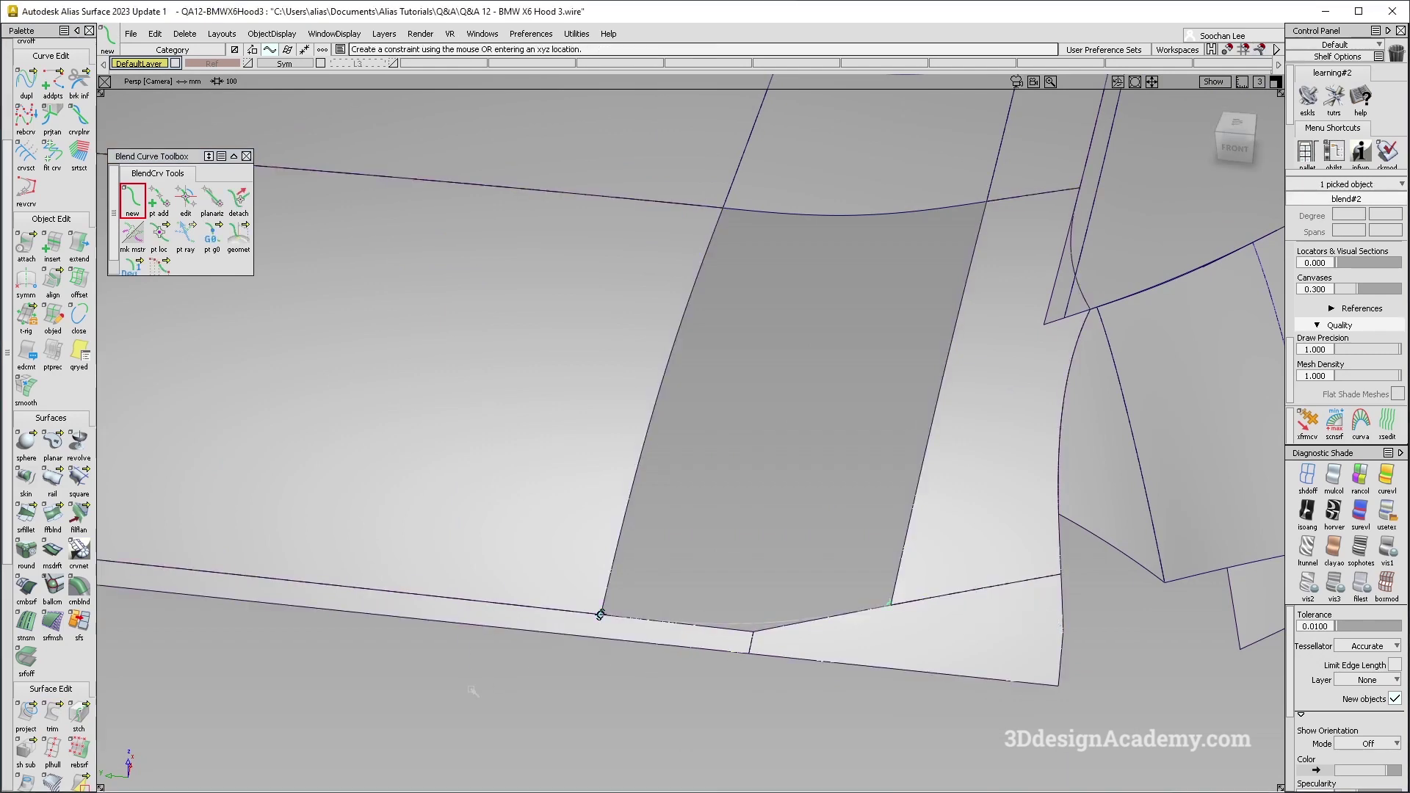
# - Try to fill the gap with a Square surface, using G2 Curvature on the side and rear edges and Free on the front blend curve
pyautogui.click(823, 204)
pyautogui.click(952, 346)
pyautogui.keyDown('ctrl'); pyautogui.keyDown('shift'); pyautogui.moveTo(744, 521); pyautogui.dragTo(744, 314); pyautogui.keyUp('shift'); pyautogui.keyUp('ctrl')
pyautogui.moveTo(586, 384); pyautogui.dragTo(703, 403)
pyautogui.click(856, 210)
pyautogui.moveTo(895, 371); pyautogui.dragTo(957, 408)
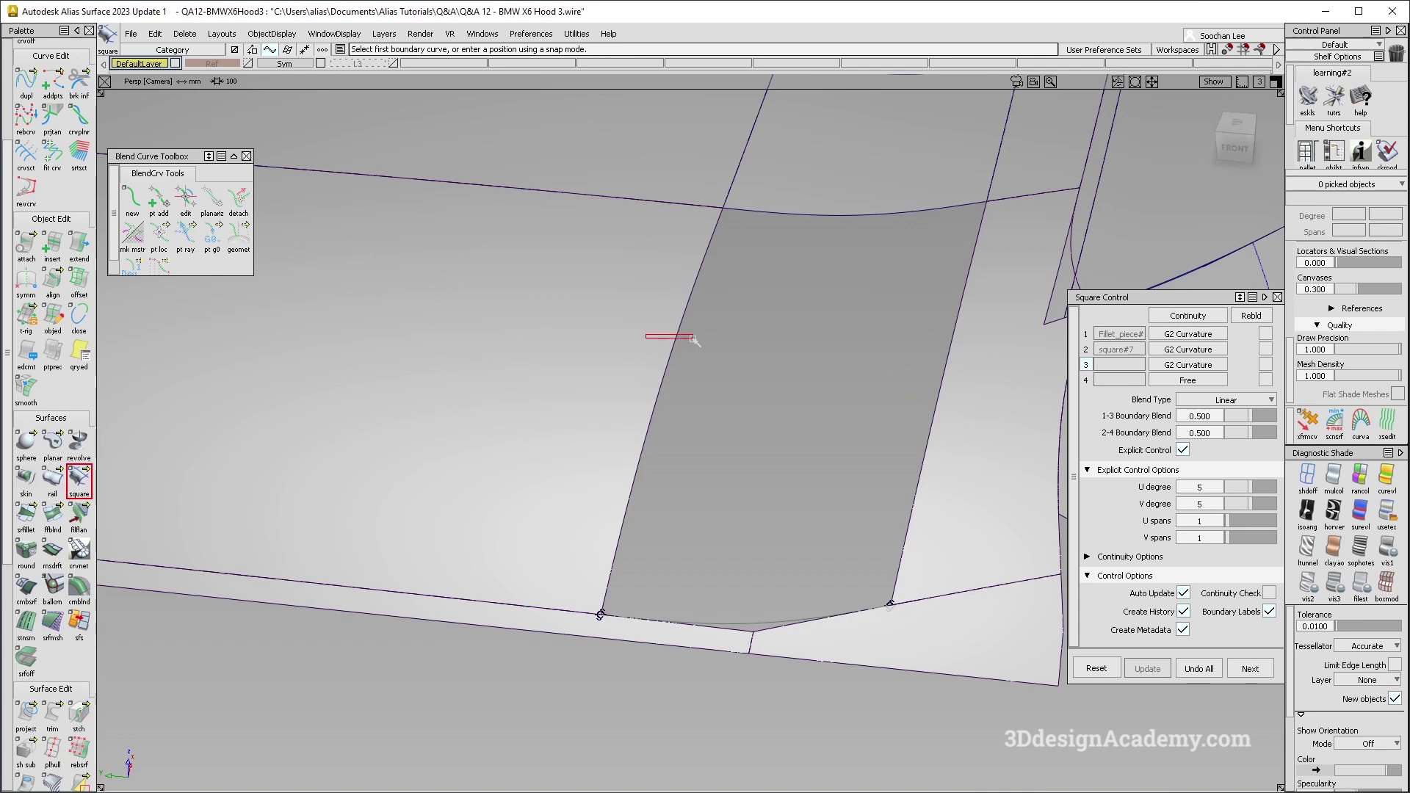
pyautogui.moveTo(694, 340); pyautogui.dragTo(695, 340)
pyautogui.click(845, 214)
pyautogui.click(886, 350)
pyautogui.click(758, 622)
# - Check the surface continuity of the new Square patch along its two side edges and its rear edge
pyautogui.keyDown('alt'); pyautogui.keyDown('shift'); pyautogui.moveTo(828, 510); pyautogui.dragTo(643, 376); pyautogui.keyUp('shift'); pyautogui.keyUp('alt')
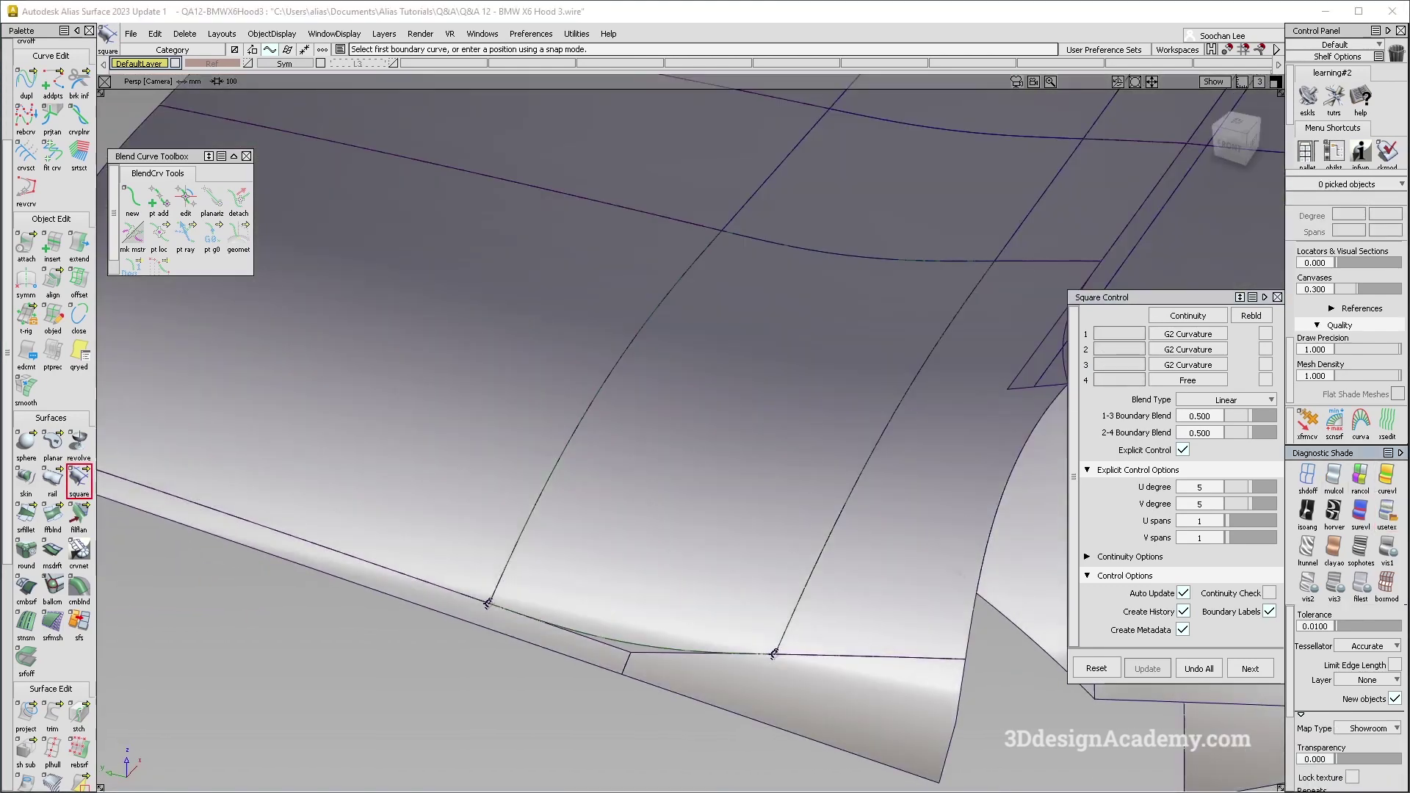
pyautogui.keyDown('alt'); pyautogui.keyDown('shift'); pyautogui.moveTo(734, 418); pyautogui.dragTo(514, 482); pyautogui.keyUp('shift'); pyautogui.keyUp('alt')
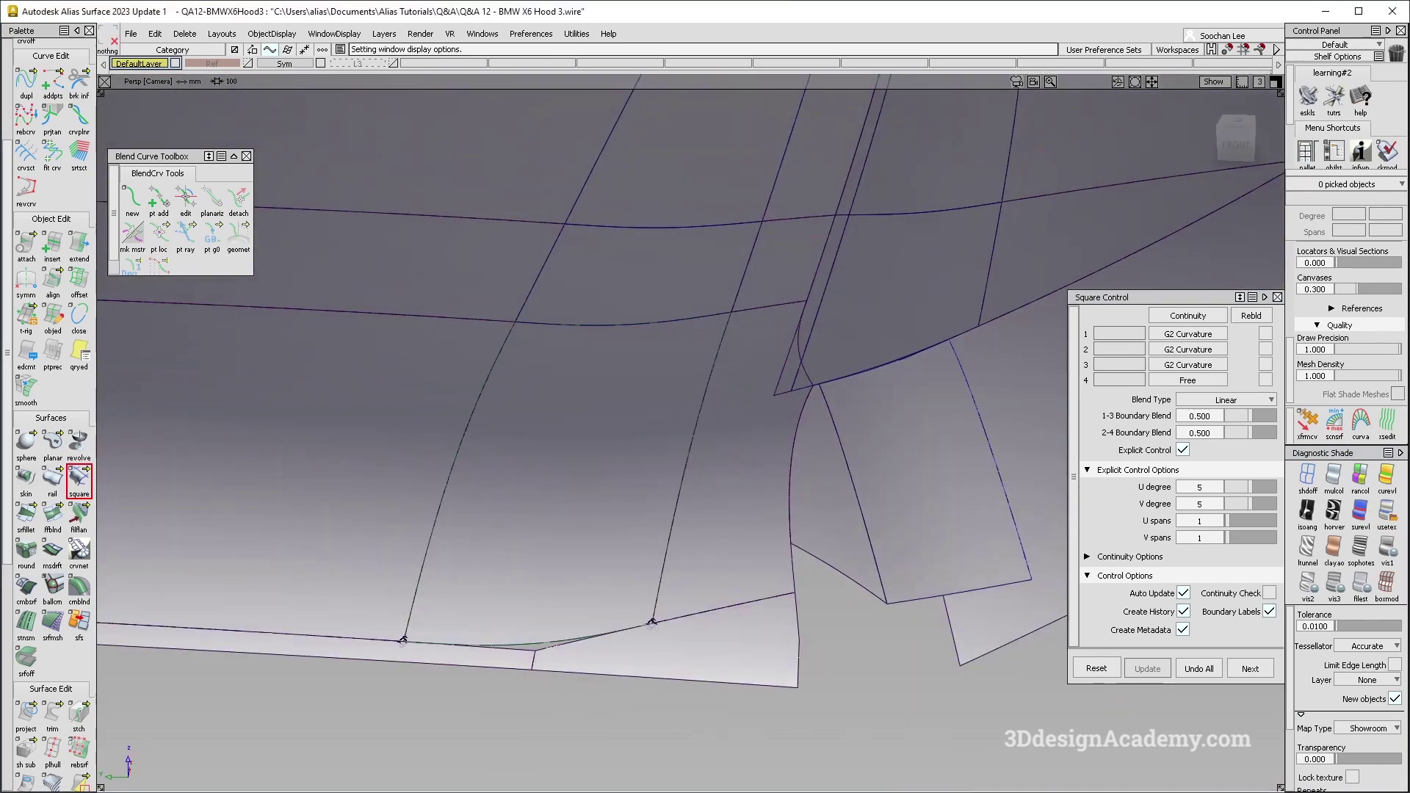
pyautogui.scroll(-10, 50, 667)
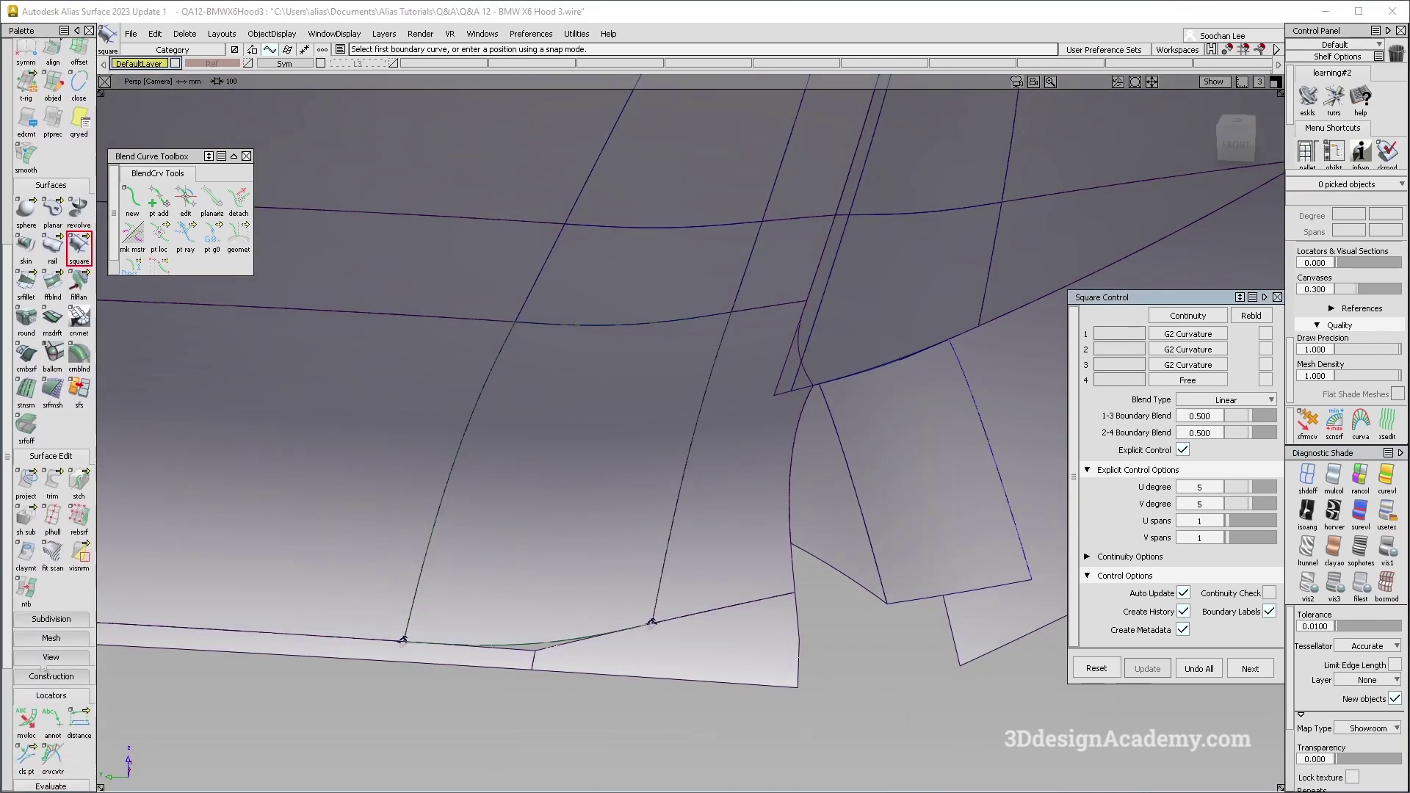
pyautogui.click(31, 727)
pyautogui.click(455, 458)
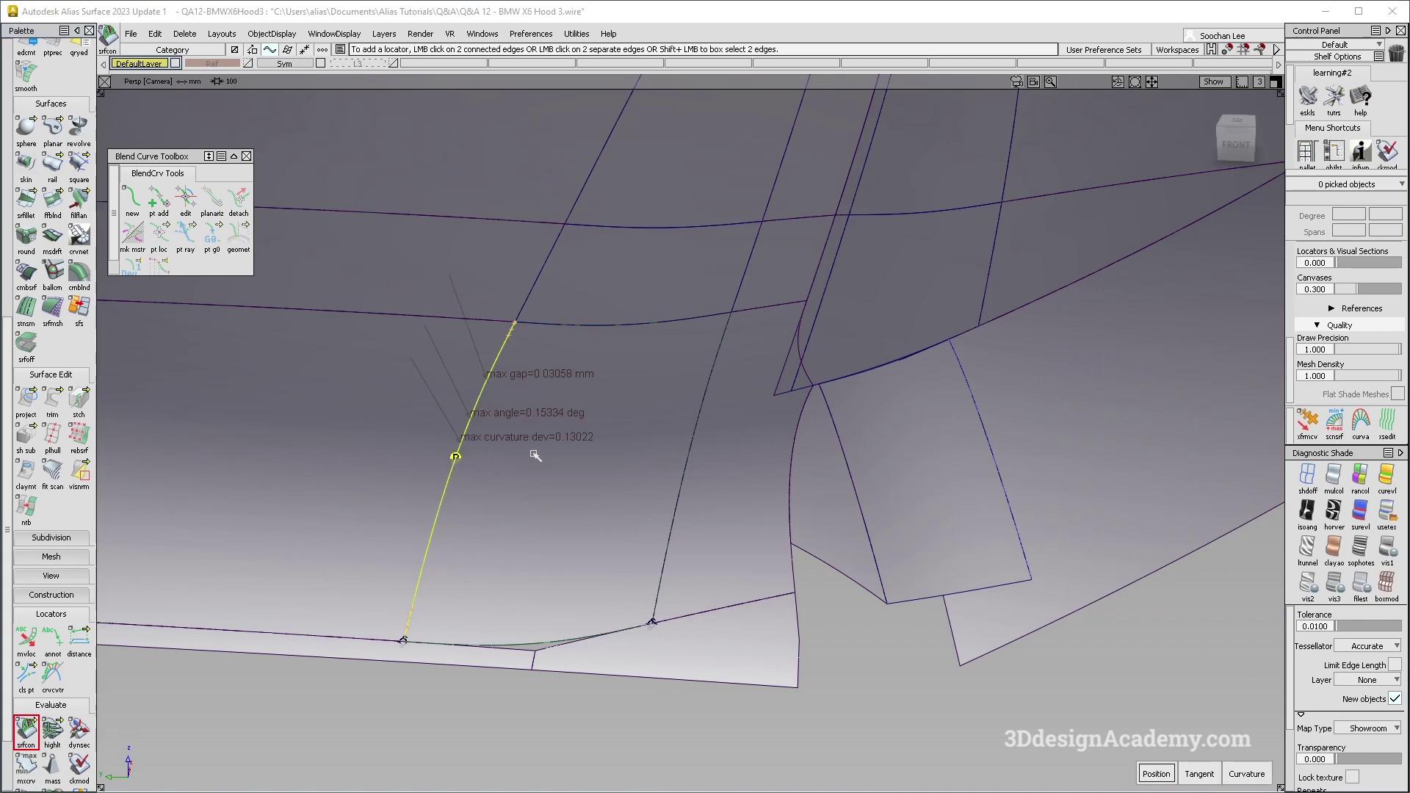
pyautogui.click(652, 325)
pyautogui.click(713, 361)
pyautogui.keyDown('alt'); pyautogui.keyDown('shift'); pyautogui.moveTo(714, 413); pyautogui.dragTo(580, 411); pyautogui.keyUp('shift'); pyautogui.keyUp('alt')
# - Delete the Square surface filling the gap at the nose
pyautogui.keyDown('ctrl'); pyautogui.keyDown('shift'); pyautogui.moveTo(720, 645); pyautogui.dragTo(684, 370); pyautogui.keyUp('shift'); pyautogui.keyUp('ctrl')
pyautogui.click(576, 472)
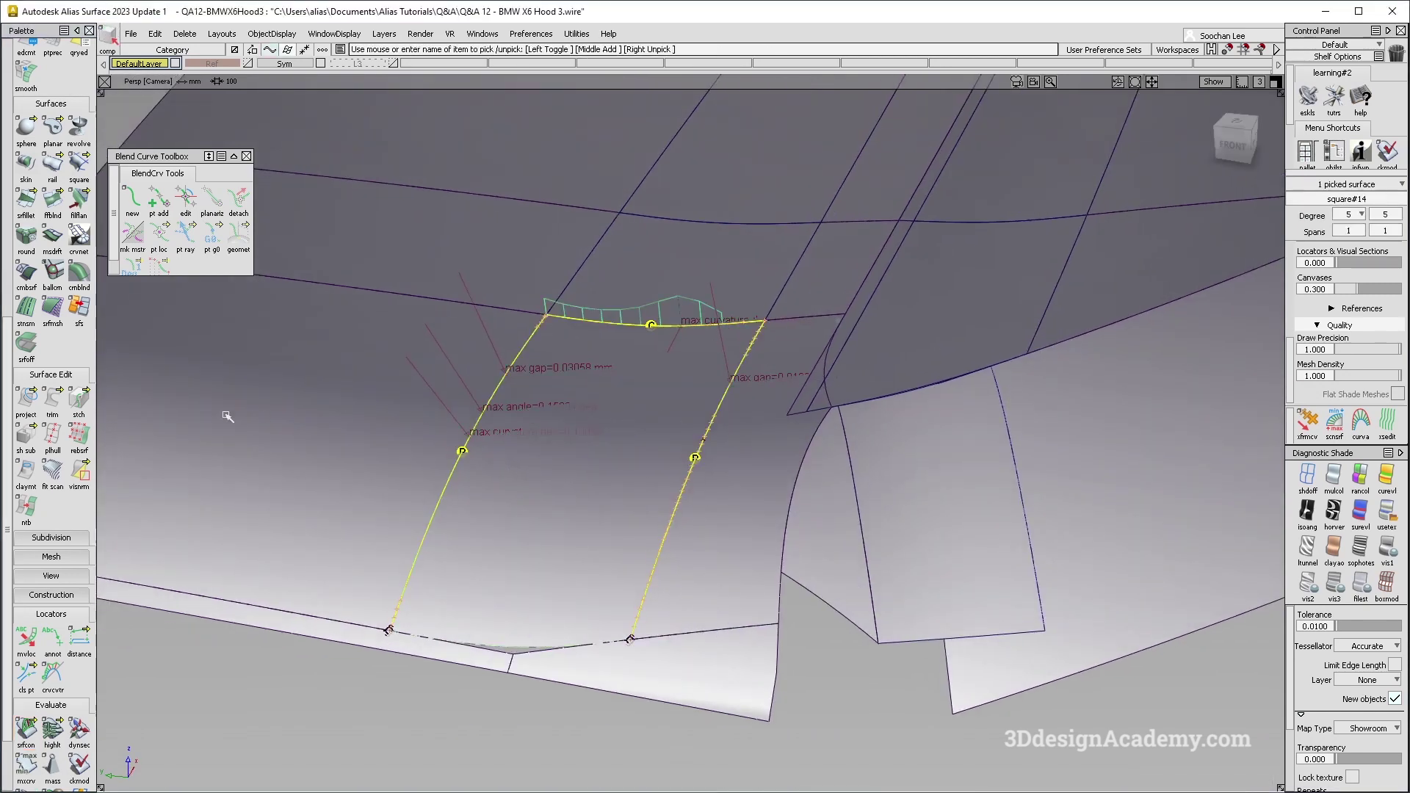
pyautogui.press('Delete')
pyautogui.press('Return')
# - Fit curves of degree 5 with 1 span to the two trimmed side edges of the gap
pyautogui.scroll(5, 59, 191)
pyautogui.scroll(3, 58, 190)
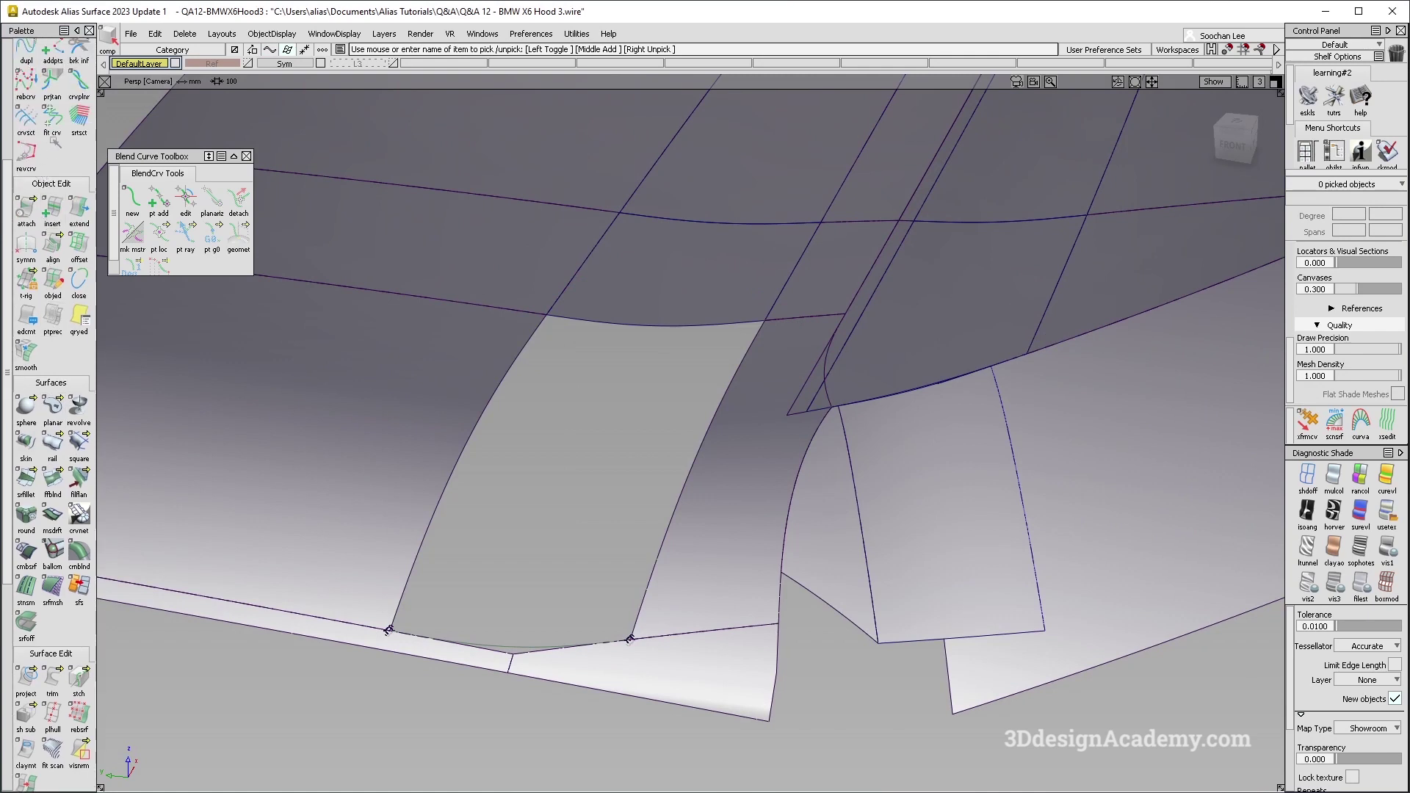
pyautogui.click(52, 117)
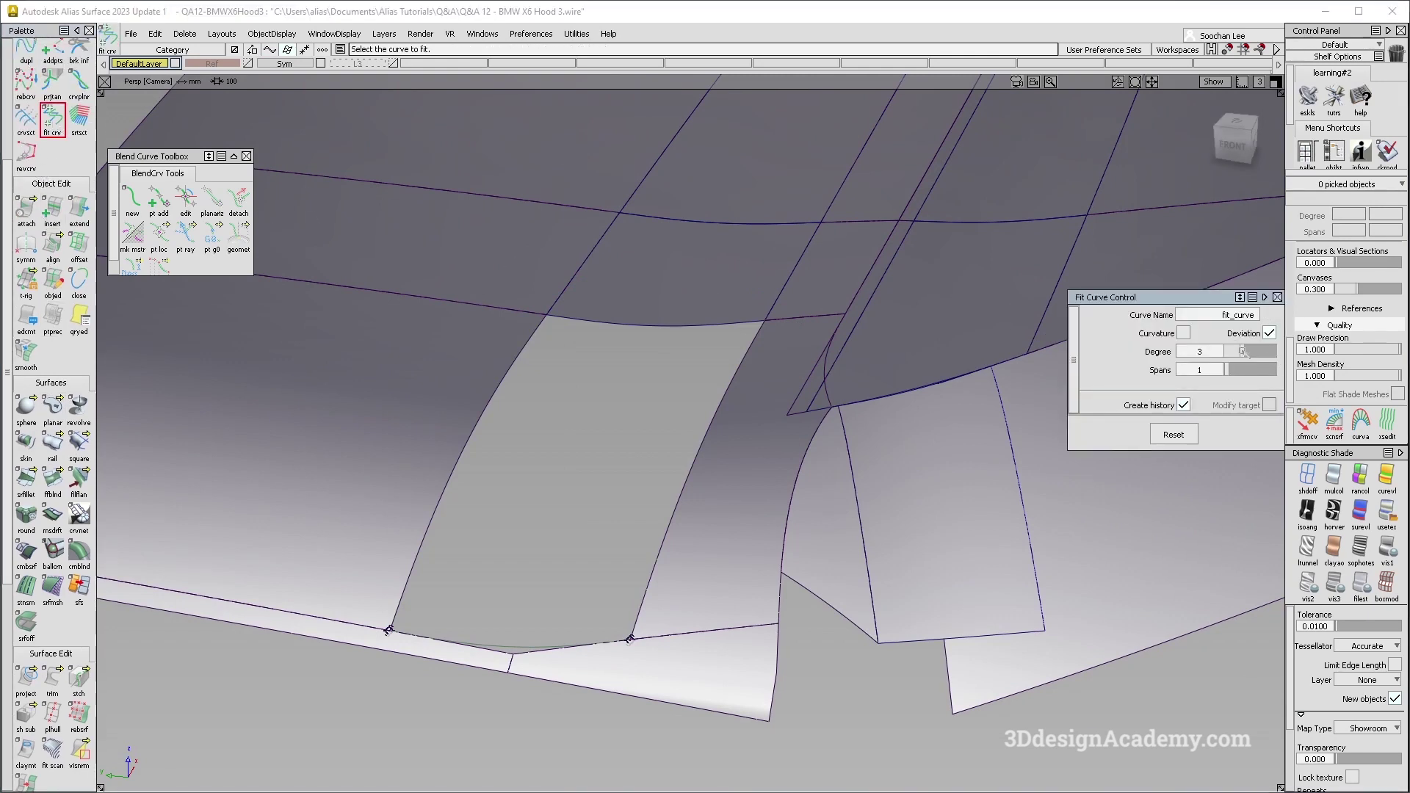
pyautogui.hotkey('alt', 'shift')
pyautogui.click(520, 371)
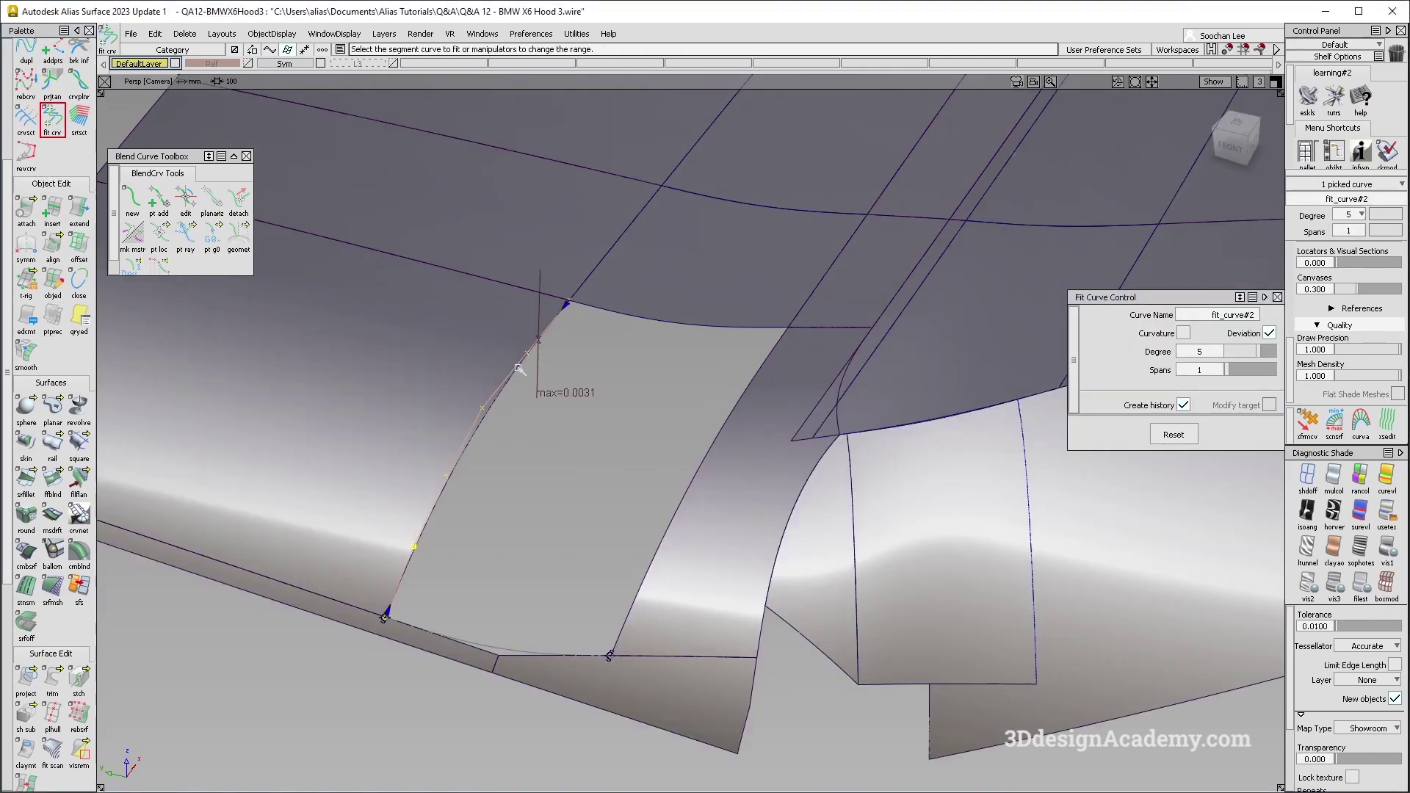
pyautogui.click(716, 455)
# - Delete the triangular rail surface below the outer nose patch at the front corner
pyautogui.keyDown('alt'); pyautogui.keyDown('shift'); pyautogui.moveTo(716, 456); pyautogui.dragTo(464, 544); pyautogui.keyUp('shift'); pyautogui.keyUp('alt')
pyautogui.keyDown('alt'); pyautogui.keyDown('shift'); pyautogui.moveTo(465, 543); pyautogui.dragTo(755, 450, button='middle'); pyautogui.keyUp('shift'); pyautogui.keyUp('alt')
pyautogui.keyDown('alt'); pyautogui.keyDown('shift'); pyautogui.moveTo(728, 492); pyautogui.dragTo(562, 589); pyautogui.keyUp('shift'); pyautogui.keyUp('alt')
pyautogui.click(557, 611)
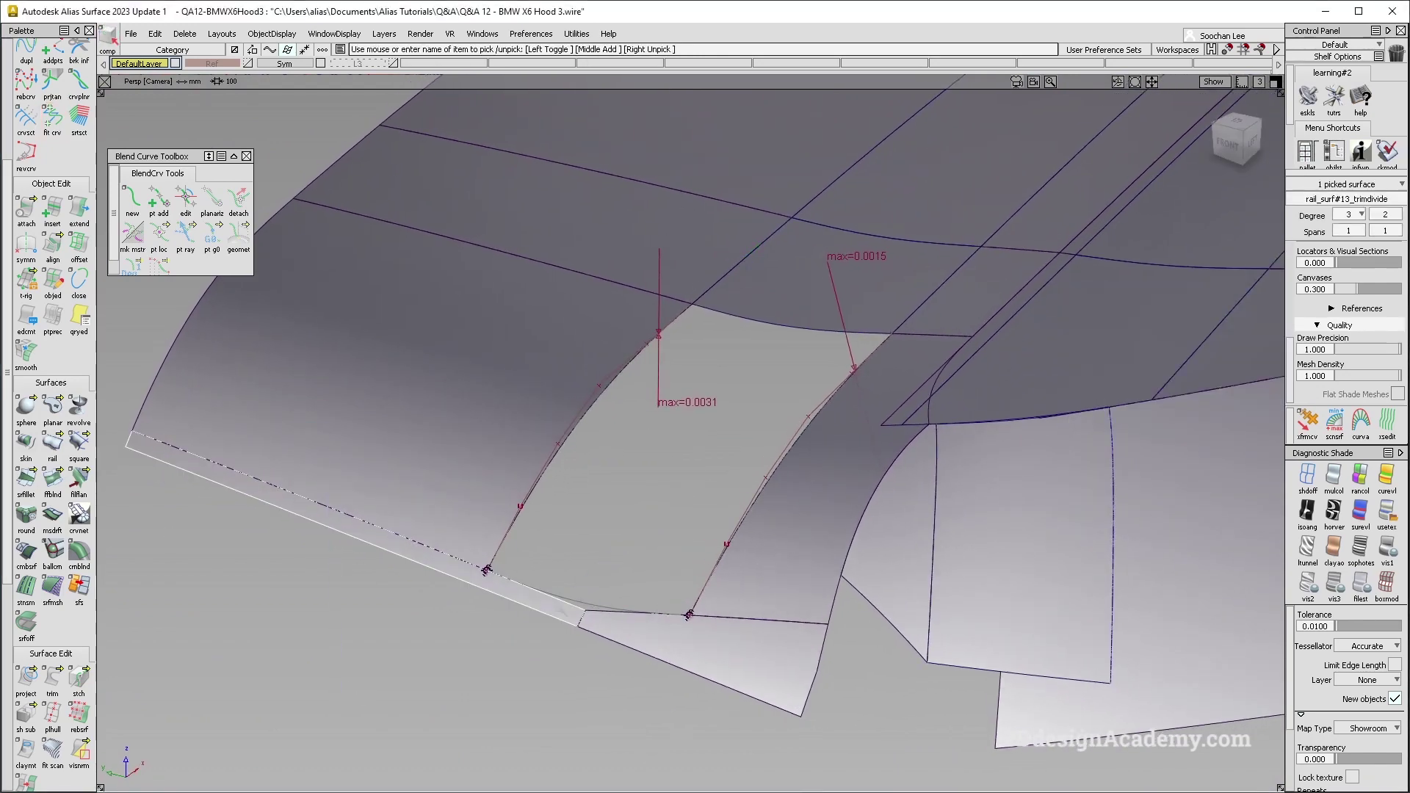
pyautogui.click(712, 655)
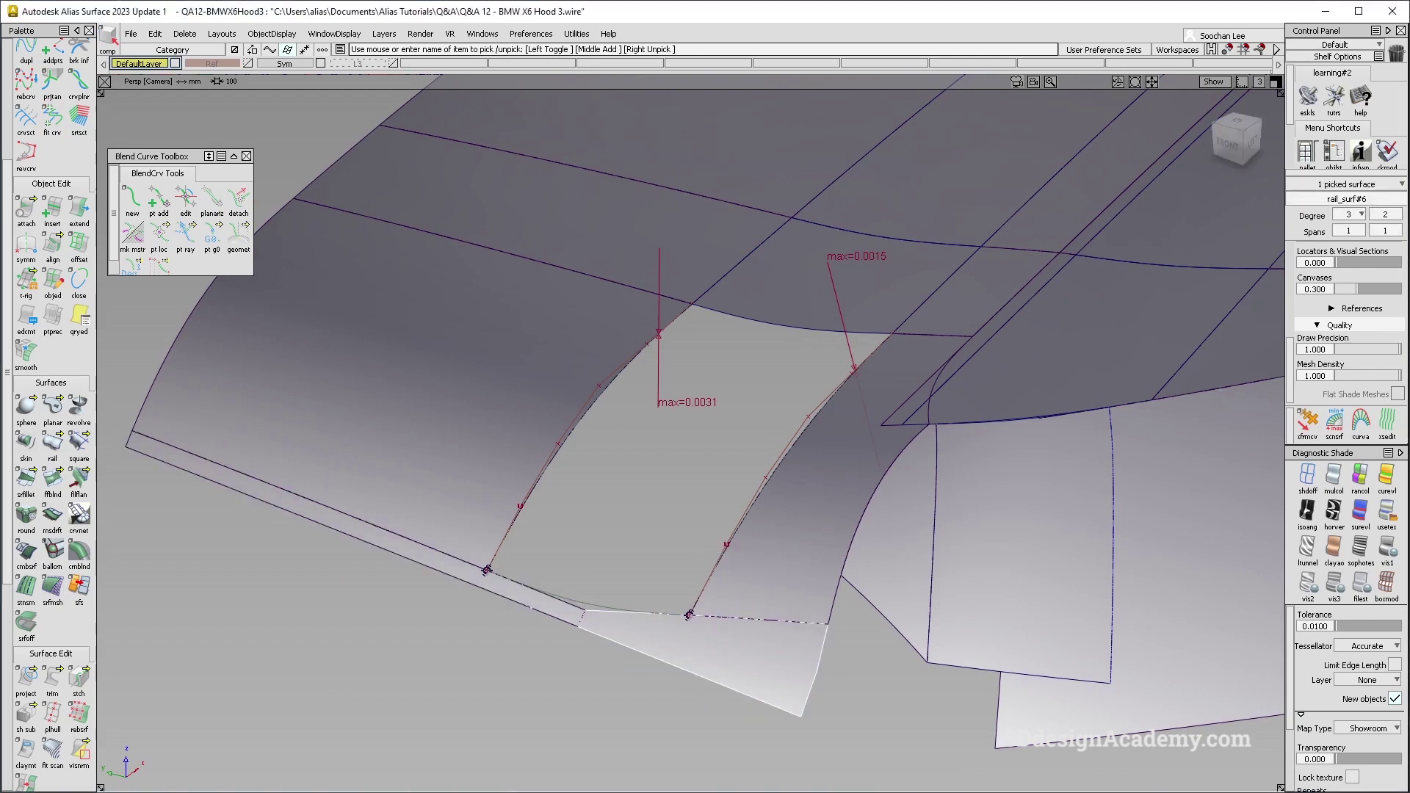
pyautogui.press('Delete')
pyautogui.press('Return')
pyautogui.click(550, 606)
pyautogui.keyDown('alt'); pyautogui.keyDown('shift'); pyautogui.moveTo(437, 646); pyautogui.dragTo(499, 624); pyautogui.keyUp('shift'); pyautogui.keyUp('alt')
pyautogui.click(470, 632)
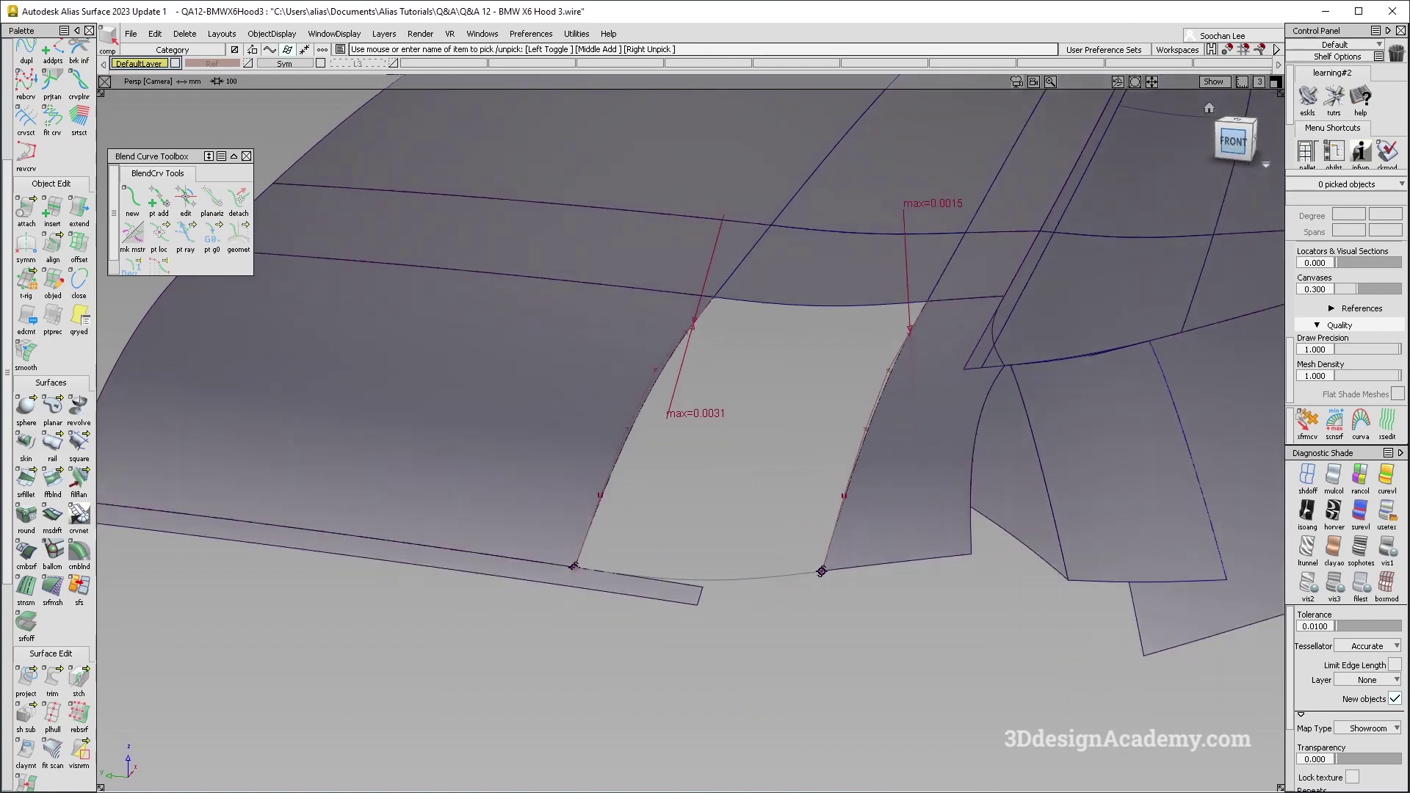
# - Show the Ref layer in the front view and compare the hood's front edge with the grille outline
pyautogui.click(1234, 141)
pyautogui.scroll(-2, 25, 679)
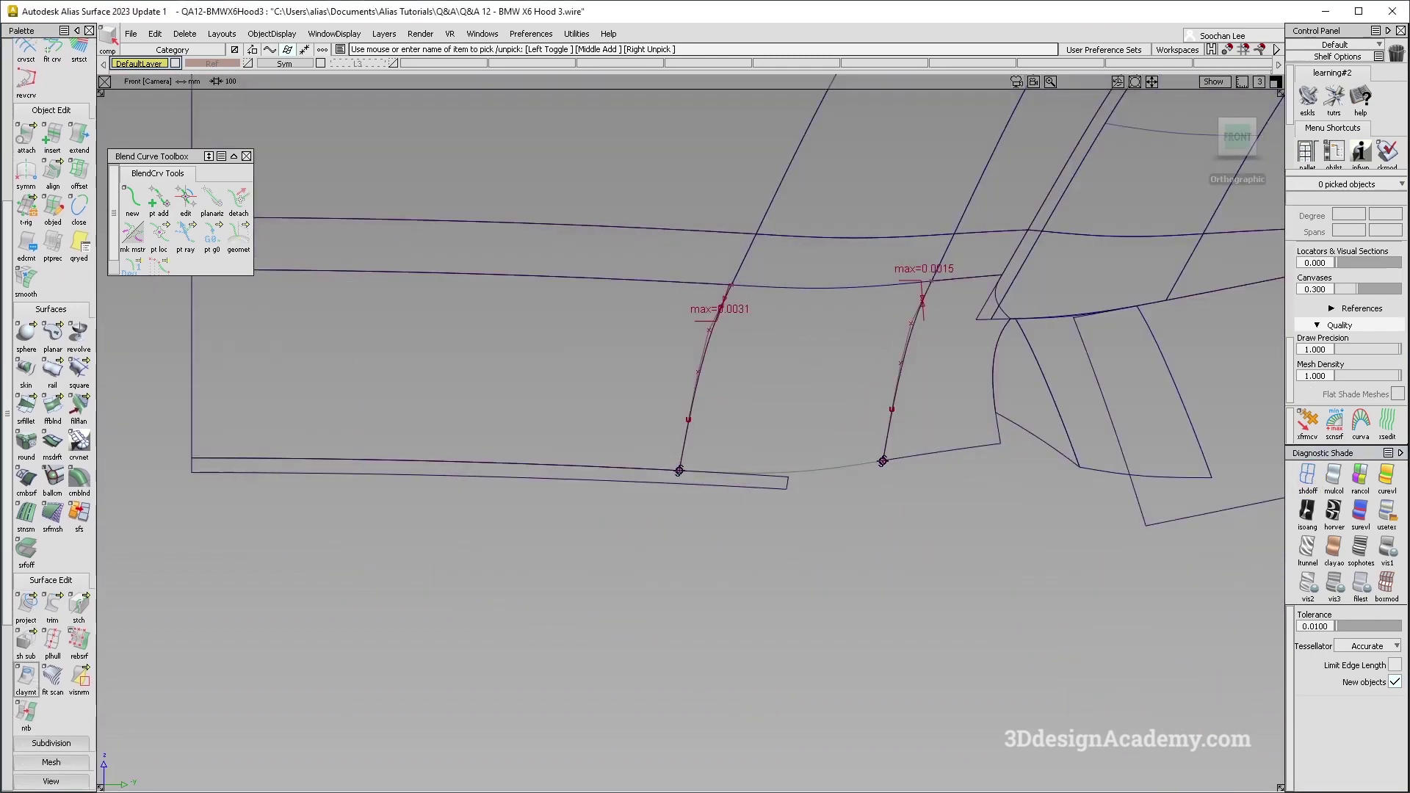
pyautogui.click(249, 64)
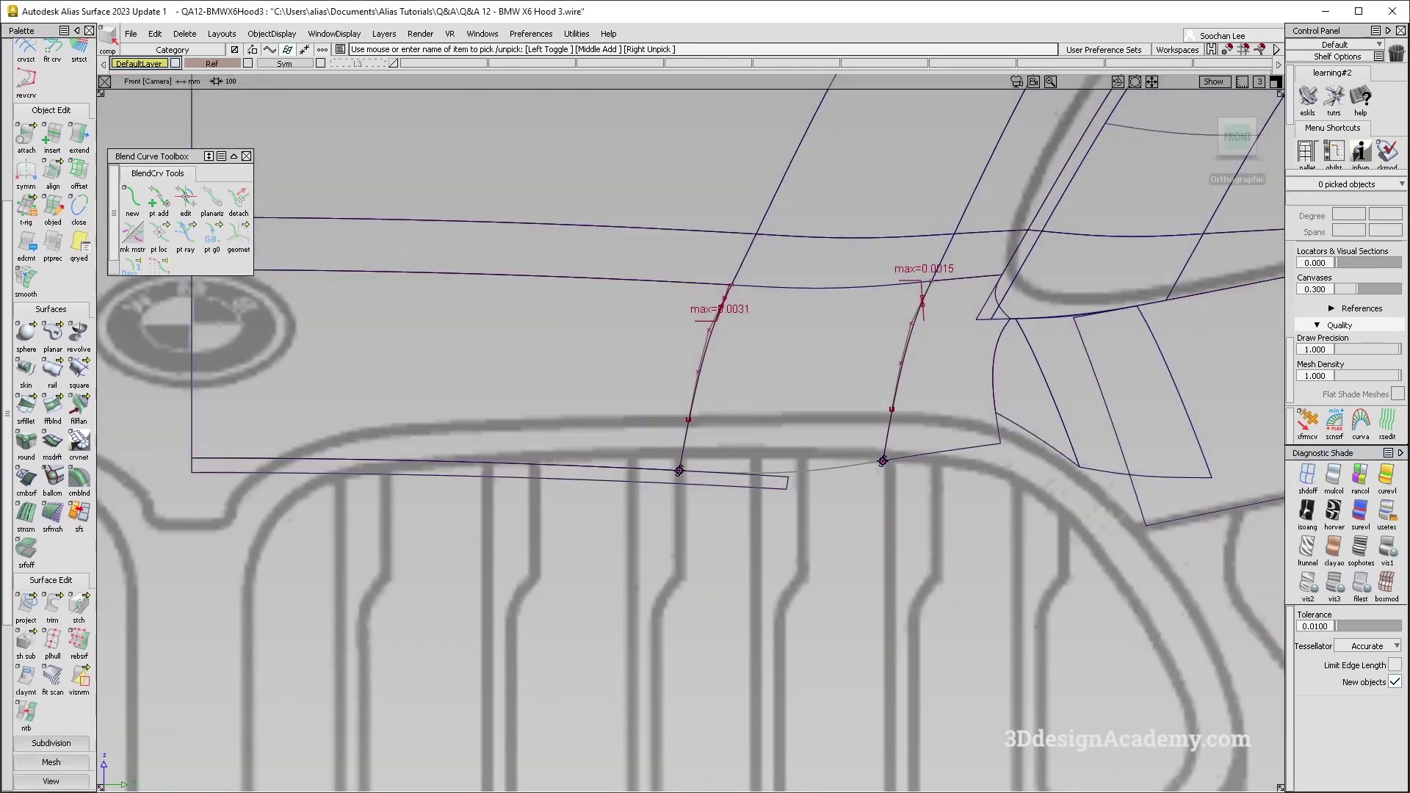
pyautogui.keyDown('alt'); pyautogui.keyDown('shift'); pyautogui.moveTo(449, 433); pyautogui.dragTo(429, 442, button='middle'); pyautogui.keyUp('shift'); pyautogui.keyUp('alt')
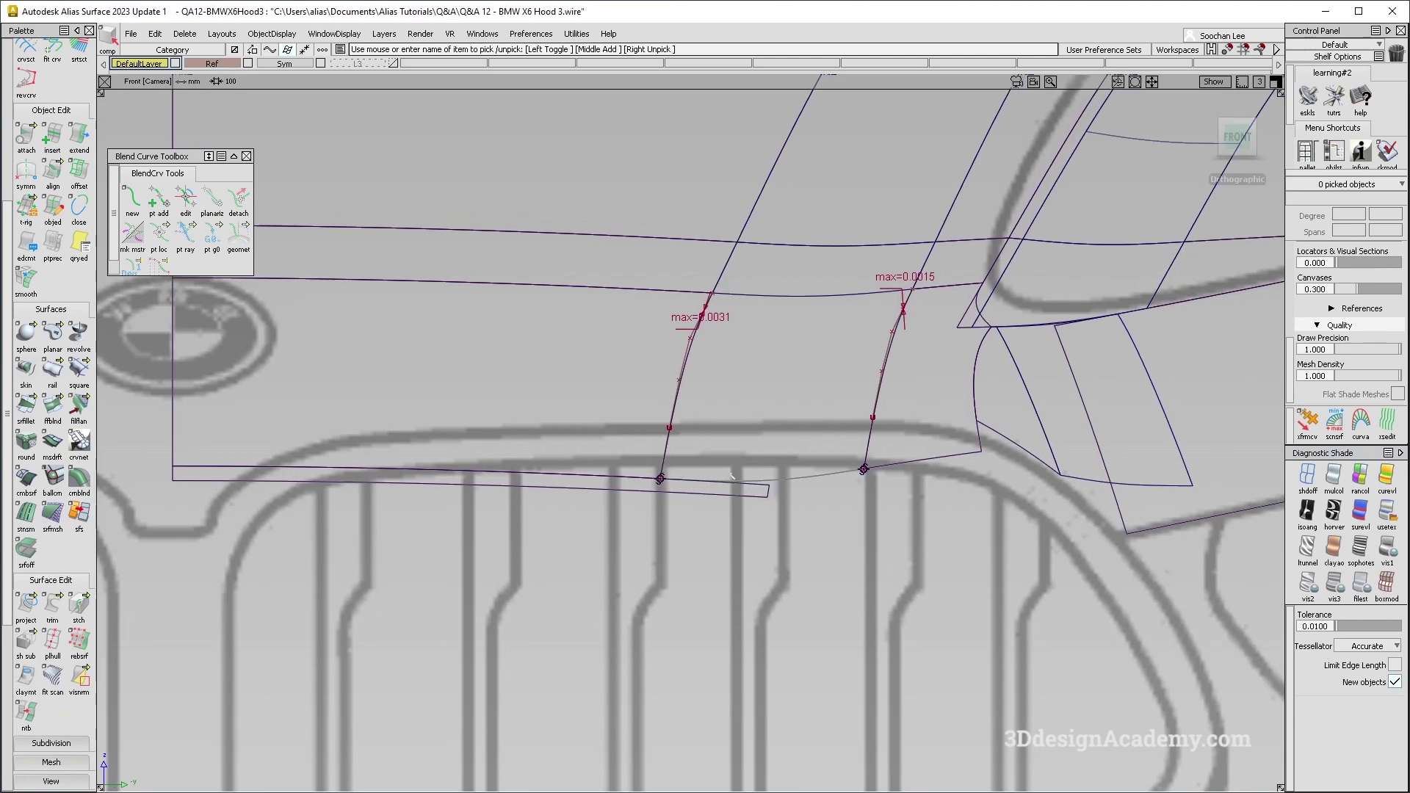
pyautogui.keyDown('alt'); pyautogui.keyDown('shift'); pyautogui.moveTo(732, 476); pyautogui.dragTo(686, 495, button='middle'); pyautogui.keyUp('shift'); pyautogui.keyUp('alt')
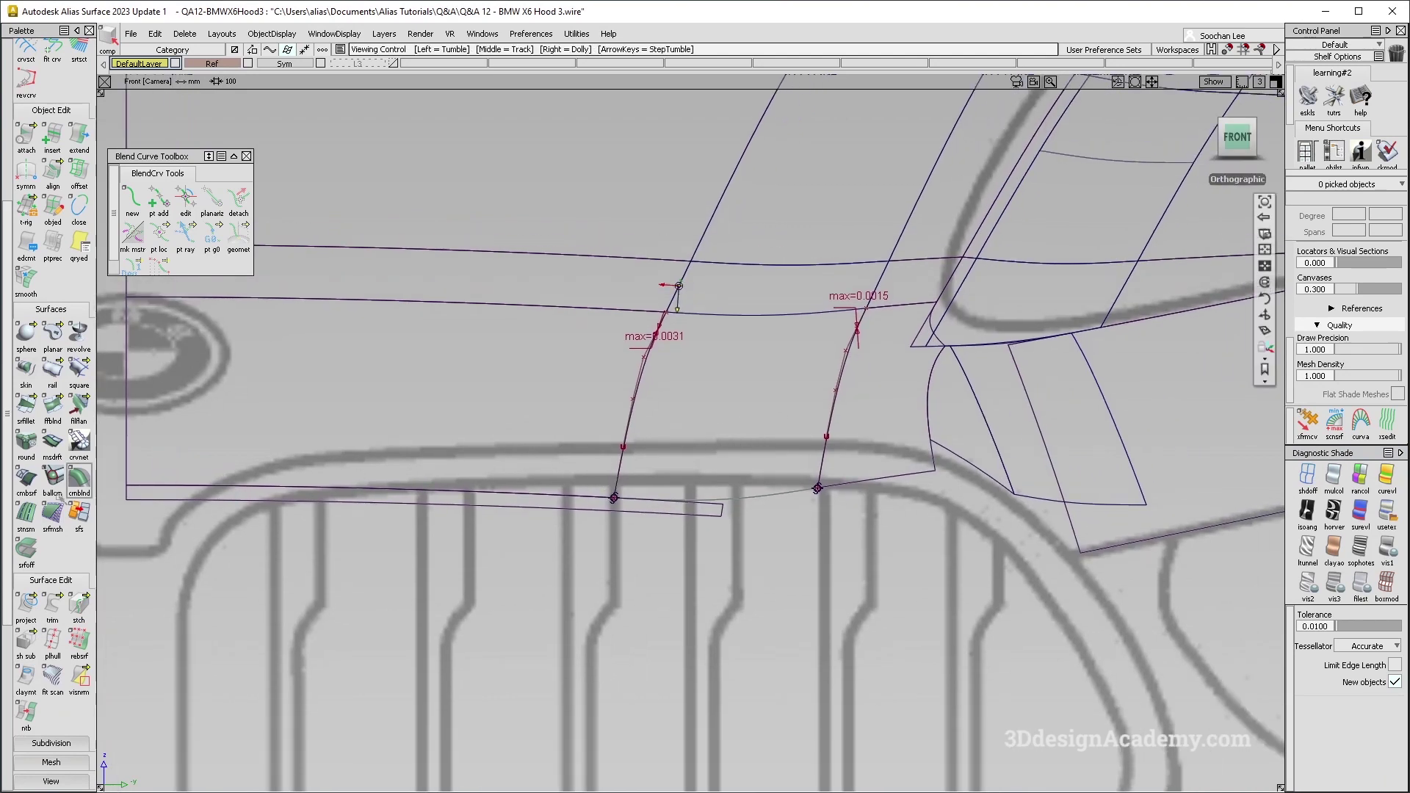
# - Build a Square surface across the gap from the two fitted side curves, the front blend curve and the strip's end edge
pyautogui.click(78, 371)
pyautogui.keyDown('alt'); pyautogui.keyDown('shift'); pyautogui.moveTo(661, 361); pyautogui.dragTo(574, 401); pyautogui.keyUp('shift'); pyautogui.keyUp('alt')
pyautogui.click(574, 401)
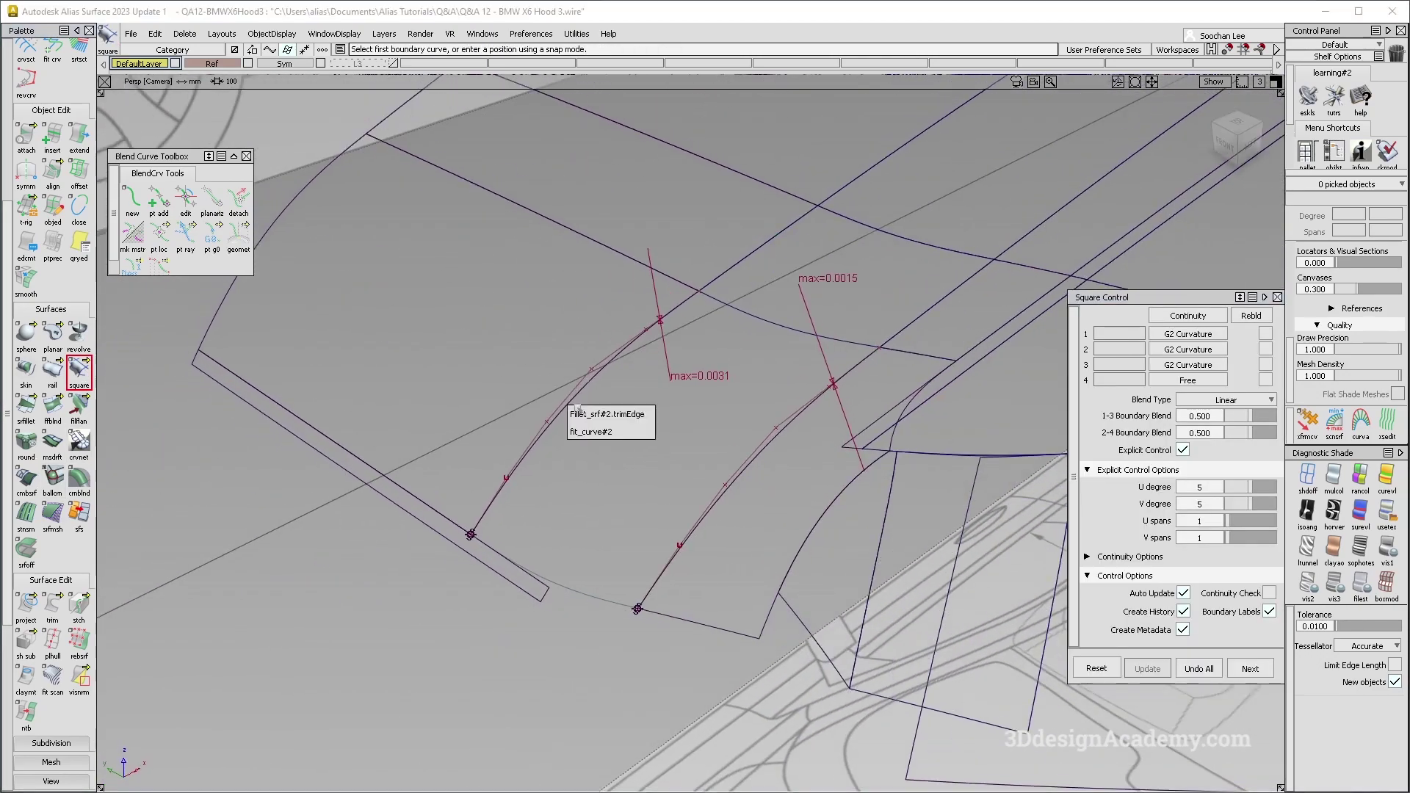
pyautogui.click(586, 432)
pyautogui.click(584, 593)
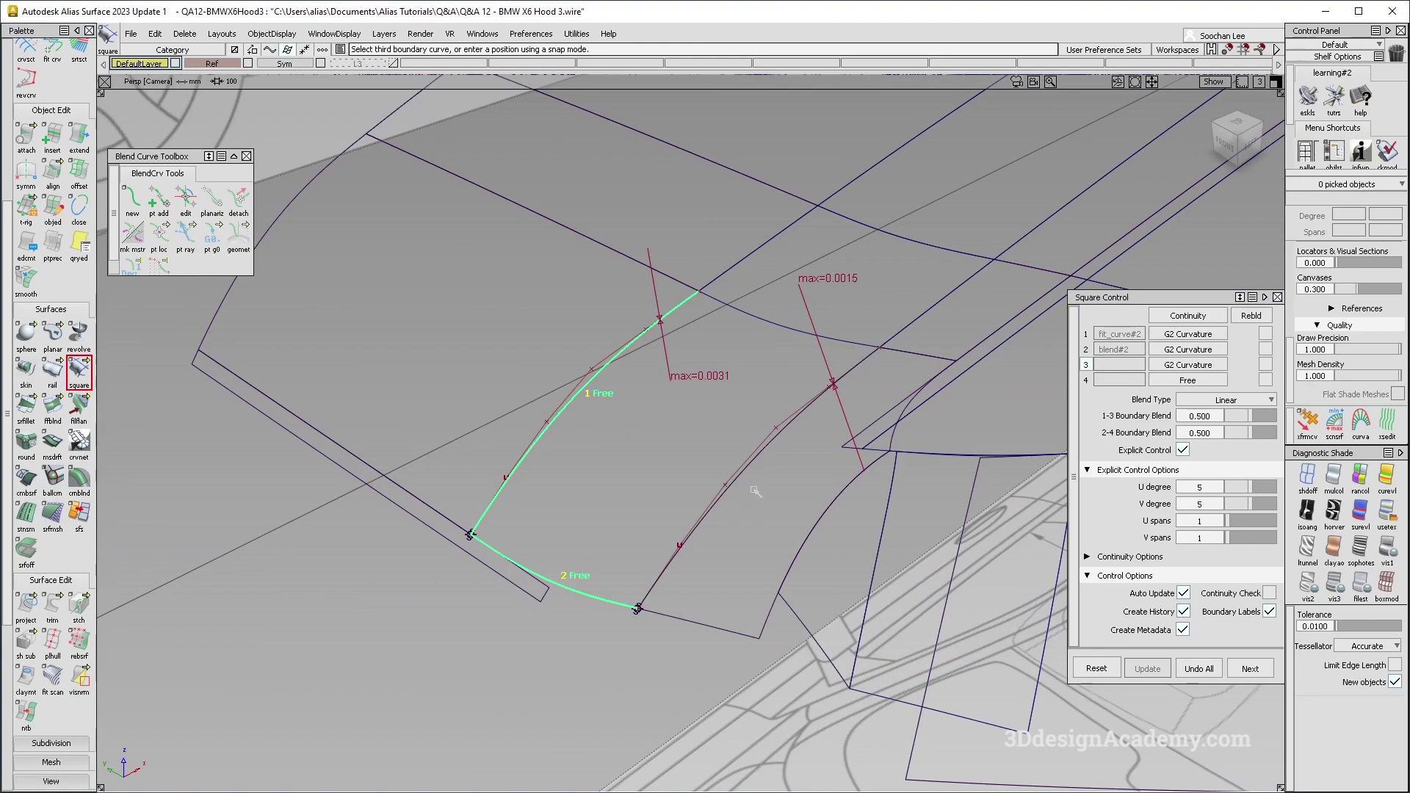
pyautogui.click(763, 459)
pyautogui.click(786, 475)
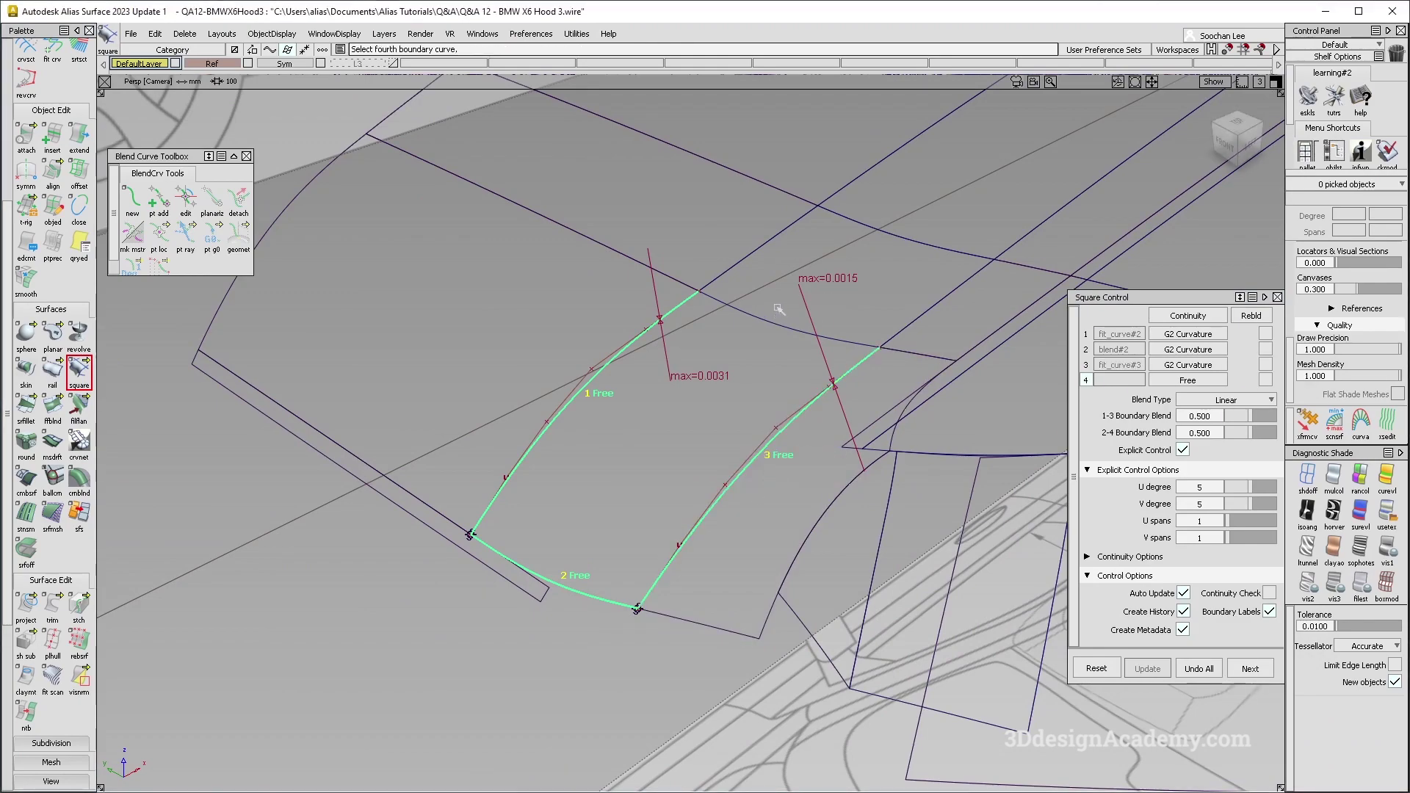
pyautogui.click(814, 317)
# - Set the continuity of the Square's fourth boundary, at the strip's end edge, to G2 Curvature
pyautogui.keyDown('alt'); pyautogui.keyDown('shift'); pyautogui.moveTo(761, 386); pyautogui.dragTo(970, 348); pyautogui.keyUp('shift'); pyautogui.keyUp('alt')
pyautogui.click(1188, 380)
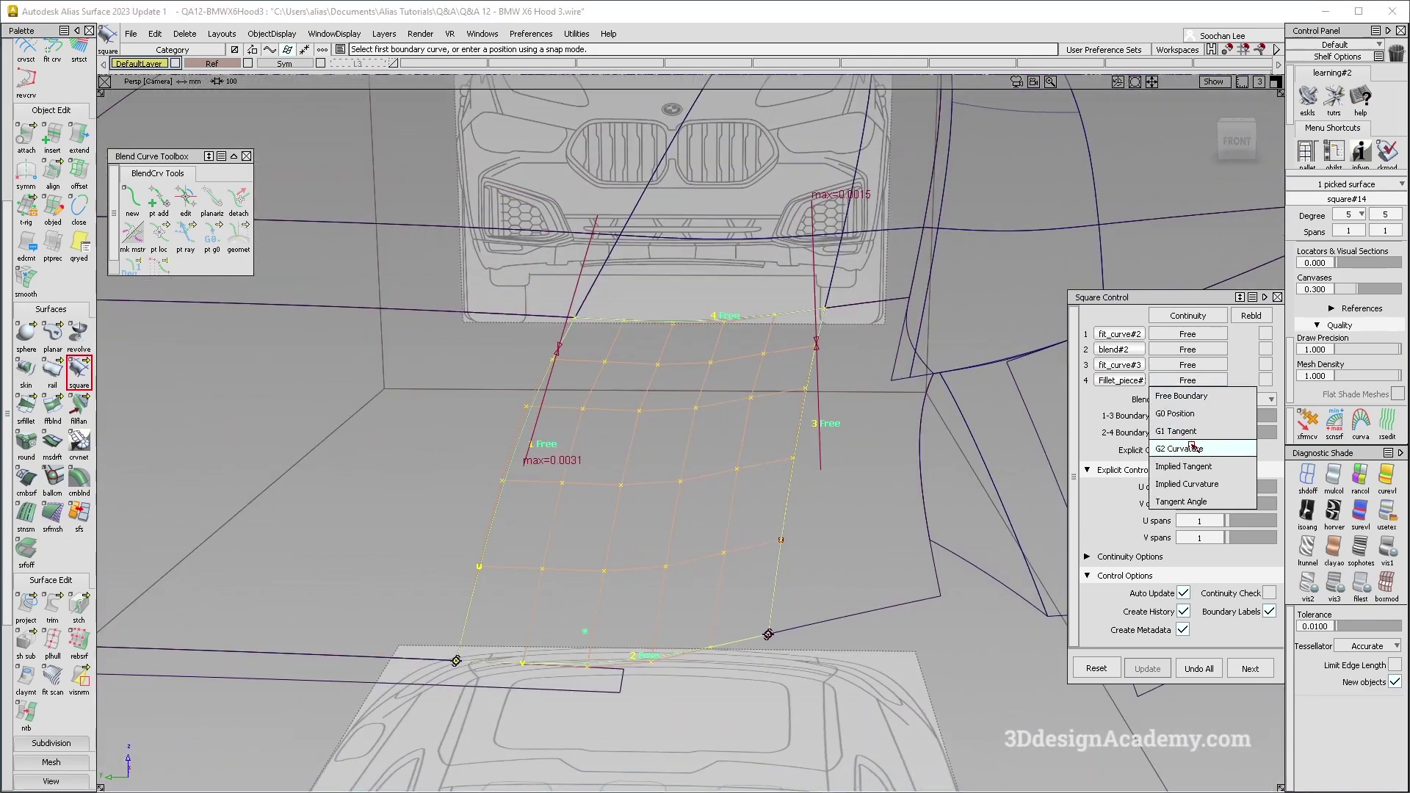
# - Set boundary 4 of the square surface, along the Fillet_piece edge, to G2 Curvature continuity
pyautogui.click(1188, 446)
pyautogui.keyDown('alt'); pyautogui.keyDown('shift'); pyautogui.moveTo(840, 446); pyautogui.dragTo(820, 419); pyautogui.keyUp('shift'); pyautogui.keyUp('alt')
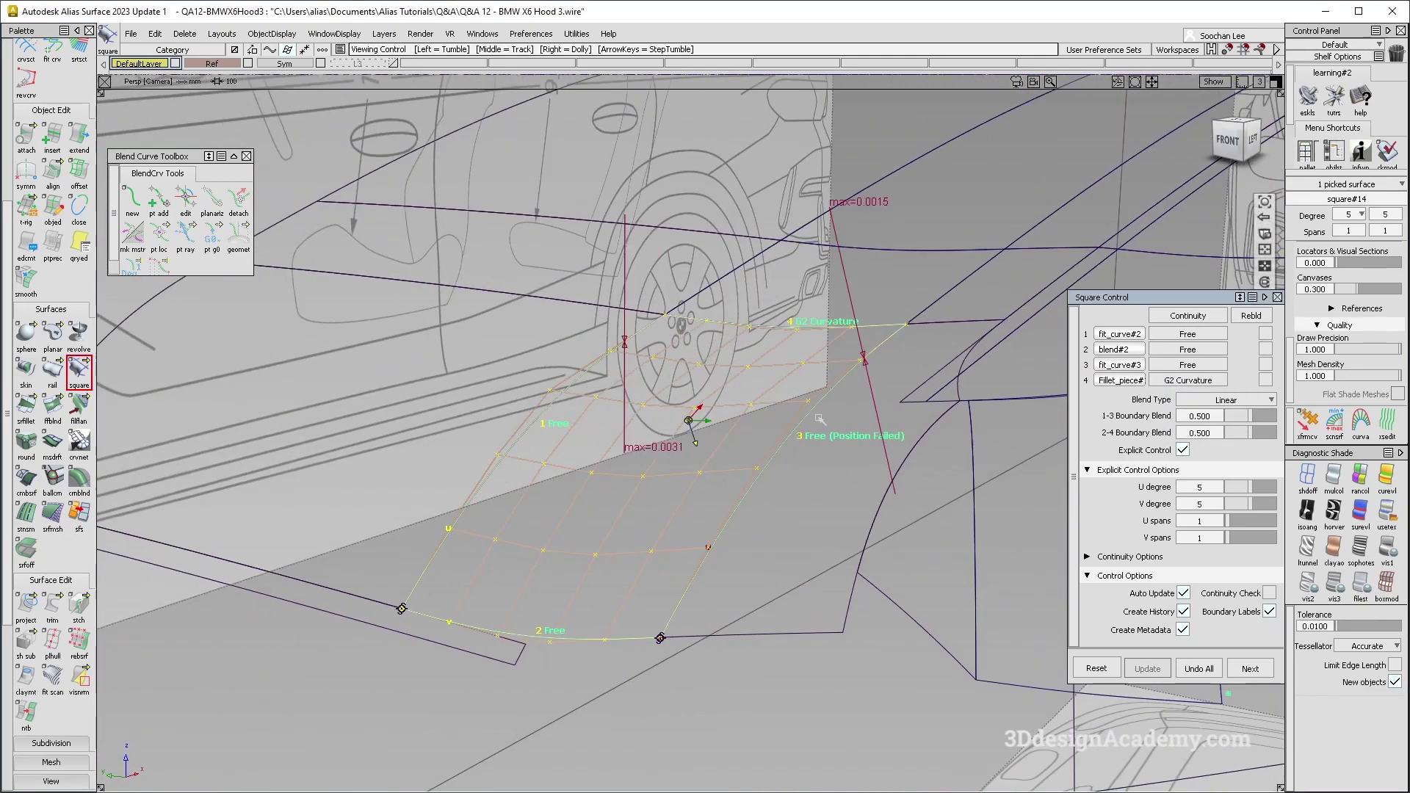
pyautogui.keyDown('alt'); pyautogui.keyDown('shift'); pyautogui.moveTo(825, 409); pyautogui.dragTo(768, 436, button='right'); pyautogui.keyUp('shift'); pyautogui.keyUp('alt')
# - Delete the two deviation locators at the side edges of the square patch
pyautogui.keyDown('ctrl'); pyautogui.keyDown('shift'); pyautogui.moveTo(633, 331); pyautogui.dragTo(683, 359); pyautogui.keyUp('shift'); pyautogui.keyUp('ctrl')
pyautogui.moveTo(577, 397); pyautogui.dragTo(796, 441)
pyautogui.press('Delete')
pyautogui.press('Return')
pyautogui.keyDown('alt'); pyautogui.keyDown('shift'); pyautogui.moveTo(827, 367); pyautogui.dragTo(845, 415); pyautogui.keyUp('shift'); pyautogui.keyUp('alt')
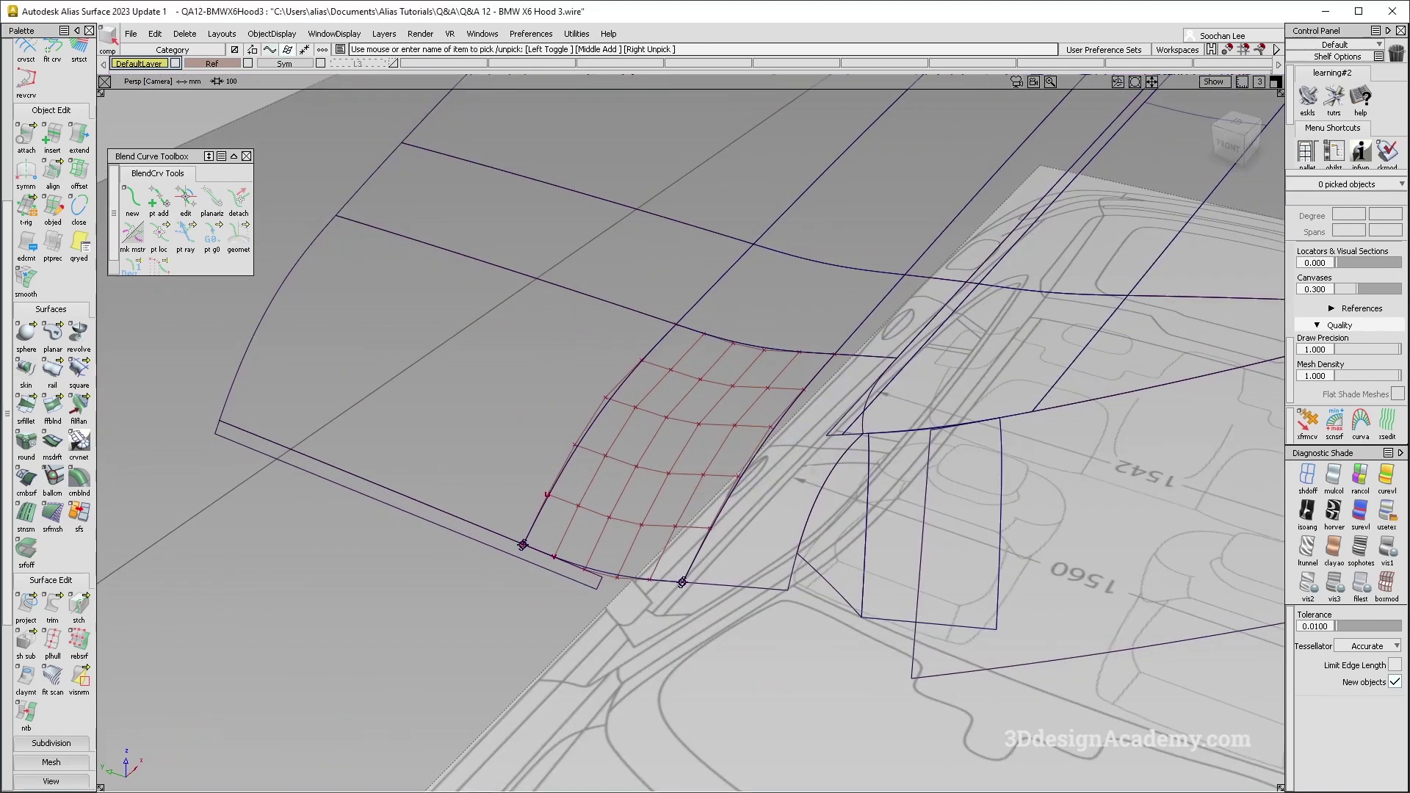
# - Untrim the hood surface beneath the square patch and delete its leftover trim curves
pyautogui.click(844, 416)
pyautogui.moveTo(52, 603); pyautogui.dragTo(109, 604)
pyautogui.click(570, 384)
pyautogui.keyDown('ctrl'); pyautogui.keyDown('shift'); pyautogui.moveTo(693, 504); pyautogui.dragTo(773, 470); pyautogui.keyUp('shift'); pyautogui.keyUp('ctrl')
pyautogui.press('Delete')
pyautogui.press('Return')
# - Align both side edges of the square patch to the underlying hood surfaces from the top view, using G2 Project alignment along the View vector
pyautogui.press('F1')
pyautogui.doubleClick(52, 172)
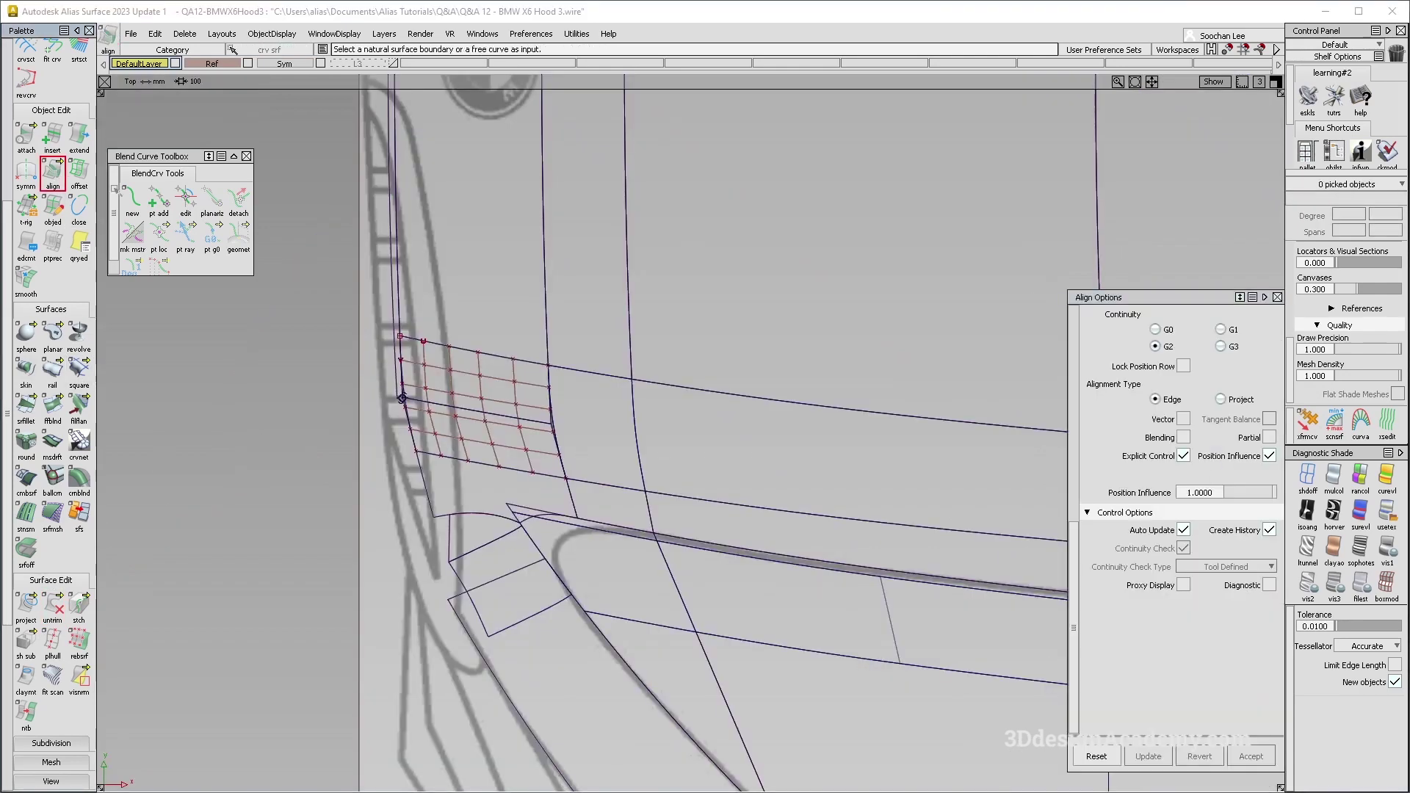
pyautogui.click(1220, 400)
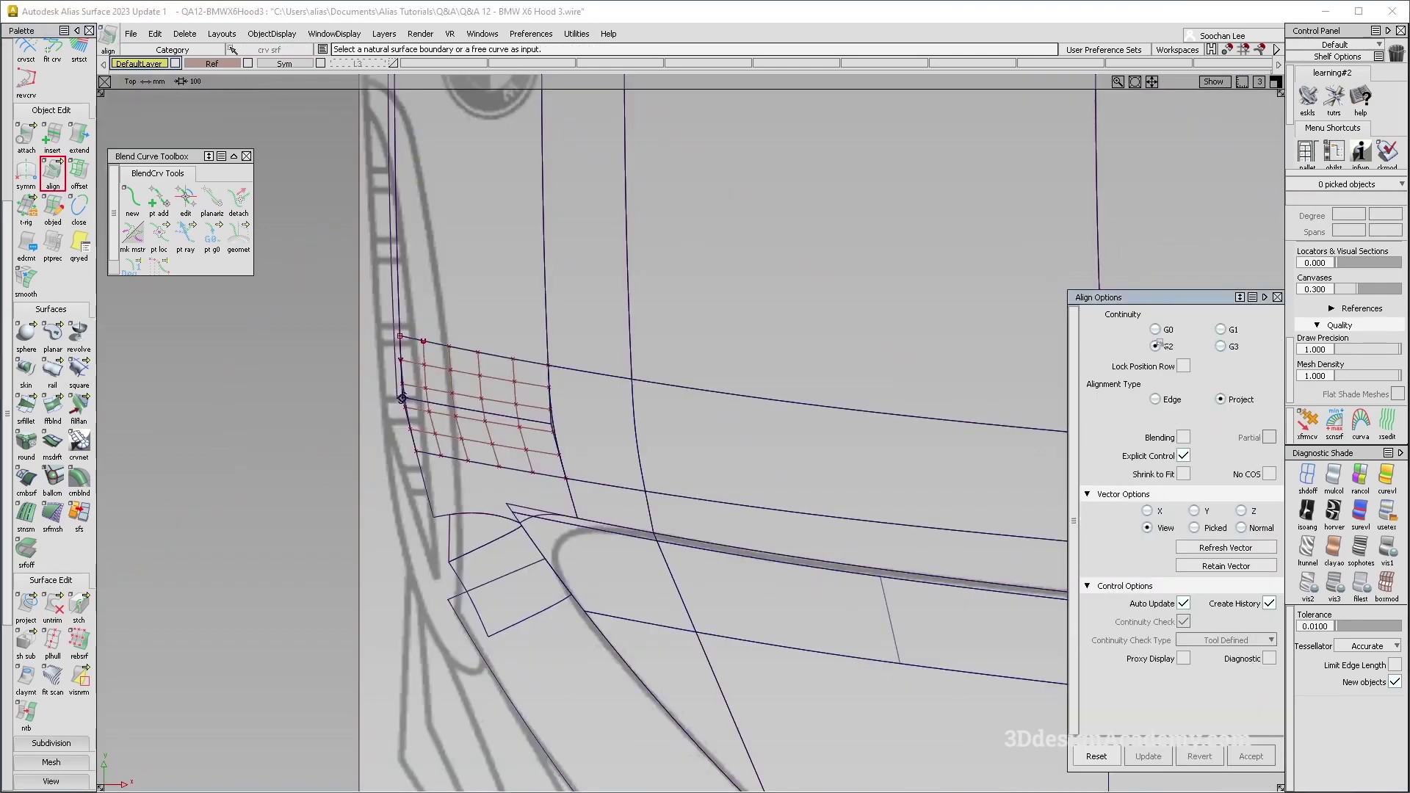
pyautogui.keyDown('alt'); pyautogui.keyDown('shift'); pyautogui.moveTo(661, 412); pyautogui.dragTo(813, 438, button='middle'); pyautogui.keyUp('shift'); pyautogui.keyUp('alt')
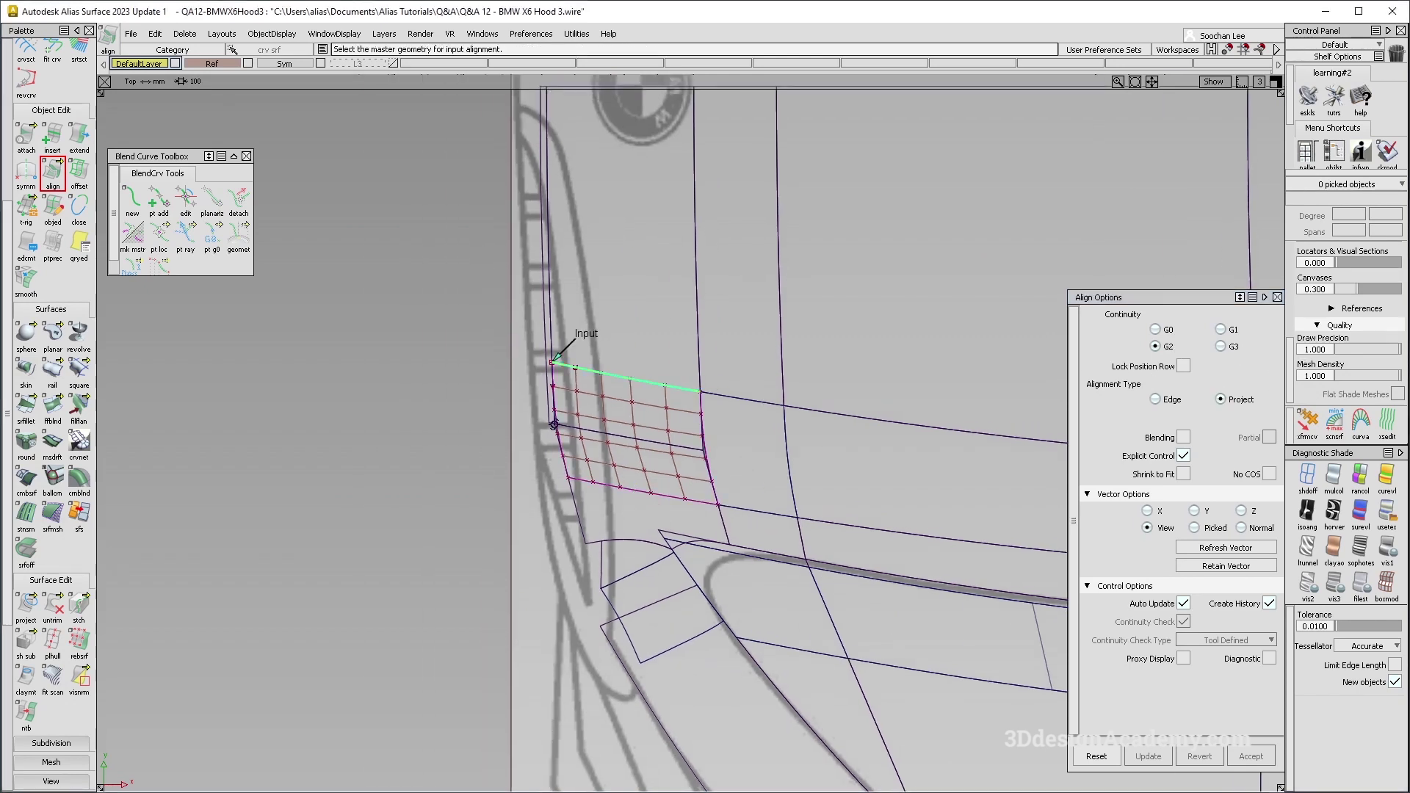
pyautogui.click(633, 438)
pyautogui.press('space')
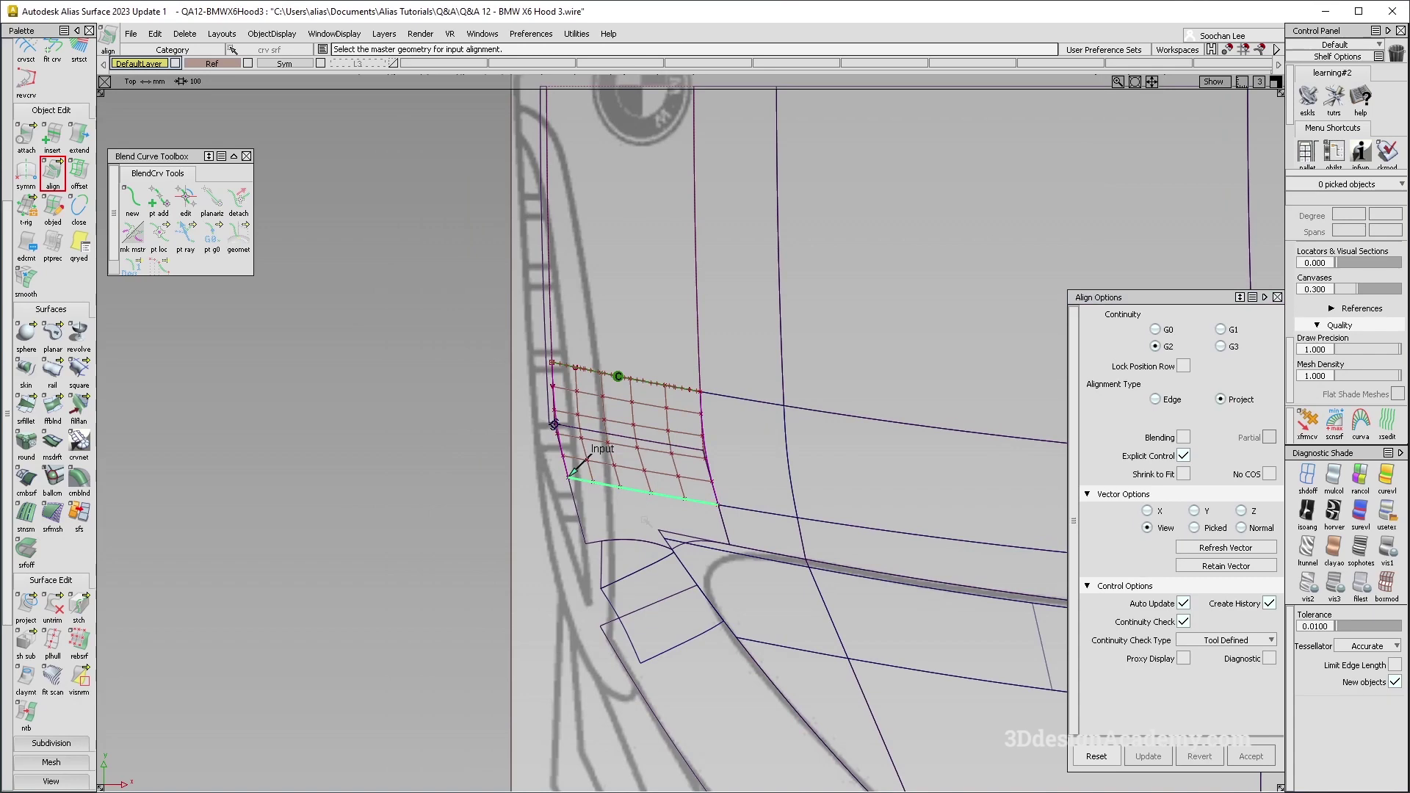
pyautogui.click(645, 541)
pyautogui.keyDown('ctrl'); pyautogui.keyDown('shift'); pyautogui.moveTo(612, 506); pyautogui.dragTo(613, 401); pyautogui.keyUp('shift'); pyautogui.keyUp('ctrl')
pyautogui.press('F8')
# - Check the surface continuity along the edge between the square patch and the adjoining fillet surface
pyautogui.scroll(-4, 50, 709)
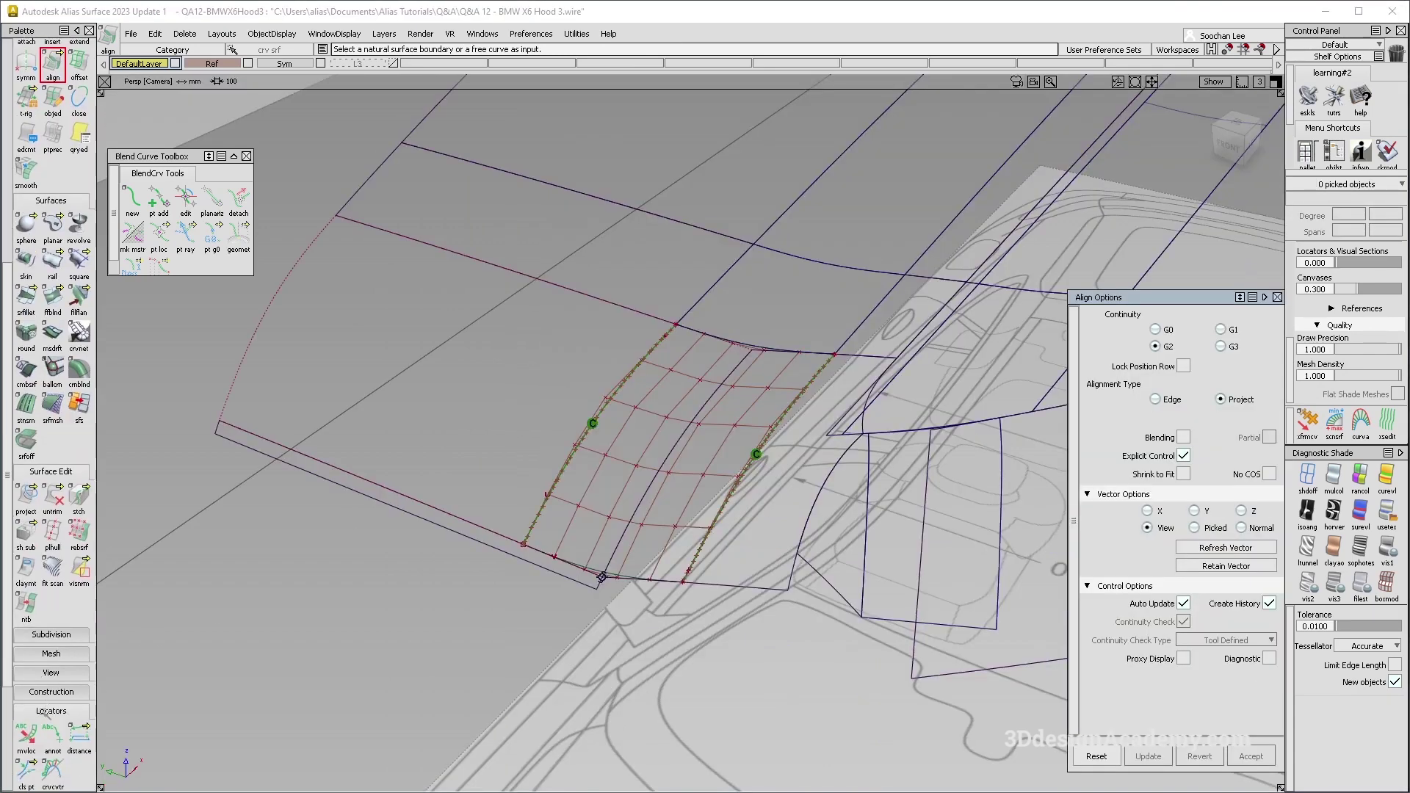
pyautogui.scroll(-4, 48, 706)
pyautogui.click(26, 694)
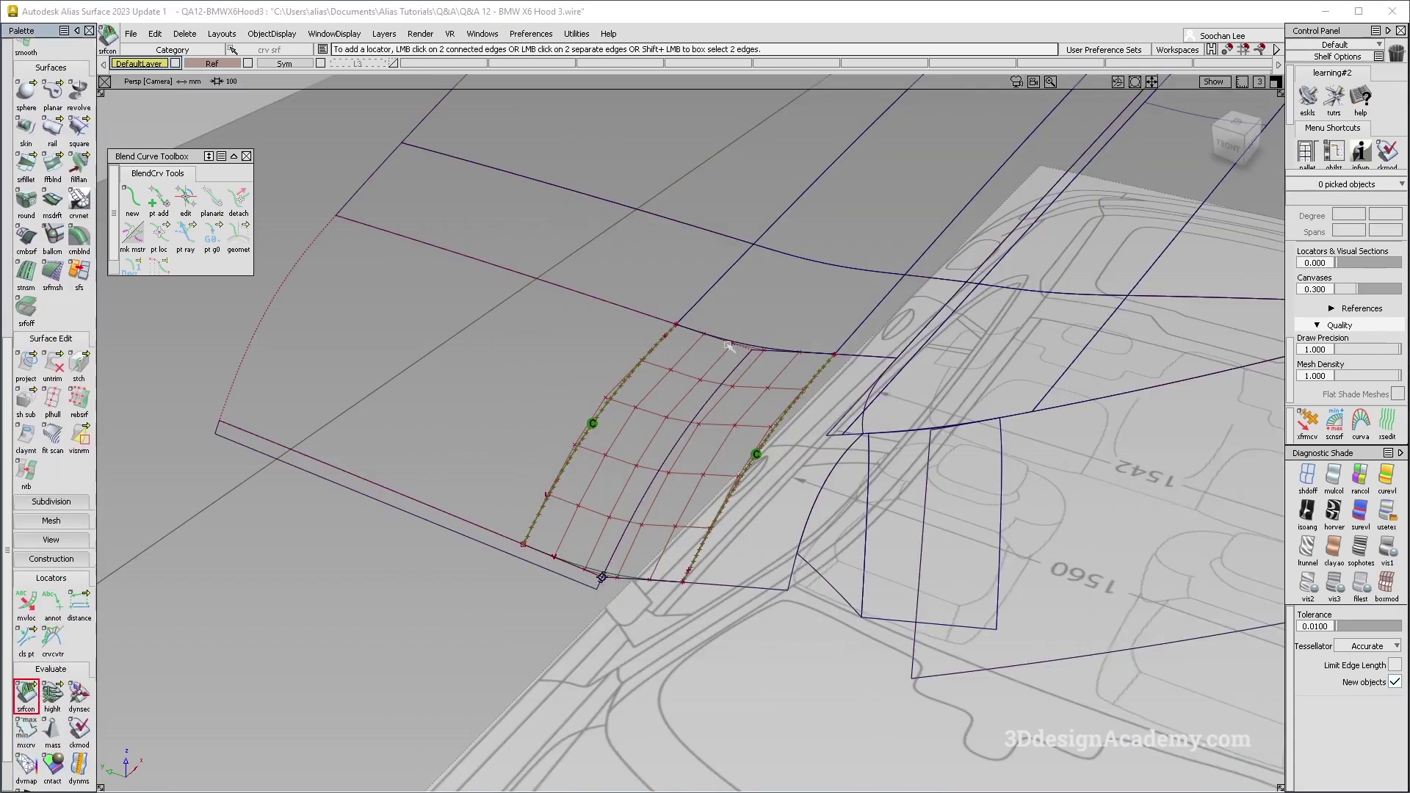
pyautogui.click(752, 344)
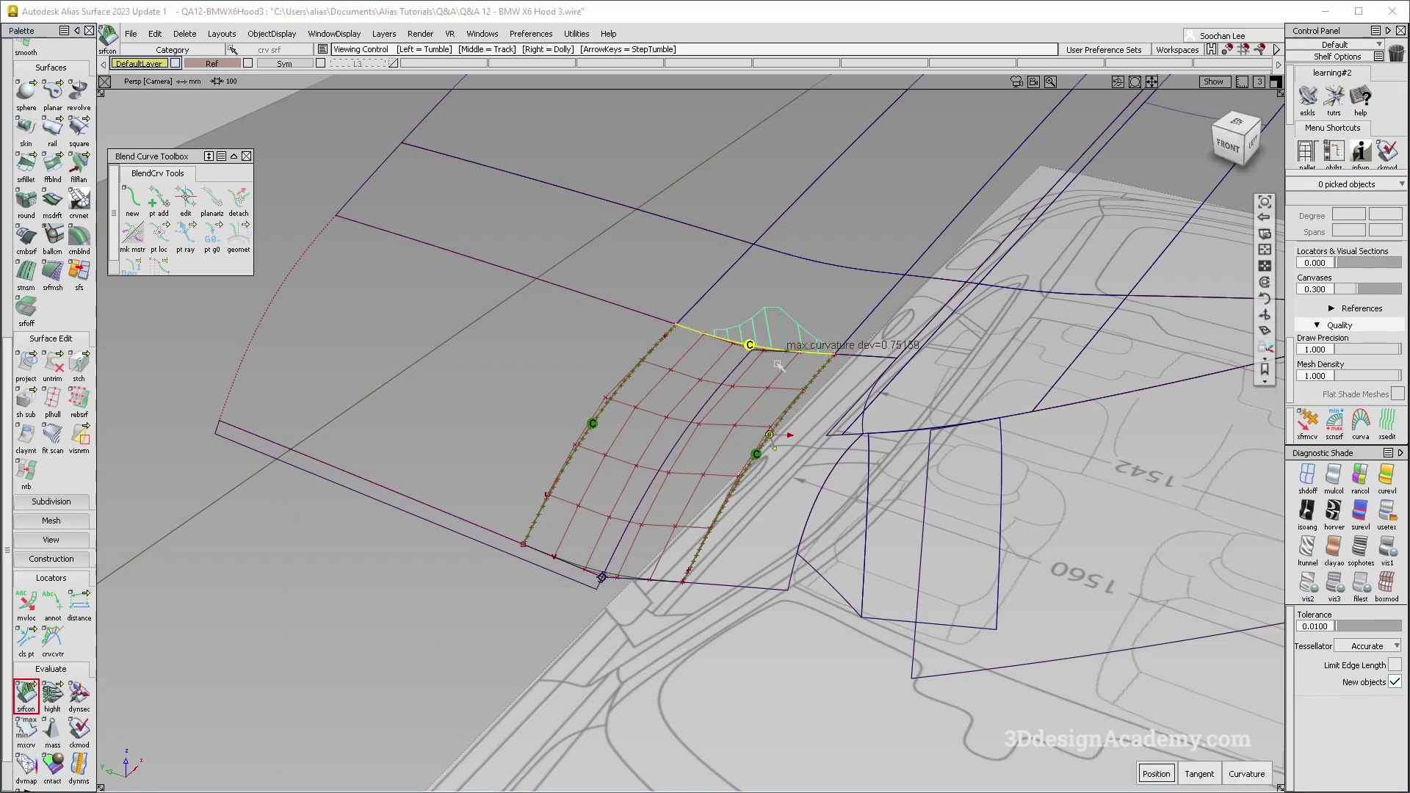
pyautogui.keyDown('alt'); pyautogui.keyDown('shift'); pyautogui.moveTo(756, 345); pyautogui.dragTo(822, 345, button='right'); pyautogui.keyUp('shift'); pyautogui.keyUp('alt')
pyautogui.keyDown('alt'); pyautogui.keyDown('shift'); pyautogui.moveTo(823, 346); pyautogui.dragTo(793, 360); pyautogui.keyUp('shift'); pyautogui.keyUp('alt')
pyautogui.click(617, 419)
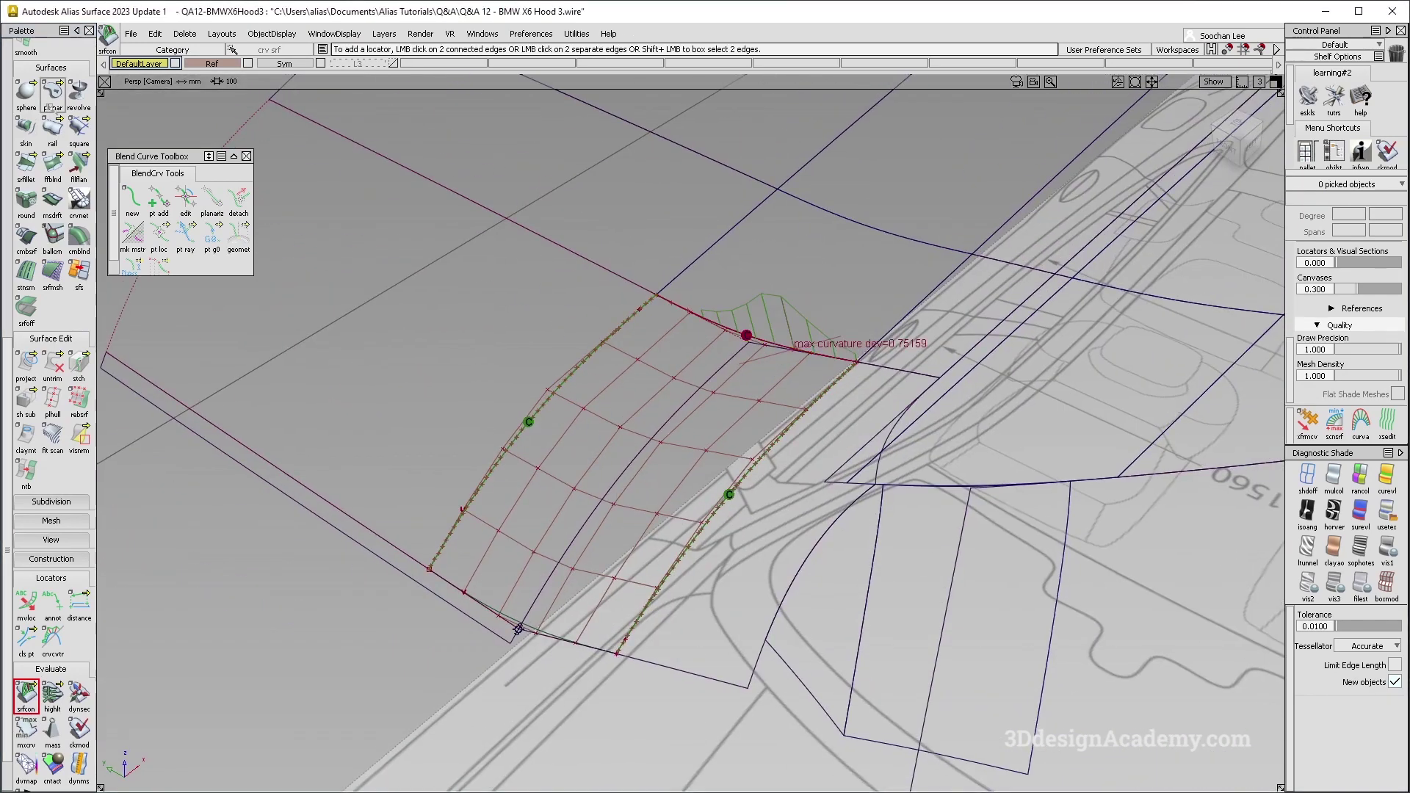
# - Try to align the square patch to the fillet surface with G2 Edge alignment, including the Vector option
pyautogui.scroll(4, 52, 132)
pyautogui.doubleClick(52, 131)
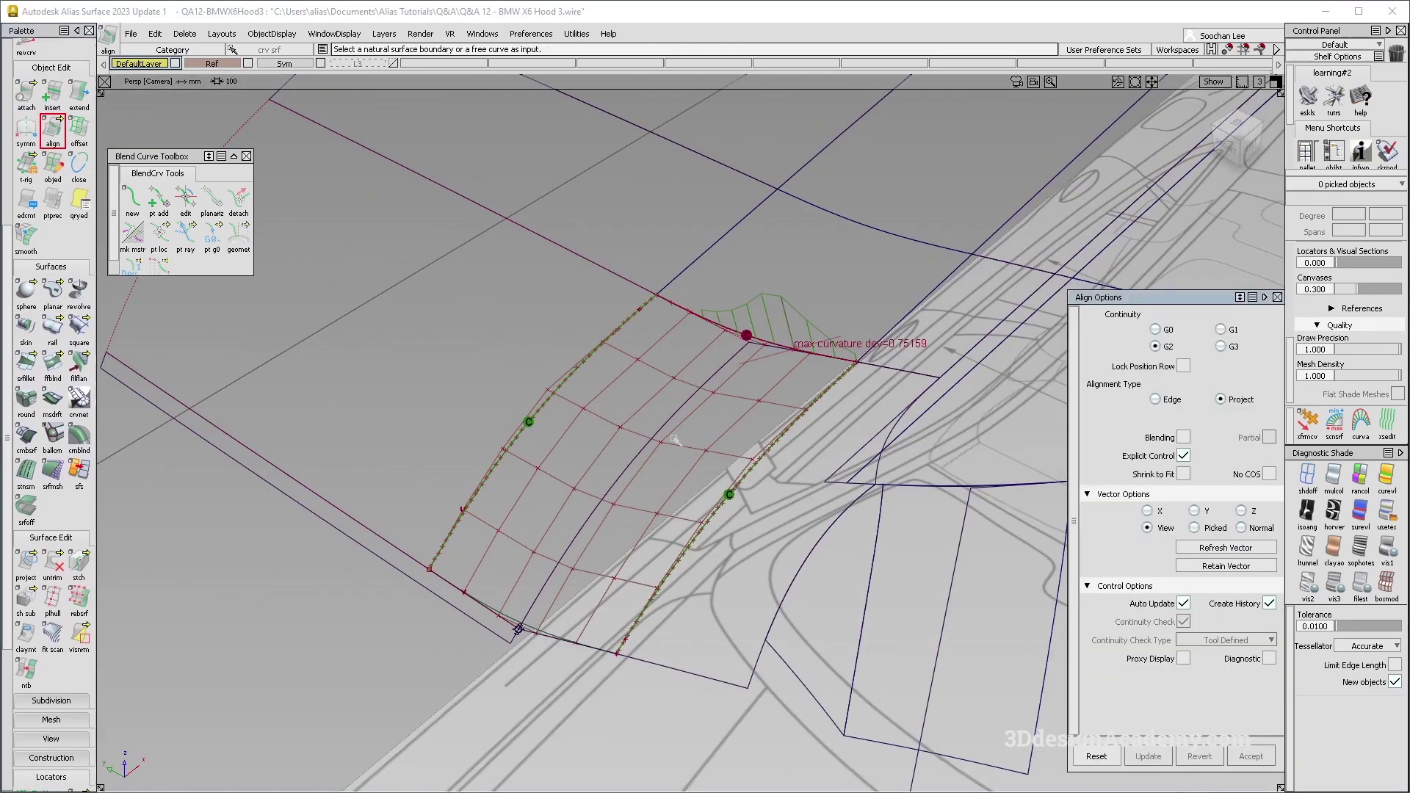
pyautogui.click(1154, 400)
pyautogui.click(763, 342)
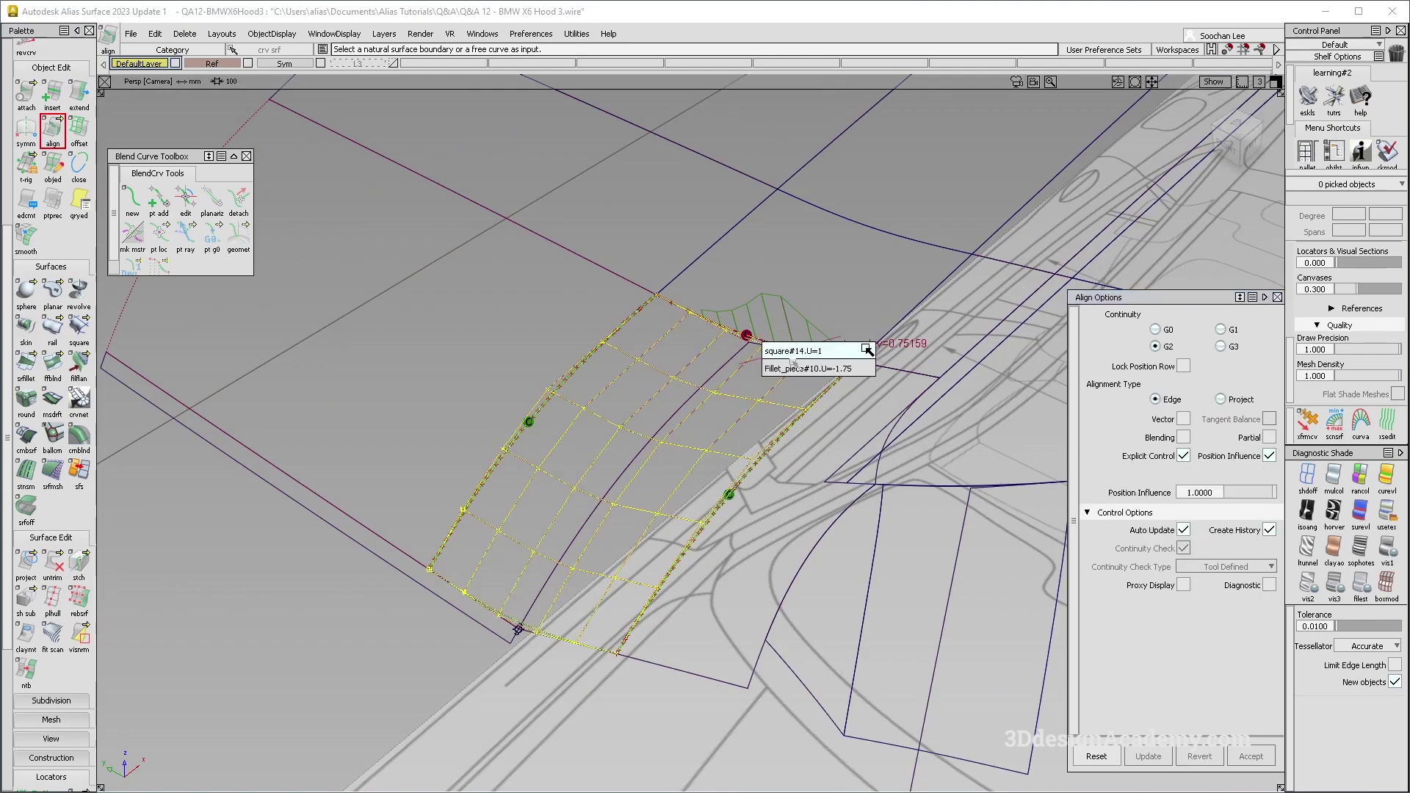
pyautogui.click(790, 350)
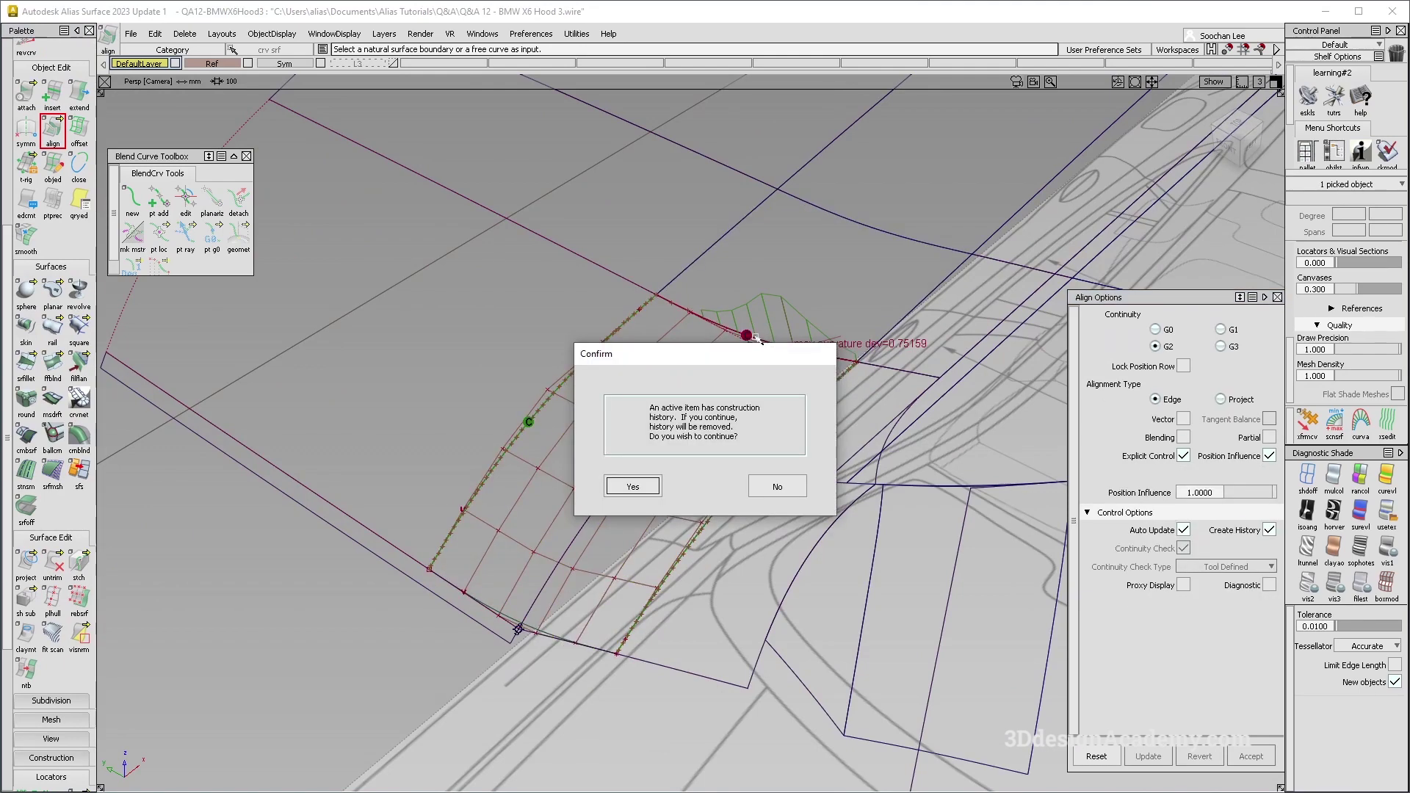
pyautogui.press('Return')
pyautogui.click(763, 341)
pyautogui.keyDown('alt'); pyautogui.keyDown('shift'); pyautogui.moveTo(764, 342); pyautogui.dragTo(779, 395); pyautogui.keyUp('shift'); pyautogui.keyUp('alt')
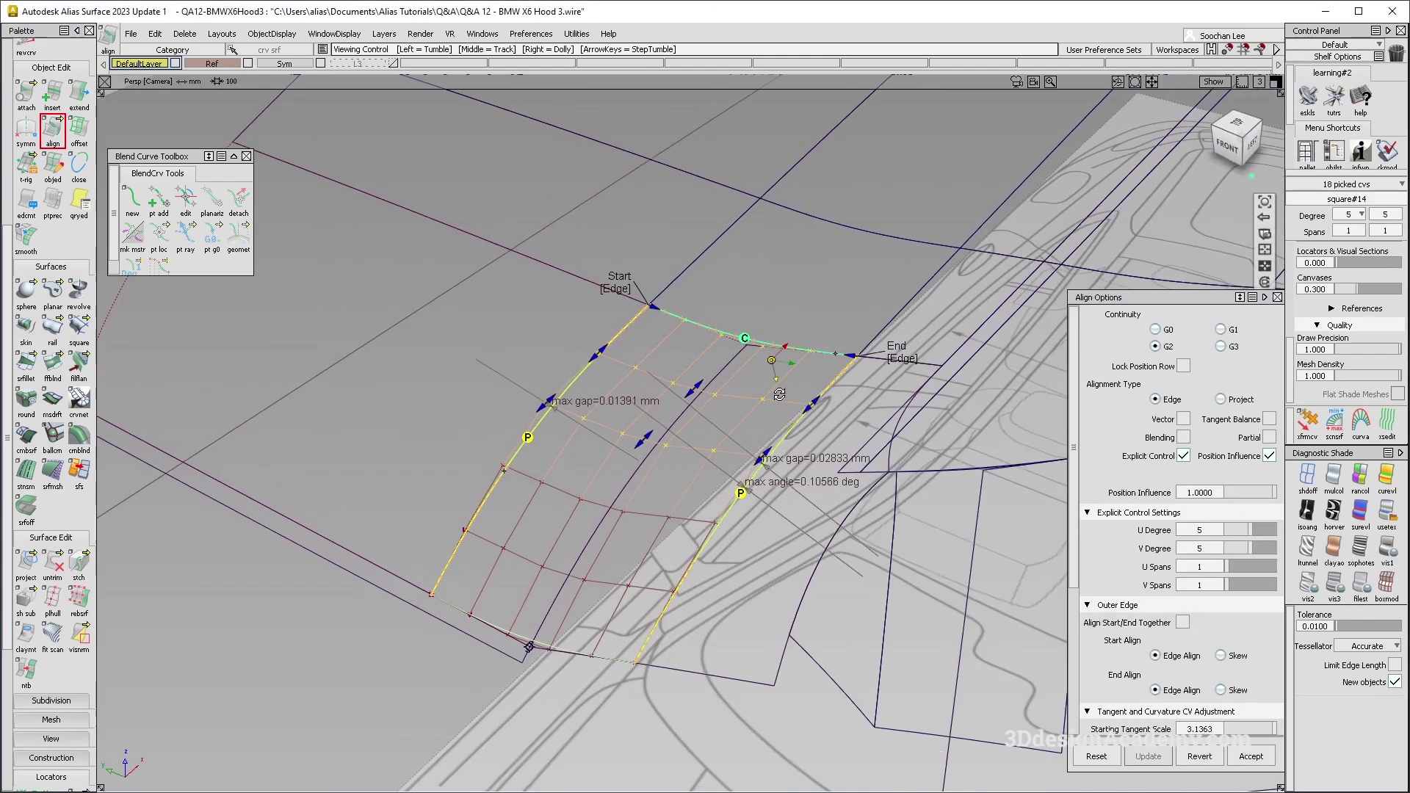
pyautogui.click(1182, 420)
pyautogui.keyDown('alt'); pyautogui.keyDown('shift'); pyautogui.moveTo(808, 432); pyautogui.dragTo(786, 450); pyautogui.keyUp('shift'); pyautogui.keyUp('alt')
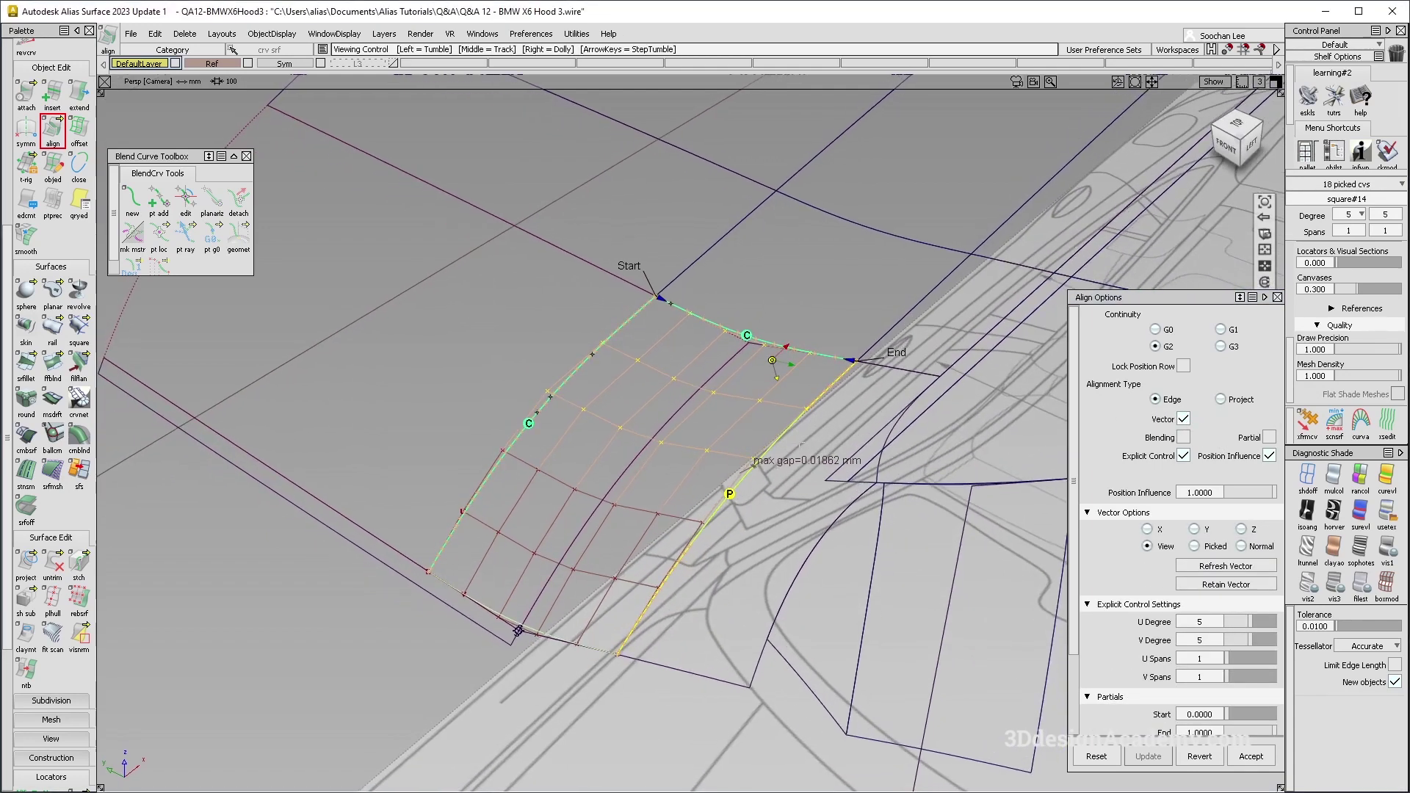
pyautogui.click(1199, 757)
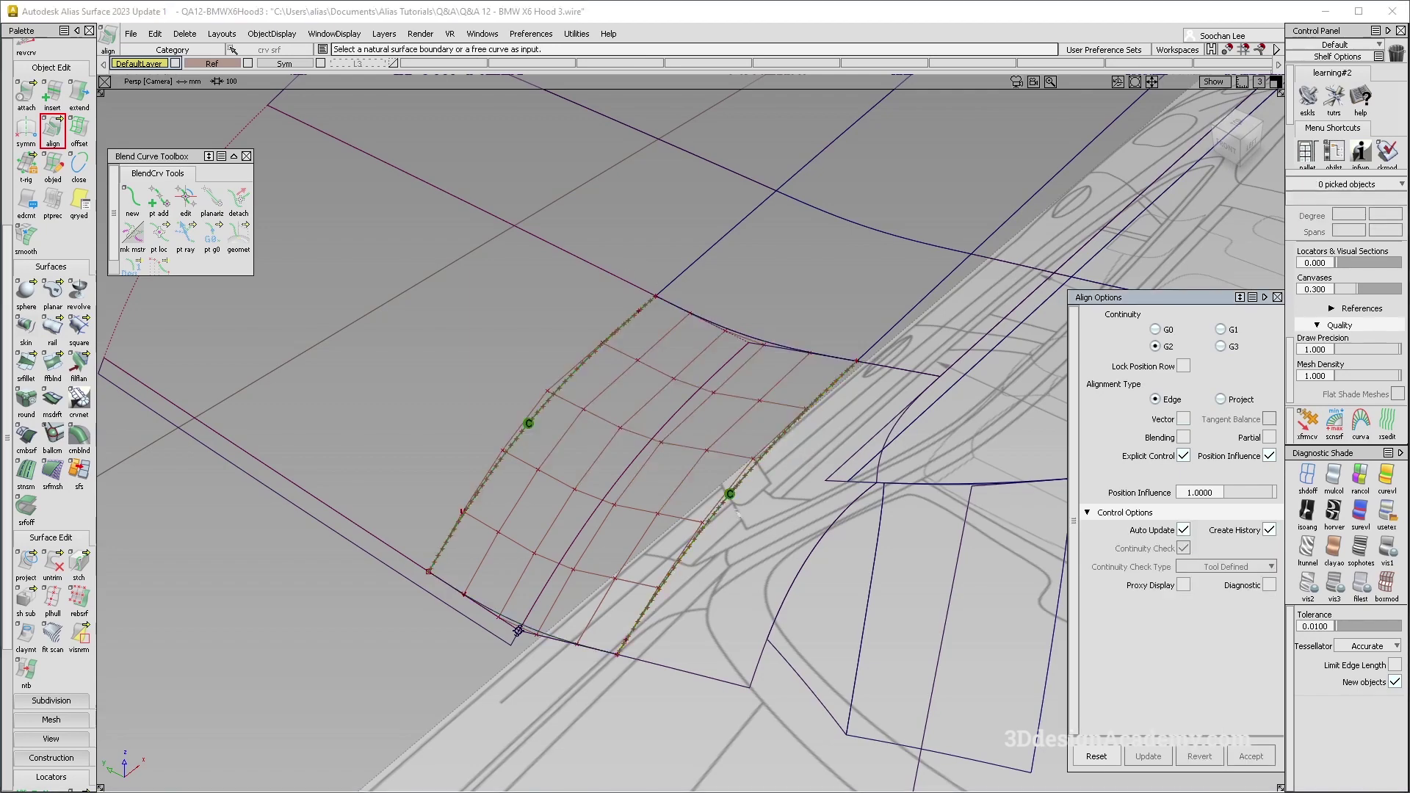
# - Add a surface continuity locator again on the edge between the square patch and the fillet surface
pyautogui.scroll(-5, 51, 587)
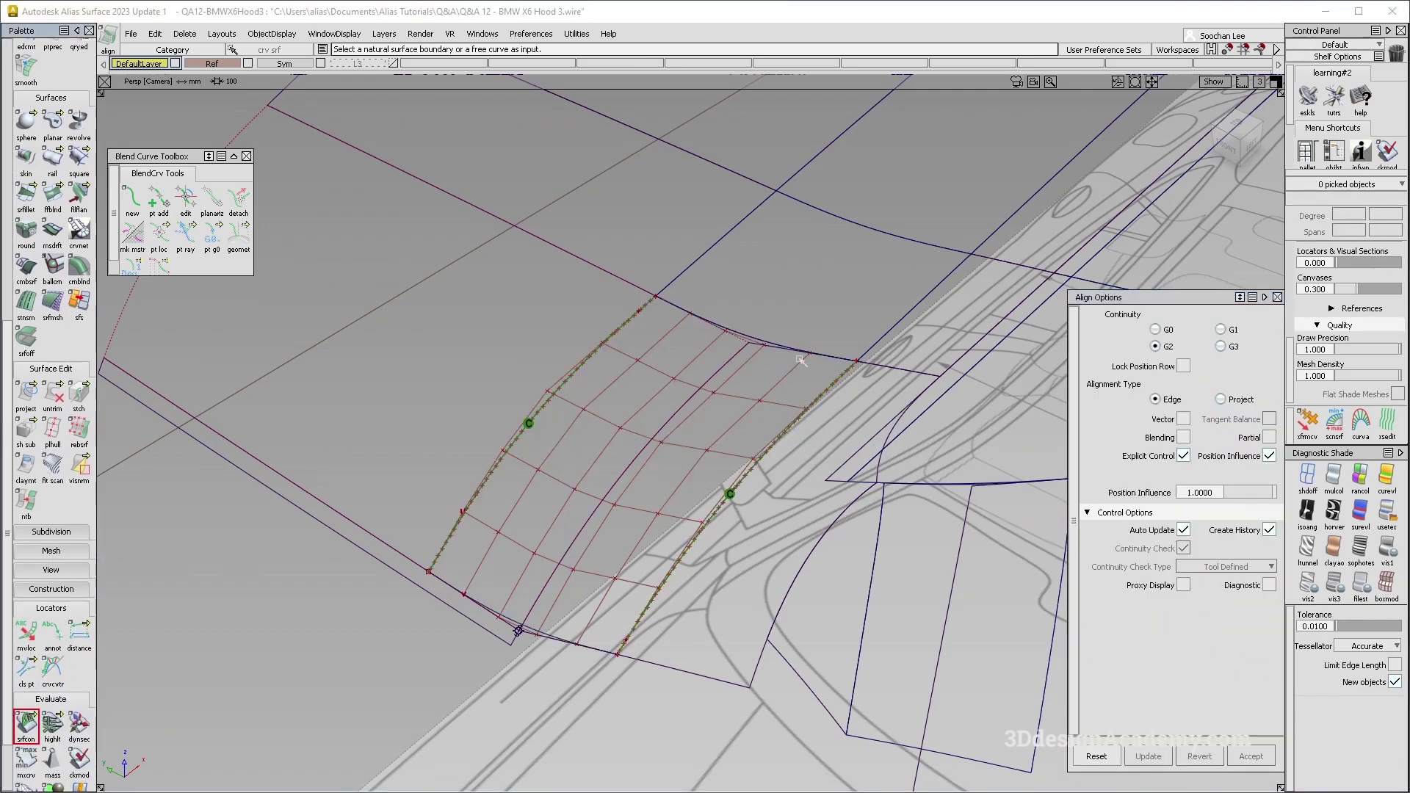
pyautogui.click(26, 723)
pyautogui.click(744, 332)
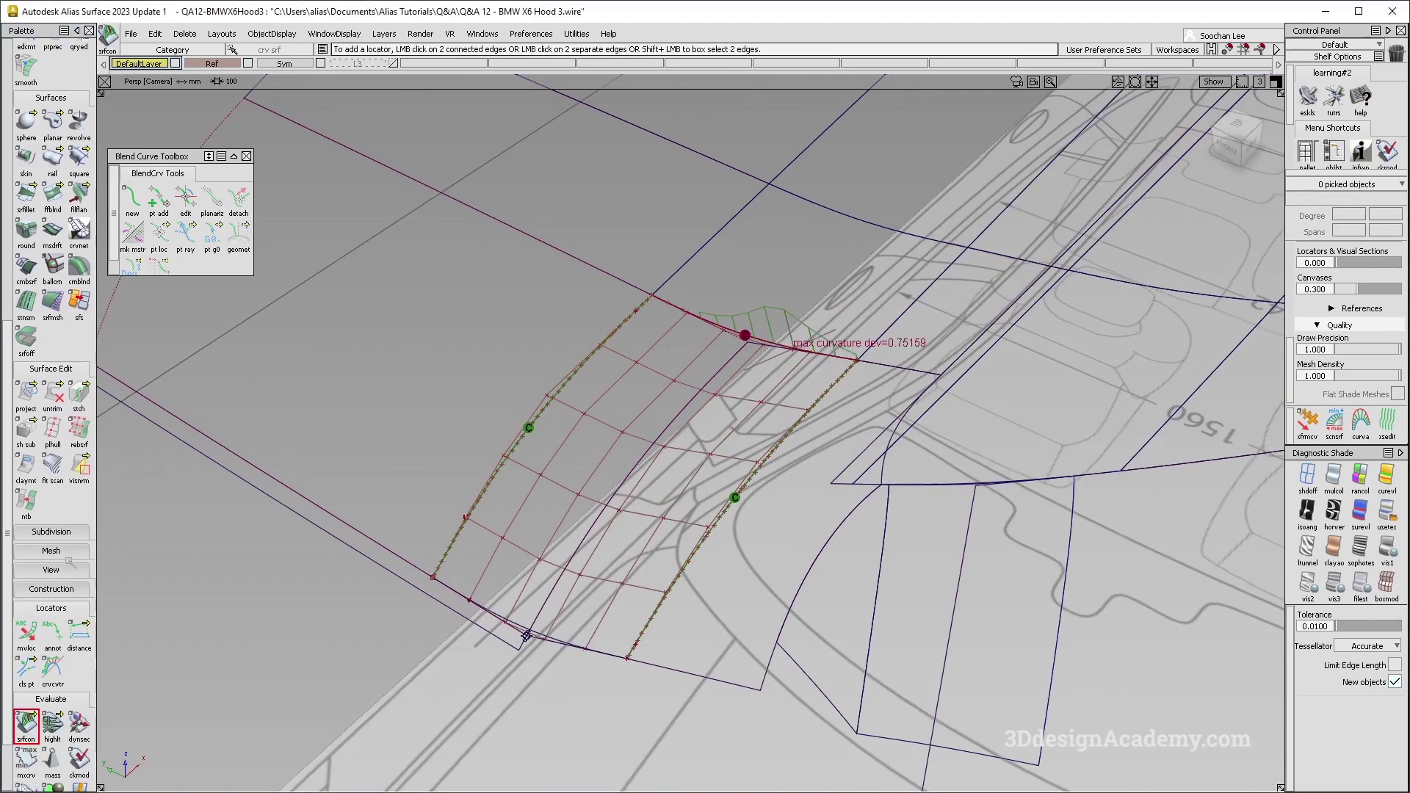
# - Trim the hood surfaces back to the side edges of the square patch
pyautogui.moveTo(52, 395); pyautogui.dragTo(80, 395)
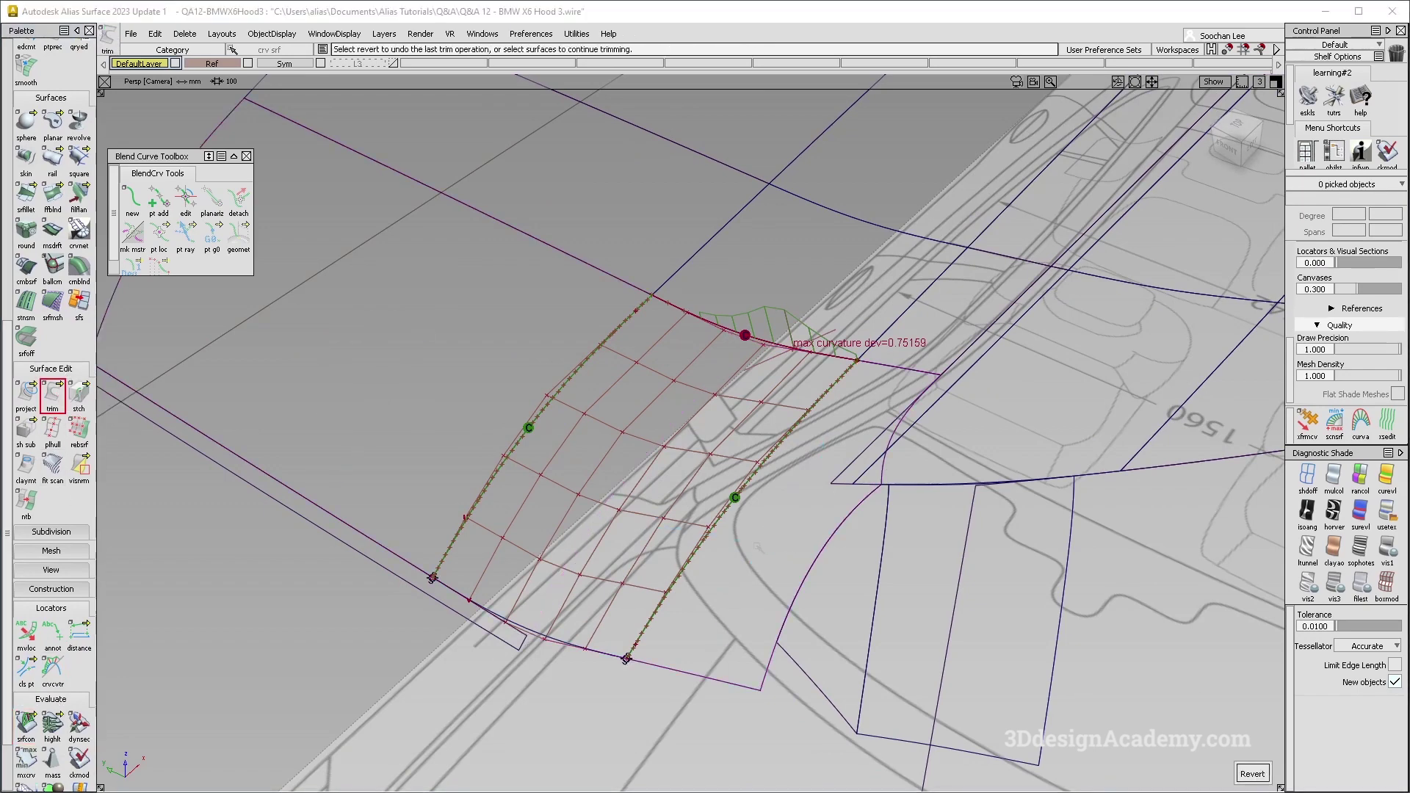
pyautogui.keyDown('alt'); pyautogui.keyDown('shift'); pyautogui.moveTo(757, 547); pyautogui.dragTo(709, 501); pyautogui.keyUp('shift'); pyautogui.keyUp('alt')
# - Delete the construction history of the square patch
pyautogui.keyDown('ctrl'); pyautogui.keyDown('shift'); pyautogui.moveTo(667, 430); pyautogui.dragTo(651, 453); pyautogui.keyUp('shift'); pyautogui.keyUp('ctrl')
pyautogui.click(652, 453)
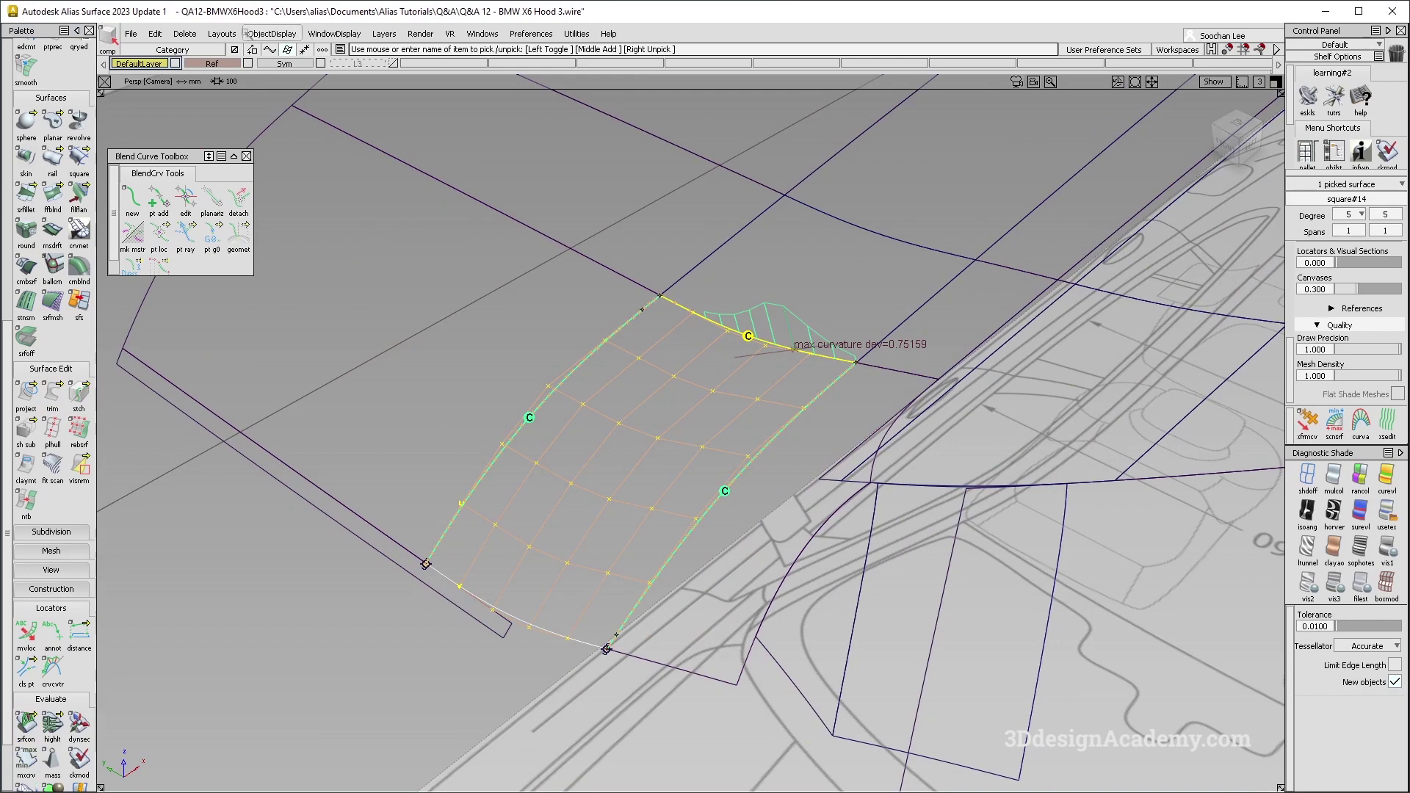
pyautogui.click(190, 34)
pyautogui.click(246, 94)
# - Examine how the square patch fits its neighbouring hood surfaces from several angles
pyautogui.keyDown('ctrl'); pyautogui.keyDown('shift'); pyautogui.moveTo(648, 566); pyautogui.dragTo(658, 367); pyautogui.keyUp('shift'); pyautogui.keyUp('ctrl')
pyautogui.keyDown('ctrl'); pyautogui.keyDown('shift'); pyautogui.moveTo(759, 370); pyautogui.dragTo(677, 445); pyautogui.keyUp('shift'); pyautogui.keyUp('ctrl')
pyautogui.click(679, 446)
pyautogui.keyDown('ctrl'); pyautogui.keyDown('shift'); pyautogui.moveTo(777, 557); pyautogui.dragTo(781, 494); pyautogui.keyUp('shift'); pyautogui.keyUp('ctrl')
pyautogui.click(798, 556)
pyautogui.keyDown('alt'); pyautogui.keyDown('shift'); pyautogui.moveTo(797, 556); pyautogui.dragTo(735, 507); pyautogui.keyUp('shift'); pyautogui.keyUp('alt')
pyautogui.keyDown('alt'); pyautogui.keyDown('shift'); pyautogui.moveTo(838, 463); pyautogui.dragTo(687, 425, button='right'); pyautogui.keyUp('shift'); pyautogui.keyUp('alt')
pyautogui.keyDown('alt'); pyautogui.keyDown('shift'); pyautogui.moveTo(686, 426); pyautogui.dragTo(590, 394); pyautogui.keyUp('shift'); pyautogui.keyUp('alt')
pyautogui.keyDown('alt'); pyautogui.keyDown('shift'); pyautogui.moveTo(590, 393); pyautogui.dragTo(661, 392, button='middle'); pyautogui.keyUp('shift'); pyautogui.keyUp('alt')
pyautogui.keyDown('alt'); pyautogui.keyDown('shift'); pyautogui.moveTo(749, 411); pyautogui.dragTo(874, 391); pyautogui.keyUp('shift'); pyautogui.keyUp('alt')
pyautogui.keyDown('alt'); pyautogui.keyDown('shift'); pyautogui.moveTo(874, 391); pyautogui.dragTo(806, 393, button='right'); pyautogui.keyUp('shift'); pyautogui.keyUp('alt')
pyautogui.keyDown('alt'); pyautogui.keyDown('shift'); pyautogui.moveTo(806, 394); pyautogui.dragTo(888, 398); pyautogui.keyUp('shift'); pyautogui.keyUp('alt')
pyautogui.keyDown('ctrl'); pyautogui.keyDown('shift'); pyautogui.moveTo(888, 398); pyautogui.dragTo(681, 492, button='right'); pyautogui.keyUp('shift'); pyautogui.keyUp('ctrl')
pyautogui.keyDown('alt'); pyautogui.keyDown('shift'); pyautogui.moveTo(682, 493); pyautogui.dragTo(665, 385); pyautogui.keyUp('shift'); pyautogui.keyUp('alt')
pyautogui.keyDown('alt'); pyautogui.keyDown('shift'); pyautogui.moveTo(629, 431); pyautogui.dragTo(636, 433); pyautogui.keyUp('shift'); pyautogui.keyUp('alt')
# - Pick an interior CV in the third row of the square patch and set the Transform CV mouse sensitivity to 5000
pyautogui.keyDown('ctrl'); pyautogui.keyDown('shift'); pyautogui.moveTo(635, 433); pyautogui.dragTo(720, 449); pyautogui.keyUp('shift'); pyautogui.keyUp('ctrl')
pyautogui.click(659, 440)
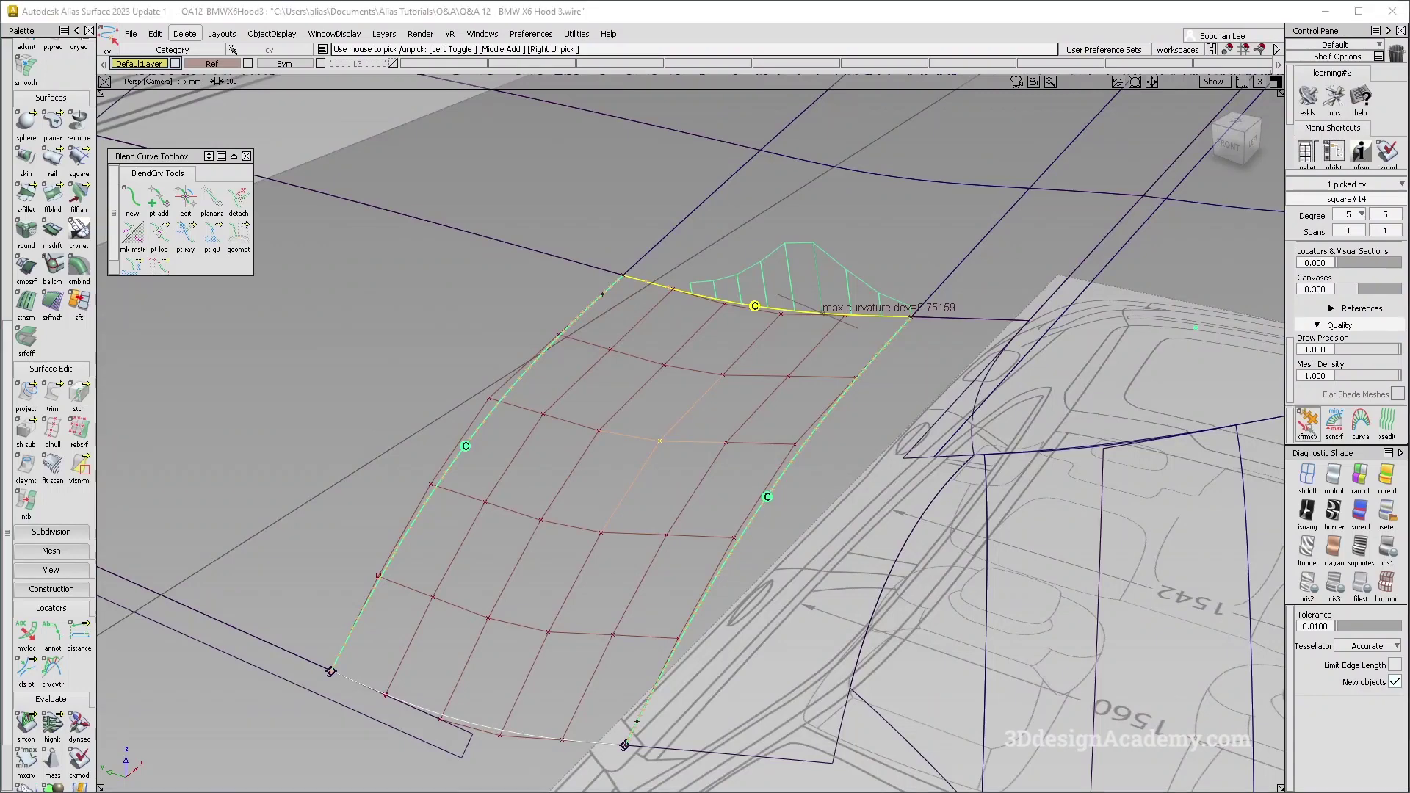
pyautogui.hotkey('alt', 'd')
pyautogui.click(628, 415)
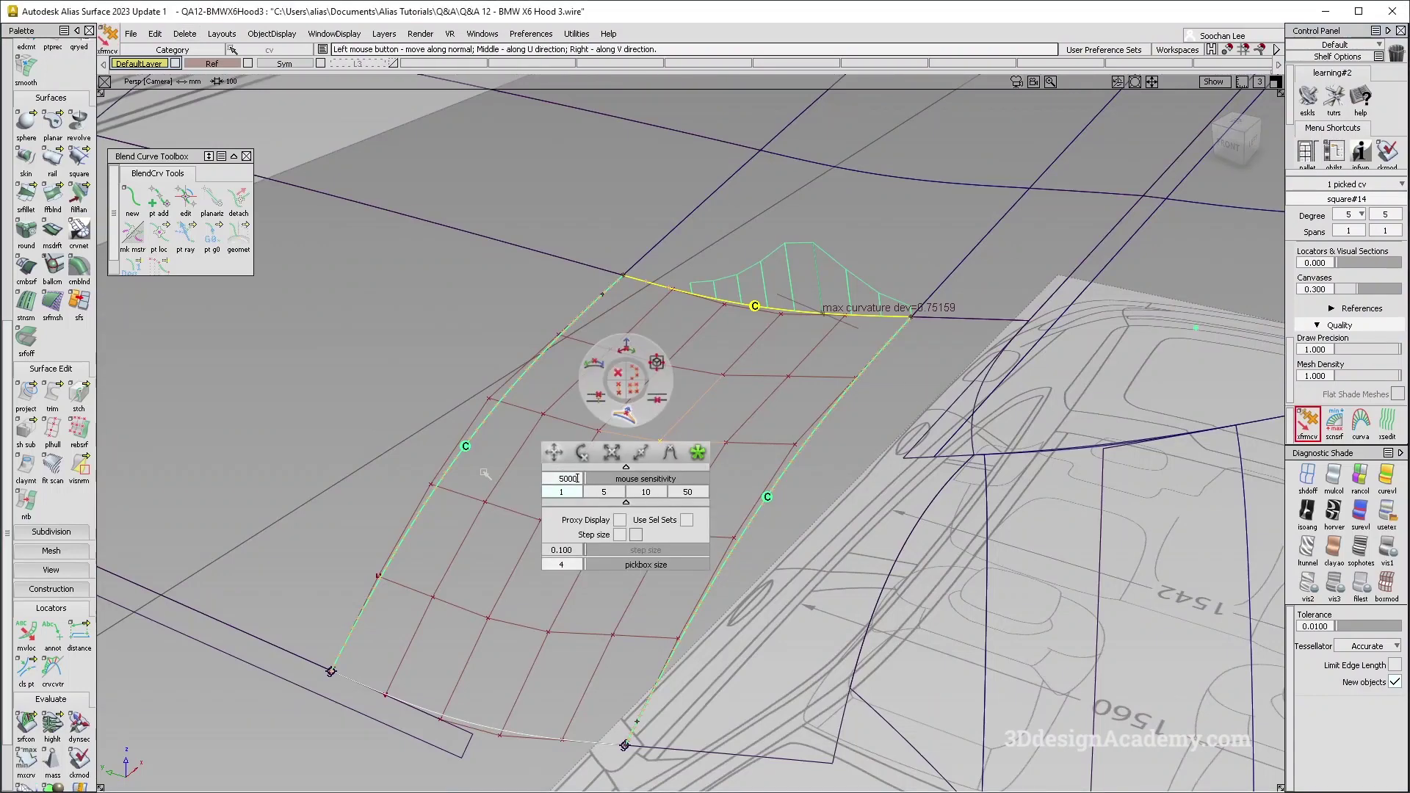
pyautogui.press('Return')
pyautogui.click(698, 452)
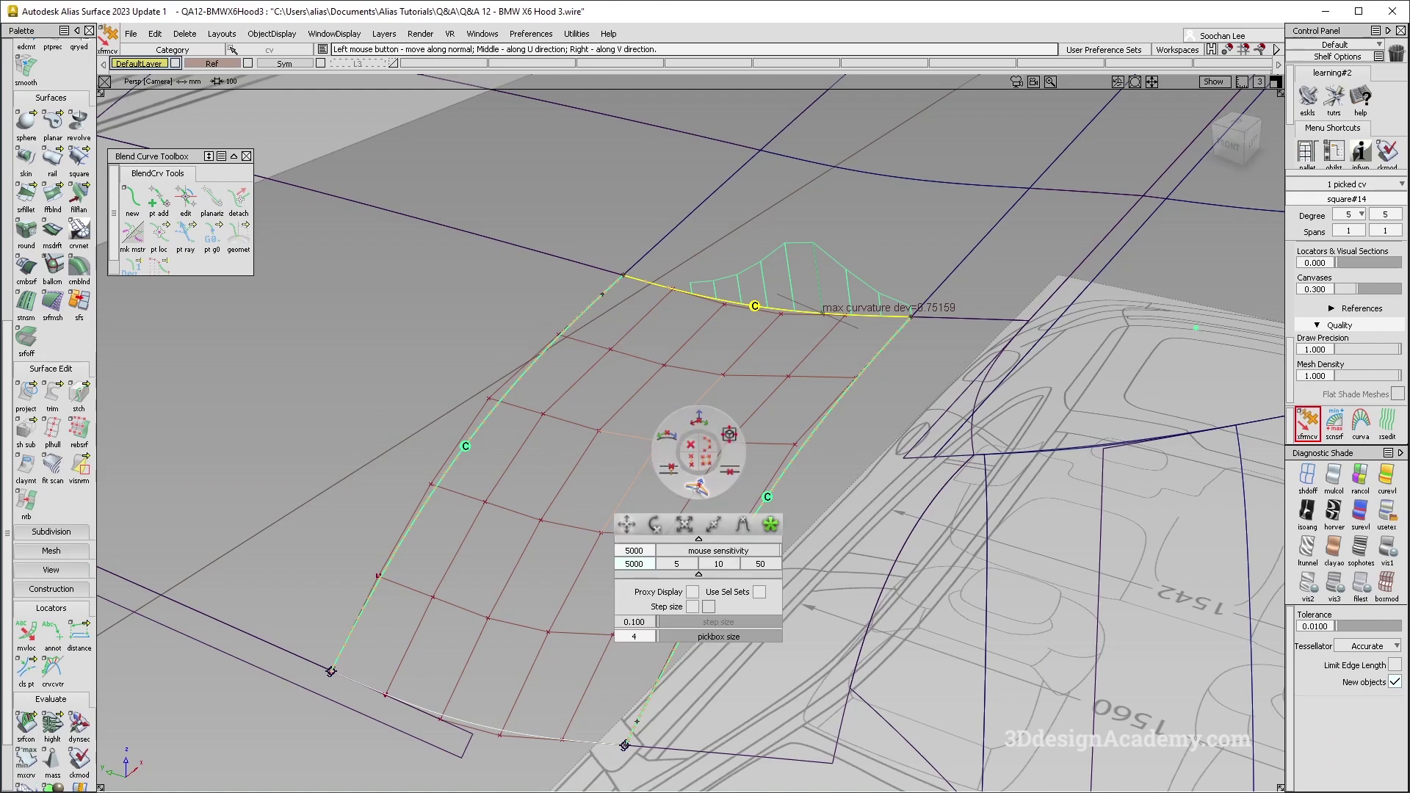
pyautogui.hotkey('alt', 'd')
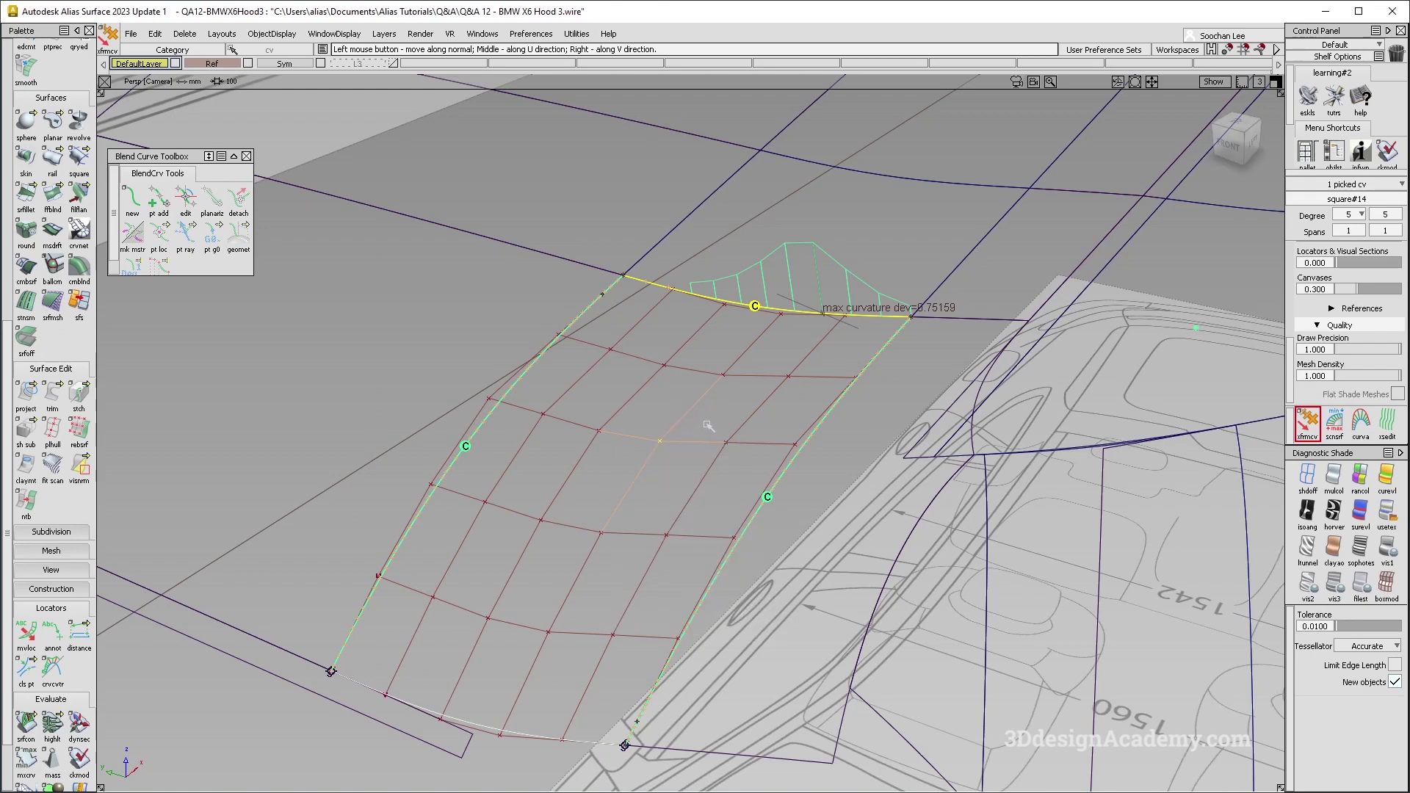
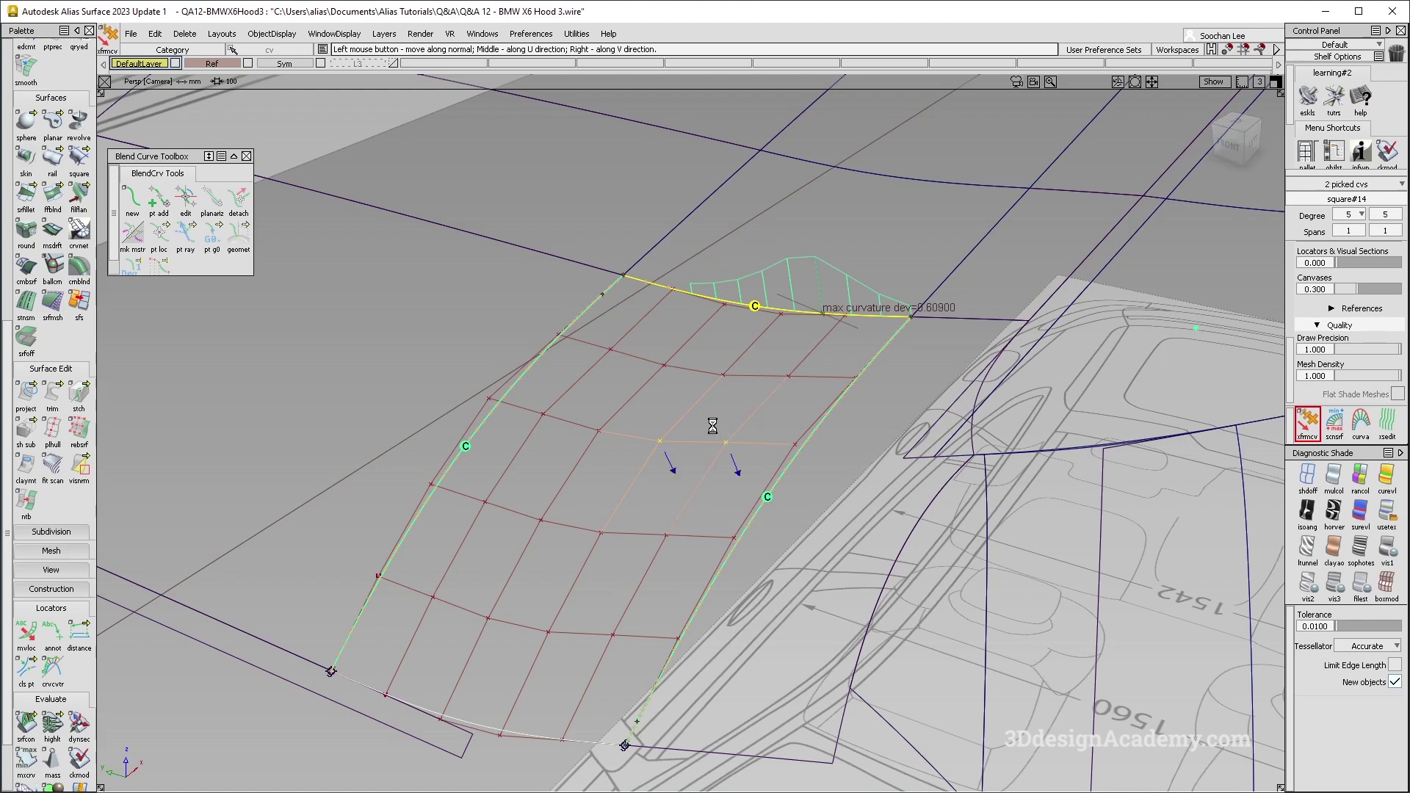
# - Move the third-row CVs slightly along the surface normal to reduce the curvature deviation at the fillet edge
pyautogui.moveTo(828, 414); pyautogui.dragTo(844, 416)
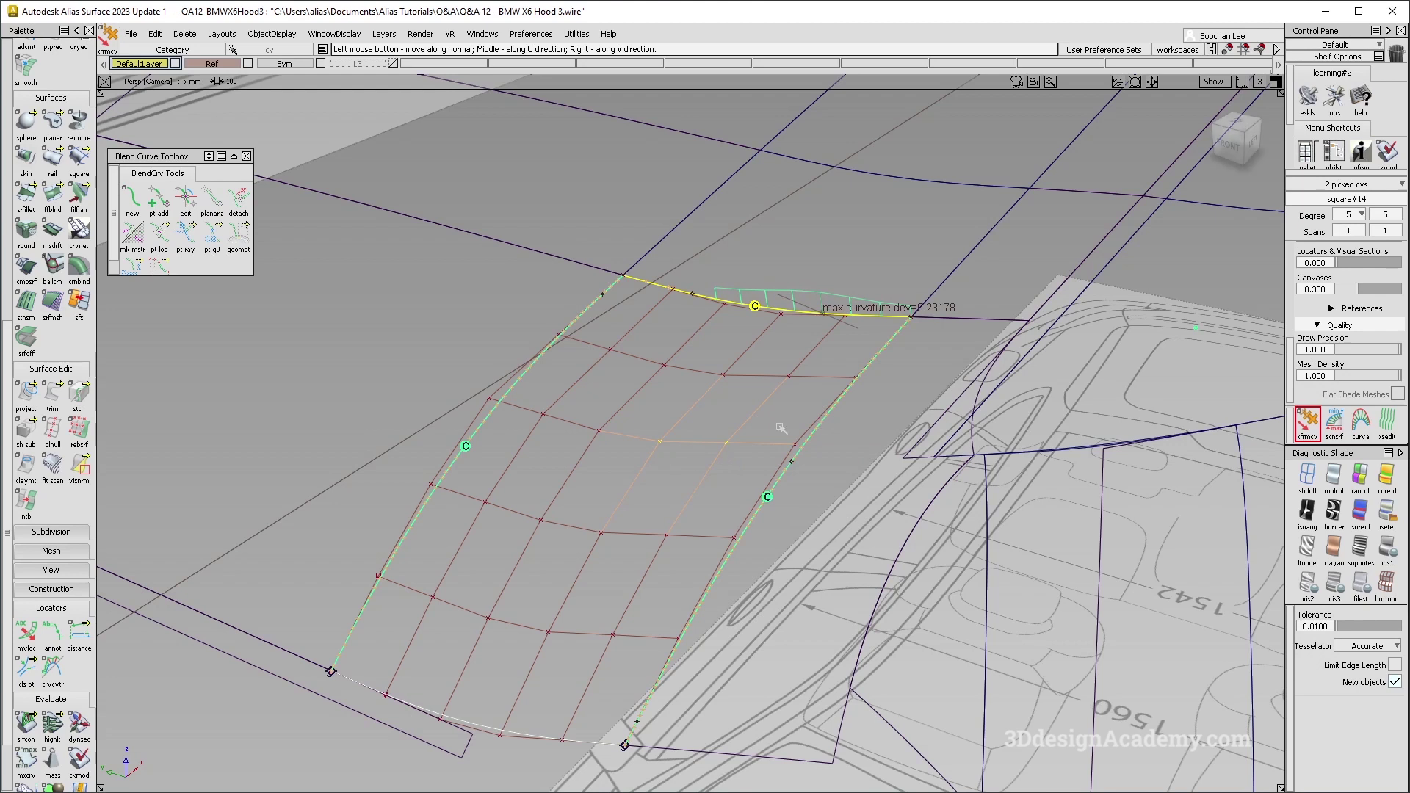
pyautogui.click(663, 442)
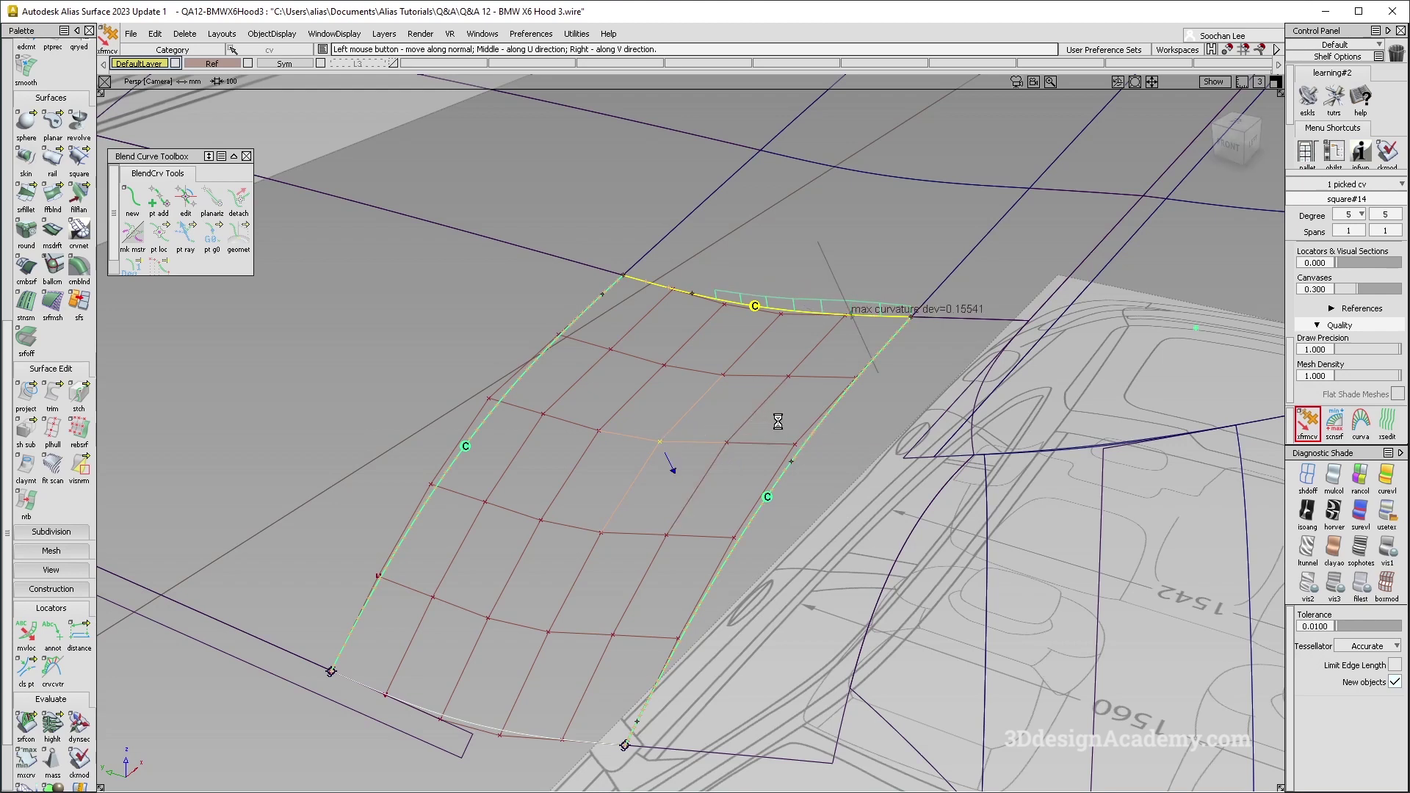
pyautogui.moveTo(817, 424); pyautogui.dragTo(824, 425)
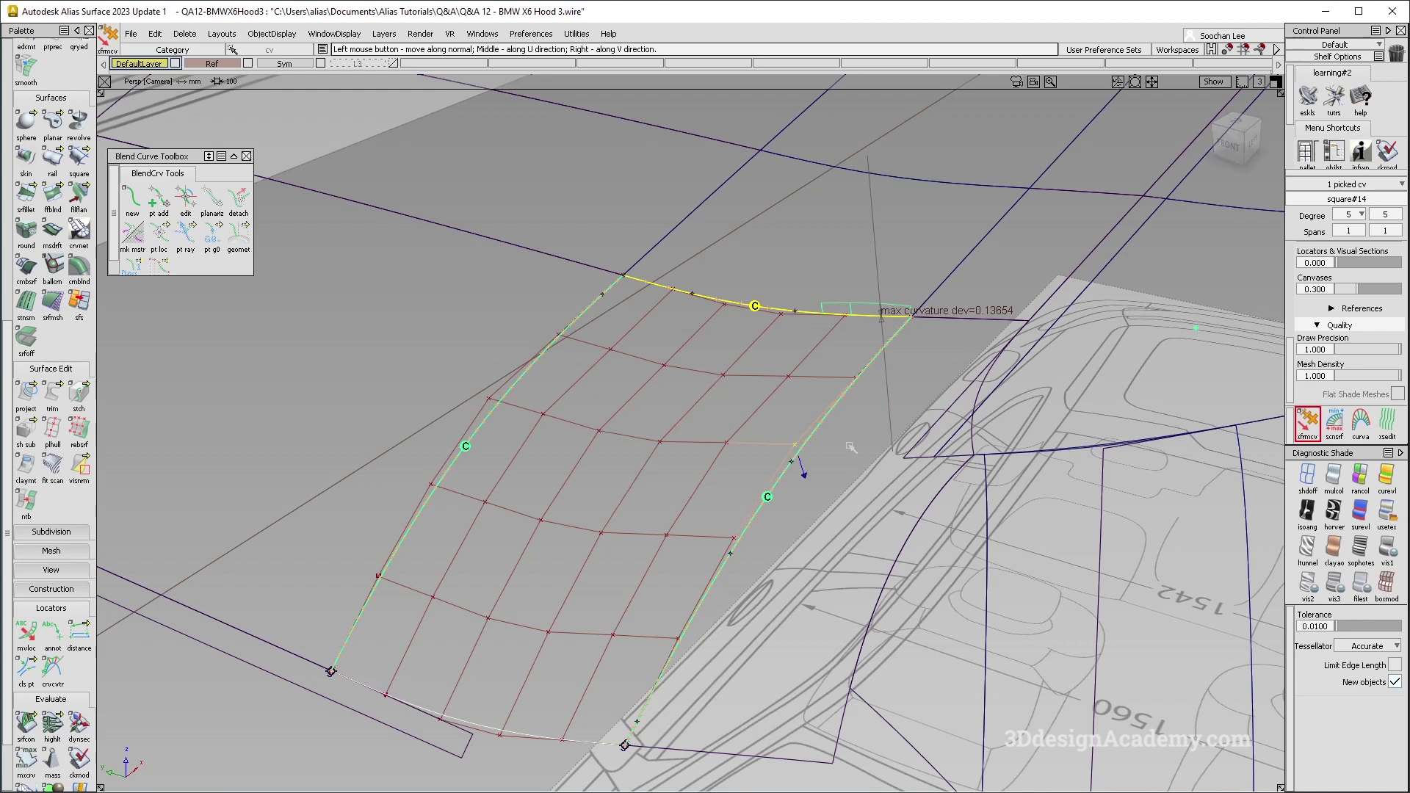
pyautogui.moveTo(855, 444); pyautogui.dragTo(860, 440)
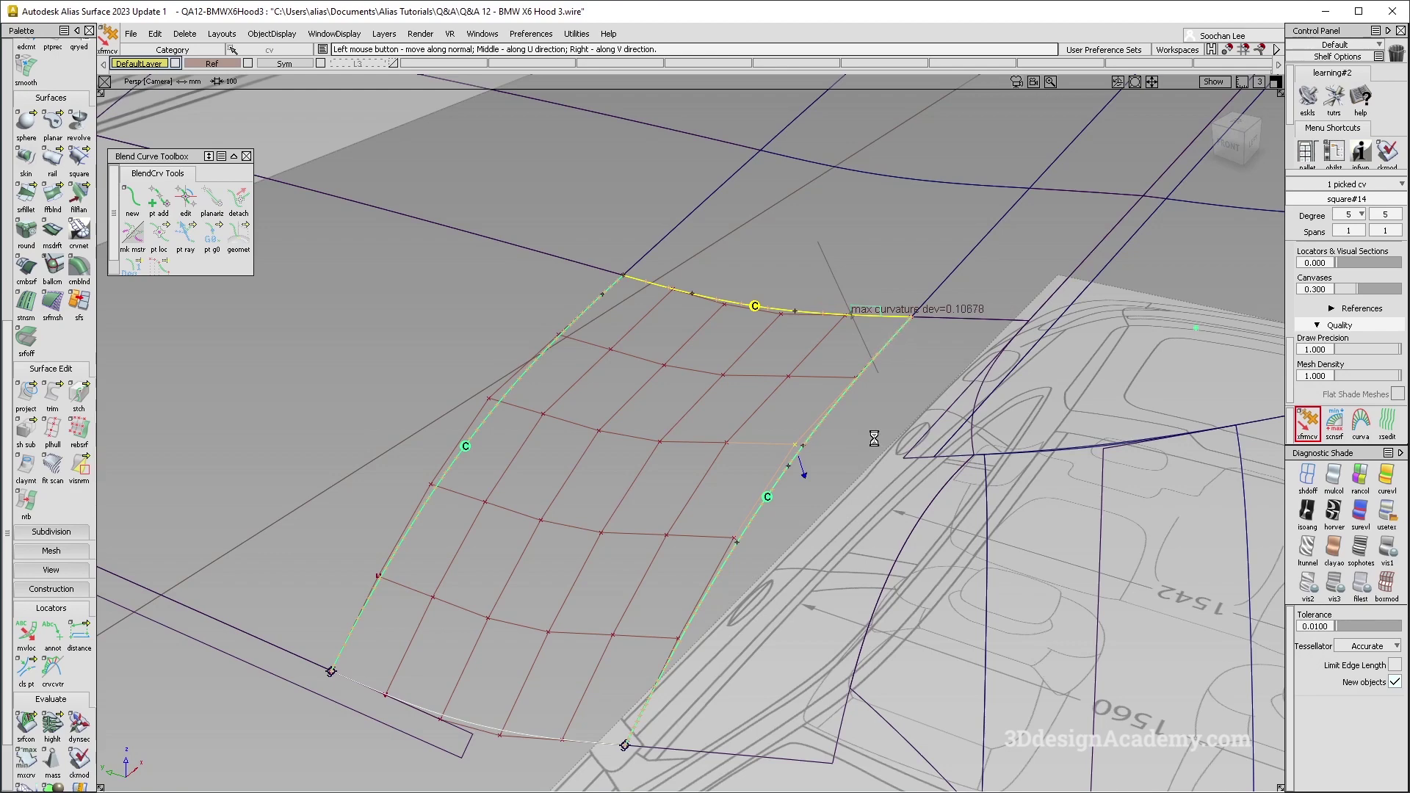
# - Clear the continuity locators and hide the CVs of the square patch
pyautogui.keyDown('alt'); pyautogui.keyDown('shift'); pyautogui.moveTo(881, 439); pyautogui.dragTo(729, 423); pyautogui.keyUp('shift'); pyautogui.keyUp('alt')
pyautogui.keyDown('ctrl'); pyautogui.keyDown('shift'); pyautogui.moveTo(758, 404); pyautogui.dragTo(610, 513, button='right'); pyautogui.keyUp('shift'); pyautogui.keyUp('ctrl')
pyautogui.keyDown('alt'); pyautogui.keyDown('shift'); pyautogui.moveTo(613, 544); pyautogui.dragTo(784, 617); pyautogui.keyUp('shift'); pyautogui.keyUp('alt')
pyautogui.keyDown('ctrl'); pyautogui.keyDown('shift'); pyautogui.moveTo(784, 617); pyautogui.dragTo(651, 448, button='middle'); pyautogui.keyUp('shift'); pyautogui.keyUp('ctrl')
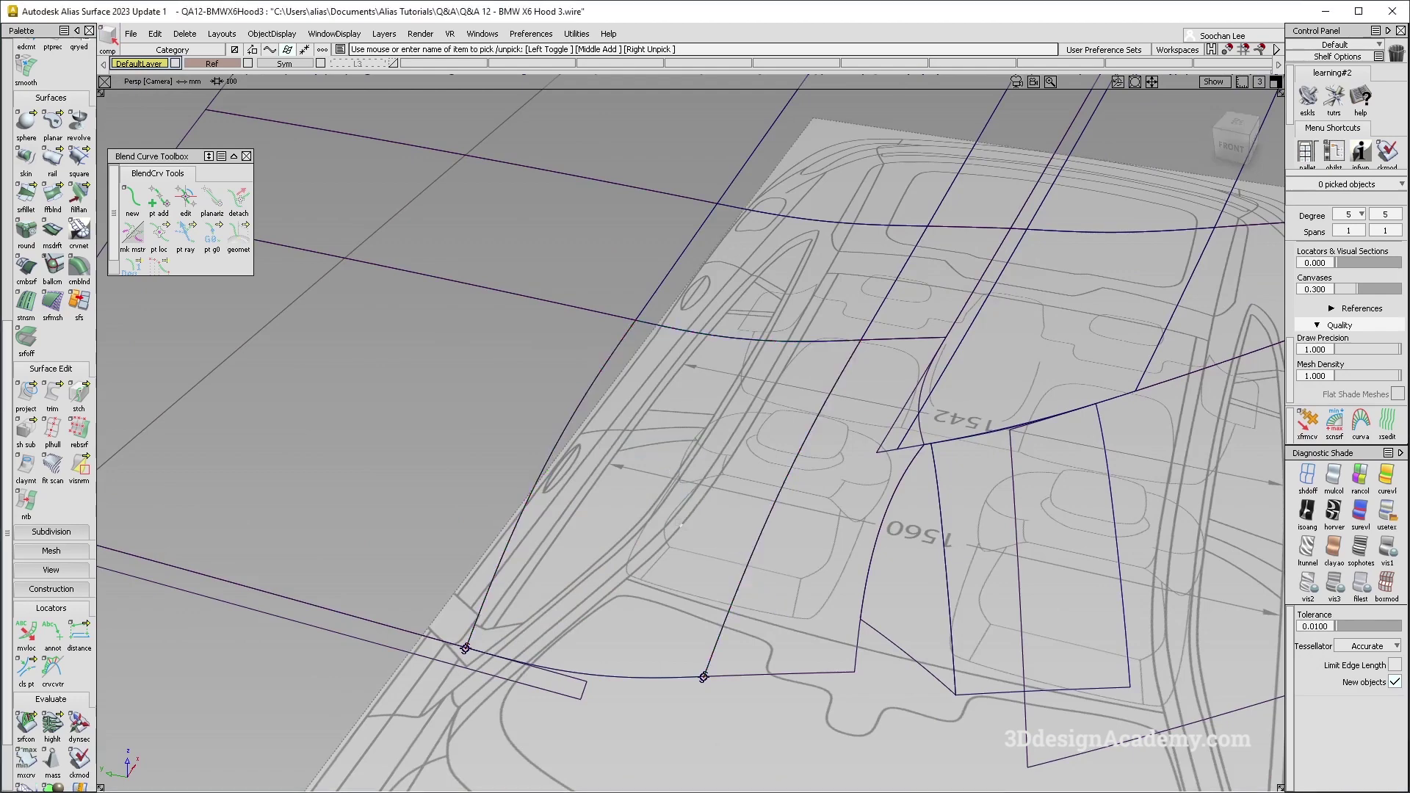
# - Delete the construction curves bounding the square patch
pyautogui.keyDown('alt'); pyautogui.keyDown('shift'); pyautogui.moveTo(651, 448); pyautogui.dragTo(596, 491); pyautogui.keyUp('shift'); pyautogui.keyUp('alt')
pyautogui.keyDown('ctrl'); pyautogui.keyDown('shift'); pyautogui.moveTo(340, 537); pyautogui.dragTo(527, 694); pyautogui.keyUp('shift'); pyautogui.keyUp('ctrl')
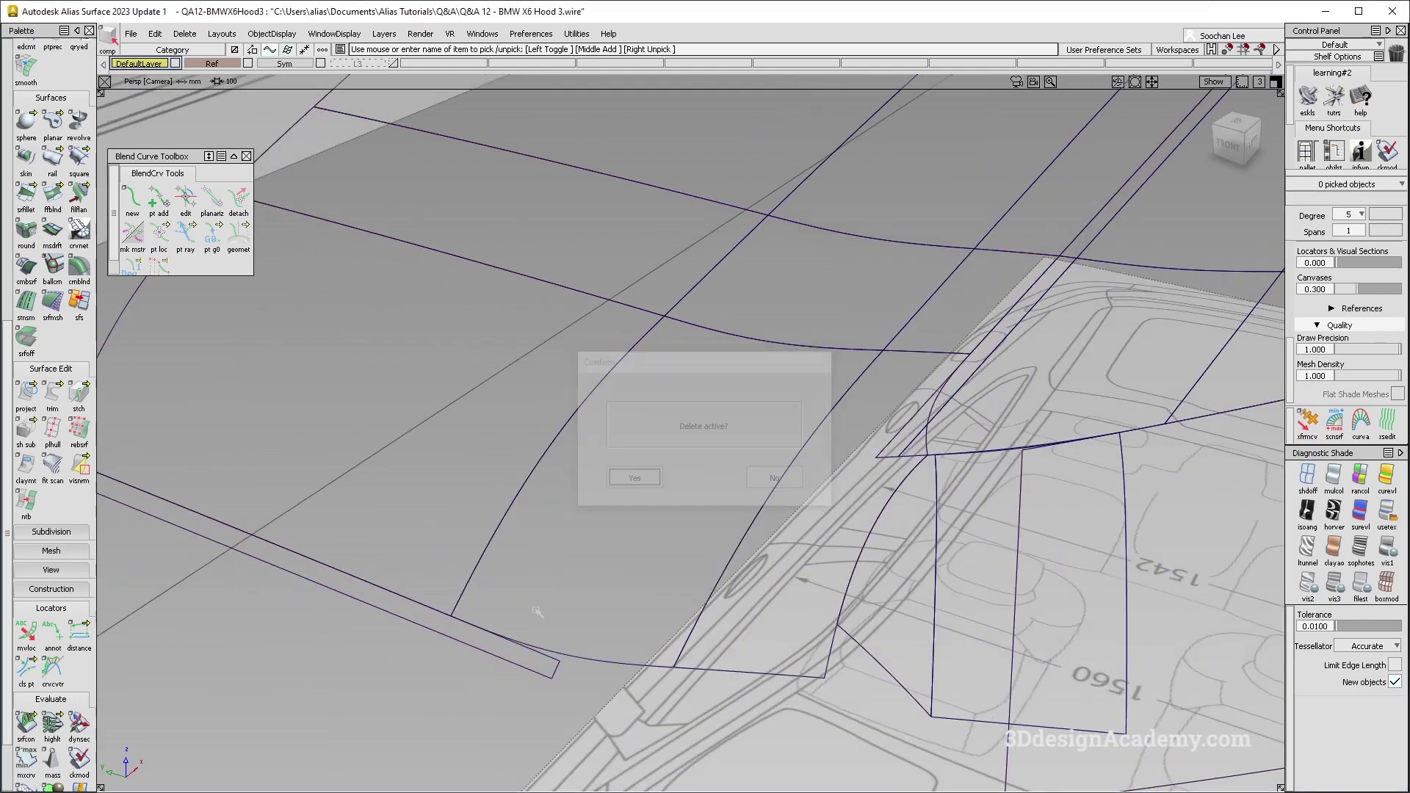
pyautogui.keyDown('alt'); pyautogui.keyDown('shift'); pyautogui.moveTo(806, 456); pyautogui.dragTo(632, 553); pyautogui.keyUp('shift'); pyautogui.keyUp('alt')
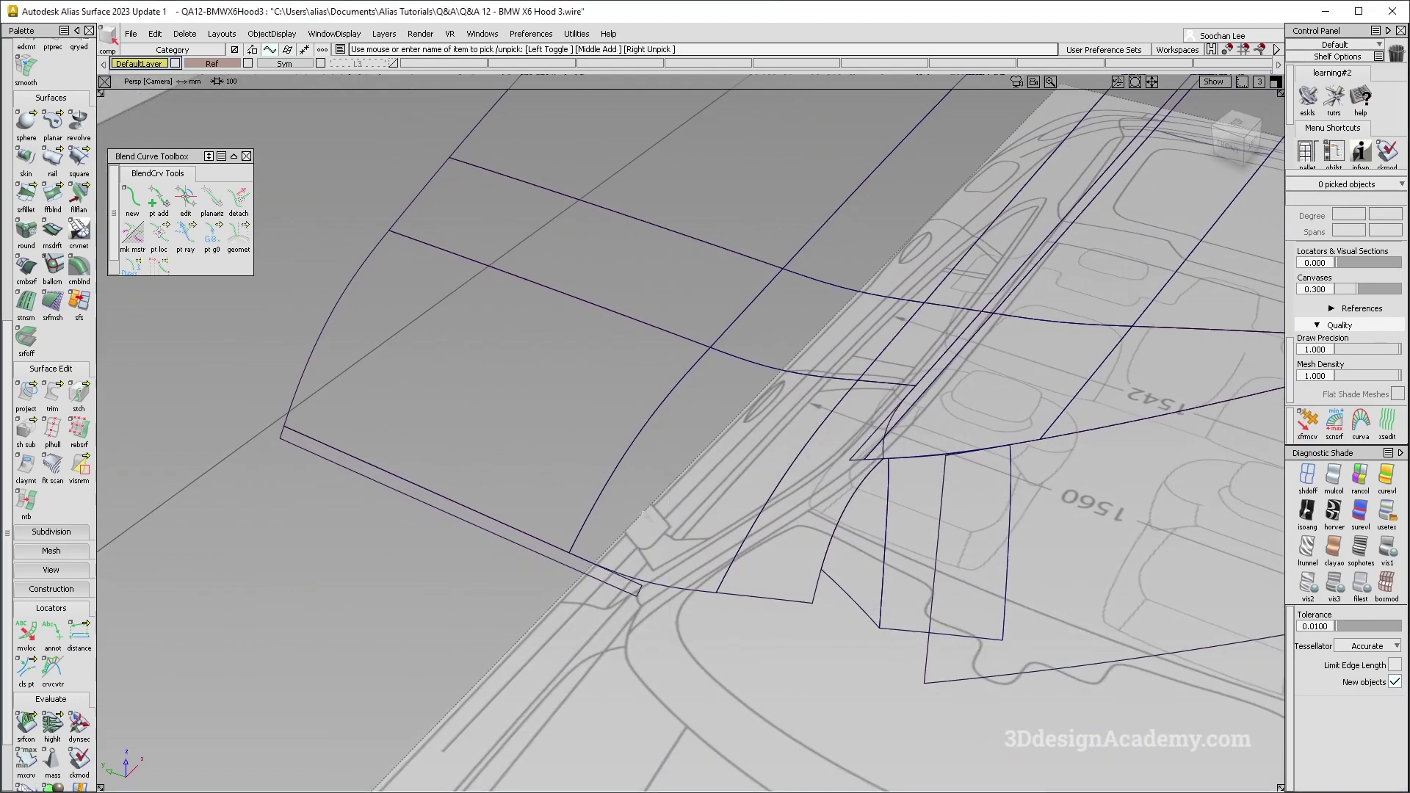
# - Assign the narrow rail surface strip along the hood's front edge to layer L3
pyautogui.click(587, 567)
pyautogui.keyDown('alt'); pyautogui.keyDown('shift'); pyautogui.moveTo(453, 522); pyautogui.dragTo(392, 518); pyautogui.keyUp('shift'); pyautogui.keyUp('alt')
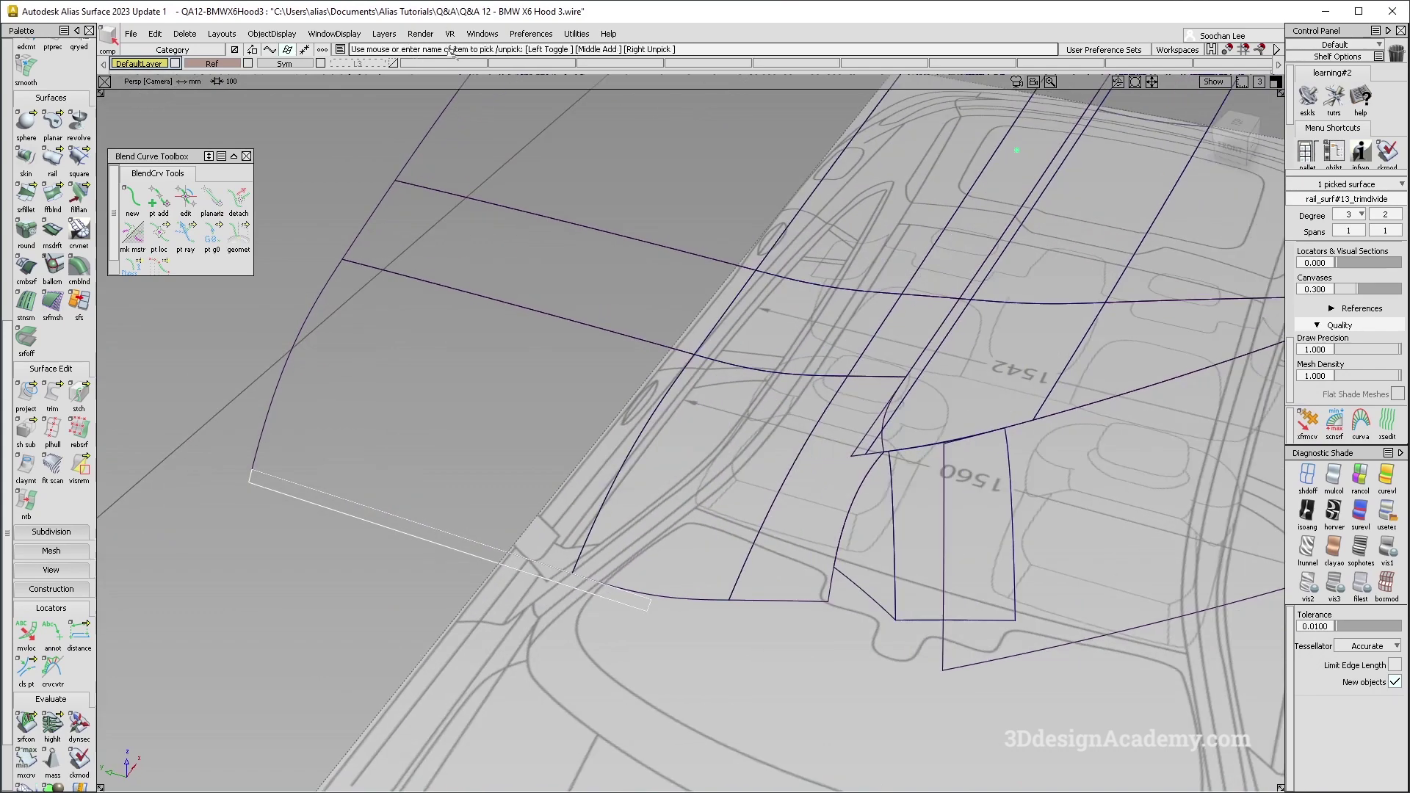
pyautogui.click(371, 65)
pyautogui.click(352, 78)
# - Examine the hood surfaces against the grille outline of the blueprint in the front view
pyautogui.moveTo(911, 529)
pyautogui.keyDown('alt'); pyautogui.keyDown('shift'); pyautogui.mouseDown()
pyautogui.moveTo(811, 463)
pyautogui.moveTo(774, 477)
pyautogui.mouseUp(); pyautogui.keyUp('shift'); pyautogui.keyUp('alt')
pyautogui.keyDown('ctrl'); pyautogui.keyDown('shift'); pyautogui.moveTo(774, 505); pyautogui.dragTo(774, 283); pyautogui.keyUp('shift'); pyautogui.keyUp('ctrl')
pyautogui.keyDown('alt'); pyautogui.keyDown('shift'); pyautogui.moveTo(778, 411); pyautogui.dragTo(871, 559); pyautogui.keyUp('shift'); pyautogui.keyUp('alt')
pyautogui.keyDown('ctrl'); pyautogui.keyDown('shift'); pyautogui.moveTo(871, 564); pyautogui.dragTo(873, 429); pyautogui.keyUp('shift'); pyautogui.keyUp('ctrl')
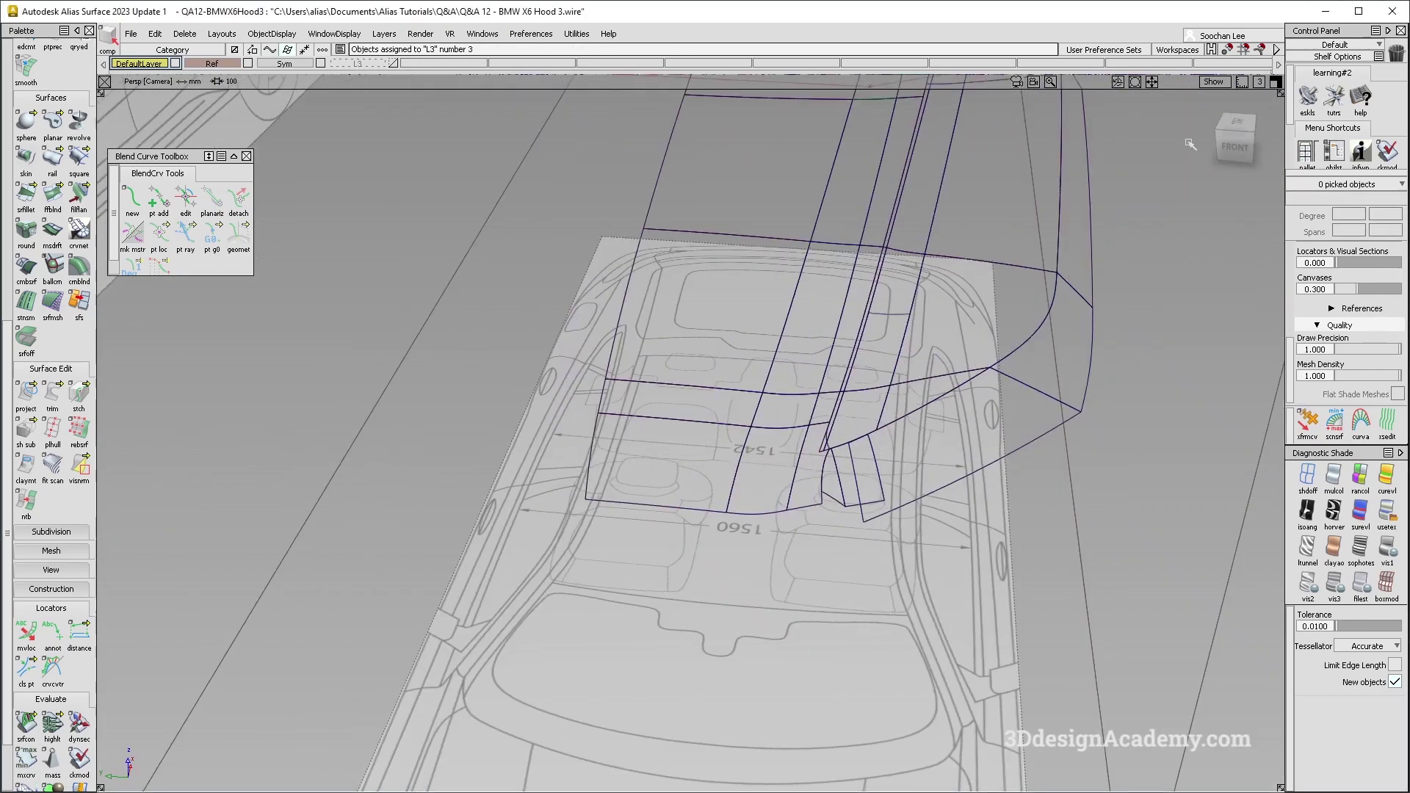
pyautogui.click(1234, 146)
pyautogui.keyDown('alt'); pyautogui.keyDown('shift'); pyautogui.moveTo(855, 472); pyautogui.dragTo(559, 503, button='right'); pyautogui.keyUp('shift'); pyautogui.keyUp('alt')
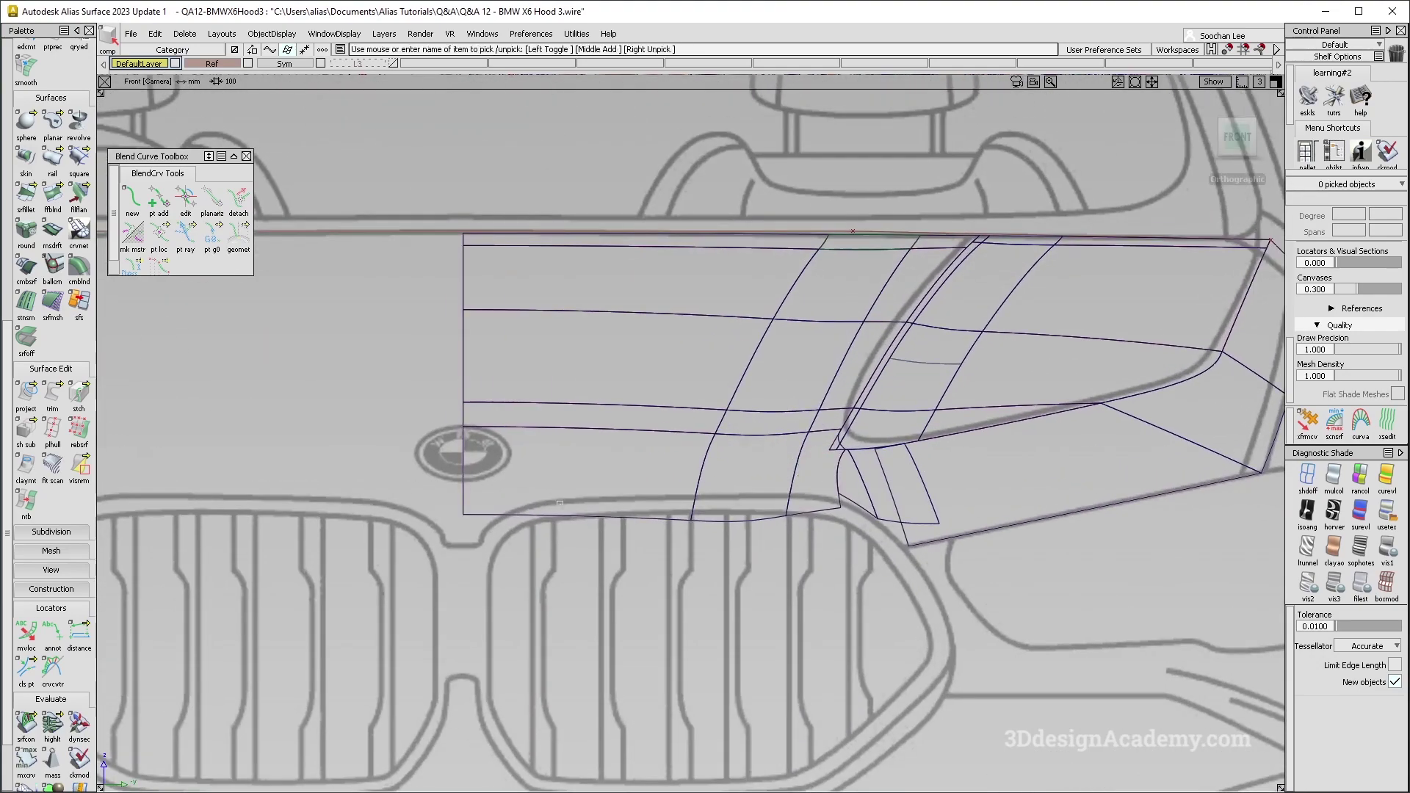
# - Make layer L3 visible and check the grille-outline curve's end against the hood's outer front corner
pyautogui.click(394, 64)
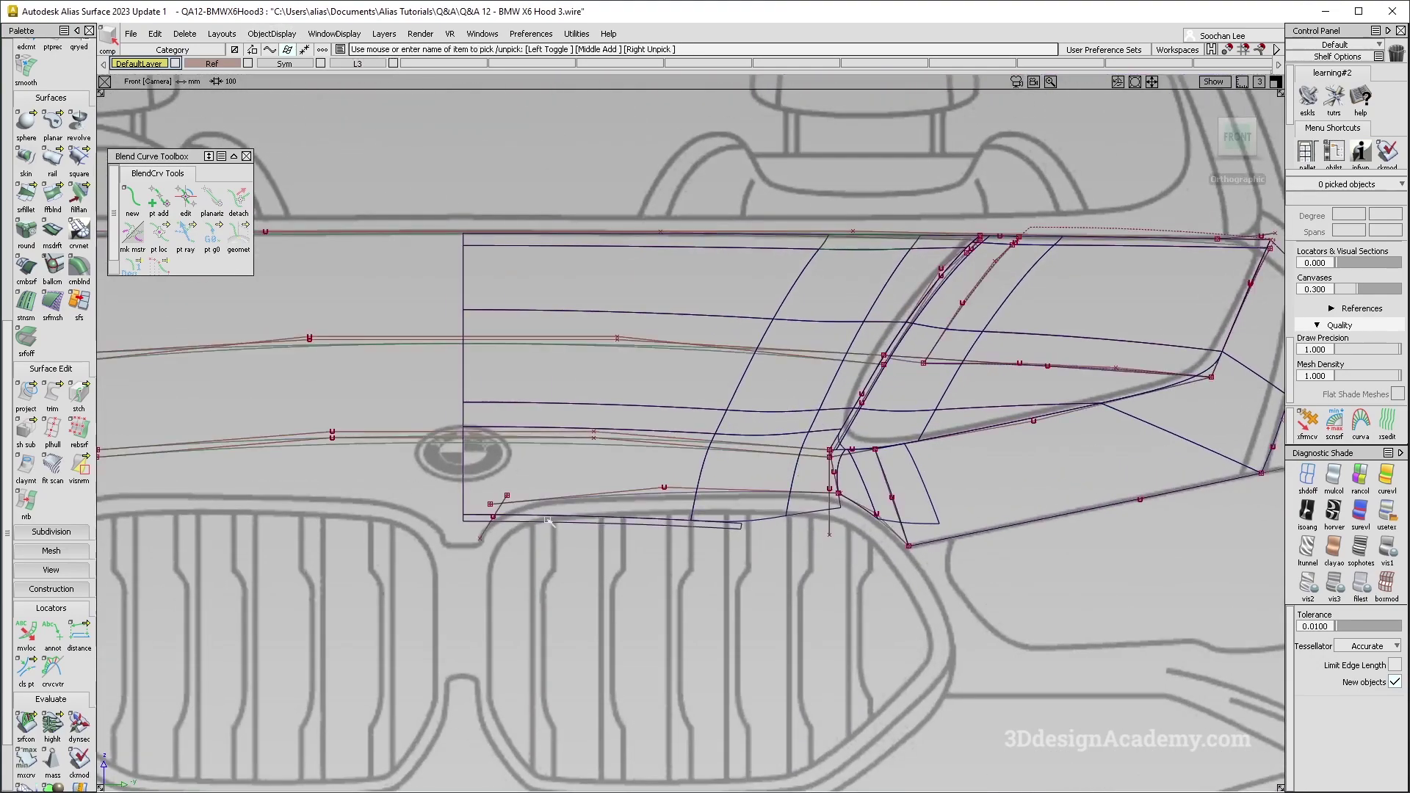
pyautogui.keyDown('alt'); pyautogui.keyDown('shift'); pyautogui.moveTo(547, 521); pyautogui.dragTo(857, 547, button='right'); pyautogui.keyUp('shift'); pyautogui.keyUp('alt')
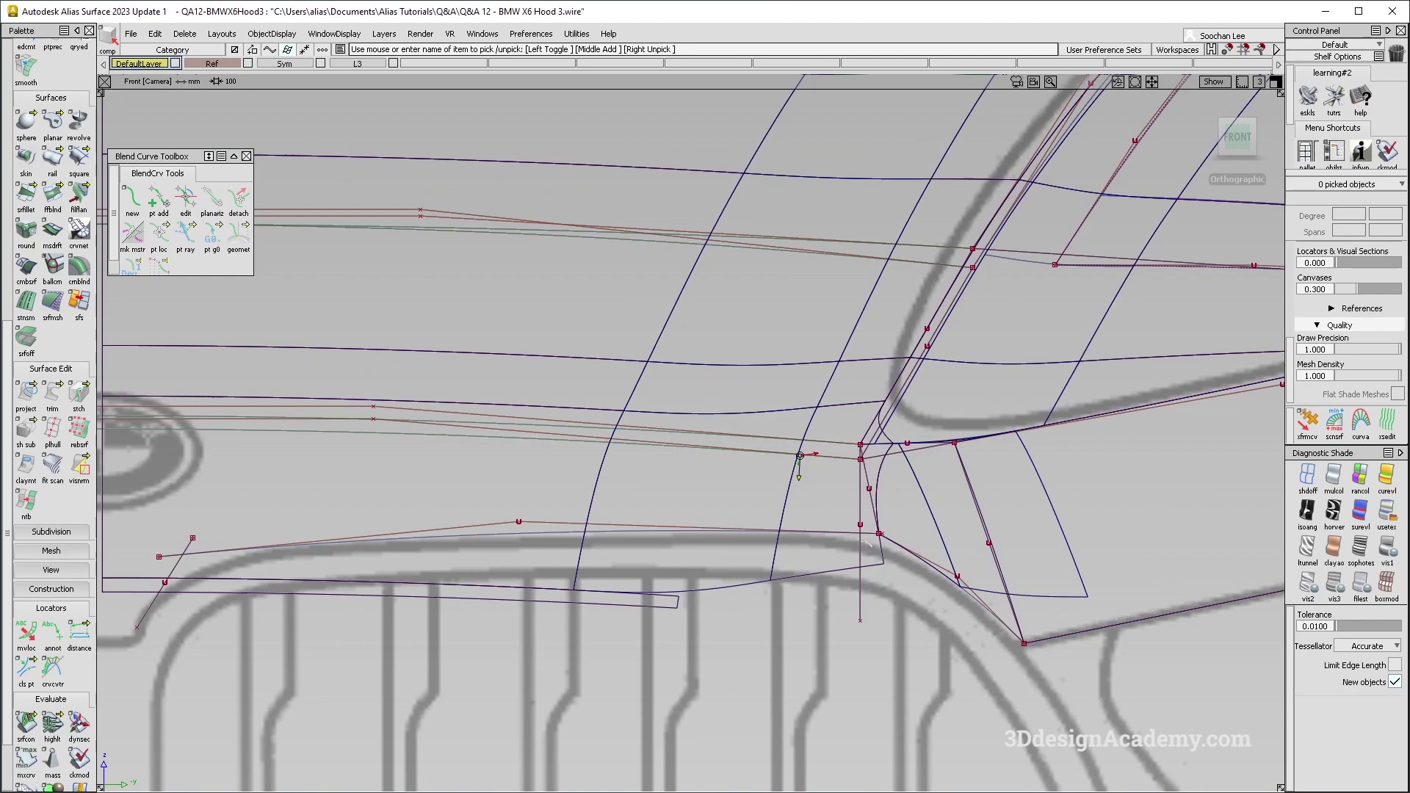
pyautogui.keyDown('alt'); pyautogui.keyDown('shift'); pyautogui.click(785, 501); pyautogui.keyUp('shift'); pyautogui.keyUp('alt')
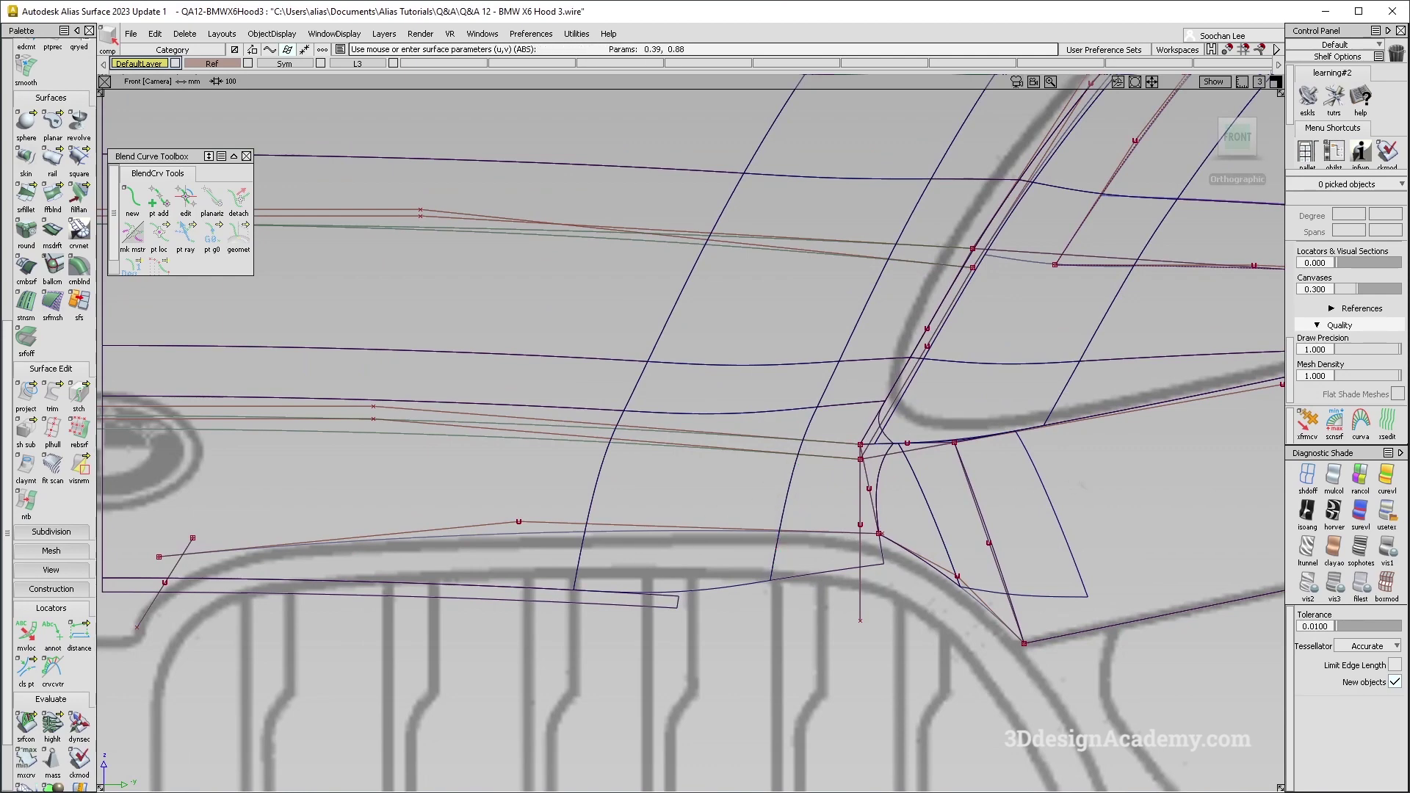
pyautogui.hotkey('shift', 'alt')
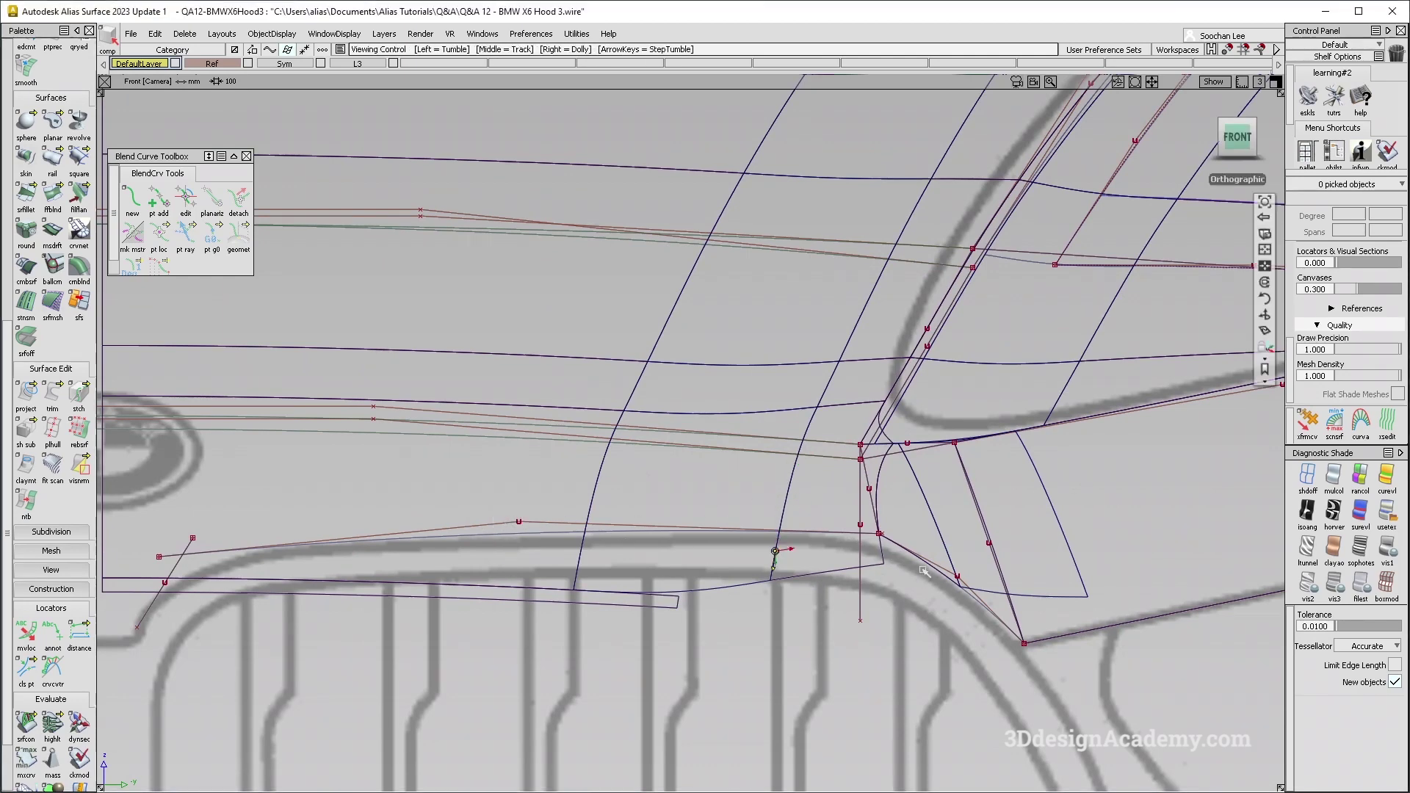
pyautogui.keyDown('alt'); pyautogui.keyDown('shift'); pyautogui.click(877, 536); pyautogui.keyUp('shift'); pyautogui.keyUp('alt')
pyautogui.click(1239, 137)
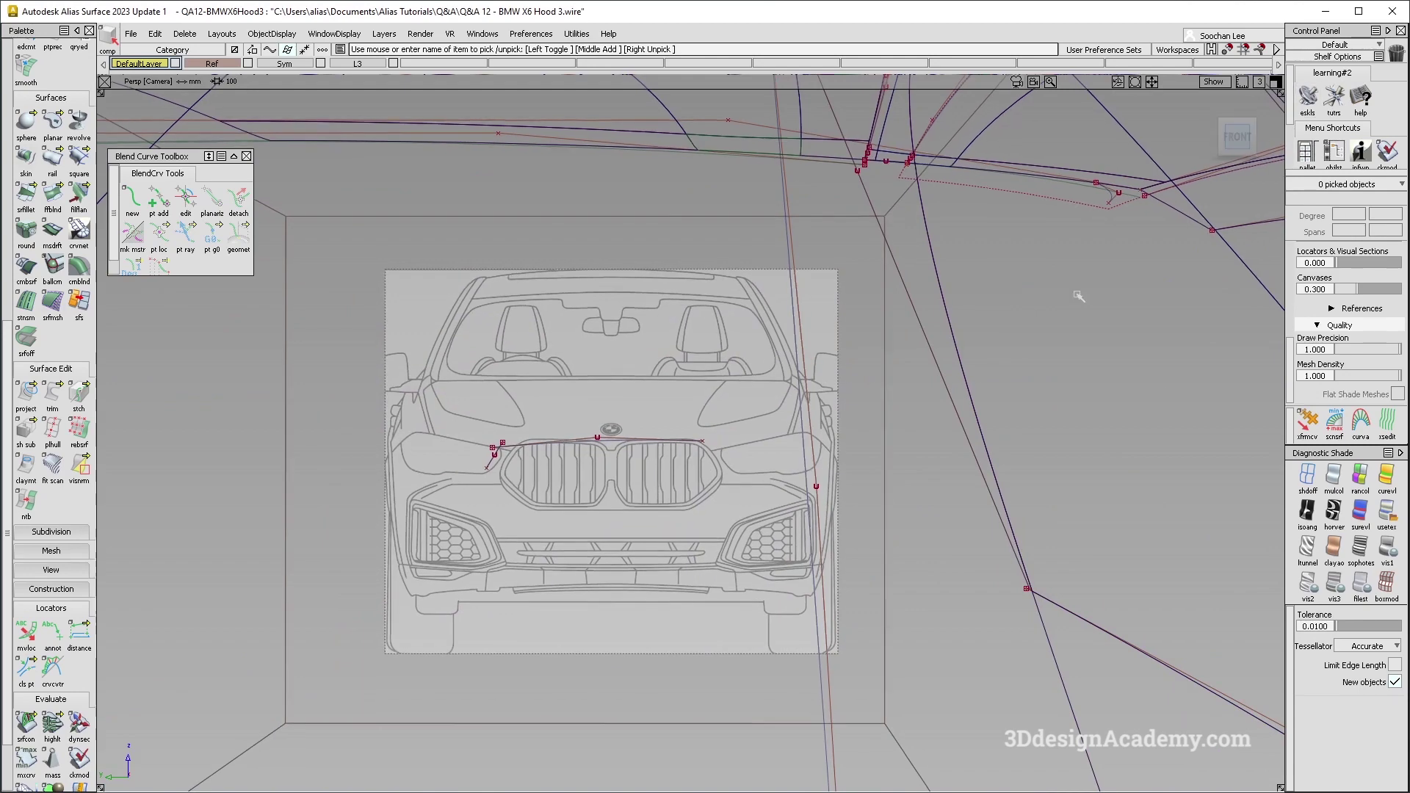
pyautogui.keyDown('alt'); pyautogui.keyDown('shift'); pyautogui.moveTo(878, 486); pyautogui.dragTo(777, 377, button='middle'); pyautogui.keyUp('shift'); pyautogui.keyUp('alt')
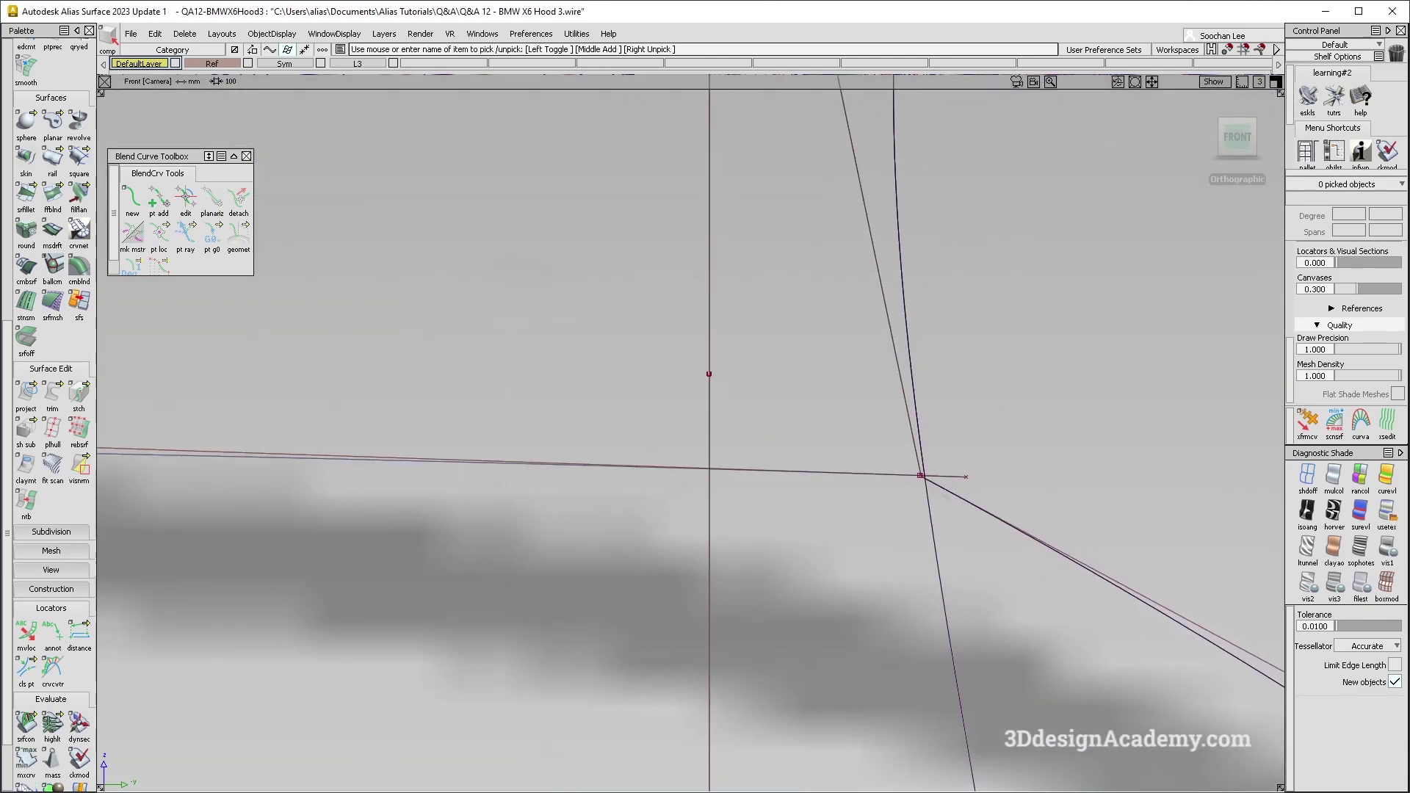
# - Stretch the outer end of the grille-outline curve onto the front corner of the hood surfaces
pyautogui.scroll(3, 53, 293)
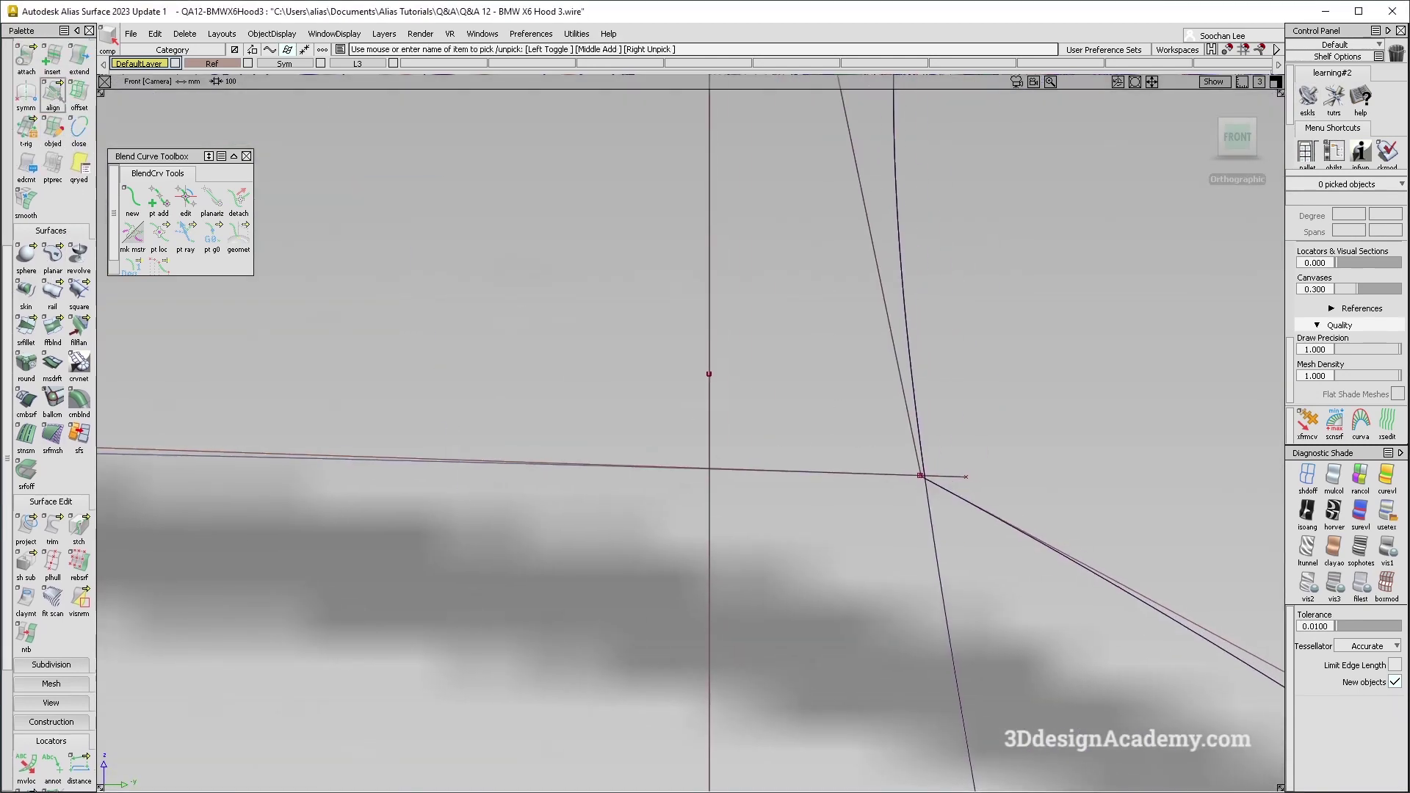
pyautogui.scroll(2, 53, 113)
pyautogui.click(53, 83)
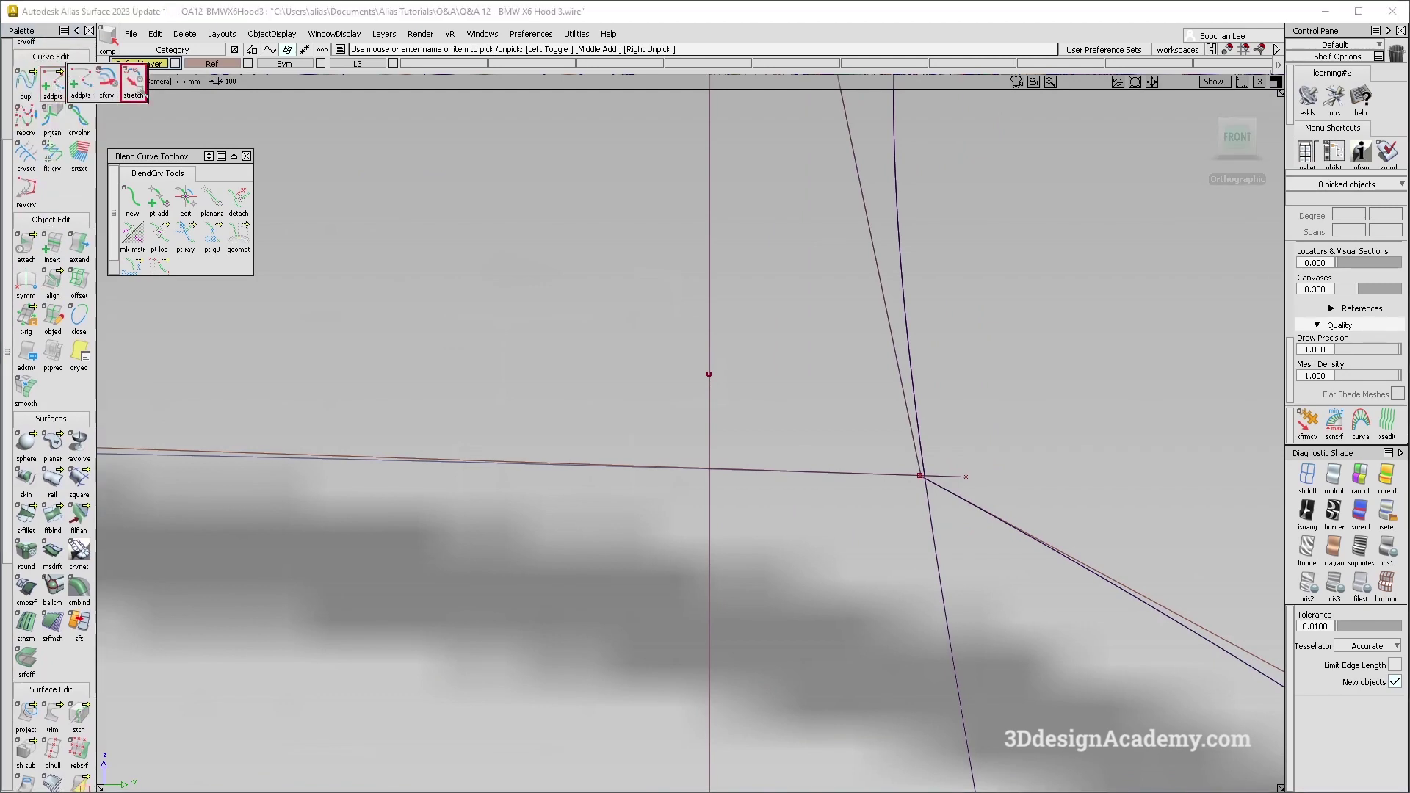
pyautogui.click(946, 477)
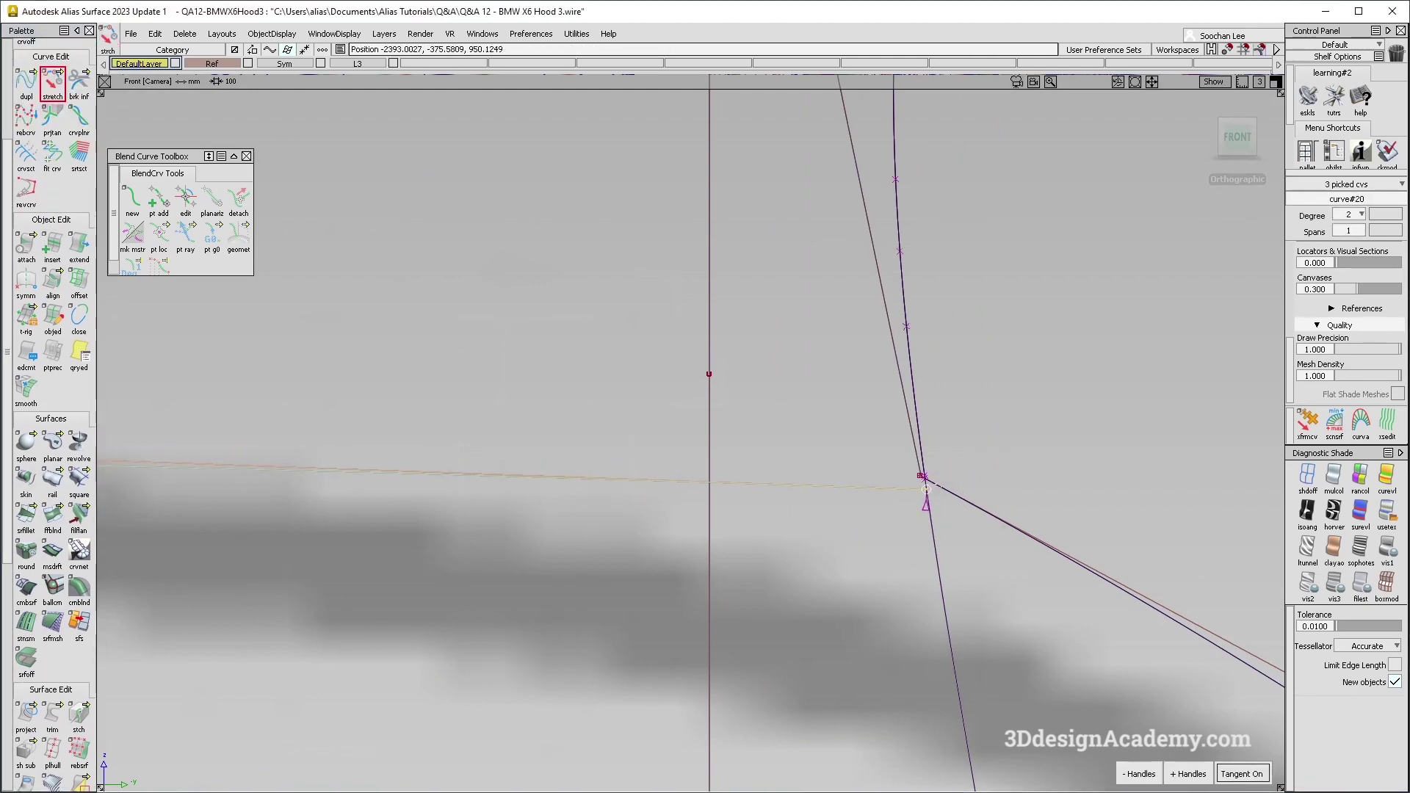
pyautogui.keyDown('alt'); pyautogui.keyDown('shift'); pyautogui.moveTo(776, 431); pyautogui.dragTo(428, 425, button='right'); pyautogui.keyUp('shift'); pyautogui.keyUp('alt')
pyautogui.keyDown('alt'); pyautogui.keyDown('shift'); pyautogui.moveTo(776, 431); pyautogui.dragTo(929, 438, button='middle'); pyautogui.keyUp('shift'); pyautogui.keyUp('alt')
pyautogui.keyDown('alt'); pyautogui.keyDown('shift'); pyautogui.moveTo(929, 437); pyautogui.dragTo(447, 428, button='right'); pyautogui.keyUp('shift'); pyautogui.keyUp('alt')
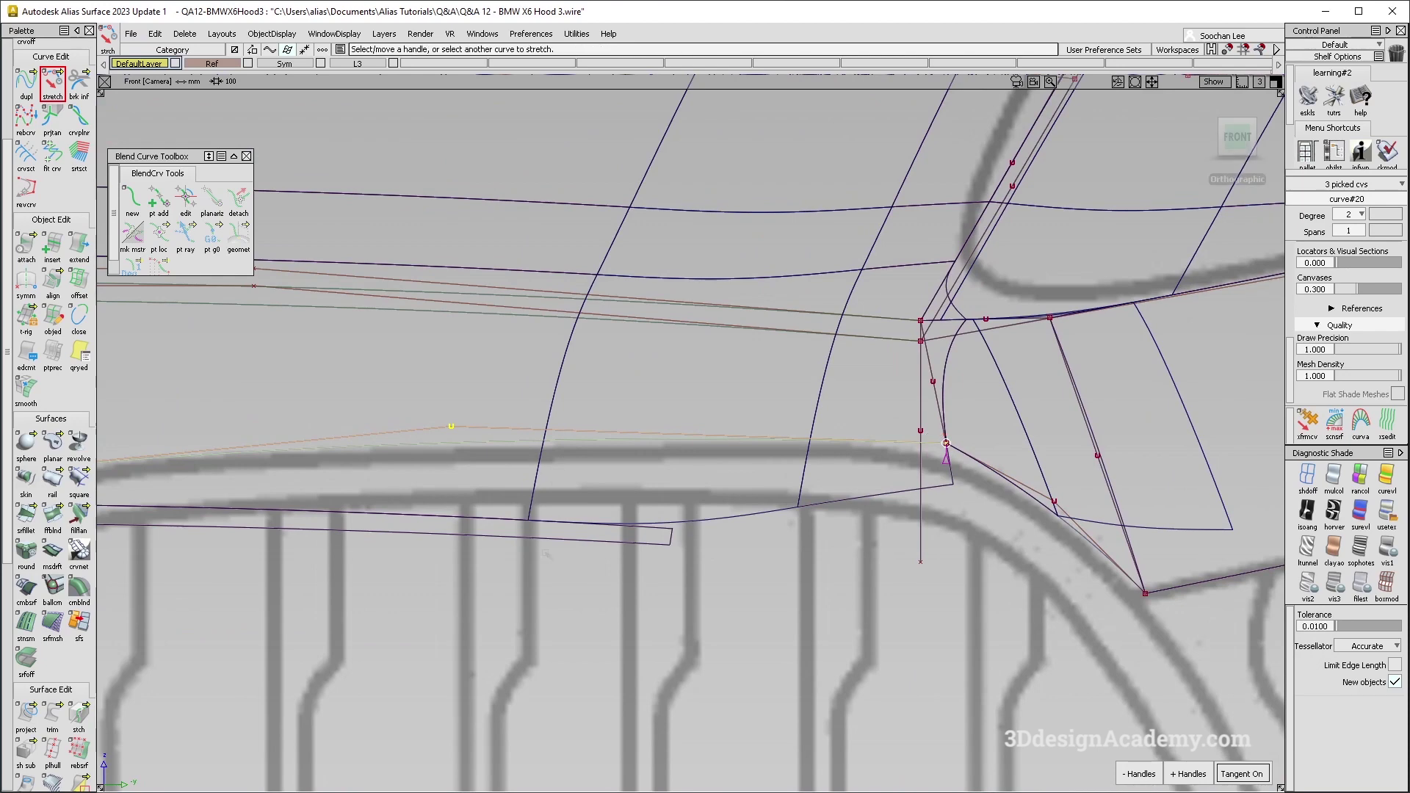
pyautogui.click(446, 428)
pyautogui.keyDown('alt'); pyautogui.keyDown('shift'); pyautogui.moveTo(698, 448); pyautogui.dragTo(483, 457, button='right'); pyautogui.keyUp('shift'); pyautogui.keyUp('alt')
pyautogui.keyDown('alt'); pyautogui.keyDown('shift'); pyautogui.moveTo(483, 458); pyautogui.dragTo(535, 487, button='middle'); pyautogui.keyUp('shift'); pyautogui.keyUp('alt')
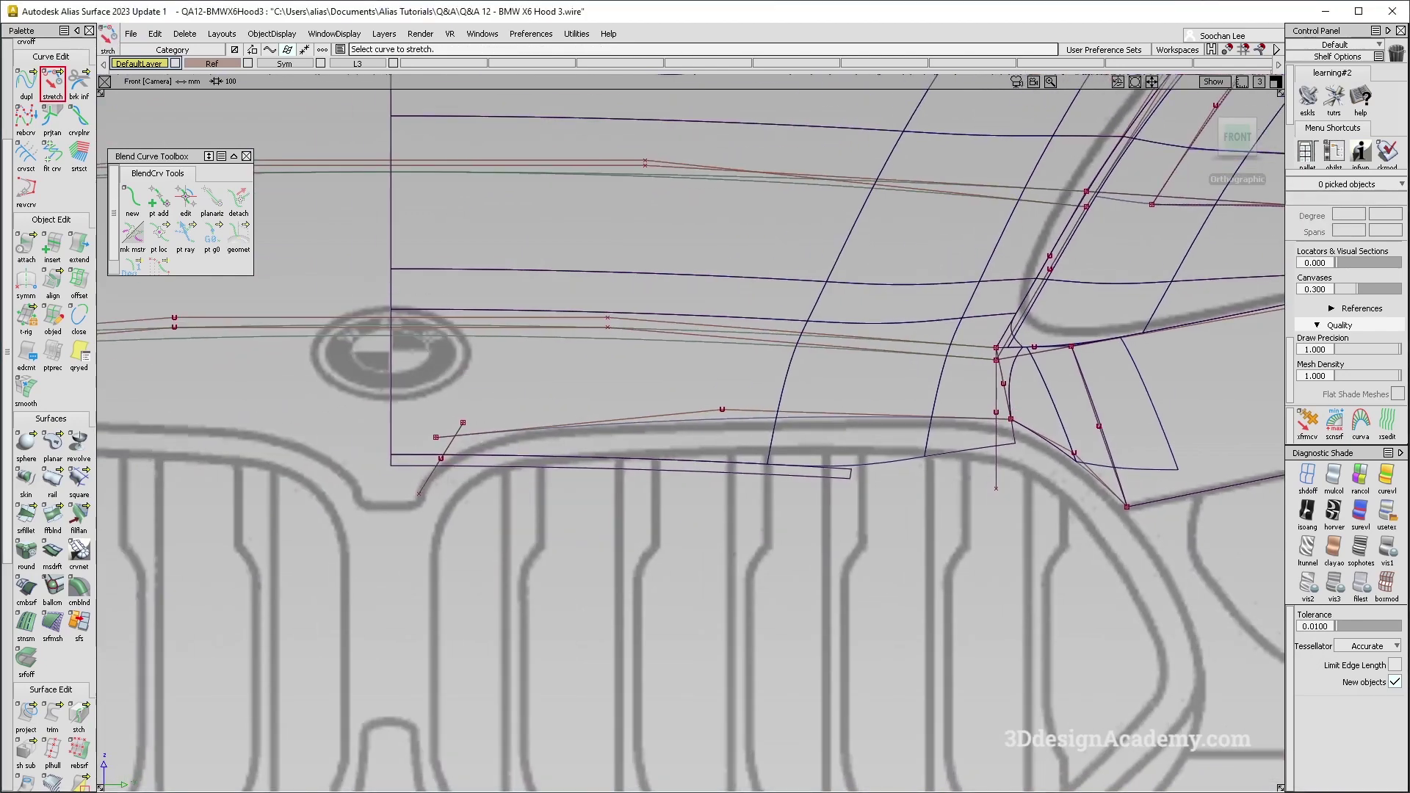
# - Delete the short curve crossing the grille outline's inner end beside the centre notch
pyautogui.keyDown('ctrl'); pyautogui.keyDown('shift'); pyautogui.moveTo(475, 466); pyautogui.dragTo(449, 465); pyautogui.keyUp('shift'); pyautogui.keyUp('ctrl')
pyautogui.click(447, 452)
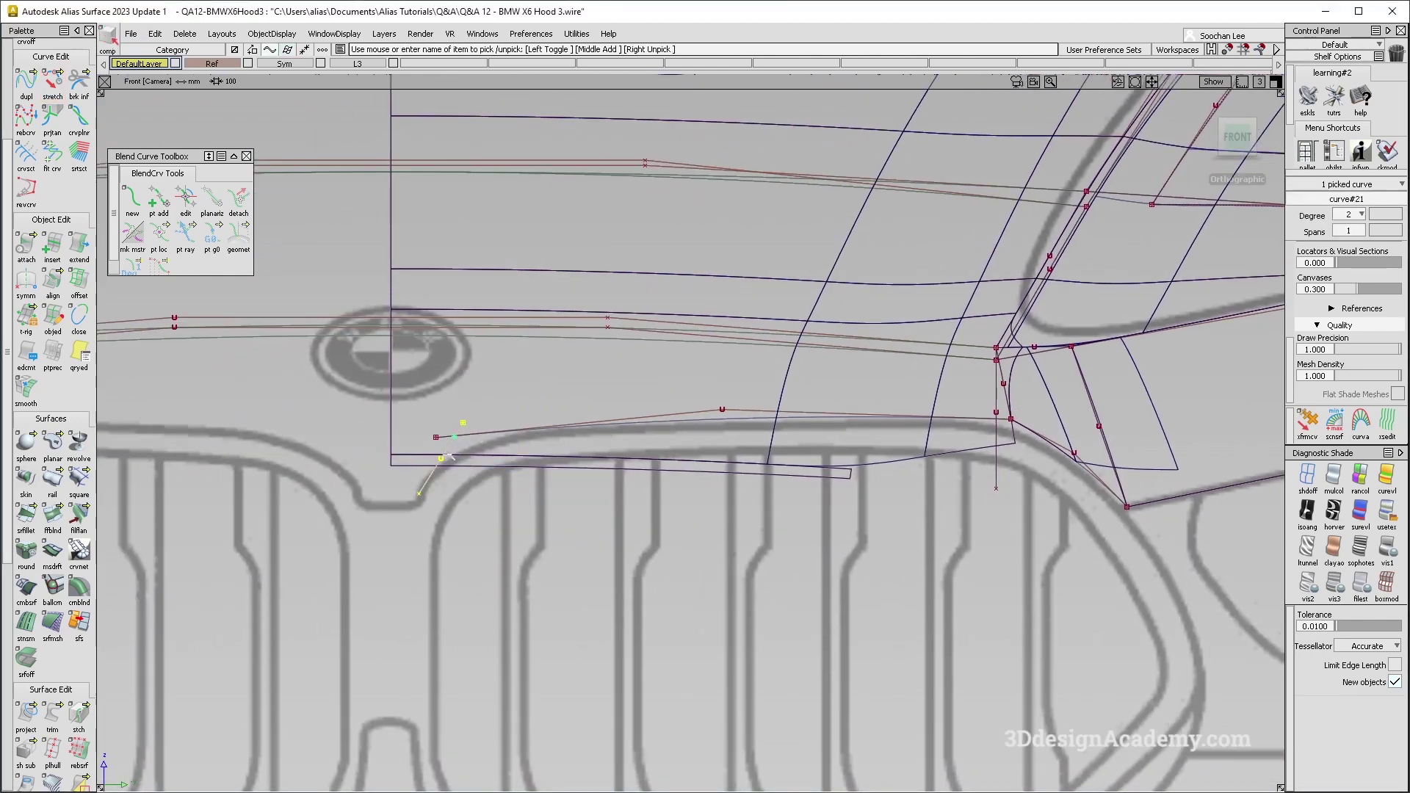
pyautogui.press('Delete')
pyautogui.press('Return')
# - Try to shorten the inner end of the grille-outline curve using Extend with the Extrapolate type
pyautogui.click(82, 239)
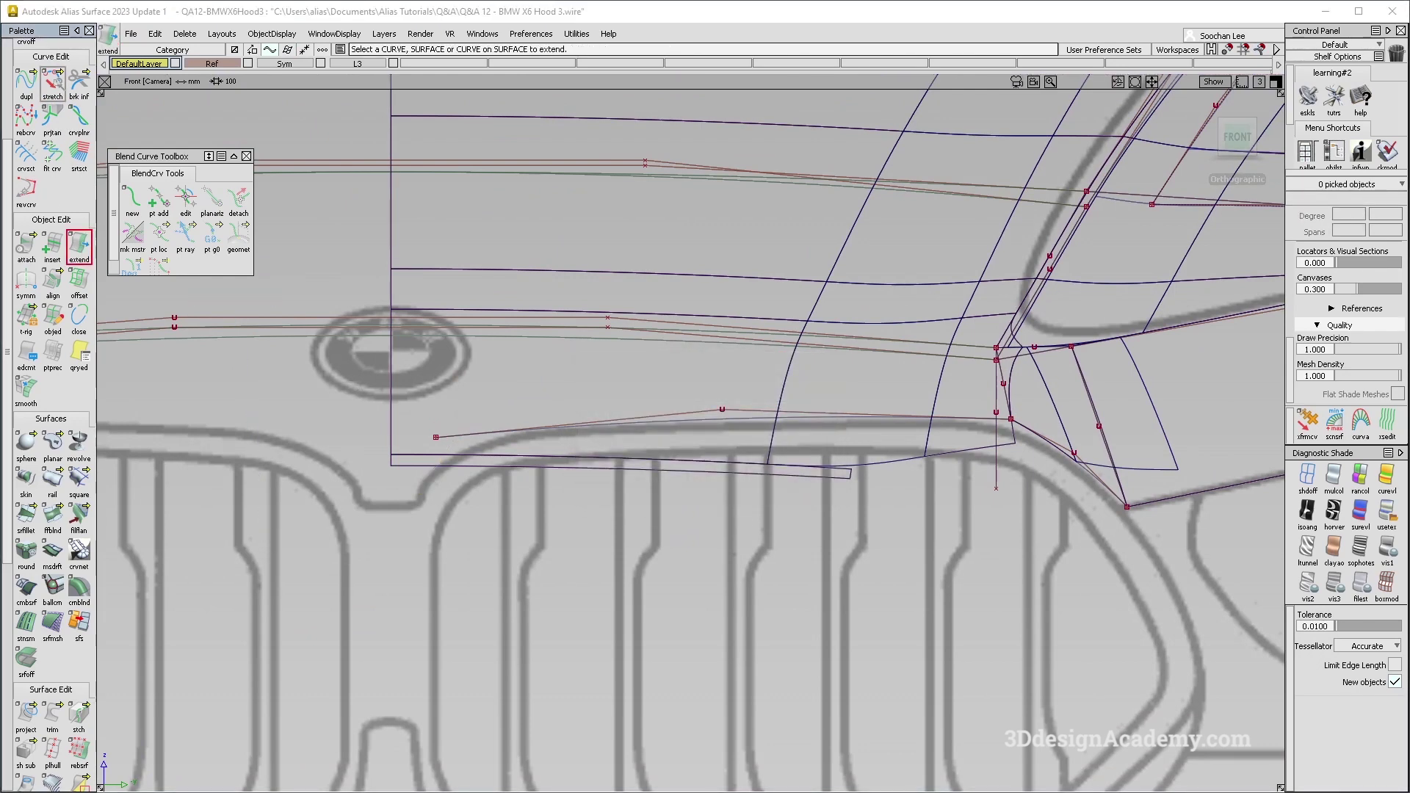
pyautogui.click(538, 434)
pyautogui.click(58, 140)
pyautogui.doubleClick(85, 247)
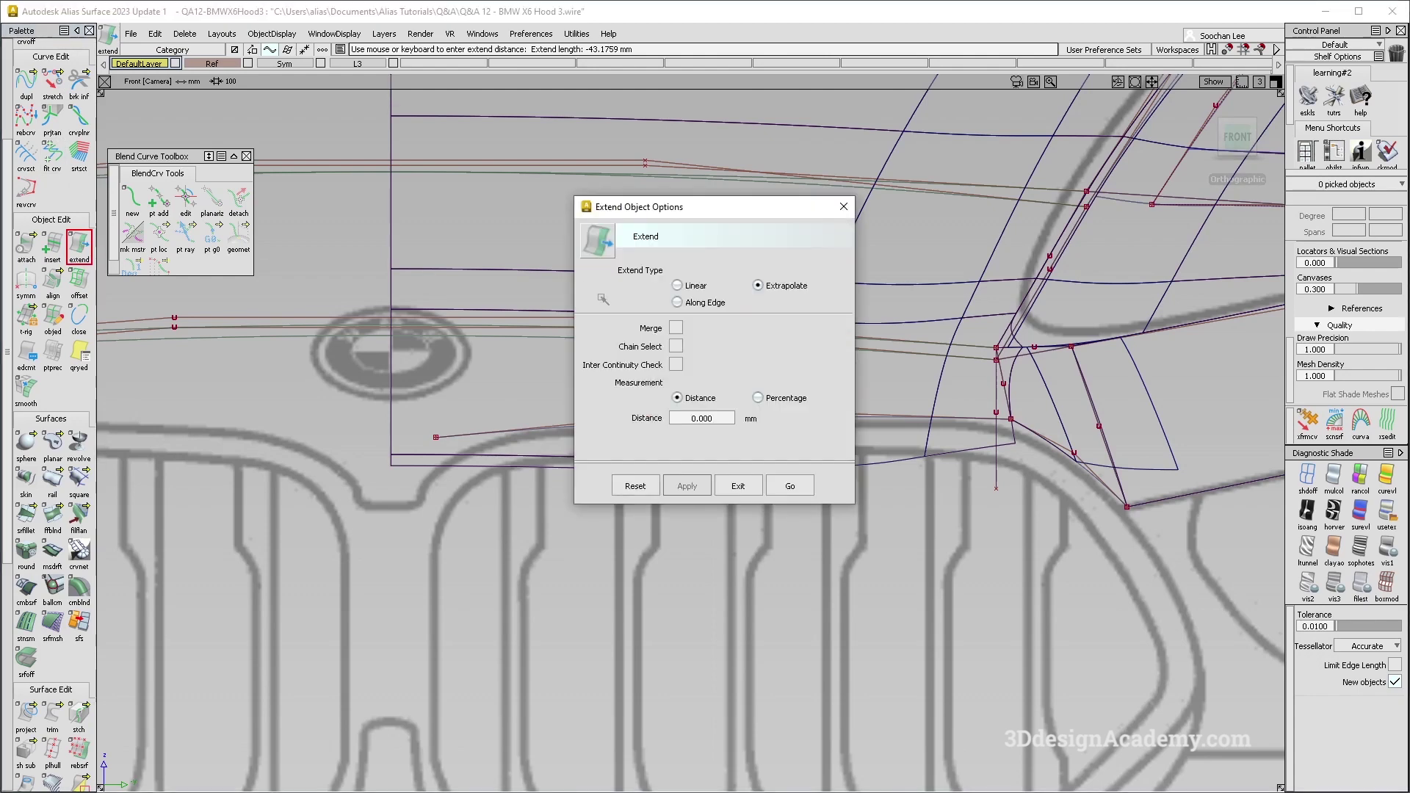
pyautogui.click(789, 486)
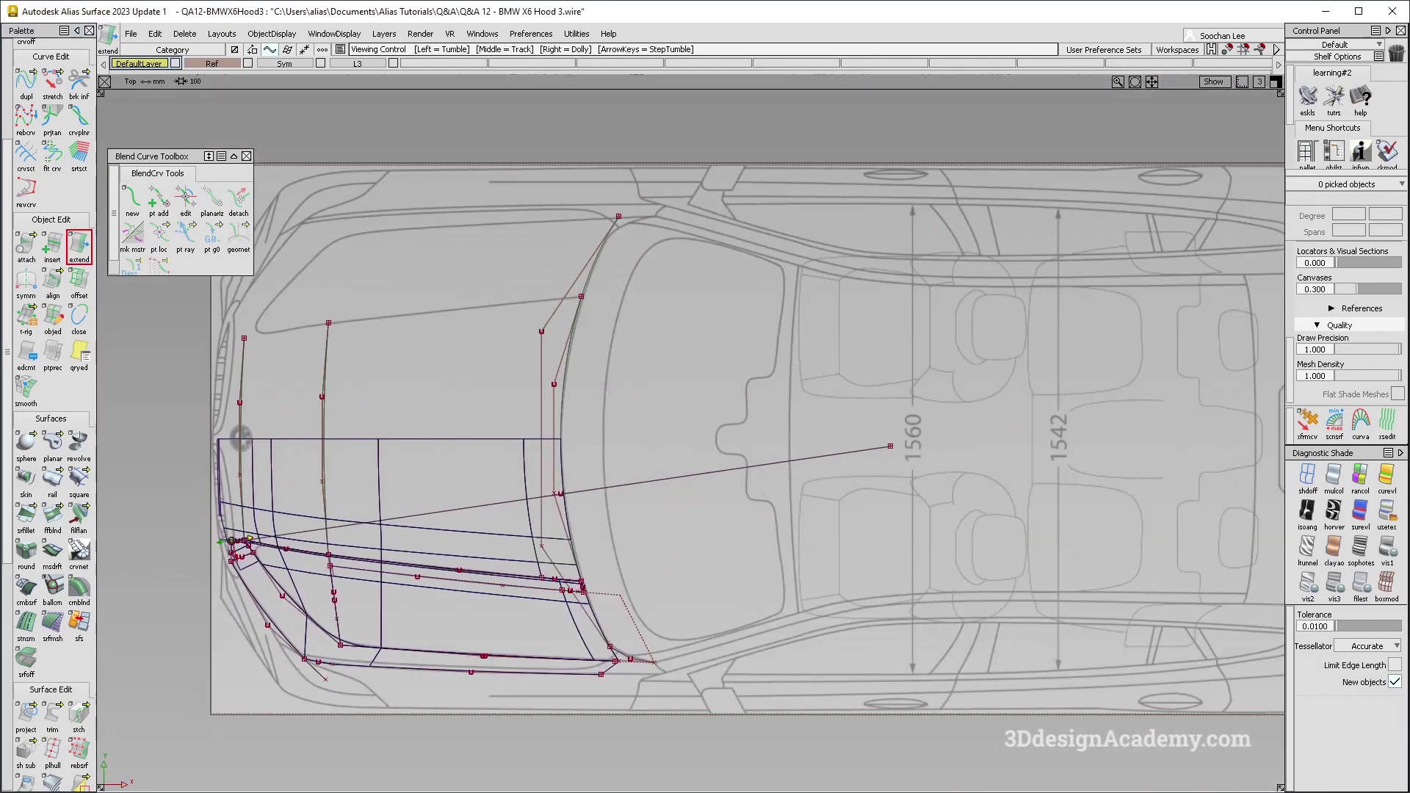
# - Move the grille-outline curve's two stray CVs along X to the front of the hood in the top view
pyautogui.keyDown('ctrl'); pyautogui.keyDown('shift'); pyautogui.moveTo(560, 497); pyautogui.dragTo(580, 498); pyautogui.keyUp('shift'); pyautogui.keyUp('ctrl')
pyautogui.click(561, 495)
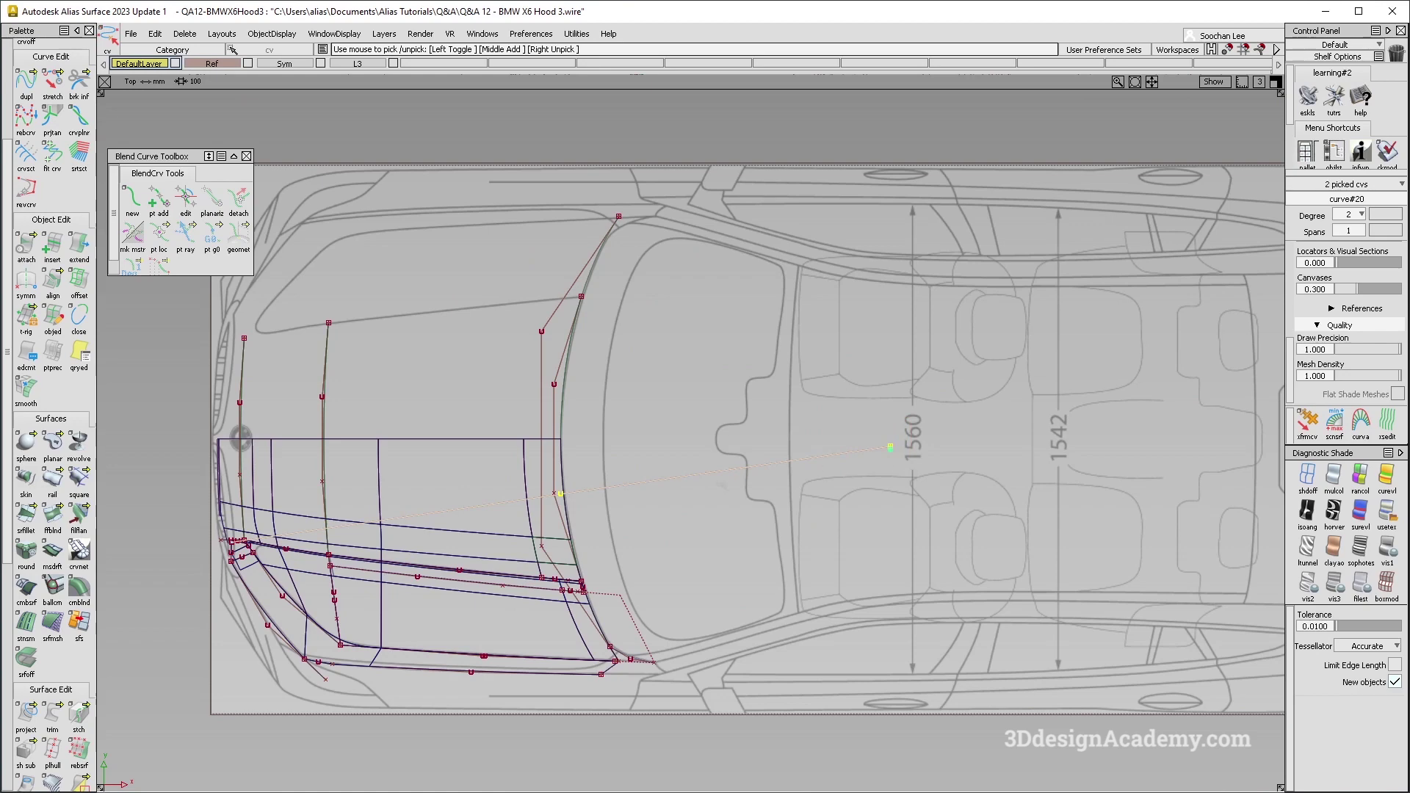
pyautogui.keyDown('alt'); pyautogui.keyDown('shift'); pyautogui.moveTo(723, 485); pyautogui.dragTo(1005, 439, button='middle'); pyautogui.keyUp('shift'); pyautogui.keyUp('alt')
pyautogui.keyDown('ctrl'); pyautogui.keyDown('shift'); pyautogui.moveTo(539, 440); pyautogui.dragTo(540, 419, button='right'); pyautogui.keyUp('shift'); pyautogui.keyUp('ctrl')
pyautogui.keyDown('alt'); pyautogui.middleClick(538, 431); pyautogui.keyUp('alt')
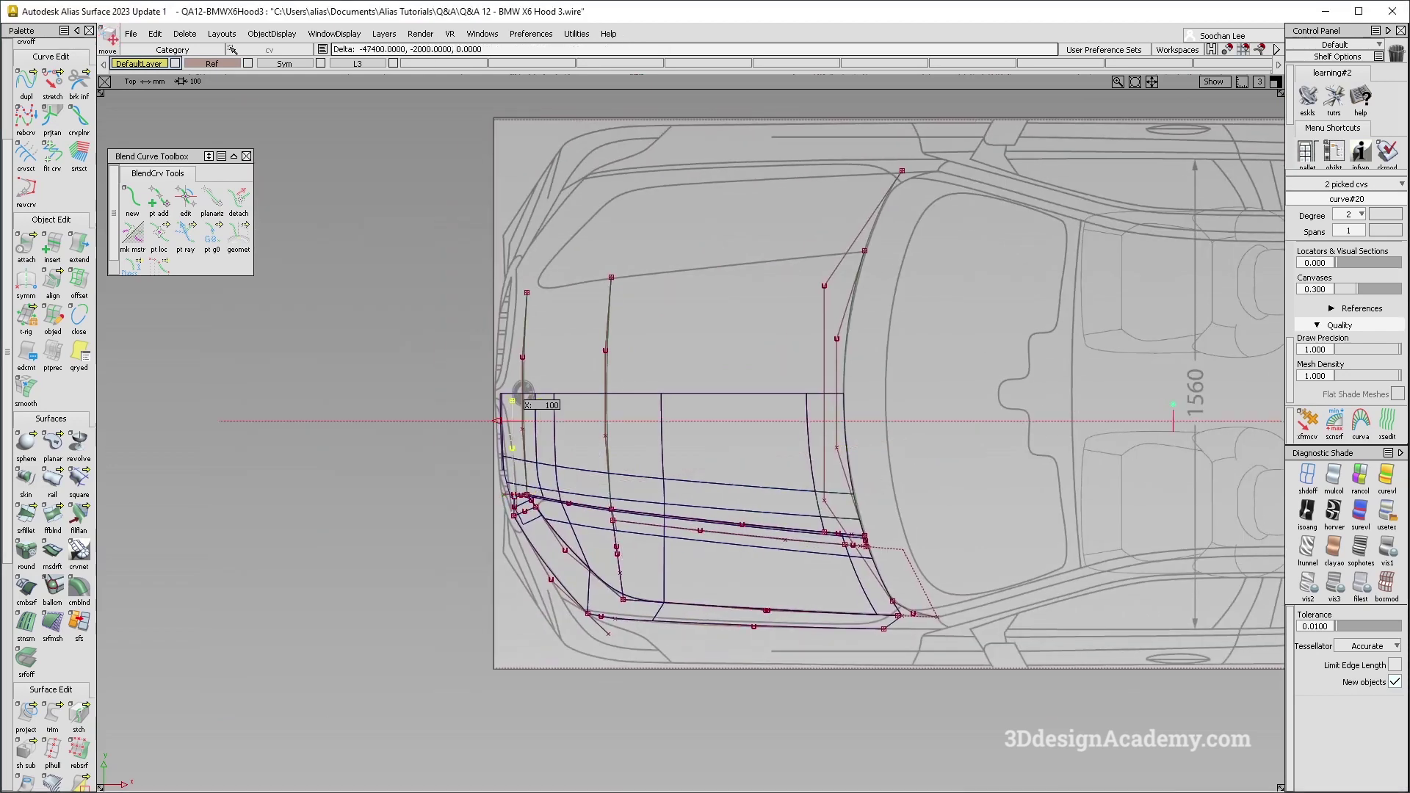
pyautogui.scroll(5, 509, 513)
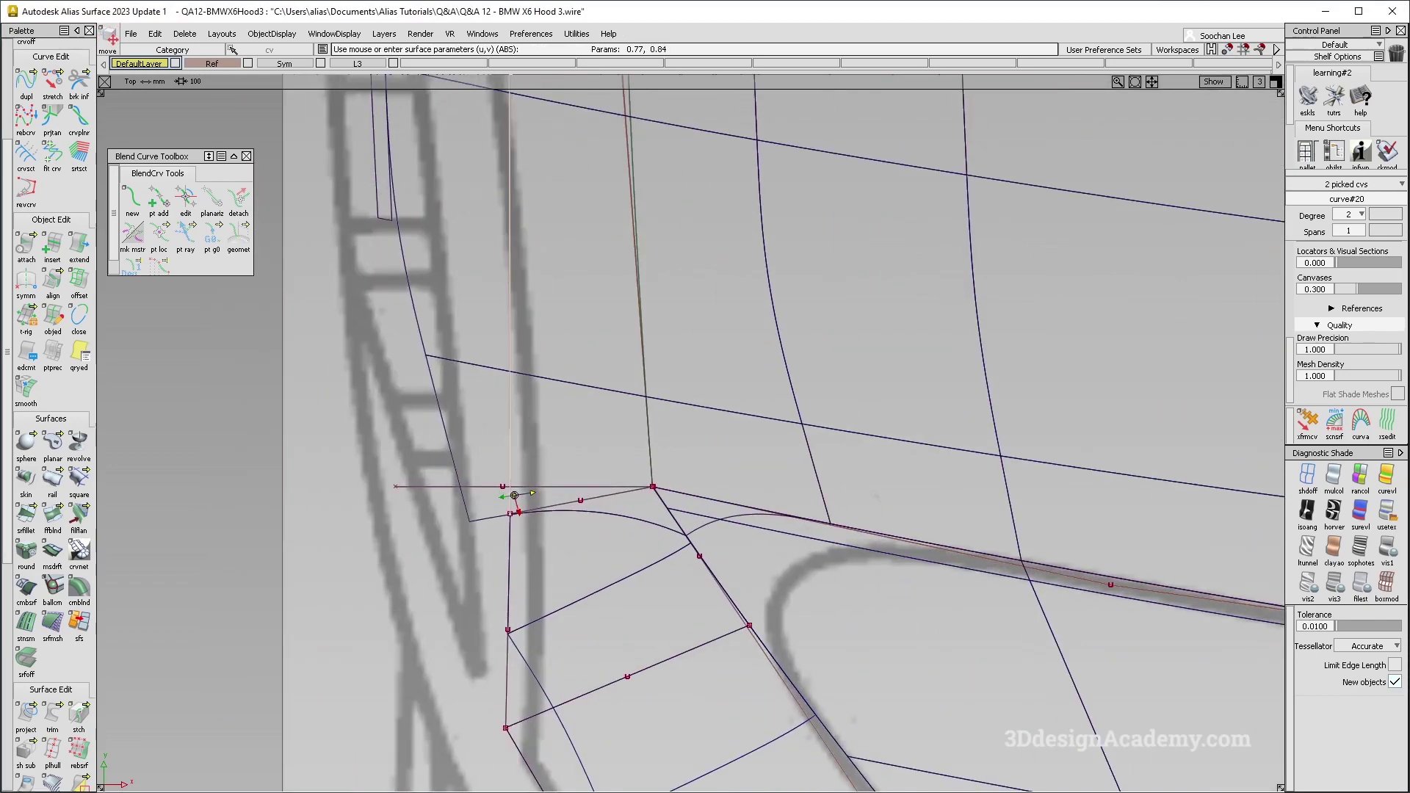
pyautogui.keyDown('ctrl'); pyautogui.keyDown('shift'); pyautogui.moveTo(524, 505); pyautogui.dragTo(523, 345); pyautogui.keyUp('shift'); pyautogui.keyUp('ctrl')
pyautogui.press('F8')
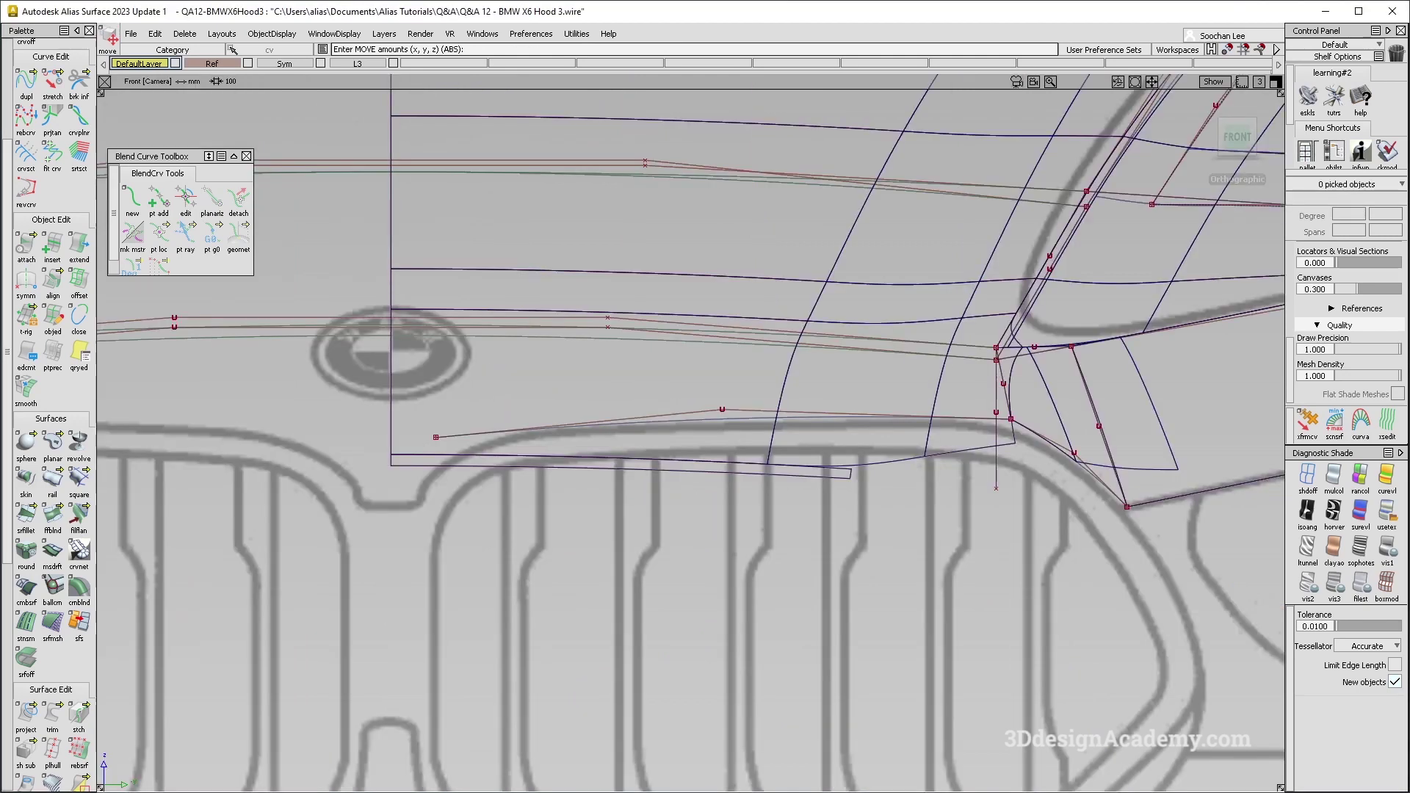
# - Shorten the inner end of the grille-outline curve using Extend with Merge enabled, stopping where the grille corner starts rounding
pyautogui.keyDown('alt'); pyautogui.keyDown('shift'); pyautogui.moveTo(645, 420); pyautogui.dragTo(682, 407, button='middle'); pyautogui.keyUp('shift'); pyautogui.keyUp('alt')
pyautogui.click(79, 246)
pyautogui.click(536, 418)
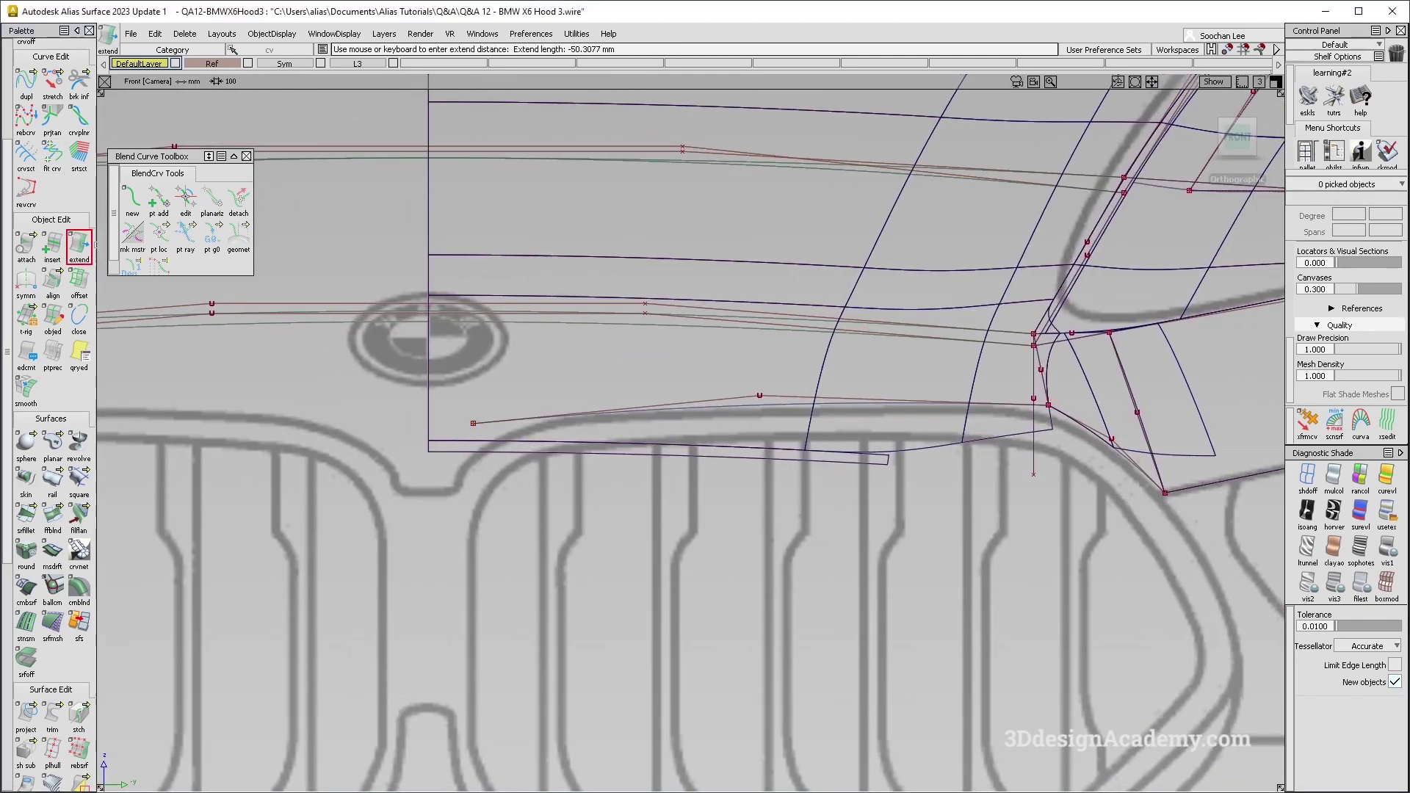
pyautogui.doubleClick(107, 35)
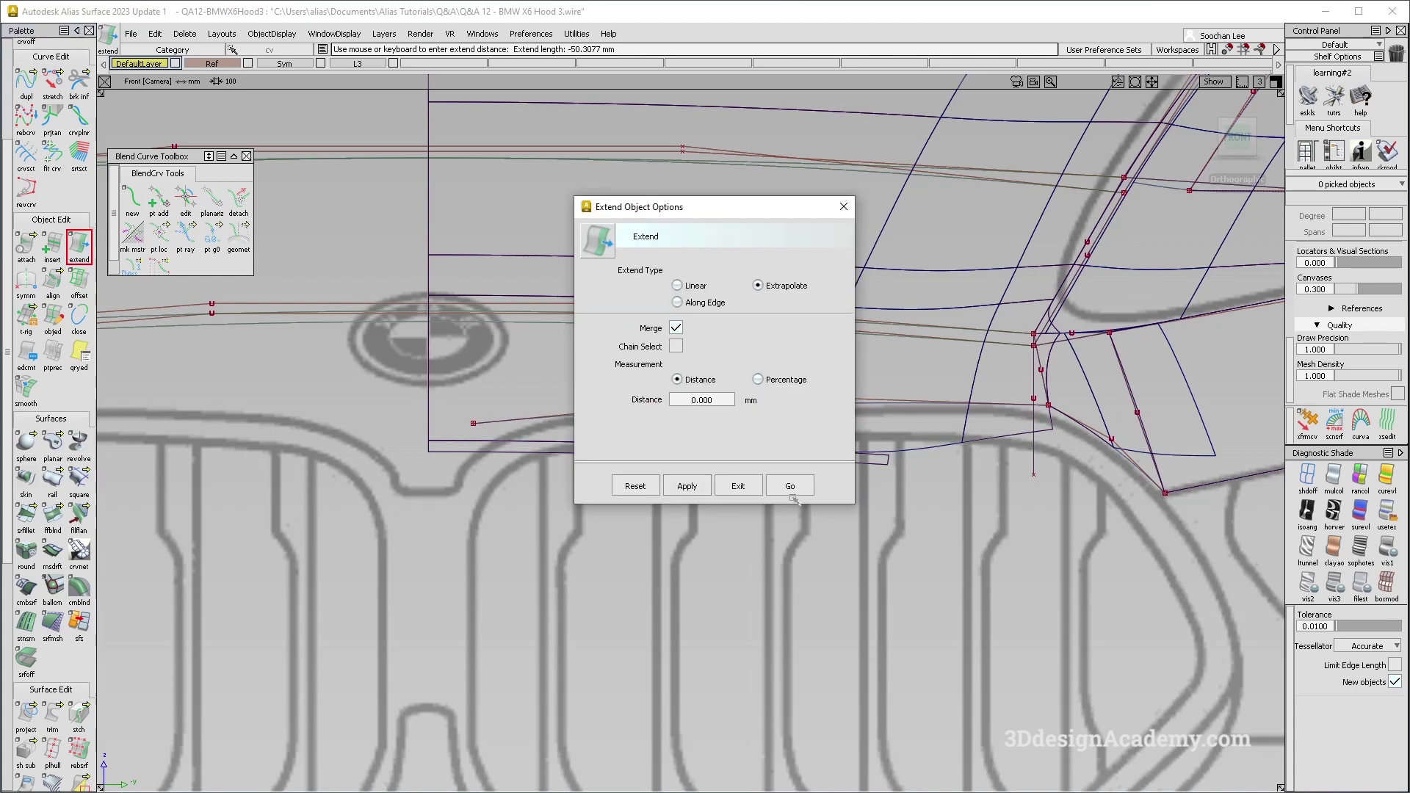
pyautogui.click(790, 486)
pyautogui.click(752, 433)
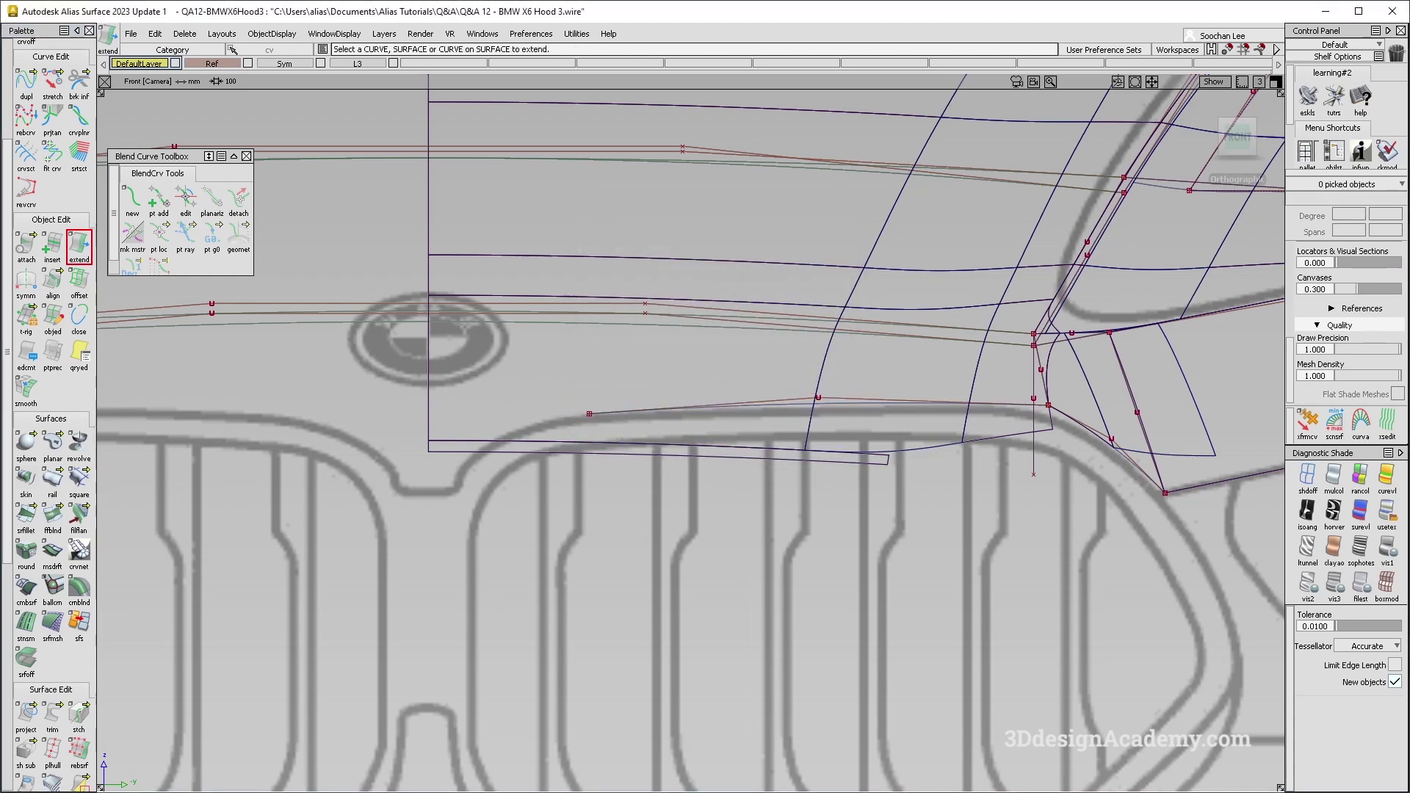
# - Draw an edit-point curve from the grille-outline curve's inner end to the centre notch and align it there with G2 continuity
pyautogui.scroll(5, 53, 87)
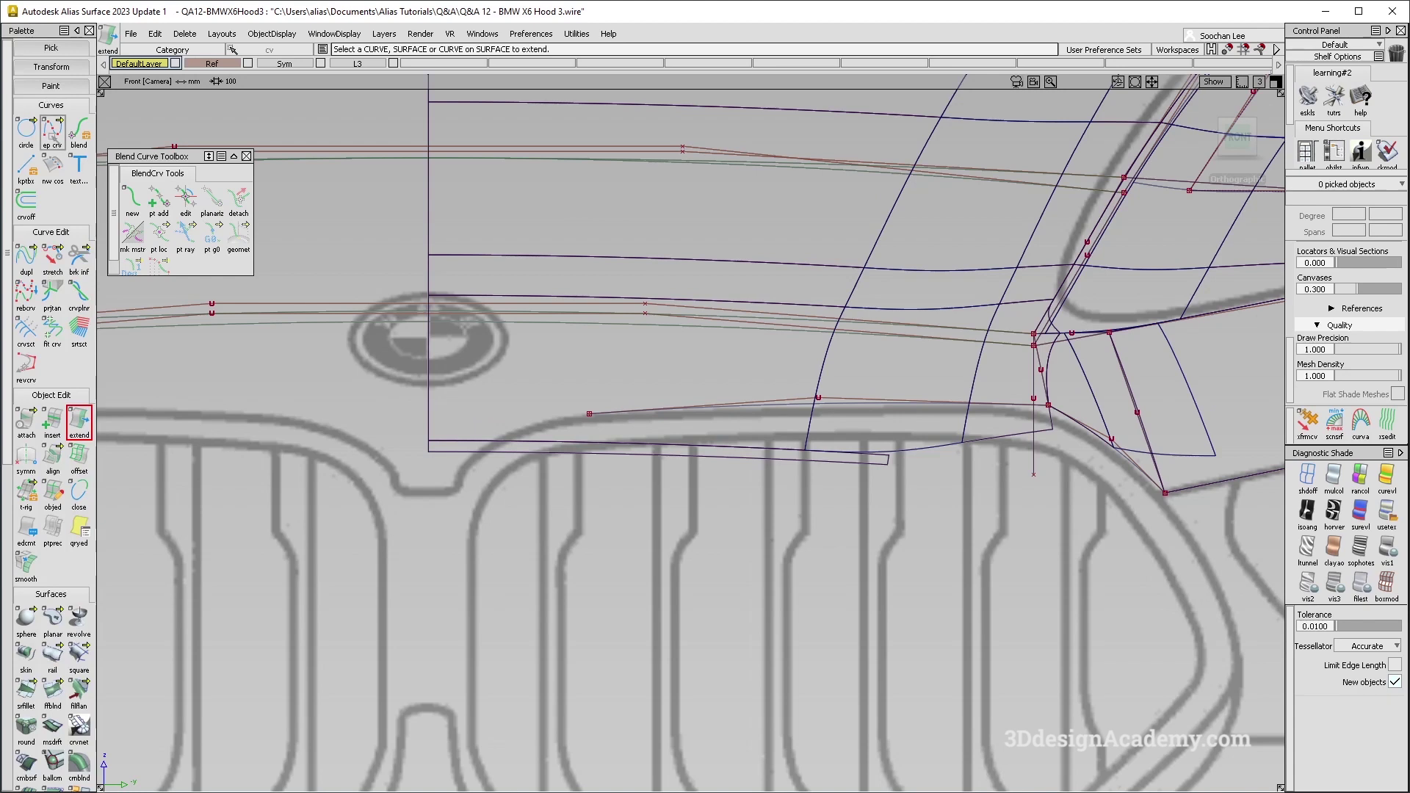
pyautogui.click(52, 130)
pyautogui.click(589, 414)
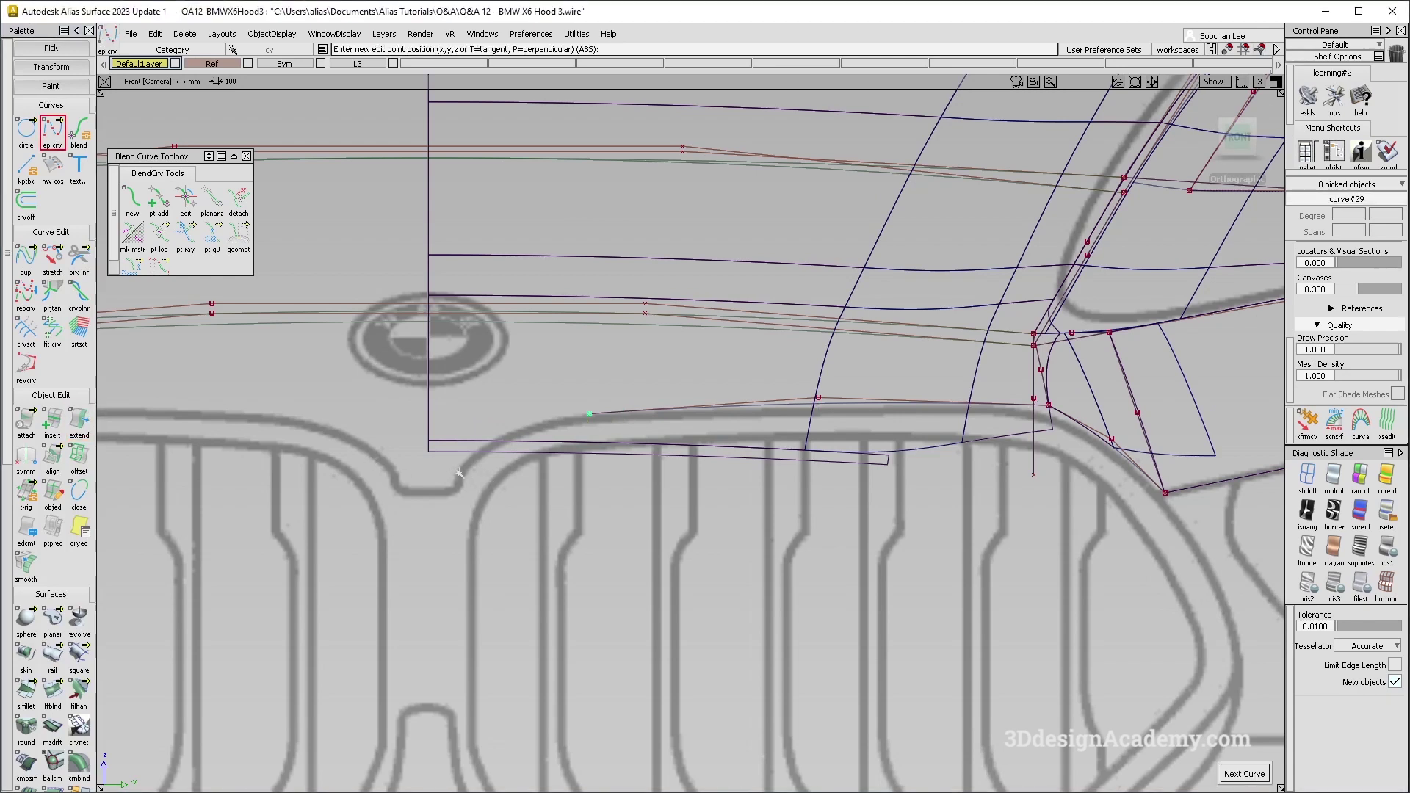
pyautogui.doubleClick(52, 455)
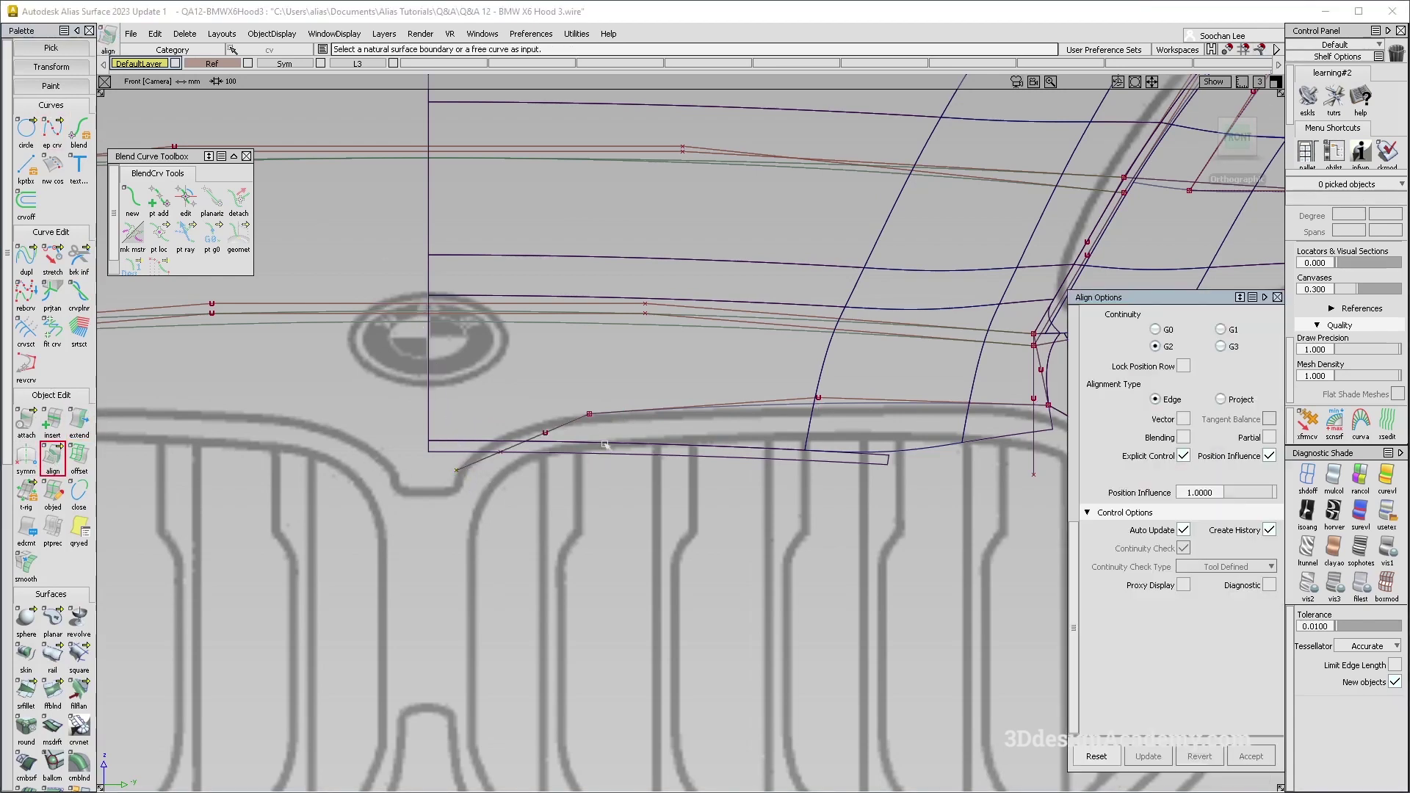
pyautogui.click(589, 416)
pyautogui.click(641, 415)
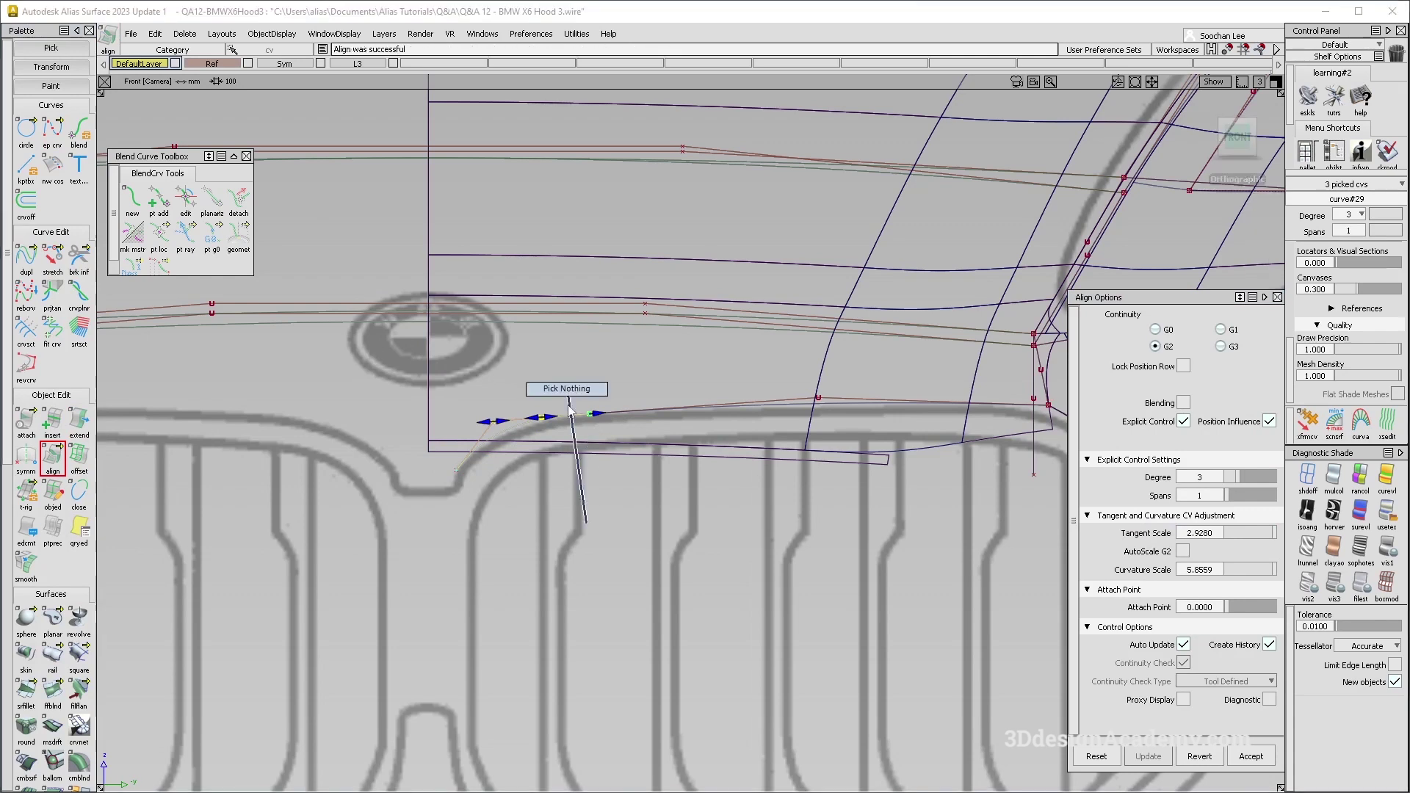
# - Shorten the grille-outline curve's inner end by about 4.5 mm and turn on AutoScale G2 for the aligned corner curve
pyautogui.click(79, 421)
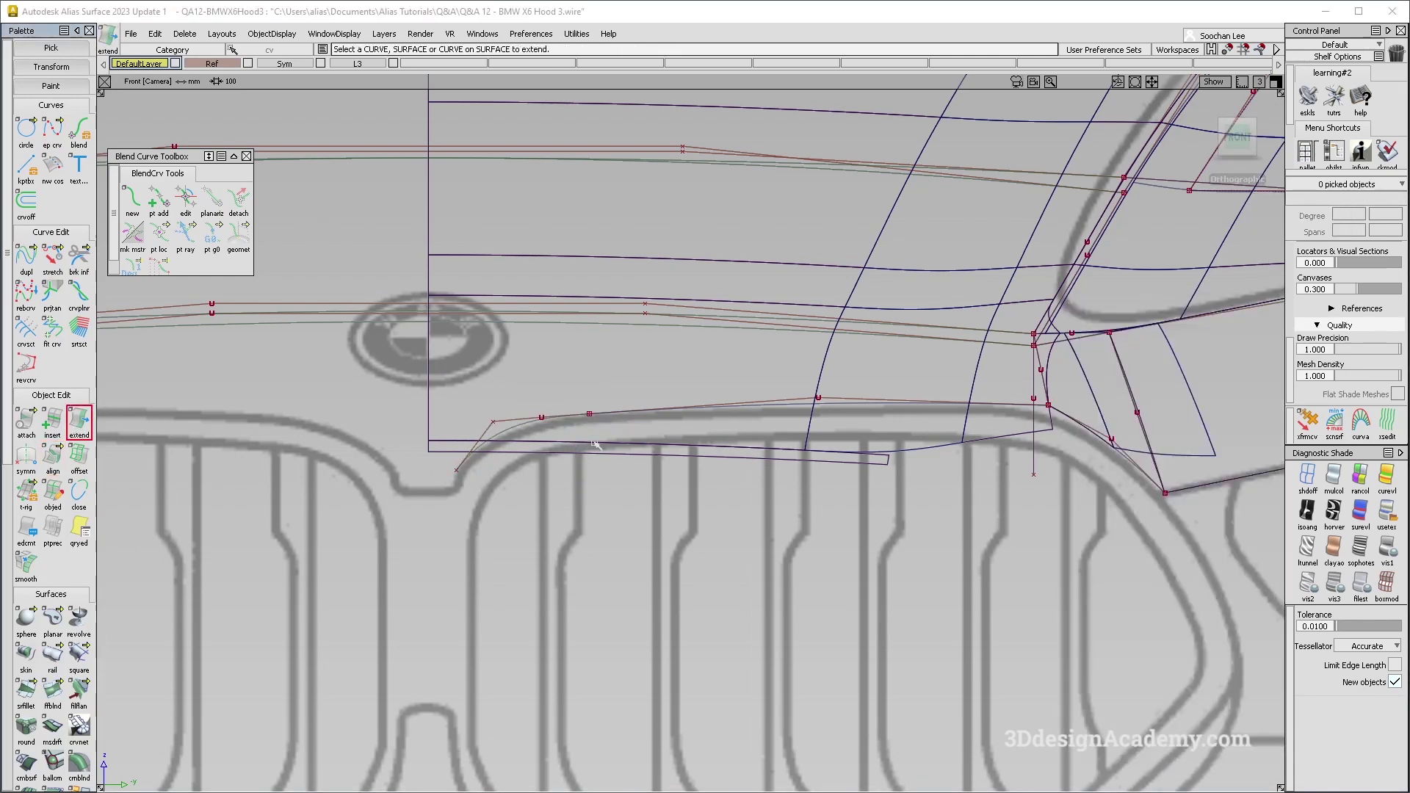
pyautogui.click(631, 414)
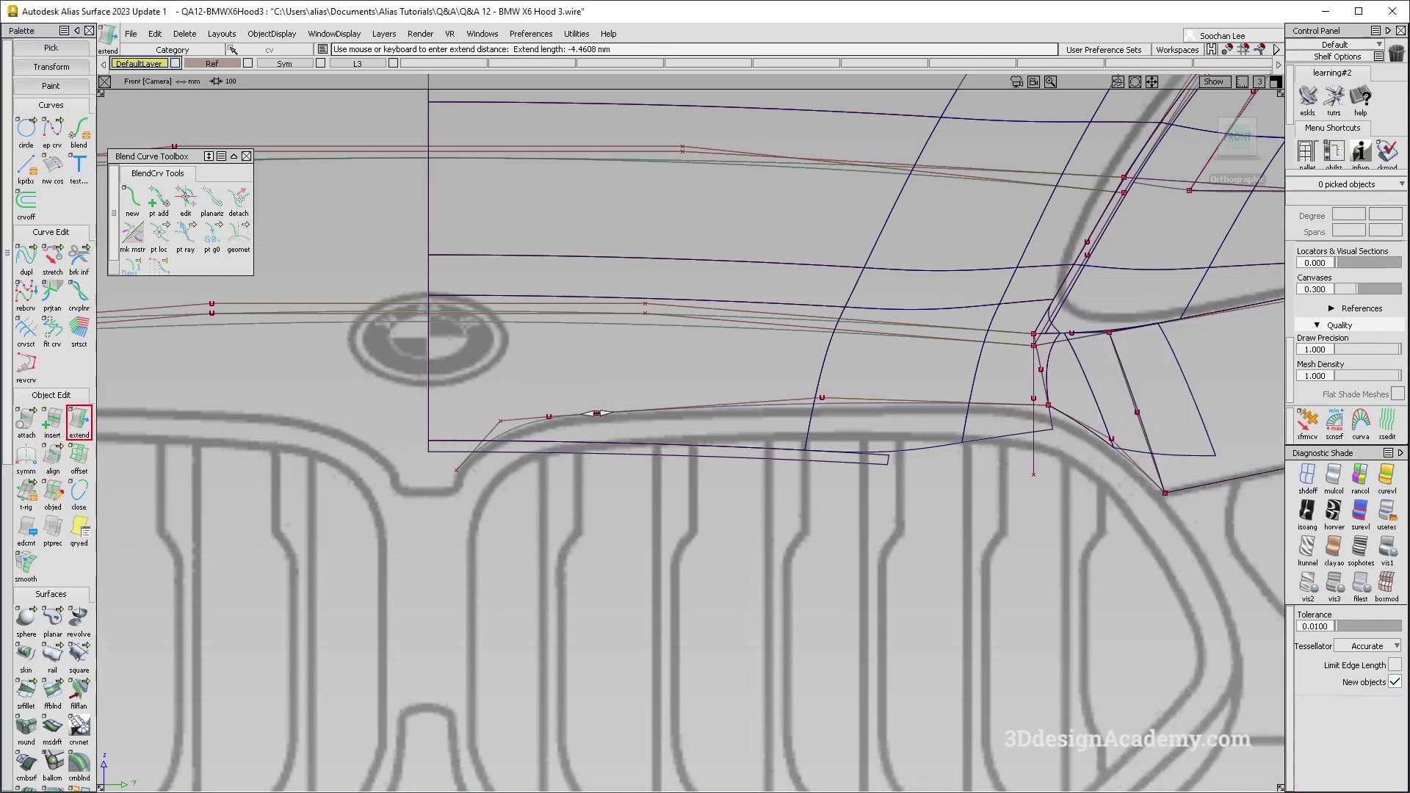
pyautogui.doubleClick(53, 456)
pyautogui.click(548, 417)
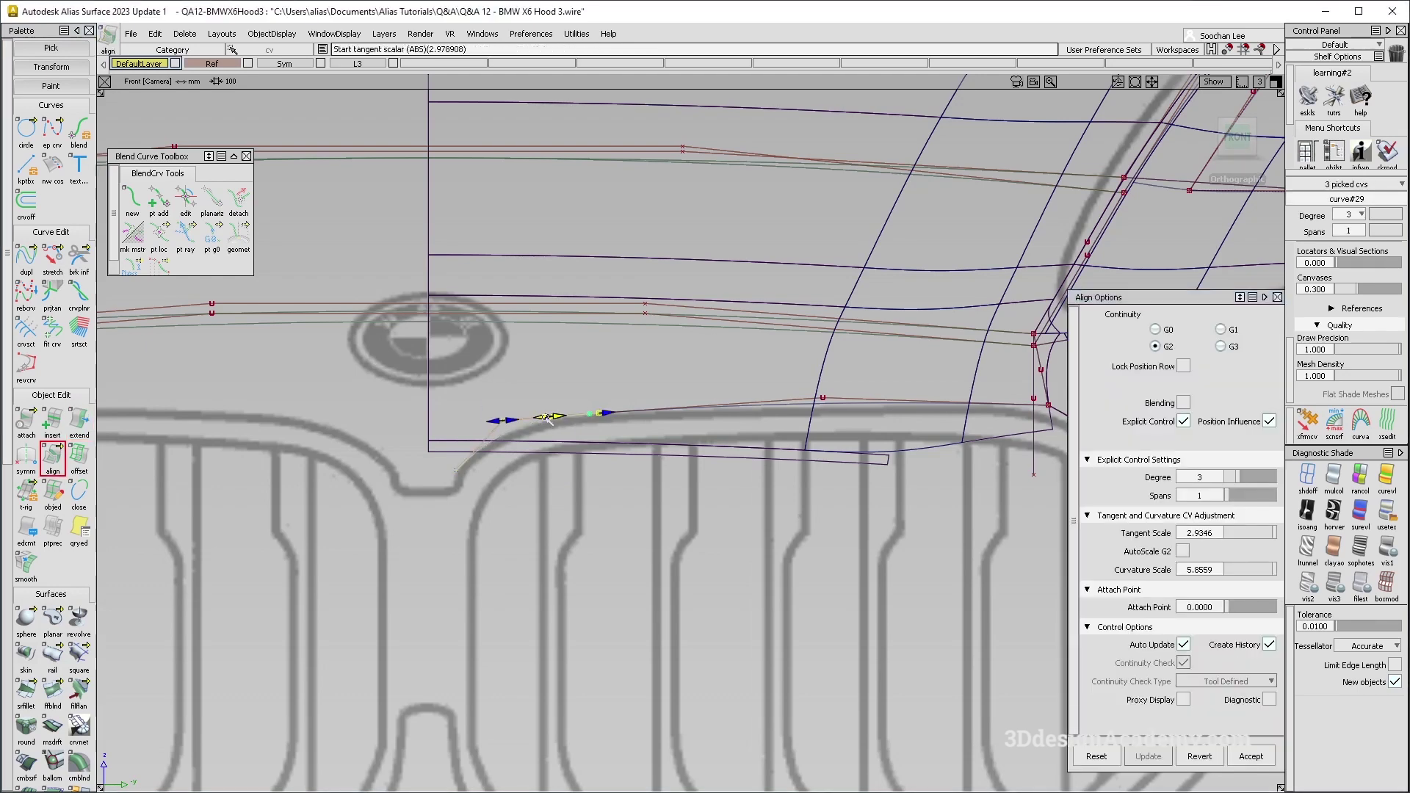
pyautogui.click(1183, 551)
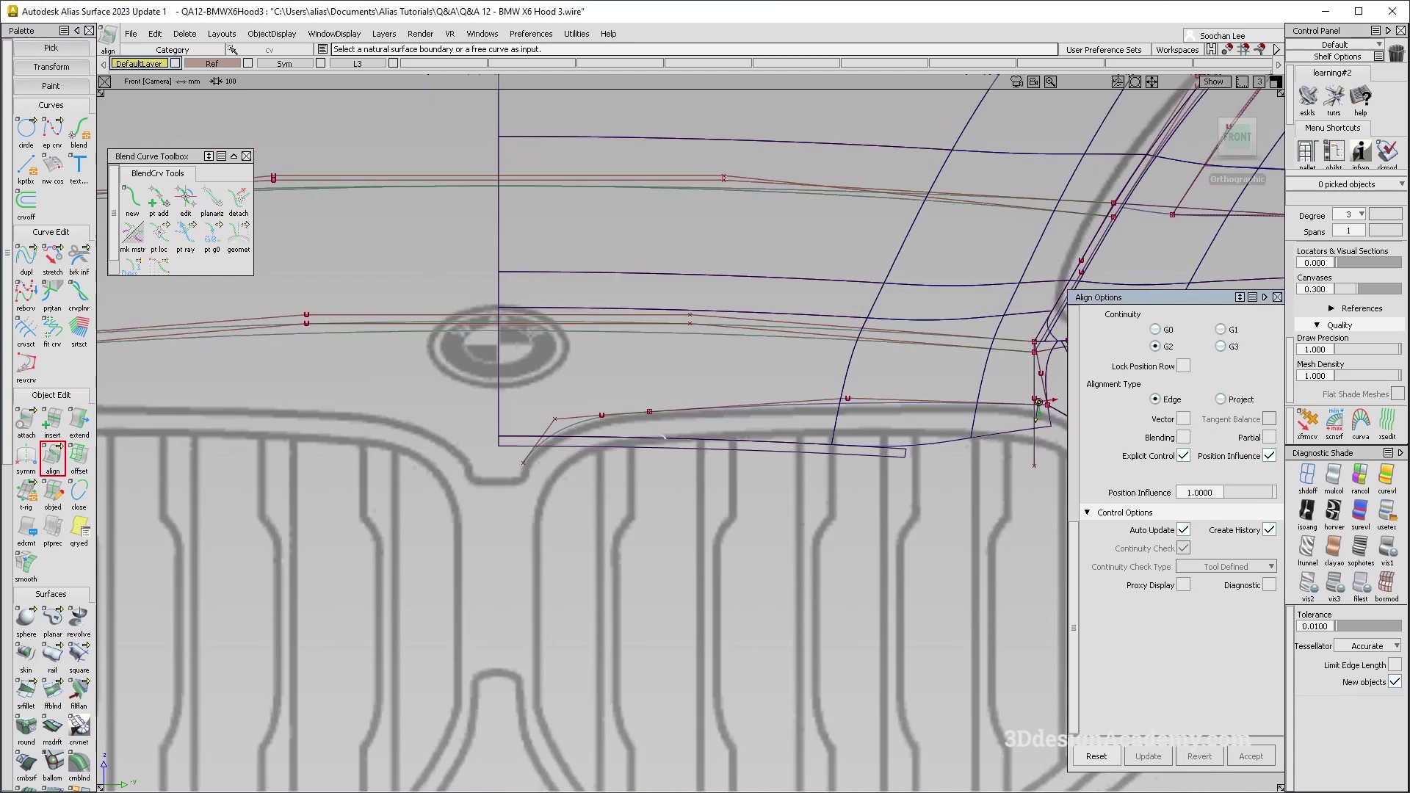
# - Project the grille-outline curve and its corner curve onto the front hood surfaces as curves on surface, using the view vector
pyautogui.keyDown('alt'); pyautogui.keyDown('shift'); pyautogui.moveTo(700, 418); pyautogui.dragTo(612, 420, button='middle'); pyautogui.keyUp('shift'); pyautogui.keyUp('alt')
pyautogui.keyDown('ctrl'); pyautogui.keyDown('shift'); pyautogui.moveTo(759, 418); pyautogui.dragTo(553, 514); pyautogui.keyUp('shift'); pyautogui.keyUp('ctrl')
pyautogui.moveTo(576, 433); pyautogui.dragTo(816, 510)
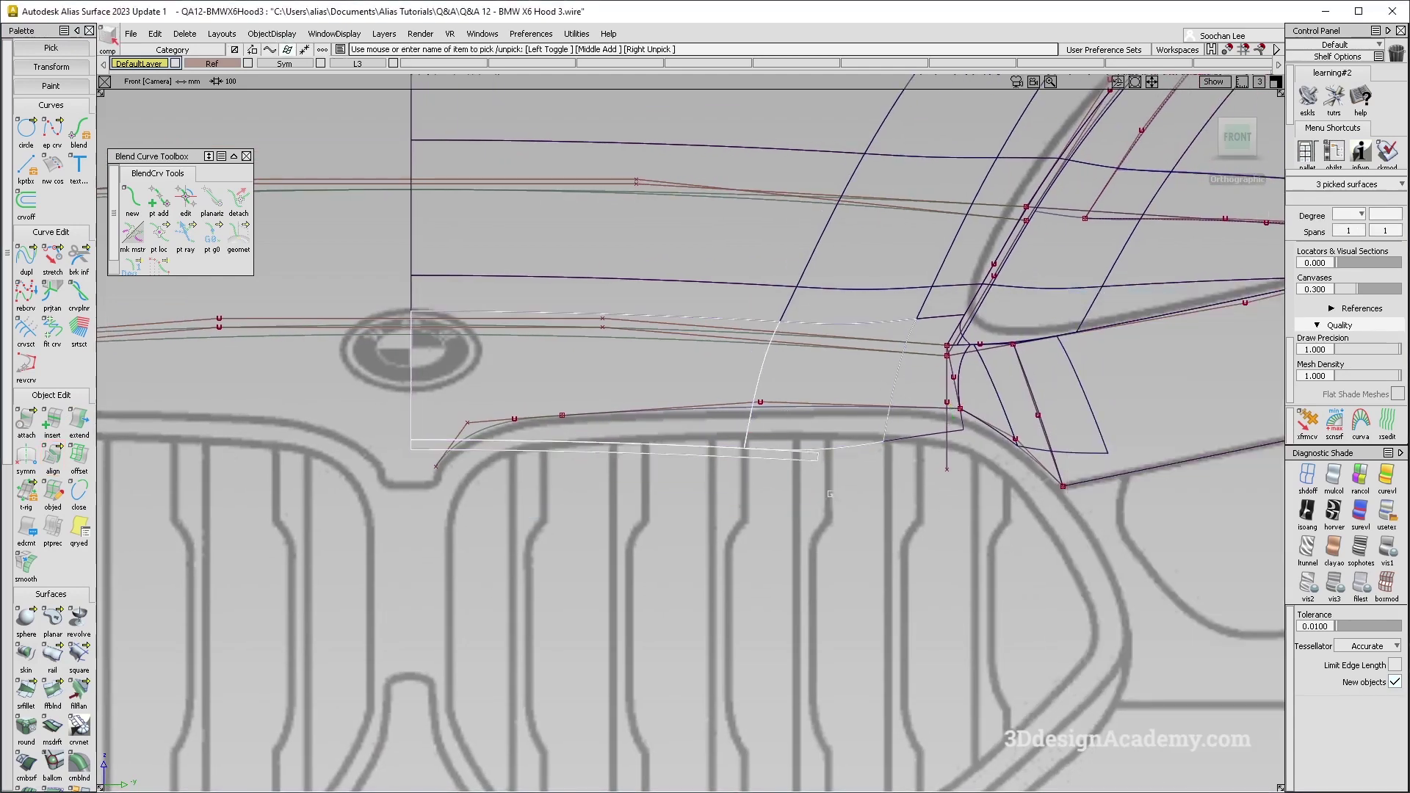
pyautogui.scroll(-7, 47, 626)
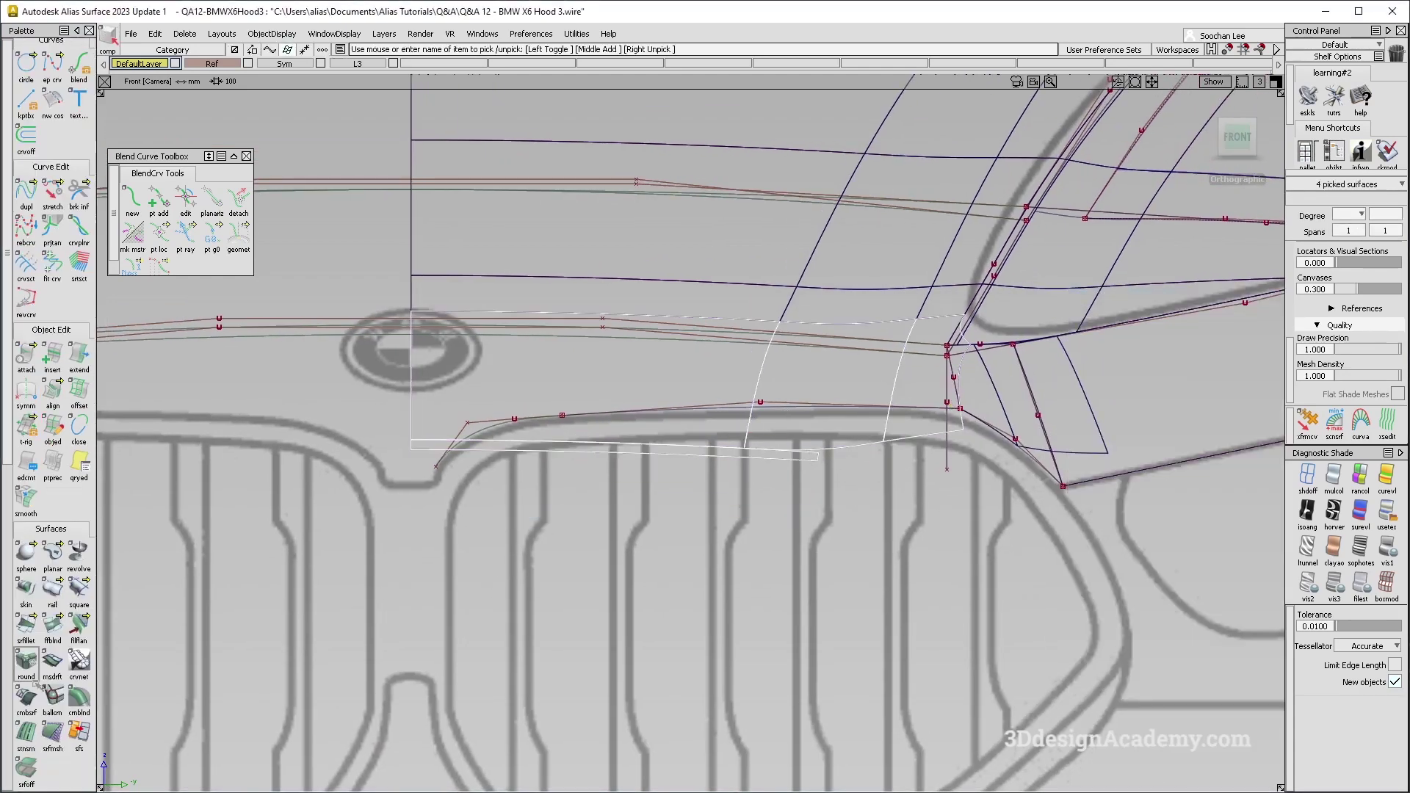
pyautogui.click(26, 723)
pyautogui.moveTo(630, 387); pyautogui.dragTo(635, 419)
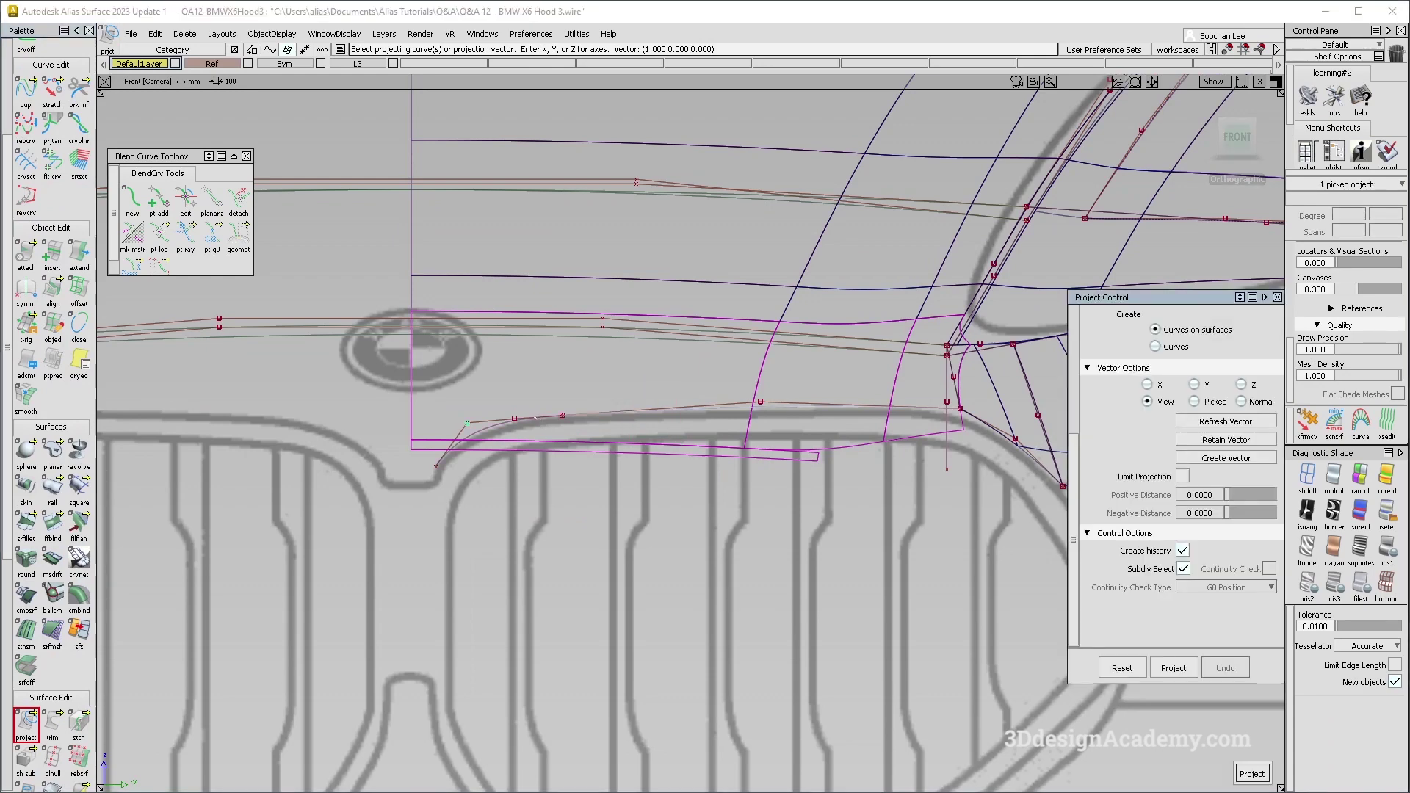
pyautogui.press('space')
# - Trim the front hood surfaces along the projected grille outline, keeping the regions above it
pyautogui.keyDown('alt'); pyautogui.keyDown('shift'); pyautogui.moveTo(603, 367); pyautogui.dragTo(517, 365, button='middle'); pyautogui.keyUp('shift'); pyautogui.keyUp('alt')
pyautogui.keyDown('ctrl'); pyautogui.keyDown('shift'); pyautogui.moveTo(517, 365); pyautogui.dragTo(591, 593); pyautogui.keyUp('shift'); pyautogui.keyUp('ctrl')
pyautogui.click(52, 723)
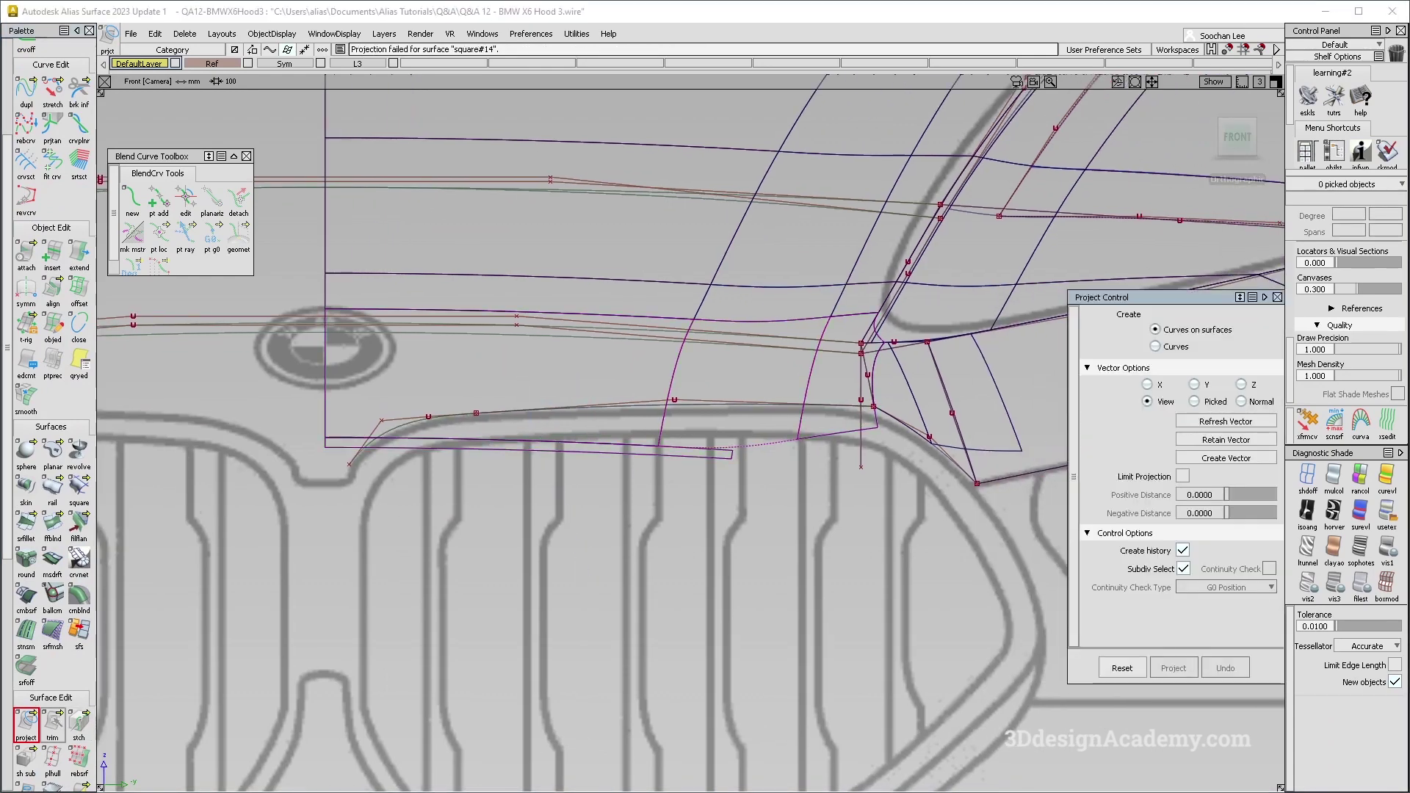
pyautogui.click(813, 378)
pyautogui.press('space')
pyautogui.click(813, 377)
pyautogui.press('space')
pyautogui.keyDown('ctrl'); pyautogui.keyDown('shift'); pyautogui.moveTo(823, 382); pyautogui.dragTo(845, 573); pyautogui.keyUp('shift'); pyautogui.keyUp('ctrl')
# - Shade the model and examine the trimmed front edge of the hood in perspective
pyautogui.click(1334, 477)
pyautogui.moveTo(665, 378)
pyautogui.keyDown('alt'); pyautogui.keyDown('shift'); pyautogui.mouseDown()
pyautogui.moveTo(693, 454)
pyautogui.moveTo(788, 526)
pyautogui.mouseUp(); pyautogui.keyUp('shift'); pyautogui.keyUp('alt')
pyautogui.keyDown('ctrl'); pyautogui.keyDown('shift'); pyautogui.moveTo(787, 526); pyautogui.dragTo(697, 396, button='right'); pyautogui.keyUp('shift'); pyautogui.keyUp('ctrl')
pyautogui.keyDown('alt'); pyautogui.keyDown('shift'); pyautogui.moveTo(698, 395); pyautogui.dragTo(739, 463); pyautogui.keyUp('shift'); pyautogui.keyUp('alt')
pyautogui.keyDown('alt'); pyautogui.keyDown('shift'); pyautogui.moveTo(889, 355); pyautogui.dragTo(670, 293); pyautogui.keyUp('shift'); pyautogui.keyUp('alt')
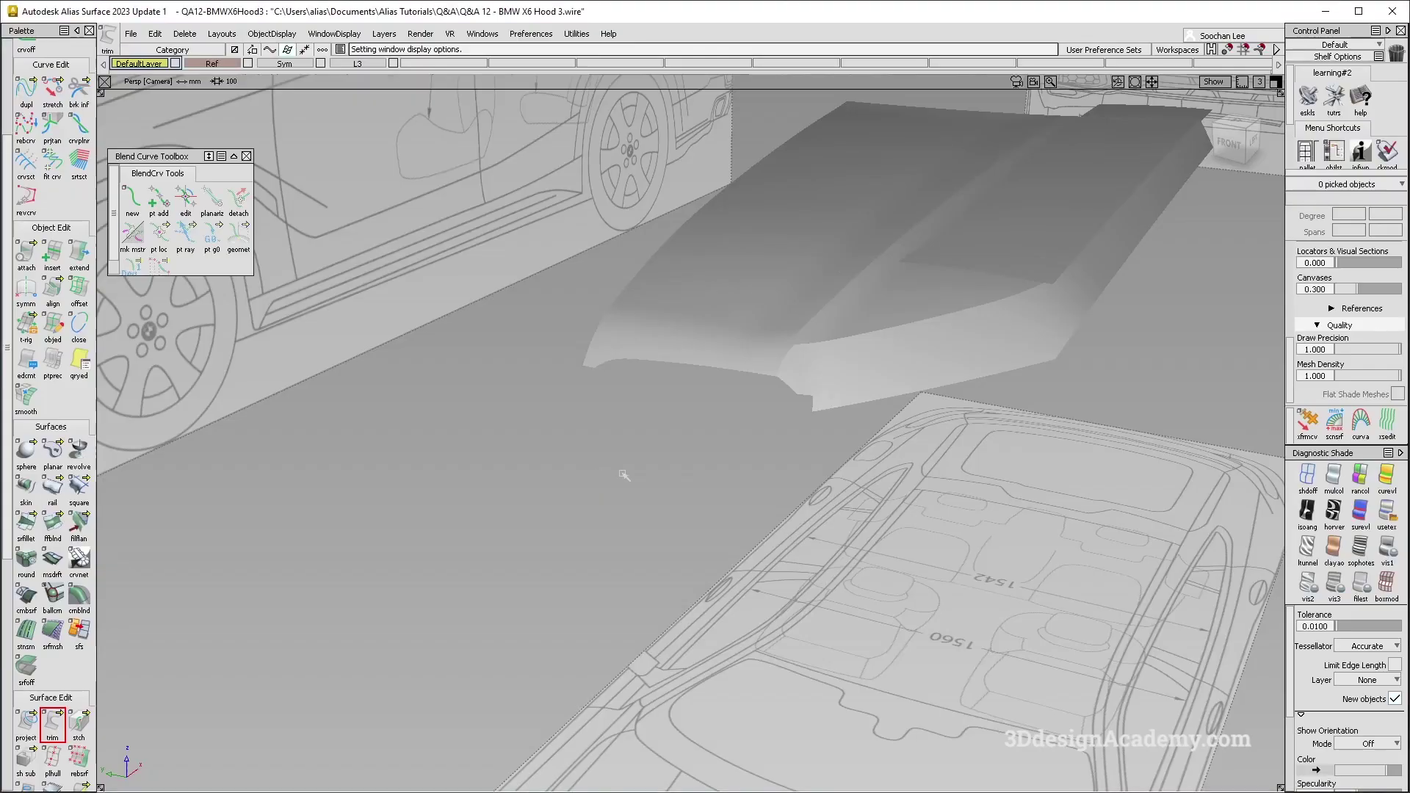
# - Compare the trimmed front of the hood with the BMW X6 reference photos and examine the grille corner surfaces closely
pyautogui.keyDown('alt'); pyautogui.keyDown('shift'); pyautogui.moveTo(620, 387); pyautogui.dragTo(708, 409); pyautogui.keyUp('shift'); pyautogui.keyUp('alt')
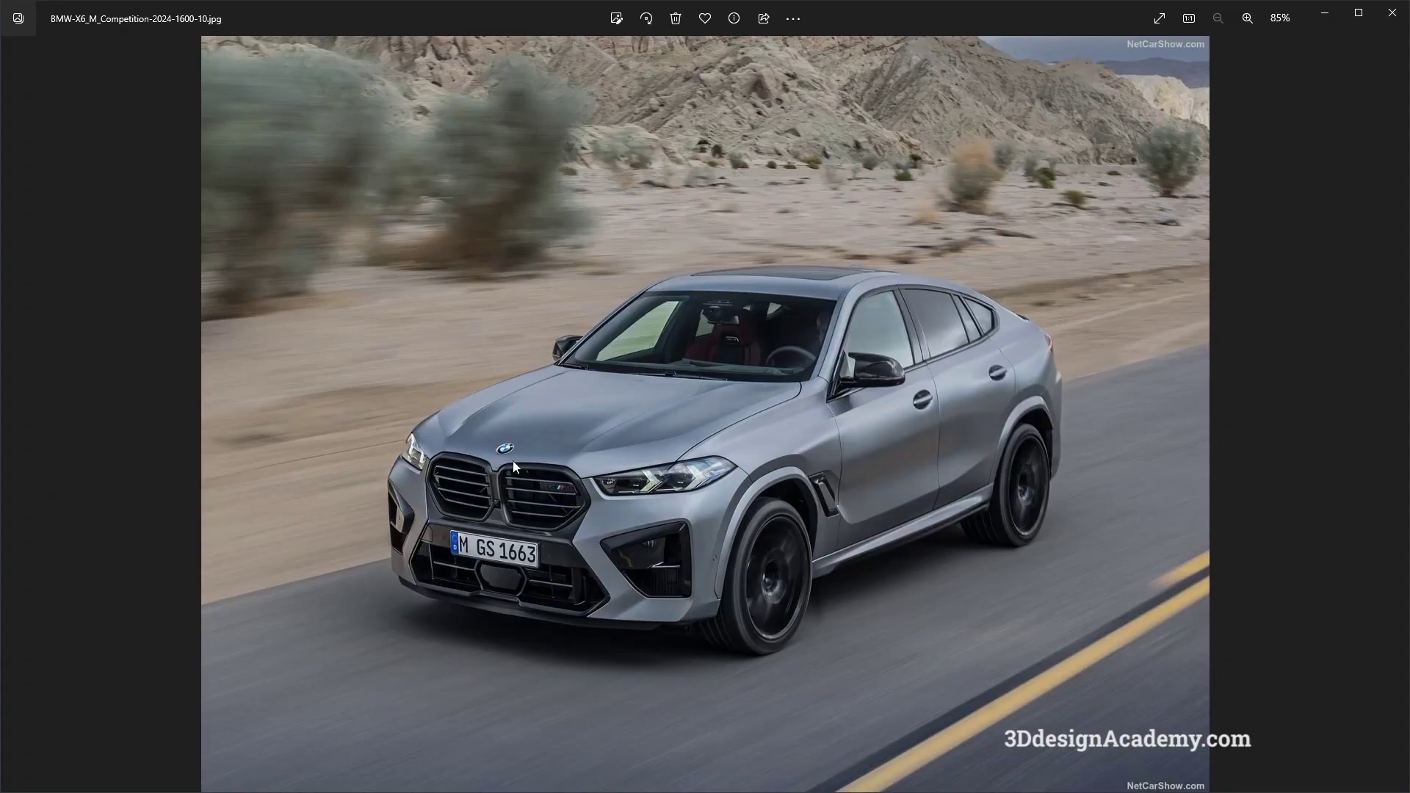
pyautogui.press('Left')
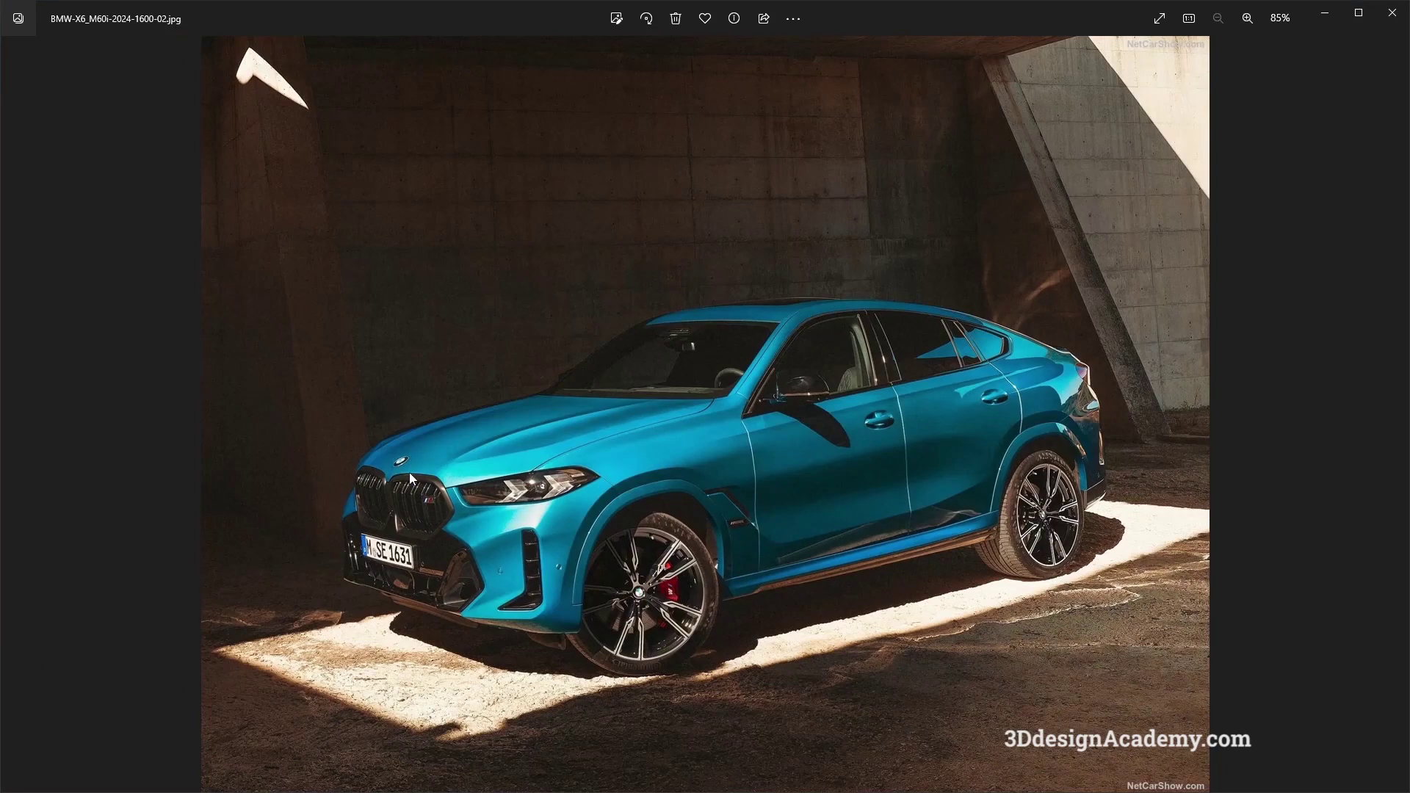
pyautogui.press('Left')
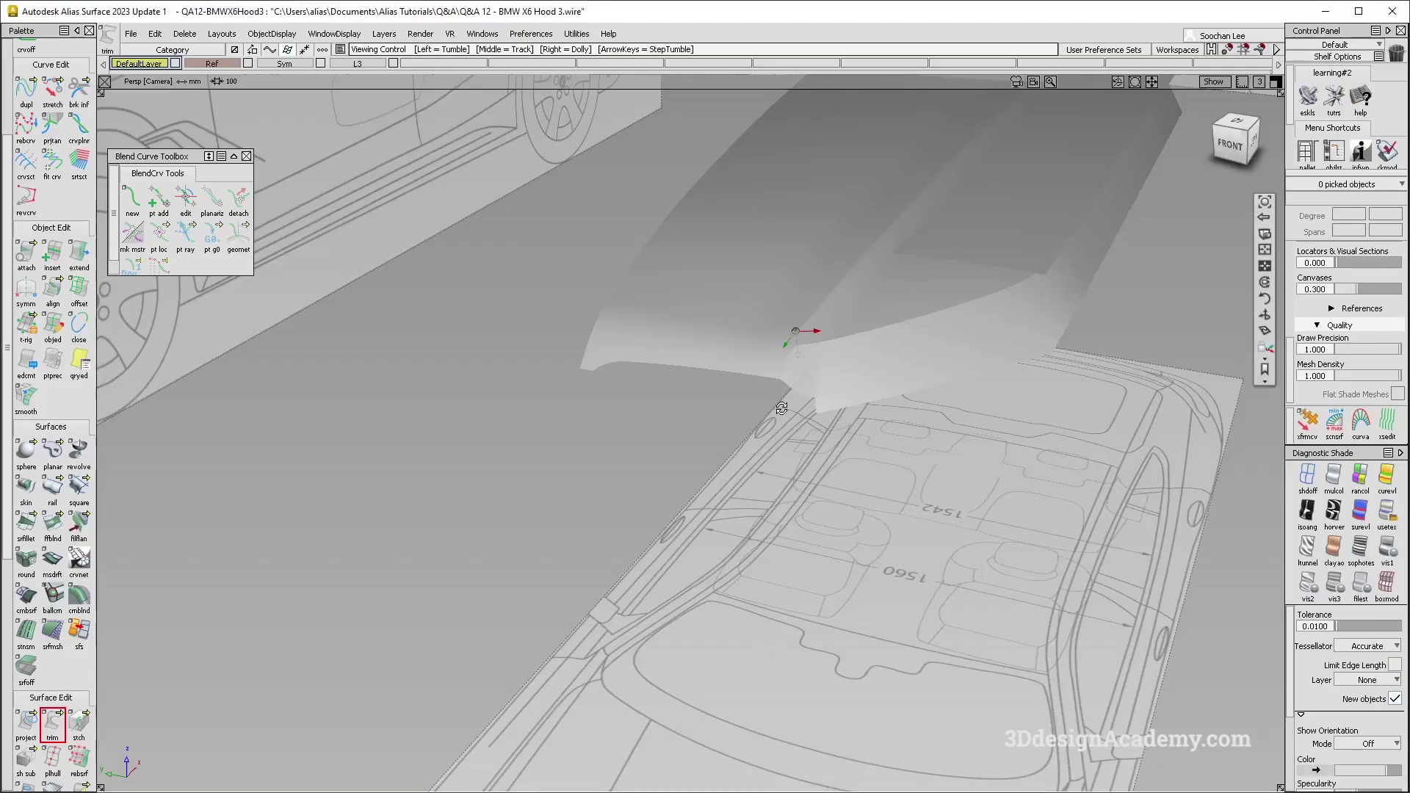
pyautogui.keyDown('alt'); pyautogui.keyDown('shift'); pyautogui.moveTo(894, 335); pyautogui.dragTo(842, 416); pyautogui.keyUp('shift'); pyautogui.keyUp('alt')
pyautogui.hotkey('alt', 'm')
pyautogui.keyDown('alt'); pyautogui.keyDown('shift'); pyautogui.moveTo(842, 415); pyautogui.dragTo(835, 365, button='right'); pyautogui.keyUp('shift'); pyautogui.keyUp('alt')
pyautogui.keyDown('alt'); pyautogui.keyDown('shift'); pyautogui.moveTo(834, 365); pyautogui.dragTo(765, 428); pyautogui.keyUp('shift'); pyautogui.keyUp('alt')
pyautogui.keyDown('alt'); pyautogui.keyDown('shift'); pyautogui.moveTo(765, 429); pyautogui.dragTo(768, 415, button='right'); pyautogui.keyUp('shift'); pyautogui.keyUp('alt')
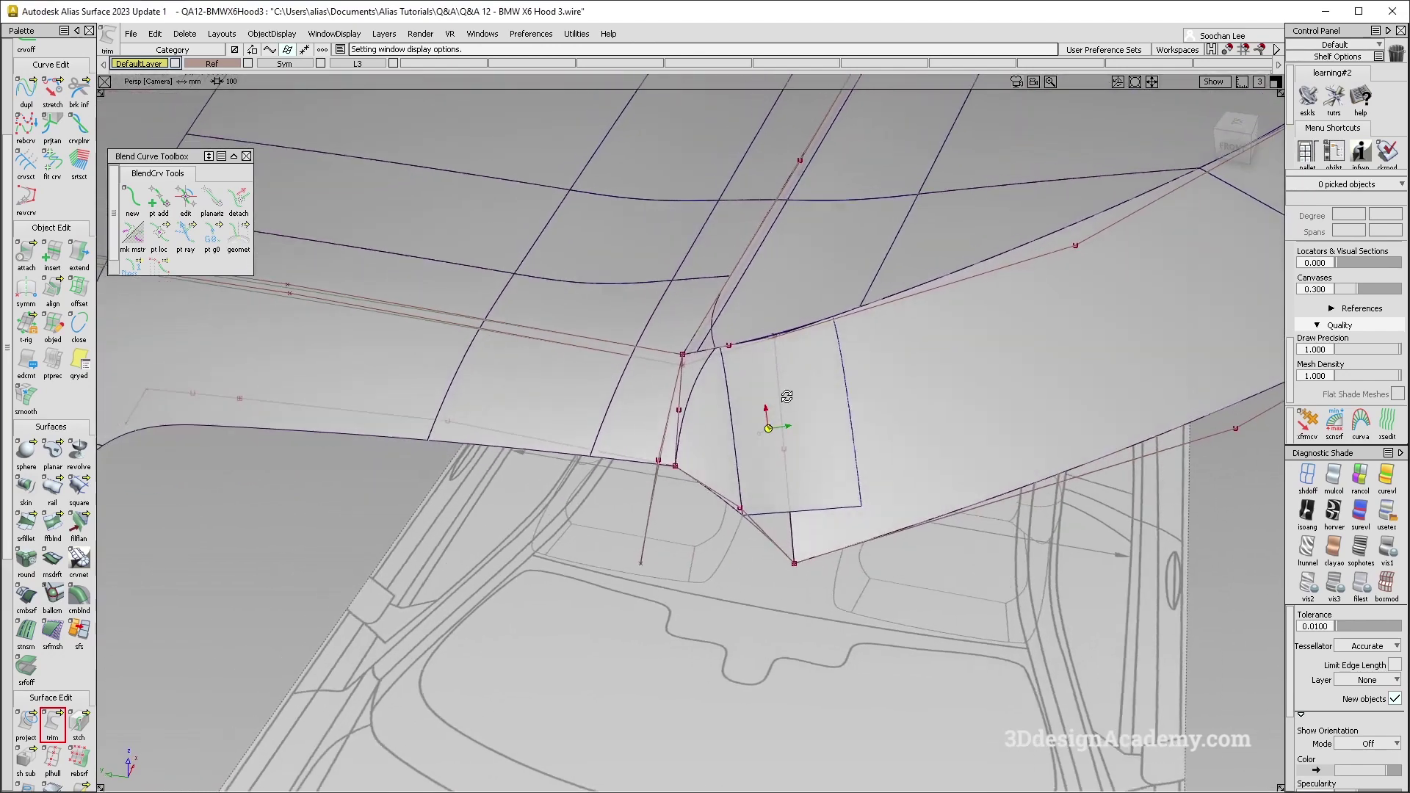
pyautogui.keyDown('alt'); pyautogui.keyDown('shift'); pyautogui.moveTo(768, 415); pyautogui.dragTo(709, 339); pyautogui.keyUp('shift'); pyautogui.keyUp('alt')
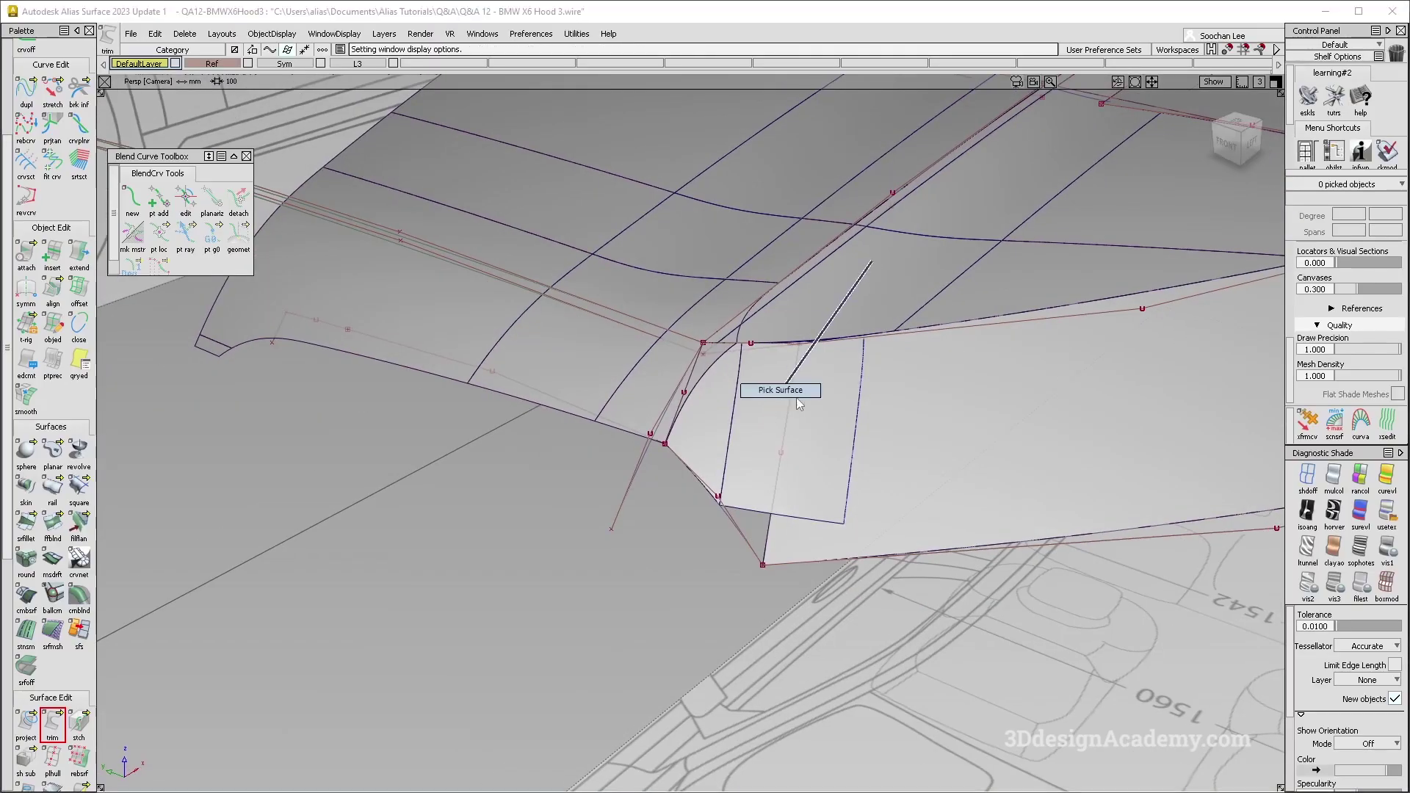
# - Remove the fillet surface at the grille corner and untrim the adjoining corner and front surfaces
pyautogui.click(829, 426)
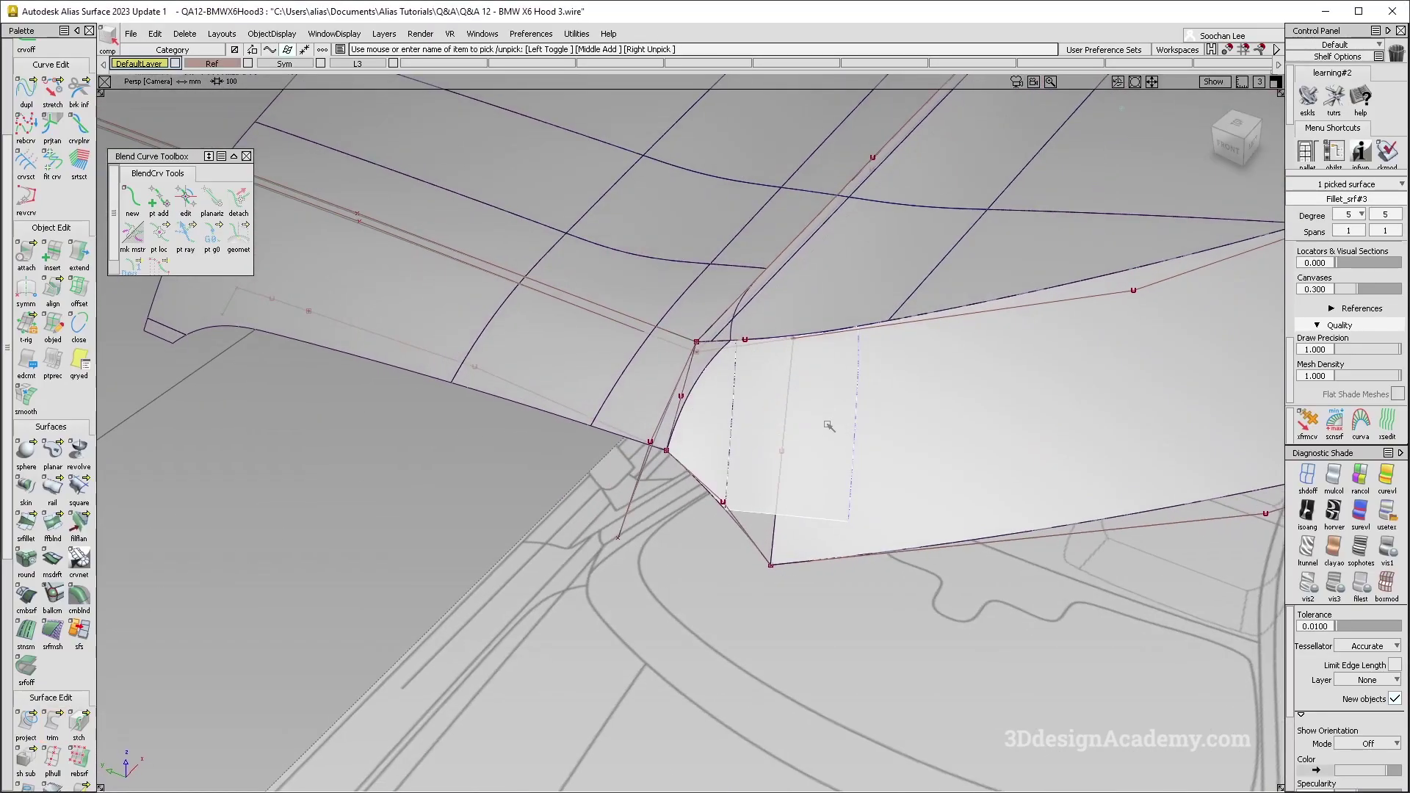
pyautogui.hotkey('ctrl', 'z')
pyautogui.click(52, 723)
pyautogui.click(825, 409)
# - Delete the leftover curves on surface from the untrimmed corner and front surfaces
pyautogui.keyDown('ctrl'); pyautogui.keyDown('shift'); pyautogui.moveTo(856, 562); pyautogui.dragTo(772, 454); pyautogui.keyUp('shift'); pyautogui.keyUp('ctrl')
pyautogui.moveTo(701, 362); pyautogui.dragTo(977, 446)
pyautogui.press('Delete')
pyautogui.press('Return')
pyautogui.keyDown('alt'); pyautogui.keyDown('shift'); pyautogui.moveTo(790, 402); pyautogui.dragTo(734, 389, button='right'); pyautogui.keyUp('shift'); pyautogui.keyUp('alt')
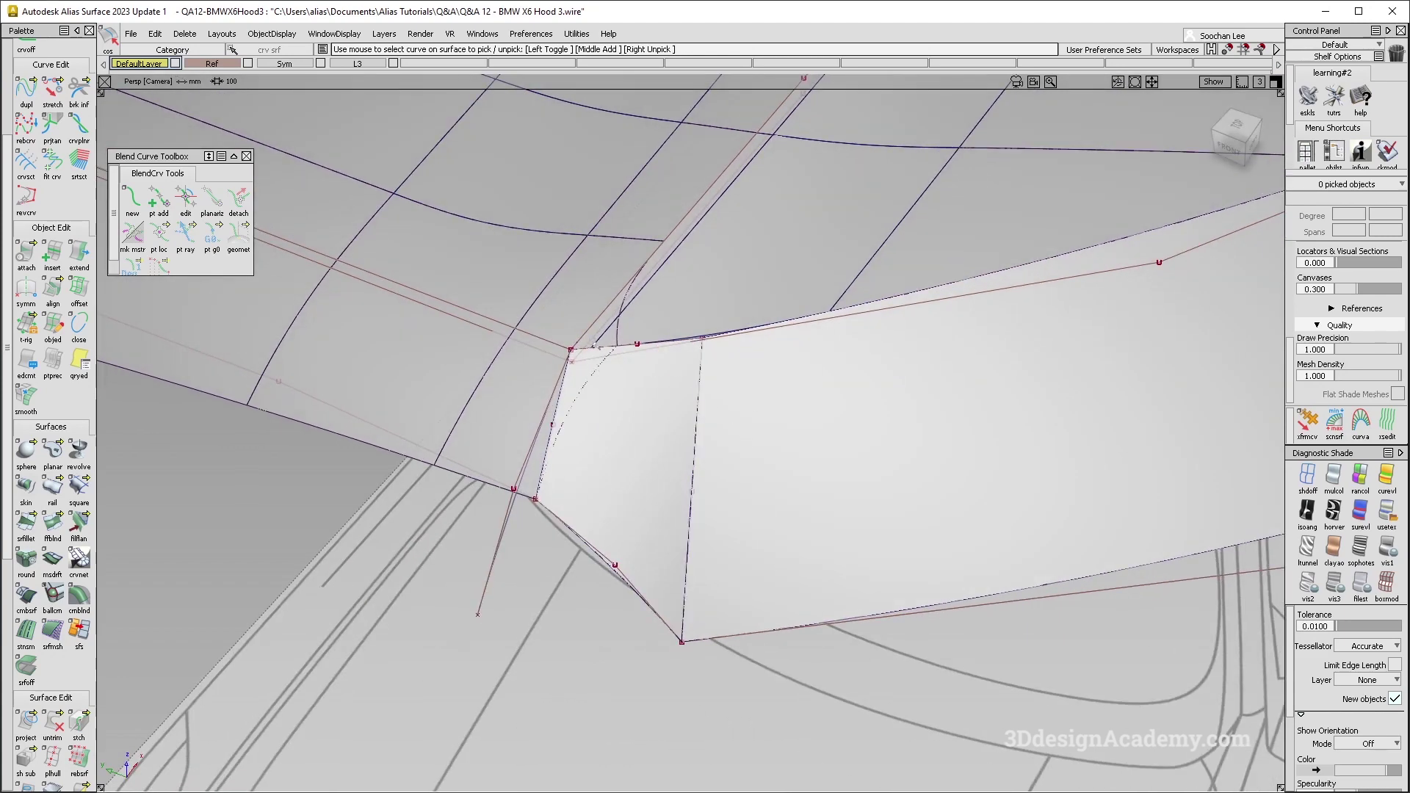
pyautogui.keyDown('alt'); pyautogui.keyDown('shift'); pyautogui.moveTo(649, 666); pyautogui.dragTo(794, 514); pyautogui.keyUp('shift'); pyautogui.keyUp('alt')
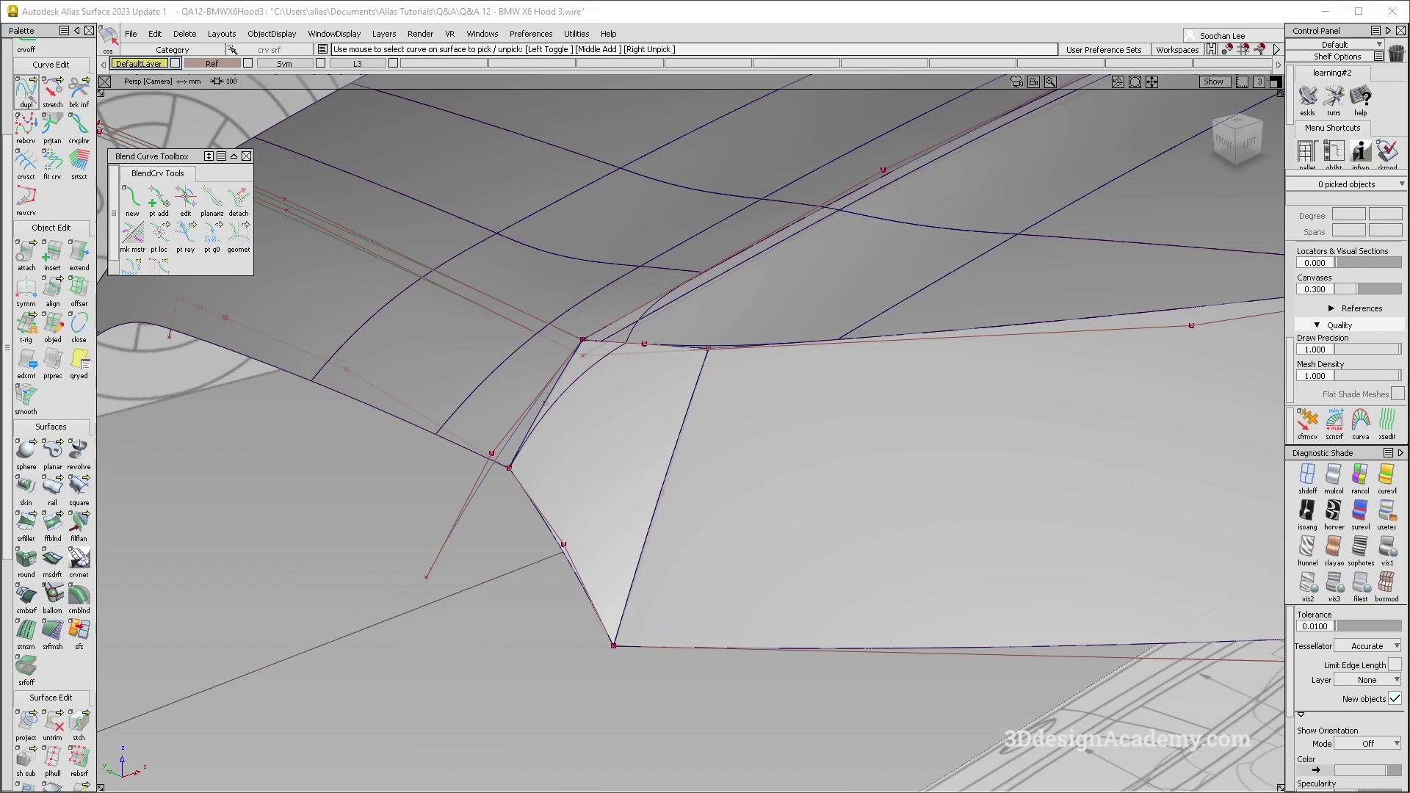
# - Duplicate the edge shared by the corner and front surfaces as two curves, placing the first on the corner side
pyautogui.click(30, 96)
pyautogui.click(662, 493)
pyautogui.keyDown('alt'); pyautogui.keyDown('shift'); pyautogui.moveTo(702, 518); pyautogui.dragTo(735, 487); pyautogui.keyUp('shift'); pyautogui.keyUp('alt')
pyautogui.hotkey('ctrl', 'c')
pyautogui.hotkey('ctrl', 'v')
pyautogui.keyDown('alt'); pyautogui.keyDown('shift'); pyautogui.moveTo(757, 371); pyautogui.dragTo(725, 416); pyautogui.keyUp('shift'); pyautogui.keyUp('alt')
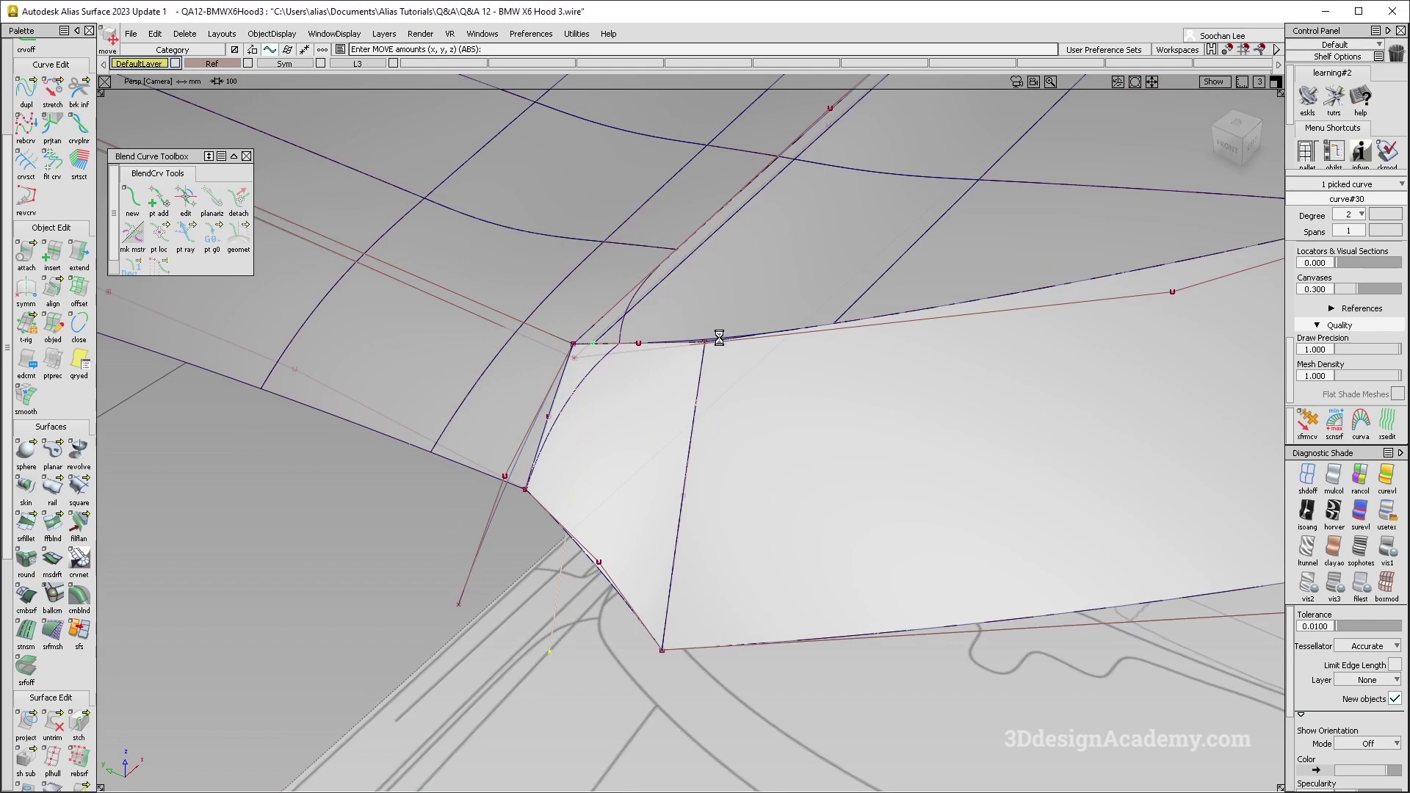
pyautogui.keyDown('alt'); pyautogui.keyDown('shift'); pyautogui.moveTo(755, 324); pyautogui.dragTo(705, 286, button='right'); pyautogui.keyUp('shift'); pyautogui.keyUp('alt')
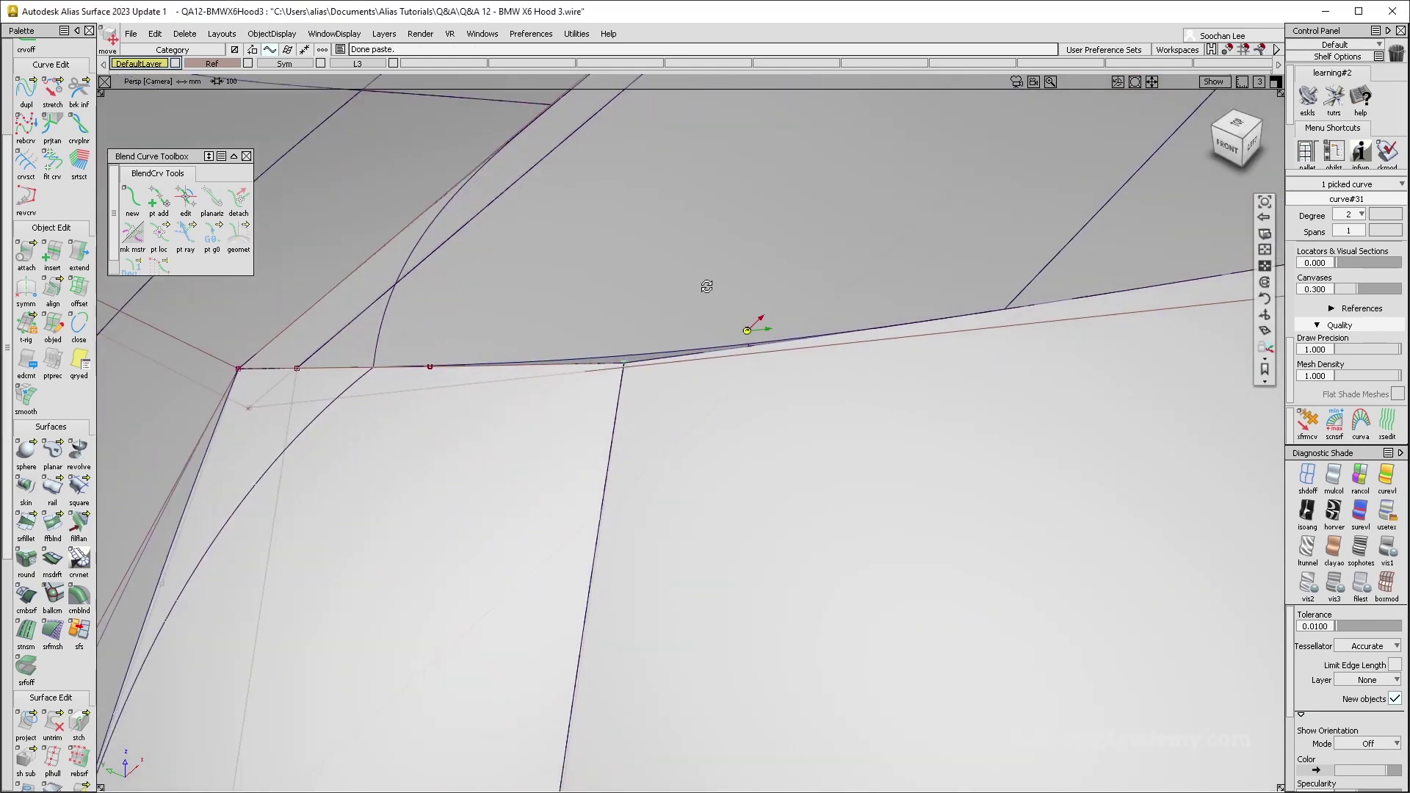
# - Move the second duplicated curve along the hood edge onto the front surface, using curve snap
pyautogui.keyDown('alt'); pyautogui.keyDown('shift'); pyautogui.moveTo(621, 364); pyautogui.dragTo(652, 329); pyautogui.keyUp('shift'); pyautogui.keyUp('alt')
pyautogui.keyDown('ctrl'); pyautogui.keyDown('shift'); pyautogui.moveTo(653, 328); pyautogui.dragTo(662, 436); pyautogui.keyUp('shift'); pyautogui.keyUp('ctrl')
pyautogui.keyDown('ctrl'); pyautogui.keyDown('alt'); pyautogui.click(657, 332); pyautogui.keyUp('alt'); pyautogui.keyUp('ctrl')
pyautogui.keyDown('alt'); pyautogui.keyDown('shift'); pyautogui.moveTo(657, 332); pyautogui.dragTo(705, 382, button='right'); pyautogui.keyUp('shift'); pyautogui.keyUp('alt')
pyautogui.keyDown('alt'); pyautogui.keyDown('shift'); pyautogui.moveTo(705, 382); pyautogui.dragTo(743, 470); pyautogui.keyUp('shift'); pyautogui.keyUp('alt')
pyautogui.press('F5')
pyautogui.keyDown('alt'); pyautogui.keyDown('shift'); pyautogui.moveTo(672, 548); pyautogui.dragTo(664, 251, button='middle'); pyautogui.keyUp('shift'); pyautogui.keyUp('alt')
pyautogui.keyDown('ctrl'); pyautogui.keyDown('shift'); pyautogui.moveTo(568, 454); pyautogui.dragTo(545, 345); pyautogui.keyUp('shift'); pyautogui.keyUp('ctrl')
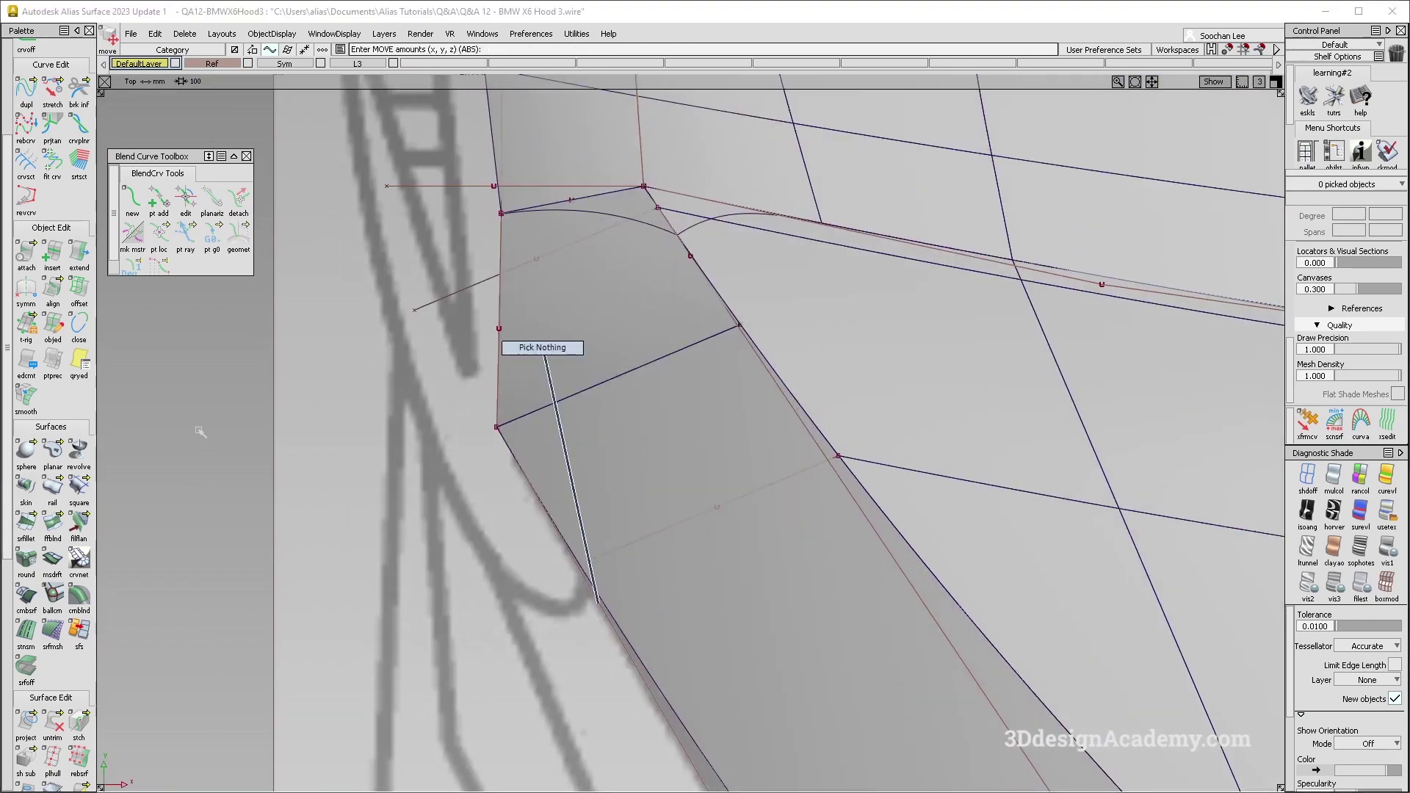
# - Project the two duplicated curves in the top view, one onto the corner surface and the other onto the front surface
pyautogui.click(27, 723)
pyautogui.click(614, 345)
pyautogui.press('space')
pyautogui.click(568, 247)
pyautogui.click(655, 448)
pyautogui.press('space')
pyautogui.click(742, 496)
pyautogui.keyDown('ctrl'); pyautogui.keyDown('shift'); pyautogui.moveTo(743, 680); pyautogui.dragTo(685, 490); pyautogui.keyUp('shift'); pyautogui.keyUp('ctrl')
pyautogui.press('F5')
# - Trim away the strip between the two projected curves on the corner and front surfaces, with Extend set to Selected
pyautogui.moveTo(56, 725); pyautogui.dragTo(78, 725)
pyautogui.keyDown('alt'); pyautogui.keyDown('shift'); pyautogui.moveTo(613, 376); pyautogui.dragTo(587, 381); pyautogui.keyUp('shift'); pyautogui.keyUp('alt')
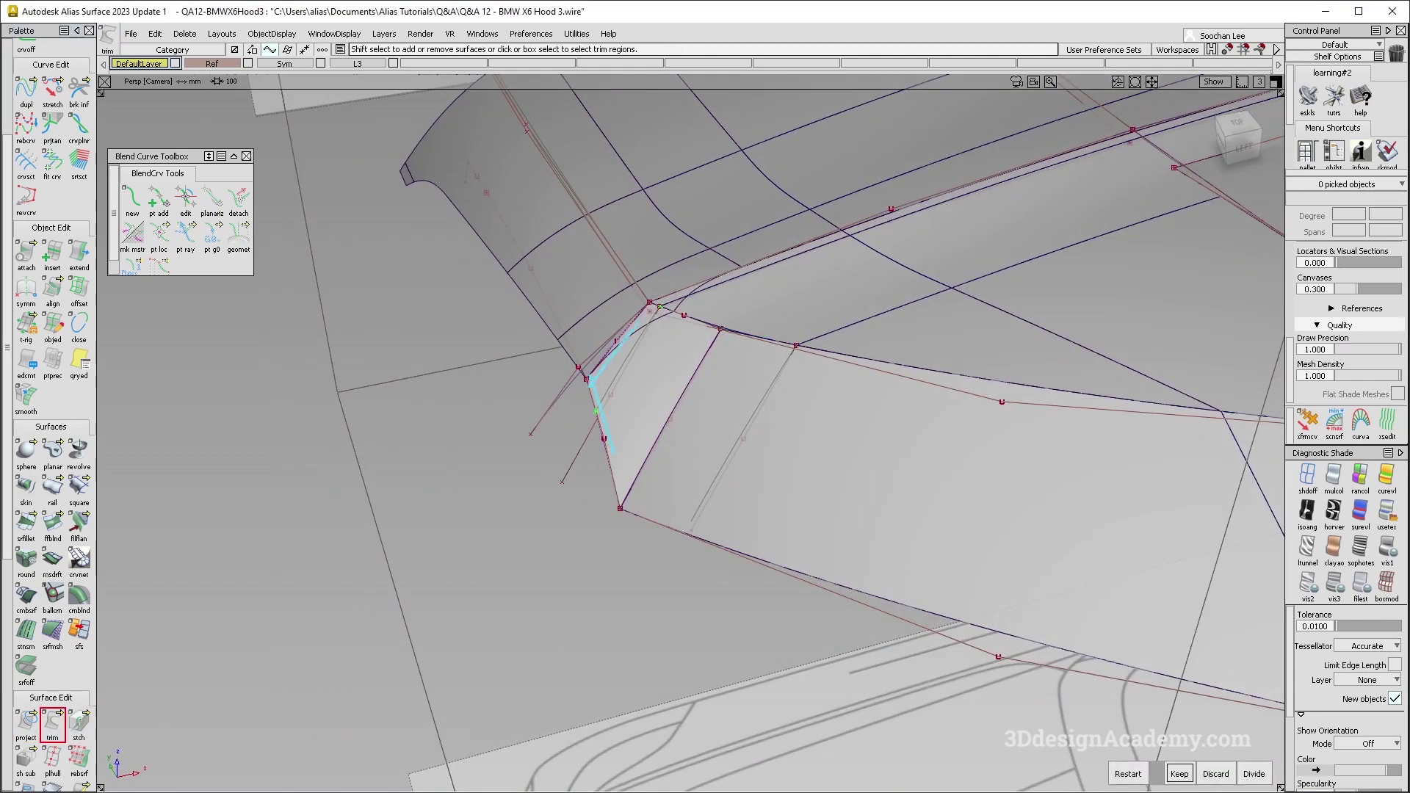
pyautogui.click(812, 470)
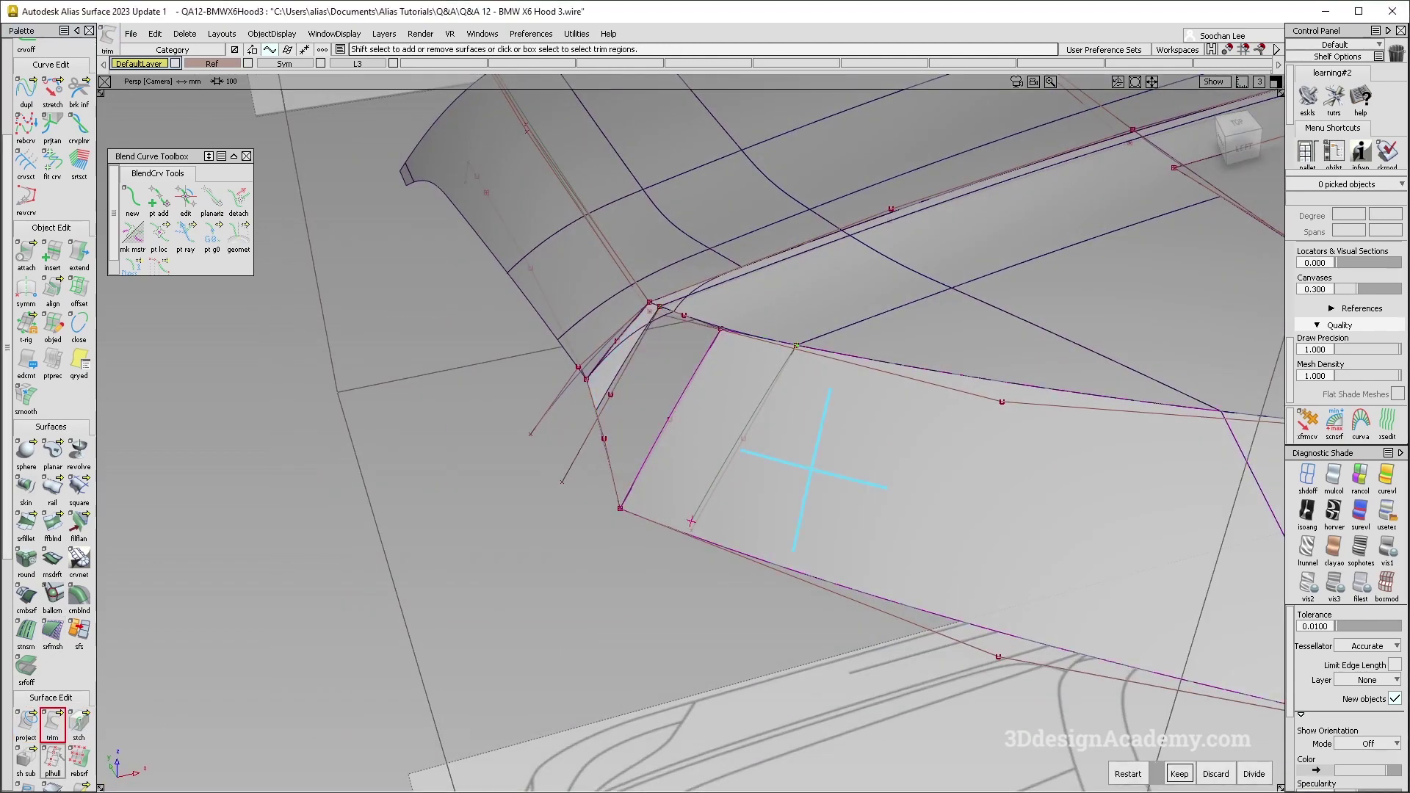
pyautogui.doubleClick(54, 724)
pyautogui.click(1183, 333)
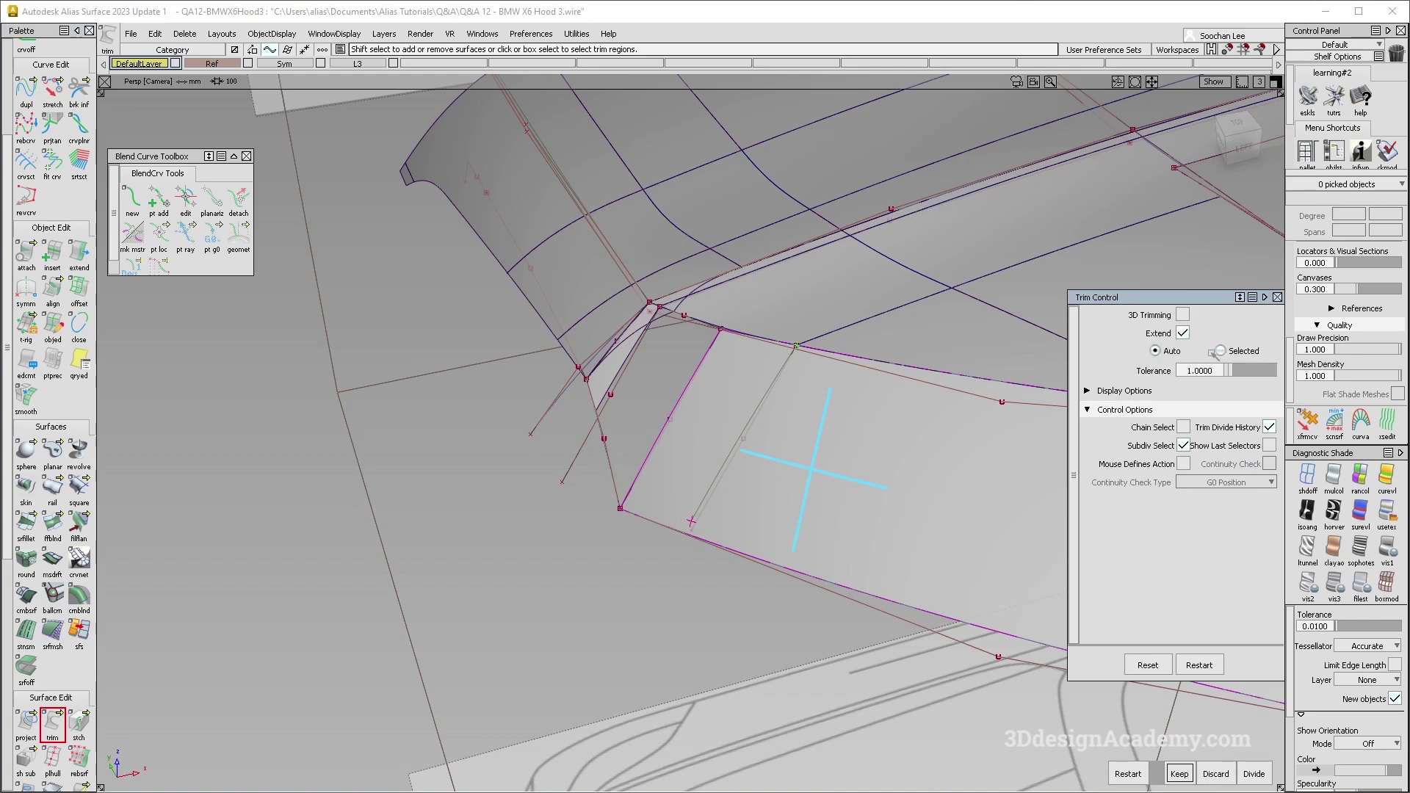
pyautogui.press('space')
pyautogui.press('space')
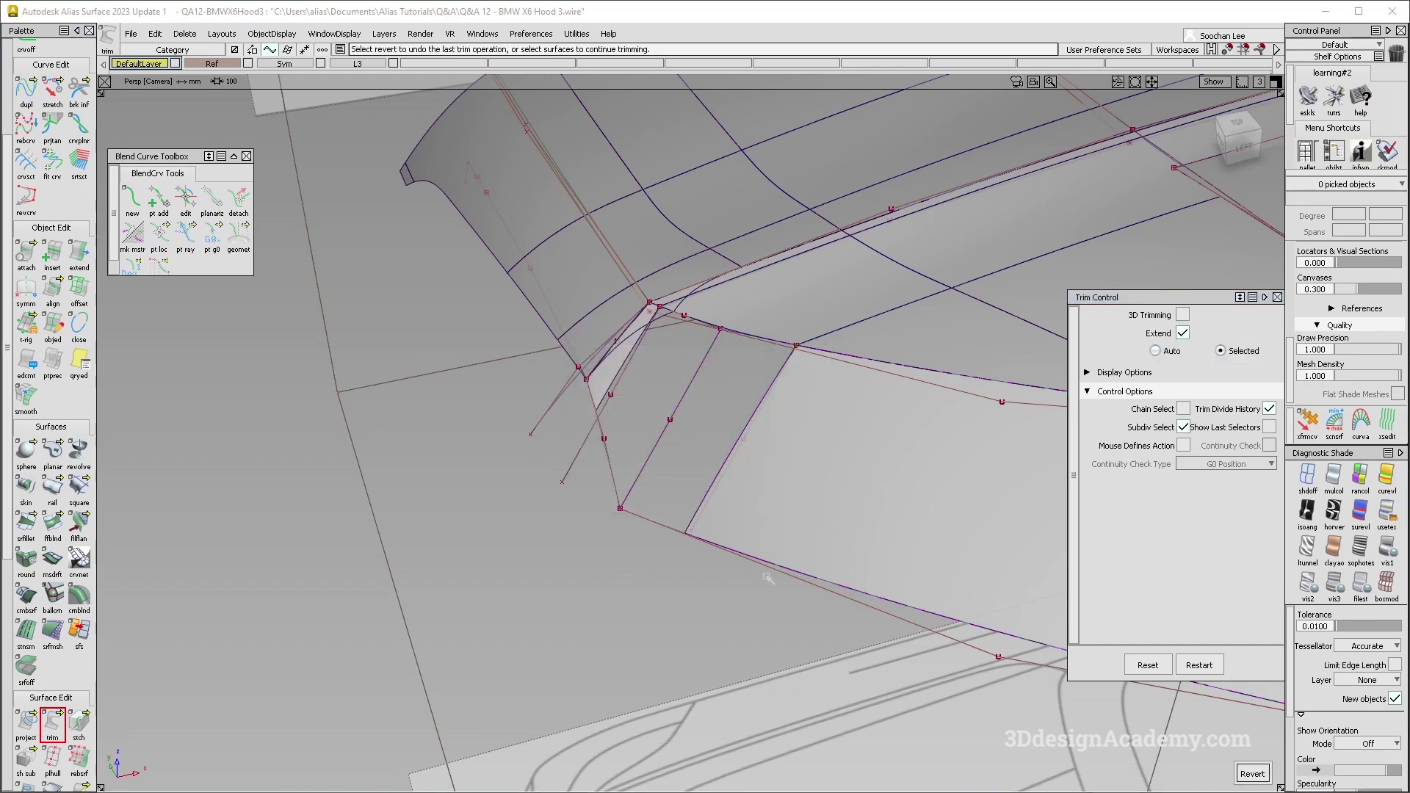
pyautogui.keyDown('alt'); pyautogui.keyDown('shift'); pyautogui.moveTo(764, 576); pyautogui.dragTo(830, 573); pyautogui.keyUp('shift'); pyautogui.keyUp('alt')
pyautogui.keyDown('ctrl'); pyautogui.keyDown('shift'); pyautogui.moveTo(527, 649); pyautogui.dragTo(447, 373); pyautogui.keyUp('shift'); pyautogui.keyUp('ctrl')
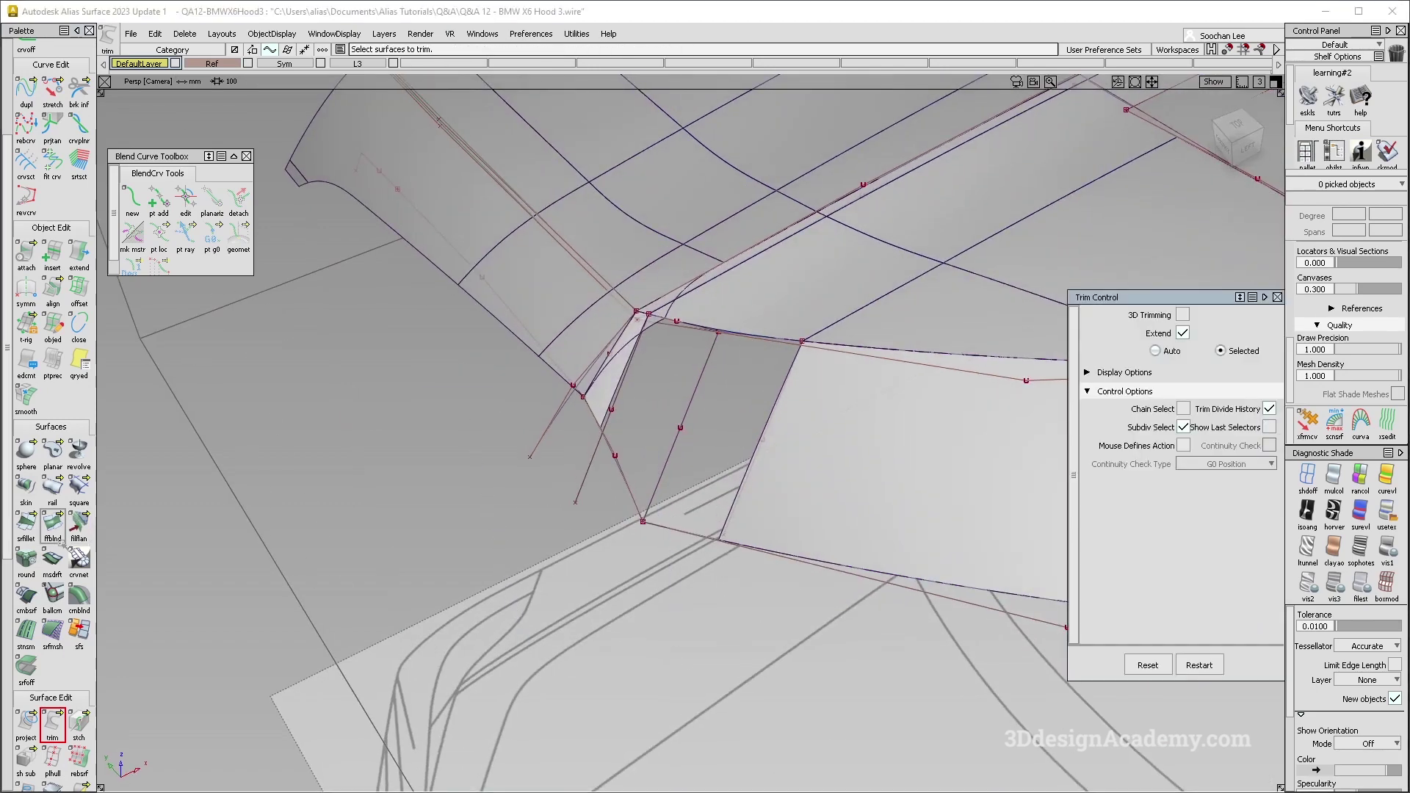
# - Start a birail surface across the gap, using the hood edge as generation curve and the two trimmed edges as rails
pyautogui.doubleClick(52, 487)
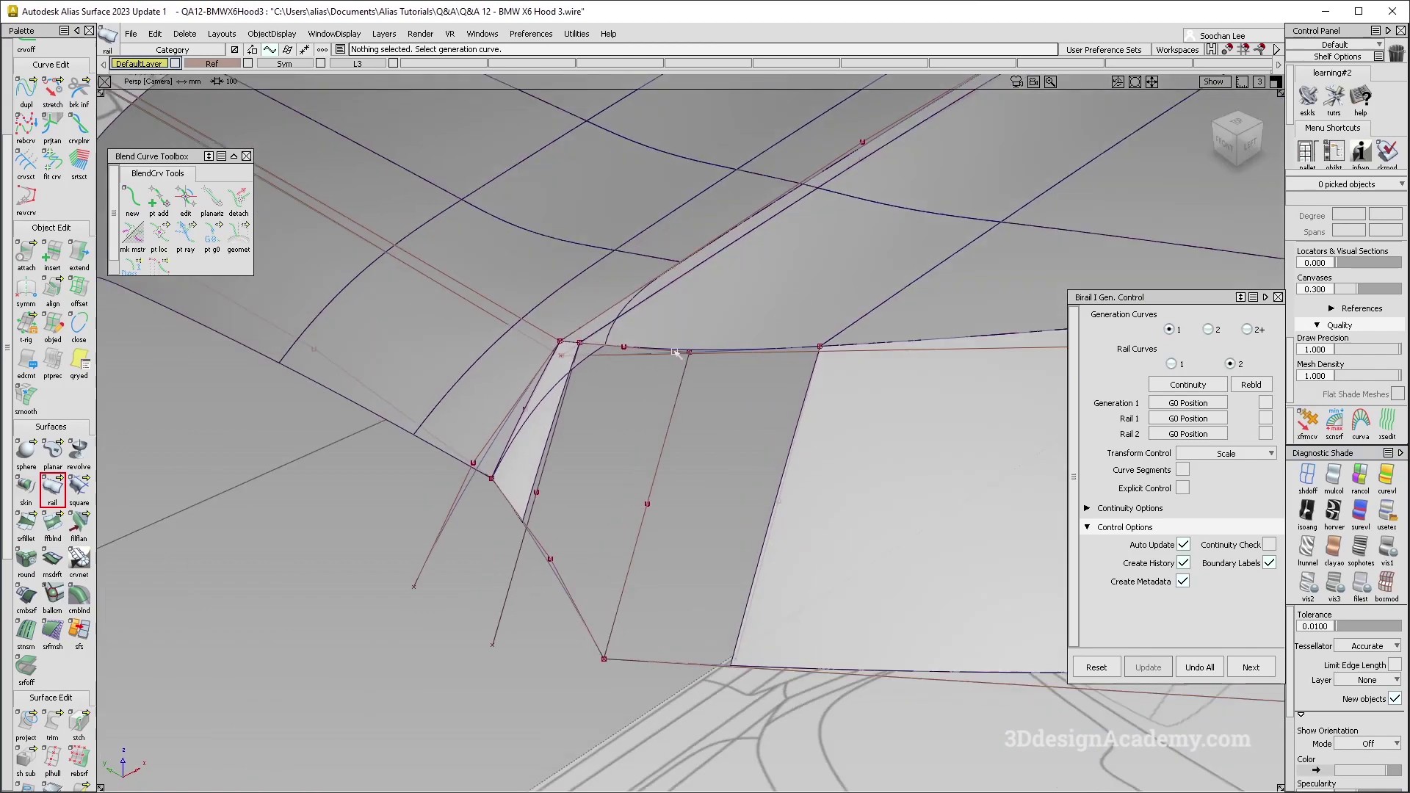
pyautogui.click(675, 353)
pyautogui.click(699, 396)
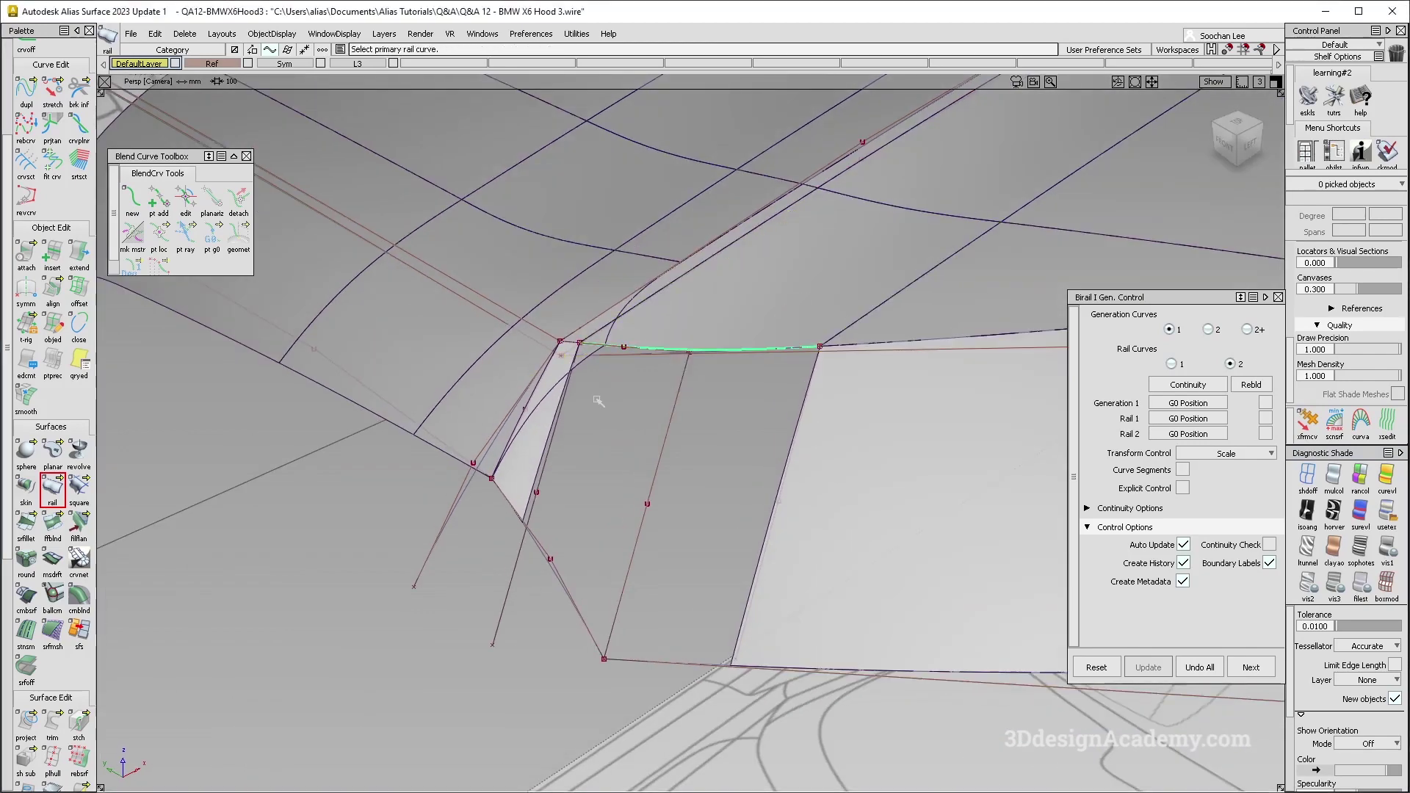
pyautogui.click(560, 406)
pyautogui.click(577, 356)
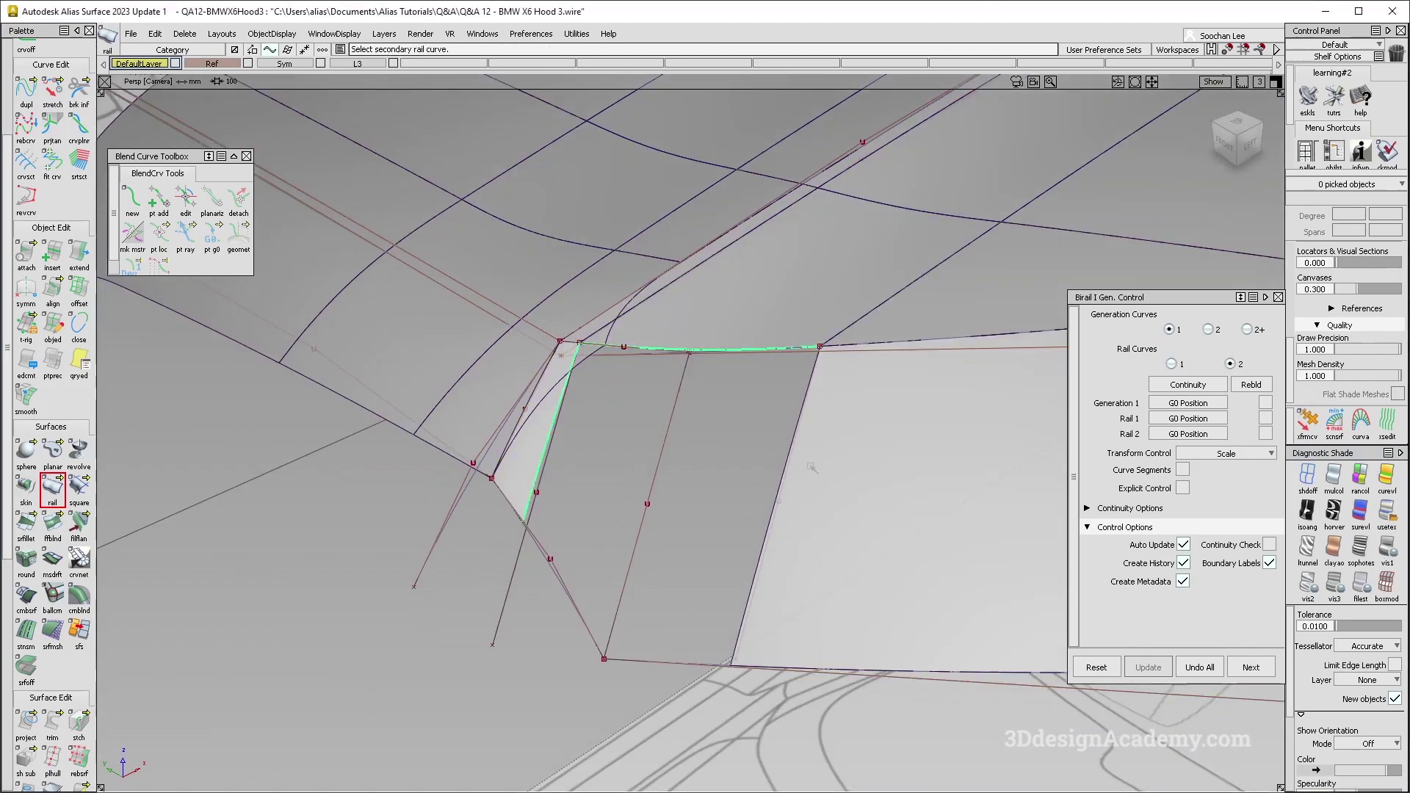
pyautogui.click(780, 436)
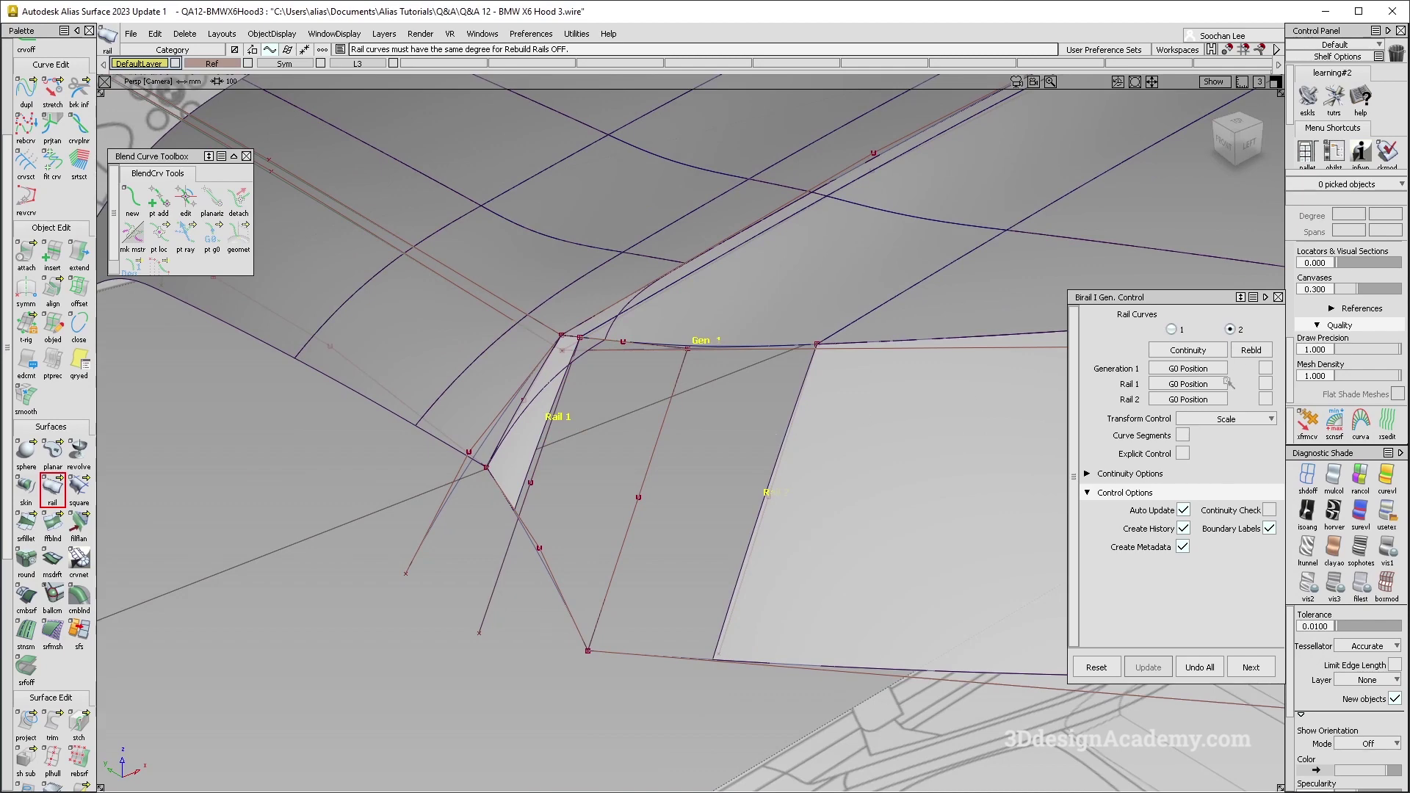
# - Turn on rebuild for Rail 1 and set both rails of the birail surface to G2 Curvature
pyautogui.click(1265, 385)
pyautogui.click(1188, 383)
pyautogui.click(1190, 426)
pyautogui.click(1187, 400)
pyautogui.click(1190, 441)
pyautogui.keyDown('alt'); pyautogui.keyDown('shift'); pyautogui.moveTo(670, 557); pyautogui.dragTo(834, 488); pyautogui.keyUp('shift'); pyautogui.keyUp('alt')
# - Enable Curve Segments and limit the birail surface's Rail 2 segment to 0.3470–1.0000
pyautogui.click(1183, 451)
pyautogui.moveTo(836, 614)
pyautogui.mouseDown()
pyautogui.moveTo(835, 497)
pyautogui.moveTo(685, 582)
pyautogui.mouseUp()
pyautogui.keyDown('ctrl'); pyautogui.keyDown('shift'); pyautogui.moveTo(650, 503); pyautogui.dragTo(869, 554); pyautogui.keyUp('shift'); pyautogui.keyUp('ctrl')
pyautogui.click(796, 541)
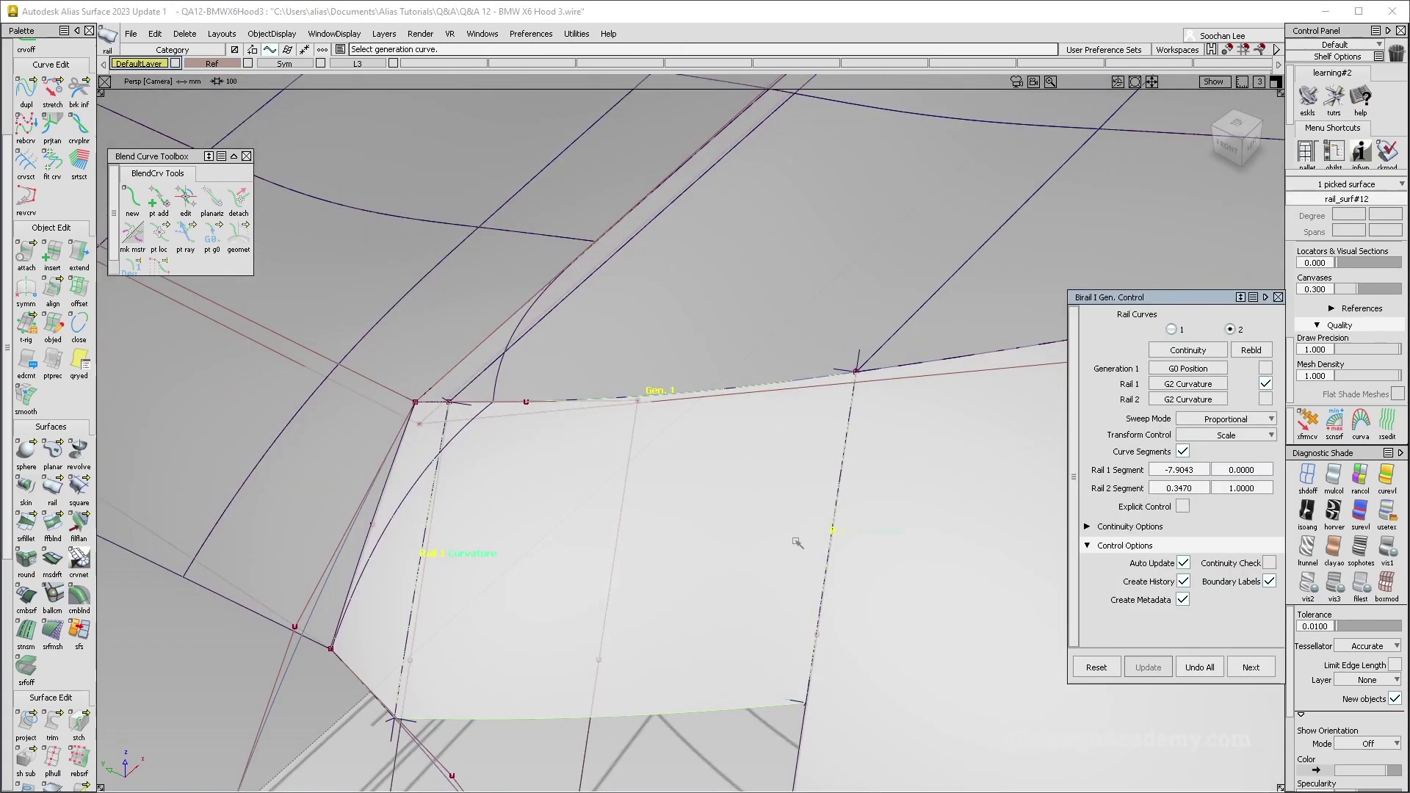
pyautogui.keyDown('alt'); pyautogui.keyDown('shift'); pyautogui.moveTo(791, 554); pyautogui.dragTo(762, 351, button='middle'); pyautogui.keyUp('shift'); pyautogui.keyUp('alt')
pyautogui.moveTo(762, 350)
pyautogui.keyDown('alt'); pyautogui.keyDown('shift'); pyautogui.mouseDown()
pyautogui.moveTo(816, 351)
pyautogui.moveTo(784, 356)
pyautogui.moveTo(719, 327)
pyautogui.mouseUp(); pyautogui.keyUp('shift'); pyautogui.keyUp('alt')
pyautogui.keyDown('ctrl'); pyautogui.keyDown('shift'); pyautogui.moveTo(717, 324); pyautogui.dragTo(734, 490); pyautogui.keyUp('shift'); pyautogui.keyUp('ctrl')
# - Fill the gap below the birail surface with a square surface bounded by both grille-outline curves, the birail edge and the front surface
pyautogui.keyDown('alt'); pyautogui.keyDown('shift'); pyautogui.moveTo(733, 490); pyautogui.dragTo(718, 355); pyautogui.keyUp('shift'); pyautogui.keyUp('alt')
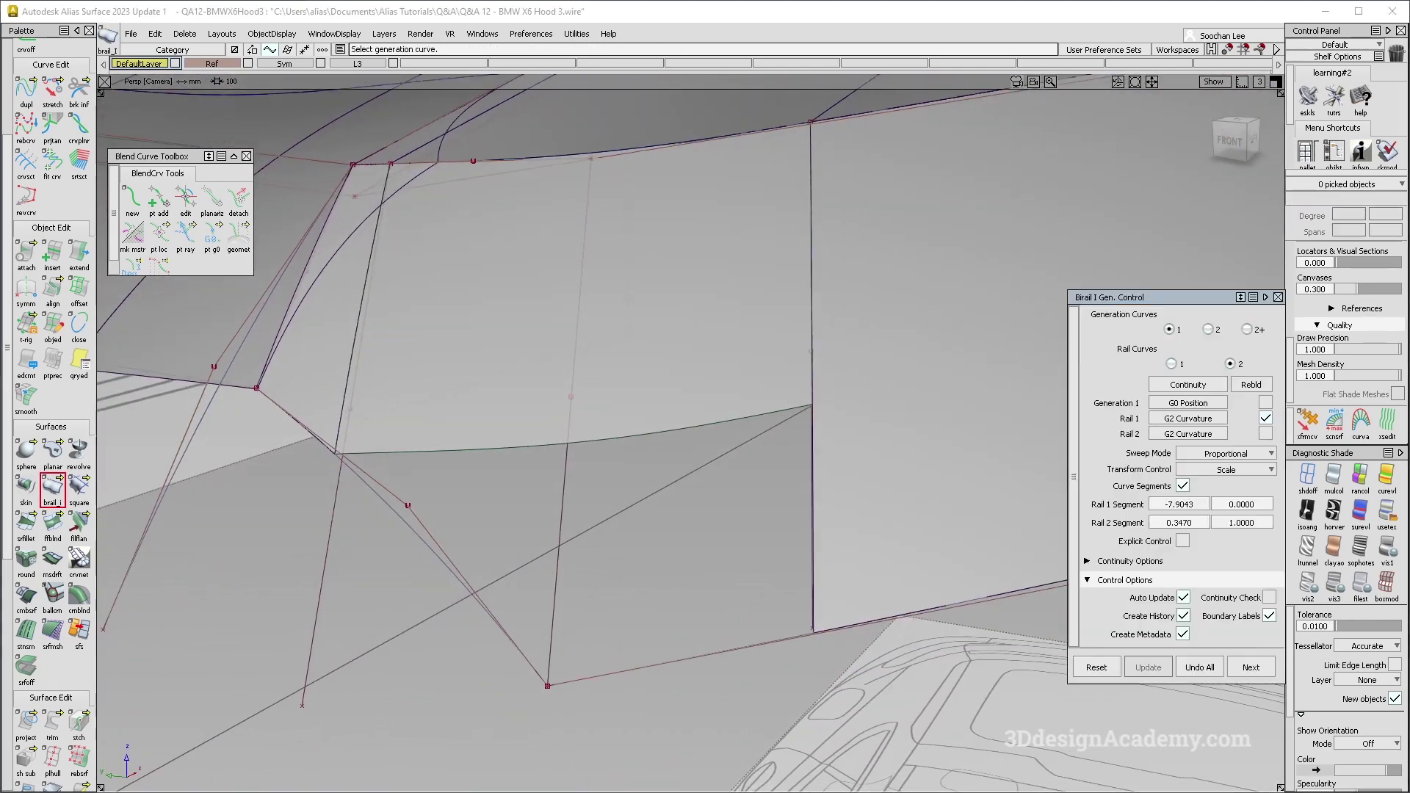
pyautogui.keyDown('ctrl'); pyautogui.keyDown('shift'); pyautogui.moveTo(718, 355); pyautogui.dragTo(806, 476, button='right'); pyautogui.keyUp('shift'); pyautogui.keyUp('ctrl')
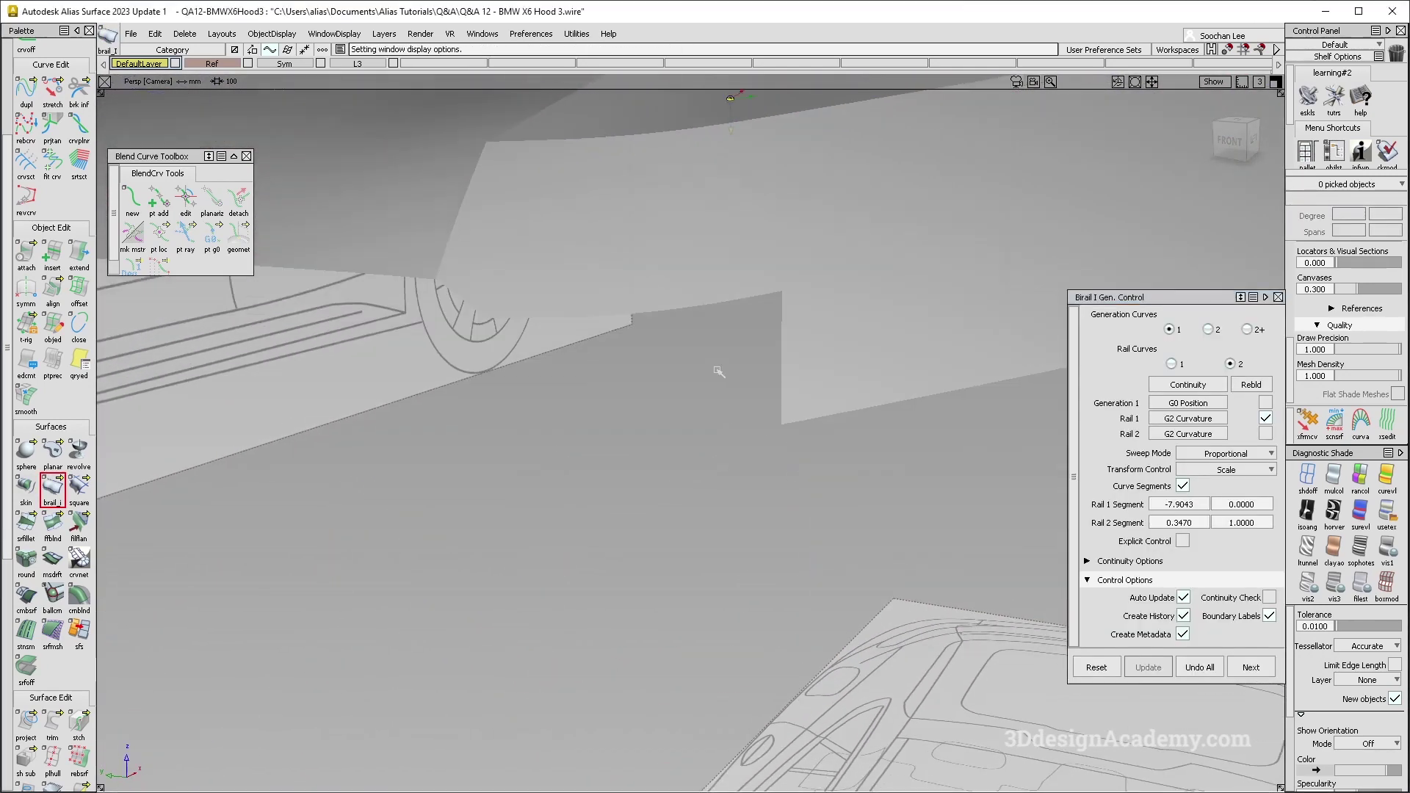
pyautogui.keyDown('alt'); pyautogui.keyDown('shift'); pyautogui.moveTo(718, 371); pyautogui.dragTo(661, 206); pyautogui.keyUp('shift'); pyautogui.keyUp('alt')
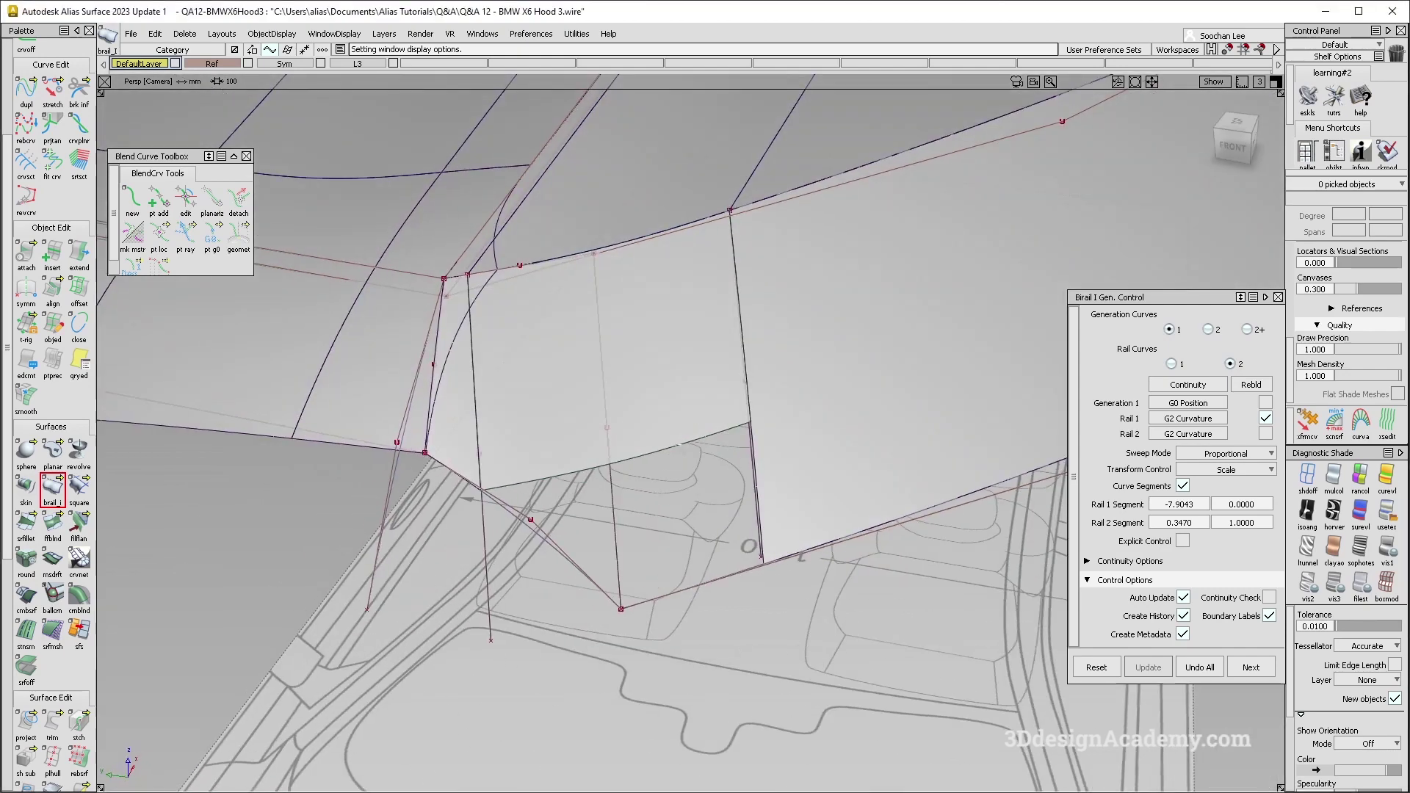
pyautogui.click(79, 487)
pyautogui.click(532, 526)
pyautogui.click(621, 461)
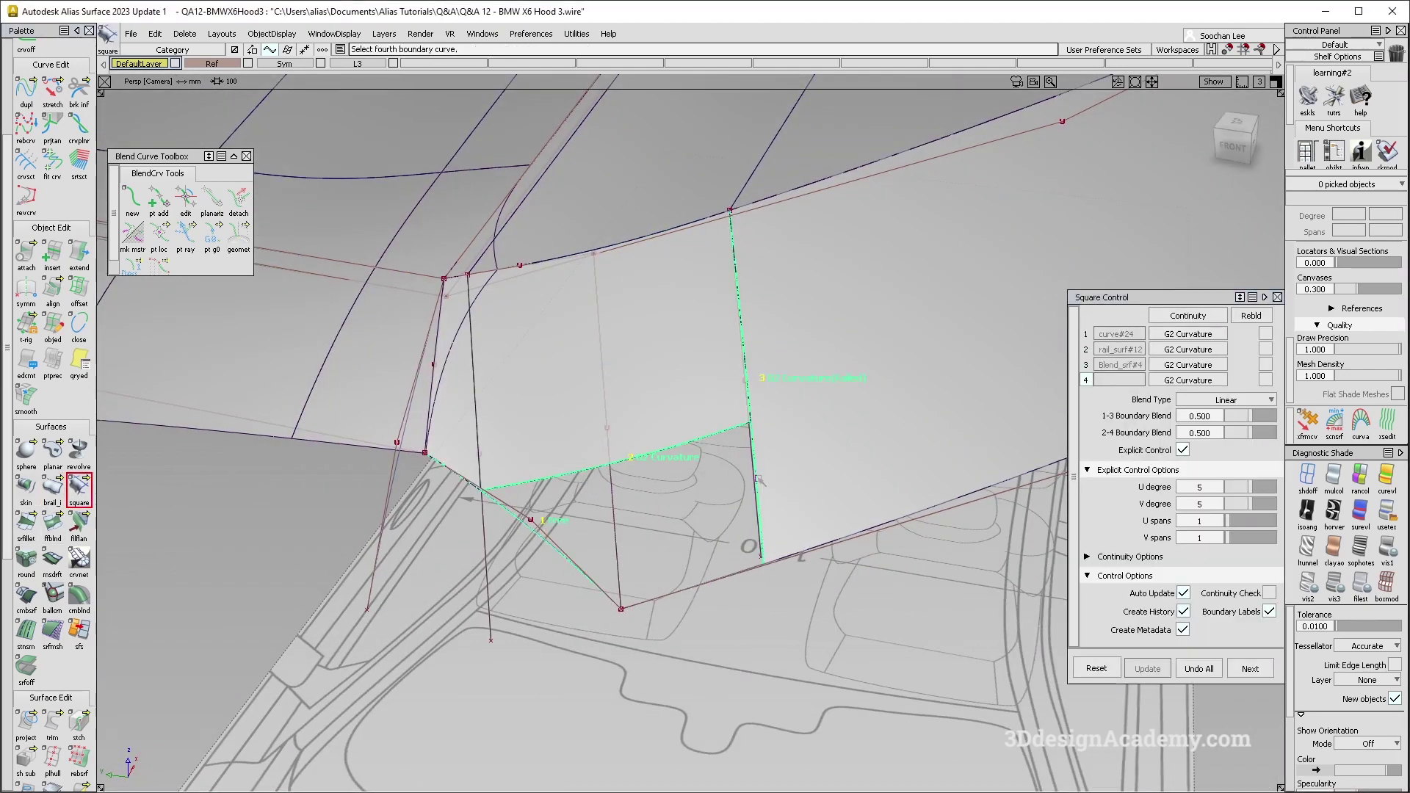
pyautogui.click(710, 582)
pyautogui.keyDown('alt'); pyautogui.keyDown('shift'); pyautogui.moveTo(711, 580); pyautogui.dragTo(487, 288); pyautogui.keyUp('shift'); pyautogui.keyUp('alt')
pyautogui.keyDown('alt'); pyautogui.keyDown('shift'); pyautogui.moveTo(652, 450); pyautogui.dragTo(714, 438); pyautogui.keyUp('shift'); pyautogui.keyUp('alt')
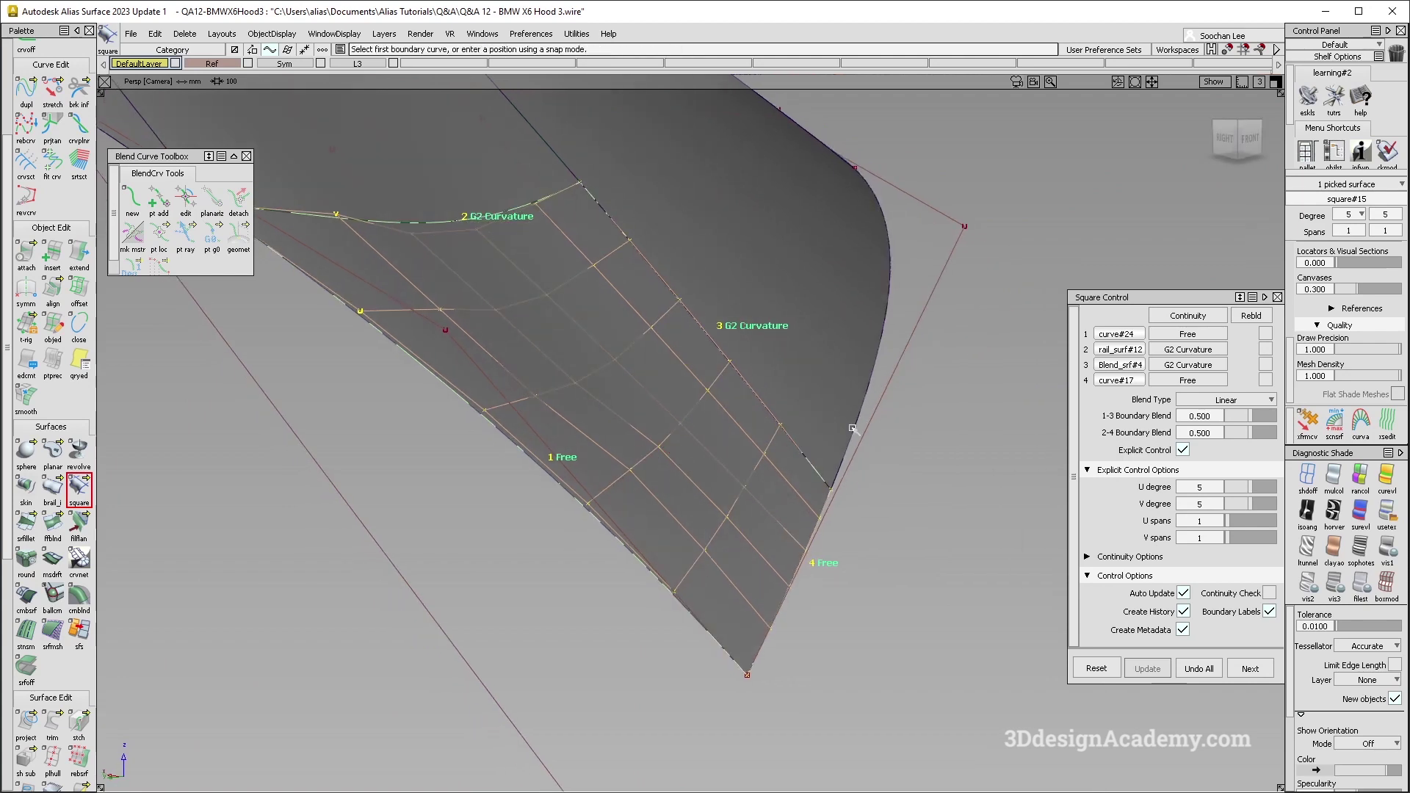
# - Try Free Boundary continuity on the square surface's birail edge and restore it to G2 Curvature
pyautogui.click(1200, 365)
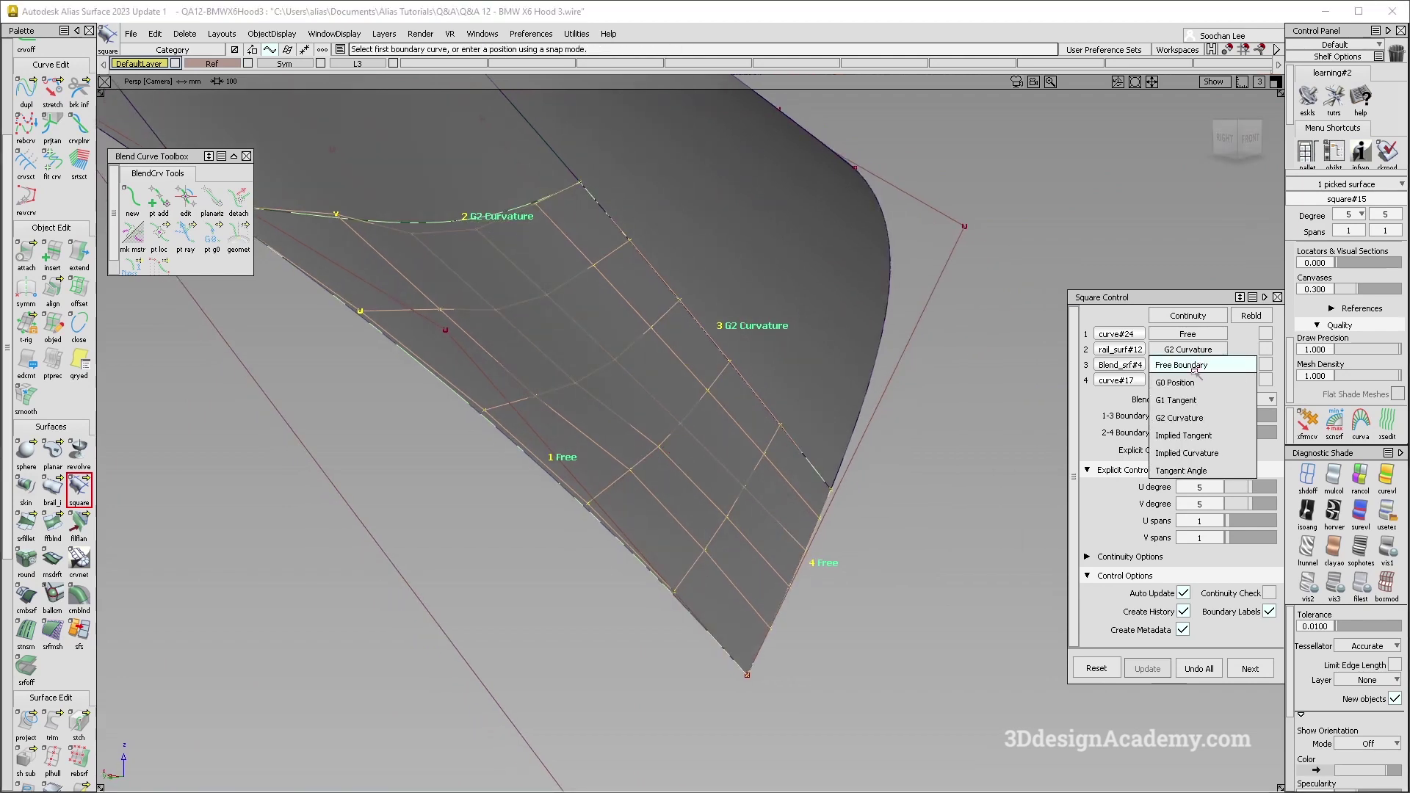
pyautogui.click(1194, 366)
pyautogui.keyDown('alt'); pyautogui.keyDown('shift'); pyautogui.moveTo(733, 467); pyautogui.dragTo(659, 458); pyautogui.keyUp('shift'); pyautogui.keyUp('alt')
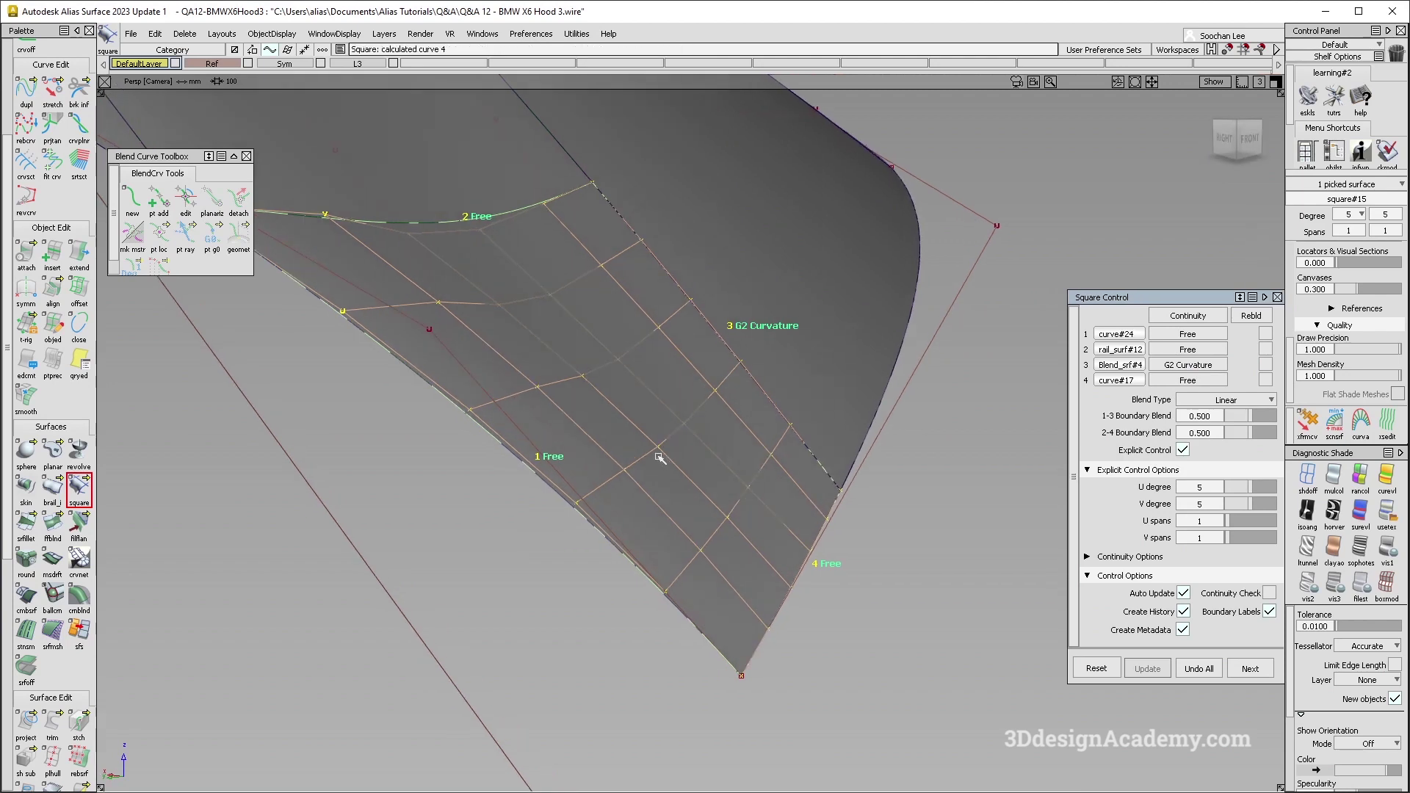
pyautogui.click(1197, 350)
pyautogui.click(1197, 408)
pyautogui.keyDown('alt'); pyautogui.keyDown('shift'); pyautogui.moveTo(566, 356); pyautogui.dragTo(723, 361); pyautogui.keyUp('shift'); pyautogui.keyUp('alt')
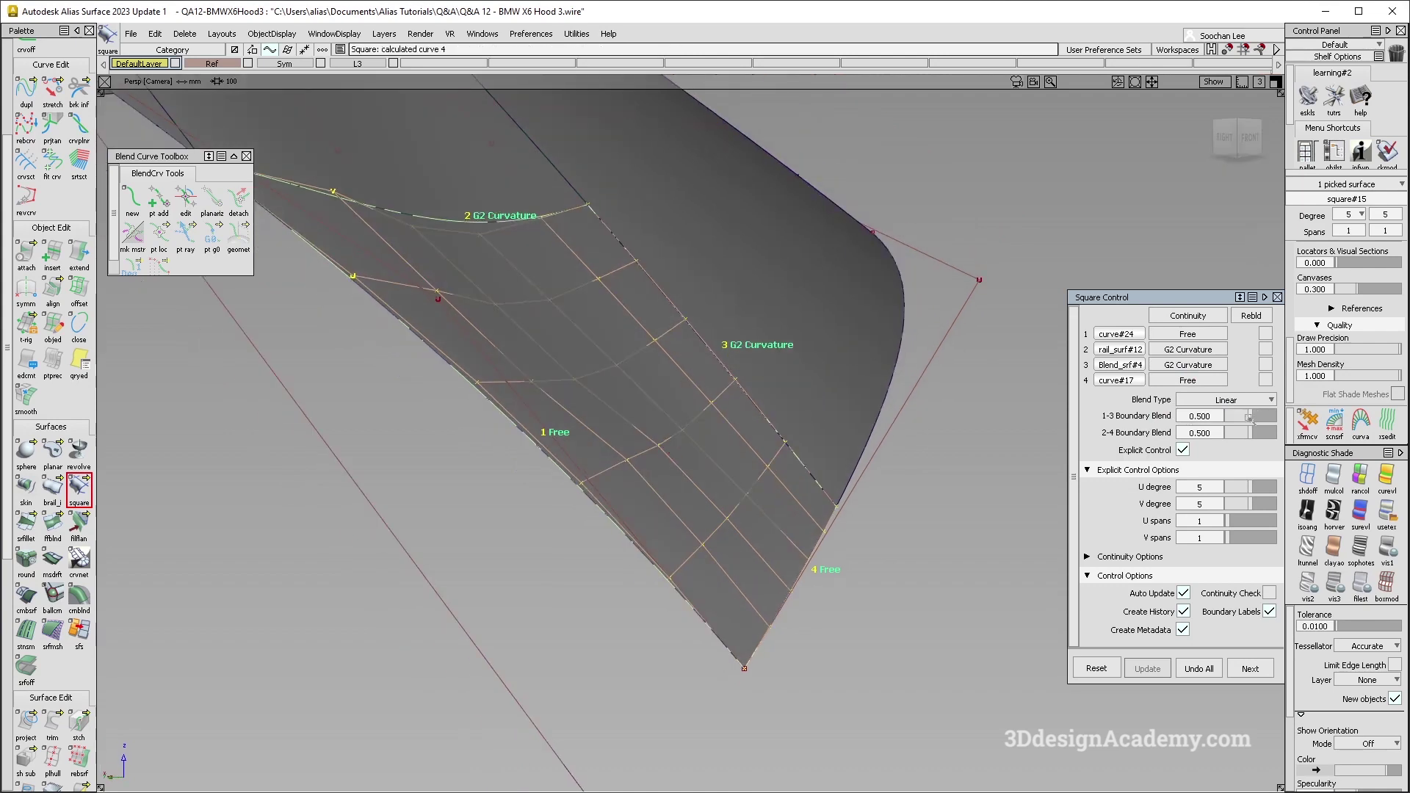
# - Try 1-3 boundary blend values of 0.100 and 0.150 on the square surface and inspect the corner
pyautogui.moveTo(1235, 417); pyautogui.dragTo(1233, 417)
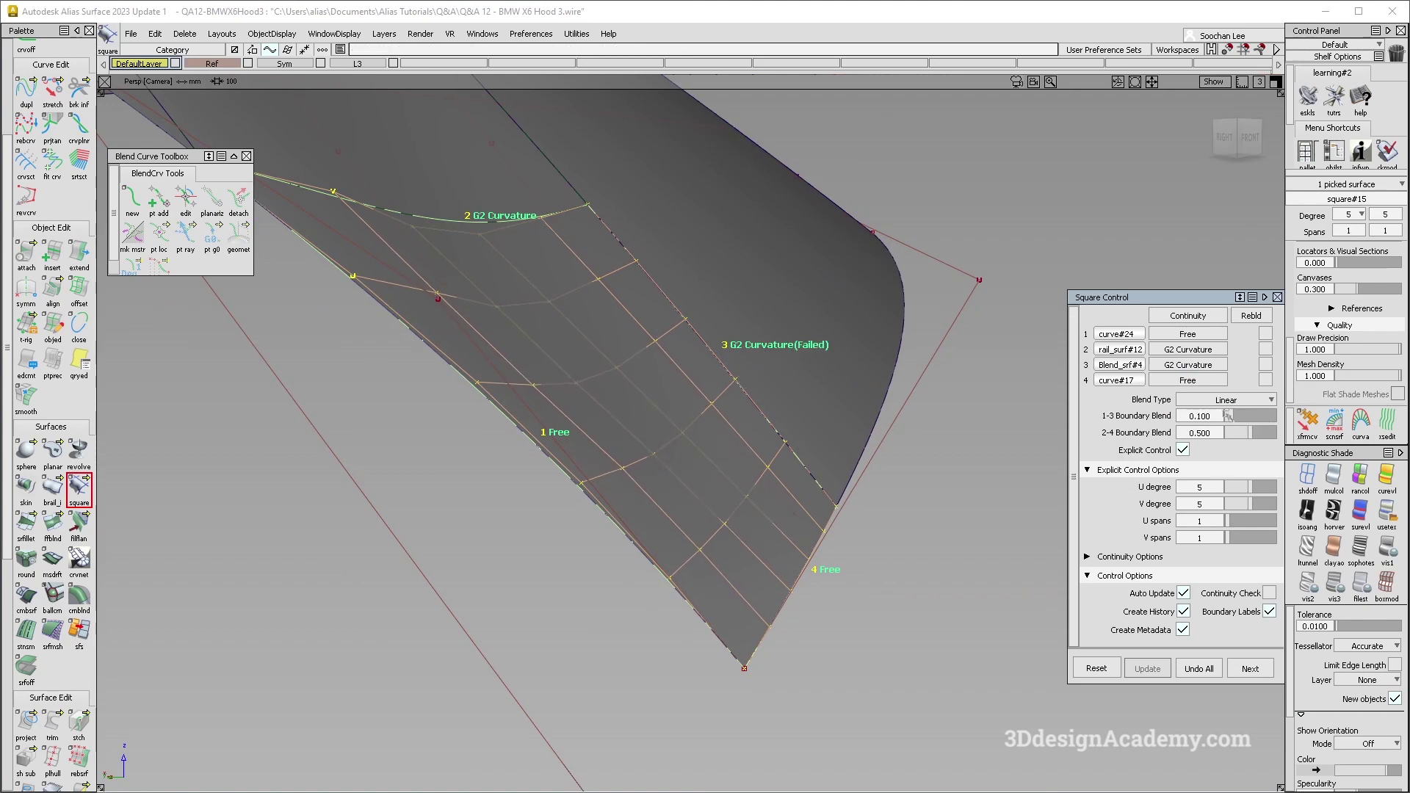
pyautogui.keyDown('alt'); pyautogui.keyDown('shift'); pyautogui.moveTo(945, 399); pyautogui.dragTo(656, 374); pyautogui.keyUp('shift'); pyautogui.keyUp('alt')
pyautogui.keyDown('alt'); pyautogui.keyDown('shift'); pyautogui.moveTo(579, 455); pyautogui.dragTo(784, 359); pyautogui.keyUp('shift'); pyautogui.keyUp('alt')
pyautogui.keyDown('alt'); pyautogui.keyDown('shift'); pyautogui.moveTo(784, 358); pyautogui.dragTo(730, 396, button='right'); pyautogui.keyUp('shift'); pyautogui.keyUp('alt')
pyautogui.keyDown('alt'); pyautogui.keyDown('shift'); pyautogui.moveTo(730, 397); pyautogui.dragTo(758, 347); pyautogui.keyUp('shift'); pyautogui.keyUp('alt')
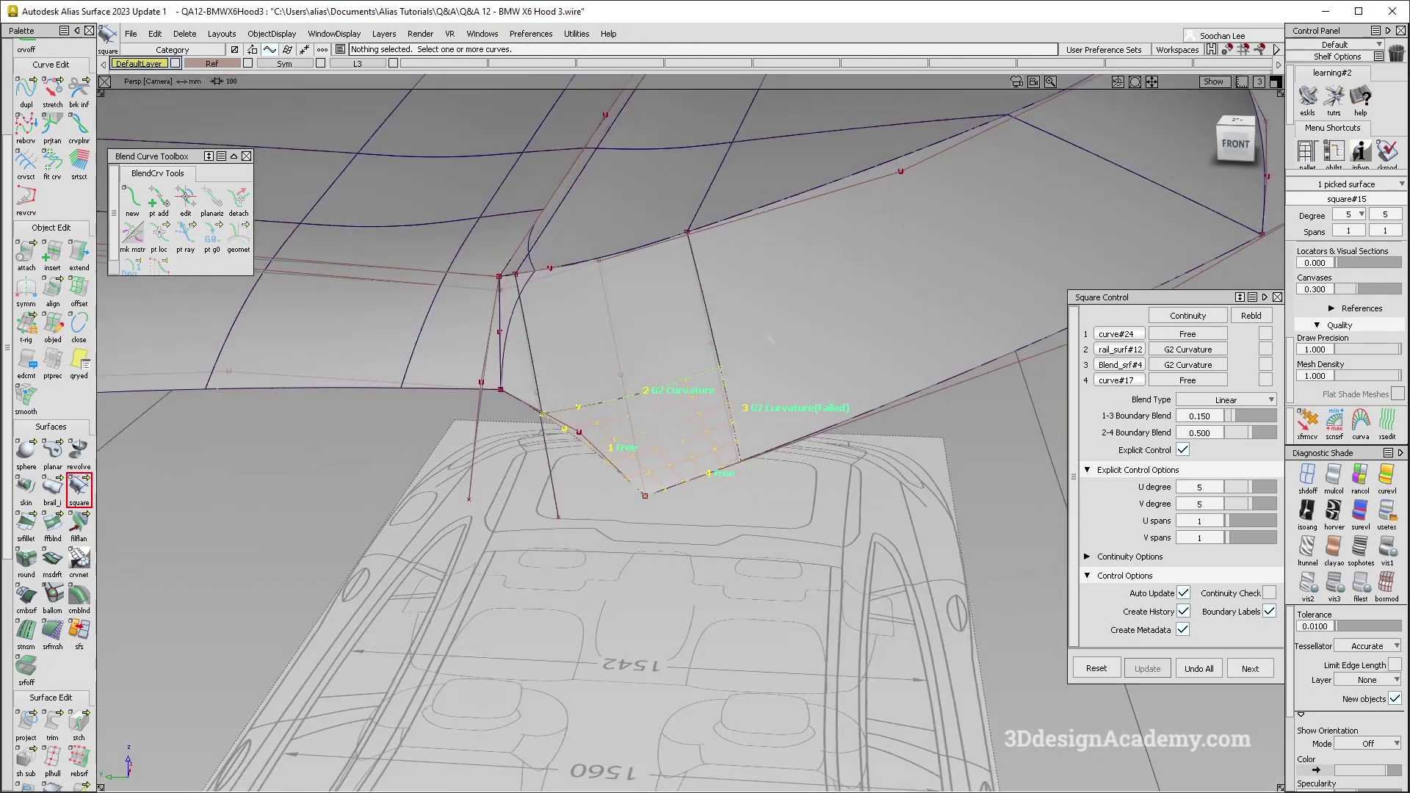
pyautogui.keyDown('alt'); pyautogui.keyDown('shift'); pyautogui.moveTo(759, 346); pyautogui.dragTo(671, 465, button='right'); pyautogui.keyUp('shift'); pyautogui.keyUp('alt')
pyautogui.keyDown('alt'); pyautogui.keyDown('shift'); pyautogui.moveTo(671, 465); pyautogui.dragTo(802, 395); pyautogui.keyUp('shift'); pyautogui.keyUp('alt')
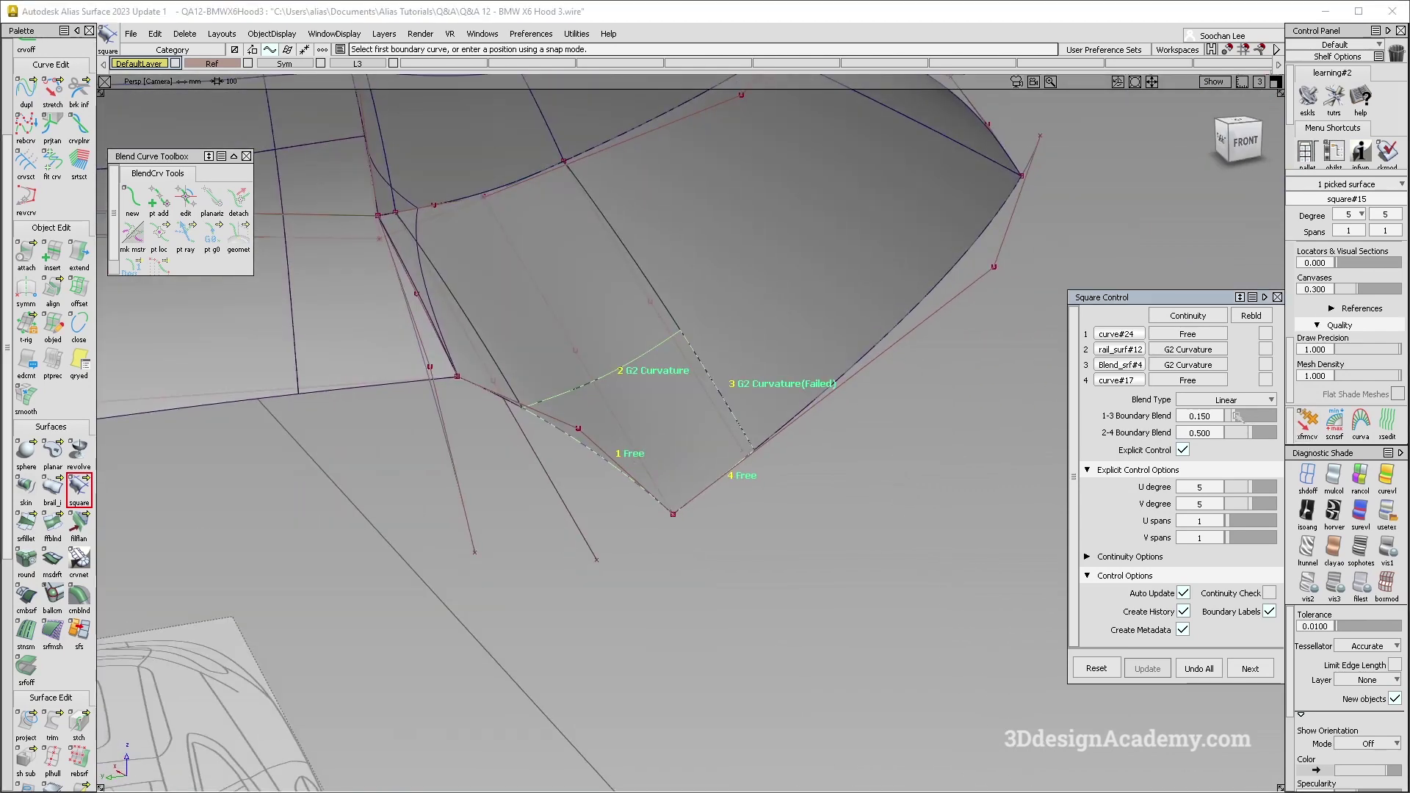
# - Set the square surface's 1-3 boundary blend to 0.100 and deselect the finished surface
pyautogui.keyDown('alt'); pyautogui.keyDown('shift'); pyautogui.moveTo(724, 314); pyautogui.dragTo(793, 345); pyautogui.keyUp('shift'); pyautogui.keyUp('alt')
pyautogui.keyDown('alt'); pyautogui.keyDown('shift'); pyautogui.moveTo(698, 367); pyautogui.dragTo(588, 441, button='right'); pyautogui.keyUp('shift'); pyautogui.keyUp('alt')
pyautogui.keyDown('alt'); pyautogui.keyDown('shift'); pyautogui.moveTo(470, 426); pyautogui.dragTo(591, 439); pyautogui.keyUp('shift'); pyautogui.keyUp('alt')
pyautogui.moveTo(1235, 416); pyautogui.dragTo(1233, 417)
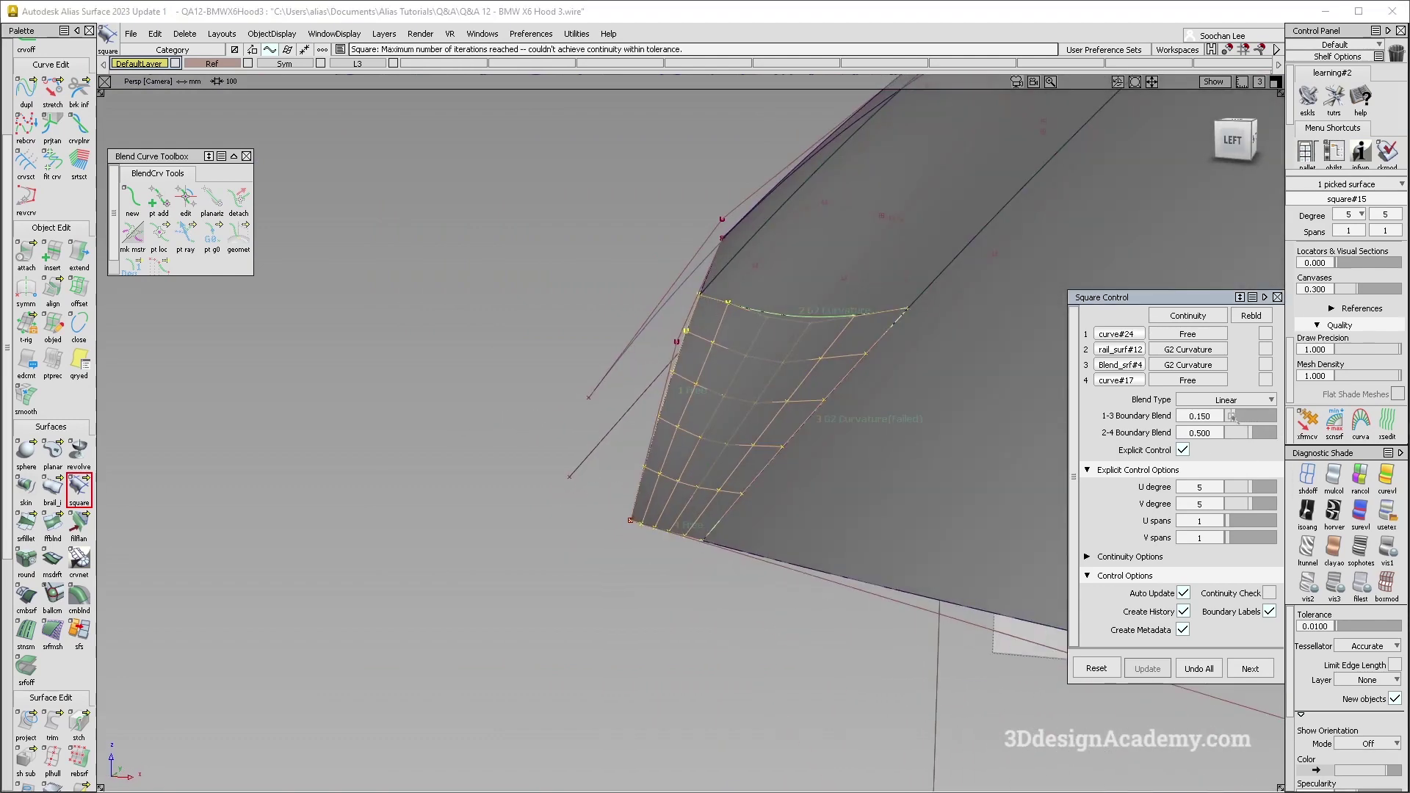
pyautogui.keyDown('alt'); pyautogui.keyDown('shift'); pyautogui.moveTo(731, 410); pyautogui.dragTo(791, 404, button='right'); pyautogui.keyUp('shift'); pyautogui.keyUp('alt')
pyautogui.keyDown('alt'); pyautogui.keyDown('shift'); pyautogui.moveTo(716, 403); pyautogui.dragTo(799, 464); pyautogui.keyUp('shift'); pyautogui.keyUp('alt')
pyautogui.keyDown('ctrl'); pyautogui.keyDown('shift'); pyautogui.moveTo(755, 410); pyautogui.dragTo(760, 588, button='right'); pyautogui.keyUp('shift'); pyautogui.keyUp('ctrl')
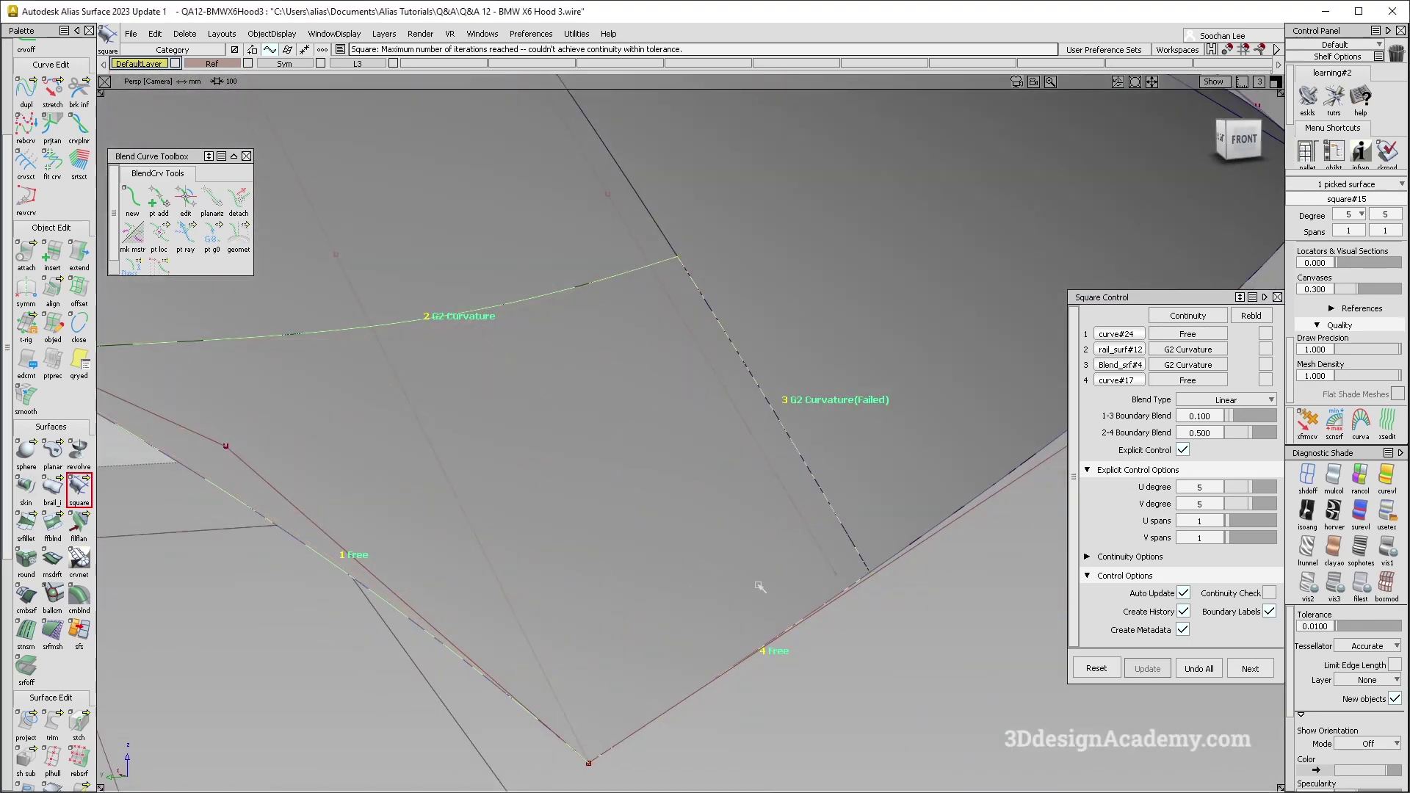
pyautogui.keyDown('ctrl'); pyautogui.keyDown('shift'); pyautogui.moveTo(762, 441); pyautogui.dragTo(738, 420); pyautogui.keyUp('shift'); pyautogui.keyUp('ctrl')
pyautogui.scroll(-5, 34, 711)
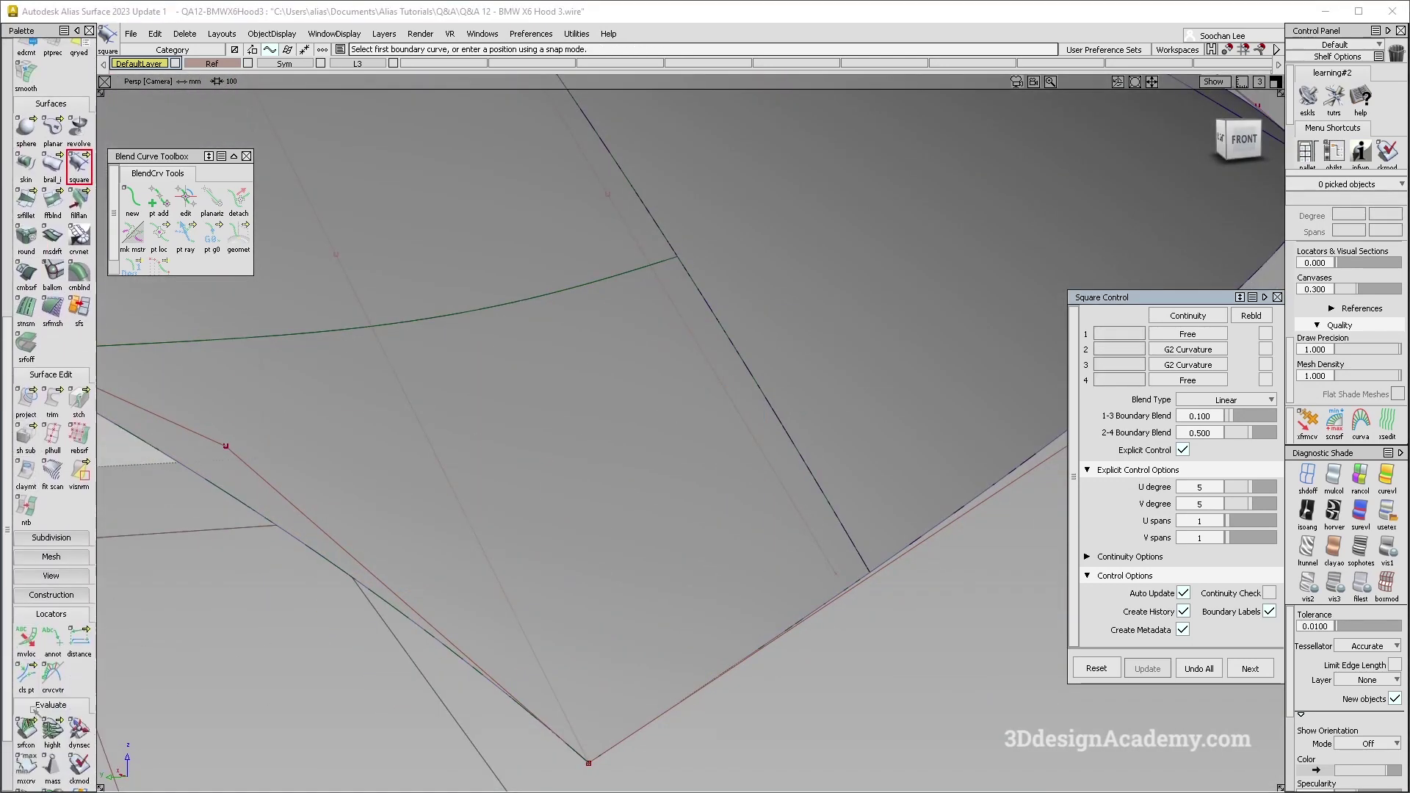
# - Check surface continuity along the upper and side edges of the new square surface
pyautogui.click(26, 729)
pyautogui.click(643, 268)
pyautogui.click(725, 330)
pyautogui.keyDown('alt'); pyautogui.keyDown('shift'); pyautogui.moveTo(633, 453); pyautogui.dragTo(686, 434); pyautogui.keyUp('shift'); pyautogui.keyUp('alt')
# - Display the square surface's hull, pick a CV beside its side edge and delete the construction history
pyautogui.keyDown('ctrl'); pyautogui.keyDown('shift'); pyautogui.moveTo(711, 380); pyautogui.dragTo(671, 557); pyautogui.keyUp('shift'); pyautogui.keyUp('ctrl')
pyautogui.click(589, 339)
pyautogui.keyDown('ctrl'); pyautogui.keyDown('shift'); pyautogui.moveTo(636, 278); pyautogui.dragTo(641, 426, button='right'); pyautogui.keyUp('shift'); pyautogui.keyUp('ctrl')
pyautogui.keyDown('alt'); pyautogui.keyDown('shift'); pyautogui.moveTo(645, 381); pyautogui.dragTo(684, 363, button='right'); pyautogui.keyUp('shift'); pyautogui.keyUp('alt')
pyautogui.keyDown('ctrl'); pyautogui.keyDown('shift'); pyautogui.moveTo(593, 492); pyautogui.dragTo(543, 433); pyautogui.keyUp('shift'); pyautogui.keyUp('ctrl')
pyautogui.keyDown('ctrl'); pyautogui.keyDown('shift'); pyautogui.moveTo(526, 425); pyautogui.dragTo(575, 434); pyautogui.keyUp('shift'); pyautogui.keyUp('ctrl')
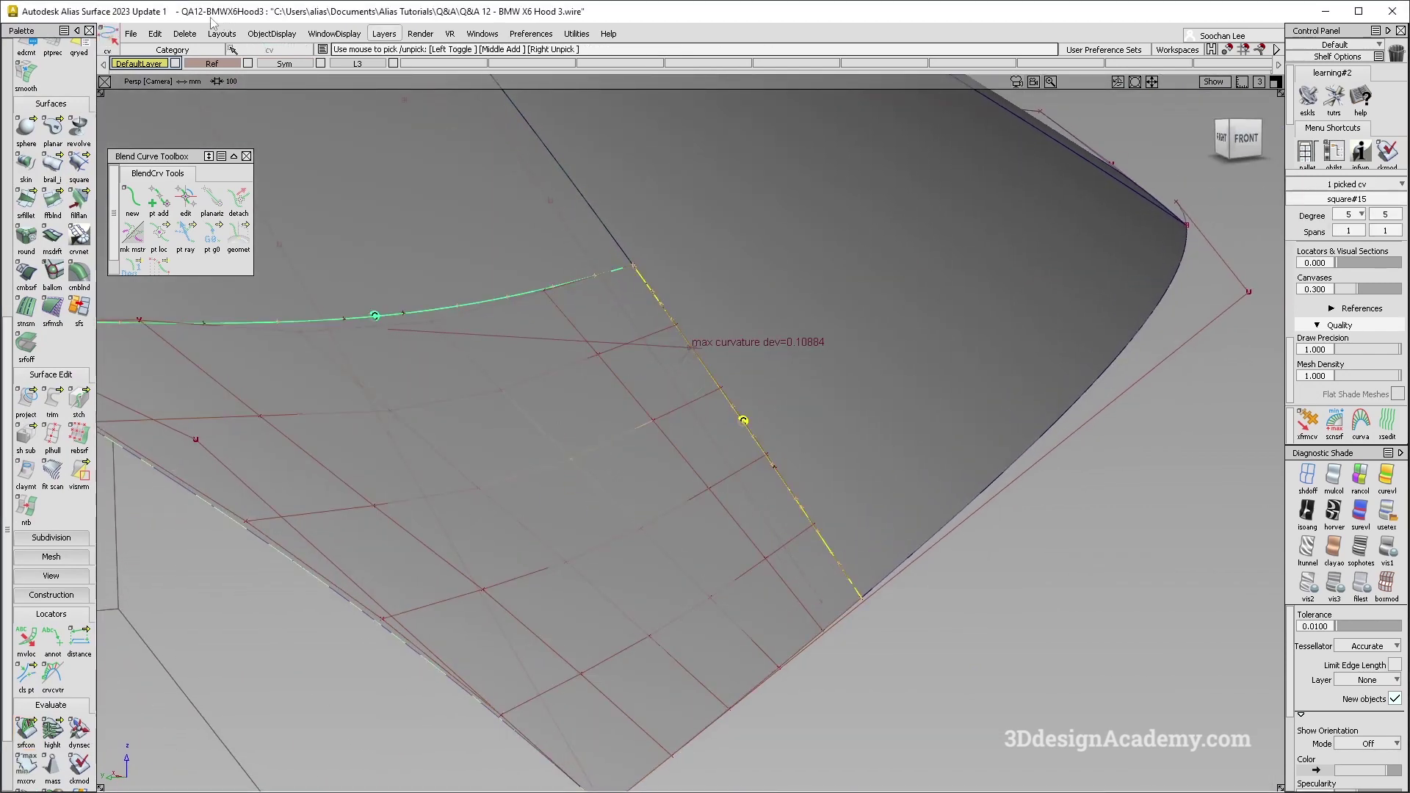
pyautogui.click(184, 34)
pyautogui.click(213, 63)
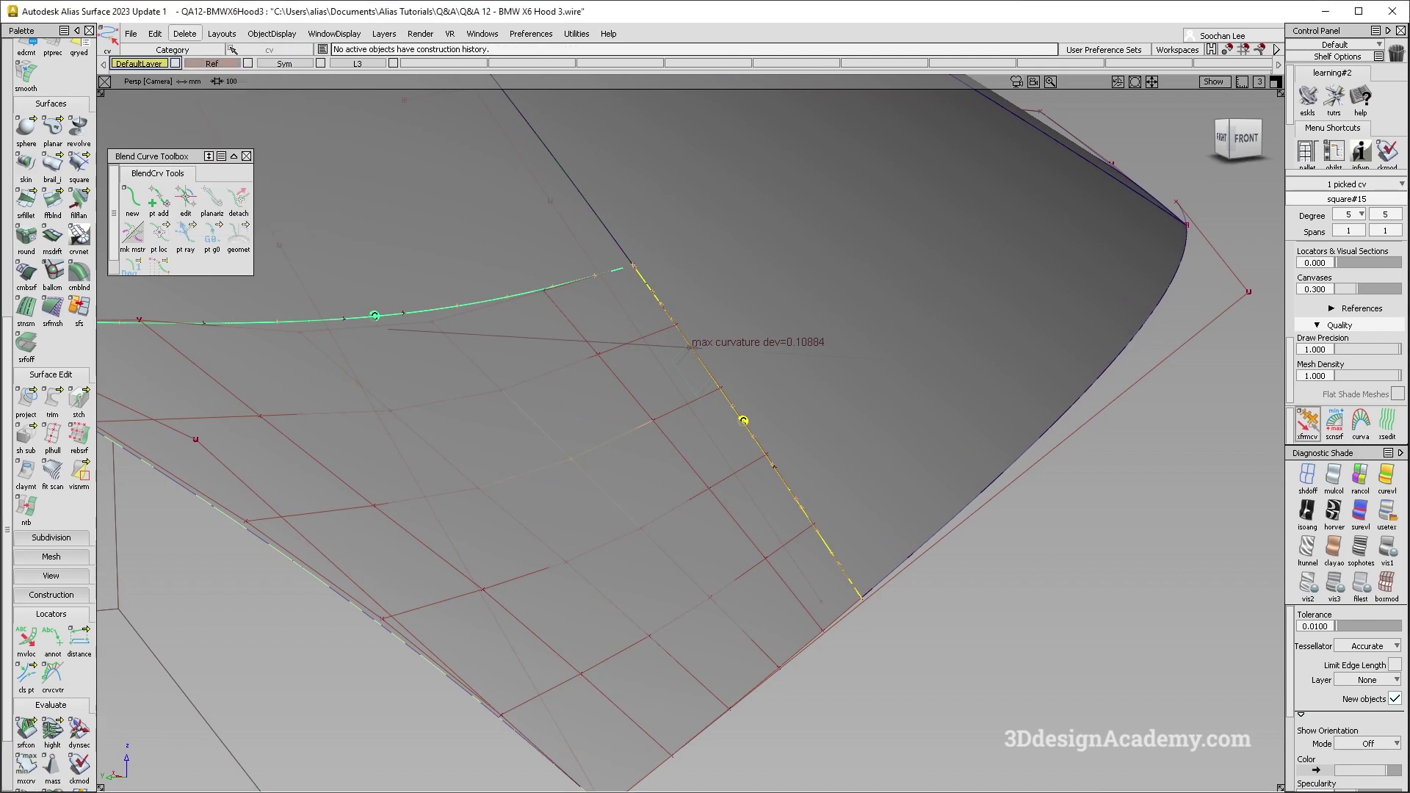
pyautogui.keyDown('ctrl'); pyautogui.keyDown('shift'); pyautogui.moveTo(561, 412); pyautogui.dragTo(579, 402); pyautogui.keyUp('shift'); pyautogui.keyUp('ctrl')
pyautogui.click(376, 226)
pyautogui.click(185, 33)
pyautogui.click(243, 88)
# - Slide the picked CV with the surface CV transform tool to correct the curvature along the side edge, and deselect it
pyautogui.click(743, 421)
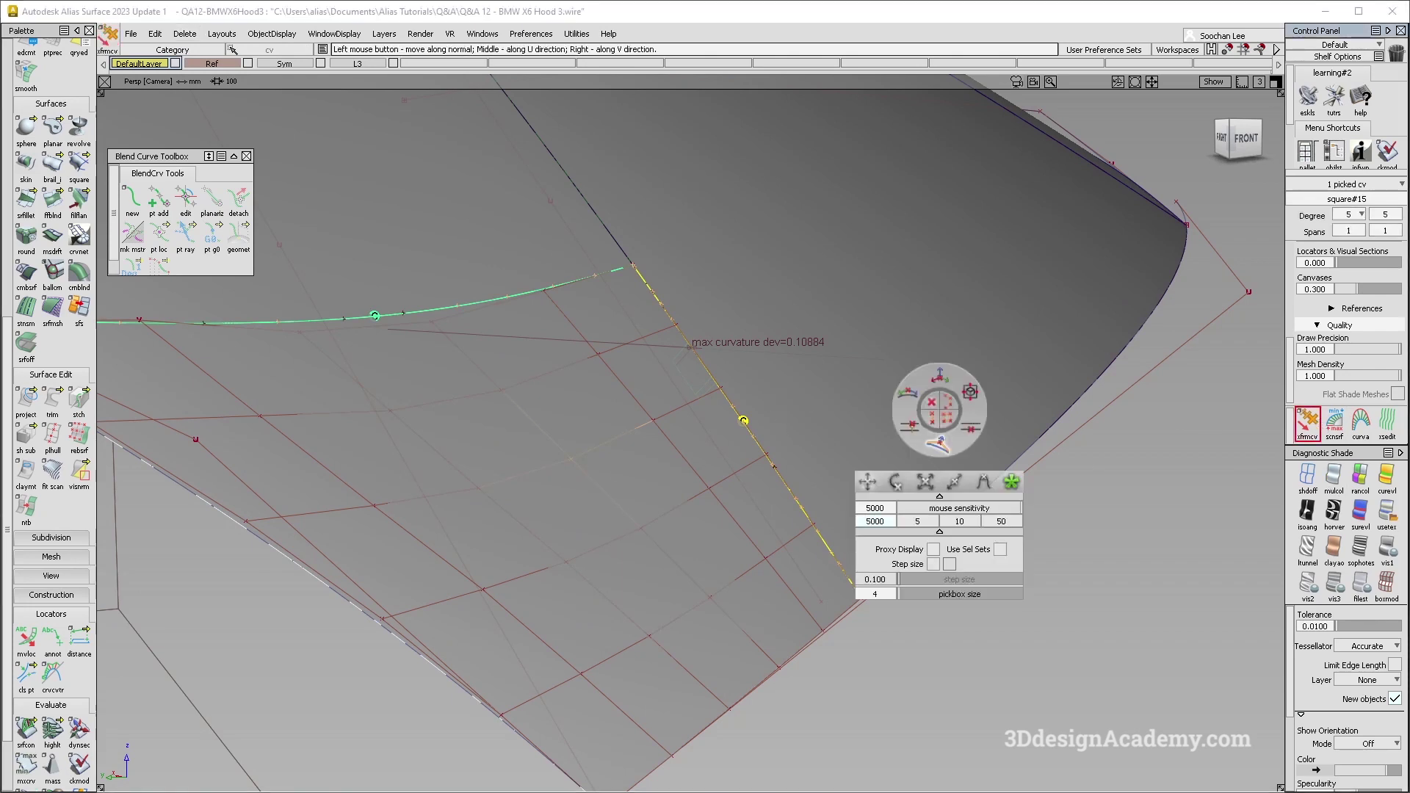
pyautogui.moveTo(869, 432)
pyautogui.mouseDown()
pyautogui.moveTo(684, 369)
pyautogui.moveTo(703, 365)
pyautogui.mouseUp()
pyautogui.click(702, 365)
pyautogui.keyDown('ctrl'); pyautogui.keyDown('shift'); pyautogui.moveTo(570, 606); pyautogui.dragTo(618, 431); pyautogui.keyUp('shift'); pyautogui.keyUp('ctrl')
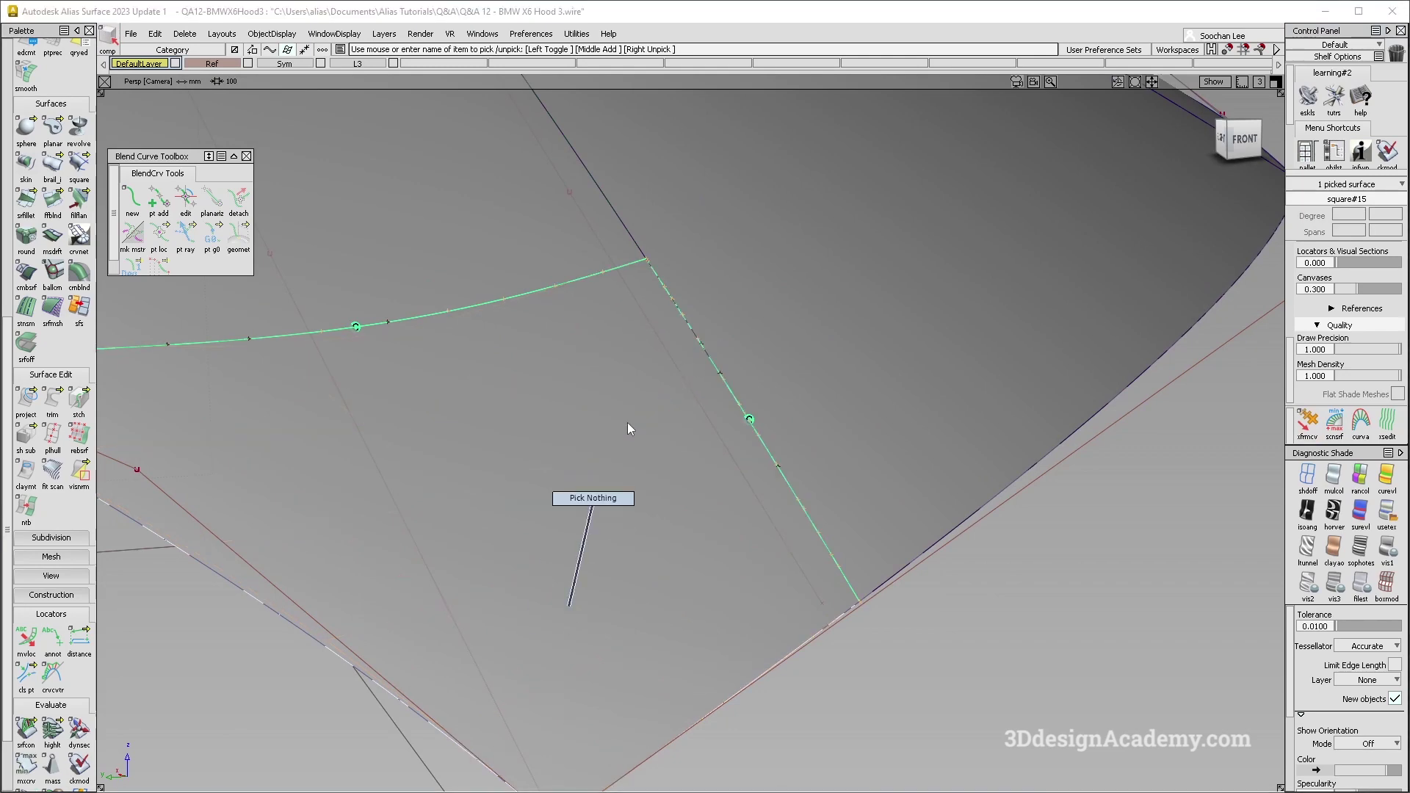
# - Shade the hood with the Showroom environment map and inspect the reflections around the front corner
pyautogui.keyDown('alt'); pyautogui.keyDown('shift'); pyautogui.moveTo(619, 431); pyautogui.dragTo(340, 446, button='right'); pyautogui.keyUp('shift'); pyautogui.keyUp('alt')
pyautogui.keyDown('alt'); pyautogui.keyDown('shift'); pyautogui.moveTo(1014, 506); pyautogui.dragTo(914, 327); pyautogui.keyUp('shift'); pyautogui.keyUp('alt')
pyautogui.click(1387, 512)
pyautogui.keyDown('alt'); pyautogui.keyDown('shift'); pyautogui.moveTo(774, 598); pyautogui.dragTo(928, 400); pyautogui.keyUp('shift'); pyautogui.keyUp('alt')
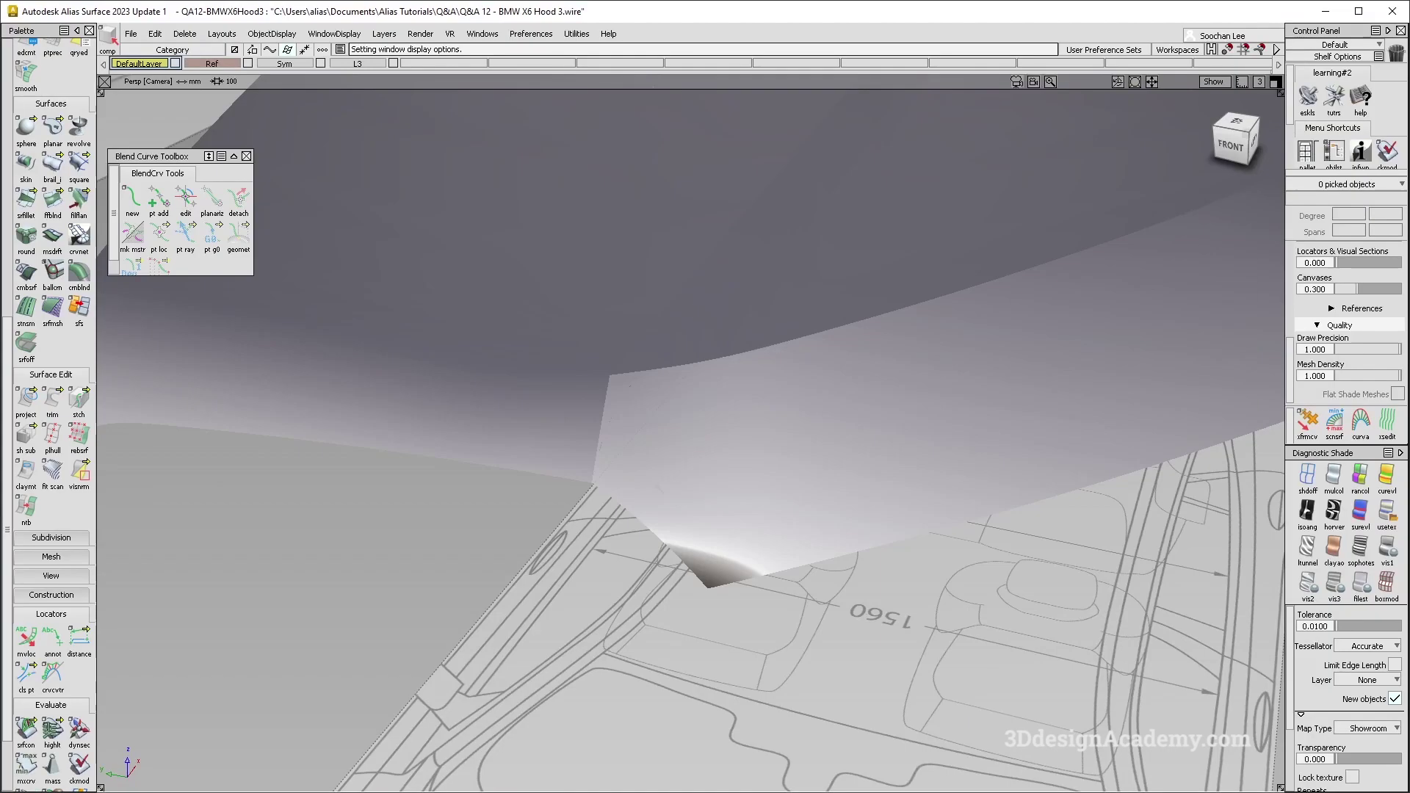
pyautogui.moveTo(838, 507)
pyautogui.keyDown('alt'); pyautogui.keyDown('shift'); pyautogui.mouseDown()
pyautogui.moveTo(844, 494)
pyautogui.moveTo(756, 578)
pyautogui.moveTo(837, 576)
pyautogui.moveTo(843, 403)
pyautogui.moveTo(831, 403)
pyautogui.mouseUp(); pyautogui.keyUp('shift'); pyautogui.keyUp('alt')
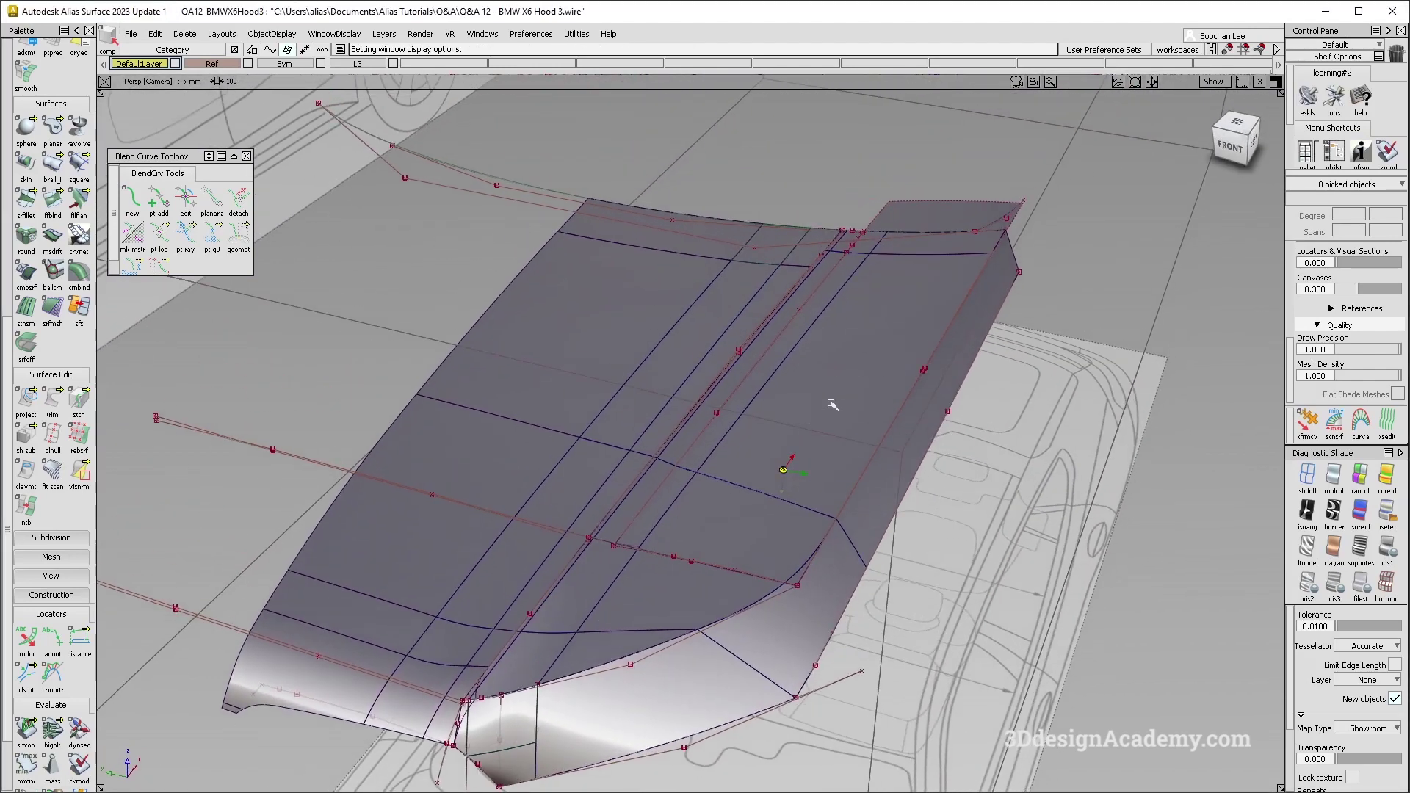
# - Put the large rail surface overlapping the hood's side on layer L3 and hide that layer
pyautogui.click(846, 379)
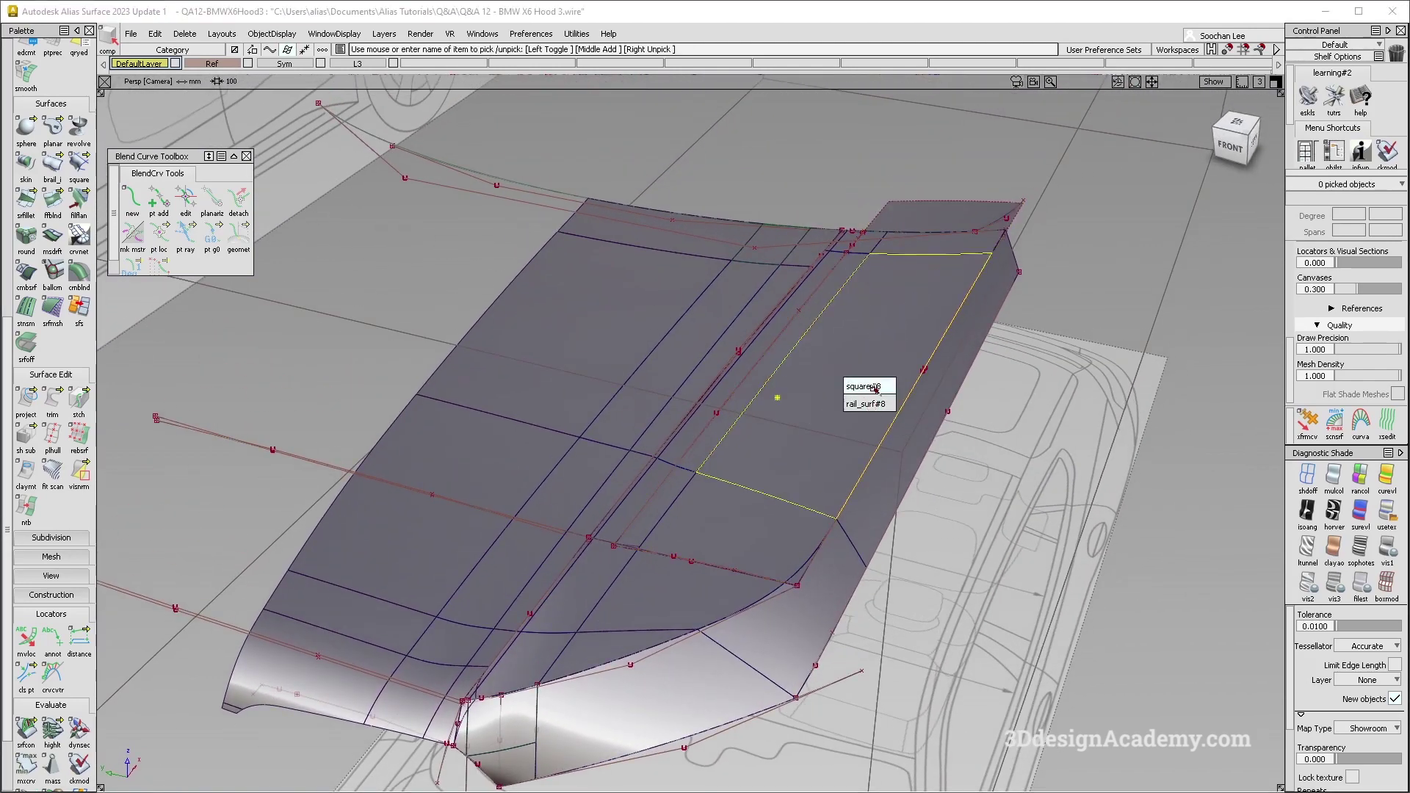
pyautogui.click(866, 404)
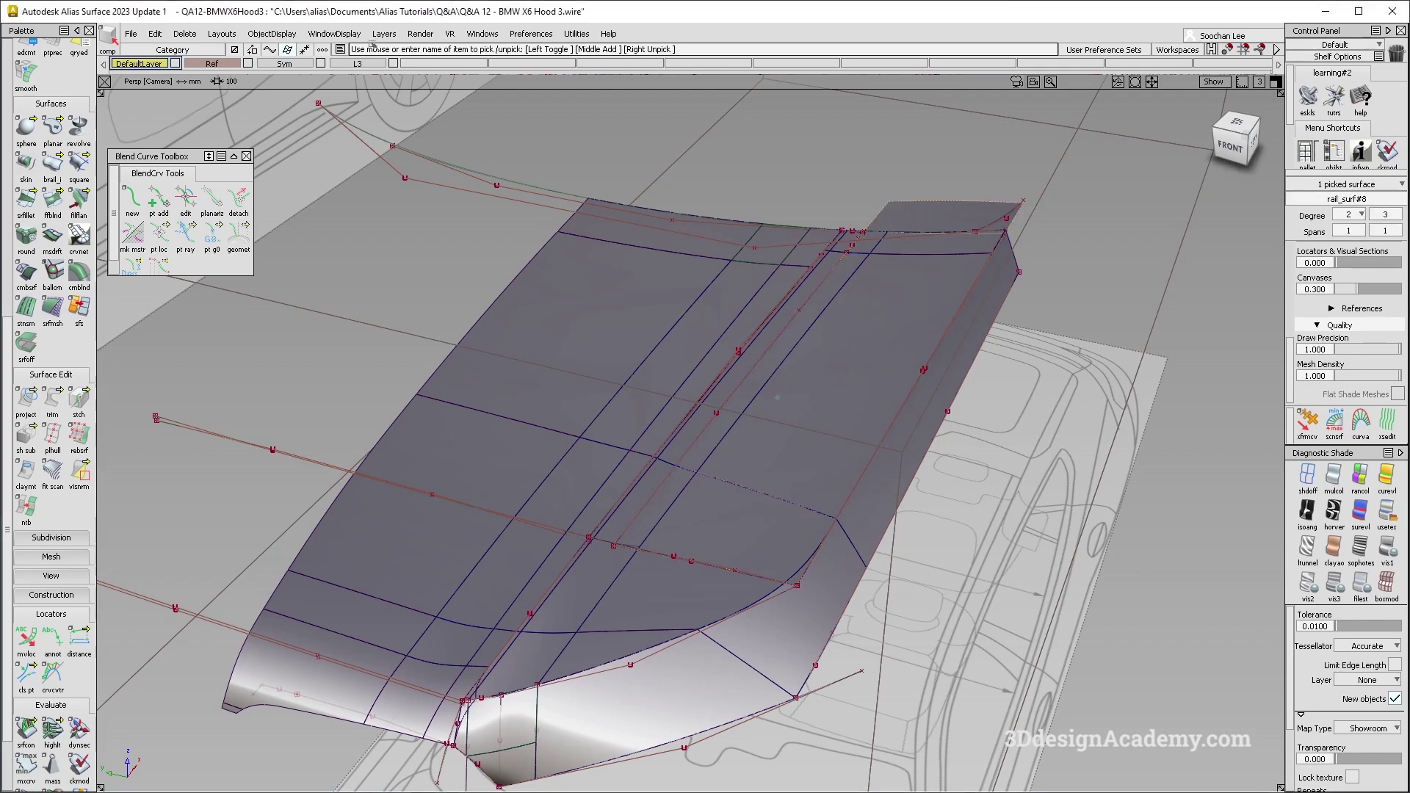
pyautogui.click(397, 63)
# - Select the surfaces around the hood's front and corner and delete their construction history
pyautogui.moveTo(556, 596)
pyautogui.keyDown('alt'); pyautogui.keyDown('shift'); pyautogui.mouseDown(button='middle')
pyautogui.moveTo(703, 352)
pyautogui.moveTo(712, 368)
pyautogui.mouseUp(button='middle'); pyautogui.keyUp('shift'); pyautogui.keyUp('alt')
pyautogui.keyDown('ctrl'); pyautogui.keyDown('shift'); pyautogui.moveTo(740, 469); pyautogui.dragTo(747, 598); pyautogui.keyUp('shift'); pyautogui.keyUp('ctrl')
pyautogui.scroll(3, 638, 505)
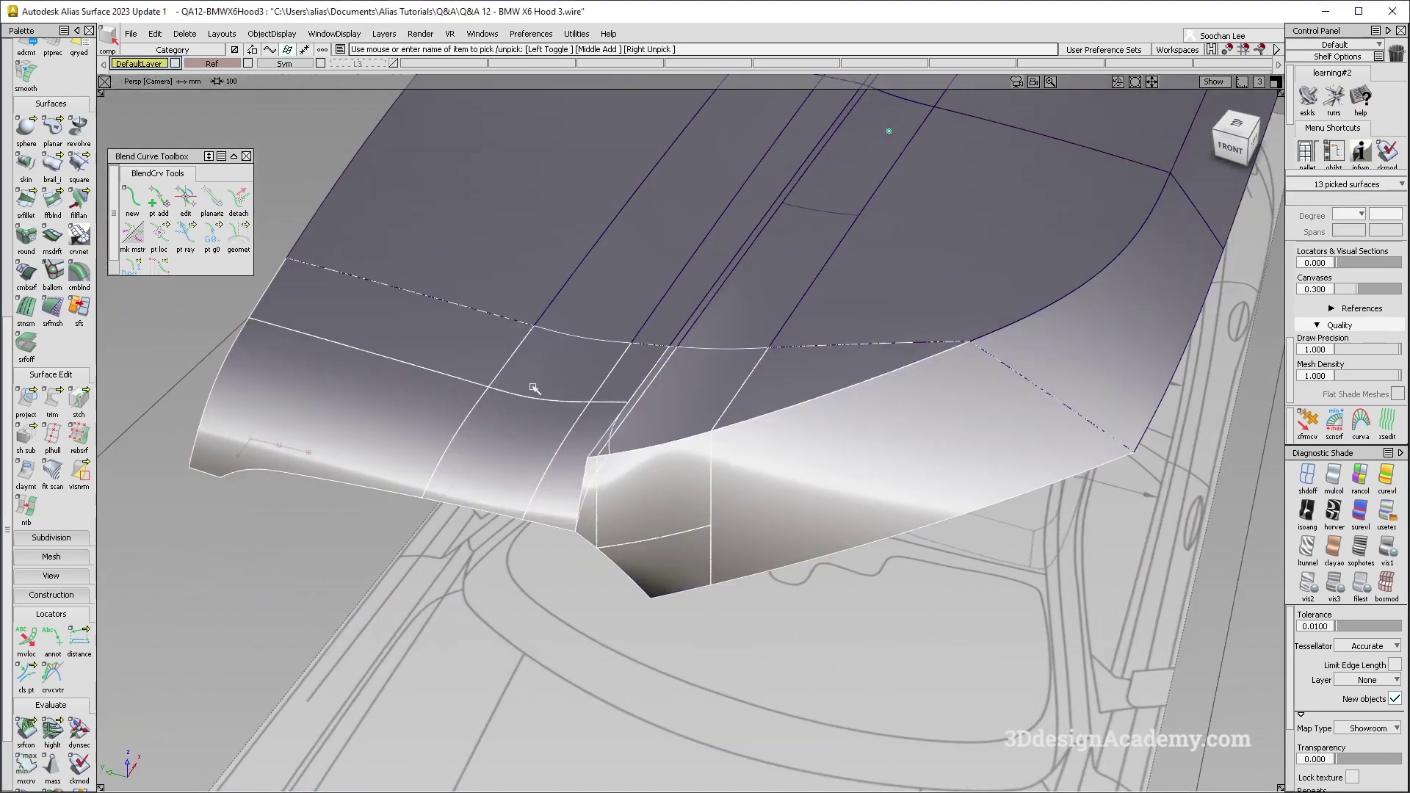
pyautogui.click(185, 34)
pyautogui.click(220, 64)
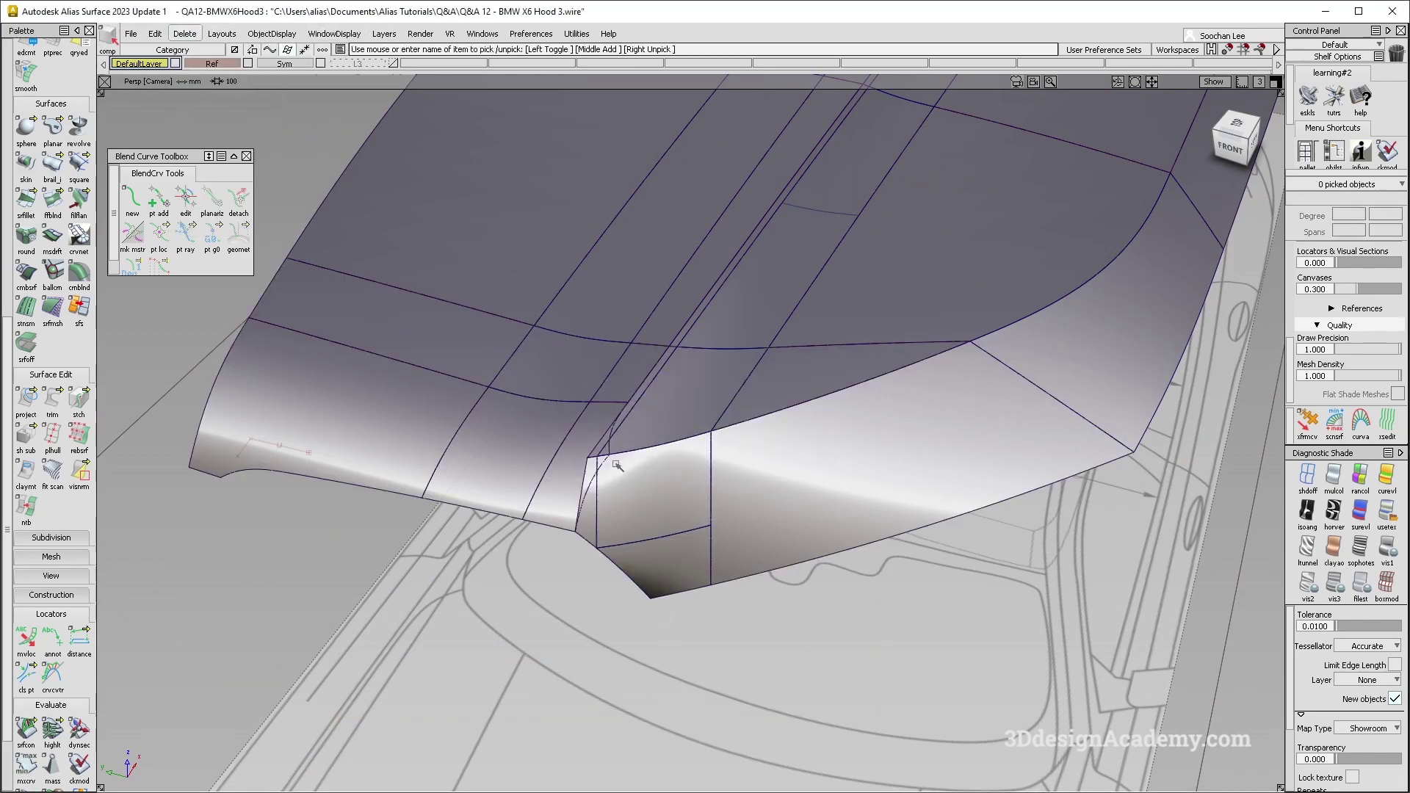
# - Compare the front corner with the car's reference photo
pyautogui.hotkey('alt', 'Tab')
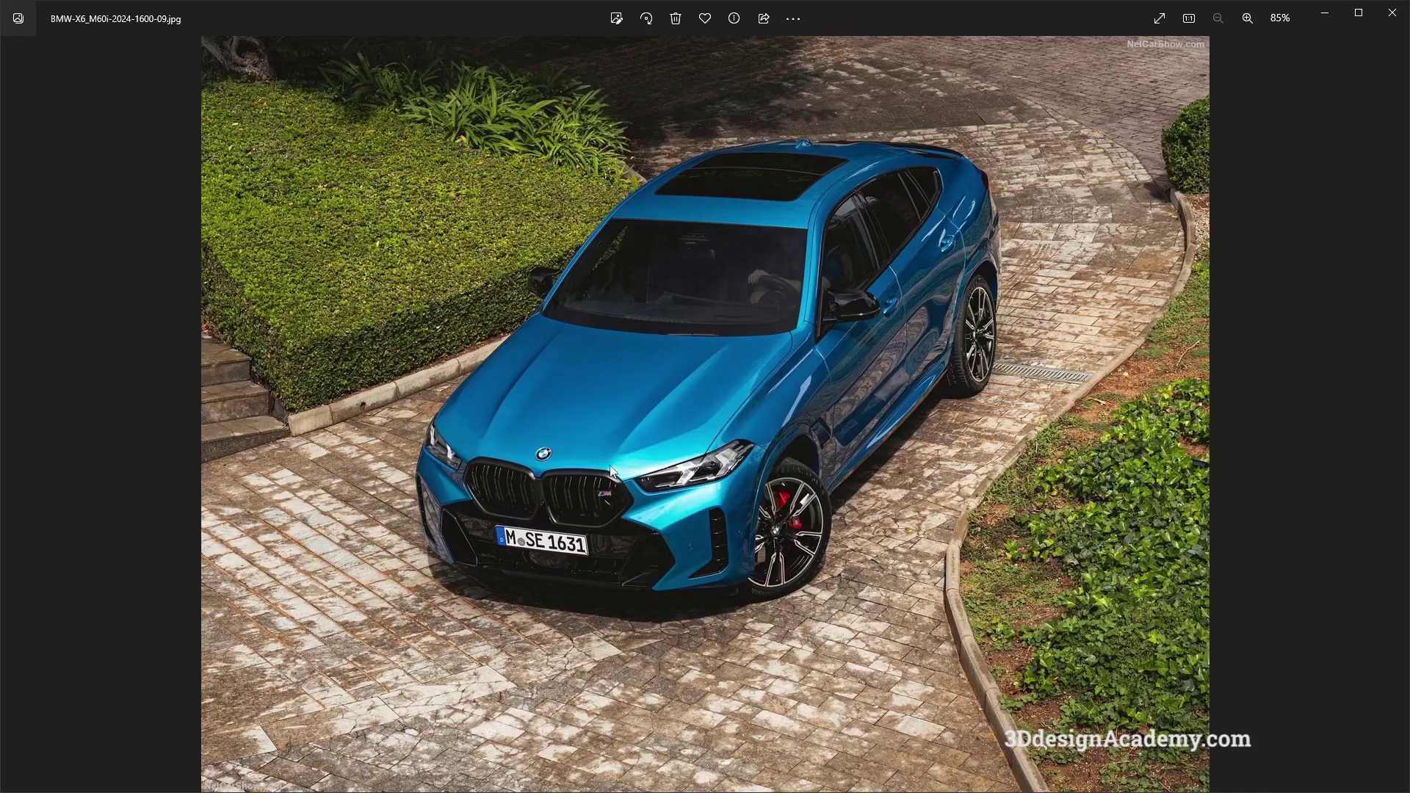
pyautogui.hotkey('alt', 'Tab')
pyautogui.scroll(6, 671, 514)
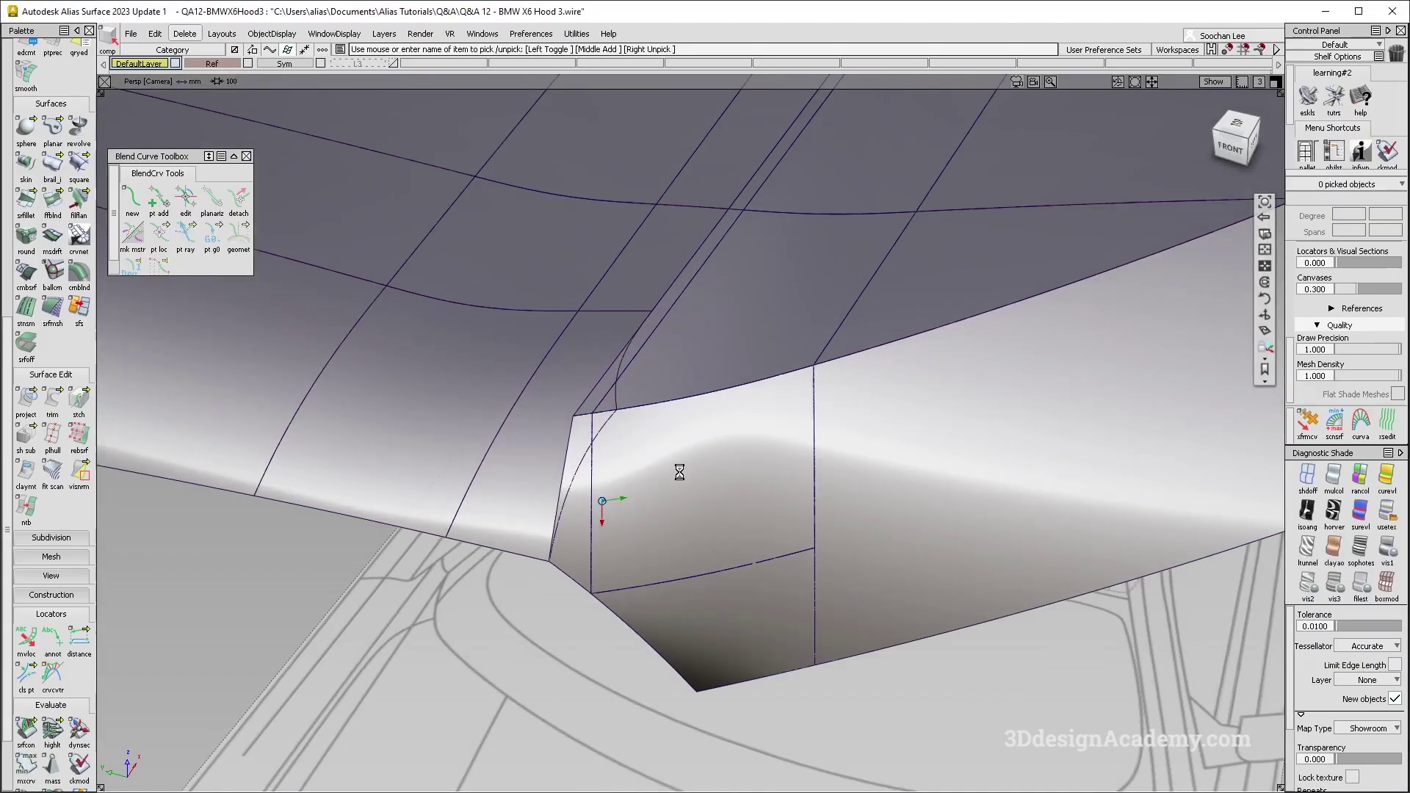
# - Try a G2 Curvature surface fillet with a chordal length of 50 between the front surface and the corner surface
pyautogui.click(26, 400)
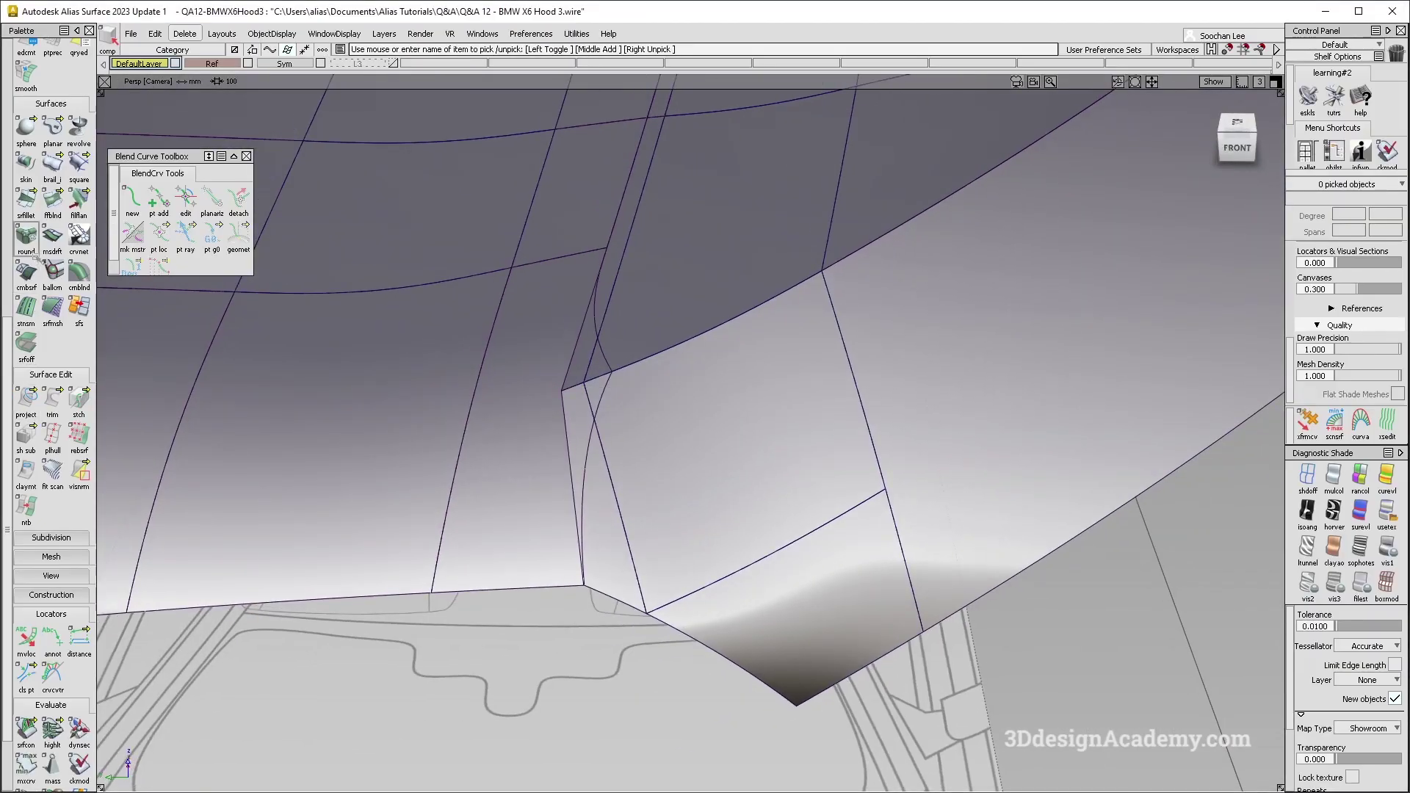
pyautogui.click(27, 199)
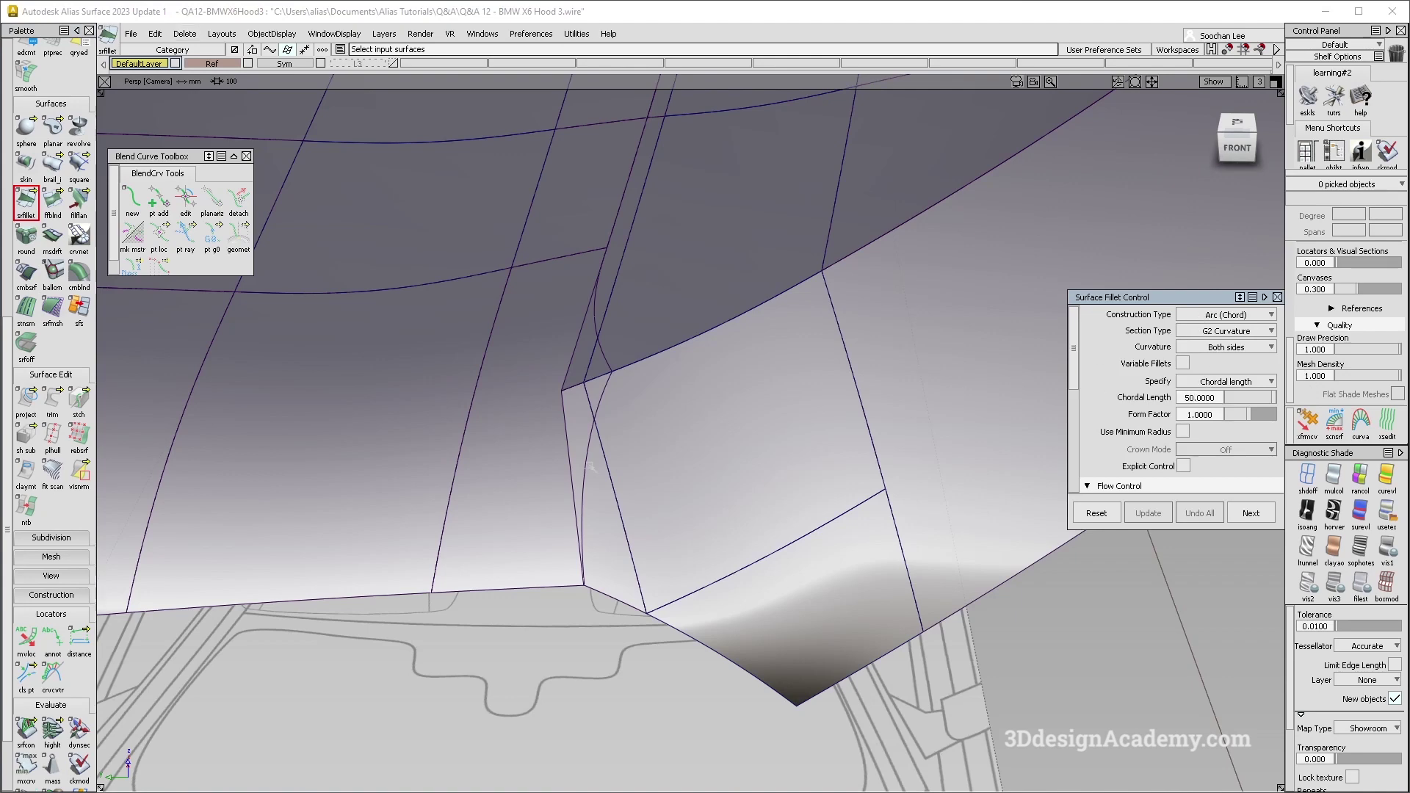
pyautogui.click(591, 465)
pyautogui.keyDown('alt'); pyautogui.keyDown('shift'); pyautogui.moveTo(590, 466); pyautogui.dragTo(652, 454); pyautogui.keyUp('shift'); pyautogui.keyUp('alt')
pyautogui.click(718, 584)
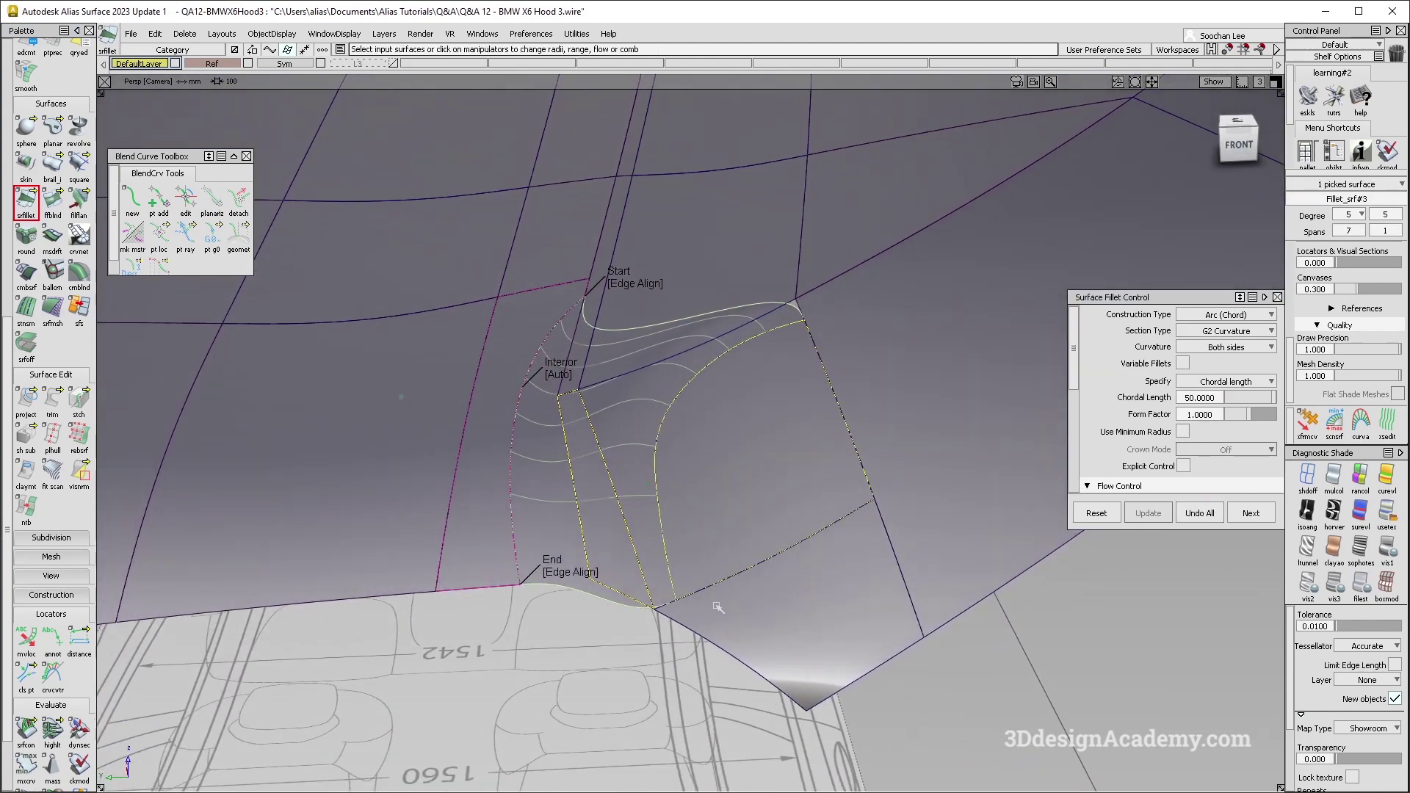
pyautogui.keyDown('alt'); pyautogui.keyDown('shift'); pyautogui.moveTo(711, 607); pyautogui.dragTo(588, 362); pyautogui.keyUp('shift'); pyautogui.keyUp('alt')
pyautogui.click(928, 406)
pyautogui.keyDown('alt'); pyautogui.keyDown('shift'); pyautogui.moveTo(929, 406); pyautogui.dragTo(544, 526); pyautogui.keyUp('shift'); pyautogui.keyUp('alt')
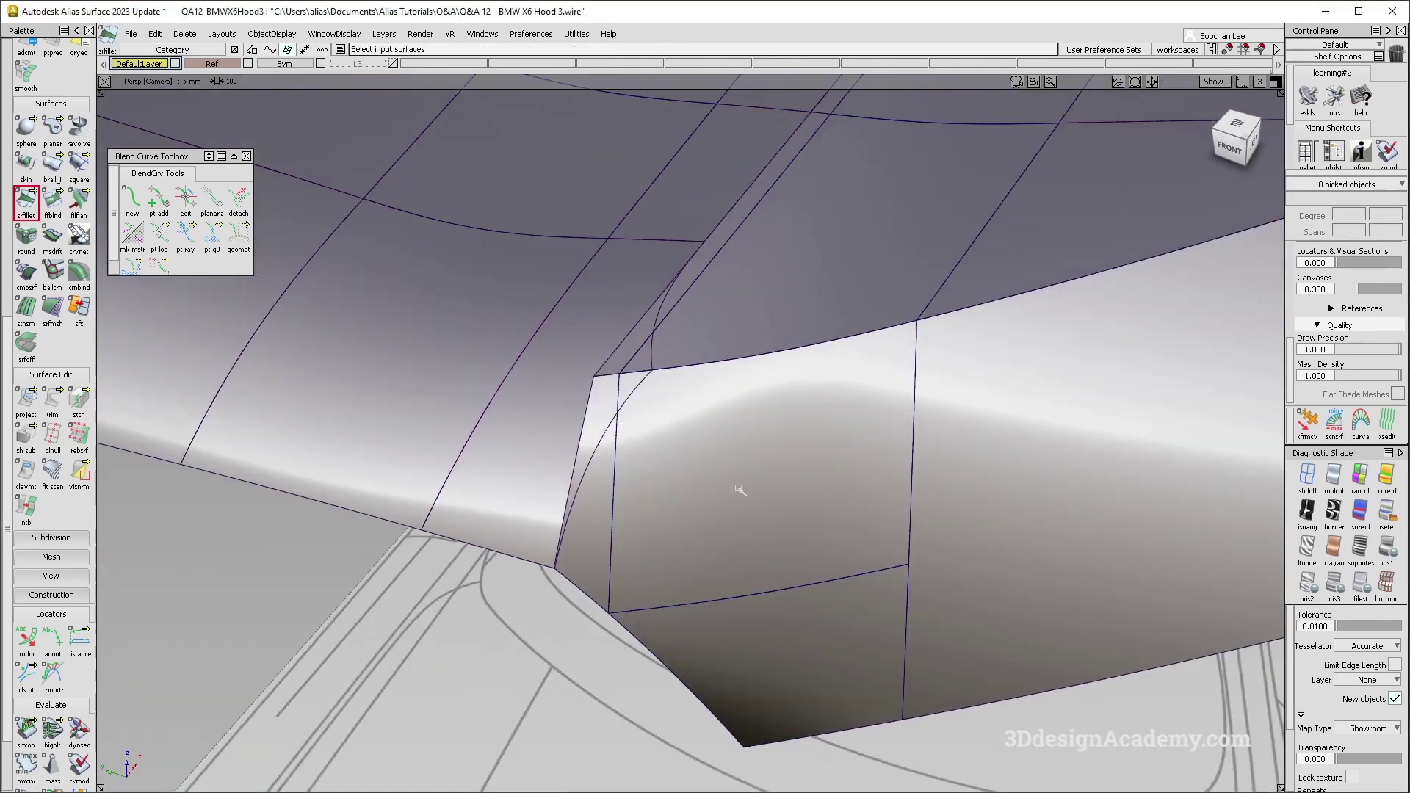
# - In the Top view, draw an edit-point curve across the corner, starting at the front surface's outer edge
pyautogui.press('F5')
pyautogui.keyDown('alt'); pyautogui.keyDown('shift'); pyautogui.moveTo(768, 332); pyautogui.dragTo(750, 393, button='middle'); pyautogui.keyUp('shift'); pyautogui.keyUp('alt')
pyautogui.click(1334, 476)
pyautogui.keyDown('alt'); pyautogui.keyDown('shift'); pyautogui.moveTo(568, 326); pyautogui.dragTo(605, 456, button='middle'); pyautogui.keyUp('shift'); pyautogui.keyUp('alt')
pyautogui.keyDown('ctrl'); pyautogui.keyDown('shift'); pyautogui.moveTo(590, 587); pyautogui.dragTo(532, 308); pyautogui.keyUp('shift'); pyautogui.keyUp('ctrl')
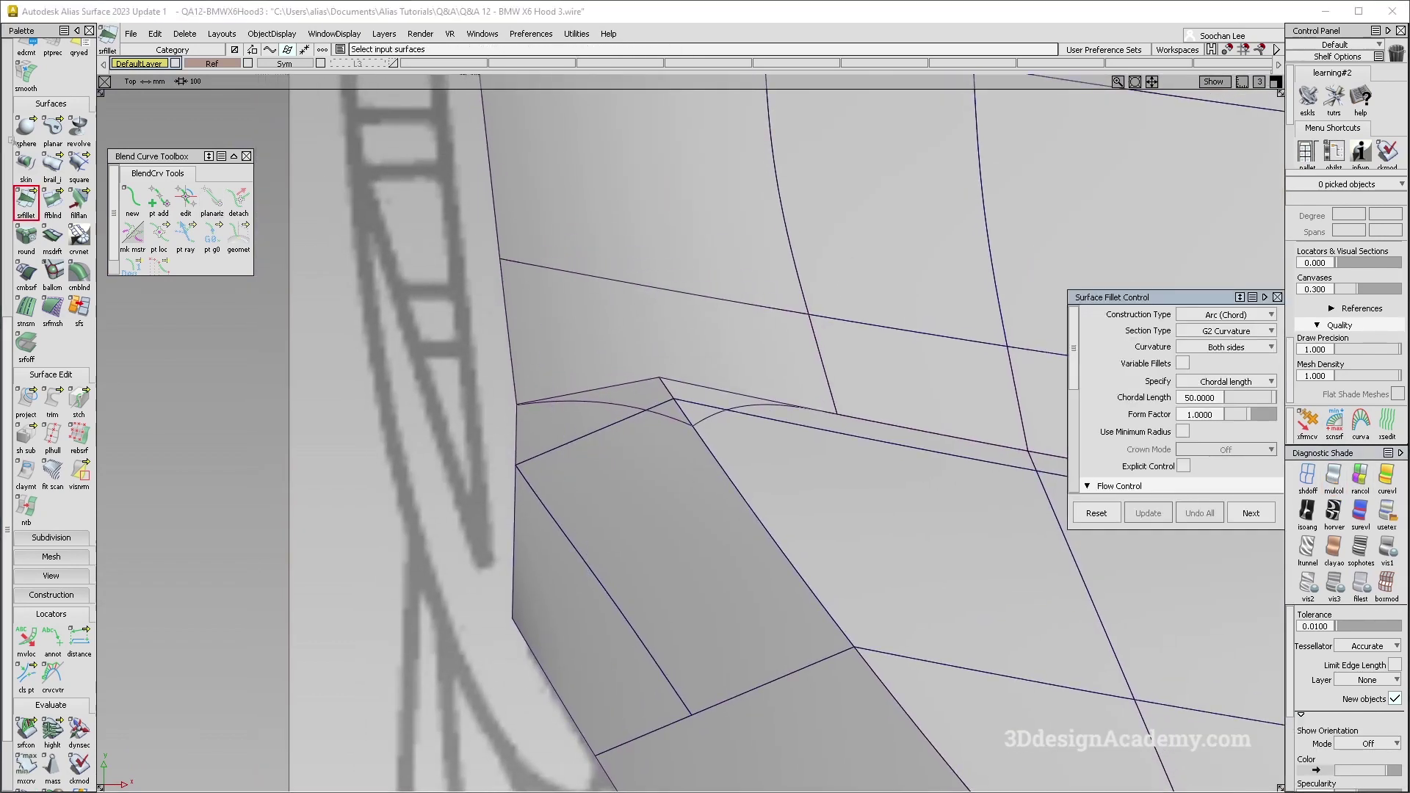
pyautogui.scroll(10, 50, 221)
pyautogui.click(25, 153)
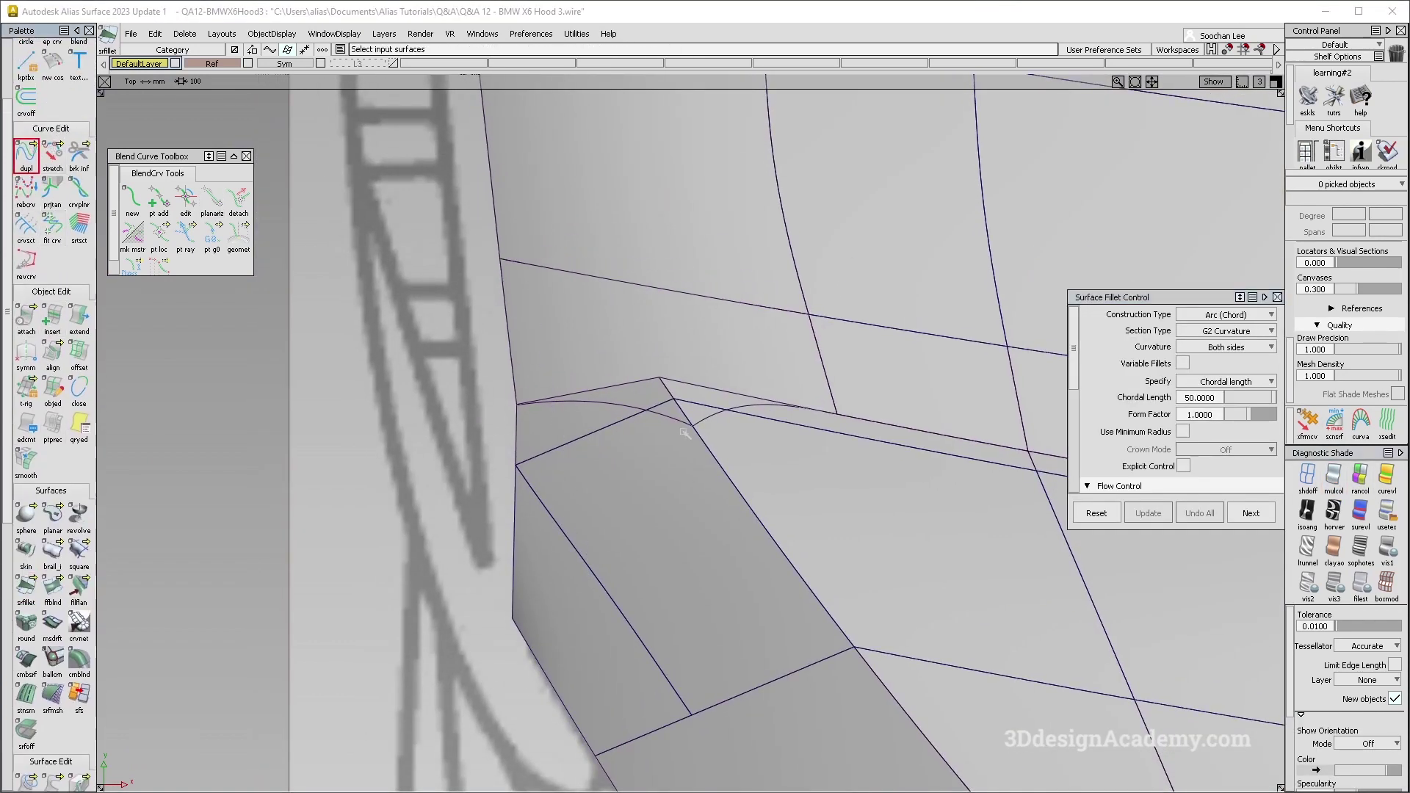
pyautogui.scroll(3, 53, 94)
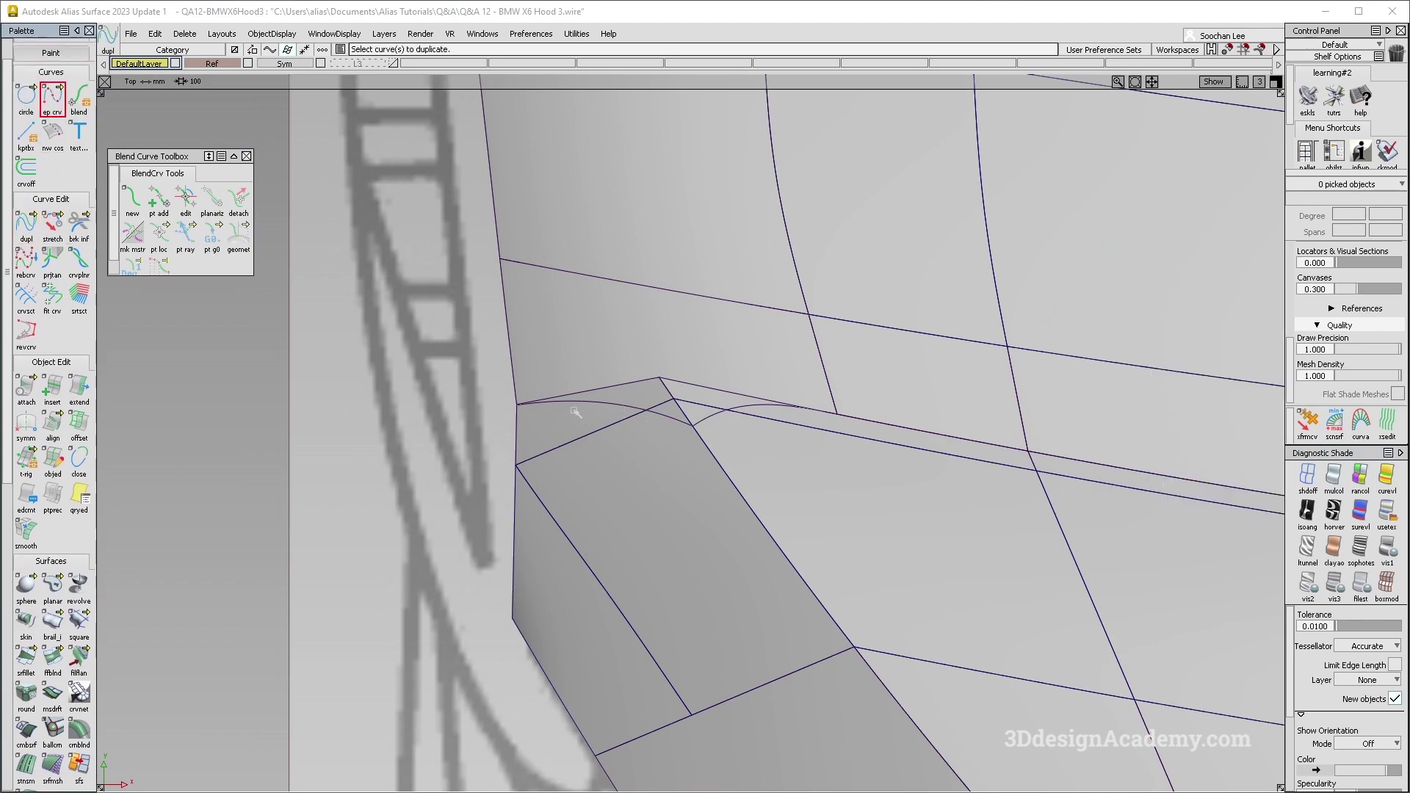
pyautogui.click(516, 403)
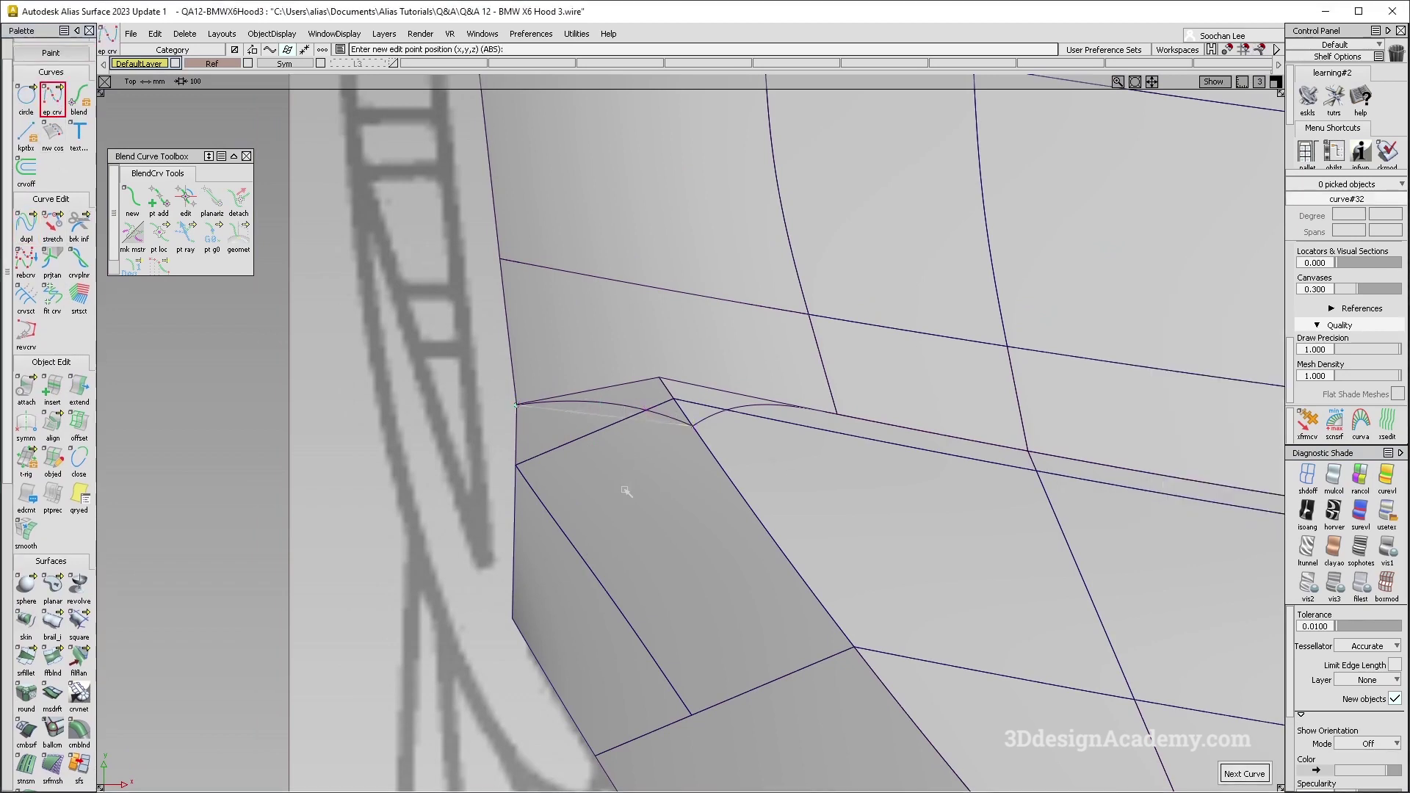
# - Set the new curve's degree to 2, move its middle CV to match the corner's arched edge, and turn off shading
pyautogui.keyDown('ctrl'); pyautogui.keyDown('shift'); pyautogui.moveTo(644, 452); pyautogui.dragTo(637, 397); pyautogui.keyUp('shift'); pyautogui.keyUp('ctrl')
pyautogui.click(1360, 215)
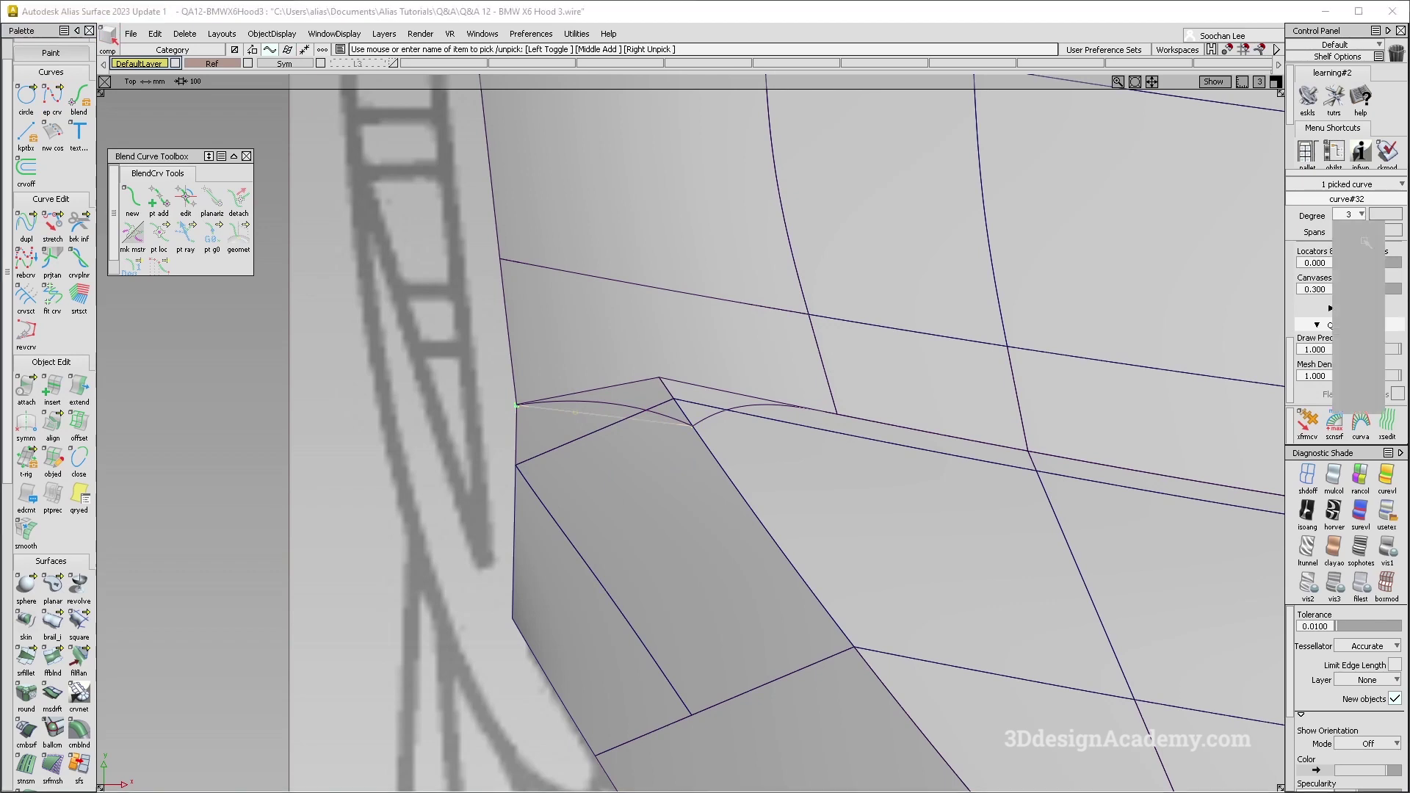
pyautogui.click(1364, 282)
pyautogui.keyDown('ctrl'); pyautogui.keyDown('shift'); pyautogui.moveTo(586, 432); pyautogui.dragTo(623, 448); pyautogui.keyUp('shift'); pyautogui.keyUp('ctrl')
pyautogui.keyDown('ctrl'); pyautogui.keyDown('shift'); pyautogui.moveTo(623, 514); pyautogui.dragTo(623, 460, button='middle'); pyautogui.keyUp('shift'); pyautogui.keyUp('ctrl')
pyautogui.moveTo(622, 473); pyautogui.dragTo(627, 450)
pyautogui.keyDown('ctrl'); pyautogui.keyDown('shift'); pyautogui.moveTo(680, 526); pyautogui.dragTo(708, 460); pyautogui.keyUp('shift'); pyautogui.keyUp('ctrl')
pyautogui.click(1308, 476)
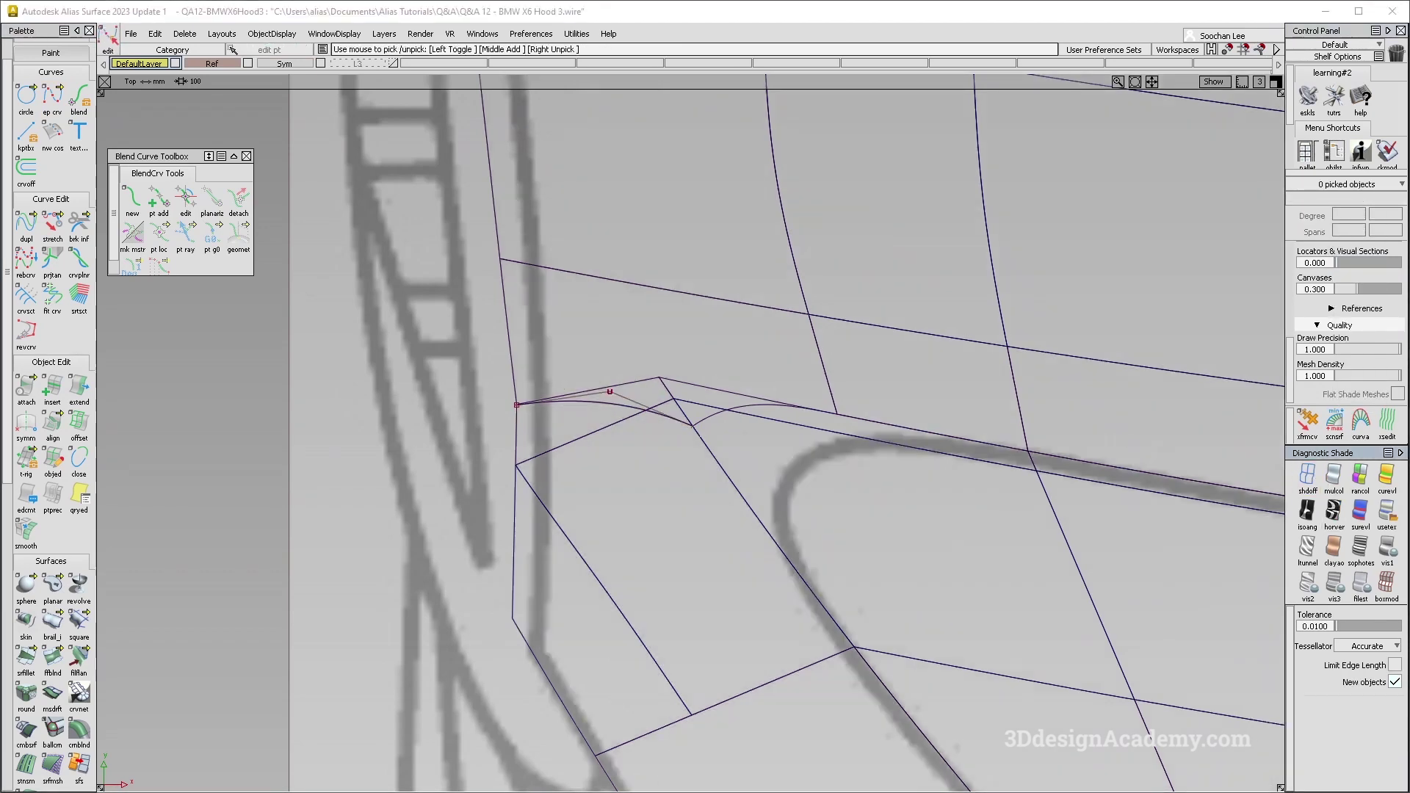
# - Move the arched curve down beside the corner surface and deselect it
pyautogui.moveTo(592, 353)
pyautogui.keyDown('ctrl'); pyautogui.keyDown('shift'); pyautogui.mouseDown()
pyautogui.moveTo(722, 516)
pyautogui.moveTo(640, 453)
pyautogui.mouseUp(); pyautogui.keyUp('shift'); pyautogui.keyUp('ctrl')
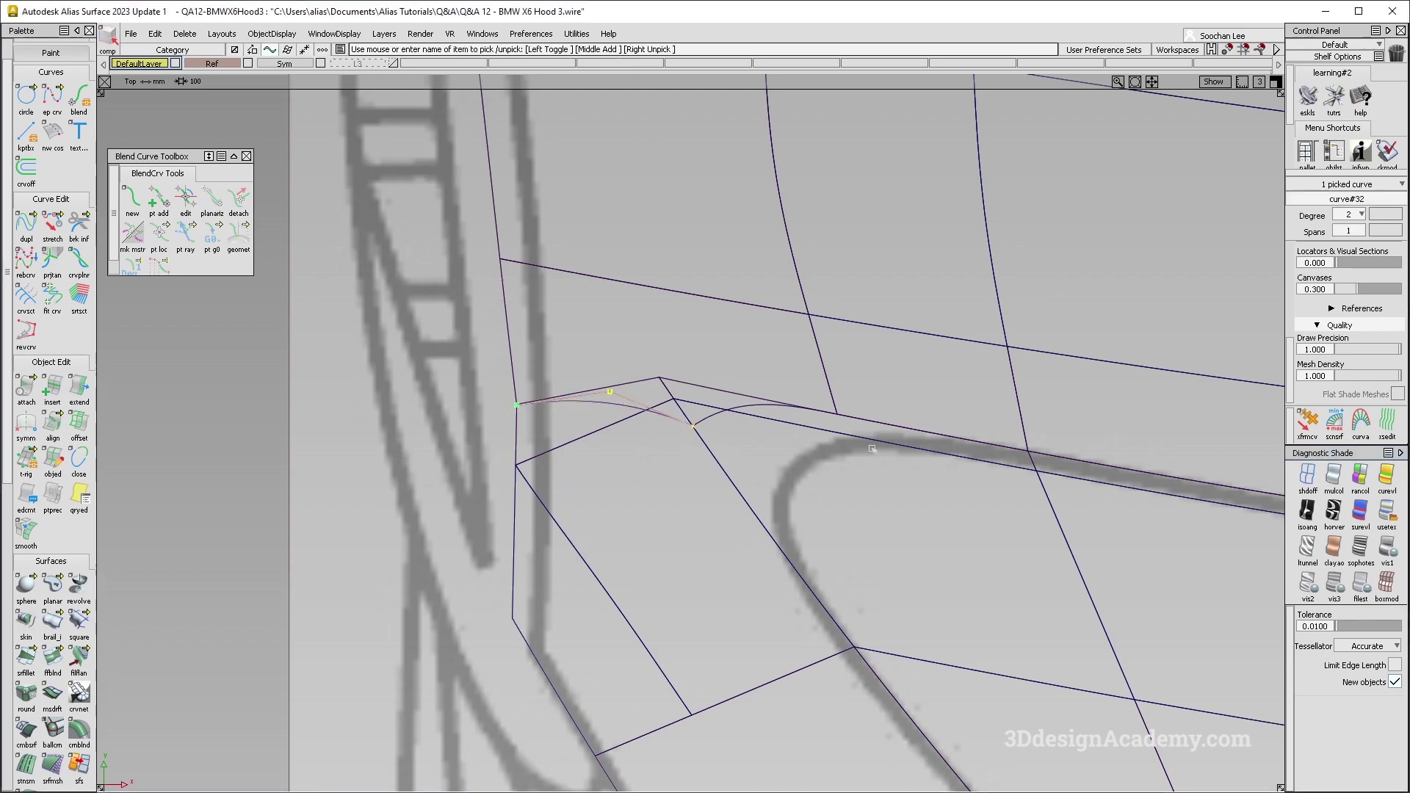
pyautogui.keyDown('ctrl'); pyautogui.keyDown('shift'); pyautogui.moveTo(788, 628); pyautogui.dragTo(787, 491, button='middle'); pyautogui.keyUp('shift'); pyautogui.keyUp('ctrl')
pyautogui.keyDown('ctrl'); pyautogui.keyDown('alt'); pyautogui.moveTo(515, 490); pyautogui.dragTo(515, 498); pyautogui.keyUp('alt'); pyautogui.keyUp('ctrl')
pyautogui.keyDown('ctrl'); pyautogui.keyDown('shift'); pyautogui.moveTo(732, 642); pyautogui.dragTo(732, 381); pyautogui.keyUp('shift'); pyautogui.keyUp('ctrl')
# - Build a curve fillet between the two surface edges meeting at the rounded grille outline
pyautogui.moveTo(26, 222); pyautogui.dragTo(112, 232)
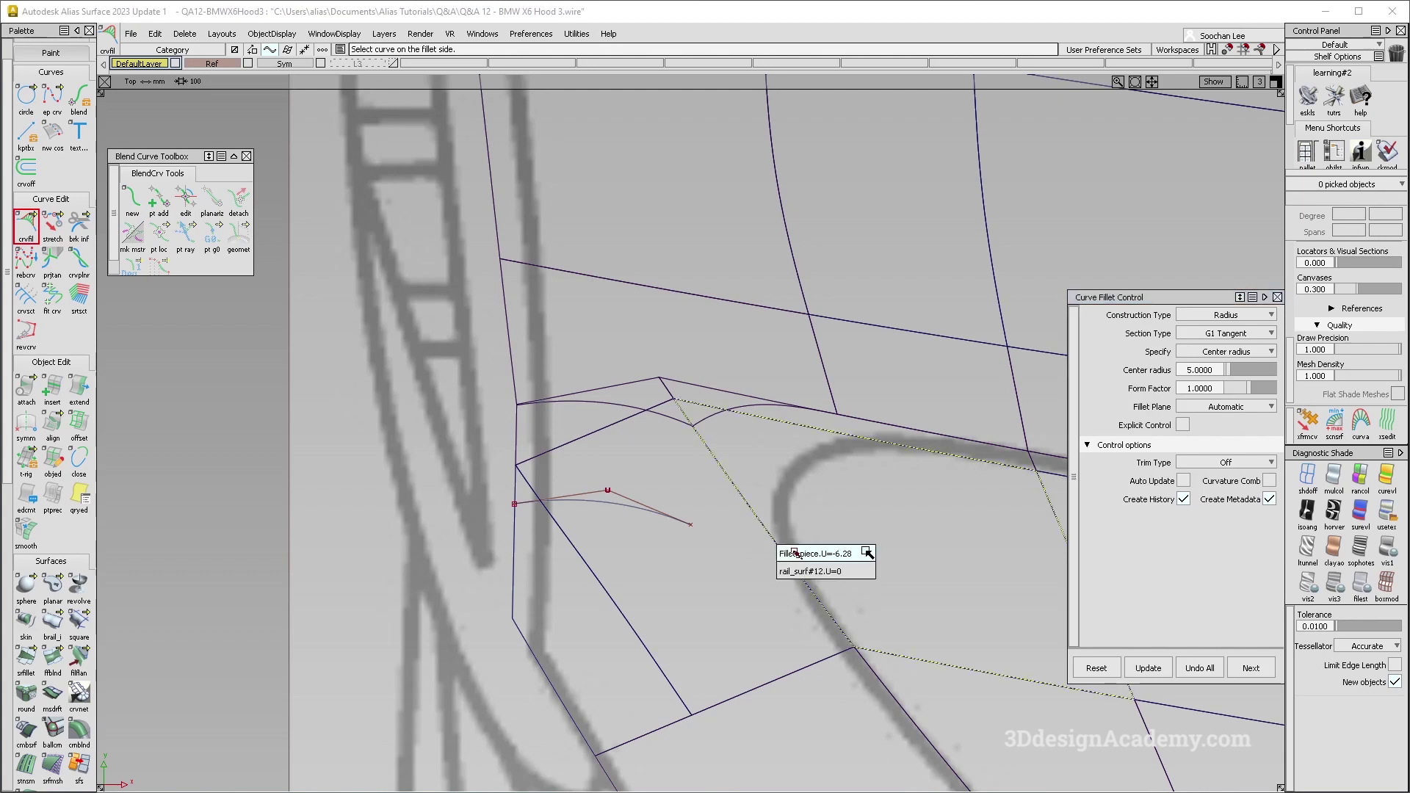
pyautogui.click(868, 552)
pyautogui.click(902, 439)
pyautogui.click(912, 444)
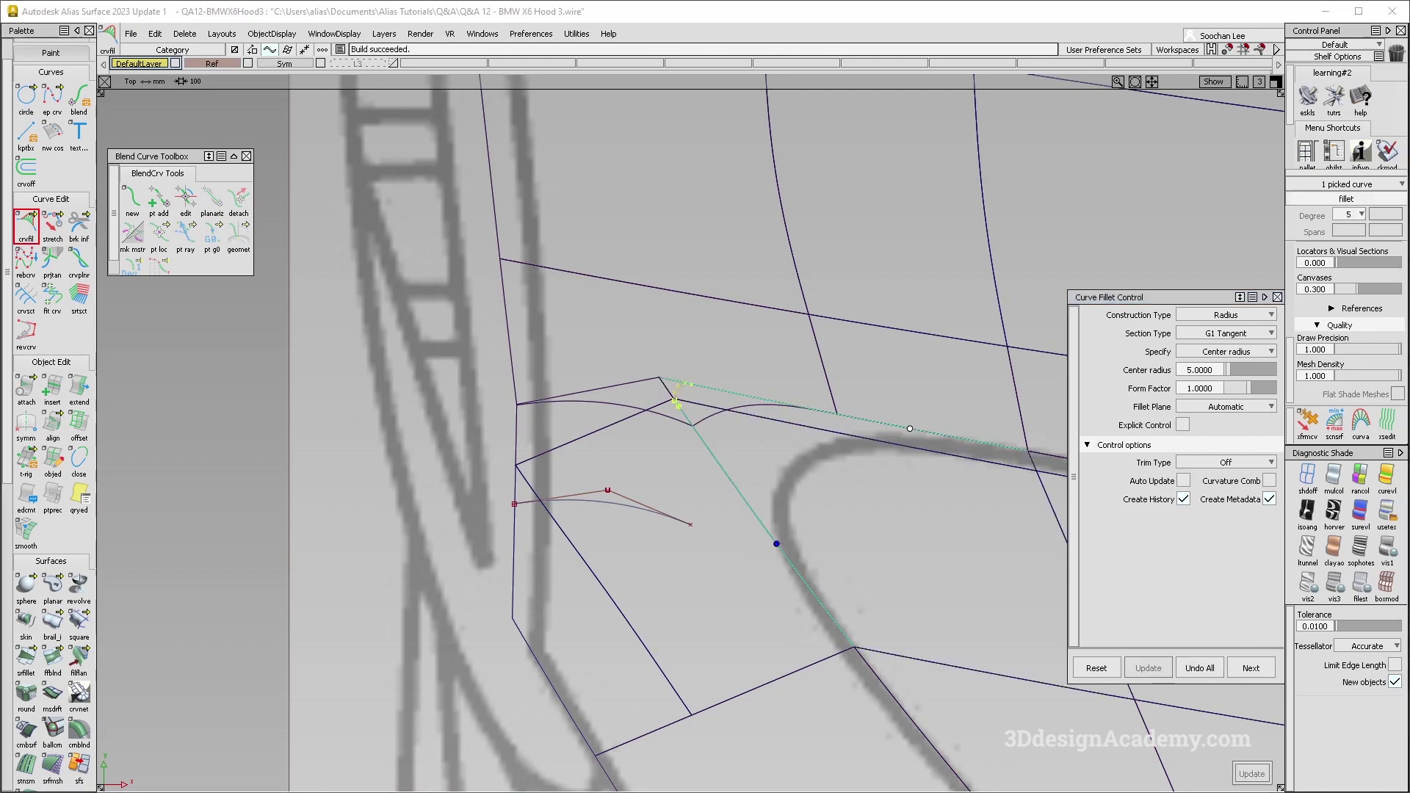
# - Set the curve fillet to Chord construction and G2 Curvature, enlarging the chordal length beyond 70 to follow the rounded canvas outline
pyautogui.keyDown('alt'); pyautogui.keyDown('shift'); pyautogui.moveTo(889, 480); pyautogui.dragTo(865, 479, button='middle'); pyautogui.keyUp('shift'); pyautogui.keyUp('alt')
pyautogui.click(1249, 317)
pyautogui.click(1249, 333)
pyautogui.click(1249, 335)
pyautogui.click(1227, 401)
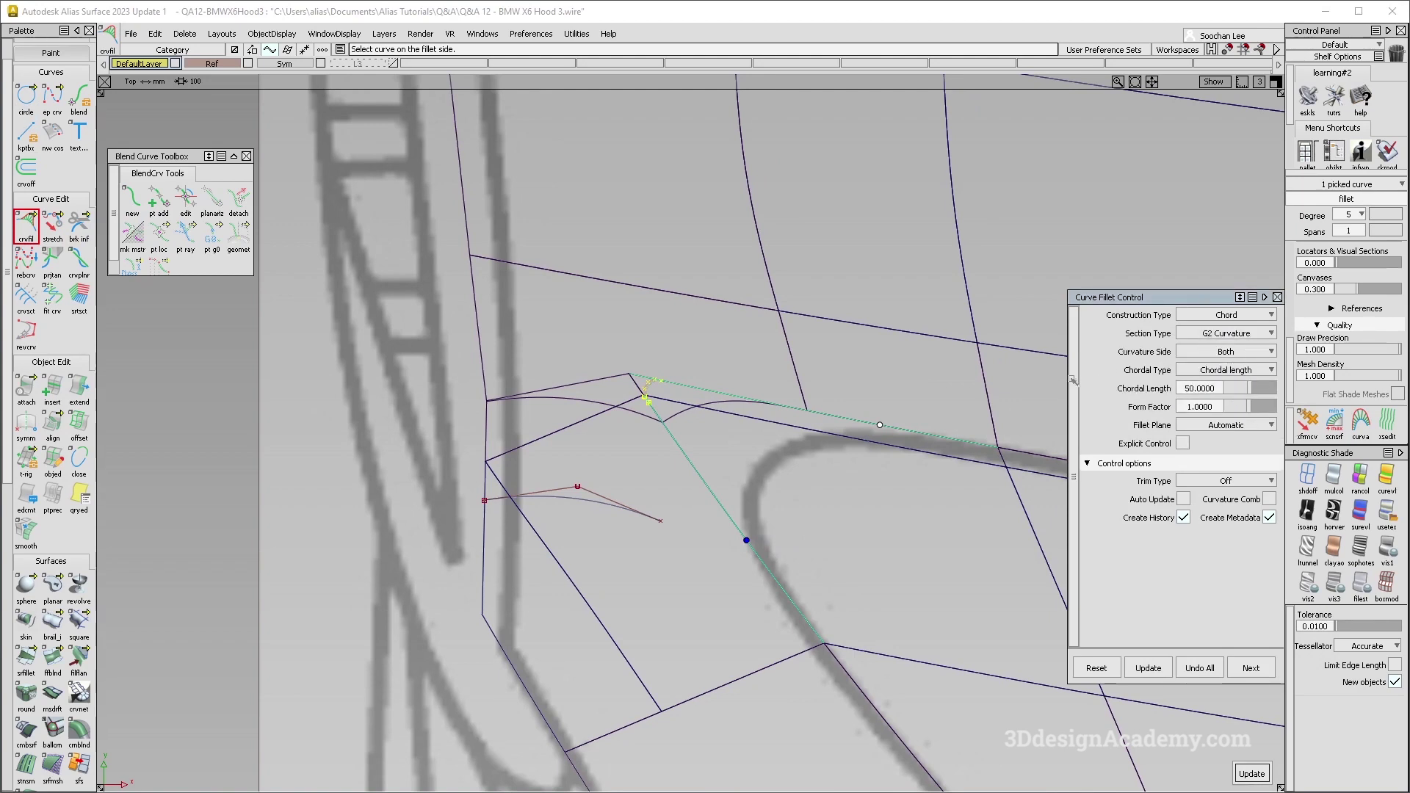
pyautogui.press('space')
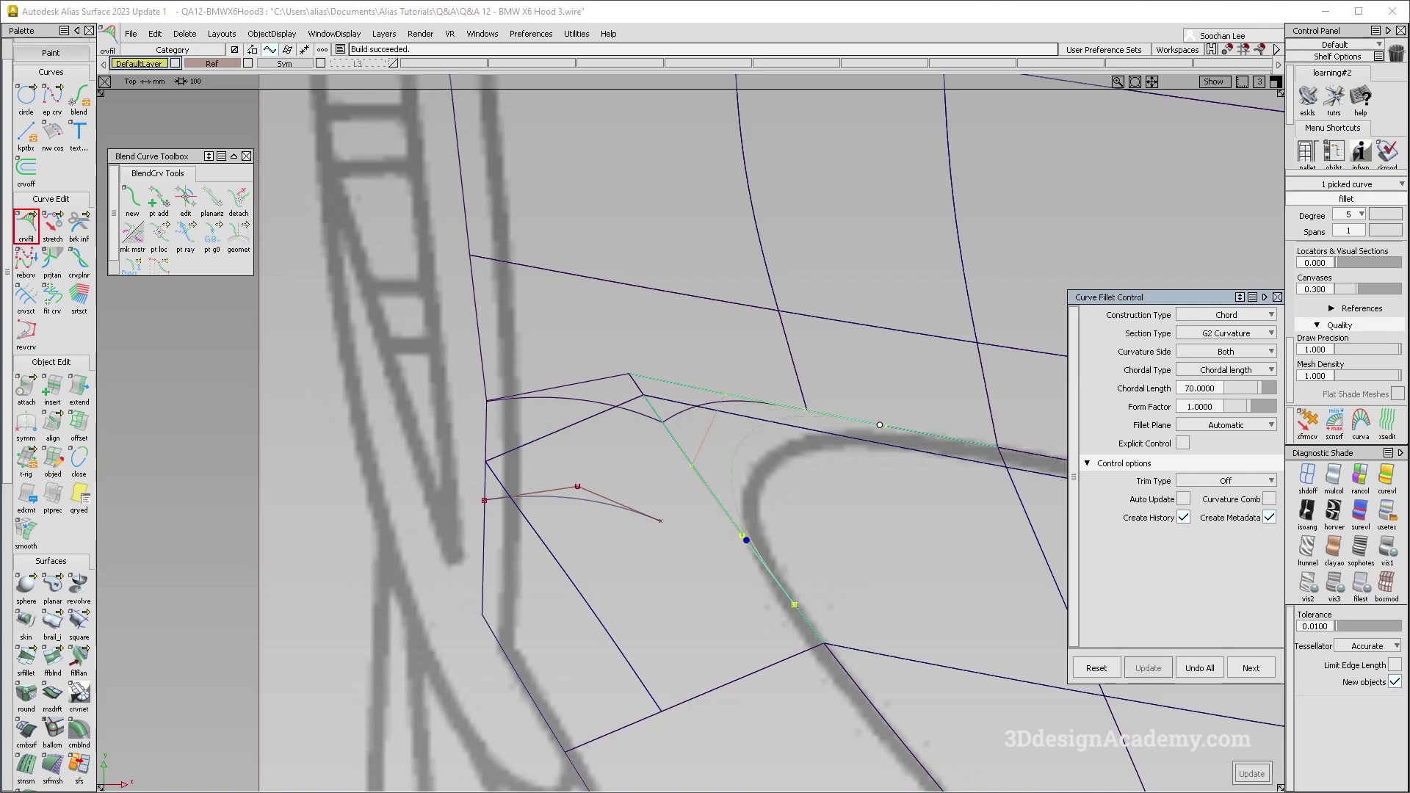
pyautogui.press('Return')
pyautogui.press('Return')
# - Copy and paste the arched curve and move the duplicate up near the front surface's upper cross edge
pyautogui.keyDown('alt'); pyautogui.keyDown('shift'); pyautogui.moveTo(925, 450); pyautogui.dragTo(831, 433, button='middle'); pyautogui.keyUp('shift'); pyautogui.keyUp('alt')
pyautogui.click(746, 467)
pyautogui.keyDown('alt'); pyautogui.keyDown('shift'); pyautogui.moveTo(475, 425); pyautogui.dragTo(475, 395, button='middle'); pyautogui.keyUp('shift'); pyautogui.keyUp('alt')
pyautogui.keyDown('ctrl'); pyautogui.keyDown('shift'); pyautogui.moveTo(490, 452); pyautogui.dragTo(491, 500); pyautogui.keyUp('shift'); pyautogui.keyUp('ctrl')
pyautogui.click(474, 453)
pyautogui.hotkey('ctrl', 'c')
pyautogui.hotkey('ctrl', 'v')
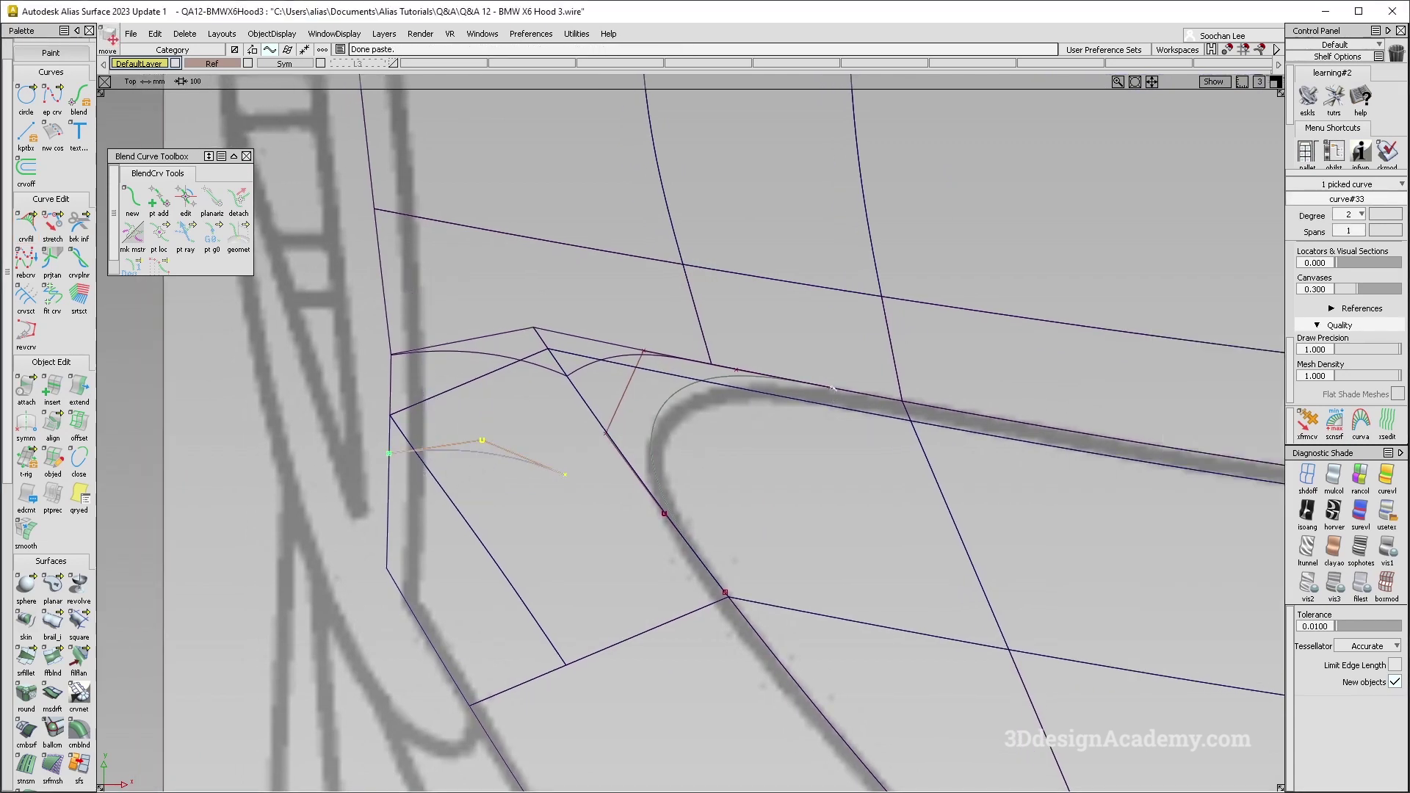
pyautogui.moveTo(482, 441); pyautogui.dragTo(476, 268)
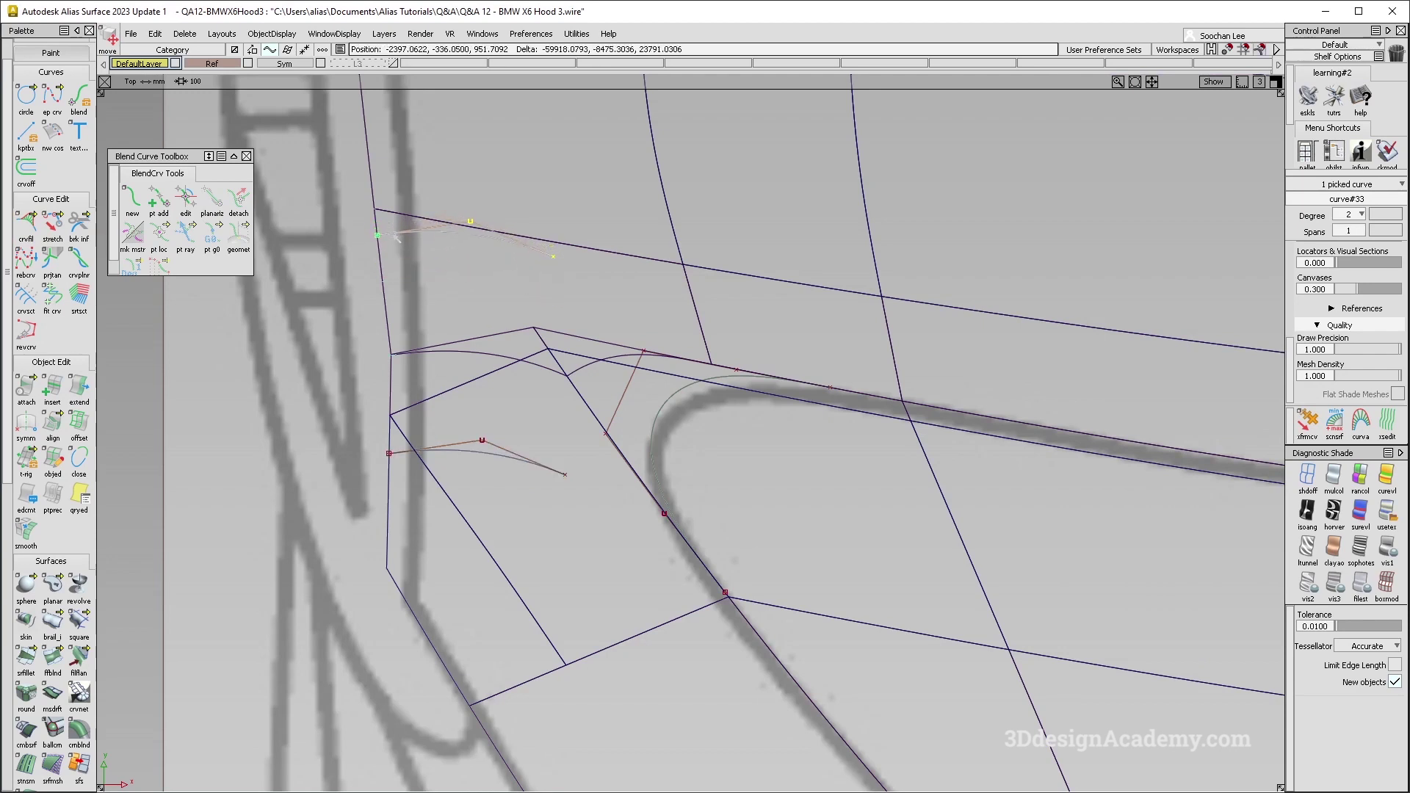
pyautogui.keyDown('ctrl'); pyautogui.keyDown('shift'); pyautogui.moveTo(525, 359); pyautogui.dragTo(511, 243); pyautogui.keyUp('shift'); pyautogui.keyUp('ctrl')
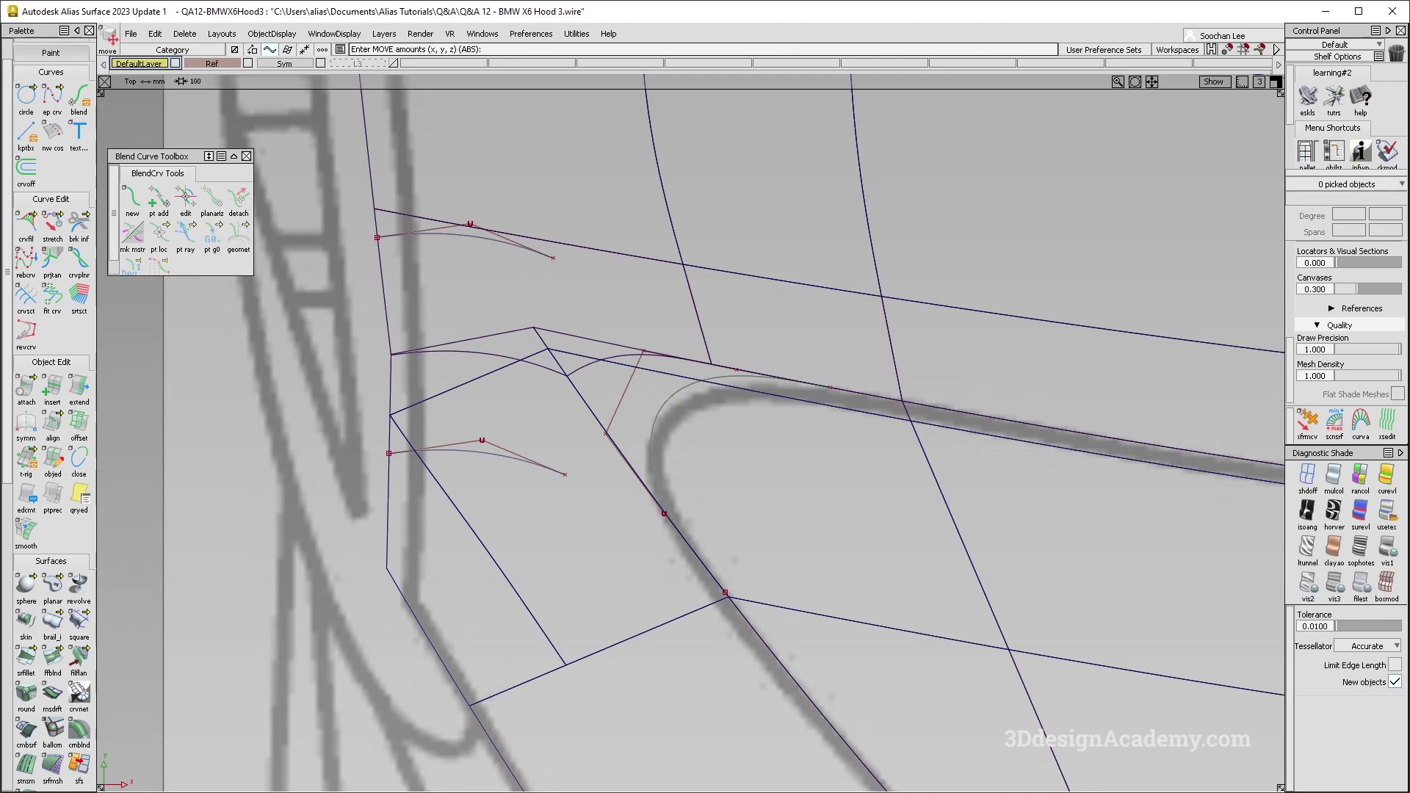
# - Stretch the lower arched curve so its inner end snaps to the fillet curve's lower end
pyautogui.keyDown('alt'); pyautogui.keyDown('shift'); pyautogui.moveTo(472, 400); pyautogui.dragTo(488, 373, button='middle'); pyautogui.keyUp('shift'); pyautogui.keyUp('alt')
pyautogui.keyDown('ctrl'); pyautogui.keyDown('shift'); pyautogui.moveTo(578, 538); pyautogui.dragTo(516, 258); pyautogui.keyUp('shift'); pyautogui.keyUp('ctrl')
pyautogui.click(52, 223)
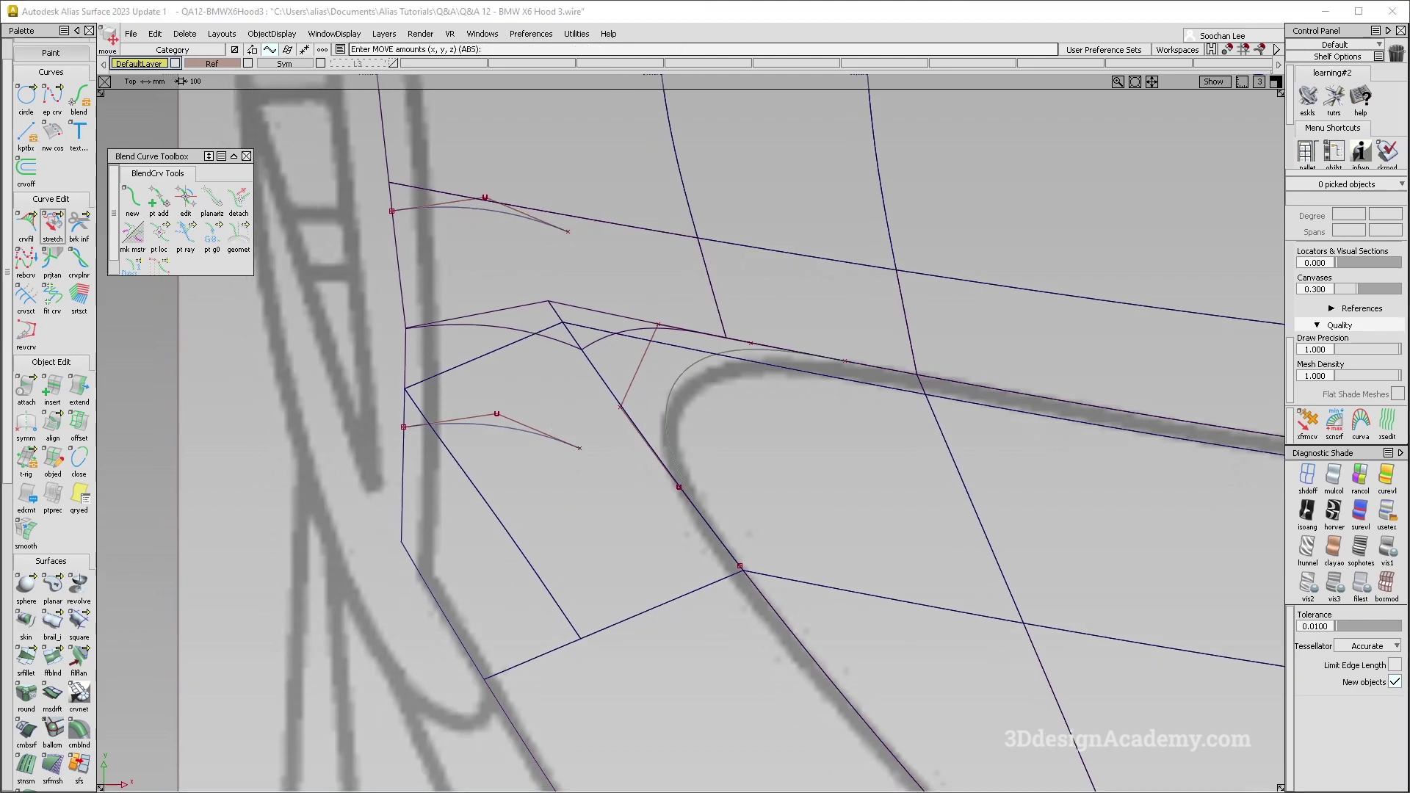
pyautogui.click(551, 434)
pyautogui.keyDown('ctrl'); pyautogui.moveTo(580, 448); pyautogui.dragTo(740, 566); pyautogui.keyUp('ctrl')
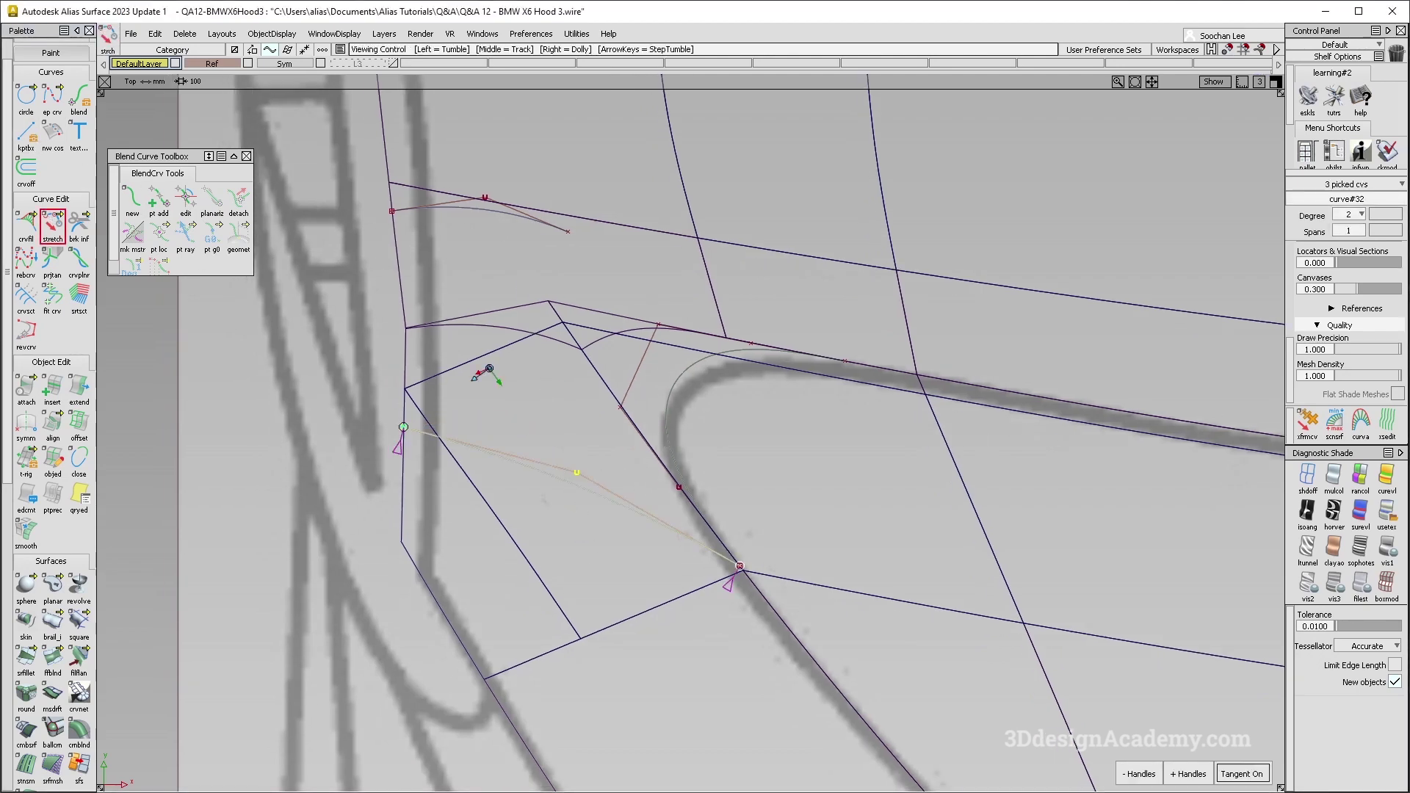
pyautogui.keyDown('alt'); pyautogui.keyDown('shift'); pyautogui.moveTo(544, 512); pyautogui.dragTo(574, 511, button='middle'); pyautogui.keyUp('shift'); pyautogui.keyUp('alt')
# - Stretch the upper arched curve so its inner end snaps to the fillet curve's upper end
pyautogui.click(507, 209)
pyautogui.keyDown('ctrl'); pyautogui.moveTo(599, 232); pyautogui.dragTo(834, 294); pyautogui.keyUp('ctrl')
pyautogui.click(654, 262)
pyautogui.keyDown('ctrl'); pyautogui.keyDown('shift'); pyautogui.moveTo(735, 293); pyautogui.dragTo(694, 315); pyautogui.keyUp('shift'); pyautogui.keyUp('ctrl')
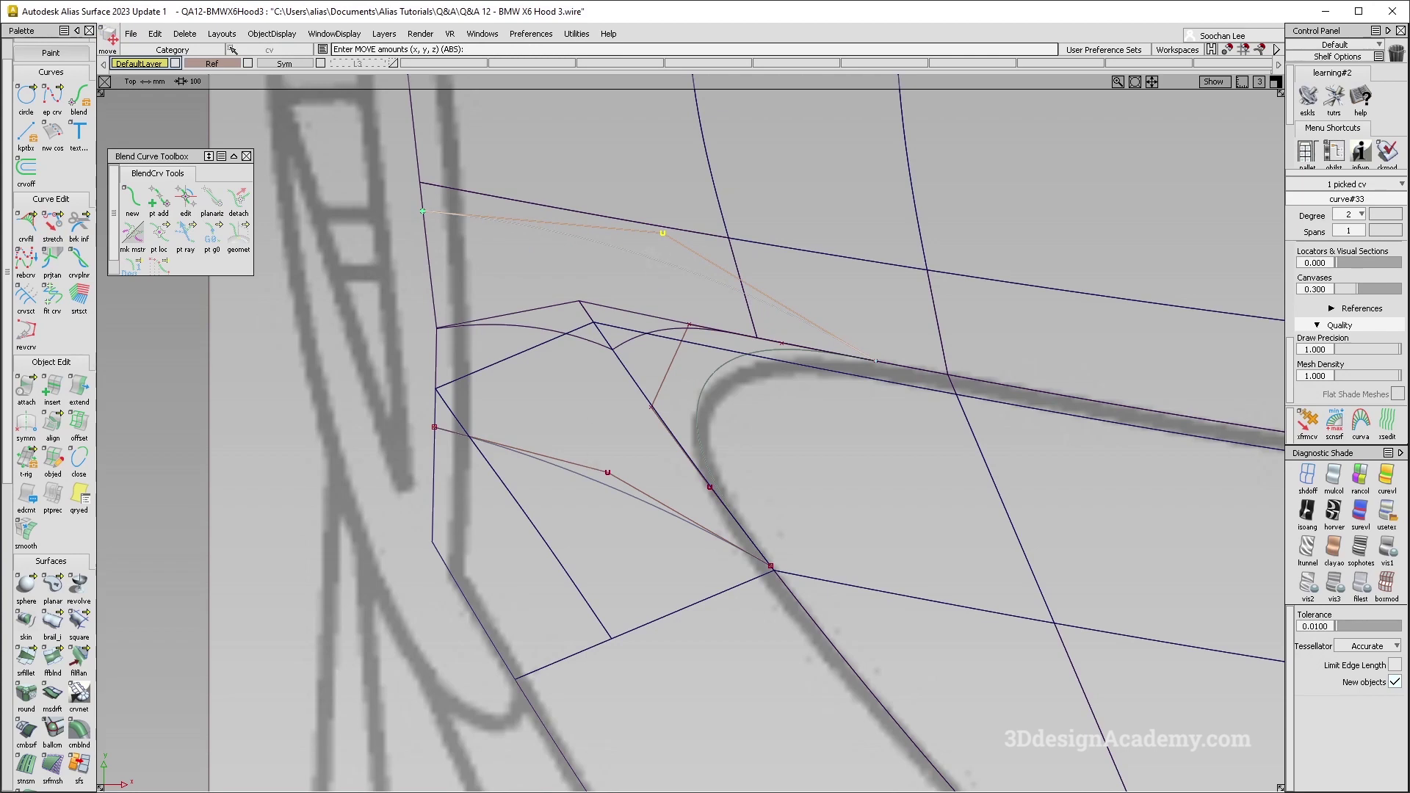
# - Nudge the lower curve's middle CV slightly upward to refine its arch
pyautogui.keyDown('alt'); pyautogui.keyDown('shift'); pyautogui.moveTo(676, 367); pyautogui.dragTo(700, 326, button='middle'); pyautogui.keyUp('shift'); pyautogui.keyUp('alt')
pyautogui.keyDown('ctrl'); pyautogui.keyDown('shift'); pyautogui.moveTo(604, 469); pyautogui.dragTo(619, 434); pyautogui.keyUp('shift'); pyautogui.keyUp('ctrl')
pyautogui.click(632, 431)
pyautogui.keyDown('ctrl'); pyautogui.keyDown('shift'); pyautogui.moveTo(702, 446); pyautogui.dragTo(702, 480); pyautogui.keyUp('shift'); pyautogui.keyUp('ctrl')
pyautogui.moveTo(703, 478); pyautogui.dragTo(703, 471, button='right')
# - Pick the upper curve's middle CV and shift it slightly inward and upward to increase the arch
pyautogui.moveTo(687, 367)
pyautogui.keyDown('ctrl'); pyautogui.keyDown('shift'); pyautogui.mouseDown()
pyautogui.moveTo(684, 312)
pyautogui.moveTo(639, 268)
pyautogui.mouseUp(); pyautogui.keyUp('shift'); pyautogui.keyUp('ctrl')
pyautogui.moveTo(639, 185)
pyautogui.mouseDown()
pyautogui.moveTo(707, 211)
pyautogui.moveTo(700, 199)
pyautogui.mouseUp()
pyautogui.moveTo(726, 193)
pyautogui.keyDown('ctrl'); pyautogui.keyDown('shift'); pyautogui.mouseDown()
pyautogui.moveTo(651, 168)
pyautogui.moveTo(707, 235)
pyautogui.mouseUp(); pyautogui.keyUp('shift'); pyautogui.keyUp('ctrl')
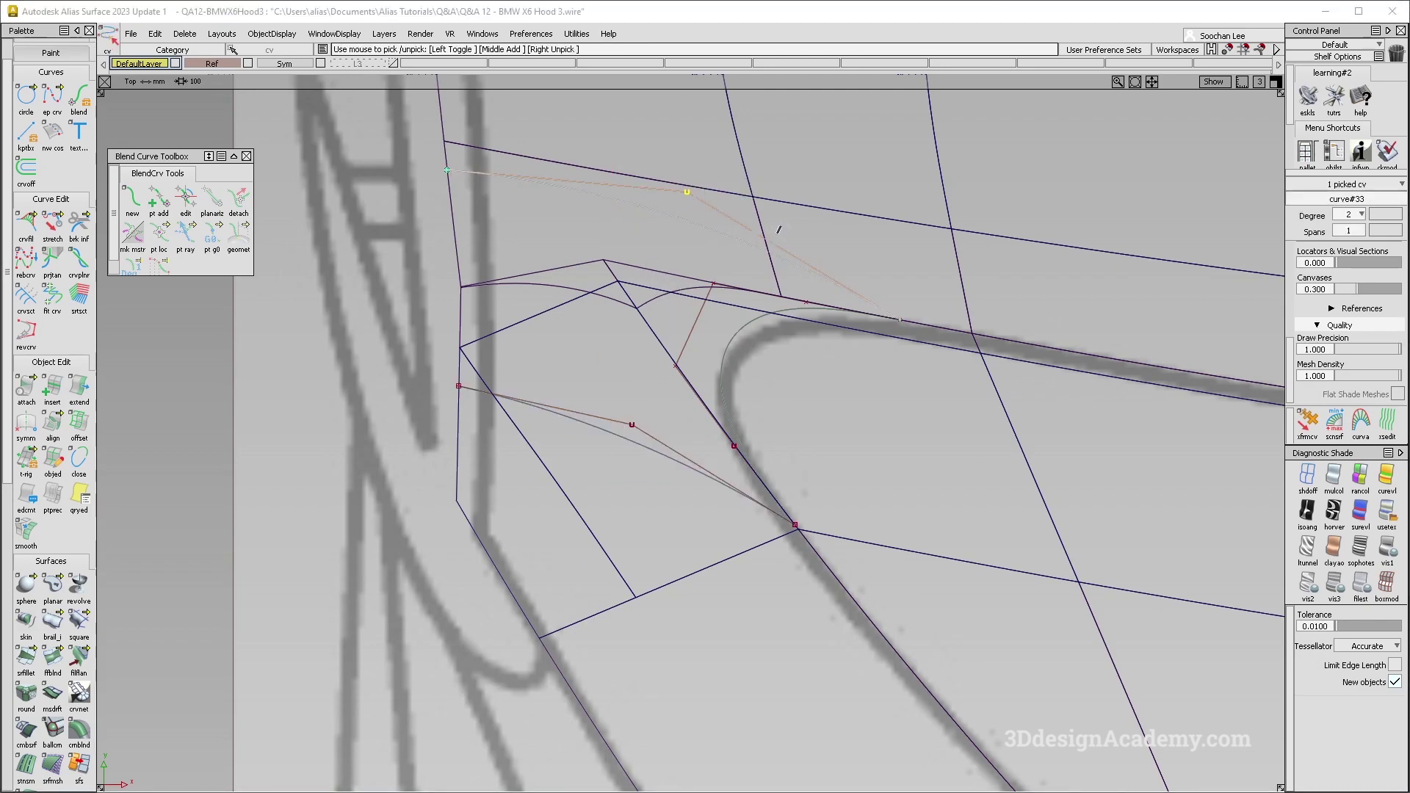
pyautogui.keyDown('ctrl'); pyautogui.keyDown('shift'); pyautogui.moveTo(764, 199); pyautogui.dragTo(796, 223, button='middle'); pyautogui.keyUp('shift'); pyautogui.keyUp('ctrl')
pyautogui.moveTo(796, 223); pyautogui.dragTo(812, 218)
pyautogui.hotkey('ctrl', 'z')
pyautogui.keyDown('ctrl'); pyautogui.keyDown('shift'); pyautogui.moveTo(822, 275); pyautogui.dragTo(833, 213, button='middle'); pyautogui.keyUp('shift'); pyautogui.keyUp('ctrl')
pyautogui.moveTo(827, 242); pyautogui.dragTo(839, 236)
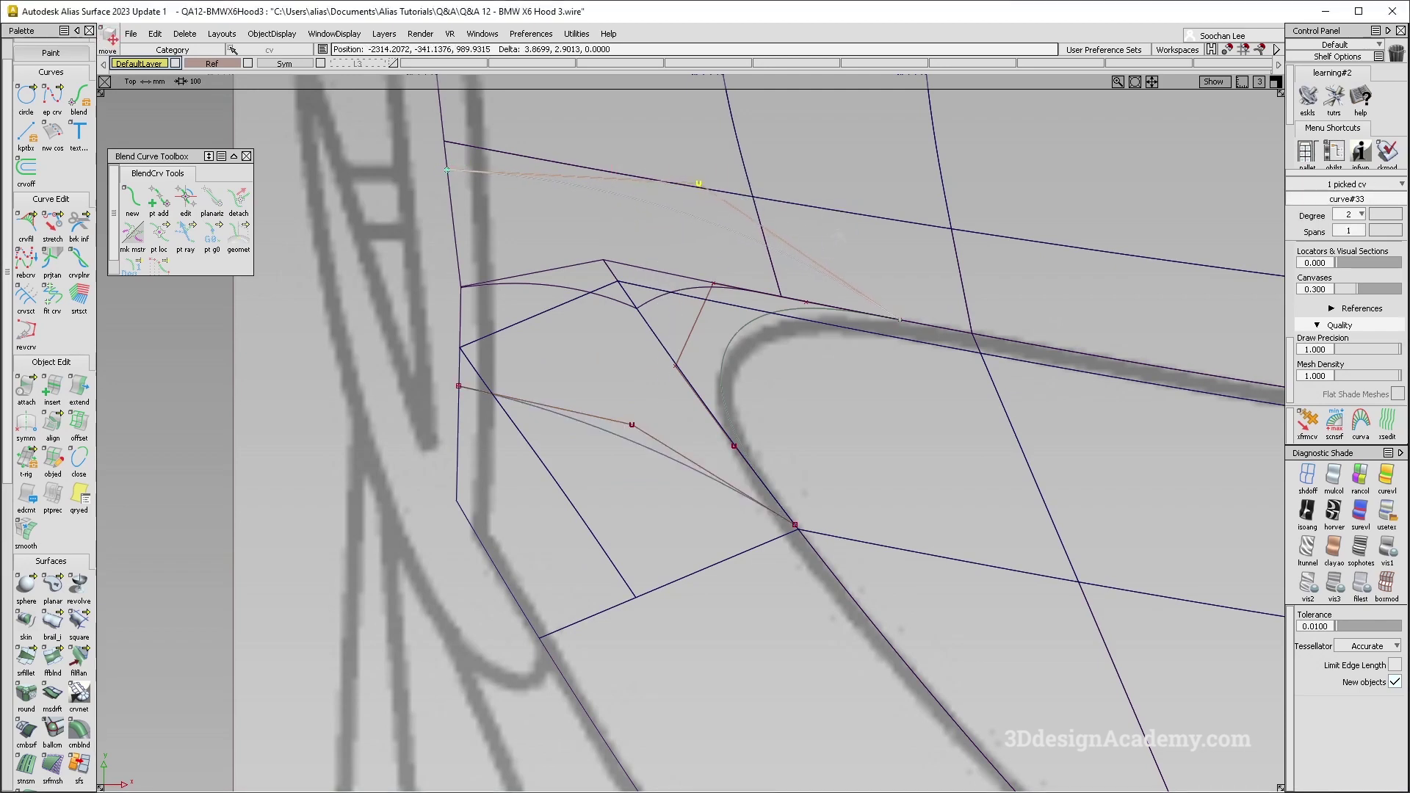
# - Project the lower arched curve along the view vector onto the two lower corner surfaces as curves on surface
pyautogui.keyDown('ctrl'); pyautogui.keyDown('shift'); pyautogui.moveTo(708, 481); pyautogui.dragTo(698, 291); pyautogui.keyUp('shift'); pyautogui.keyUp('ctrl')
pyautogui.keyDown('ctrl'); pyautogui.keyDown('shift'); pyautogui.moveTo(336, 621); pyautogui.dragTo(320, 409); pyautogui.keyUp('shift'); pyautogui.keyUp('ctrl')
pyautogui.scroll(-5, 34, 727)
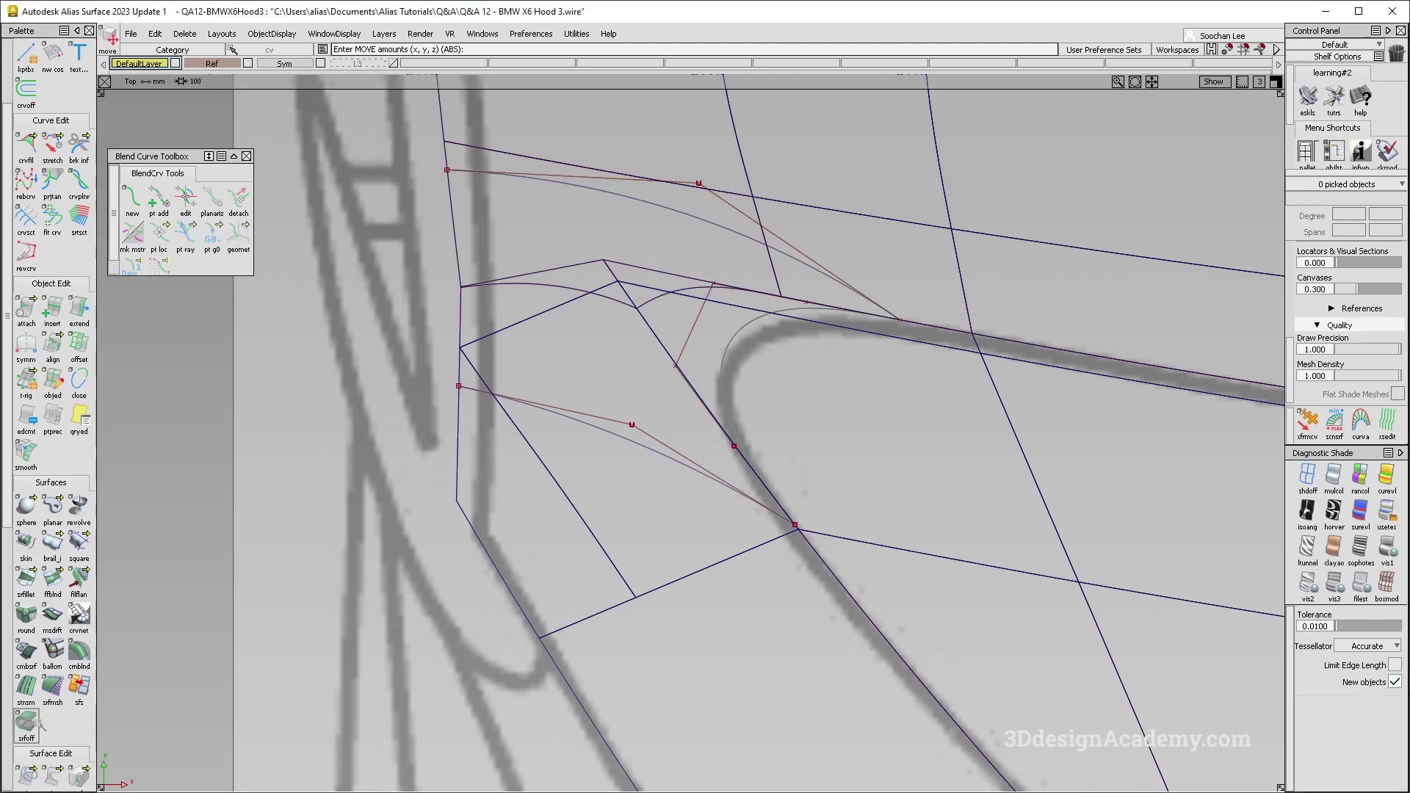
pyautogui.click(34, 725)
pyautogui.moveTo(535, 487); pyautogui.dragTo(583, 457)
pyautogui.press('space')
pyautogui.click(630, 440)
pyautogui.press('space')
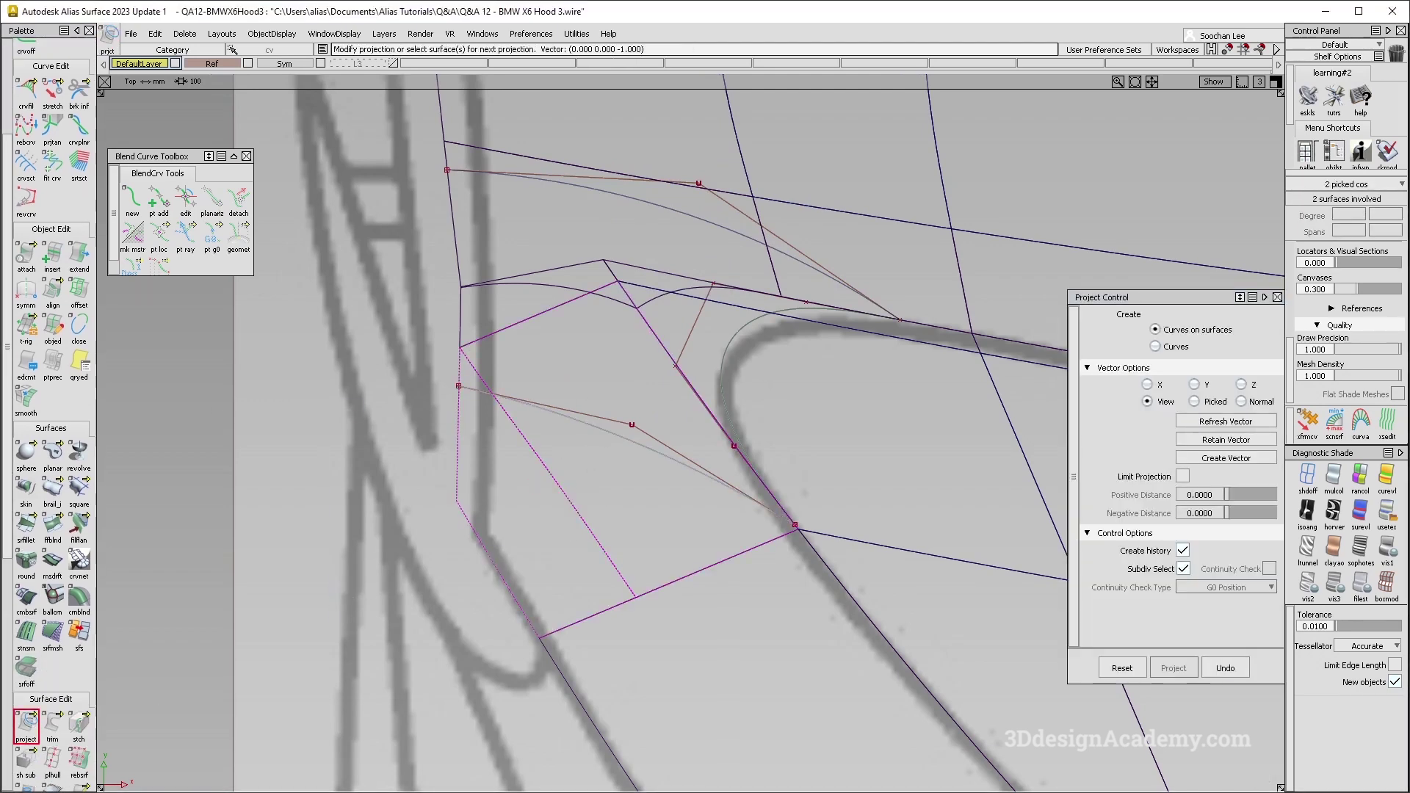
# - Project the upper arched curve along the view vector onto the upper hood surfaces as curves on surface
pyautogui.keyDown('alt'); pyautogui.keyDown('shift'); pyautogui.moveTo(629, 440); pyautogui.dragTo(604, 495, button='middle'); pyautogui.keyUp('shift'); pyautogui.keyUp('alt')
pyautogui.click(750, 326)
pyautogui.press('space')
pyautogui.click(750, 301)
pyautogui.press('space')
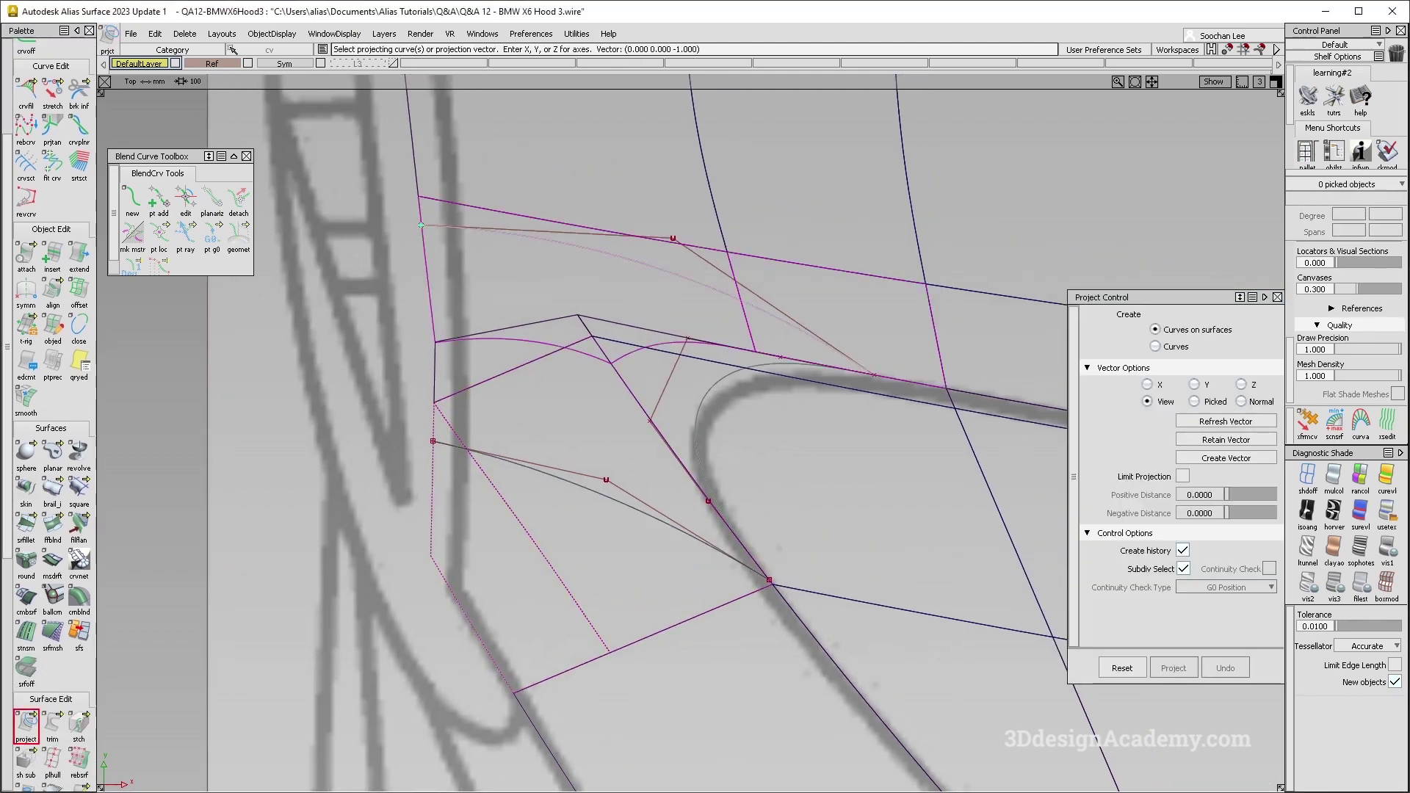
# - Trim the lower corner surfaces along the projected lower curve, keeping the portion outside the corner
pyautogui.keyDown('ctrl'); pyautogui.keyDown('shift'); pyautogui.moveTo(558, 470); pyautogui.dragTo(547, 294); pyautogui.keyUp('shift'); pyautogui.keyUp('ctrl')
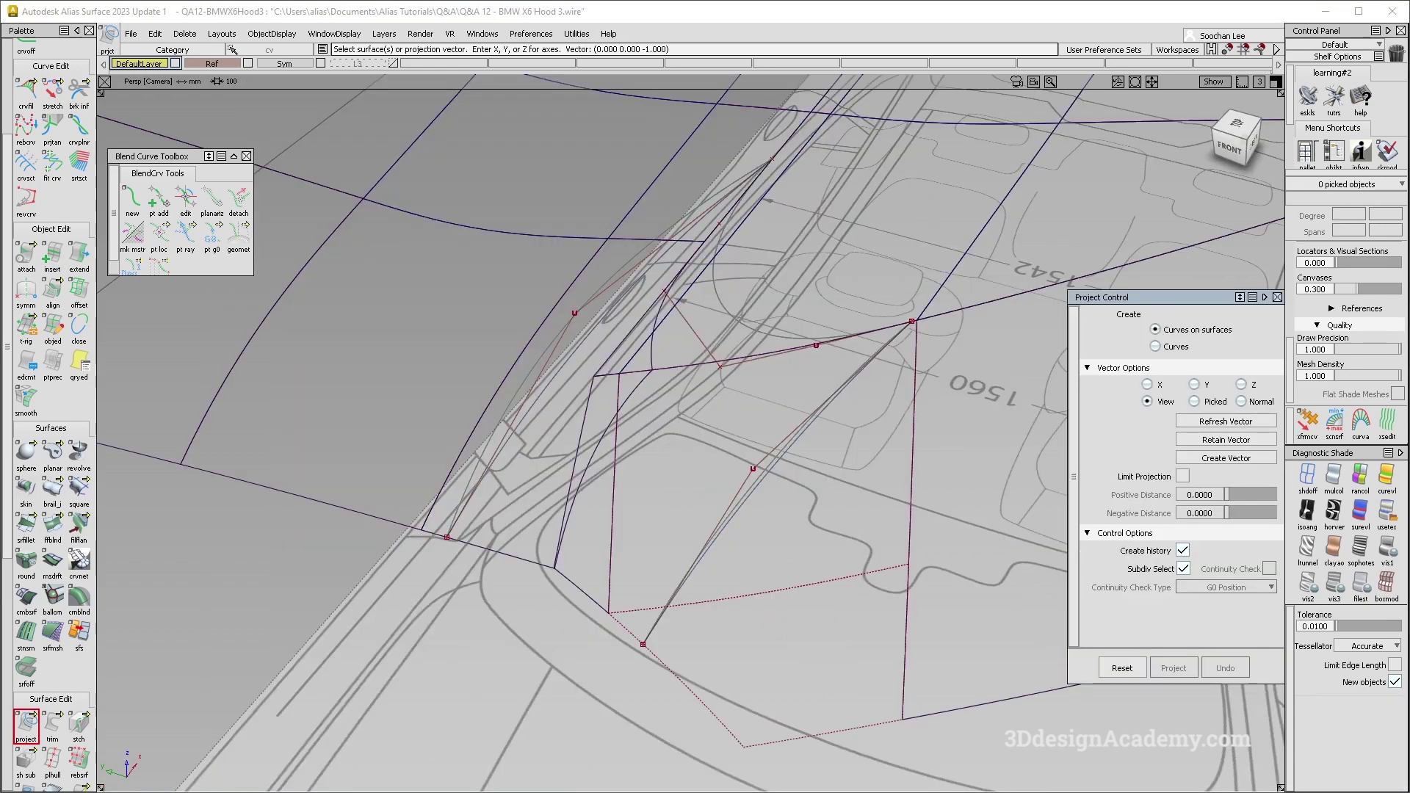
pyautogui.keyDown('alt'); pyautogui.keyDown('shift'); pyautogui.moveTo(617, 478); pyautogui.dragTo(654, 529); pyautogui.keyUp('shift'); pyautogui.keyUp('alt')
pyautogui.keyDown('ctrl'); pyautogui.keyDown('shift'); pyautogui.moveTo(545, 371); pyautogui.dragTo(563, 621); pyautogui.keyUp('shift'); pyautogui.keyUp('ctrl')
pyautogui.click(51, 726)
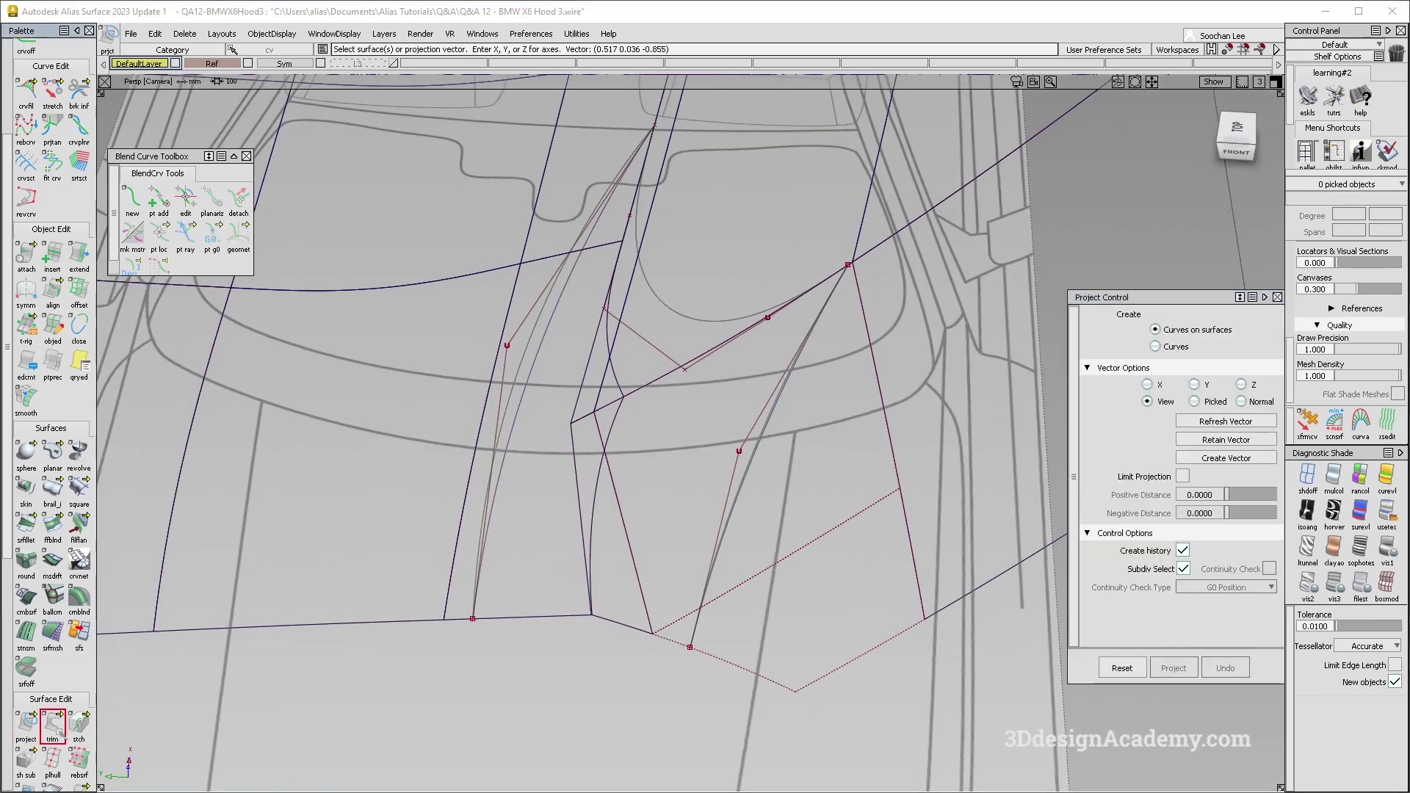
pyautogui.click(804, 638)
pyautogui.press('space')
pyautogui.keyDown('alt'); pyautogui.keyDown('shift'); pyautogui.moveTo(630, 482); pyautogui.dragTo(639, 525); pyautogui.keyUp('shift'); pyautogui.keyUp('alt')
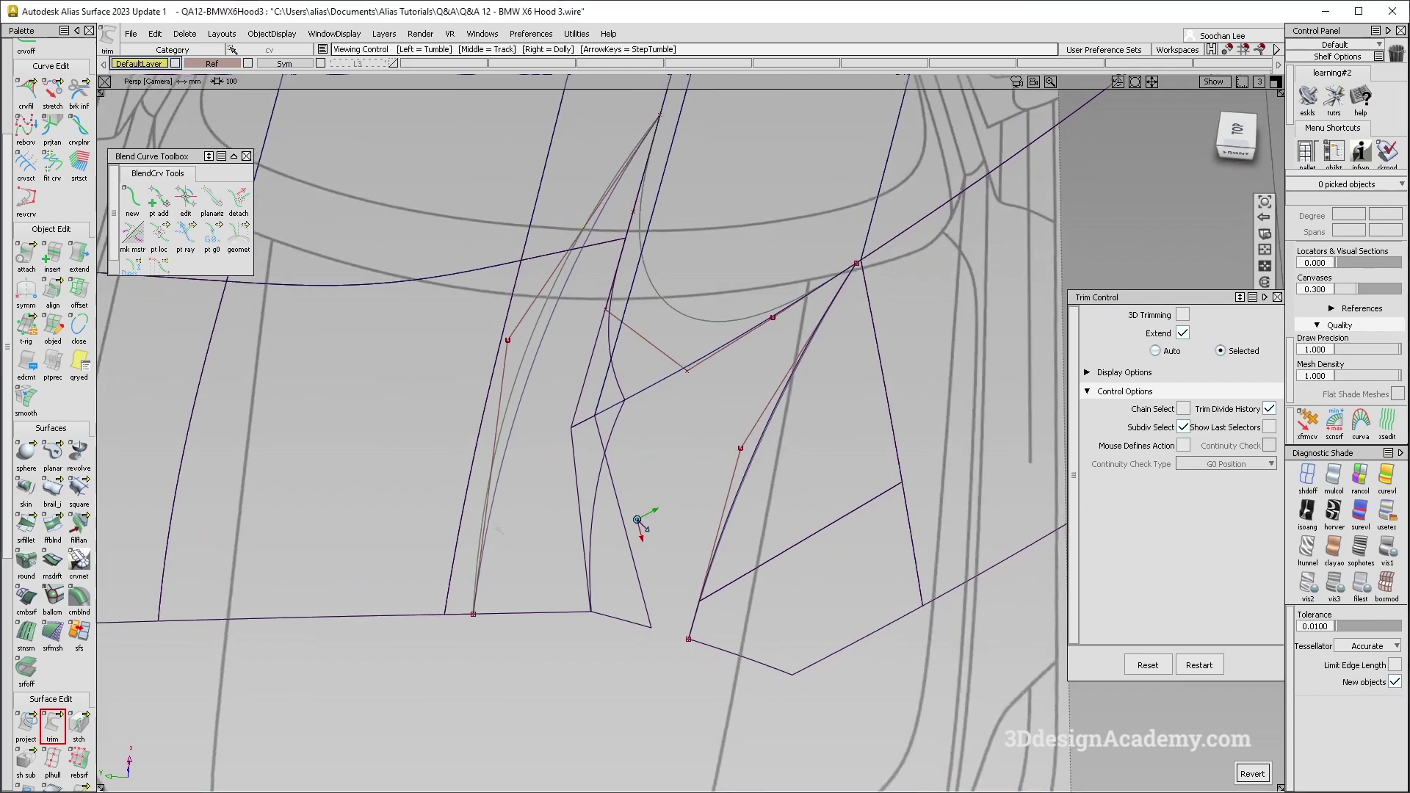
# - Trim the upper hood surfaces along the projected upper curve, keeping the portions outside the corner
pyautogui.click(461, 557)
pyautogui.click(461, 557)
pyautogui.press('space')
pyautogui.click(561, 241)
pyautogui.click(561, 241)
pyautogui.press('space')
pyautogui.keyDown('alt'); pyautogui.keyDown('shift'); pyautogui.moveTo(565, 334); pyautogui.dragTo(614, 387); pyautogui.keyUp('shift'); pyautogui.keyUp('alt')
# - Check the reference photo of the BMW X6 hood in the image viewer and hide the upper, lower and fillet curves
pyautogui.hotkey('alt', 'Tab')
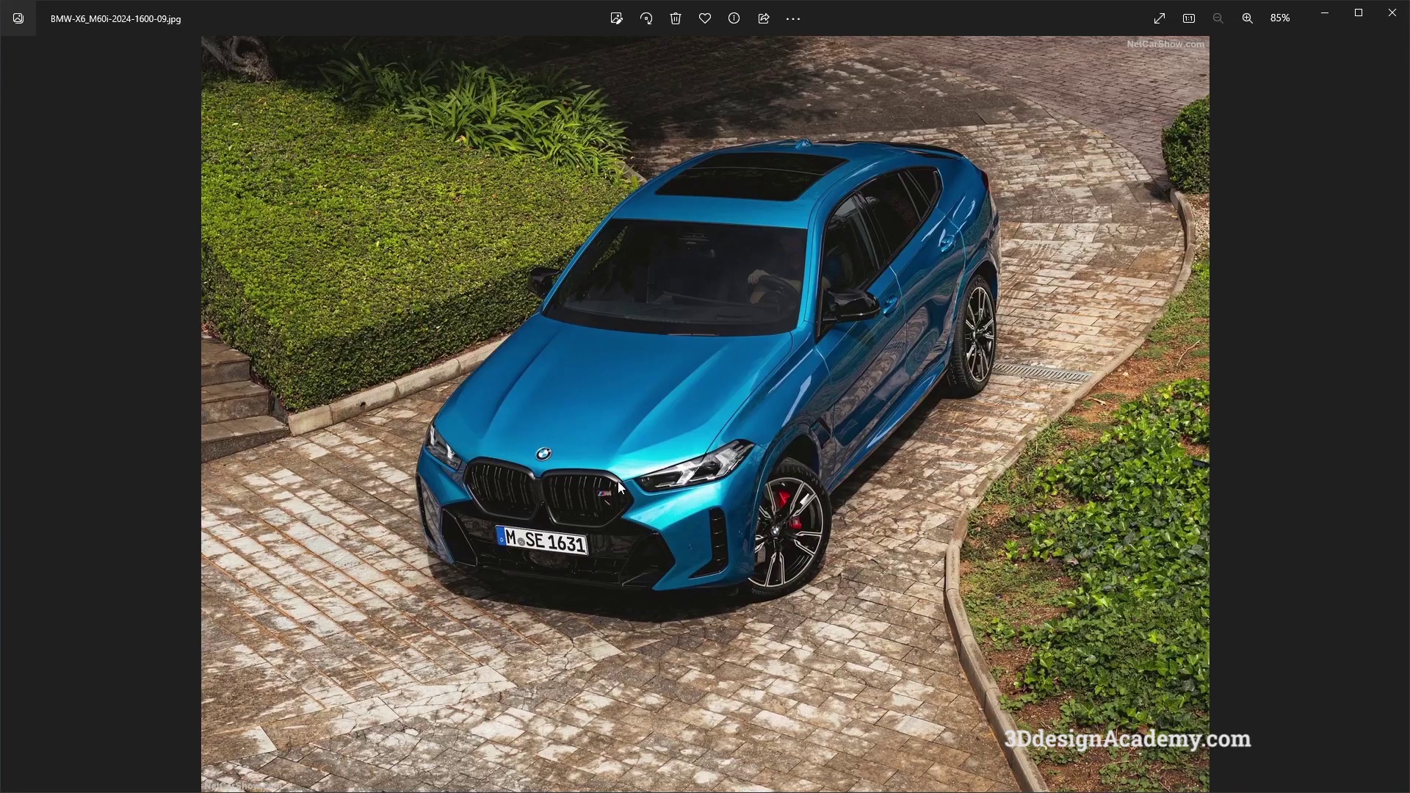
pyautogui.hotkey('alt', 'Tab')
pyautogui.moveTo(633, 556)
pyautogui.keyDown('alt'); pyautogui.keyDown('shift'); pyautogui.mouseDown()
pyautogui.moveTo(644, 516)
pyautogui.moveTo(632, 540)
pyautogui.mouseUp(); pyautogui.keyUp('shift'); pyautogui.keyUp('alt')
pyautogui.keyDown('ctrl'); pyautogui.keyDown('shift'); pyautogui.moveTo(515, 294); pyautogui.dragTo(811, 470); pyautogui.keyUp('shift'); pyautogui.keyUp('ctrl')
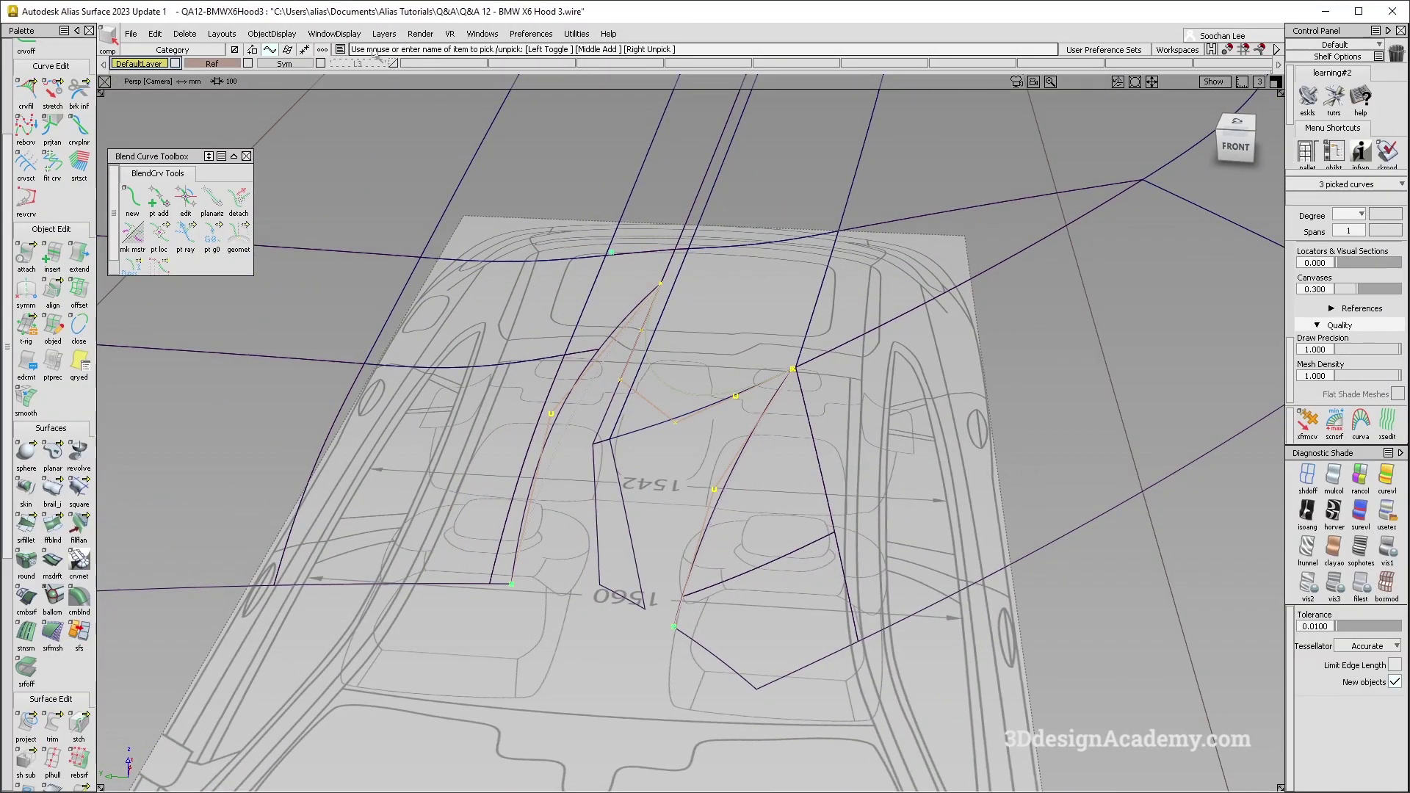
pyautogui.click(279, 34)
pyautogui.click(272, 85)
pyautogui.keyDown('alt'); pyautogui.keyDown('shift'); pyautogui.moveTo(626, 542); pyautogui.dragTo(640, 520); pyautogui.keyUp('shift'); pyautogui.keyUp('alt')
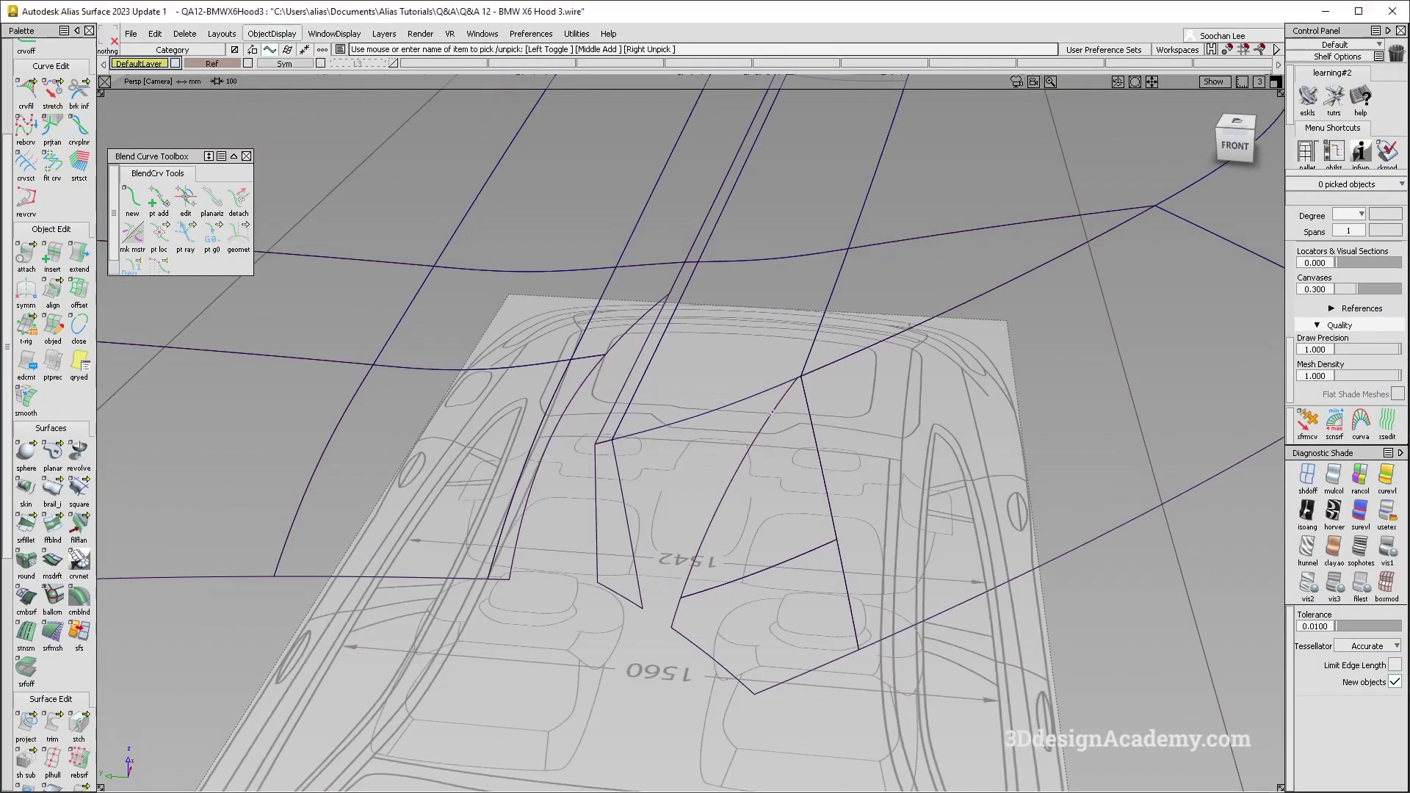
# - Build a Freeform Blend between the upper and lower trimmed edges with G2 Curvature on both sides
pyautogui.click(53, 526)
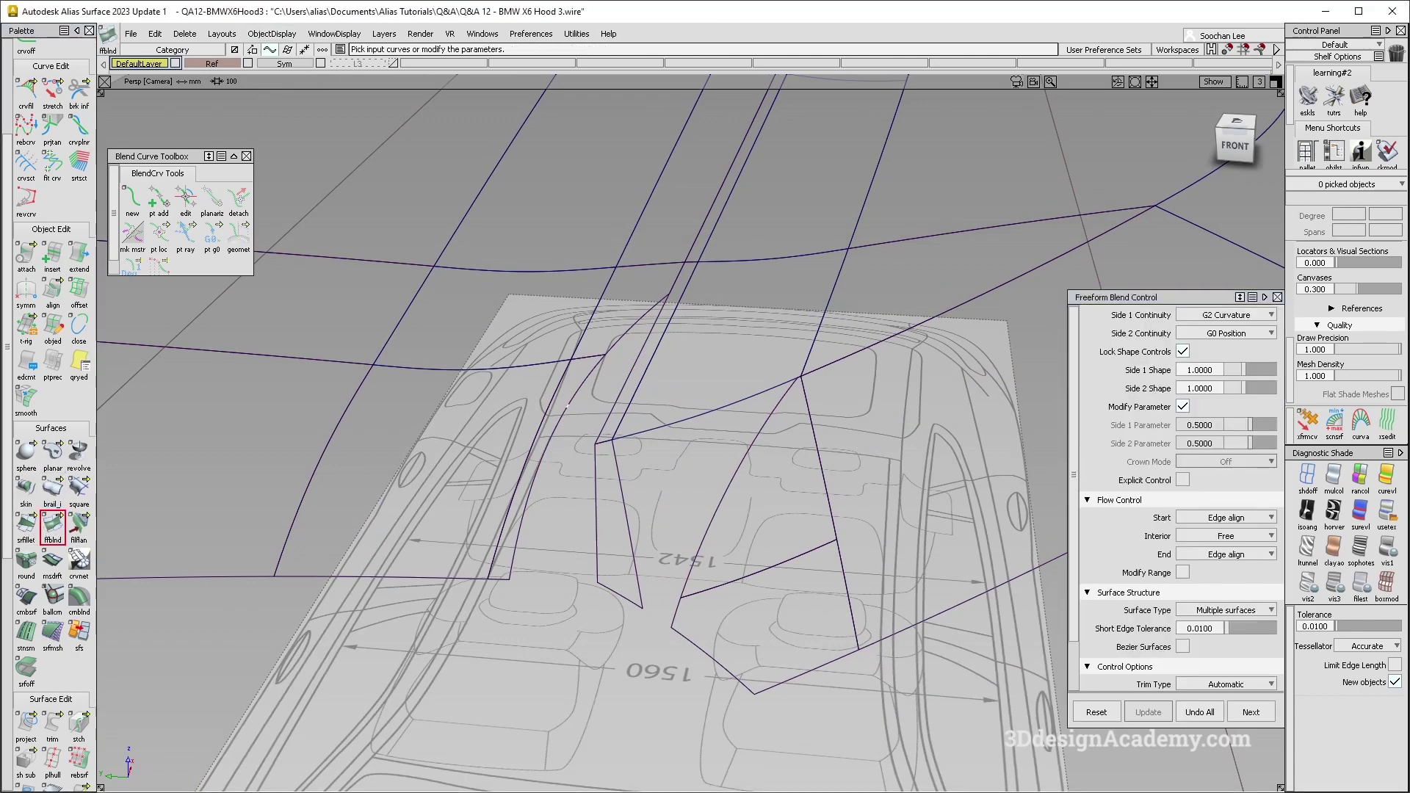
pyautogui.click(726, 514)
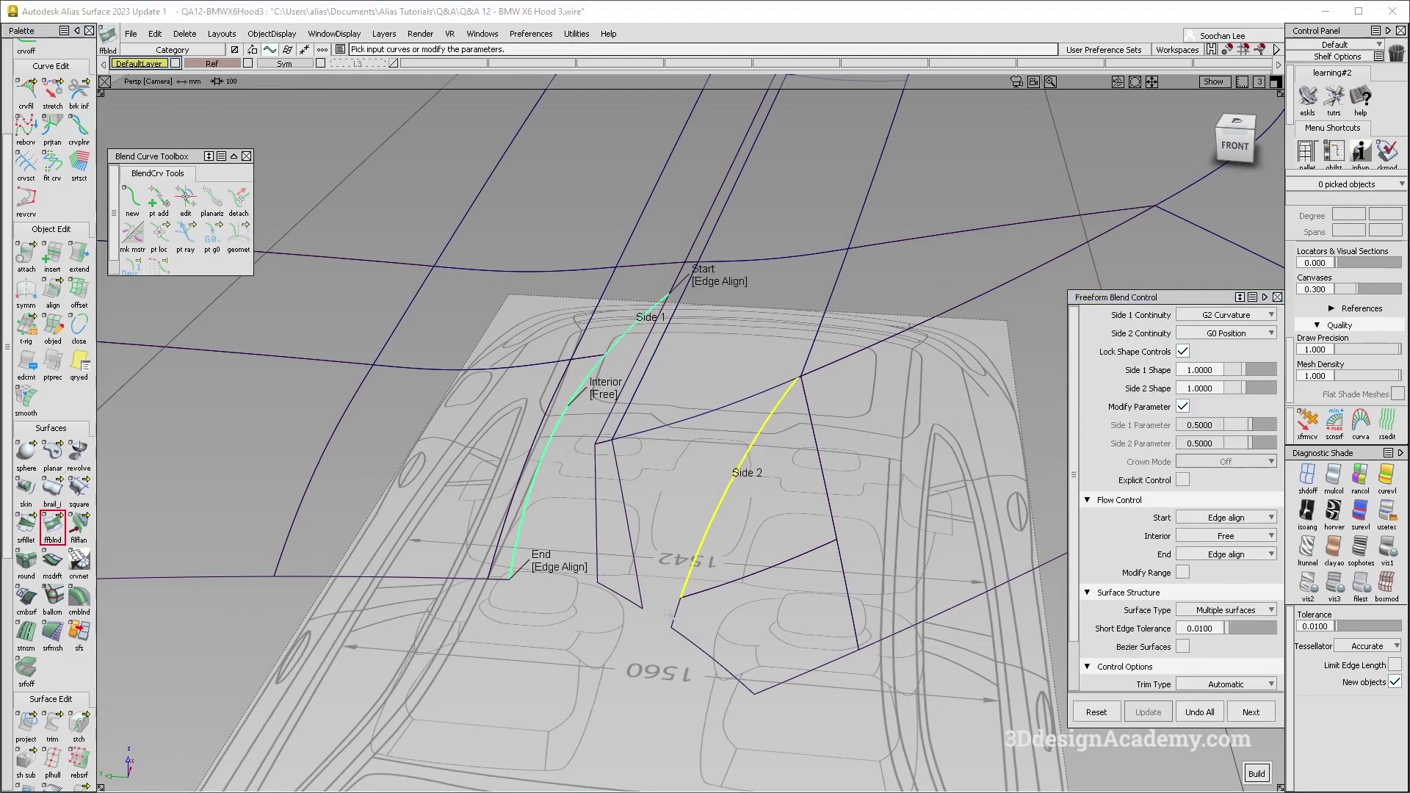
pyautogui.keyDown('alt'); pyautogui.keyDown('shift'); pyautogui.moveTo(700, 514); pyautogui.dragTo(606, 288); pyautogui.keyUp('shift'); pyautogui.keyUp('alt')
pyautogui.click(1233, 335)
pyautogui.click(1236, 385)
pyautogui.click(624, 214)
# - Examine the corner blend and its neighbouring hood surfaces in shaded display from several angles
pyautogui.keyDown('alt'); pyautogui.keyDown('shift'); pyautogui.moveTo(816, 449); pyautogui.dragTo(687, 413); pyautogui.keyUp('shift'); pyautogui.keyUp('alt')
pyautogui.keyDown('alt'); pyautogui.keyDown('shift'); pyautogui.moveTo(639, 465); pyautogui.dragTo(676, 400); pyautogui.keyUp('shift'); pyautogui.keyUp('alt')
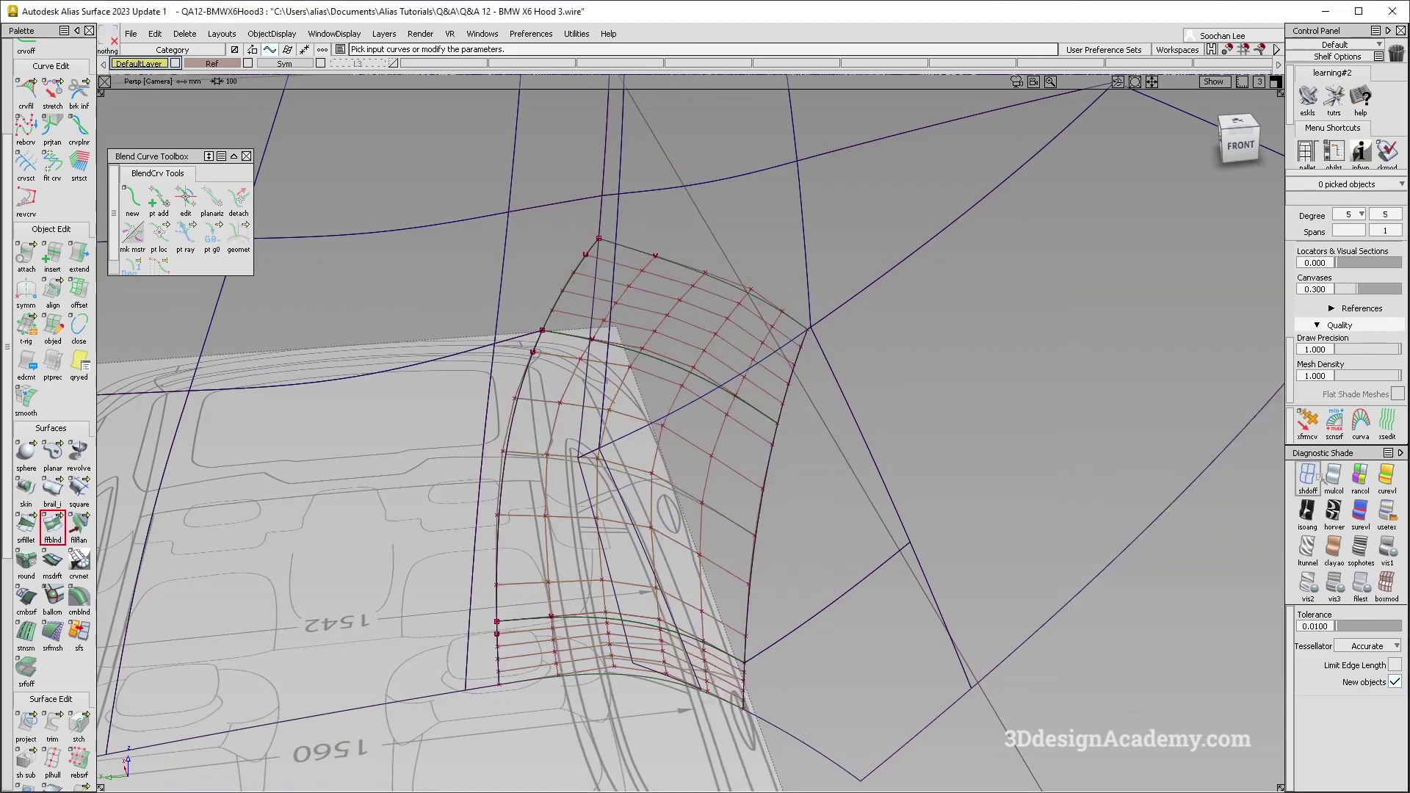
pyautogui.keyDown('alt'); pyautogui.keyDown('shift'); pyautogui.moveTo(833, 619); pyautogui.dragTo(834, 529); pyautogui.keyUp('shift'); pyautogui.keyUp('alt')
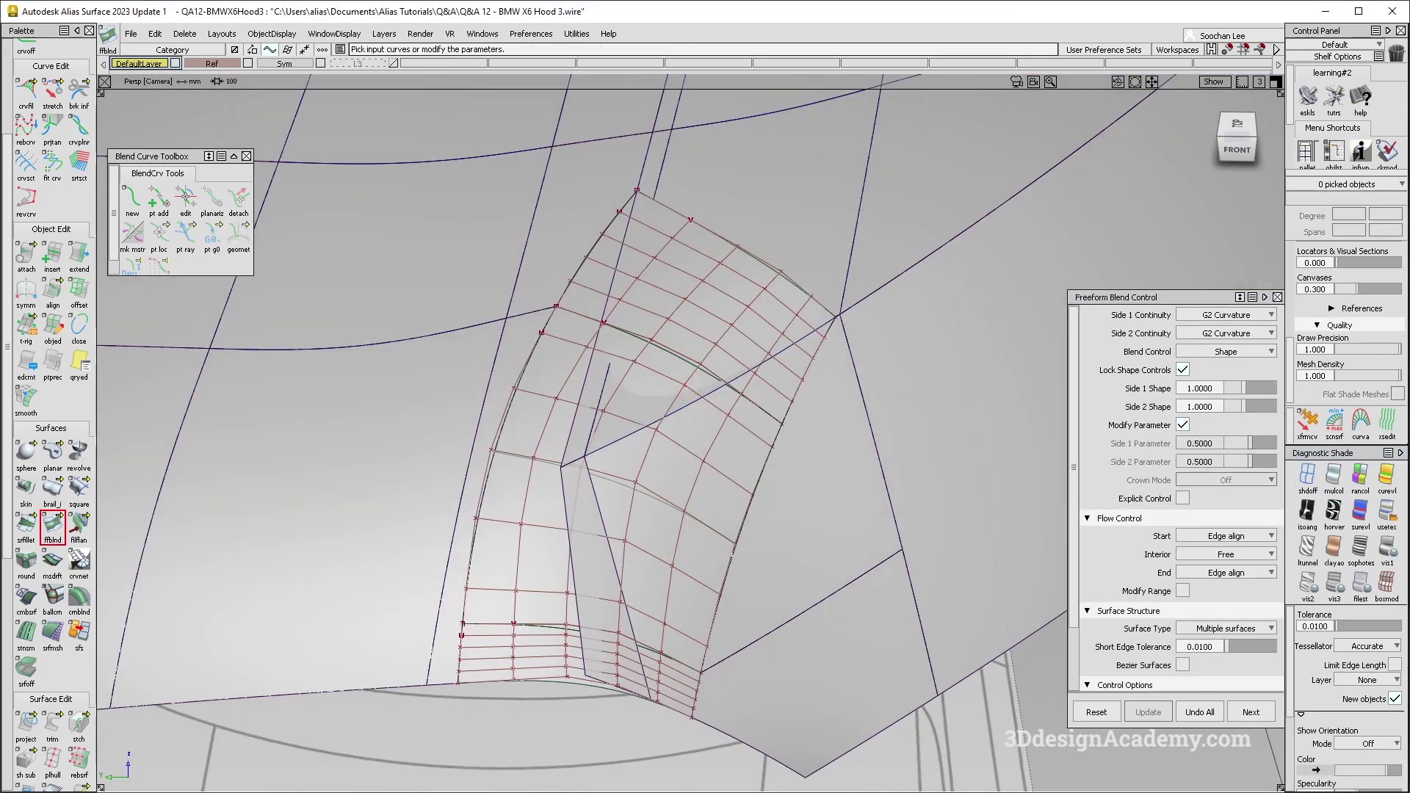
pyautogui.moveTo(617, 263)
pyautogui.keyDown('alt'); pyautogui.keyDown('shift'); pyautogui.mouseDown()
pyautogui.moveTo(692, 488)
pyautogui.moveTo(723, 506)
pyautogui.mouseUp(); pyautogui.keyUp('shift'); pyautogui.keyUp('alt')
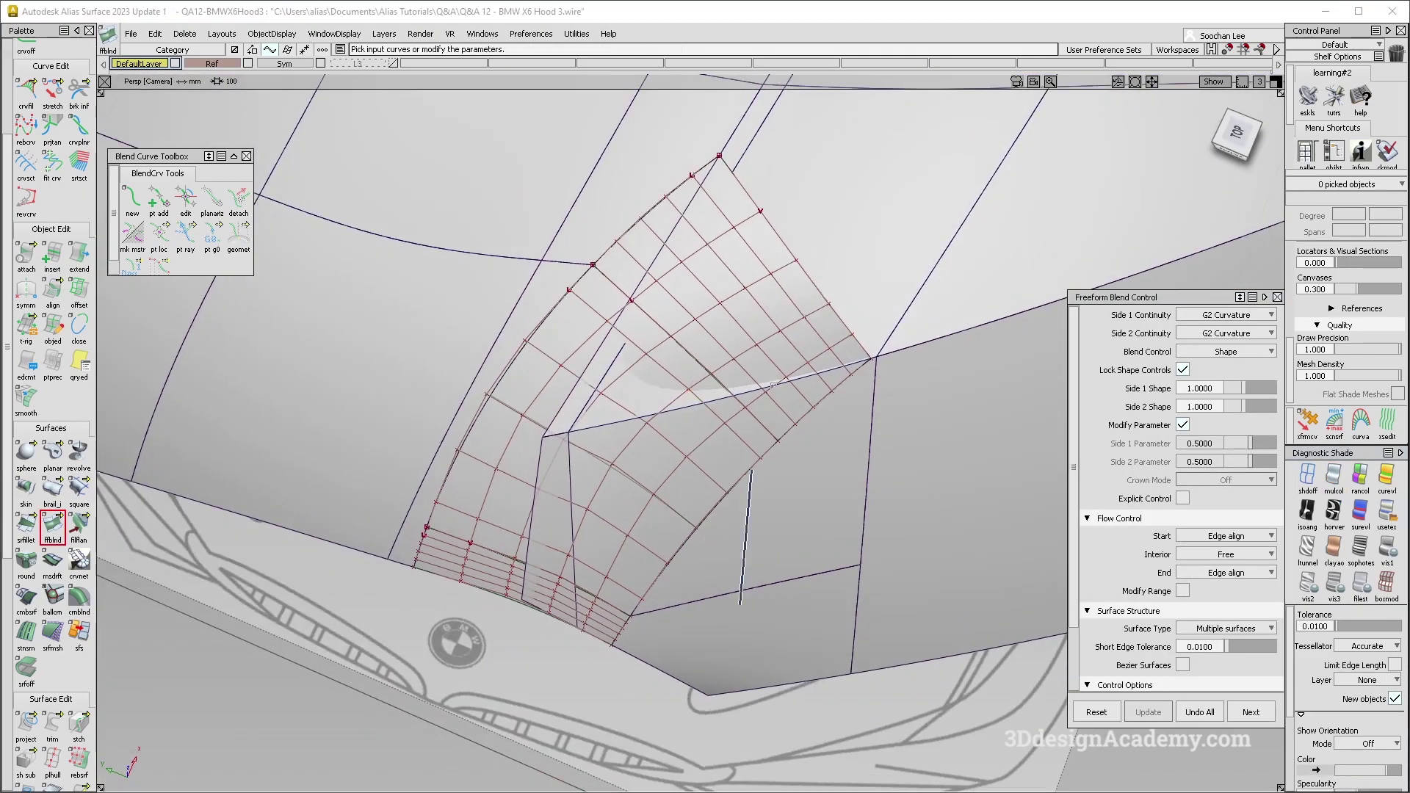
pyautogui.press('F5')
pyautogui.click(1308, 476)
# - Intersect the three corner blend surfaces with the adjoining inner hood surfaces
pyautogui.keyDown('ctrl'); pyautogui.keyDown('shift'); pyautogui.moveTo(795, 323); pyautogui.dragTo(756, 444); pyautogui.keyUp('shift'); pyautogui.keyUp('ctrl')
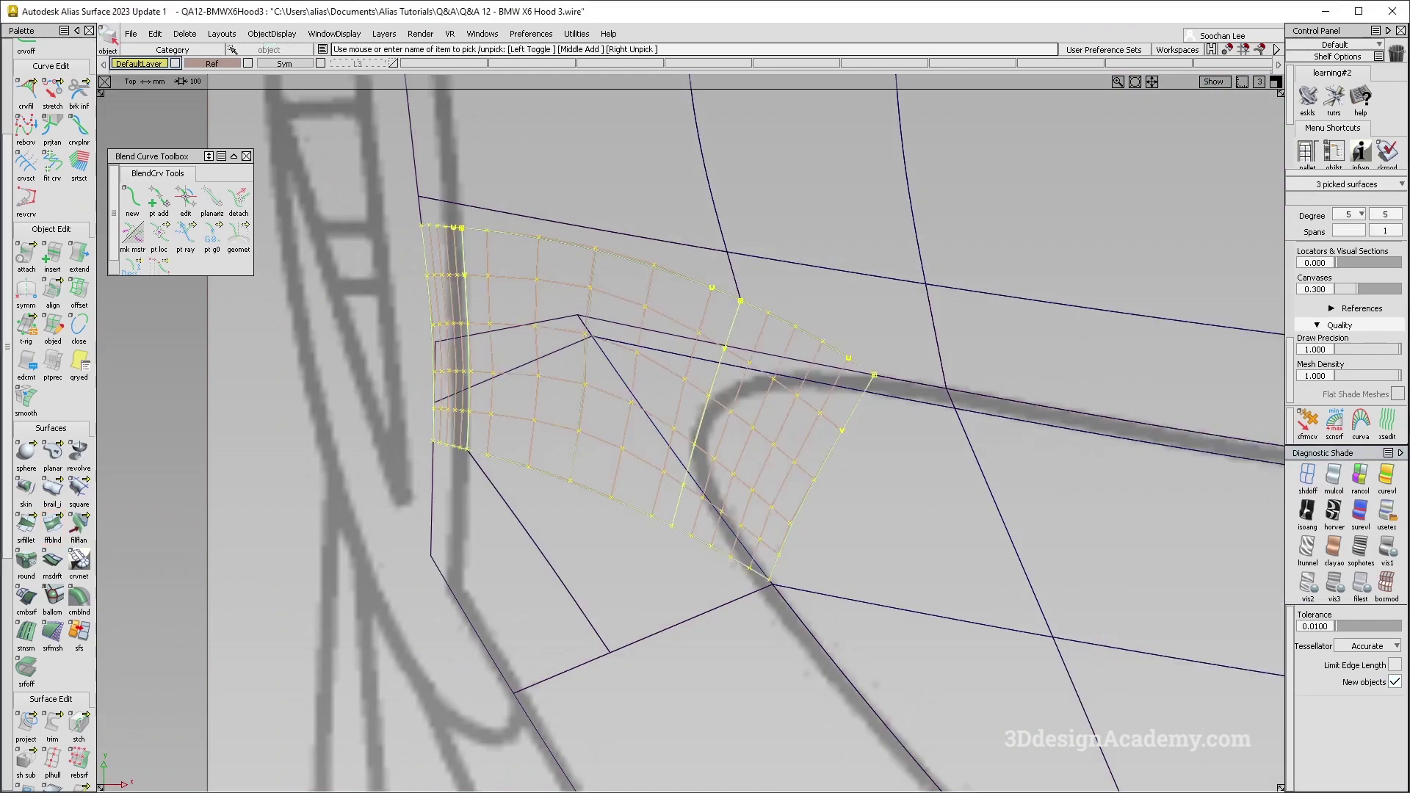
pyautogui.click(27, 723)
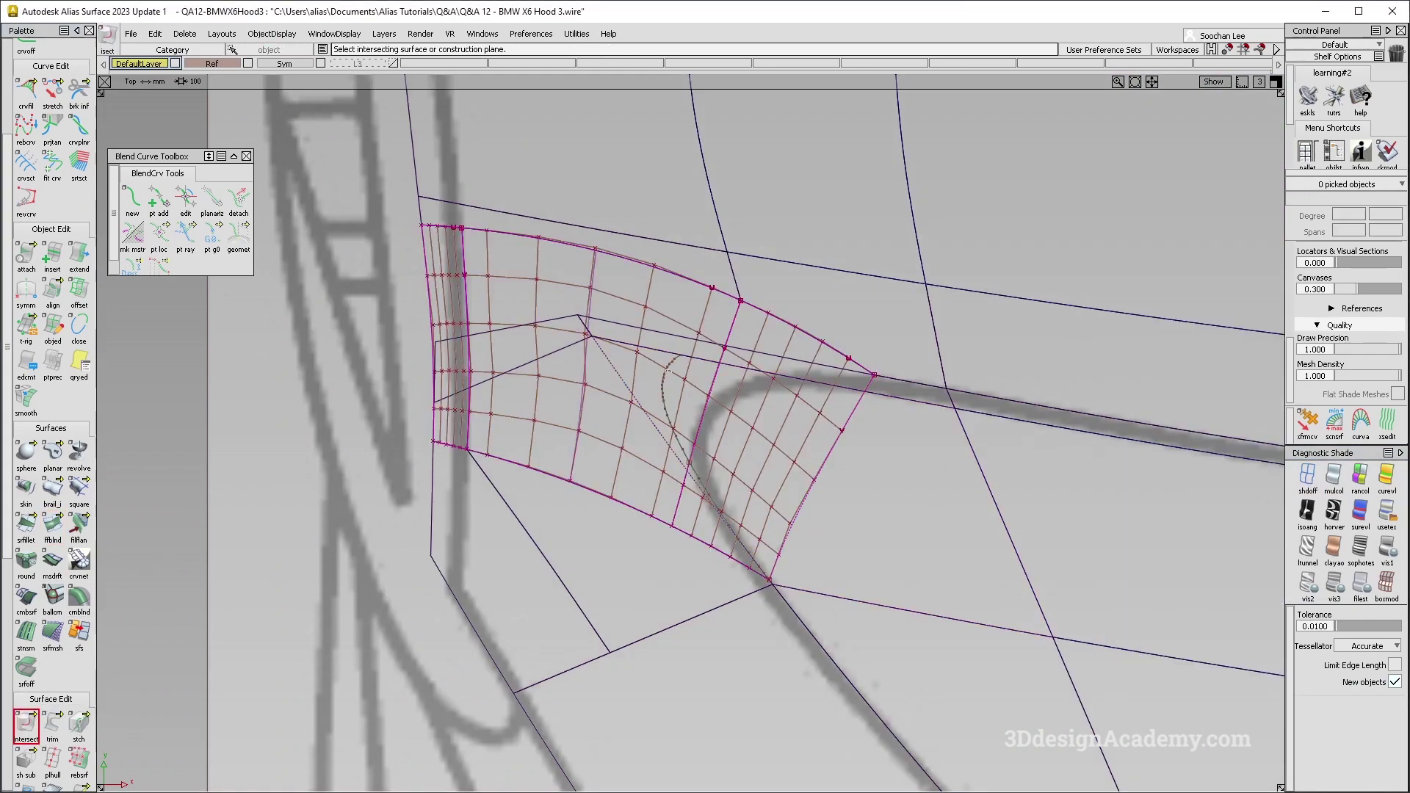
pyautogui.click(776, 562)
# - Edit the corner blend to use a shape of 0.8 on both sides and a Connect ends flow at its start
pyautogui.click(79, 361)
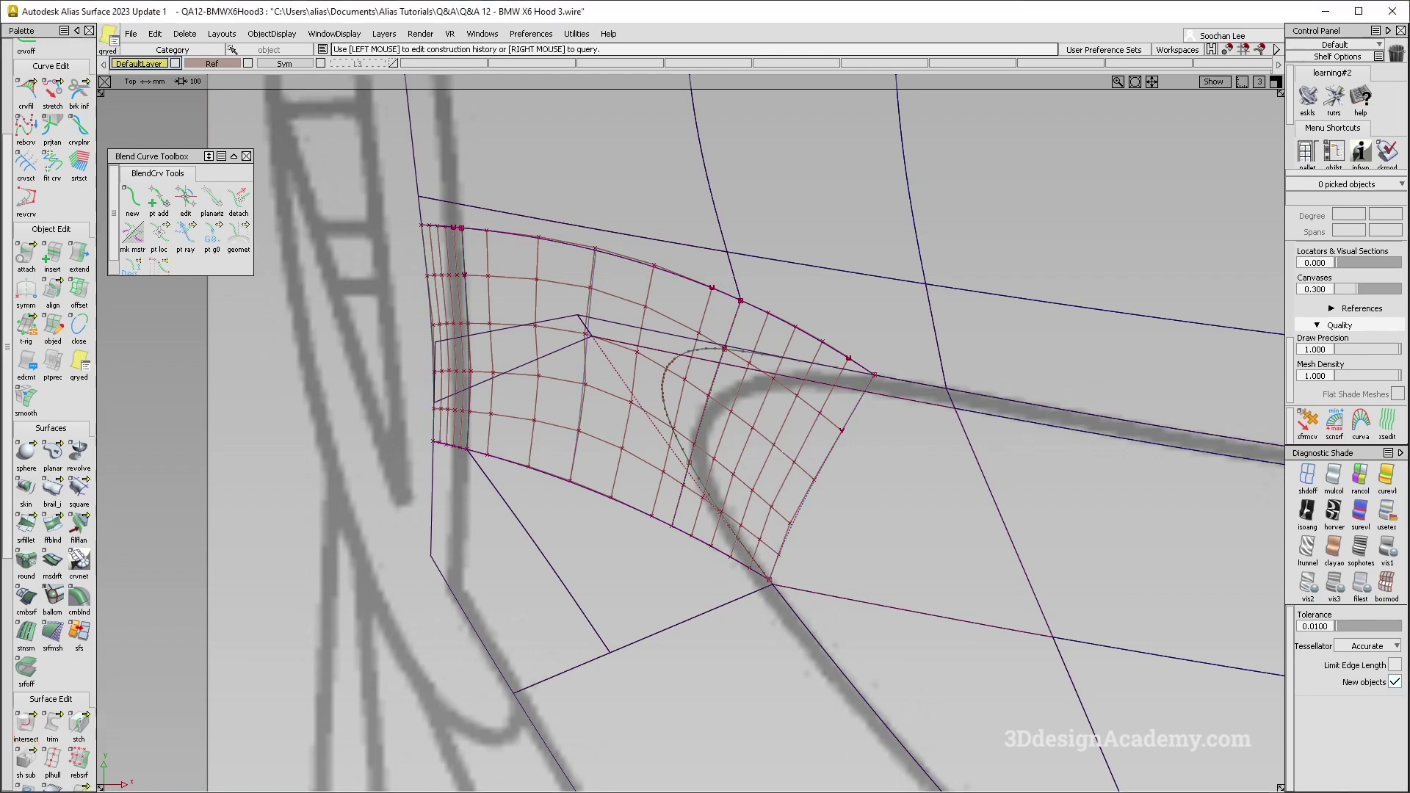
pyautogui.click(622, 448)
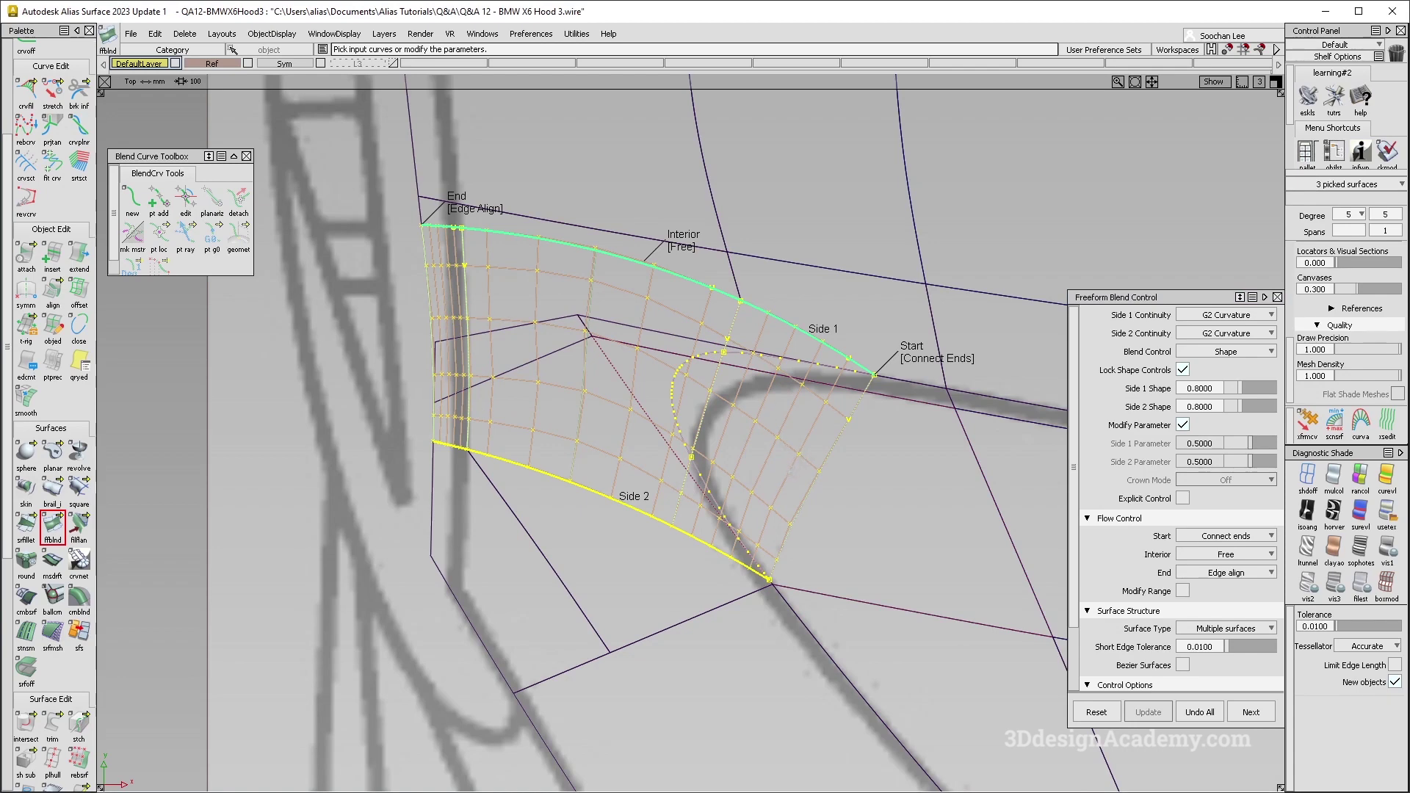
pyautogui.keyDown('alt'); pyautogui.keyDown('shift'); pyautogui.moveTo(565, 411); pyautogui.dragTo(808, 499); pyautogui.keyUp('shift'); pyautogui.keyUp('alt')
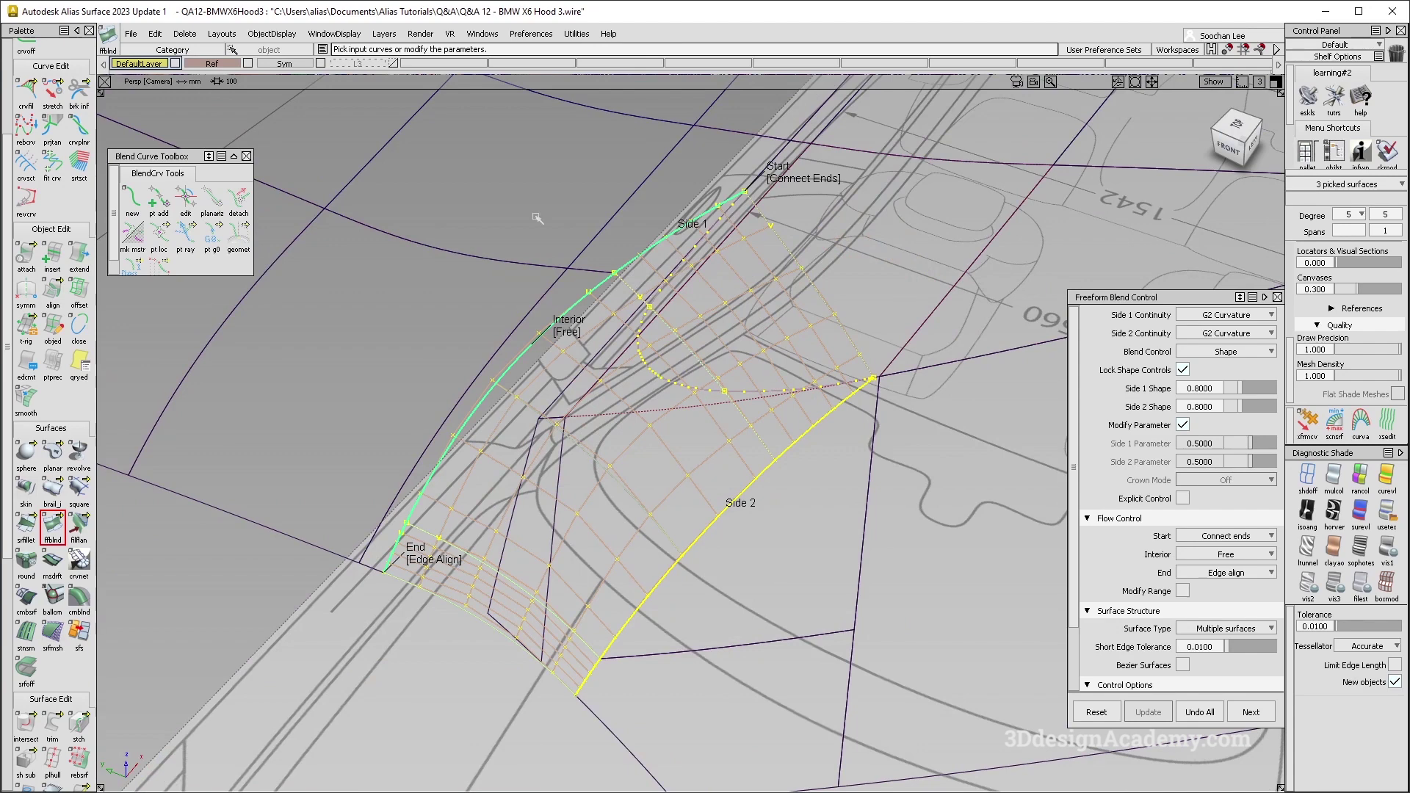
# - Redisplay the hidden curves and stretch the upper arched curve's inner end further along the hood edge
pyautogui.press('F10')
pyautogui.click(282, 33)
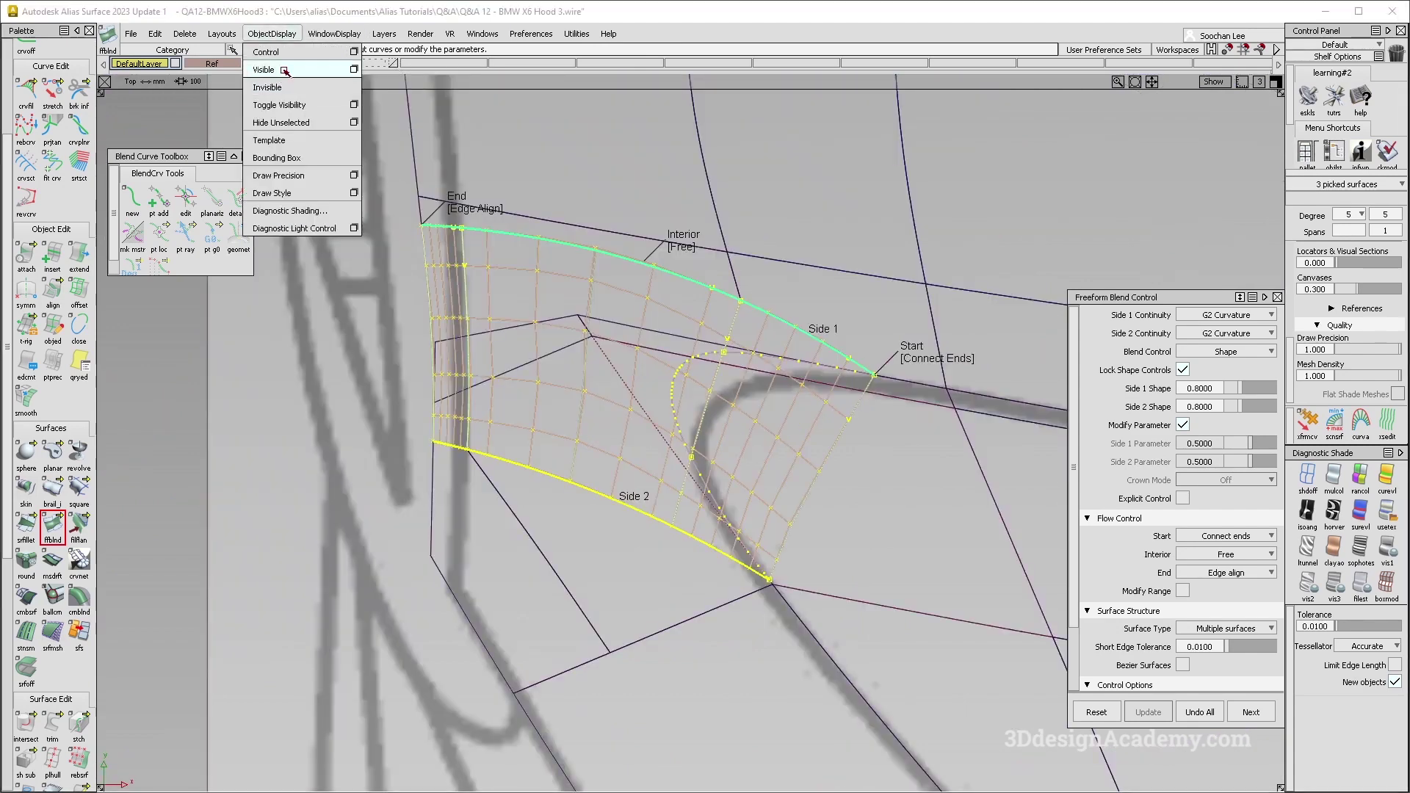
pyautogui.click(52, 90)
pyautogui.click(867, 399)
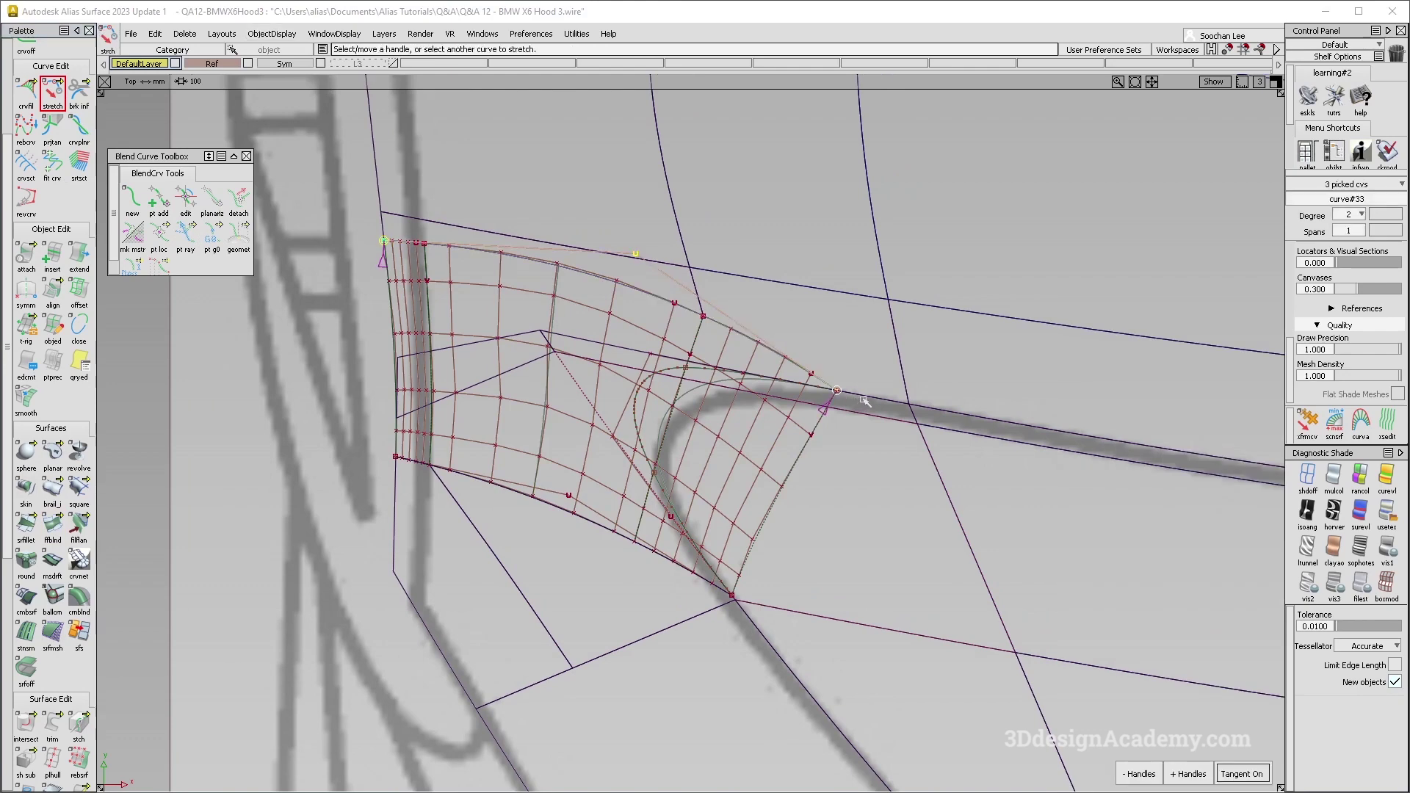
pyautogui.click(871, 399)
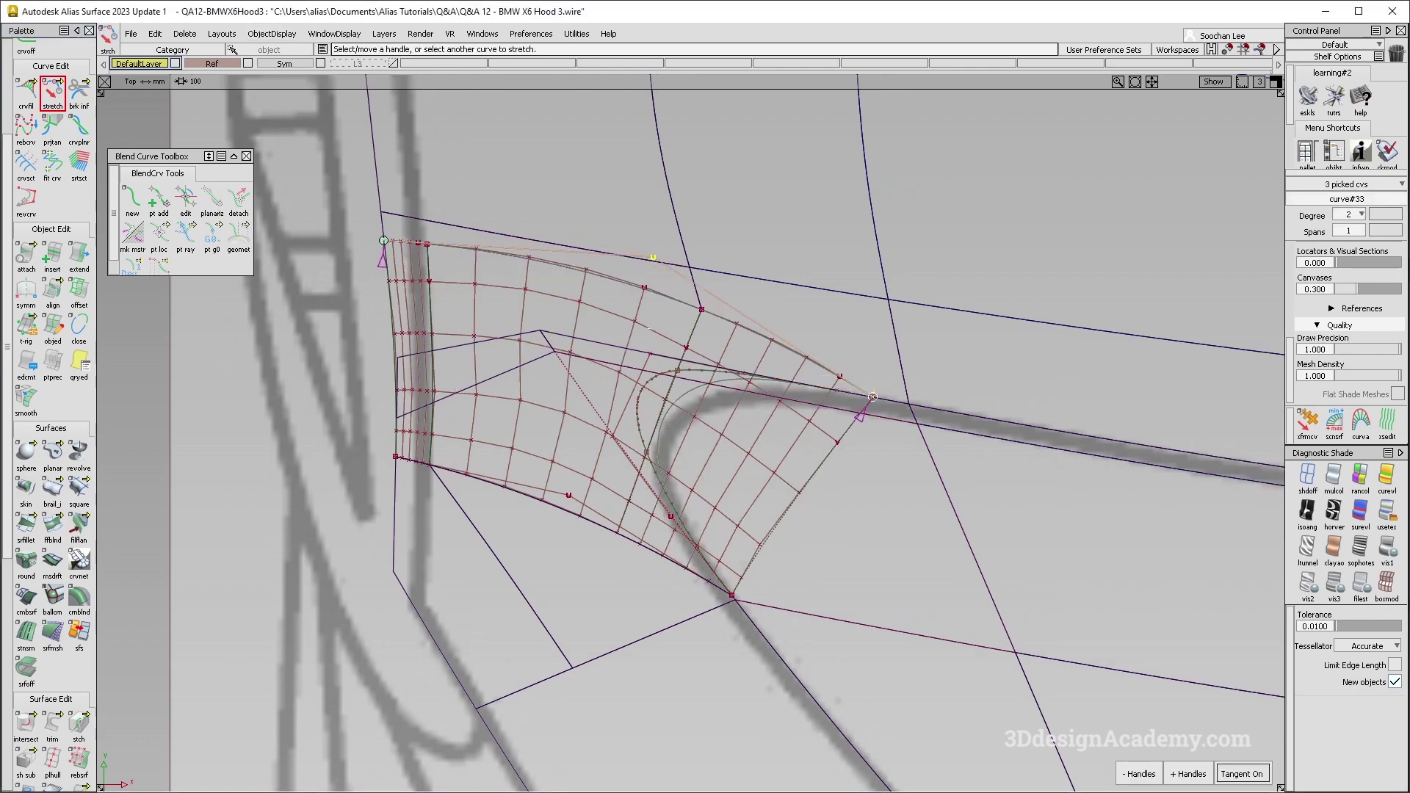
# - Shift the upper arched curve's middle CV slightly inward and upward to adjust the blend's intersection line
pyautogui.moveTo(731, 289); pyautogui.dragTo(761, 235)
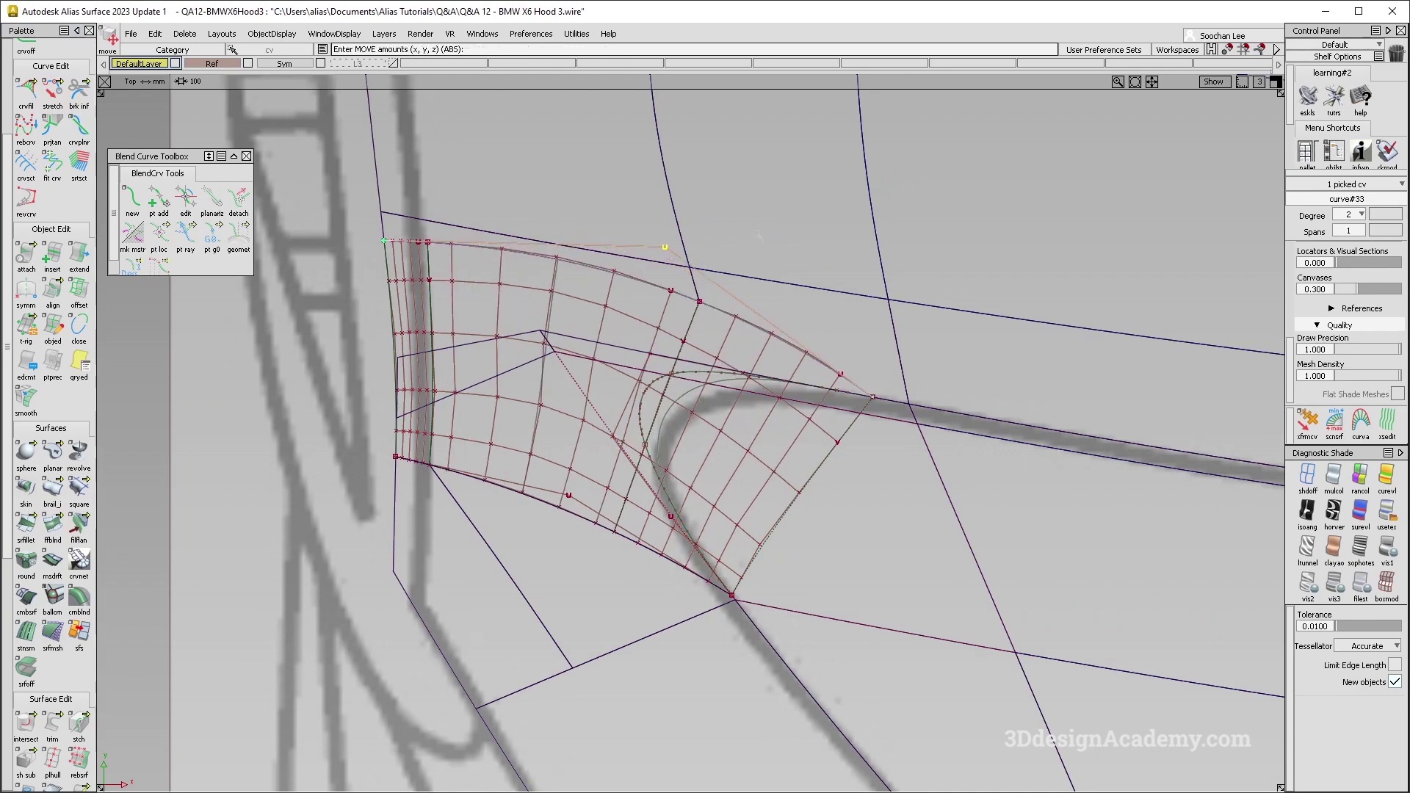
pyautogui.keyDown('ctrl'); pyautogui.keyDown('shift'); pyautogui.moveTo(570, 562); pyautogui.dragTo(590, 447); pyautogui.keyUp('shift'); pyautogui.keyUp('ctrl')
pyautogui.keyDown('ctrl'); pyautogui.keyDown('shift'); pyautogui.moveTo(642, 518); pyautogui.dragTo(493, 448); pyautogui.keyUp('shift'); pyautogui.keyUp('ctrl')
pyautogui.click(569, 496)
pyautogui.keyDown('alt'); pyautogui.keyDown('shift'); pyautogui.moveTo(633, 446); pyautogui.dragTo(614, 384, button='middle'); pyautogui.keyUp('shift'); pyautogui.keyUp('alt')
pyautogui.click(544, 580)
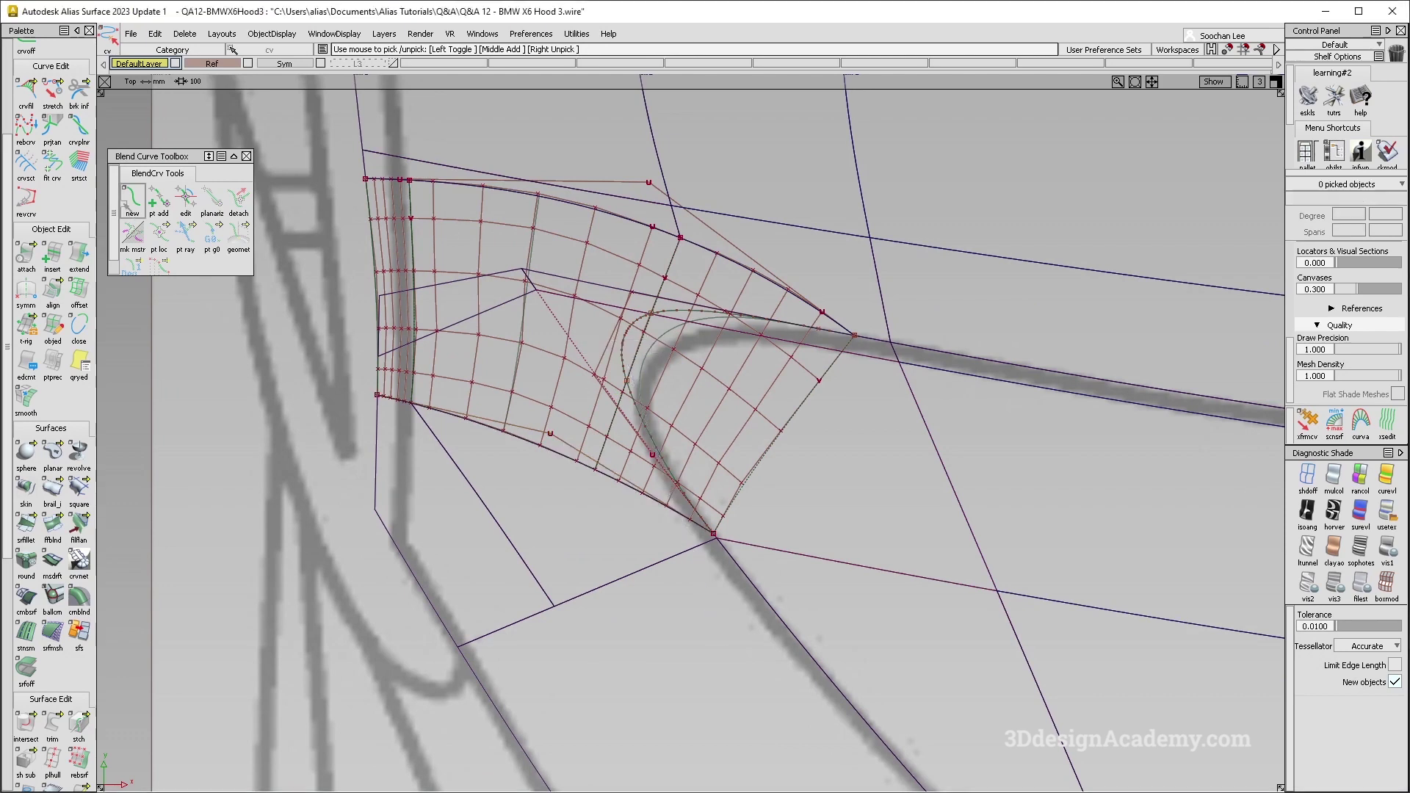
# - Stretch the lower arched curve's inner end slightly past the fillet curve's lower end
pyautogui.click(53, 92)
pyautogui.click(696, 523)
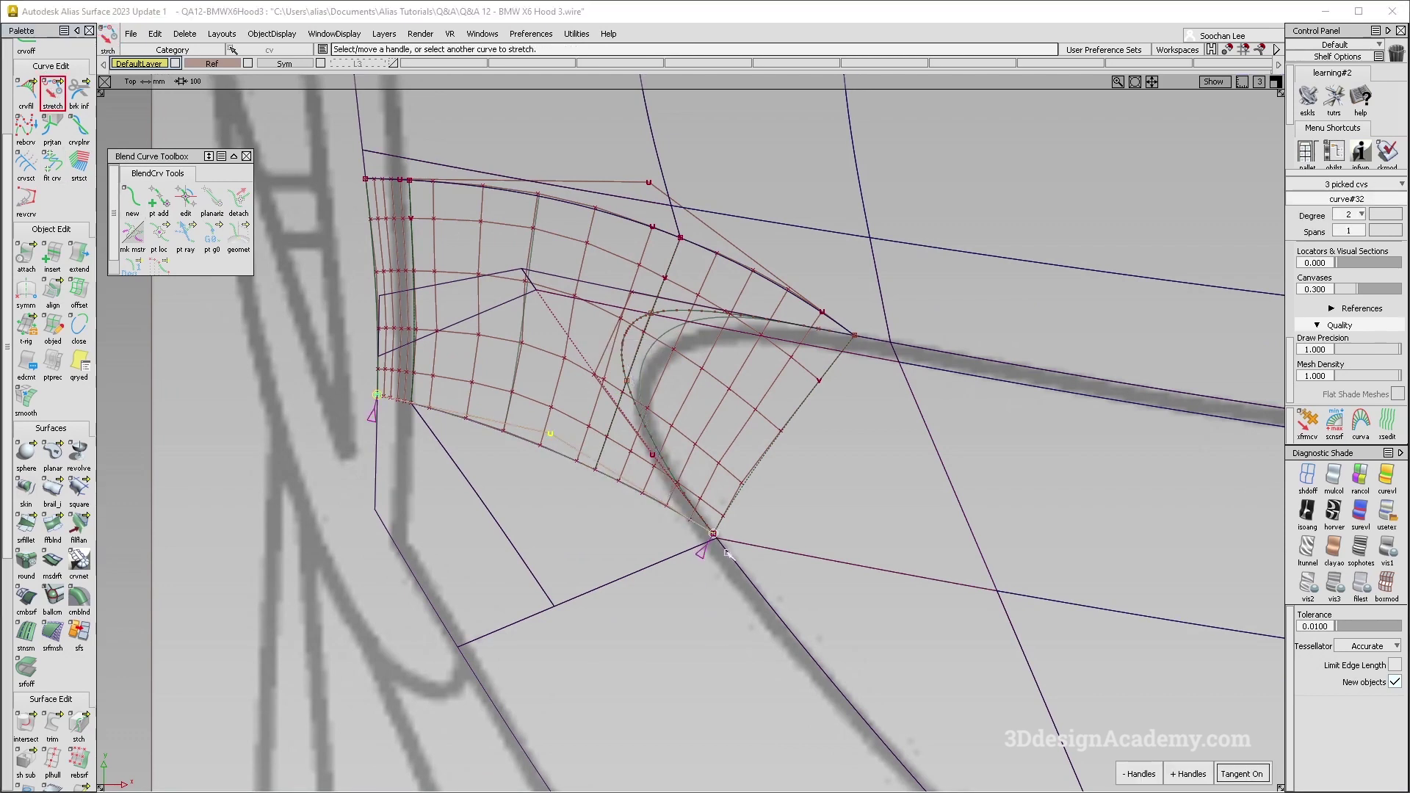
pyautogui.moveTo(727, 553); pyautogui.dragTo(728, 555)
# - Move the lower arched curve's middle CV downward to flatten its arch and bring the intersection line closer to the fillet curve
pyautogui.keyDown('ctrl'); pyautogui.keyDown('shift'); pyautogui.moveTo(575, 592); pyautogui.dragTo(599, 445); pyautogui.keyUp('shift'); pyautogui.keyUp('ctrl')
pyautogui.moveTo(519, 403); pyautogui.dragTo(571, 464)
pyautogui.keyDown('ctrl'); pyautogui.keyDown('shift'); pyautogui.moveTo(561, 539); pyautogui.dragTo(562, 470, button='middle'); pyautogui.keyUp('shift'); pyautogui.keyUp('ctrl')
pyautogui.keyDown('ctrl'); pyautogui.keyDown('shift'); pyautogui.moveTo(563, 540); pyautogui.dragTo(563, 440); pyautogui.keyUp('shift'); pyautogui.keyUp('ctrl')
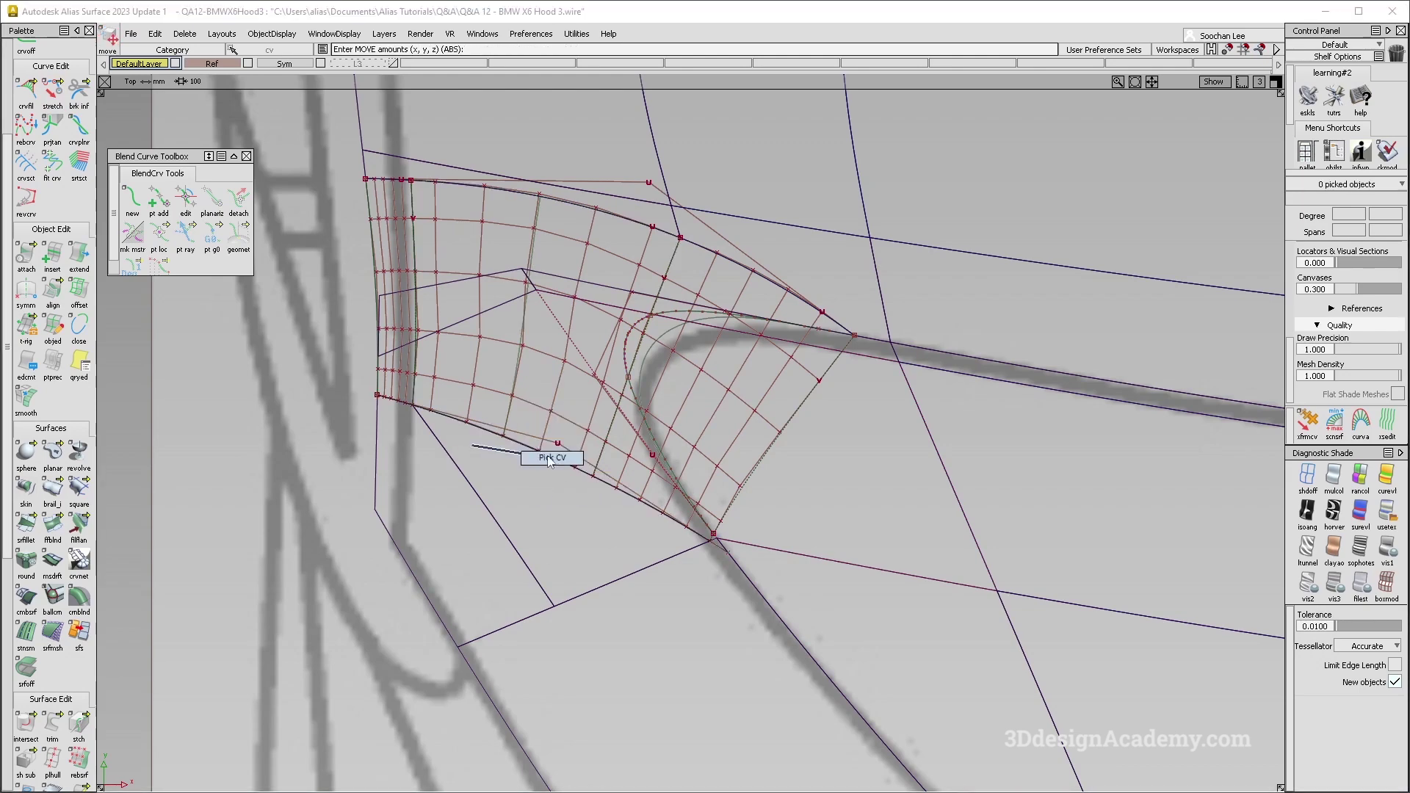
pyautogui.click(557, 443)
pyautogui.keyDown('ctrl'); pyautogui.keyDown('shift'); pyautogui.moveTo(563, 527); pyautogui.dragTo(565, 477, button='middle'); pyautogui.keyUp('shift'); pyautogui.keyUp('ctrl')
pyautogui.moveTo(574, 499); pyautogui.dragTo(565, 524)
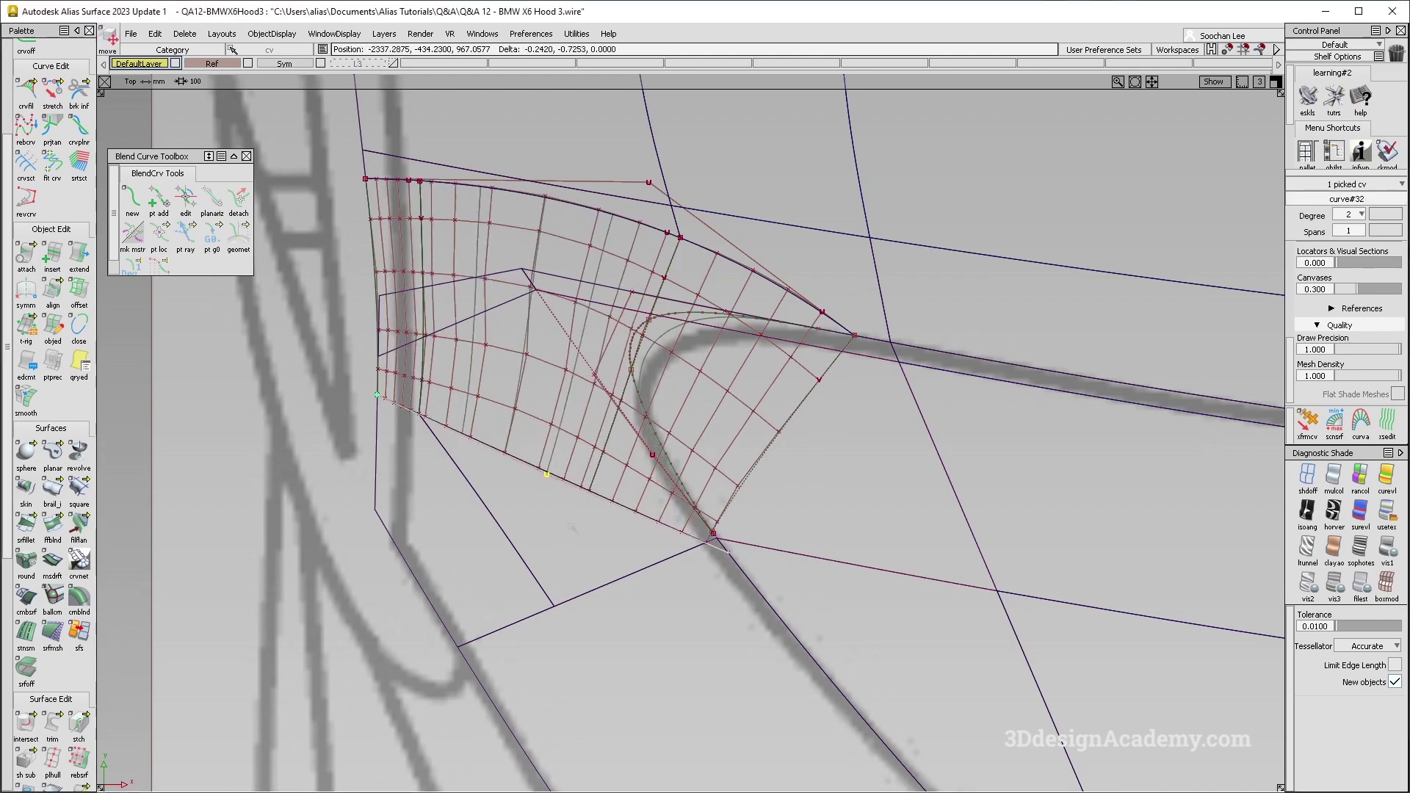
pyautogui.moveTo(577, 522); pyautogui.dragTo(572, 440)
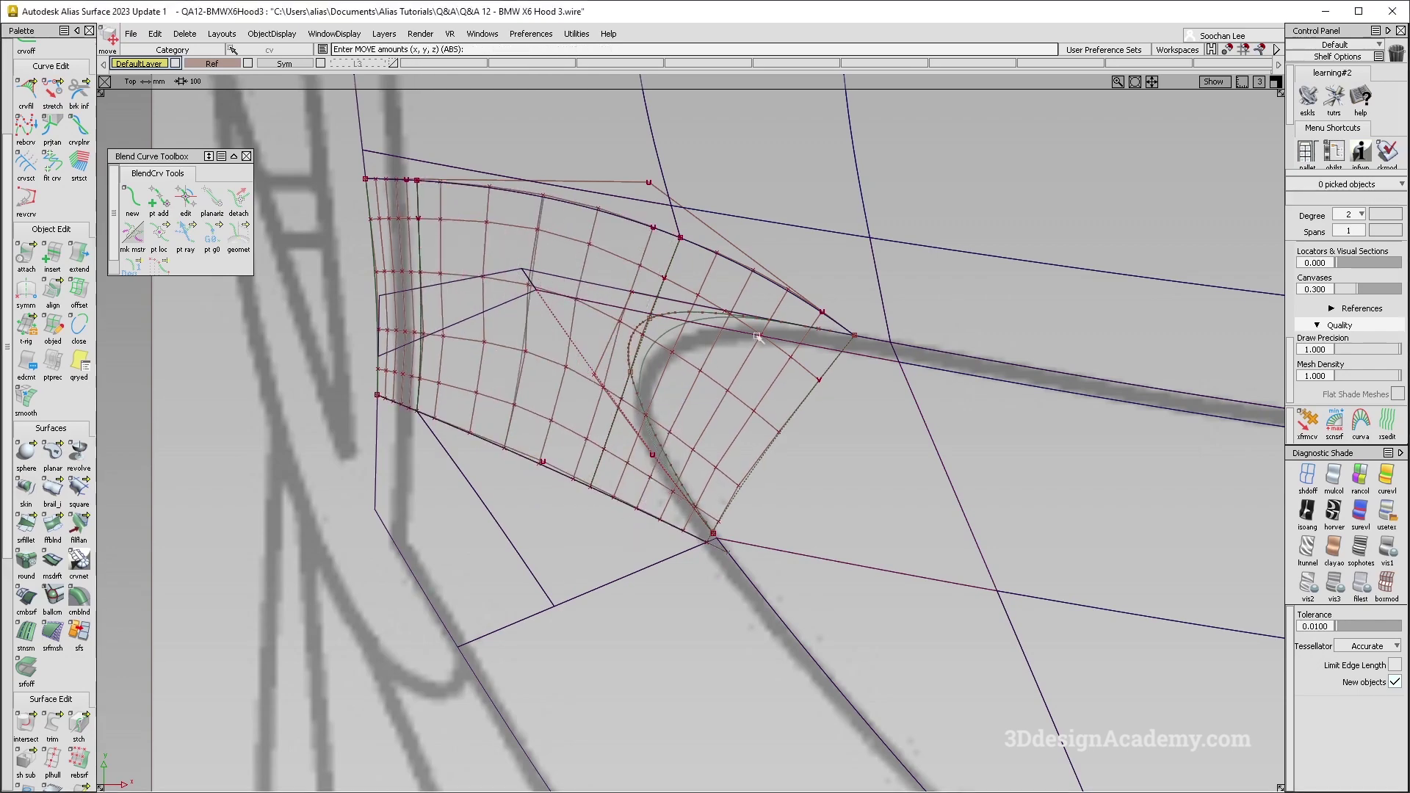
# - Stretch the upper arched curve's inner end further along the hood edge to the surface corner
pyautogui.moveTo(716, 411)
pyautogui.keyDown('ctrl'); pyautogui.keyDown('shift'); pyautogui.mouseDown()
pyautogui.moveTo(627, 184)
pyautogui.moveTo(591, 129)
pyautogui.mouseUp(); pyautogui.keyUp('shift'); pyautogui.keyUp('ctrl')
pyautogui.click(52, 89)
pyautogui.click(856, 336)
pyautogui.moveTo(881, 342); pyautogui.dragTo(672, 193)
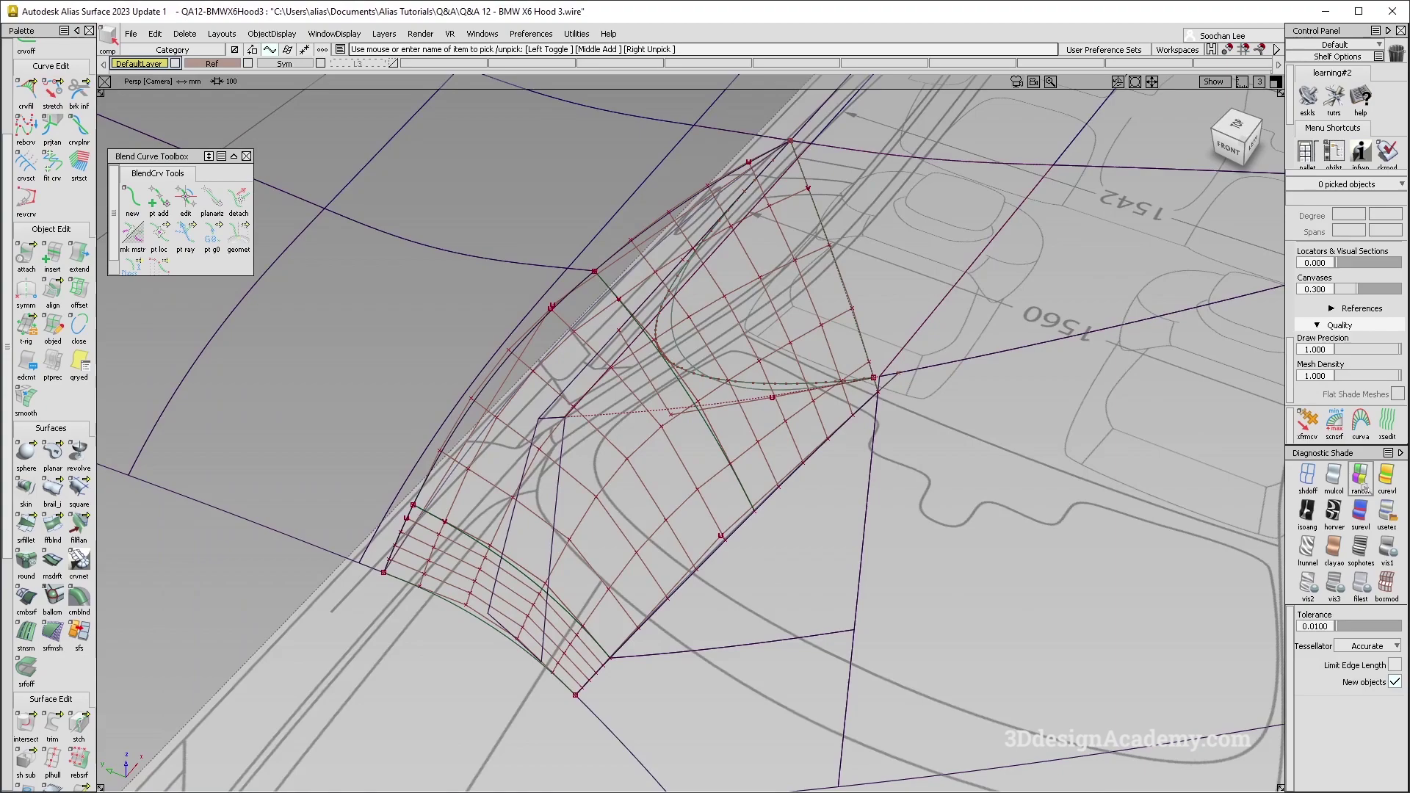
# - Shade the model and examine how the corner blend meets the surrounding hood surfaces
pyautogui.click(1360, 477)
pyautogui.moveTo(735, 323)
pyautogui.keyDown('alt'); pyautogui.keyDown('shift'); pyautogui.mouseDown()
pyautogui.moveTo(801, 348)
pyautogui.moveTo(721, 306)
pyautogui.moveTo(806, 337)
pyautogui.moveTo(786, 335)
pyautogui.mouseUp(); pyautogui.keyUp('shift'); pyautogui.keyUp('alt')
pyautogui.keyDown('alt'); pyautogui.keyDown('shift'); pyautogui.moveTo(639, 505); pyautogui.dragTo(801, 351); pyautogui.keyUp('shift'); pyautogui.keyUp('alt')
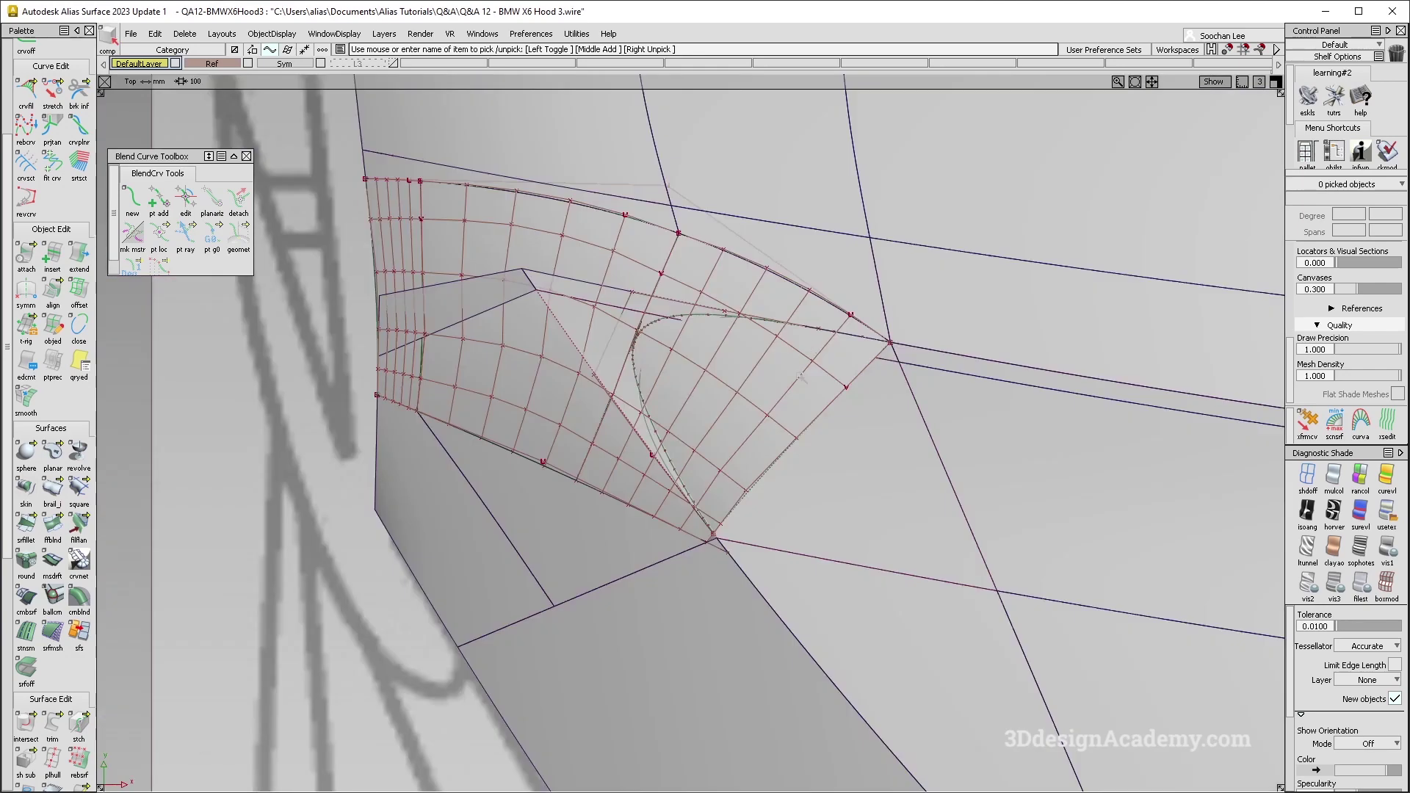
# - Stretch the lower arched curve's inner end down along the lower surface edge, well beyond the fillet curve's end
pyautogui.click(680, 528)
pyautogui.click(716, 556)
pyautogui.click(58, 92)
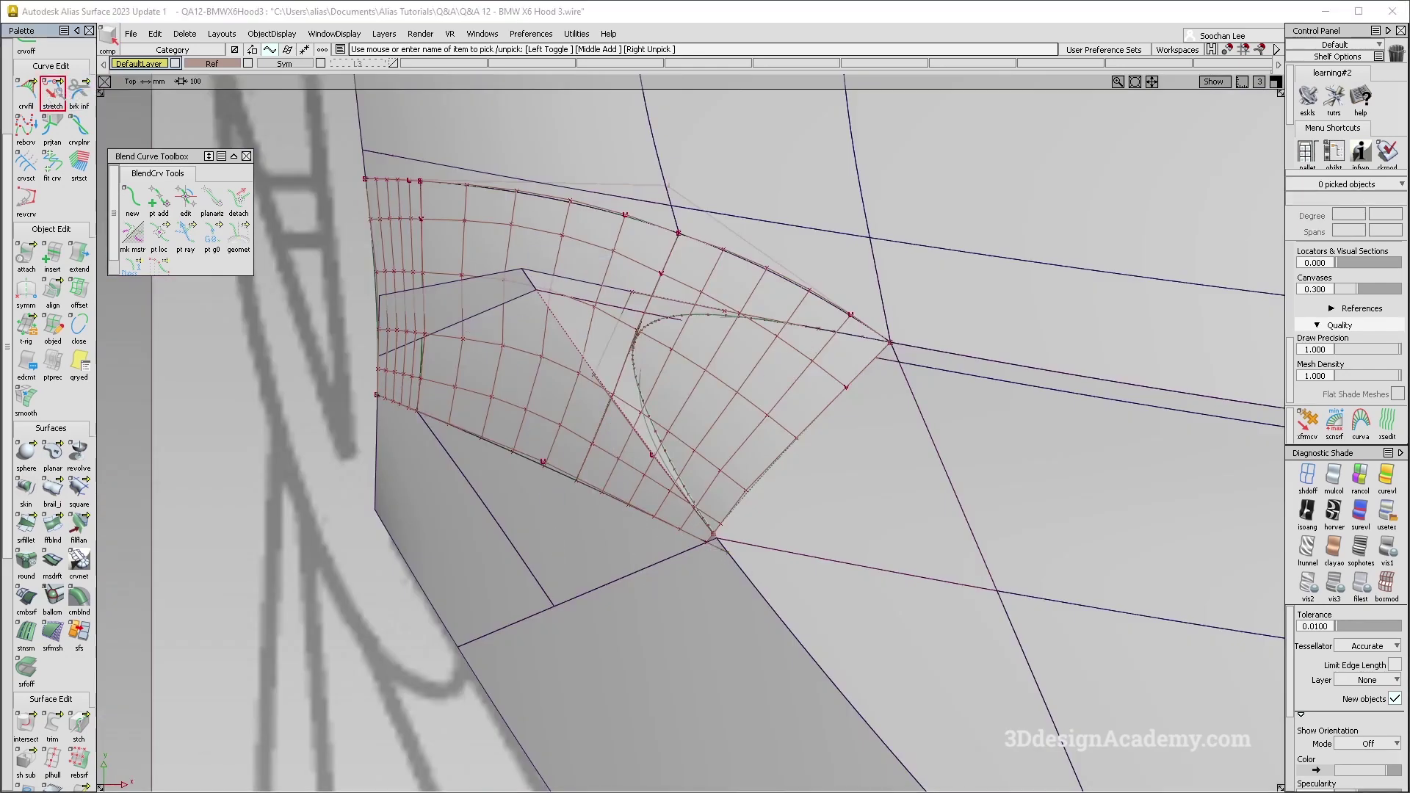
pyautogui.click(694, 554)
pyautogui.moveTo(714, 545); pyautogui.dragTo(768, 605)
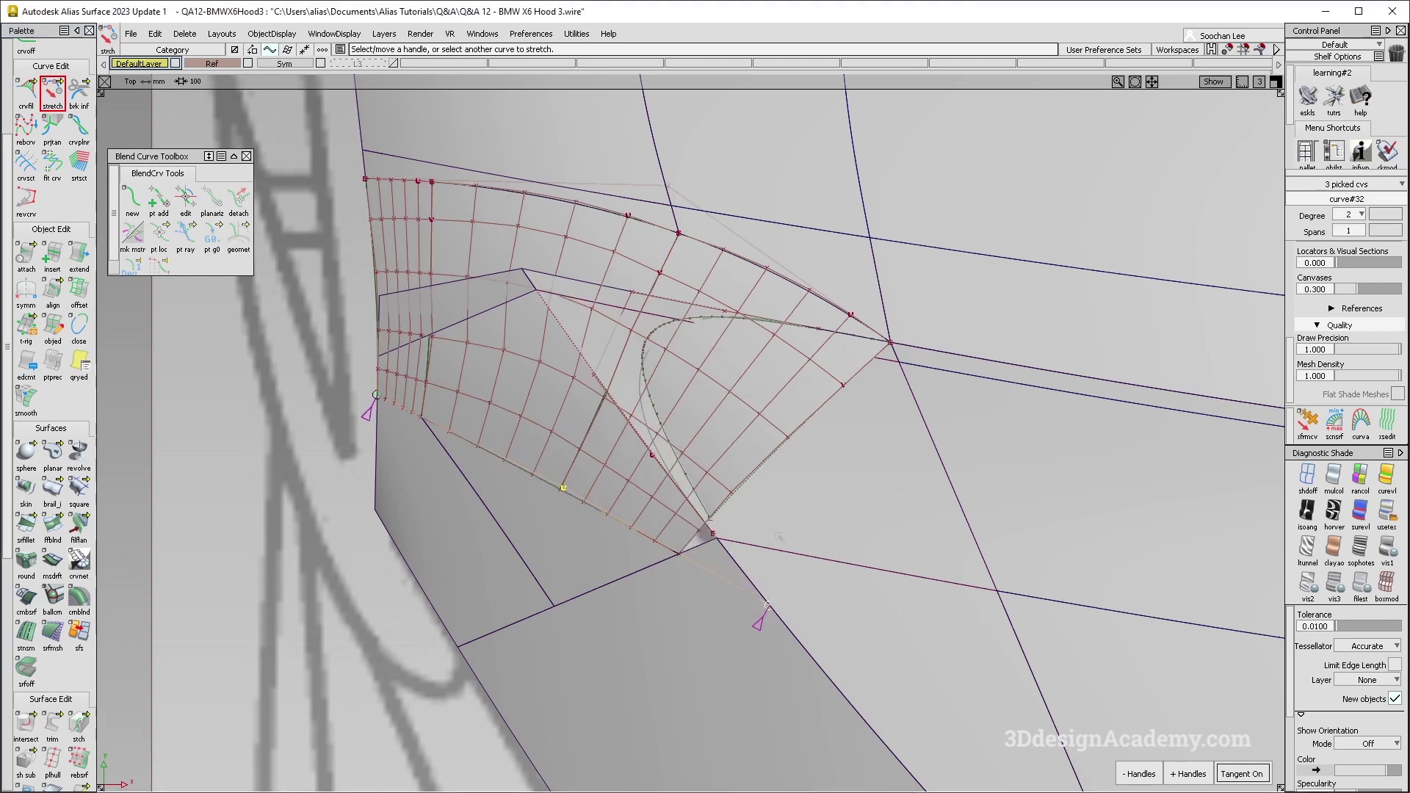
pyautogui.moveTo(768, 604); pyautogui.dragTo(764, 601)
# - Delete the corner blend surfaces along with the intersection curves remaining on the hood surfaces
pyautogui.keyDown('ctrl'); pyautogui.keyDown('shift'); pyautogui.moveTo(718, 516); pyautogui.dragTo(718, 457); pyautogui.keyUp('shift'); pyautogui.keyUp('ctrl')
pyautogui.click(734, 488)
pyautogui.press('Delete')
pyautogui.click(766, 476)
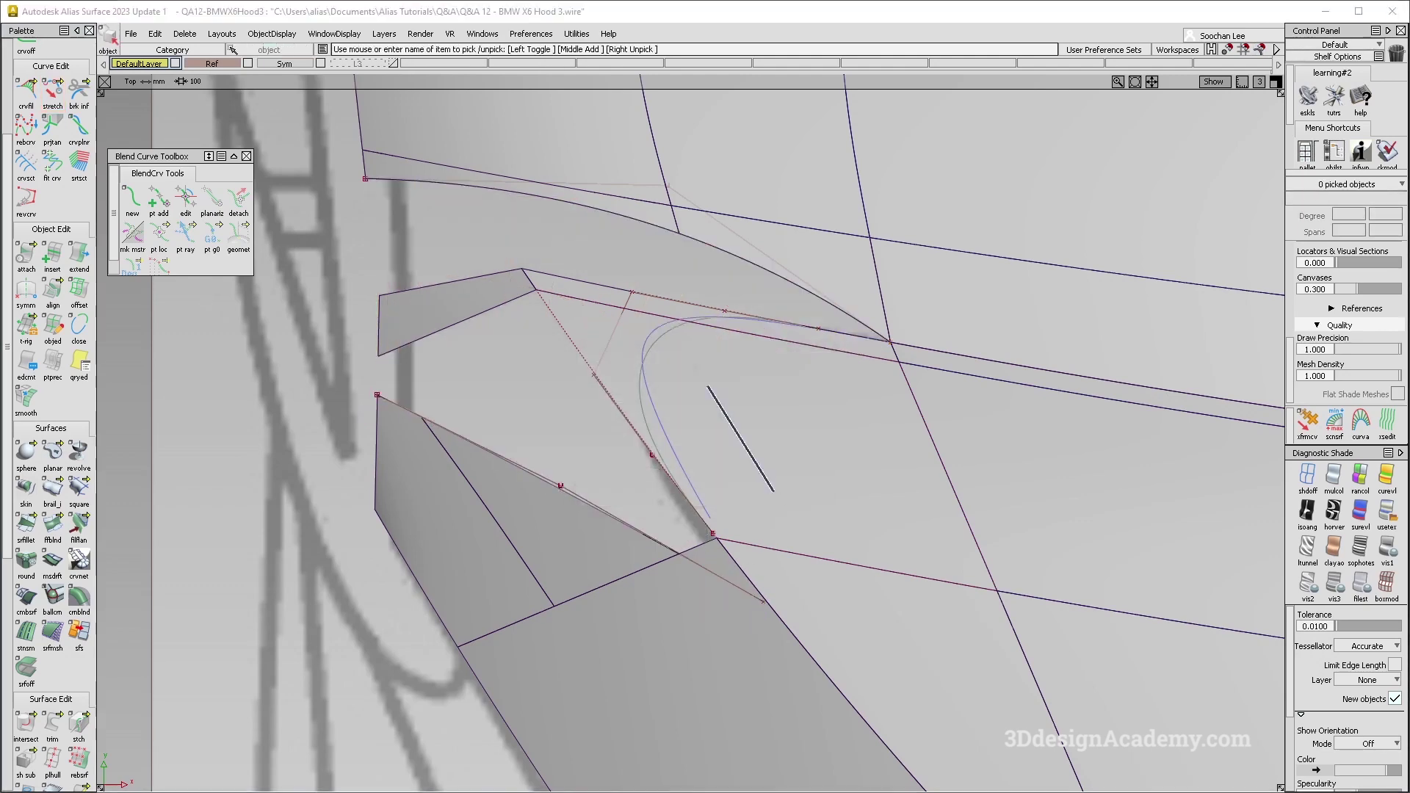
pyautogui.press('Delete')
pyautogui.click(770, 476)
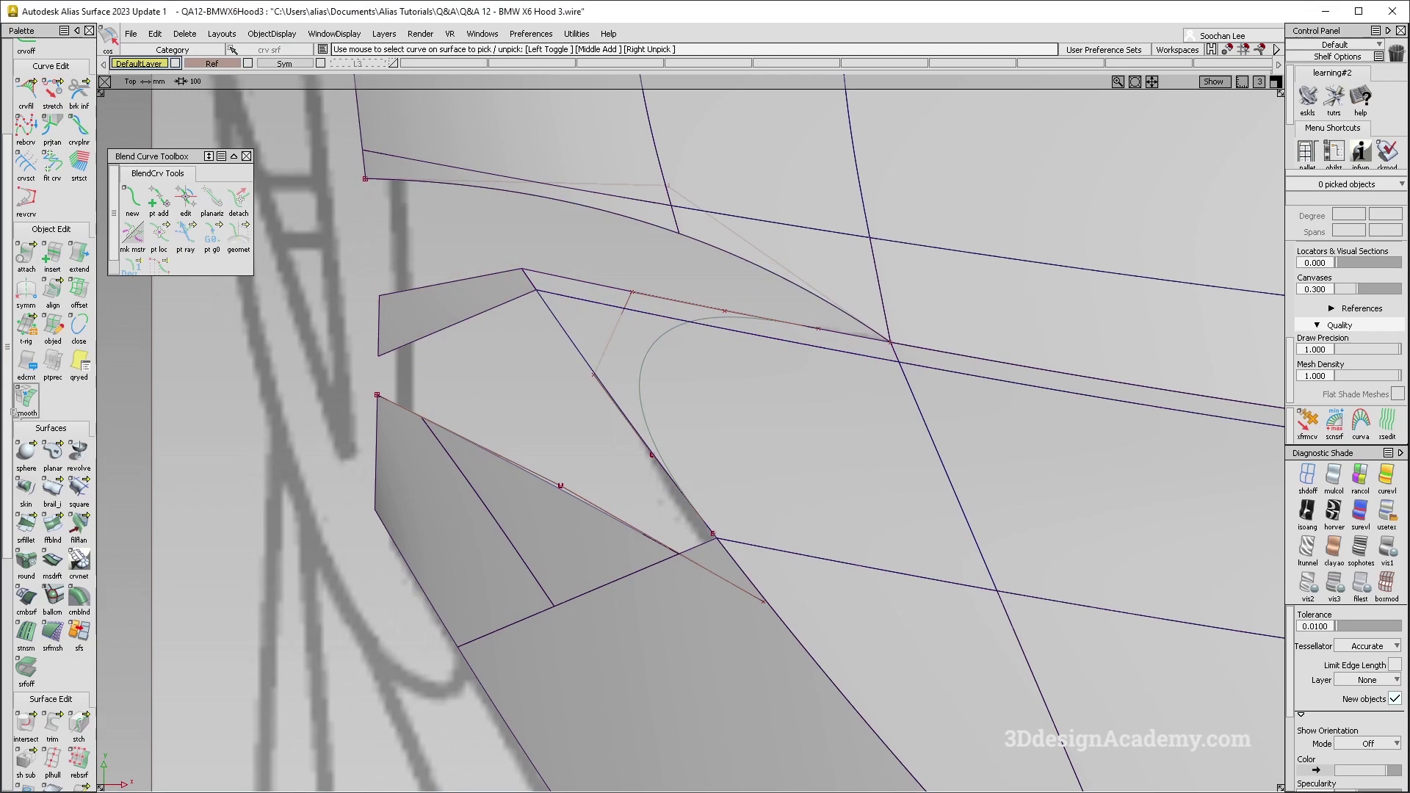
pyautogui.click(52, 523)
pyautogui.click(435, 416)
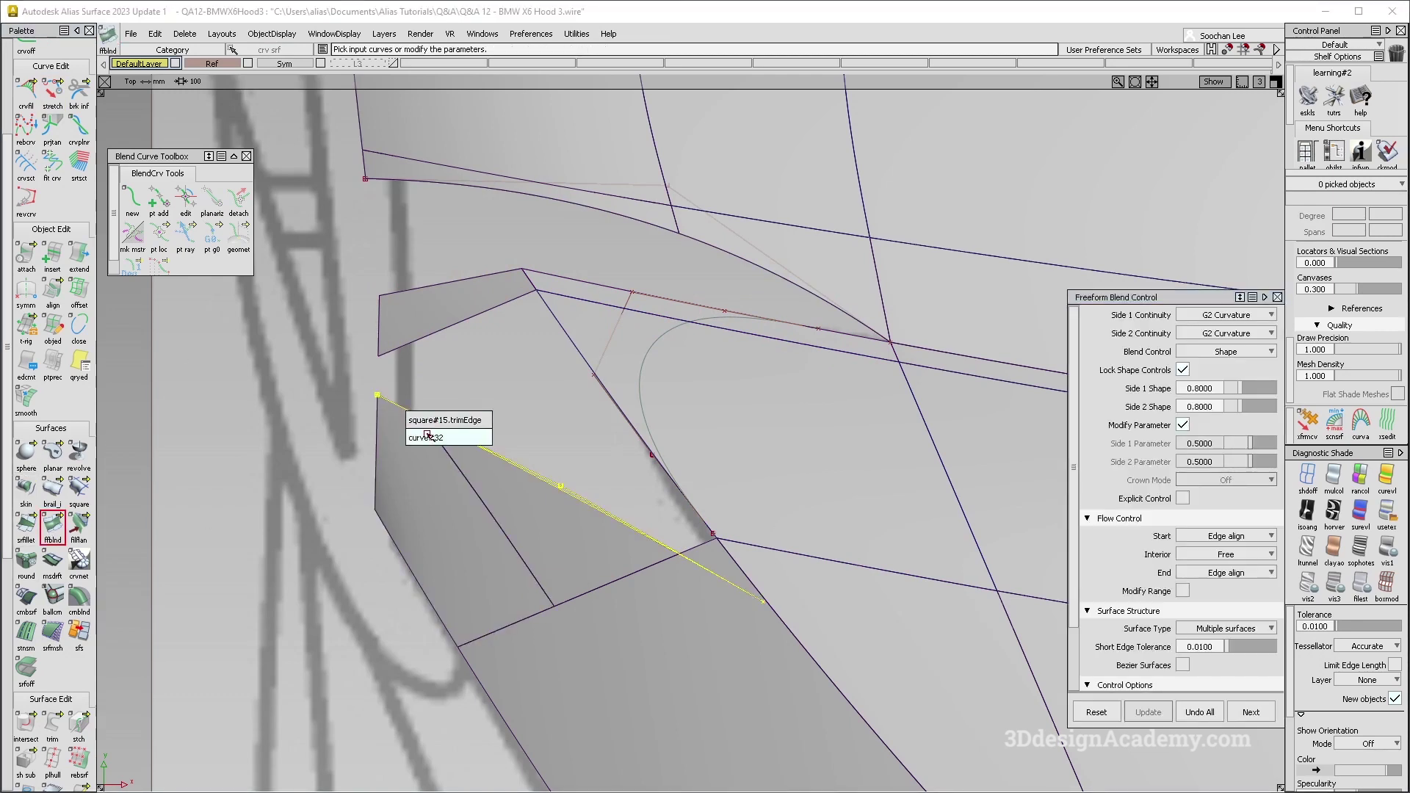
pyautogui.click(426, 437)
pyautogui.click(543, 479)
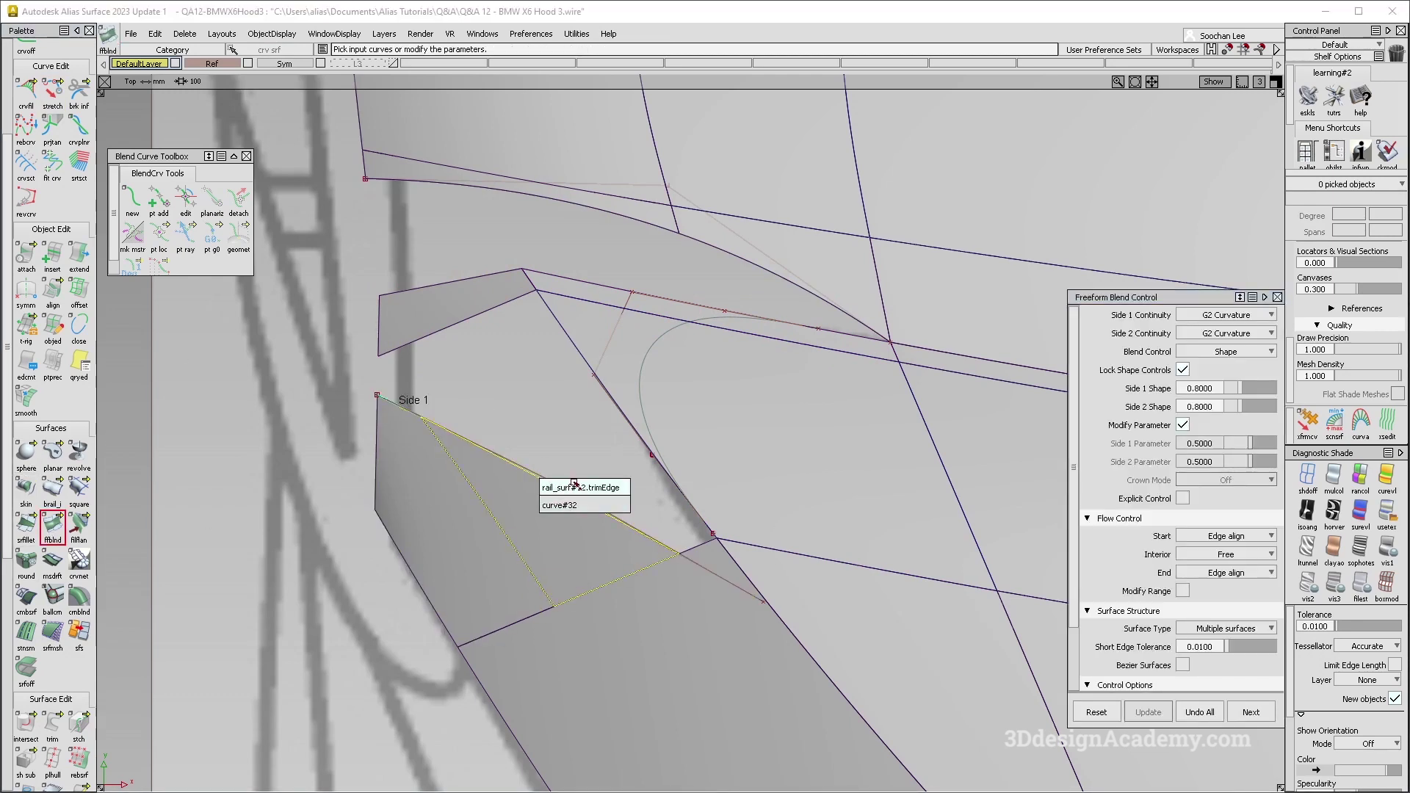
pyautogui.click(580, 502)
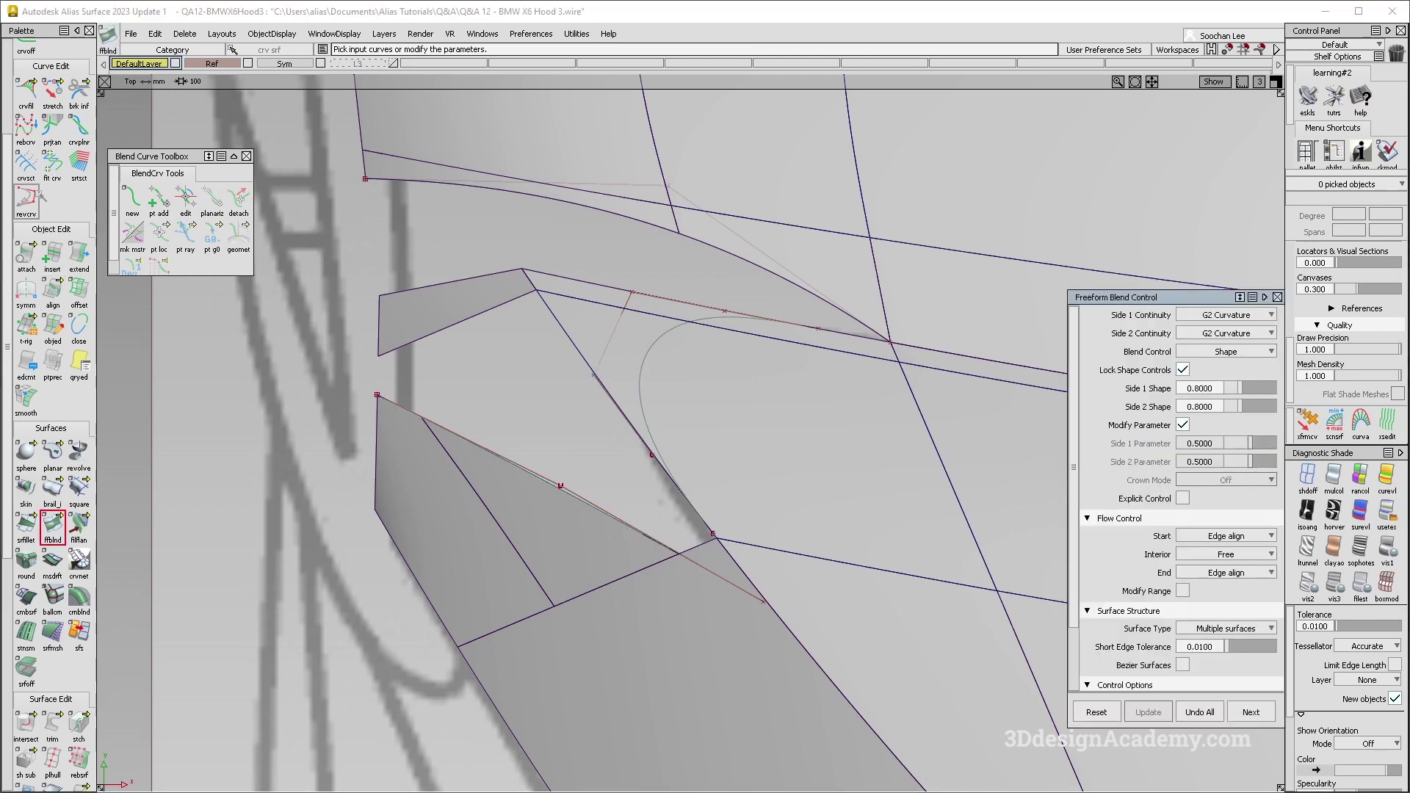
# - Stretch the lower arched curve's inner end slightly further along the edge of the lower hood surface
pyautogui.click(52, 94)
pyautogui.click(753, 599)
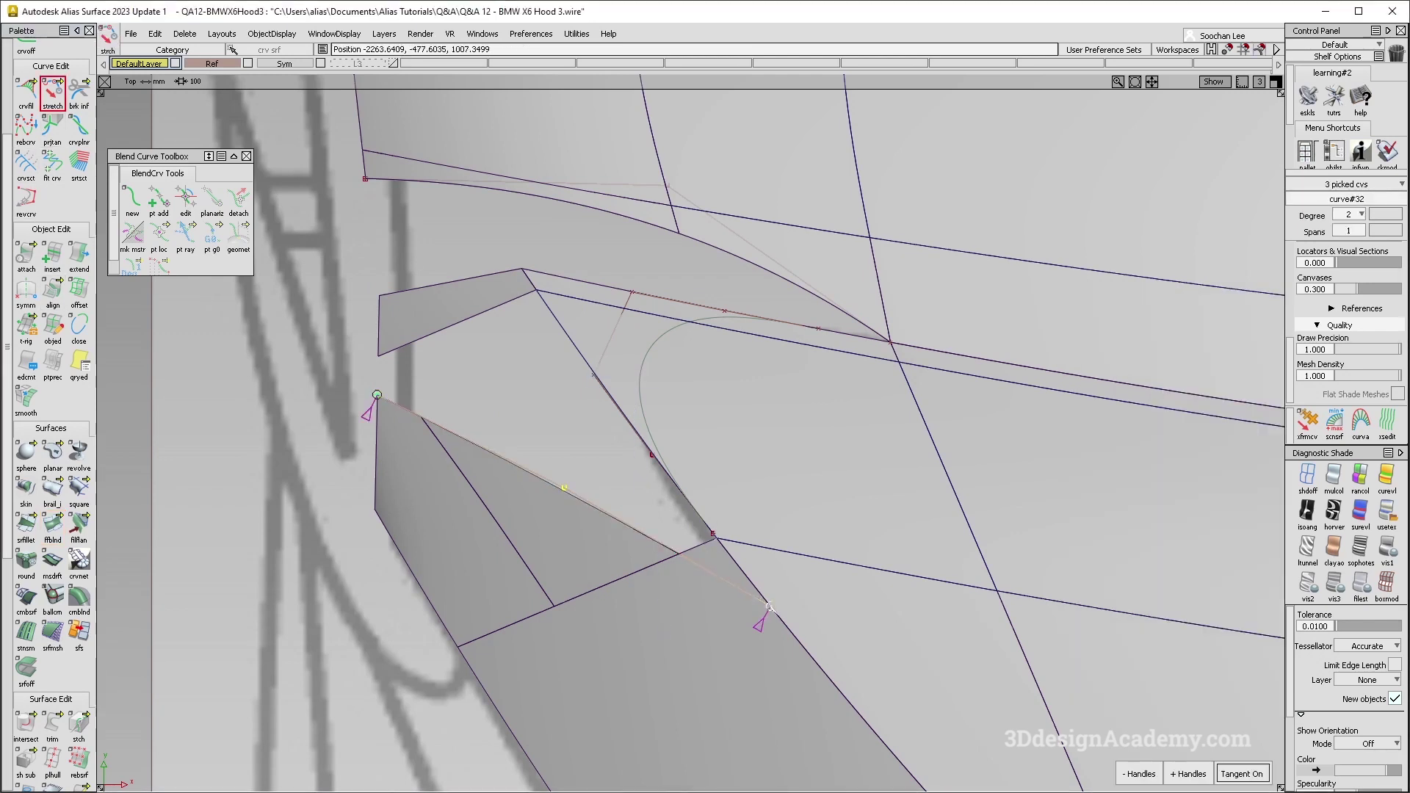
pyautogui.keyDown('ctrl'); pyautogui.keyDown('shift'); pyautogui.moveTo(764, 603); pyautogui.dragTo(764, 569); pyautogui.keyUp('shift'); pyautogui.keyUp('ctrl')
# - Project the lower arched curve onto the lower hood surface and trim that surface along it, keeping the large outer part
pyautogui.click(27, 723)
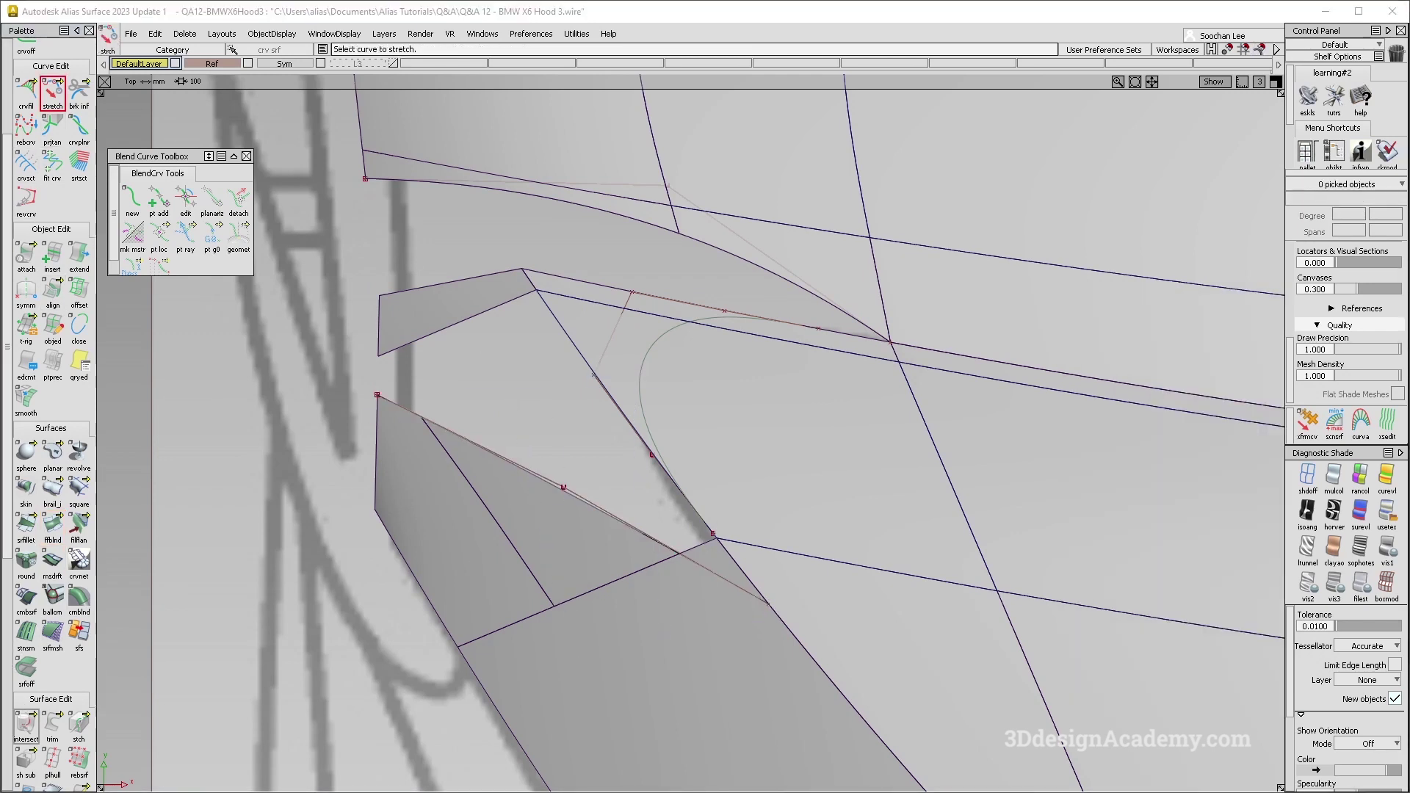
pyautogui.moveTo(36, 726); pyautogui.dragTo(56, 725)
pyautogui.click(715, 634)
pyautogui.press('space')
pyautogui.click(718, 574)
pyautogui.press('space')
pyautogui.click(52, 723)
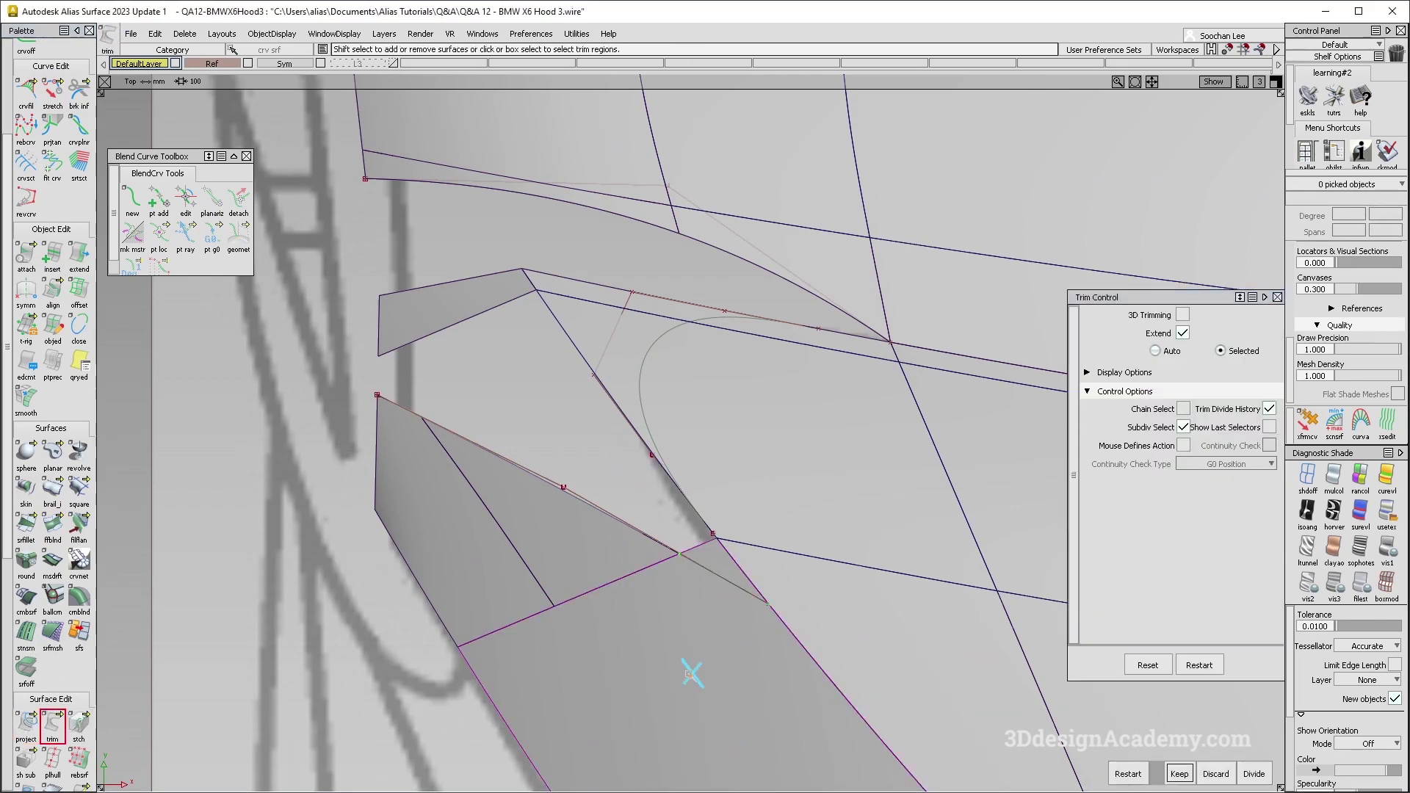
pyautogui.keyDown('alt'); pyautogui.keyDown('shift'); pyautogui.moveTo(605, 380); pyautogui.dragTo(596, 409, button='middle'); pyautogui.keyUp('shift'); pyautogui.keyUp('alt')
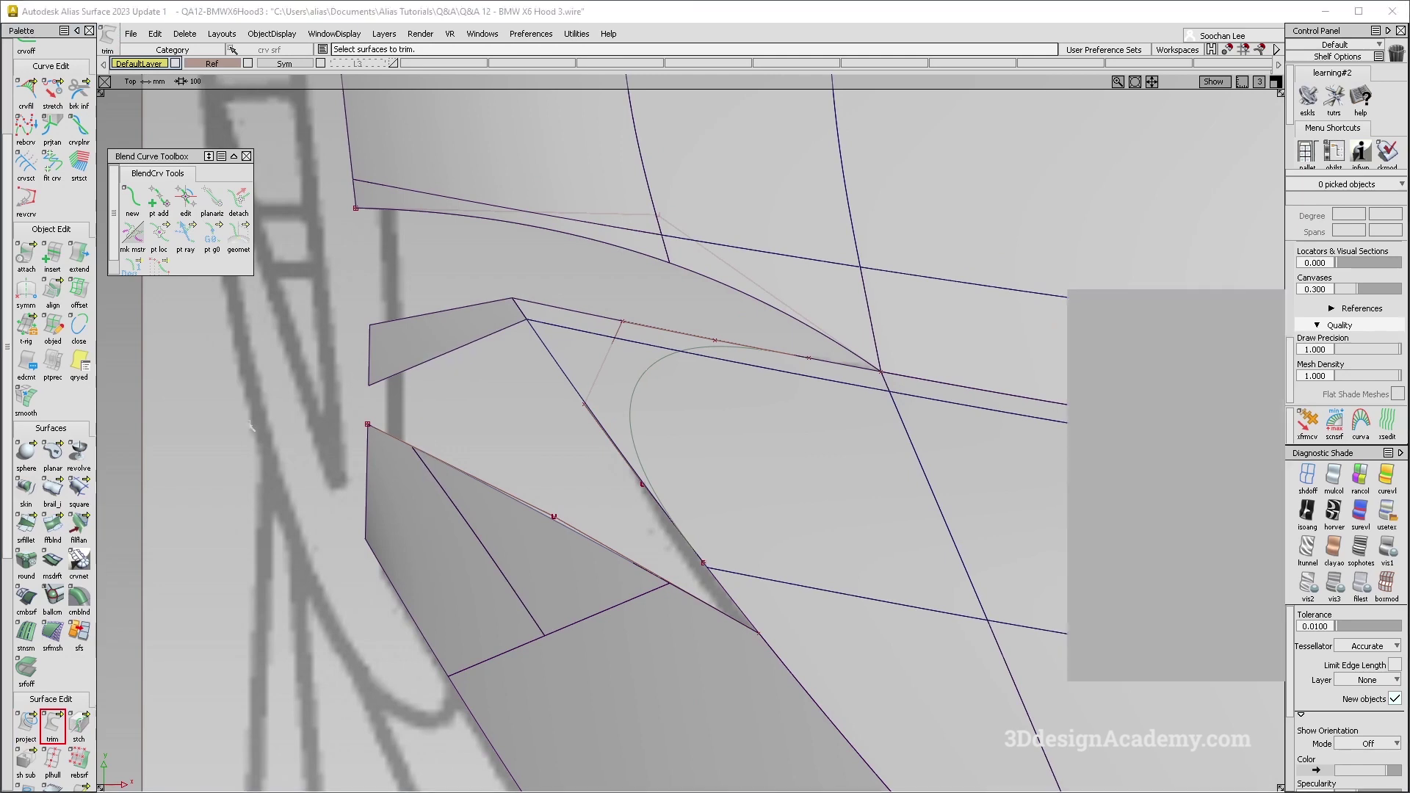
# - Create a G2 freeform blend across the corner between the two upper arched trim edges and the three lower trim edges
pyautogui.click(52, 526)
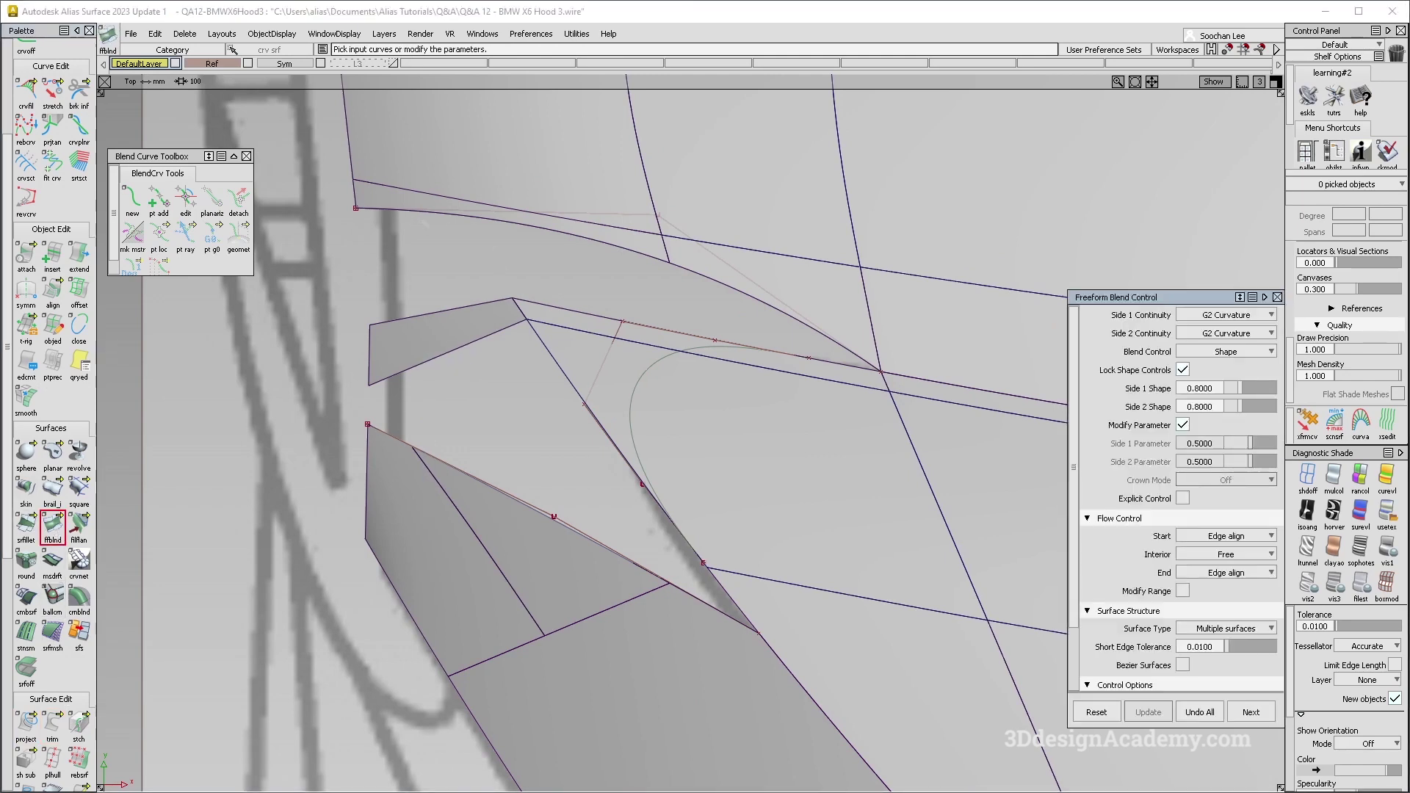
pyautogui.click(452, 214)
pyautogui.click(483, 241)
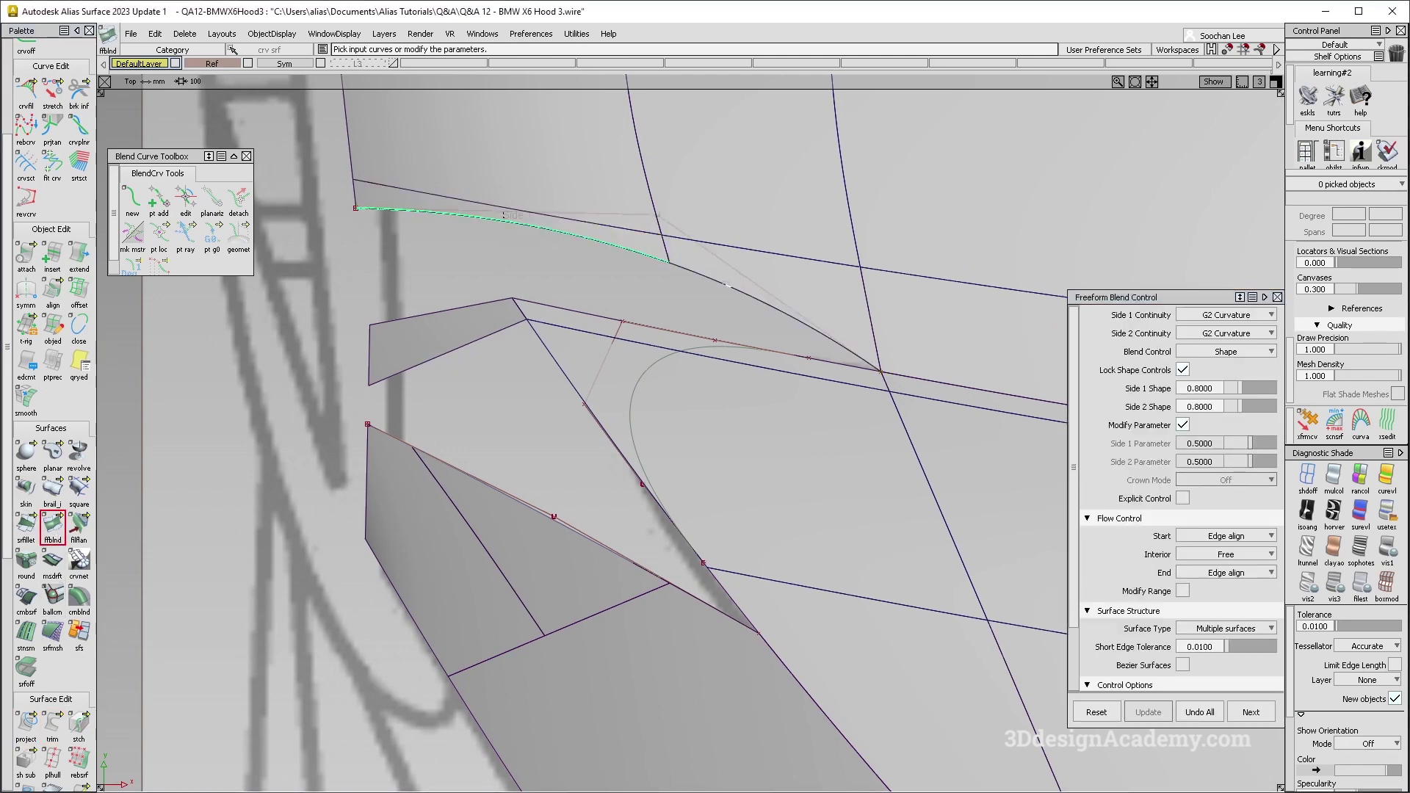
pyautogui.click(727, 286)
pyautogui.click(757, 294)
pyautogui.click(398, 443)
pyautogui.click(435, 449)
pyautogui.click(482, 483)
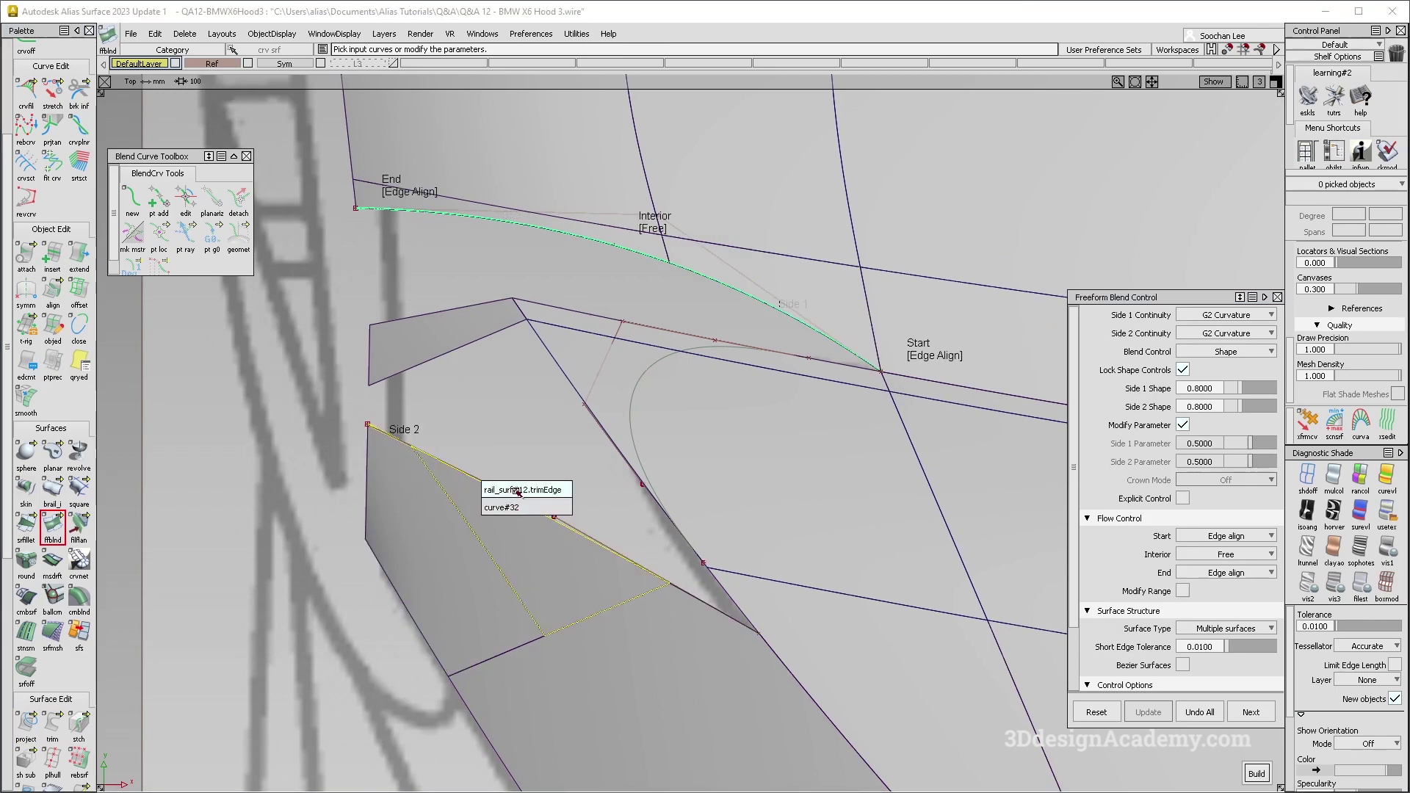
pyautogui.click(518, 490)
pyautogui.click(690, 597)
pyautogui.click(724, 610)
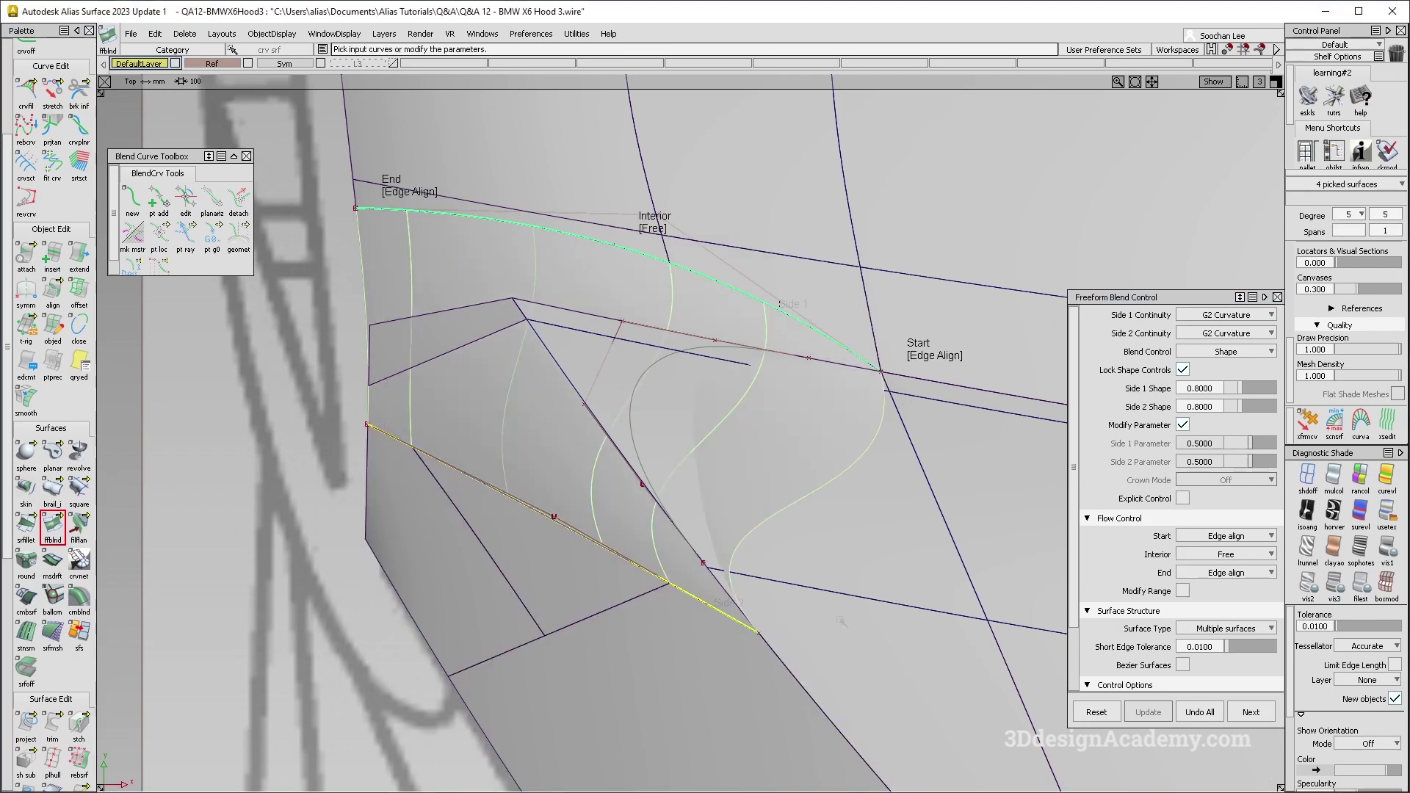
# - Set the corner blend's Start flow control to Connect ends
pyautogui.click(948, 358)
pyautogui.keyDown('alt'); pyautogui.keyDown('shift'); pyautogui.moveTo(947, 359); pyautogui.dragTo(1015, 376, button='middle'); pyautogui.keyUp('shift'); pyautogui.keyUp('alt')
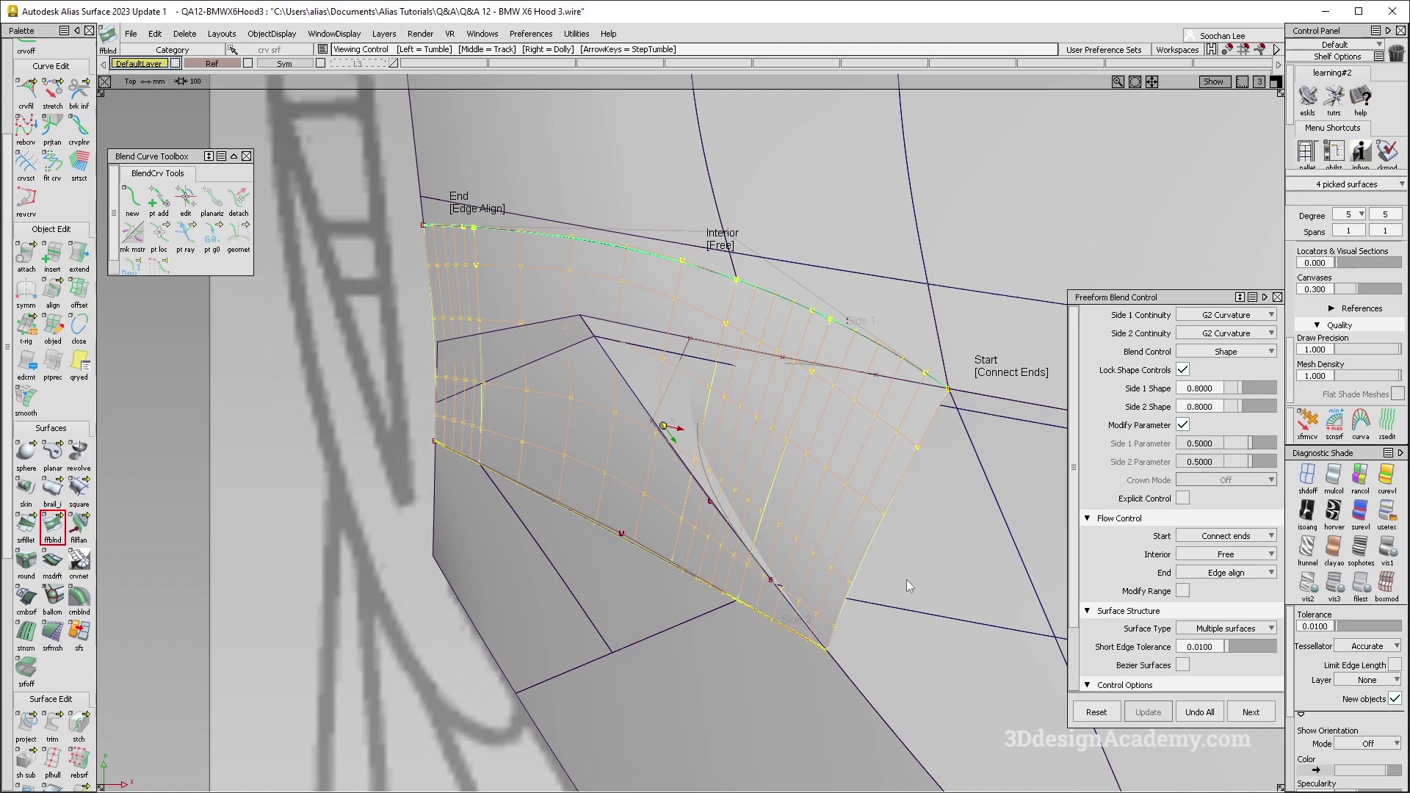
pyautogui.press('F8')
pyautogui.keyDown('alt'); pyautogui.keyDown('shift'); pyautogui.moveTo(670, 520); pyautogui.dragTo(621, 536); pyautogui.keyUp('shift'); pyautogui.keyUp('alt')
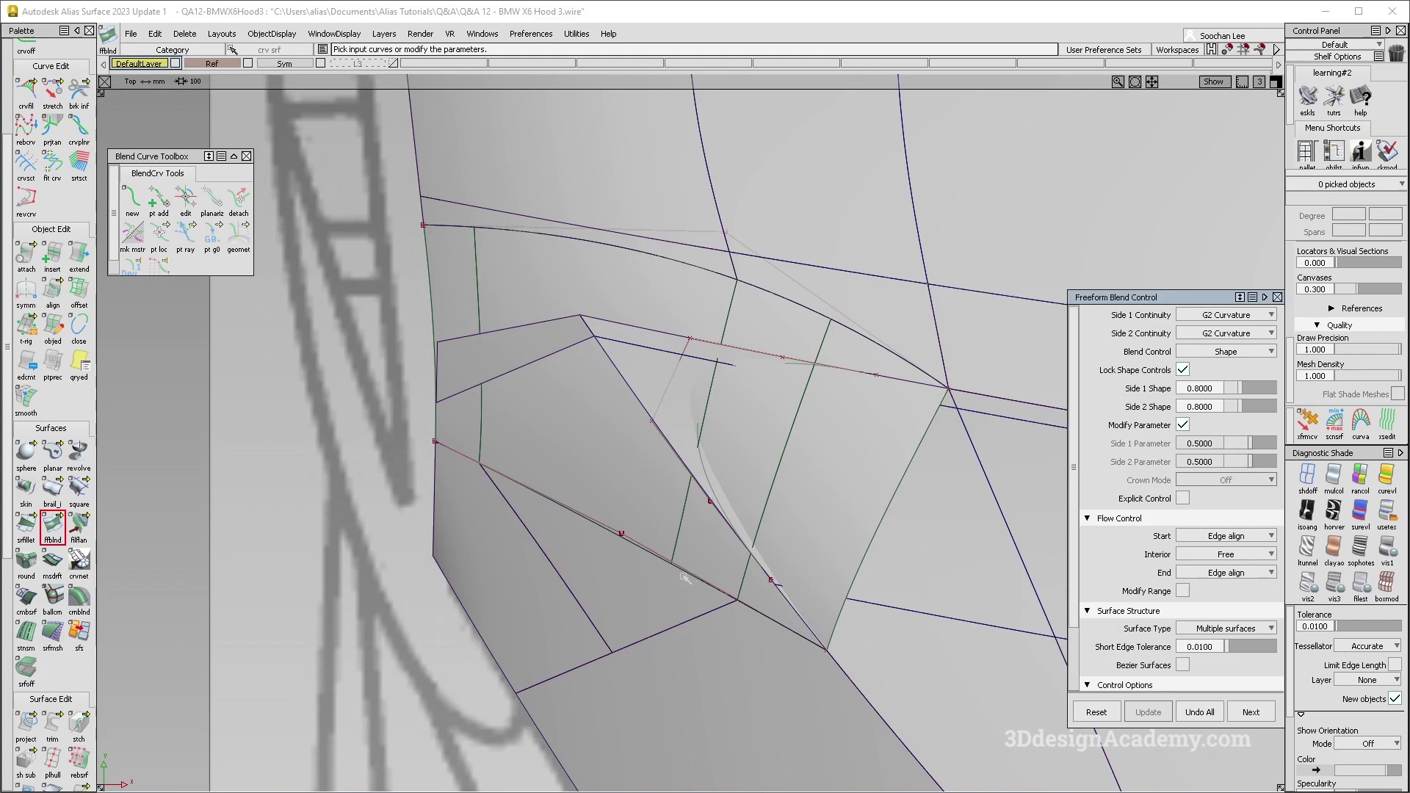
# - Intersect the corner blend surfaces with the inner hood surfaces and turn off shading to compare the result with the grille sketch
pyautogui.moveTo(26, 725); pyautogui.dragTo(107, 726)
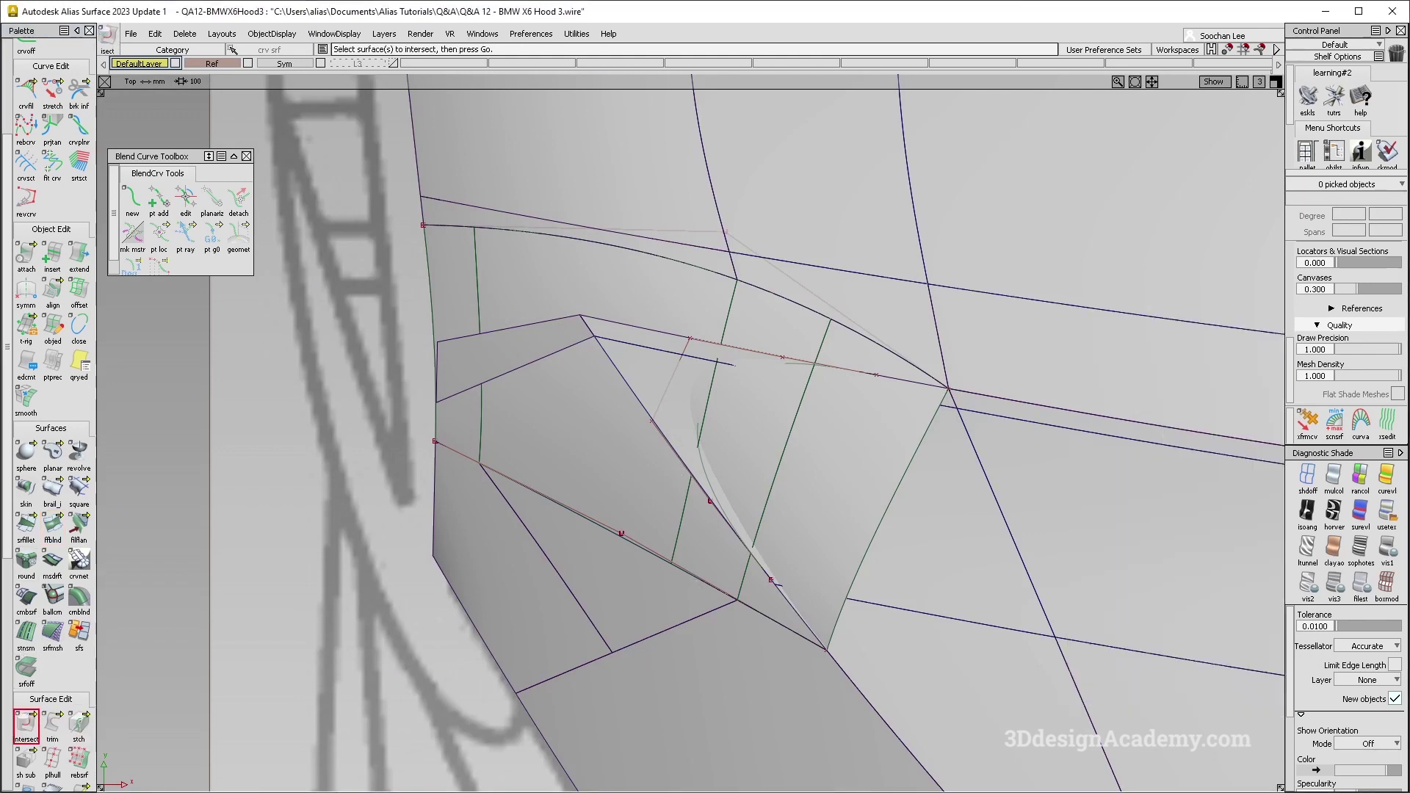
pyautogui.moveTo(716, 303); pyautogui.dragTo(743, 325)
pyautogui.press('space')
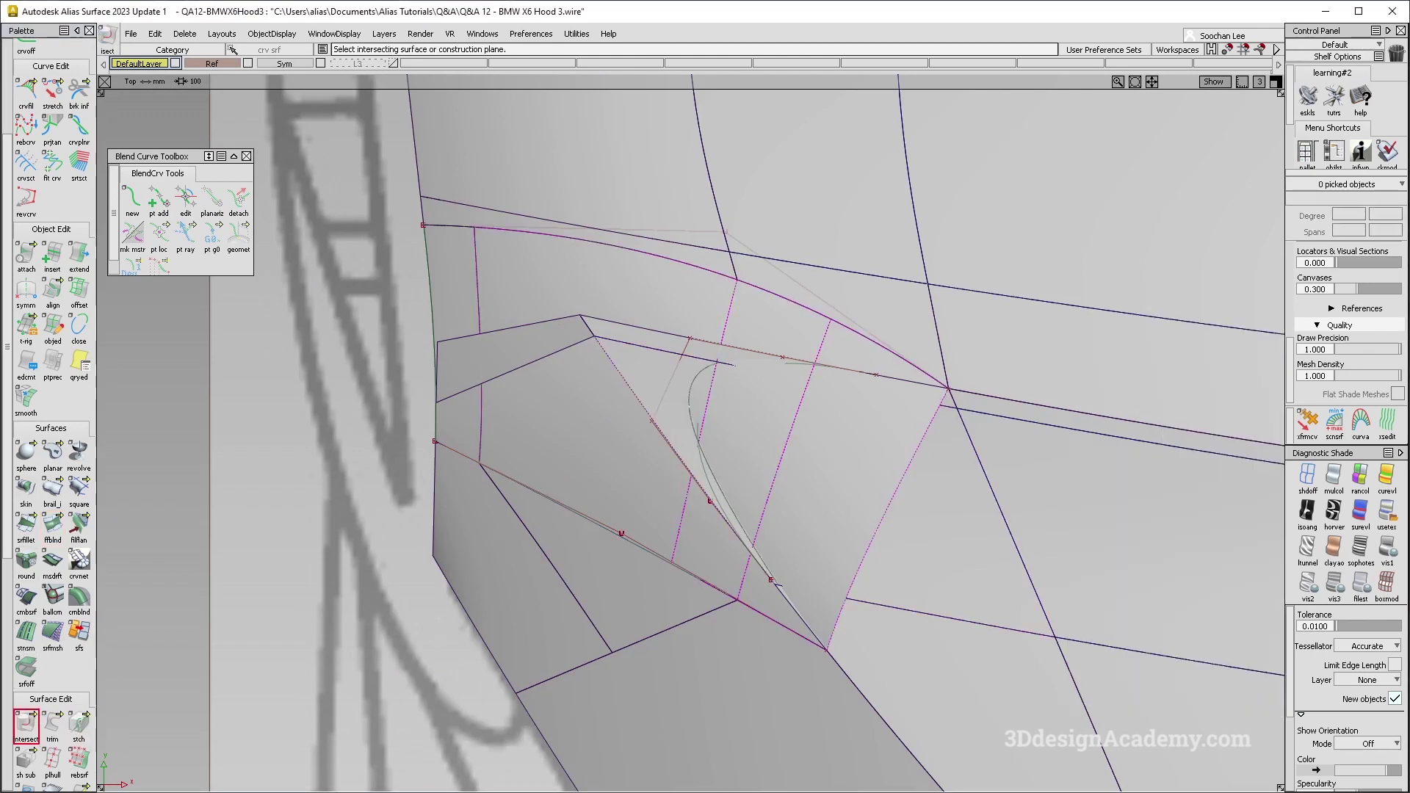
pyautogui.click(722, 499)
pyautogui.click(1307, 476)
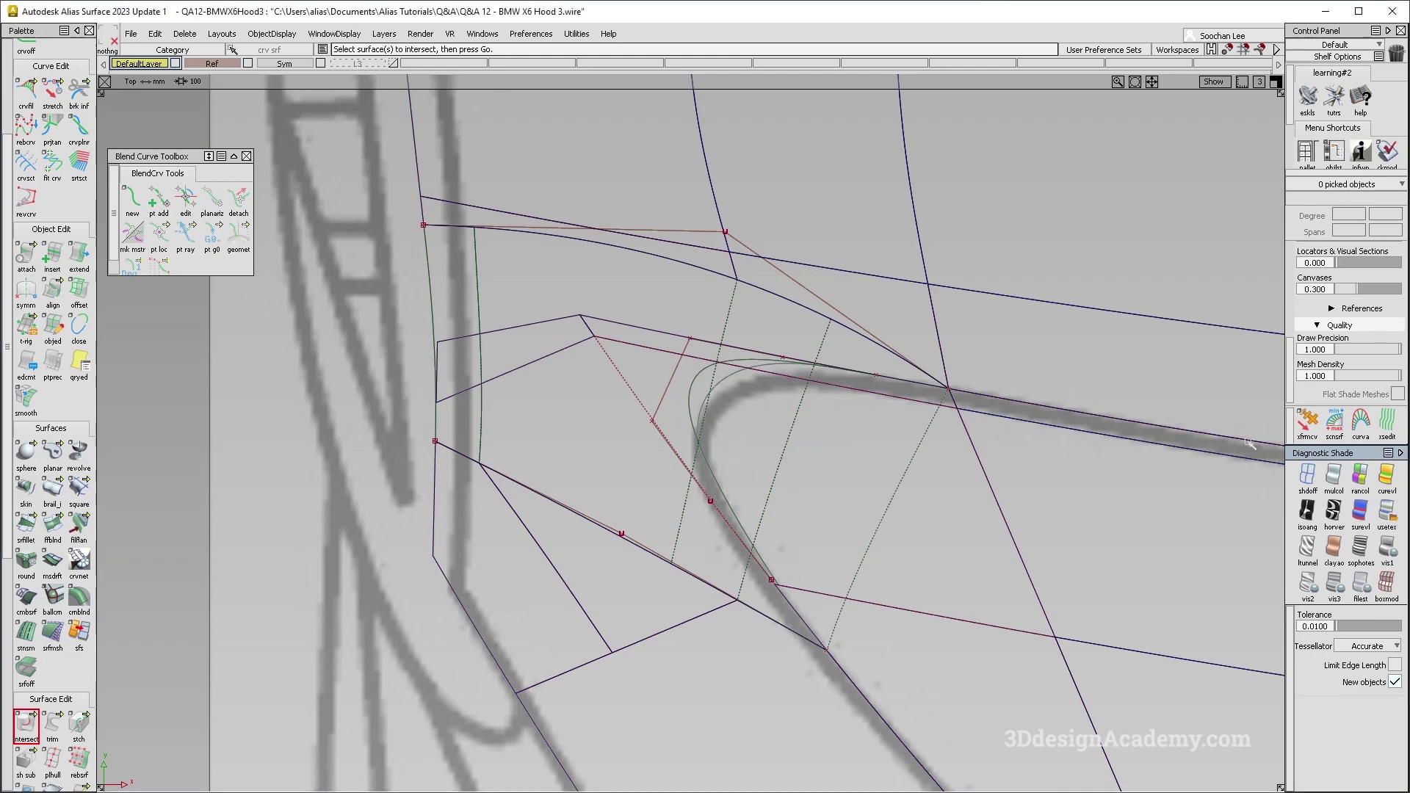
# - Examine the corner blend and its intersection with the inner hood surfaces in perspective with multi-colour shading
pyautogui.press('F8')
pyautogui.click(1334, 476)
pyautogui.moveTo(672, 426)
pyautogui.keyDown('alt'); pyautogui.keyDown('shift'); pyautogui.mouseDown()
pyautogui.moveTo(821, 313)
pyautogui.moveTo(720, 318)
pyautogui.moveTo(675, 298)
pyautogui.mouseUp(); pyautogui.keyUp('shift'); pyautogui.keyUp('alt')
pyautogui.click(661, 307)
pyautogui.moveTo(716, 462)
pyautogui.keyDown('alt'); pyautogui.keyDown('shift'); pyautogui.mouseDown()
pyautogui.moveTo(727, 418)
pyautogui.moveTo(729, 456)
pyautogui.mouseUp(); pyautogui.keyUp('shift'); pyautogui.keyUp('alt')
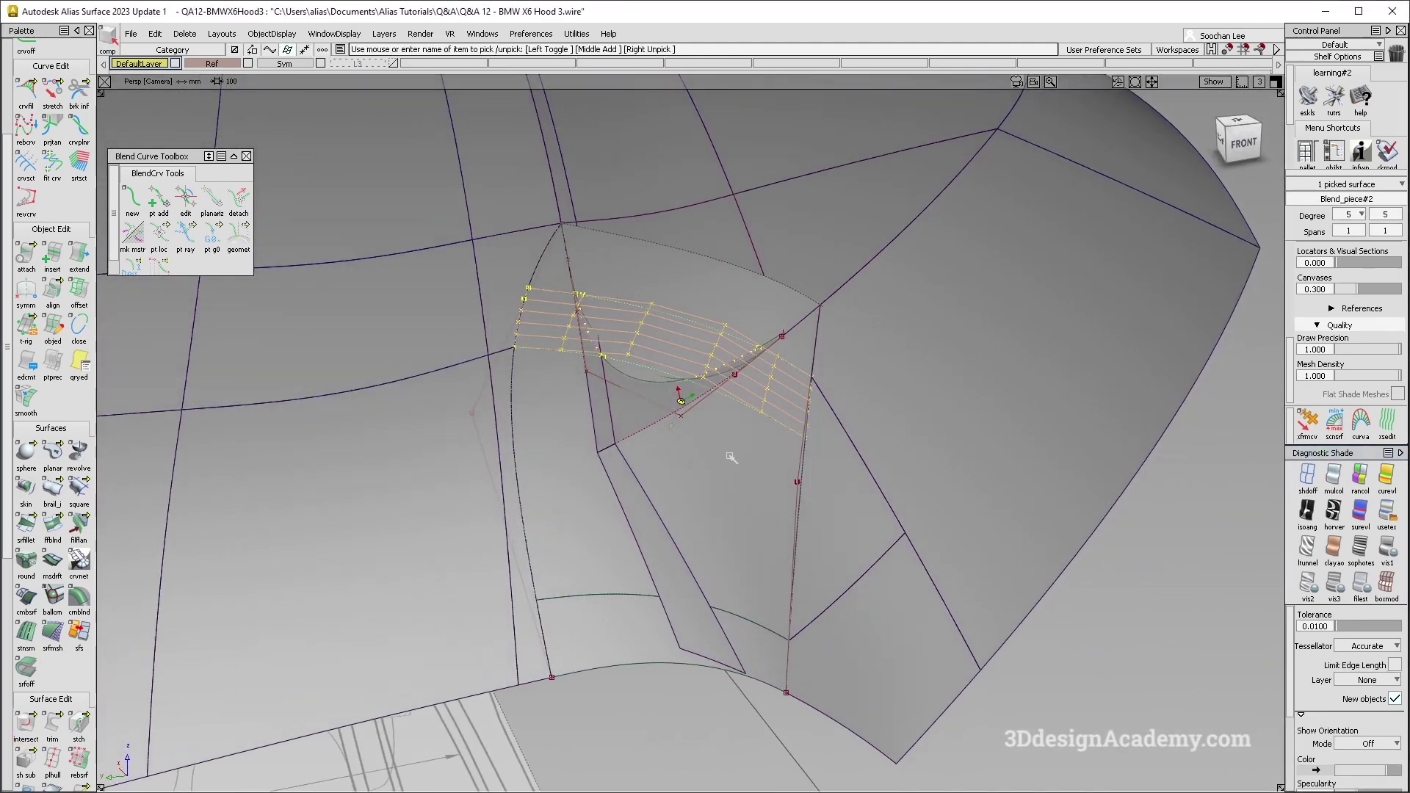
pyautogui.keyDown('alt'); pyautogui.keyDown('shift'); pyautogui.moveTo(680, 569); pyautogui.dragTo(707, 502); pyautogui.keyUp('shift'); pyautogui.keyUp('alt')
pyautogui.click(747, 617)
pyautogui.keyDown('alt'); pyautogui.keyDown('shift'); pyautogui.moveTo(709, 448); pyautogui.dragTo(654, 470); pyautogui.keyUp('shift'); pyautogui.keyUp('alt')
pyautogui.keyDown('ctrl'); pyautogui.keyDown('shift'); pyautogui.moveTo(635, 535); pyautogui.dragTo(652, 364); pyautogui.keyUp('shift'); pyautogui.keyUp('ctrl')
pyautogui.moveTo(657, 316)
pyautogui.keyDown('alt'); pyautogui.keyDown('shift'); pyautogui.mouseDown()
pyautogui.moveTo(667, 343)
pyautogui.moveTo(588, 545)
pyautogui.mouseUp(); pyautogui.keyUp('shift'); pyautogui.keyUp('alt')
# - Trim the two inner hood surfaces at the corner blend's intersection curves, keeping the regions on the hood's upper side
pyautogui.click(51, 721)
pyautogui.click(670, 397)
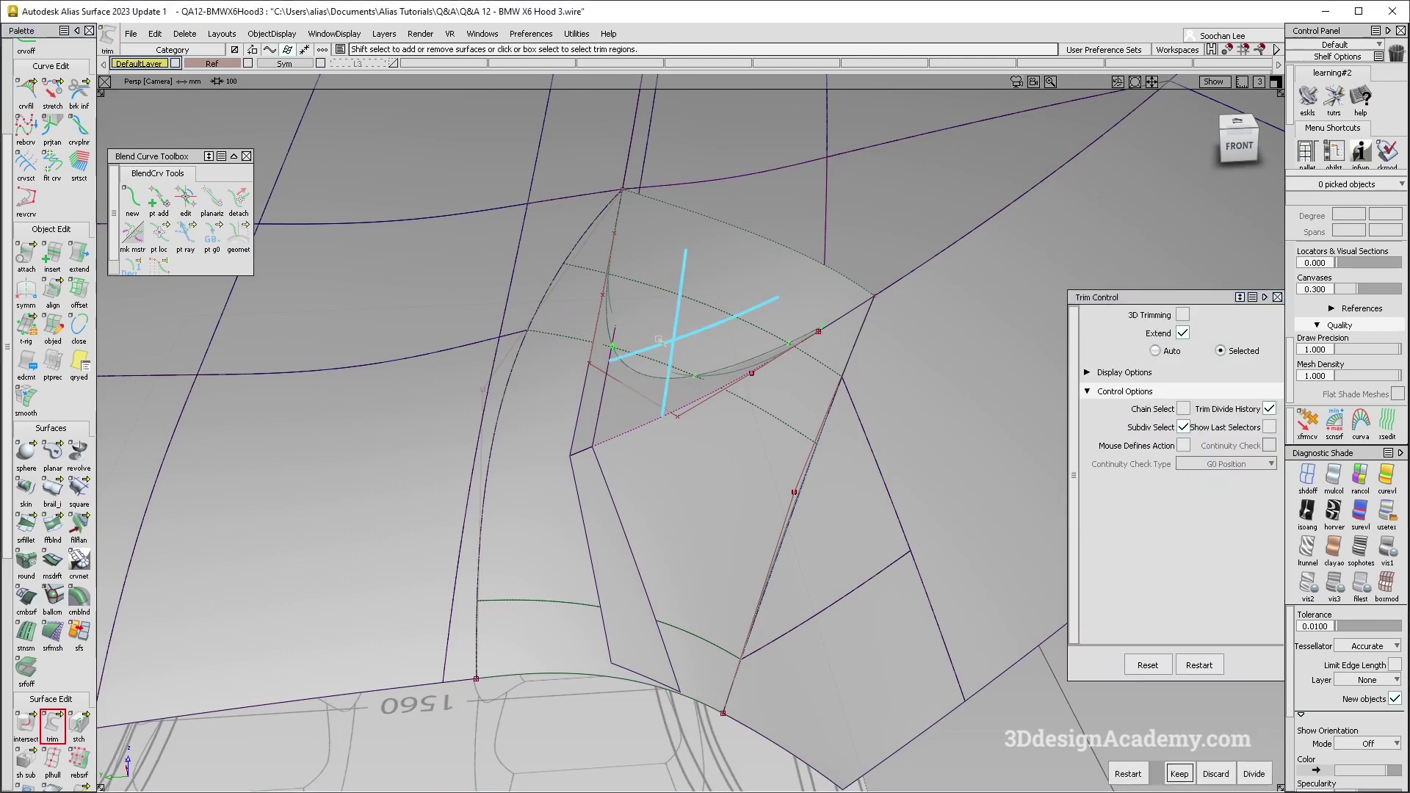
pyautogui.click(607, 356)
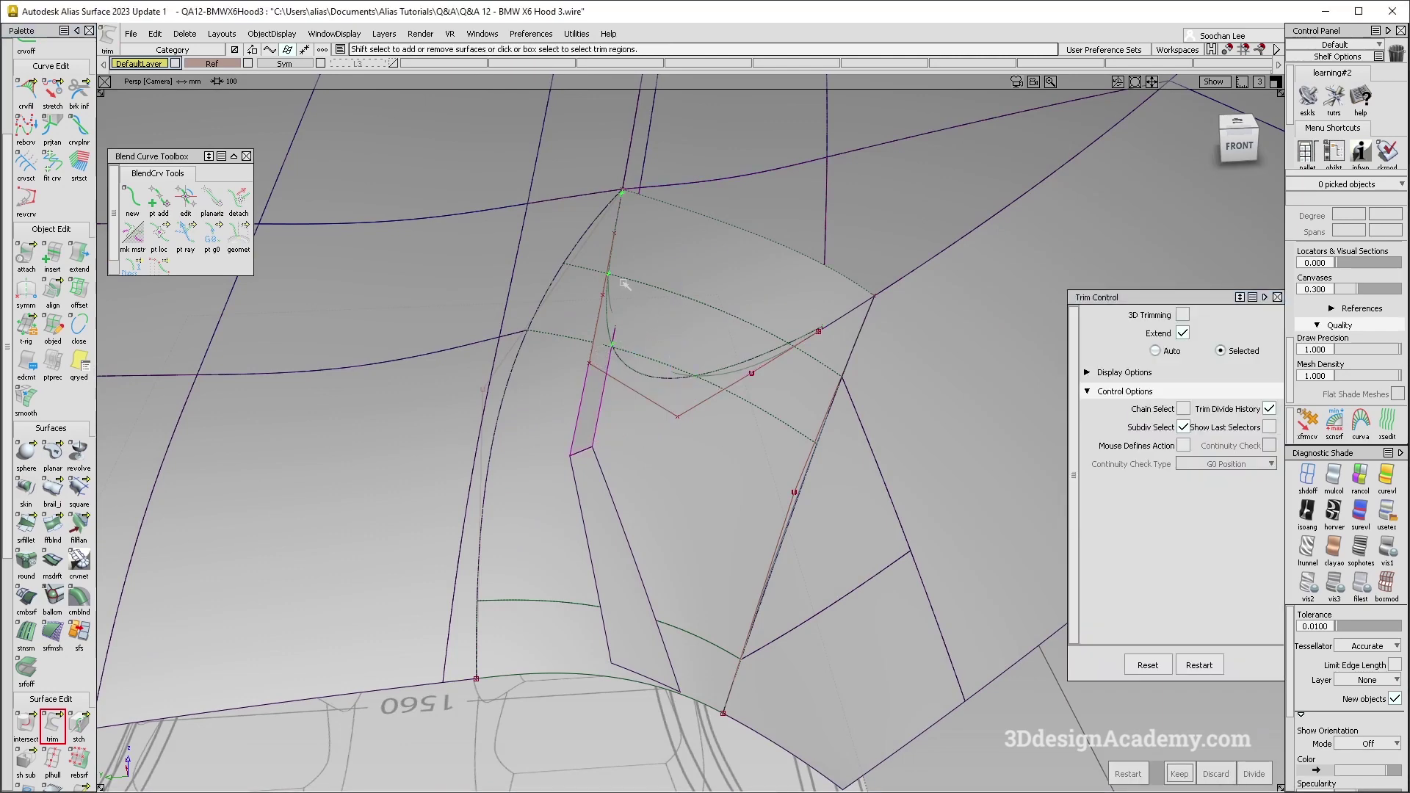
pyautogui.click(622, 283)
pyautogui.press('space')
# - Hide the leftover narrow strip surface that sticks out beneath the corner blend
pyautogui.keyDown('ctrl'); pyautogui.keyDown('shift'); pyautogui.moveTo(551, 514); pyautogui.dragTo(552, 514); pyautogui.keyUp('shift'); pyautogui.keyUp('ctrl')
pyautogui.click(582, 514)
pyautogui.keyDown('alt'); pyautogui.keyDown('shift'); pyautogui.moveTo(582, 506); pyautogui.dragTo(411, 331, button='right'); pyautogui.keyUp('shift'); pyautogui.keyUp('alt')
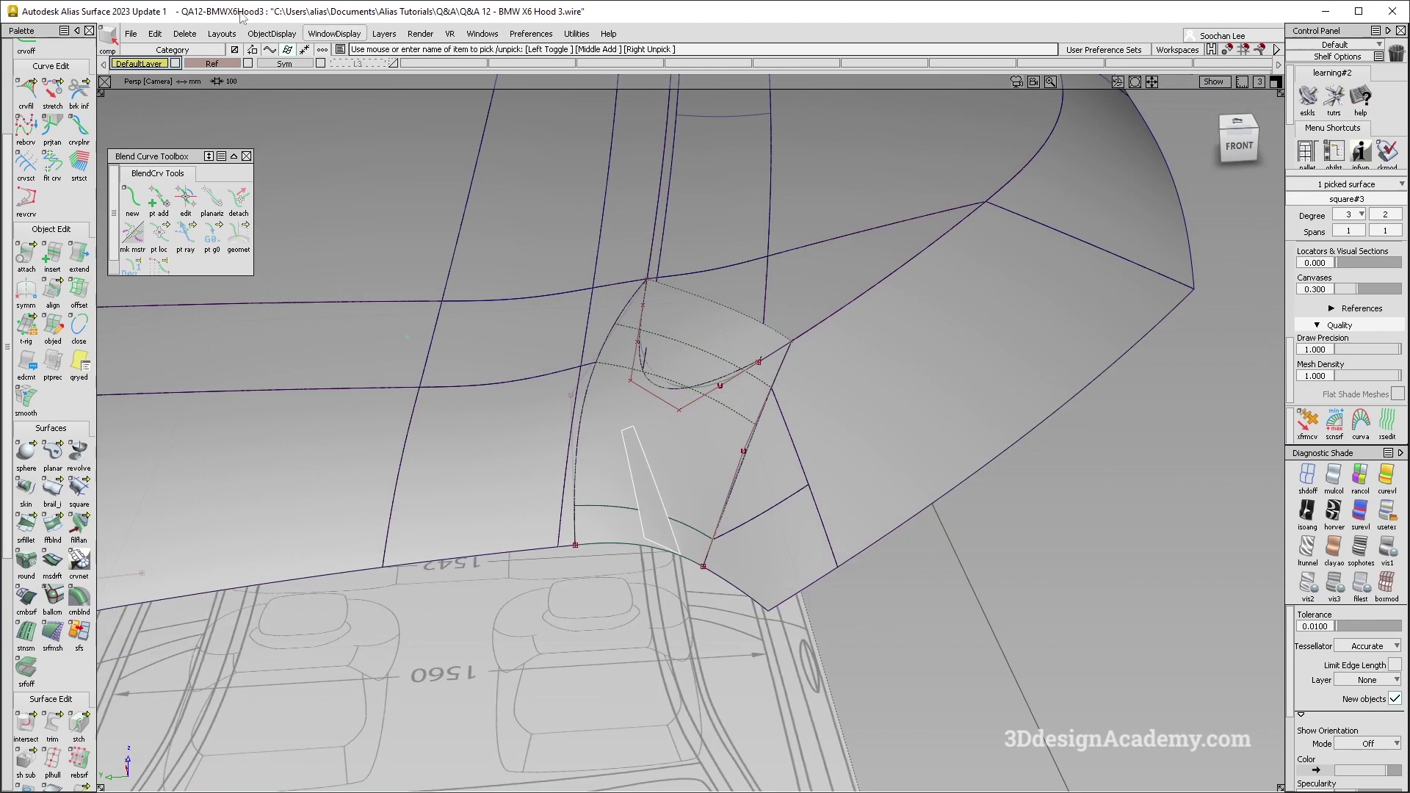
pyautogui.click(280, 36)
pyautogui.click(274, 86)
pyautogui.keyDown('ctrl'); pyautogui.keyDown('shift'); pyautogui.moveTo(639, 456); pyautogui.dragTo(727, 542, button='right'); pyautogui.keyUp('shift'); pyautogui.keyUp('ctrl')
pyautogui.moveTo(727, 541)
pyautogui.keyDown('alt'); pyautogui.keyDown('shift'); pyautogui.mouseDown()
pyautogui.moveTo(639, 513)
pyautogui.moveTo(786, 548)
pyautogui.mouseUp(); pyautogui.keyUp('shift'); pyautogui.keyUp('alt')
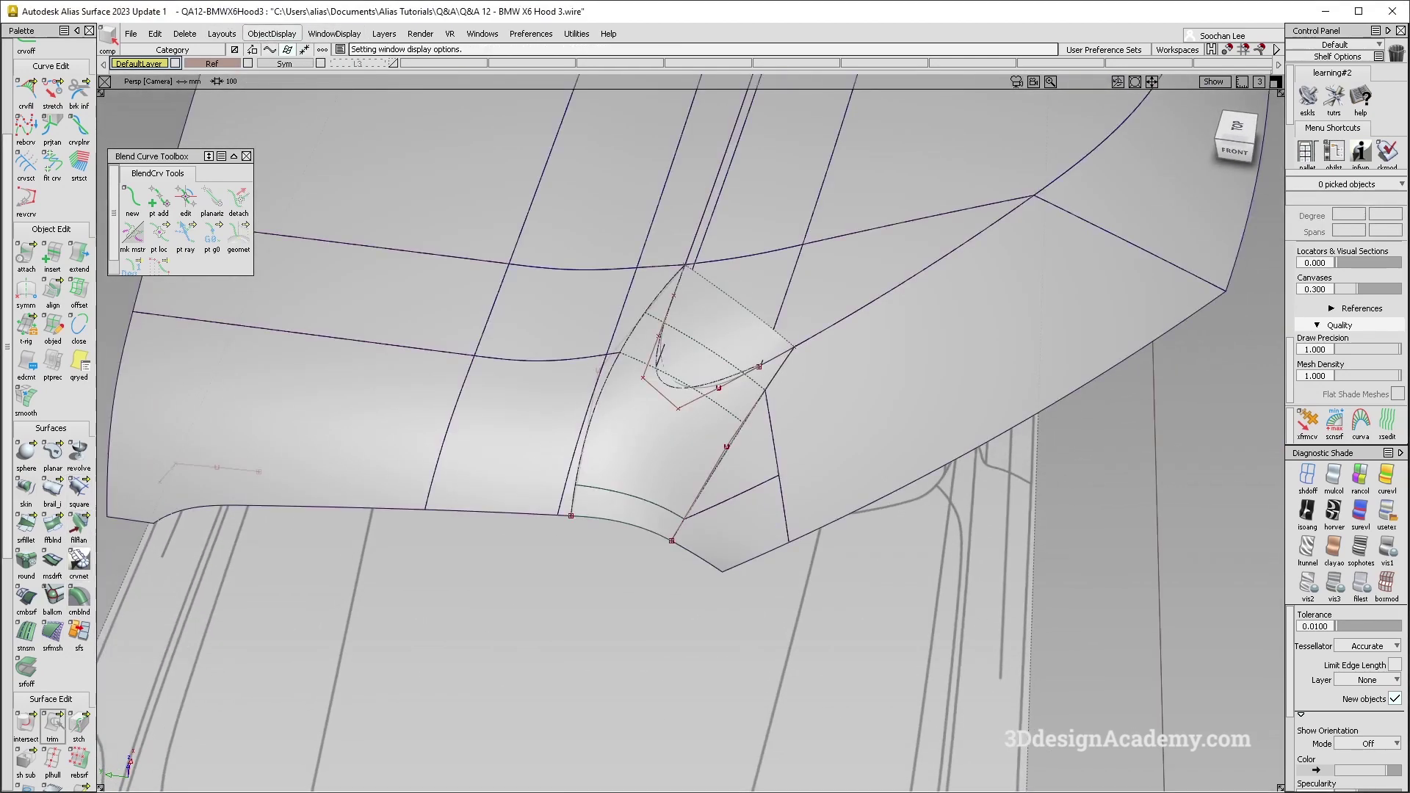
# - Intersect the uppermost corner blend piece with the adjoining inner hood surface so the trim curve reaches the blend's end
pyautogui.click(58, 725)
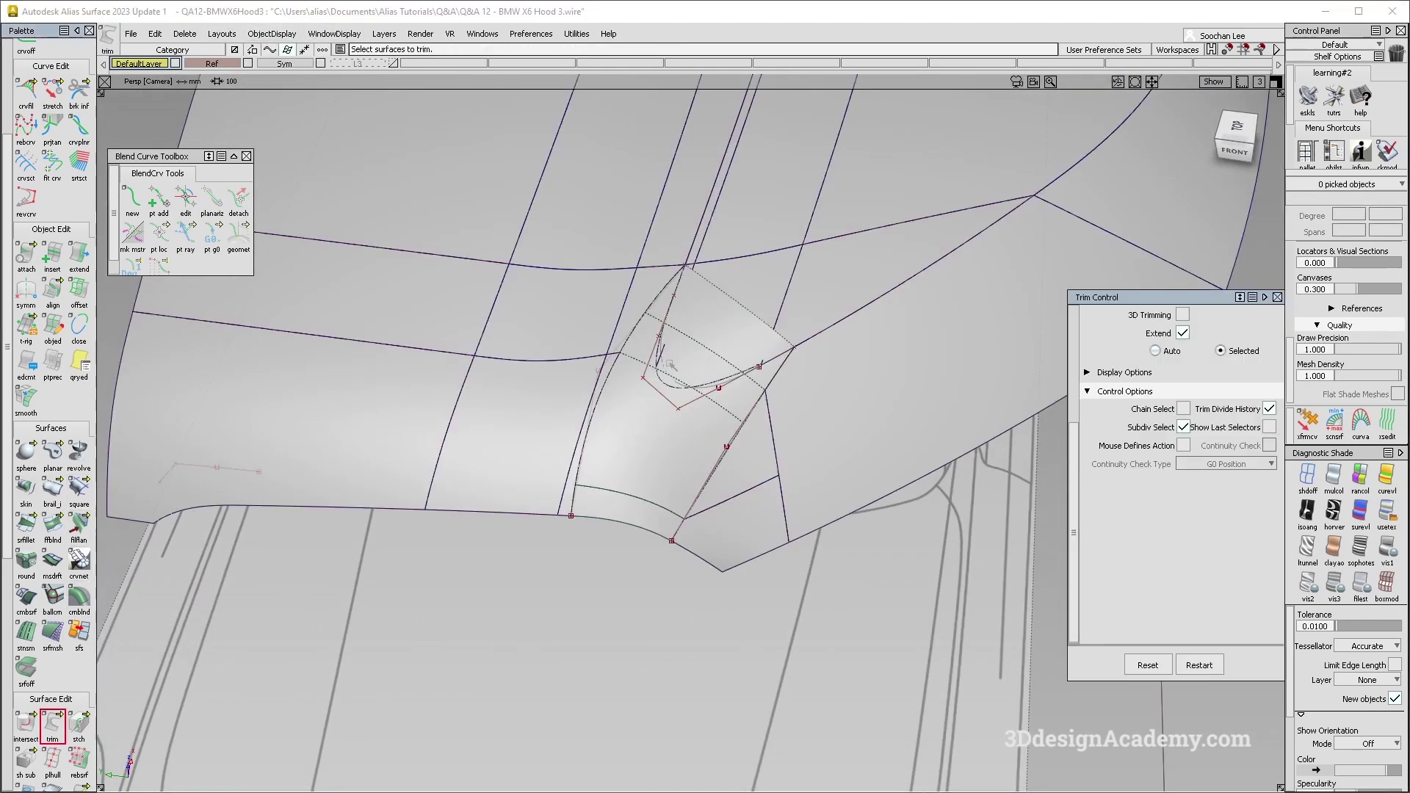
pyautogui.keyDown('alt'); pyautogui.keyDown('shift'); pyautogui.moveTo(668, 360); pyautogui.dragTo(747, 306, button='right'); pyautogui.keyUp('shift'); pyautogui.keyUp('alt')
pyautogui.click(749, 303)
pyautogui.click(755, 286)
pyautogui.keyDown('alt'); pyautogui.keyDown('shift'); pyautogui.moveTo(897, 373); pyautogui.dragTo(980, 337, button='right'); pyautogui.keyUp('shift'); pyautogui.keyUp('alt')
pyautogui.keyDown('alt'); pyautogui.keyDown('shift'); pyautogui.moveTo(981, 337); pyautogui.dragTo(991, 327); pyautogui.keyUp('shift'); pyautogui.keyUp('alt')
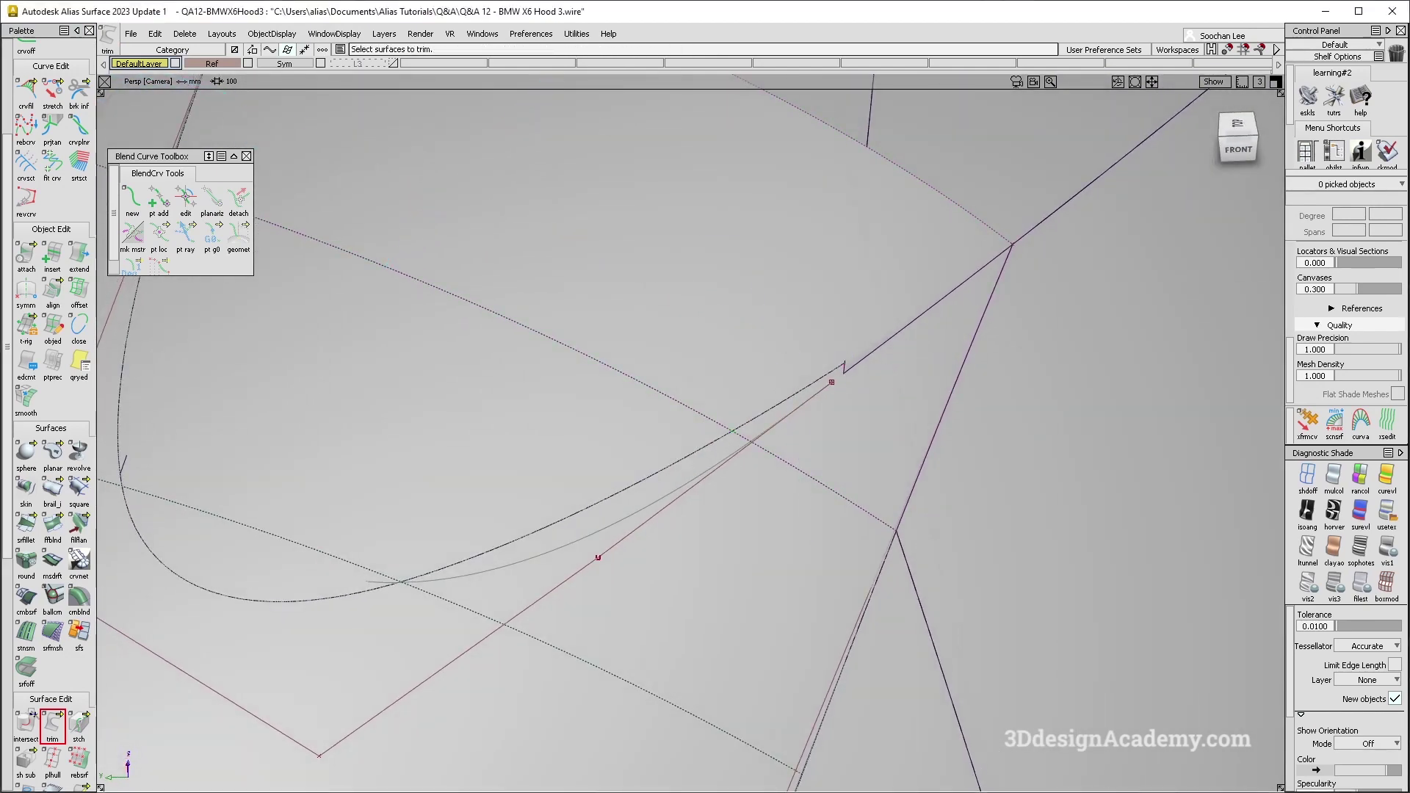
pyautogui.click(845, 366)
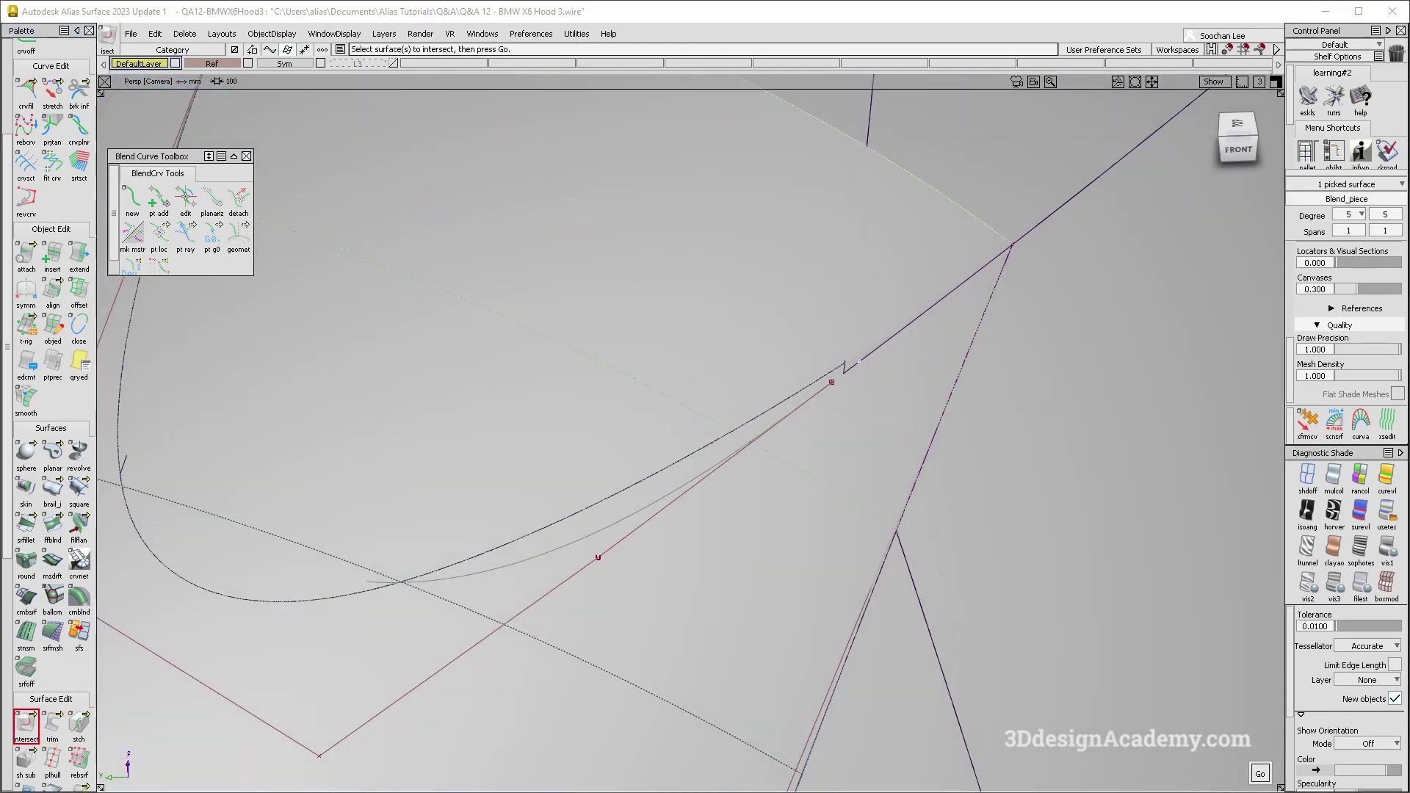
pyautogui.click(858, 361)
# - Trim the corner blend pieces along the rounded intersection curve, discarding the regions inside it
pyautogui.click(52, 725)
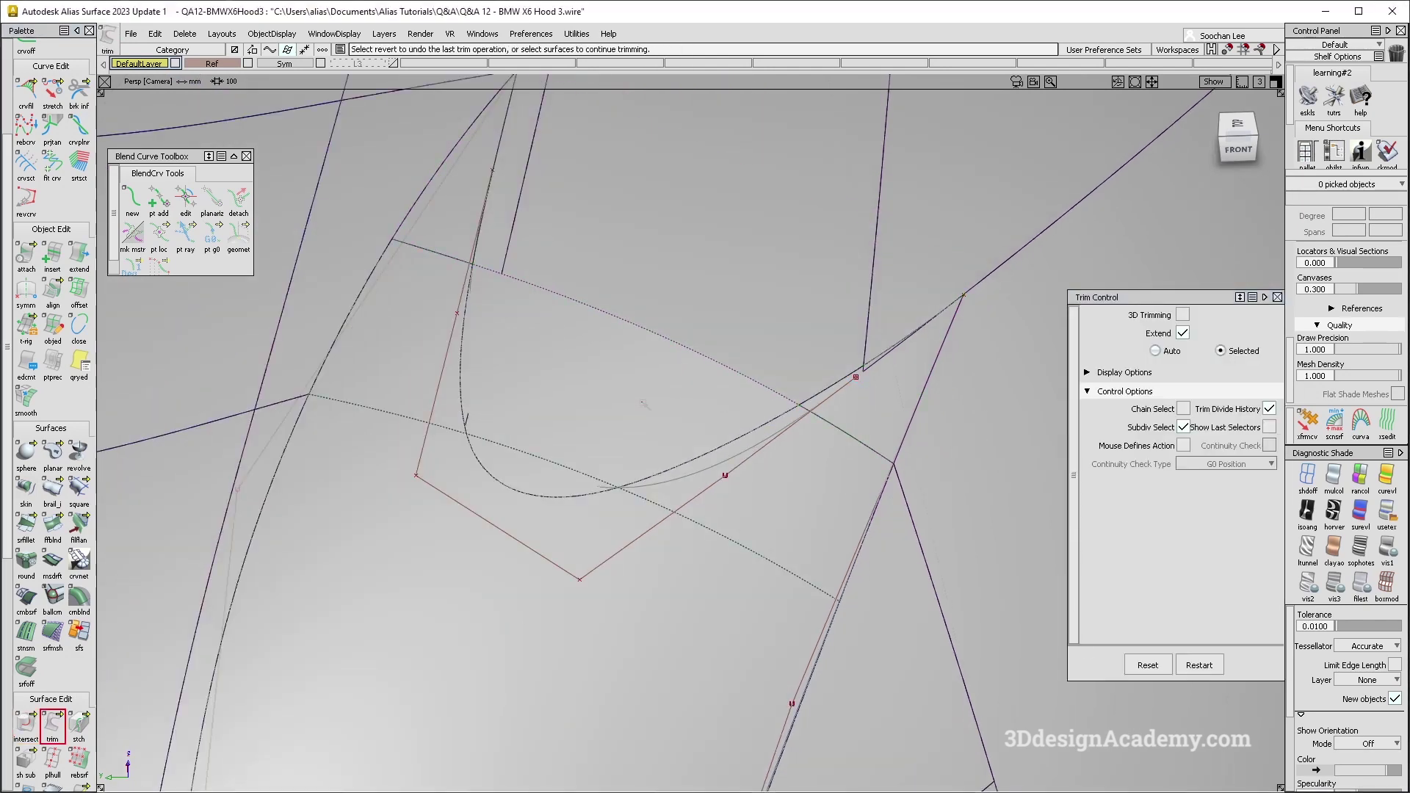
pyautogui.click(643, 404)
pyautogui.click(1212, 773)
pyautogui.click(540, 474)
pyautogui.click(1211, 774)
# - Turn on symmetry for DefaultLayer and shade the hood with the Showroom environment map
pyautogui.keyDown('alt'); pyautogui.keyDown('shift'); pyautogui.moveTo(881, 441); pyautogui.dragTo(723, 478, button='right'); pyautogui.keyUp('shift'); pyautogui.keyUp('alt')
pyautogui.keyDown('alt'); pyautogui.keyDown('shift'); pyautogui.moveTo(723, 477); pyautogui.dragTo(911, 457); pyautogui.keyUp('shift'); pyautogui.keyUp('alt')
pyautogui.click(161, 64)
pyautogui.click(155, 127)
pyautogui.click(1387, 512)
pyautogui.keyDown('alt'); pyautogui.keyDown('shift'); pyautogui.moveTo(910, 457); pyautogui.dragTo(865, 454, button='right'); pyautogui.keyUp('shift'); pyautogui.keyUp('alt')
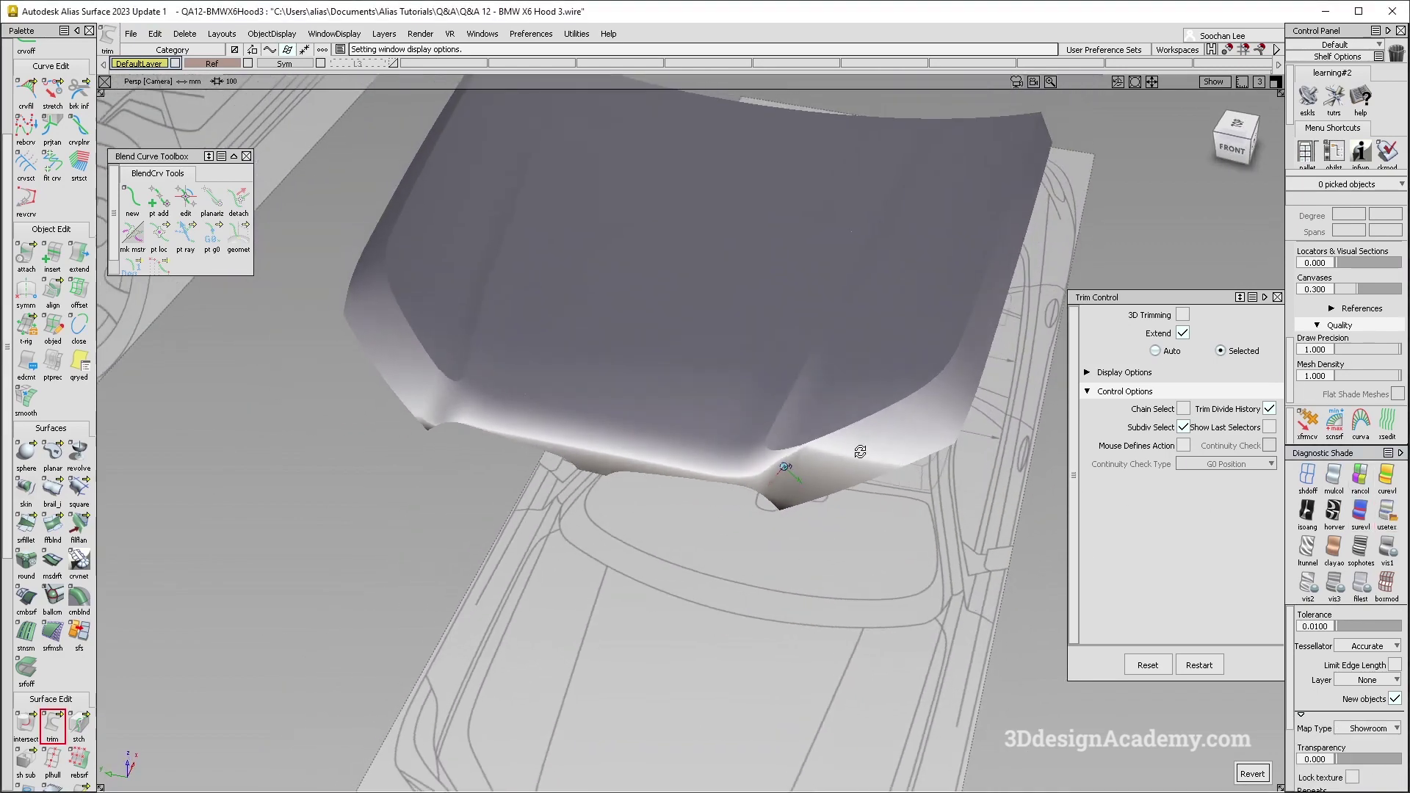
# - Inspect the shaded corner blend's reflections from several angles and compare it with the BMW X6 reference photo
pyautogui.keyDown('alt'); pyautogui.keyDown('shift'); pyautogui.moveTo(865, 454); pyautogui.dragTo(823, 473); pyautogui.keyUp('shift'); pyautogui.keyUp('alt')
pyautogui.keyDown('alt'); pyautogui.keyDown('shift'); pyautogui.moveTo(807, 464); pyautogui.dragTo(830, 425, button='right'); pyautogui.keyUp('shift'); pyautogui.keyUp('alt')
pyautogui.keyDown('alt'); pyautogui.keyDown('shift'); pyautogui.moveTo(831, 426); pyautogui.dragTo(802, 427); pyautogui.keyUp('shift'); pyautogui.keyUp('alt')
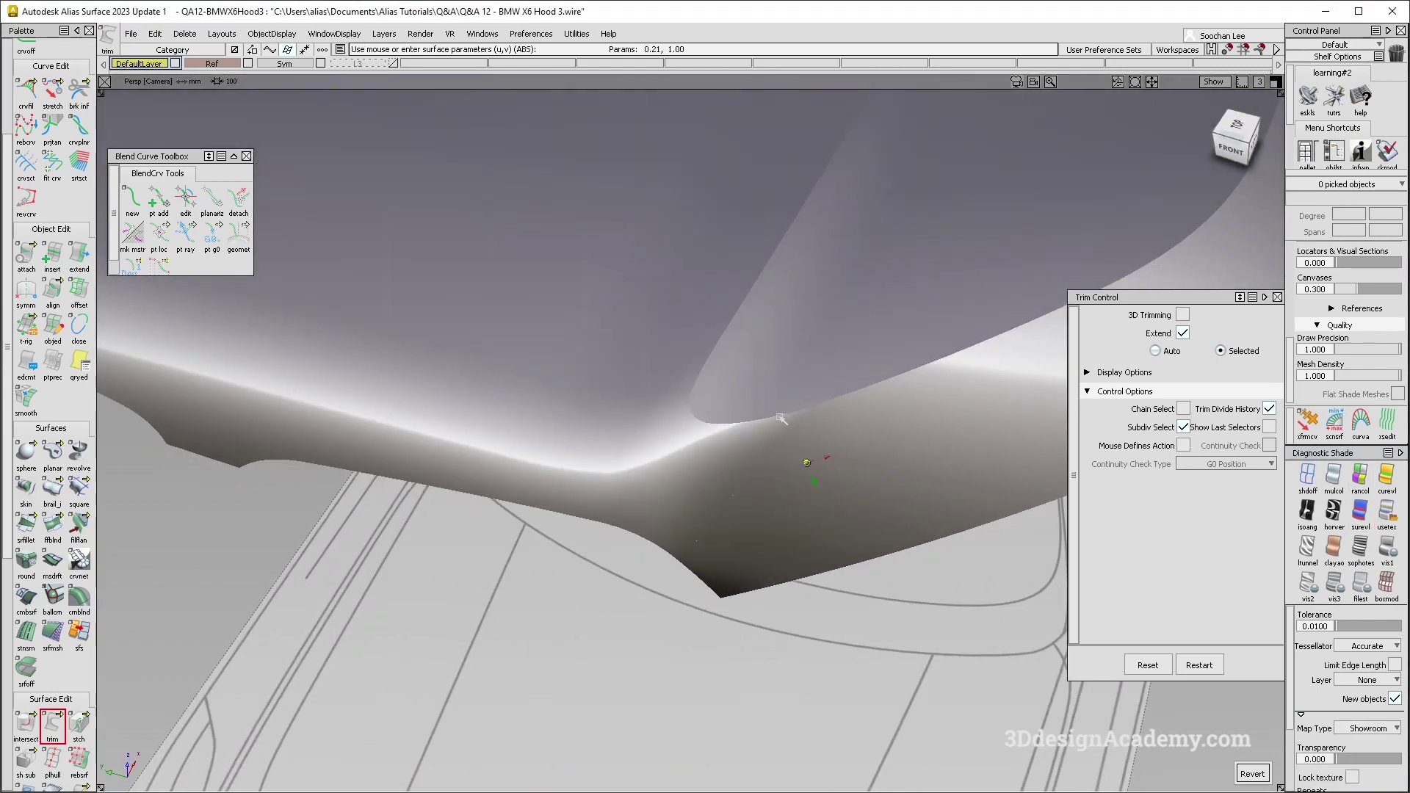
pyautogui.keyDown('alt'); pyautogui.keyDown('shift'); pyautogui.moveTo(805, 429); pyautogui.dragTo(778, 435, button='right'); pyautogui.keyUp('shift'); pyautogui.keyUp('alt')
pyautogui.keyDown('alt'); pyautogui.keyDown('shift'); pyautogui.moveTo(843, 417); pyautogui.dragTo(875, 438); pyautogui.keyUp('shift'); pyautogui.keyUp('alt')
pyautogui.keyDown('alt'); pyautogui.keyDown('shift'); pyautogui.moveTo(892, 450); pyautogui.dragTo(859, 435, button='right'); pyautogui.keyUp('shift'); pyautogui.keyUp('alt')
pyautogui.keyDown('alt'); pyautogui.keyDown('shift'); pyautogui.moveTo(859, 434); pyautogui.dragTo(812, 501, button='middle'); pyautogui.keyUp('shift'); pyautogui.keyUp('alt')
pyautogui.keyDown('alt'); pyautogui.keyDown('shift'); pyautogui.moveTo(812, 501); pyautogui.dragTo(779, 455); pyautogui.keyUp('shift'); pyautogui.keyUp('alt')
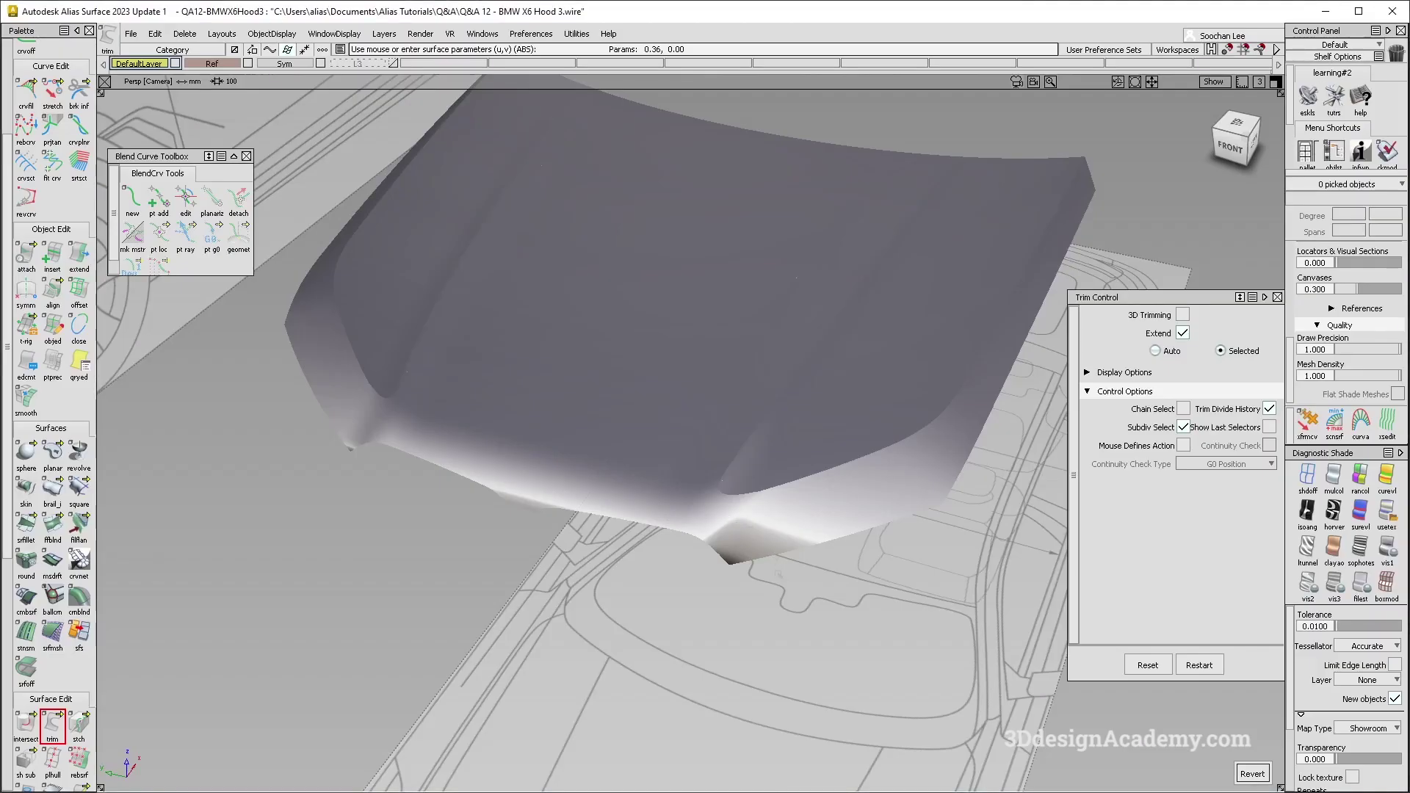
pyautogui.moveTo(777, 575)
pyautogui.keyDown('alt'); pyautogui.keyDown('shift'); pyautogui.mouseDown()
pyautogui.moveTo(743, 487)
pyautogui.moveTo(786, 558)
pyautogui.mouseUp(); pyautogui.keyUp('shift'); pyautogui.keyUp('alt')
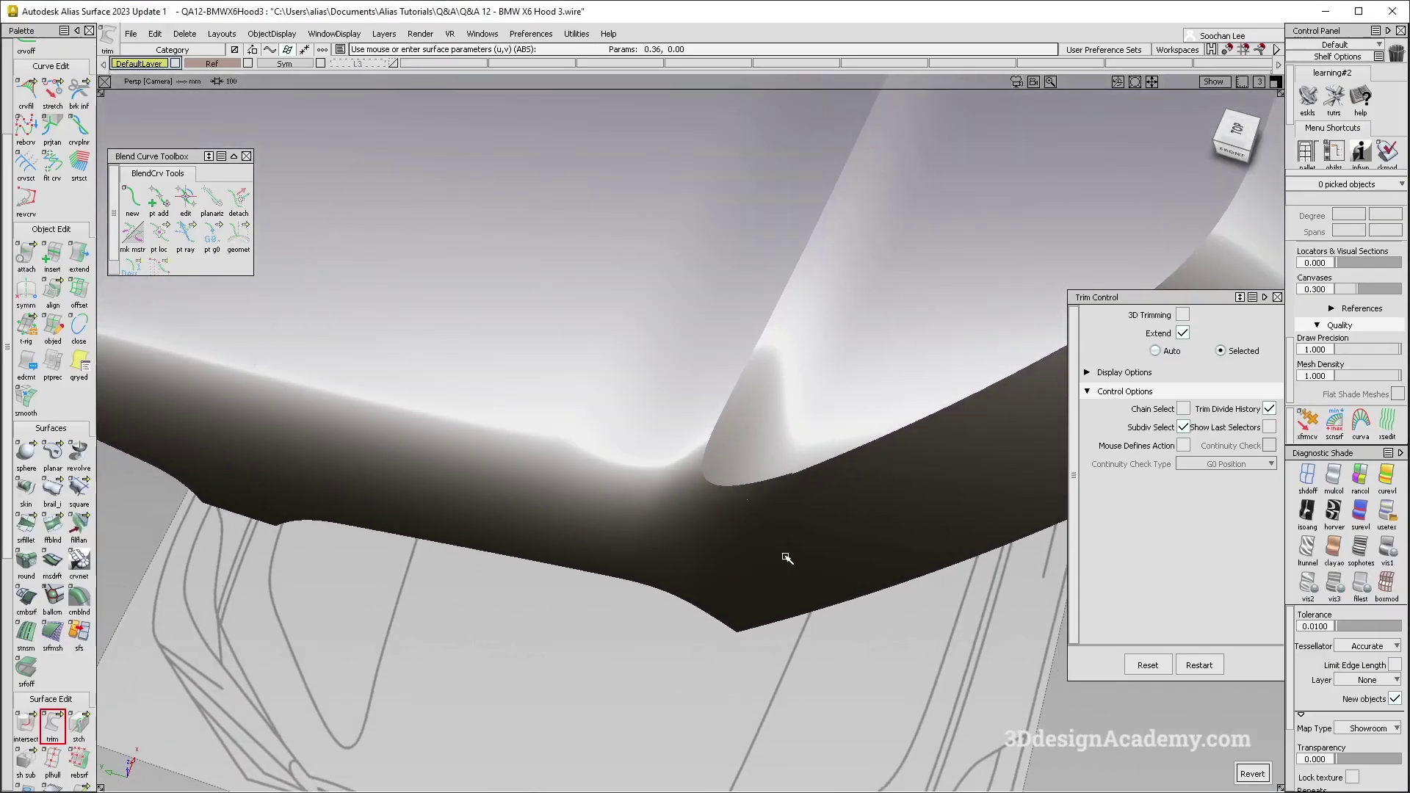
pyautogui.hotkey('alt', 'Tab')
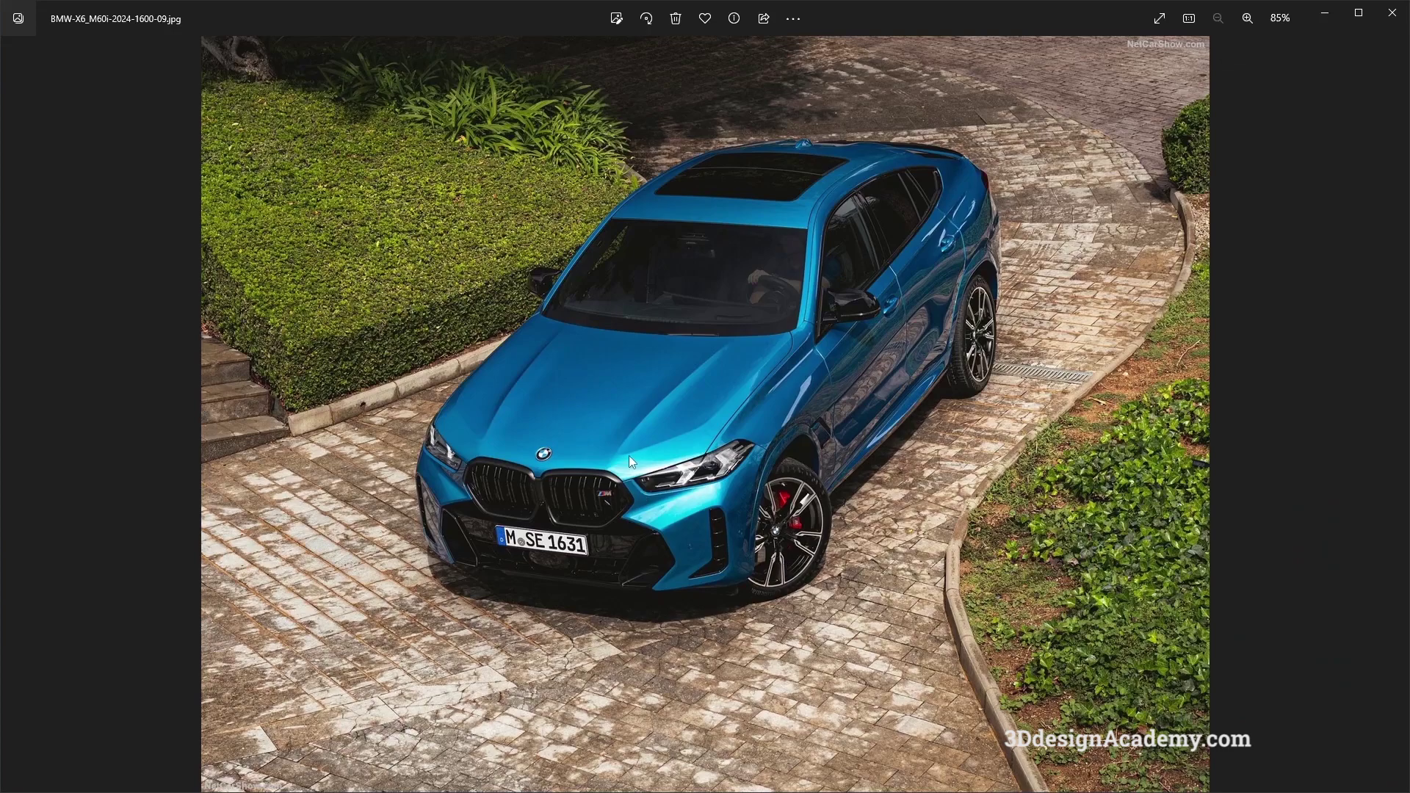
pyautogui.hotkey('alt', 'Tab')
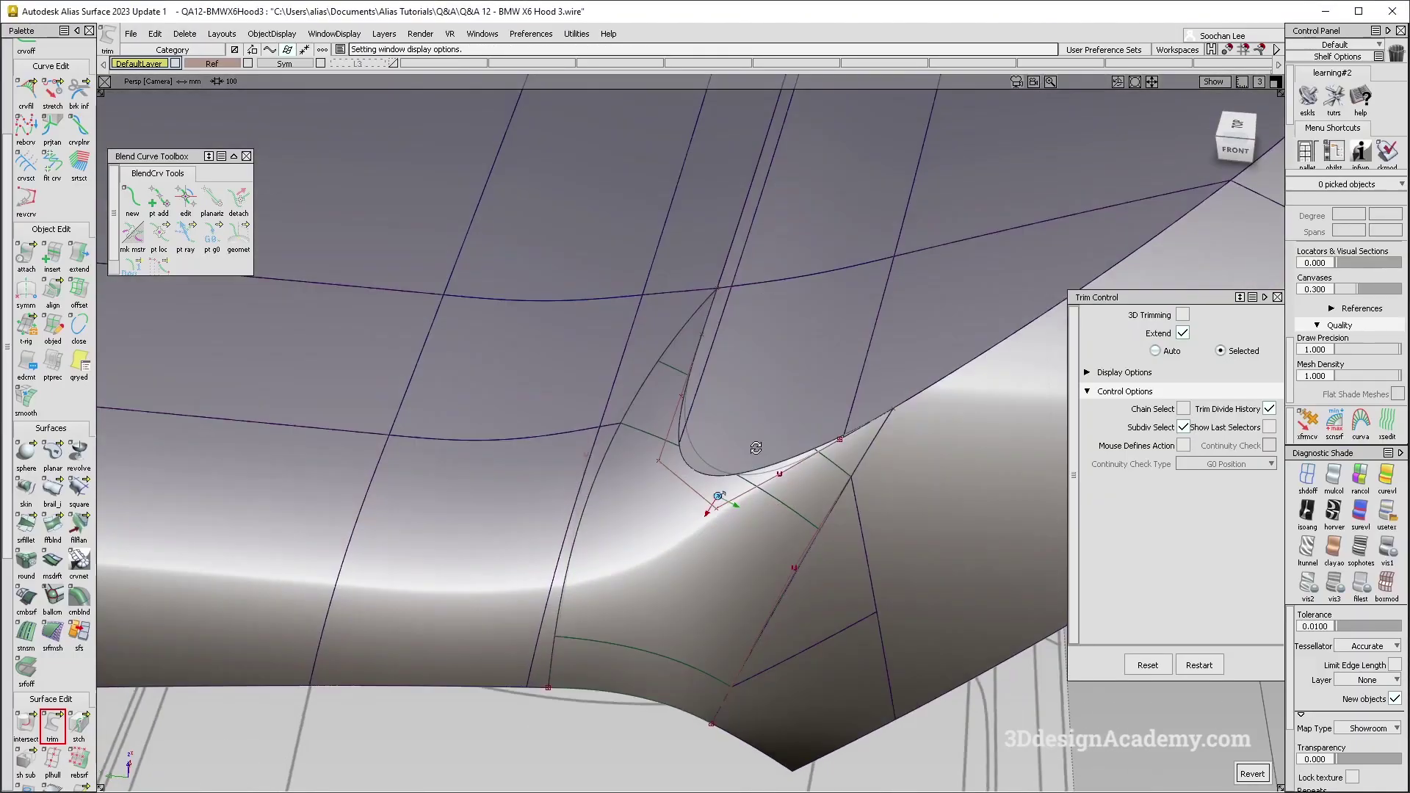
# - Show the control vertices of the large corner blend piece and examine their layout from the front and top
pyautogui.keyDown('alt'); pyautogui.keyDown('shift'); pyautogui.moveTo(756, 448); pyautogui.dragTo(763, 454); pyautogui.keyUp('shift'); pyautogui.keyUp('alt')
pyautogui.keyDown('ctrl'); pyautogui.keyDown('shift'); pyautogui.moveTo(764, 454); pyautogui.dragTo(571, 670); pyautogui.keyUp('shift'); pyautogui.keyUp('ctrl')
pyautogui.click(772, 502)
pyautogui.keyDown('ctrl'); pyautogui.keyDown('shift'); pyautogui.moveTo(686, 686); pyautogui.dragTo(727, 518); pyautogui.keyUp('shift'); pyautogui.keyUp('ctrl')
pyautogui.keyDown('ctrl'); pyautogui.keyDown('shift'); pyautogui.moveTo(731, 533); pyautogui.dragTo(801, 547, button='right'); pyautogui.keyUp('shift'); pyautogui.keyUp('ctrl')
pyautogui.keyDown('alt'); pyautogui.keyDown('shift'); pyautogui.moveTo(800, 548); pyautogui.dragTo(696, 632); pyautogui.keyUp('shift'); pyautogui.keyUp('alt')
pyautogui.keyDown('alt'); pyautogui.keyDown('shift'); pyautogui.moveTo(822, 548); pyautogui.dragTo(771, 683); pyautogui.keyUp('shift'); pyautogui.keyUp('alt')
pyautogui.keyDown('alt'); pyautogui.keyDown('shift'); pyautogui.moveTo(744, 529); pyautogui.dragTo(791, 562); pyautogui.keyUp('shift'); pyautogui.keyUp('alt')
pyautogui.press('F5')
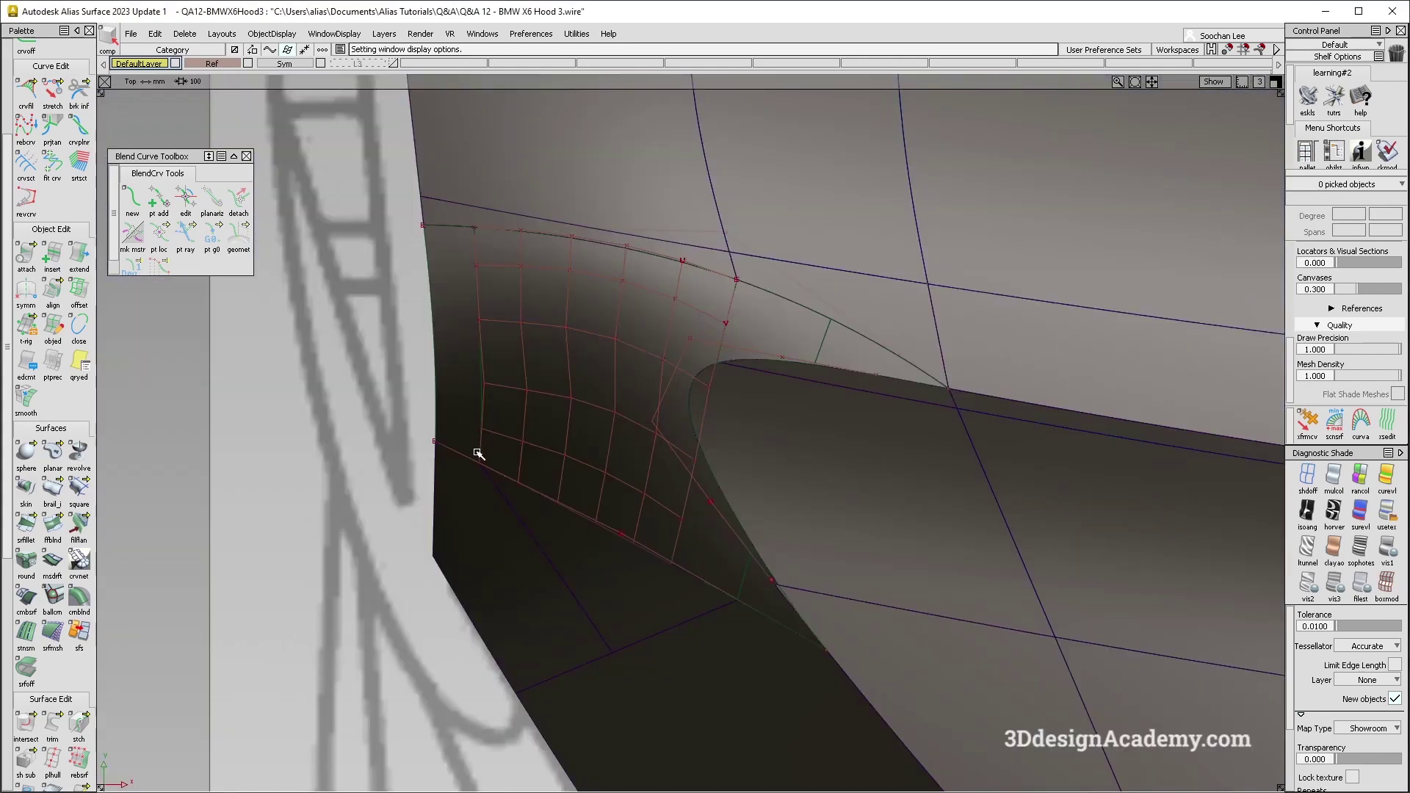
# - Move the lower arched curve's middle control vertex upward in the top view to give the curve more arch
pyautogui.keyDown('ctrl'); pyautogui.keyDown('shift'); pyautogui.moveTo(622, 534); pyautogui.dragTo(599, 575, button='middle'); pyautogui.keyUp('shift'); pyautogui.keyUp('ctrl')
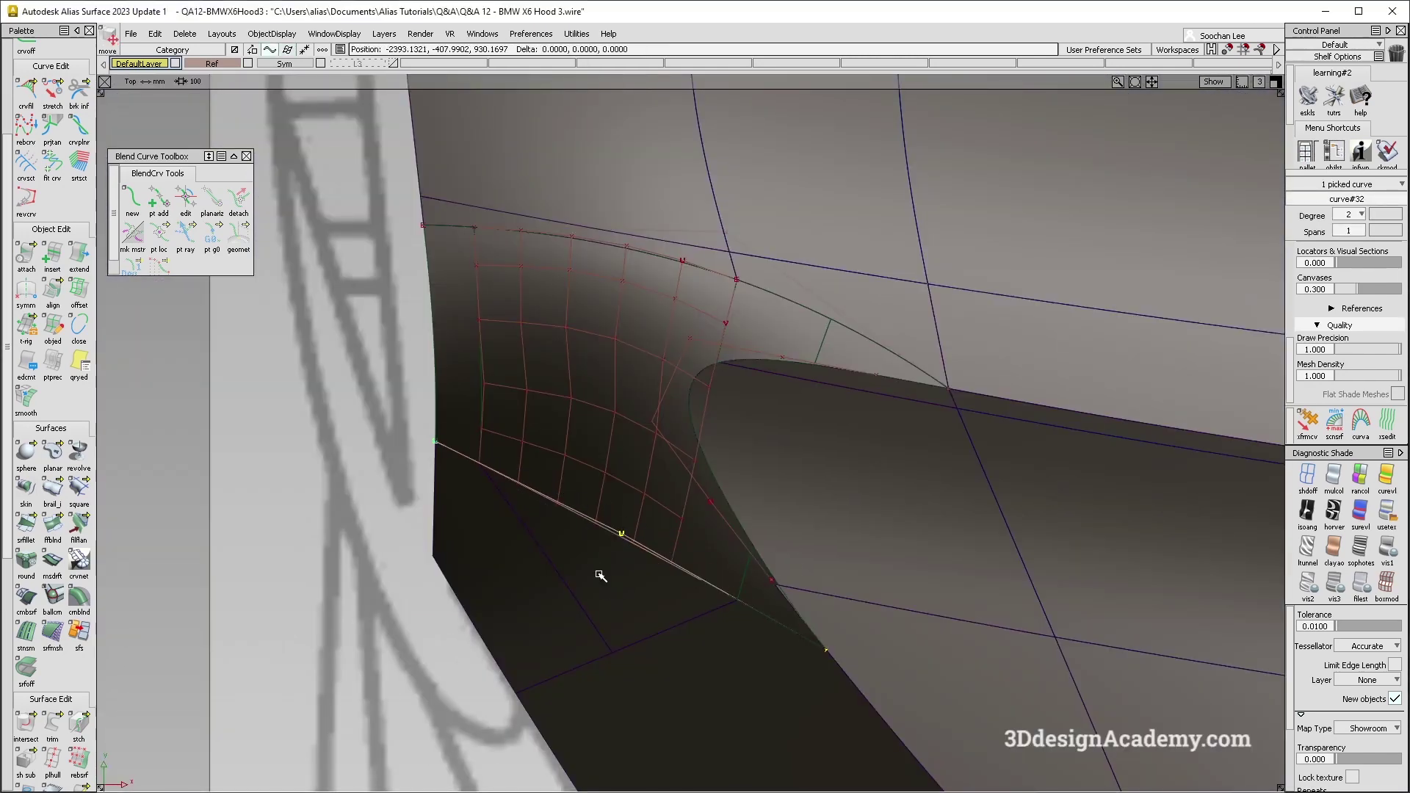
pyautogui.hotkey('ctrl', 'z')
pyautogui.keyDown('ctrl'); pyautogui.keyDown('shift'); pyautogui.moveTo(614, 598); pyautogui.dragTo(576, 526); pyautogui.keyUp('shift'); pyautogui.keyUp('ctrl')
pyautogui.click(622, 535)
pyautogui.keyDown('ctrl'); pyautogui.keyDown('shift'); pyautogui.moveTo(621, 620); pyautogui.dragTo(624, 564, button='middle'); pyautogui.keyUp('shift'); pyautogui.keyUp('ctrl')
pyautogui.moveTo(616, 591); pyautogui.dragTo(614, 556, button='right')
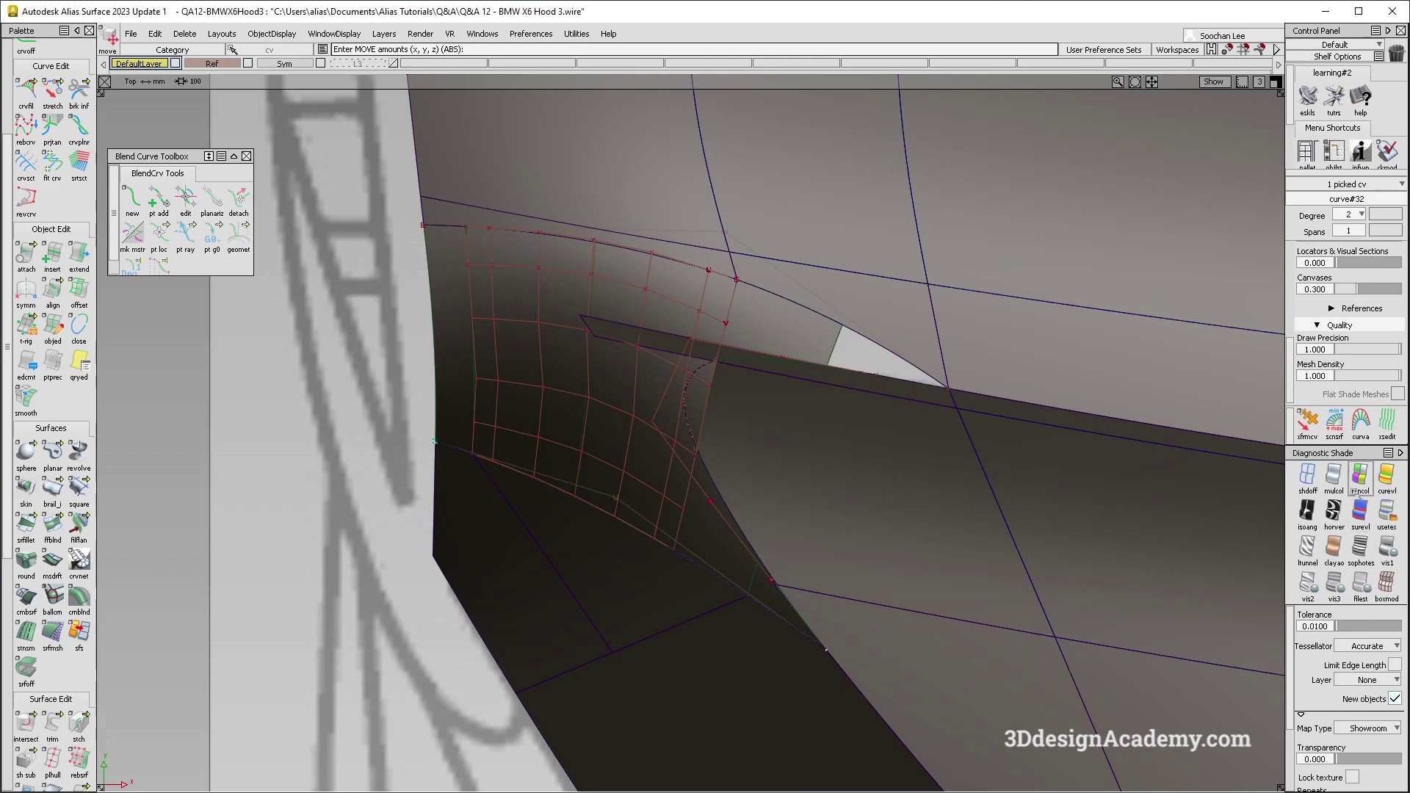
# - Turn off shading and reopen the corner's freeform blend for editing
pyautogui.click(1307, 476)
pyautogui.keyDown('alt'); pyautogui.keyDown('shift'); pyautogui.moveTo(811, 551); pyautogui.dragTo(803, 567, button='middle'); pyautogui.keyUp('shift'); pyautogui.keyUp('alt')
pyautogui.keyDown('ctrl'); pyautogui.keyDown('shift'); pyautogui.moveTo(803, 566); pyautogui.dragTo(803, 443); pyautogui.keyUp('shift'); pyautogui.keyUp('ctrl')
pyautogui.keyDown('ctrl'); pyautogui.keyDown('shift'); pyautogui.moveTo(717, 489); pyautogui.dragTo(596, 443); pyautogui.keyUp('shift'); pyautogui.keyUp('ctrl')
pyautogui.click(597, 444)
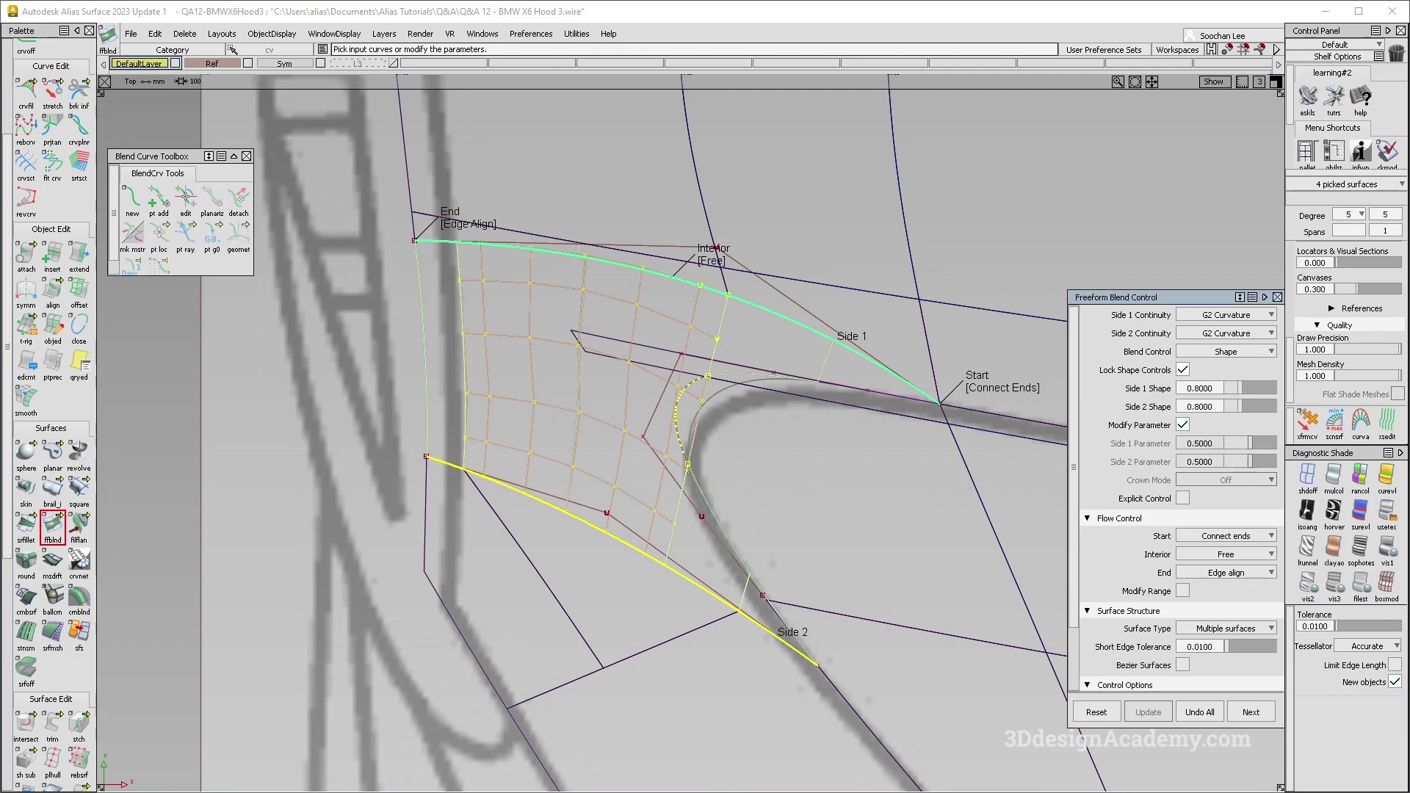
# - Set the freeform blend's start flow control to Edge align in the perspective view and shade the model with multi-color shading
pyautogui.press('F8')
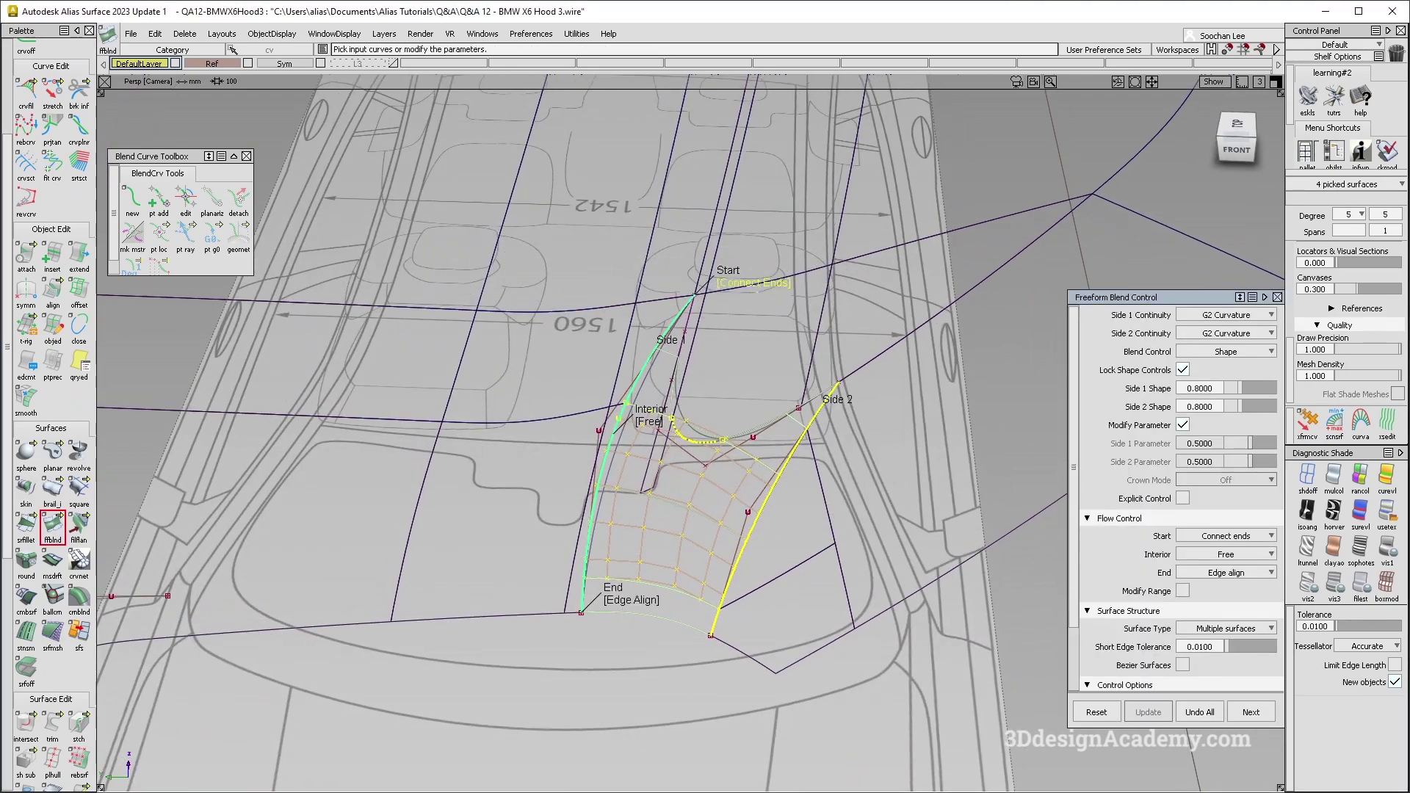
pyautogui.click(737, 283)
pyautogui.moveTo(779, 399)
pyautogui.keyDown('alt'); pyautogui.keyDown('shift'); pyautogui.mouseDown()
pyautogui.moveTo(791, 499)
pyautogui.moveTo(795, 347)
pyautogui.moveTo(813, 322)
pyautogui.moveTo(742, 295)
pyautogui.mouseUp(); pyautogui.keyUp('shift'); pyautogui.keyUp('alt')
pyautogui.click(694, 241)
pyautogui.moveTo(839, 448)
pyautogui.keyDown('alt'); pyautogui.keyDown('shift'); pyautogui.mouseDown()
pyautogui.moveTo(861, 406)
pyautogui.moveTo(822, 512)
pyautogui.moveTo(783, 395)
pyautogui.moveTo(751, 439)
pyautogui.moveTo(762, 462)
pyautogui.mouseUp(); pyautogui.keyUp('shift'); pyautogui.keyUp('alt')
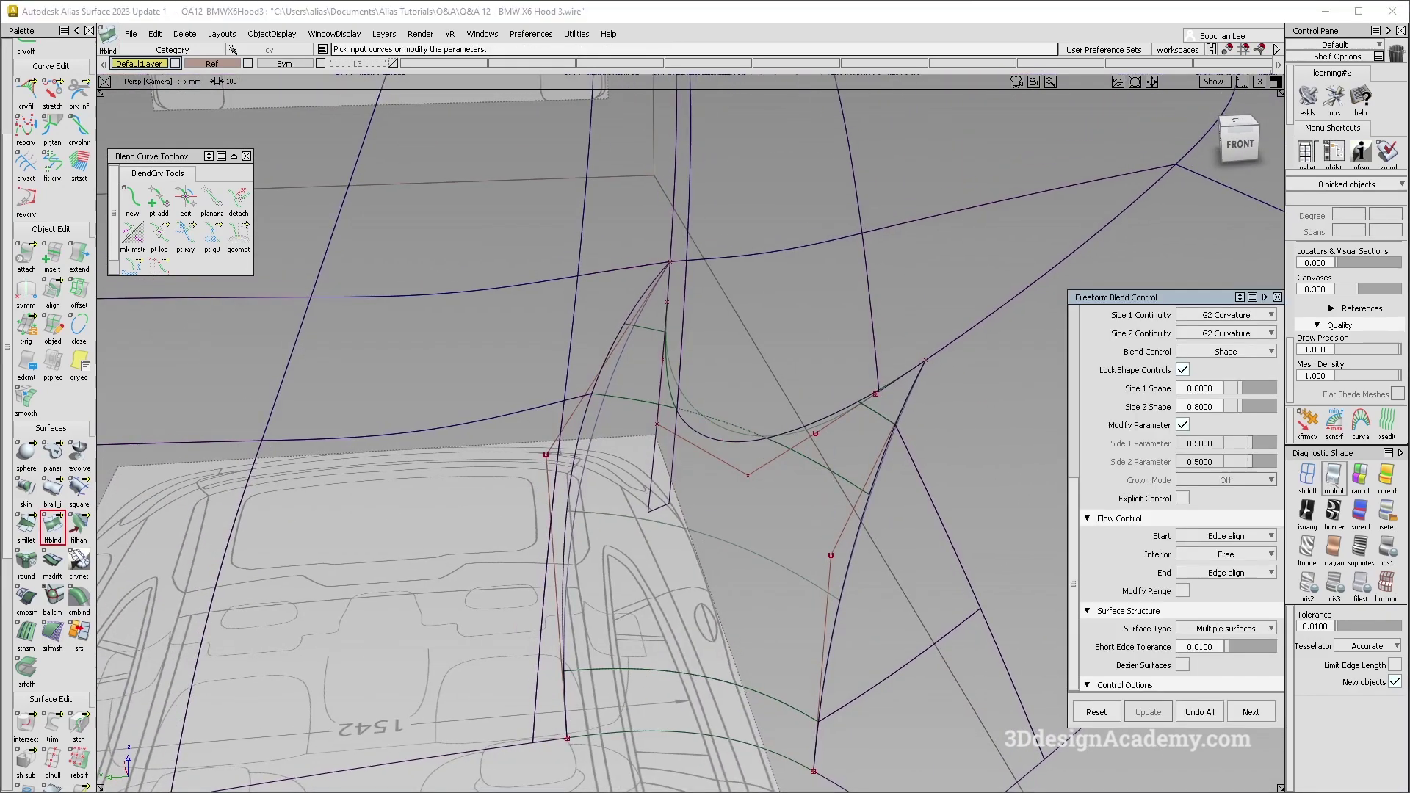
pyautogui.click(1336, 481)
pyautogui.keyDown('alt'); pyautogui.keyDown('shift'); pyautogui.moveTo(738, 448); pyautogui.dragTo(710, 504); pyautogui.keyUp('shift'); pyautogui.keyUp('alt')
pyautogui.hotkey('ctrl', '5')
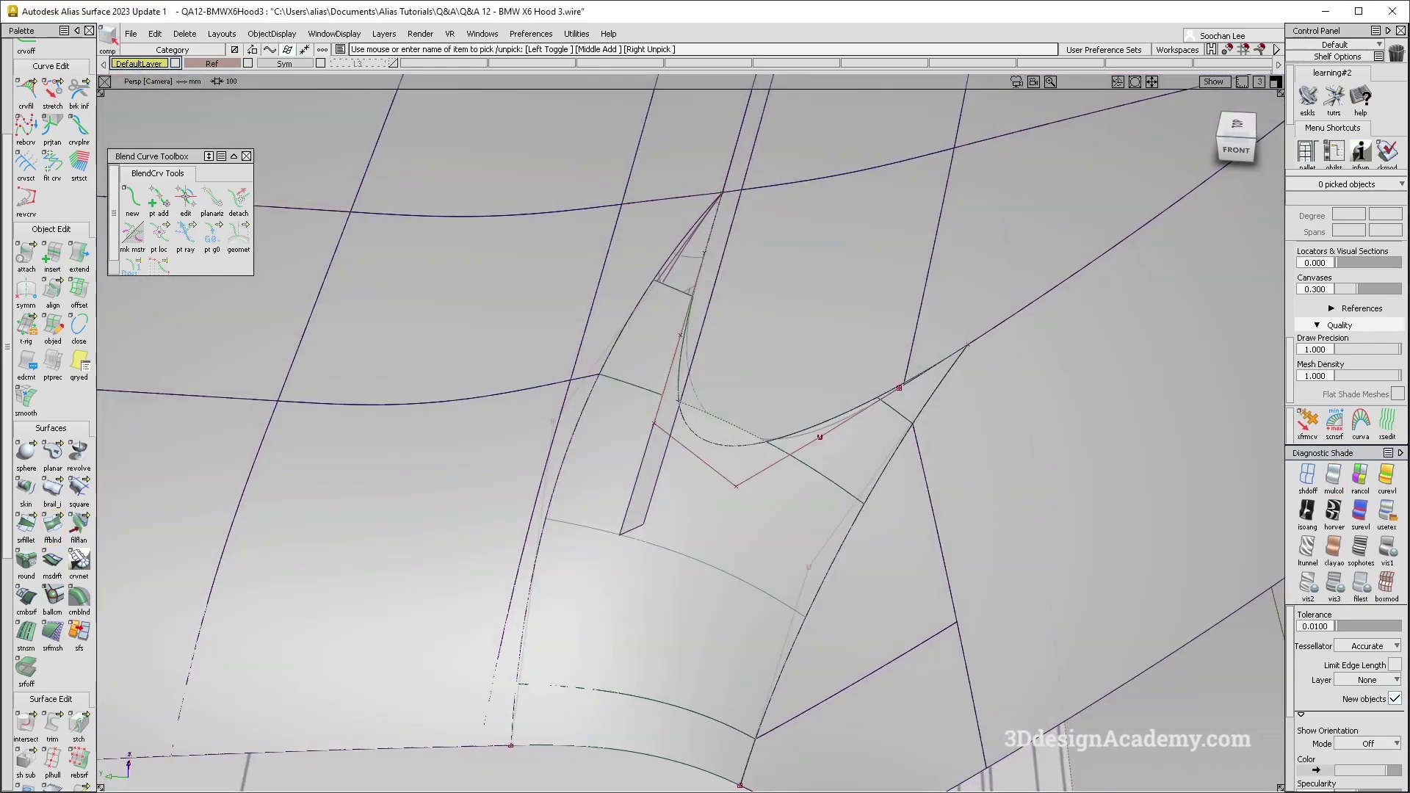
# - Untrim the uppermost corner blend piece and clear the selection
pyautogui.click(910, 402)
pyautogui.keyDown('alt'); pyautogui.keyDown('shift'); pyautogui.moveTo(812, 440); pyautogui.dragTo(855, 440); pyautogui.keyUp('shift'); pyautogui.keyUp('alt')
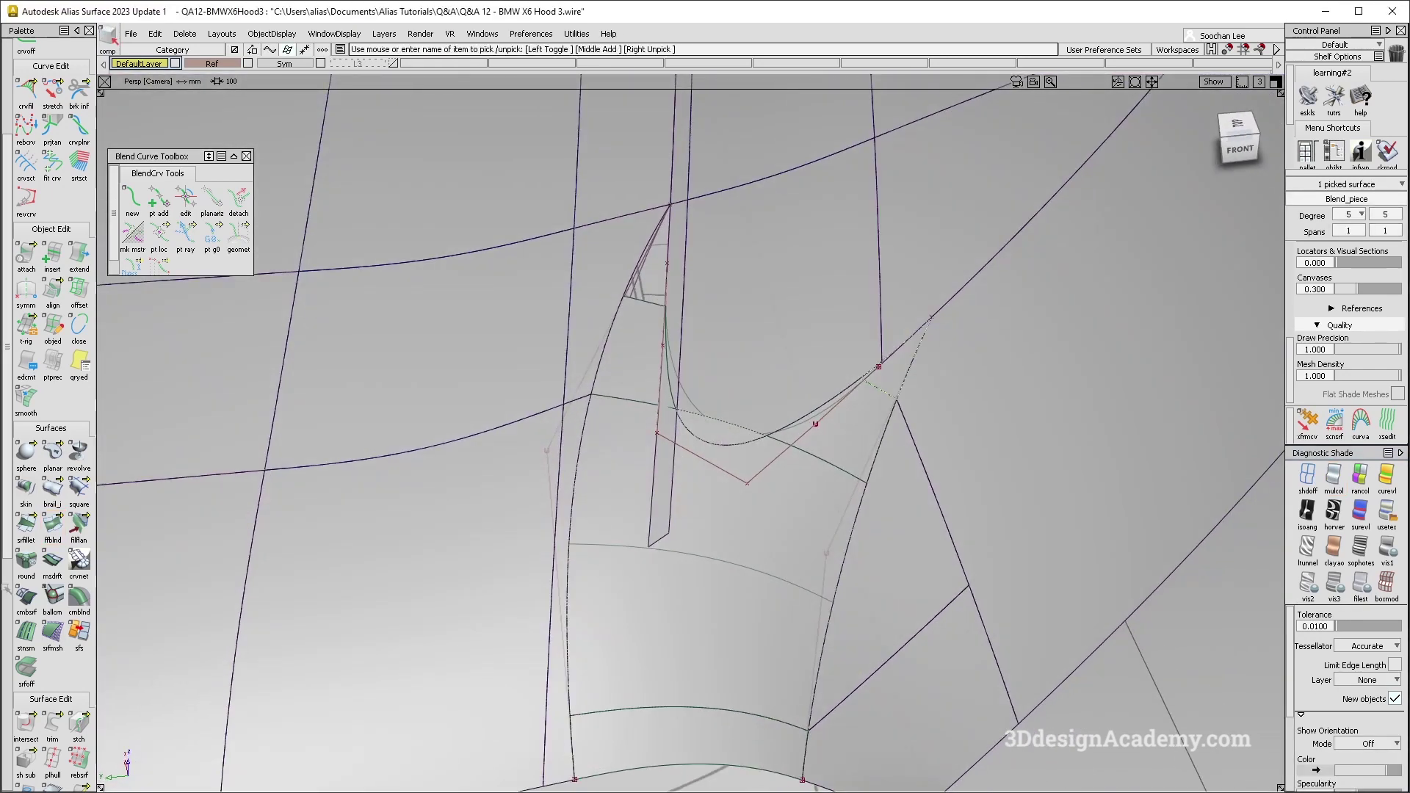
pyautogui.click(52, 724)
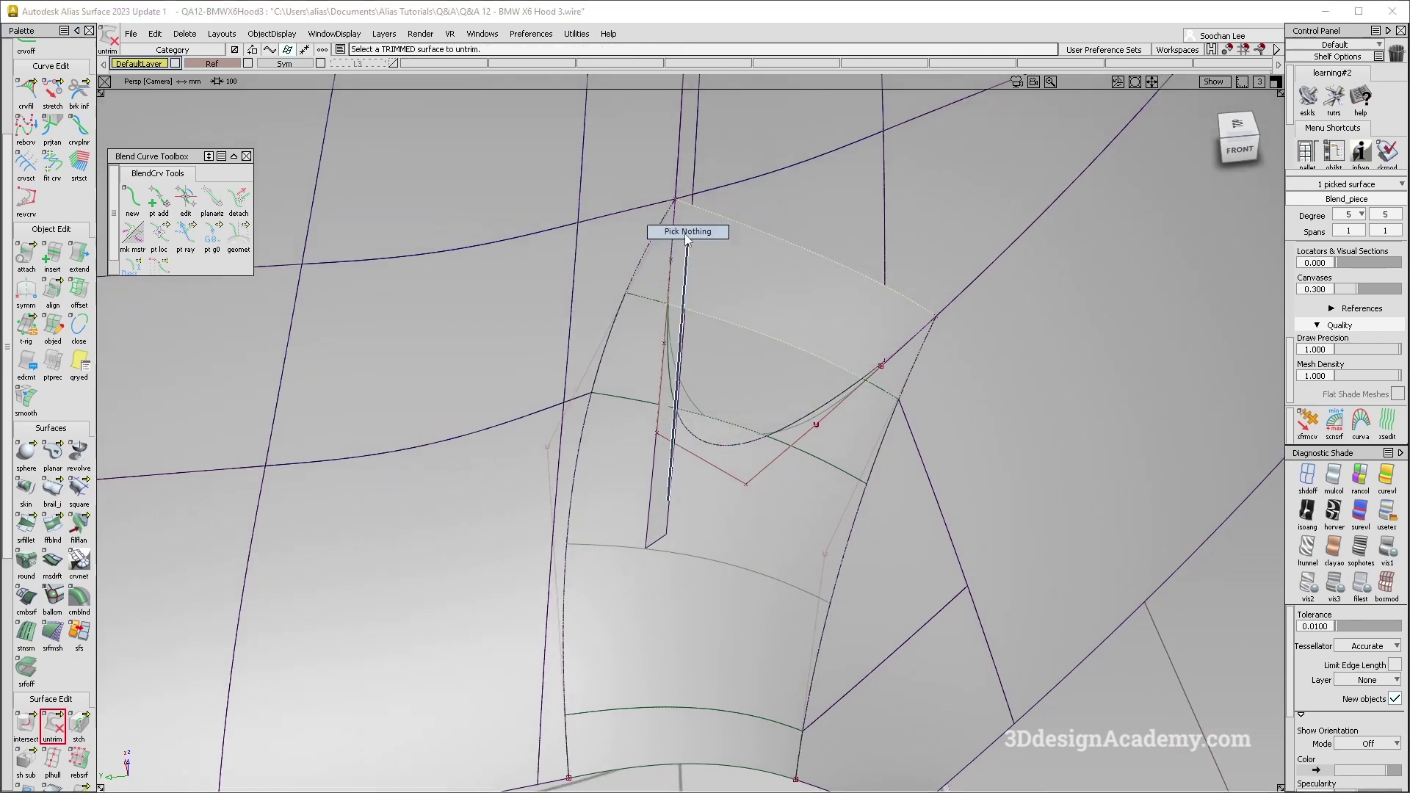
pyautogui.moveTo(711, 387)
pyautogui.keyDown('ctrl'); pyautogui.keyDown('shift'); pyautogui.mouseDown()
pyautogui.moveTo(673, 429)
pyautogui.moveTo(649, 416)
pyautogui.moveTo(735, 475)
pyautogui.mouseUp(); pyautogui.keyUp('shift'); pyautogui.keyUp('ctrl')
# - Examine the large corner blend piece's control vertices and the rounded outline on it from several angles
pyautogui.click(676, 550)
pyautogui.keyDown('ctrl'); pyautogui.keyDown('shift'); pyautogui.moveTo(673, 504); pyautogui.dragTo(727, 579, button='right'); pyautogui.keyUp('shift'); pyautogui.keyUp('ctrl')
pyautogui.keyDown('alt'); pyautogui.keyDown('shift'); pyautogui.moveTo(727, 573); pyautogui.dragTo(705, 489); pyautogui.keyUp('shift'); pyautogui.keyUp('alt')
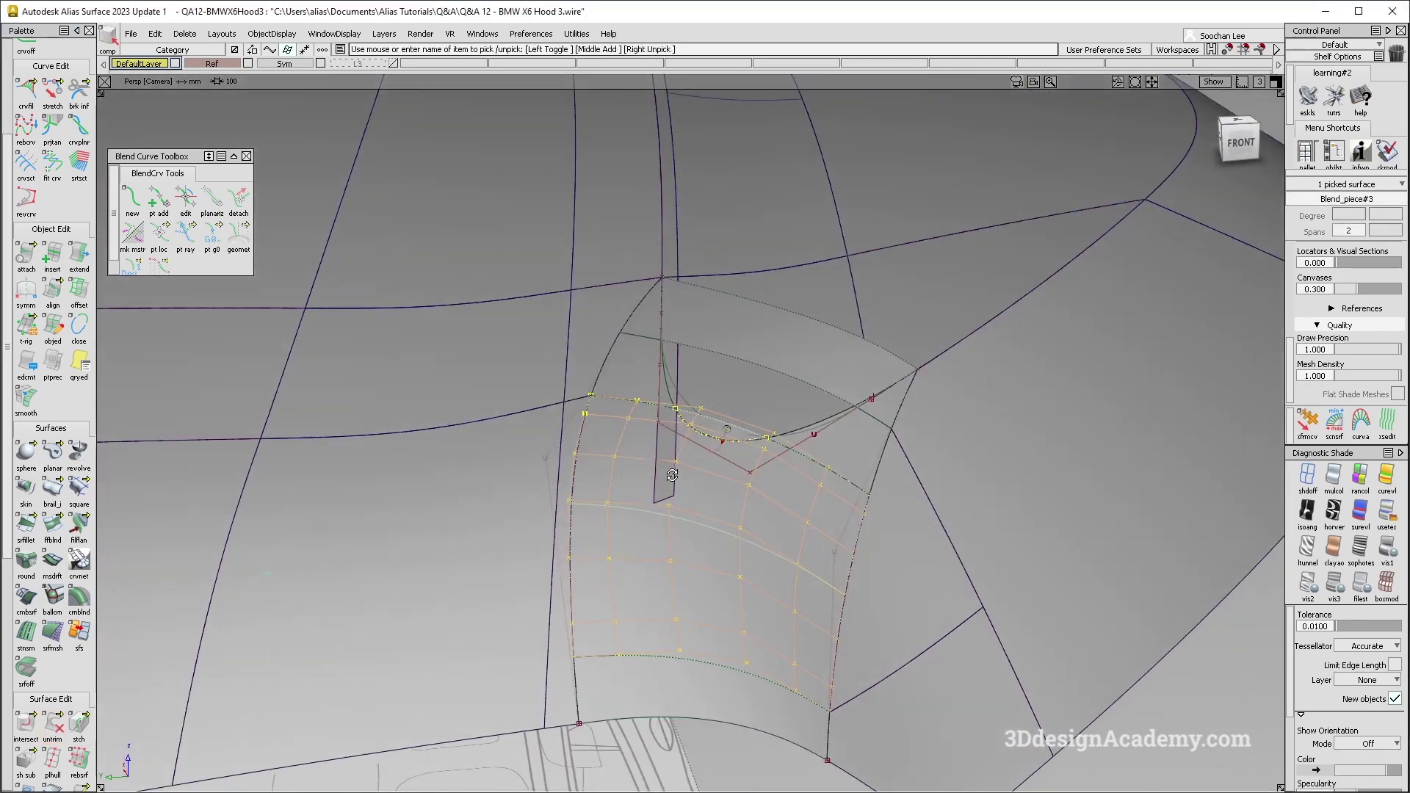
pyautogui.keyDown('alt'); pyautogui.keyDown('shift'); pyautogui.moveTo(767, 481); pyautogui.dragTo(720, 483, button='right'); pyautogui.keyUp('shift'); pyautogui.keyUp('alt')
pyautogui.moveTo(719, 483)
pyautogui.keyDown('alt'); pyautogui.keyDown('shift'); pyautogui.mouseDown()
pyautogui.moveTo(764, 502)
pyautogui.moveTo(677, 445)
pyautogui.moveTo(705, 470)
pyautogui.mouseUp(); pyautogui.keyUp('shift'); pyautogui.keyUp('alt')
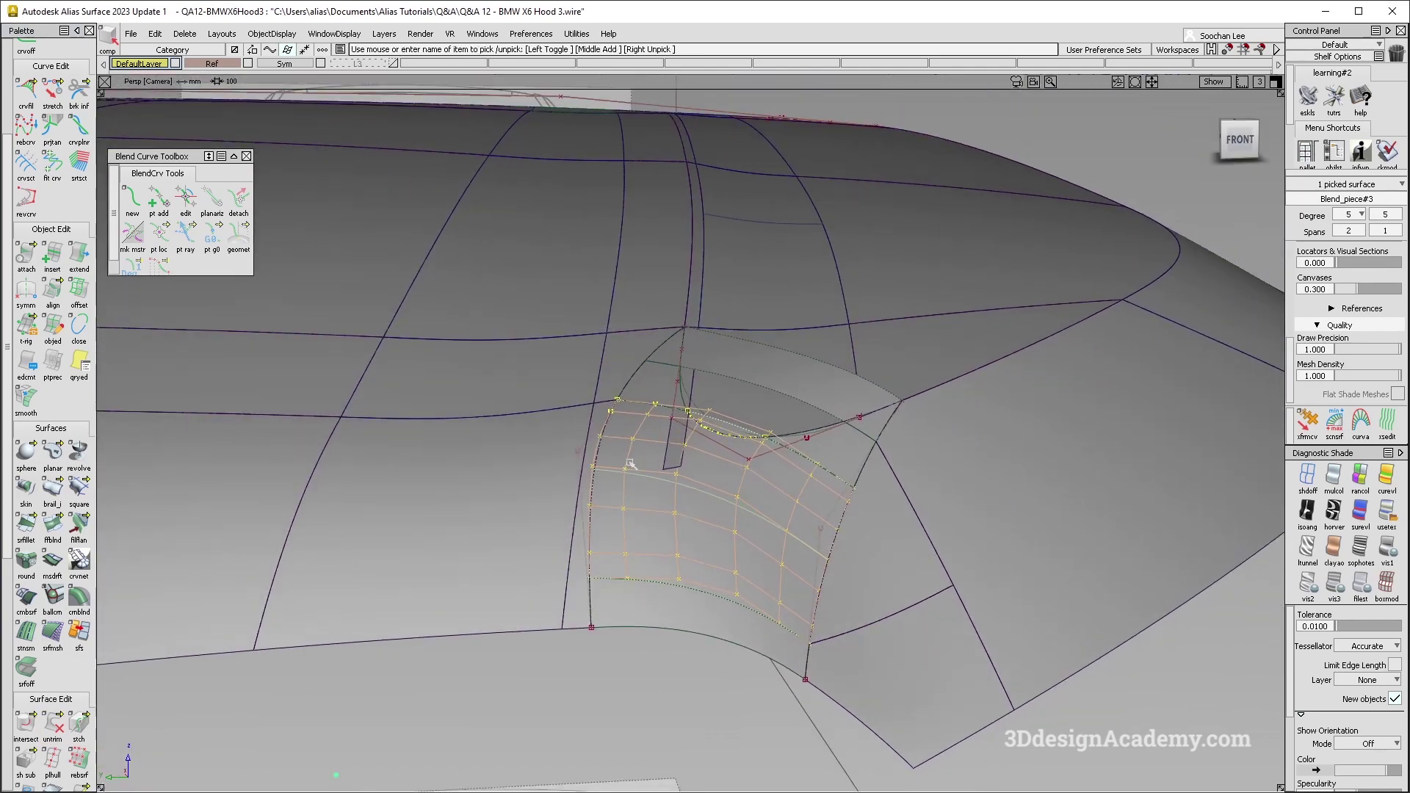
pyautogui.keyDown('alt'); pyautogui.keyDown('shift'); pyautogui.moveTo(725, 463); pyautogui.dragTo(763, 512); pyautogui.keyUp('shift'); pyautogui.keyUp('alt')
pyautogui.keyDown('ctrl'); pyautogui.keyDown('shift'); pyautogui.moveTo(762, 513); pyautogui.dragTo(851, 435, button='right'); pyautogui.keyUp('shift'); pyautogui.keyUp('ctrl')
pyautogui.keyDown('ctrl'); pyautogui.keyDown('shift'); pyautogui.moveTo(722, 602); pyautogui.dragTo(741, 449); pyautogui.keyUp('shift'); pyautogui.keyUp('ctrl')
pyautogui.keyDown('alt'); pyautogui.keyDown('shift'); pyautogui.moveTo(599, 384); pyautogui.dragTo(637, 368, button='right'); pyautogui.keyUp('shift'); pyautogui.keyUp('alt')
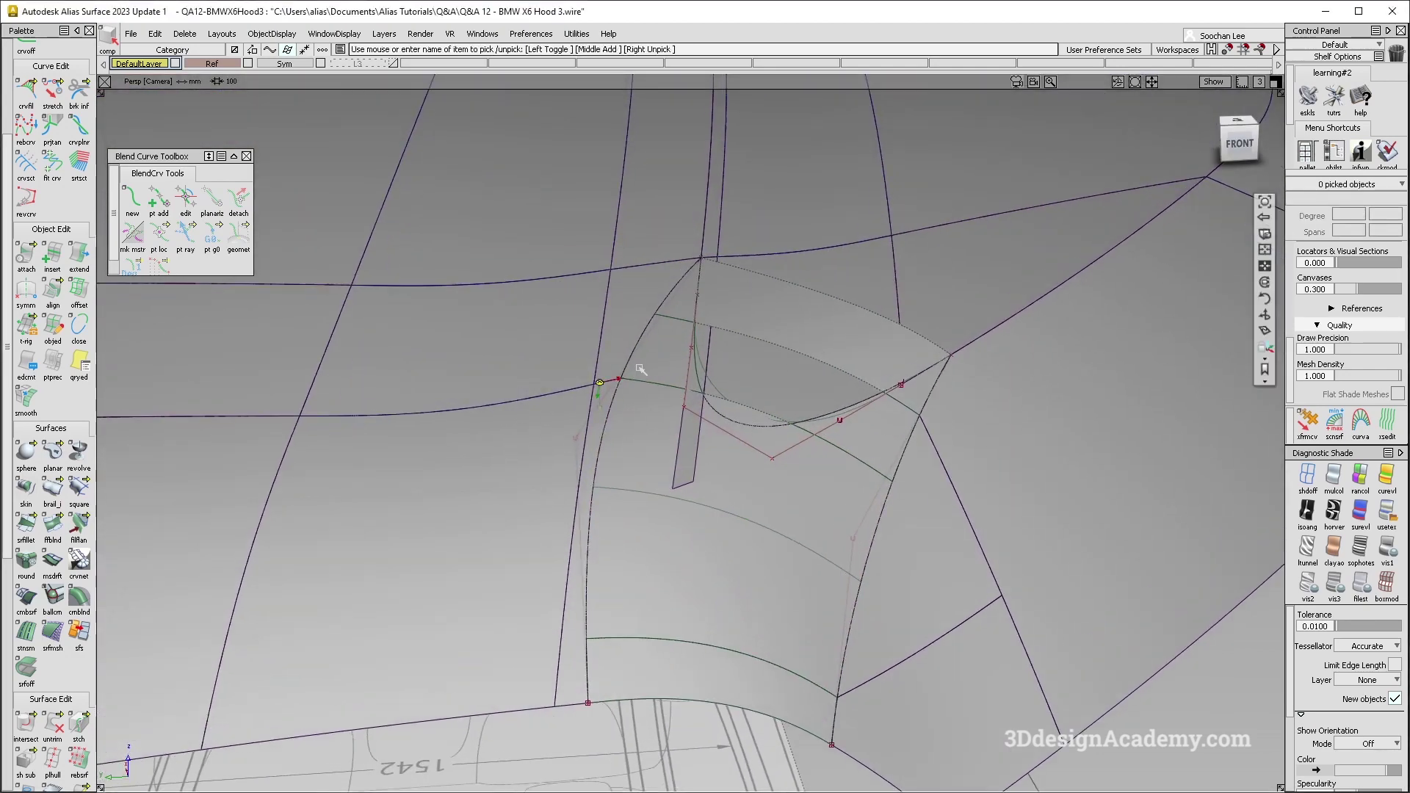
# - Trim the uppermost corner blend piece along the rounded grille outline, discarding the region inside the outline
pyautogui.keyDown('alt'); pyautogui.keyDown('shift'); pyautogui.moveTo(637, 368); pyautogui.dragTo(661, 379); pyautogui.keyUp('shift'); pyautogui.keyUp('alt')
pyautogui.click(761, 320)
pyautogui.keyDown('alt'); pyautogui.keyDown('shift'); pyautogui.moveTo(757, 336); pyautogui.dragTo(756, 357); pyautogui.keyUp('shift'); pyautogui.keyUp('alt')
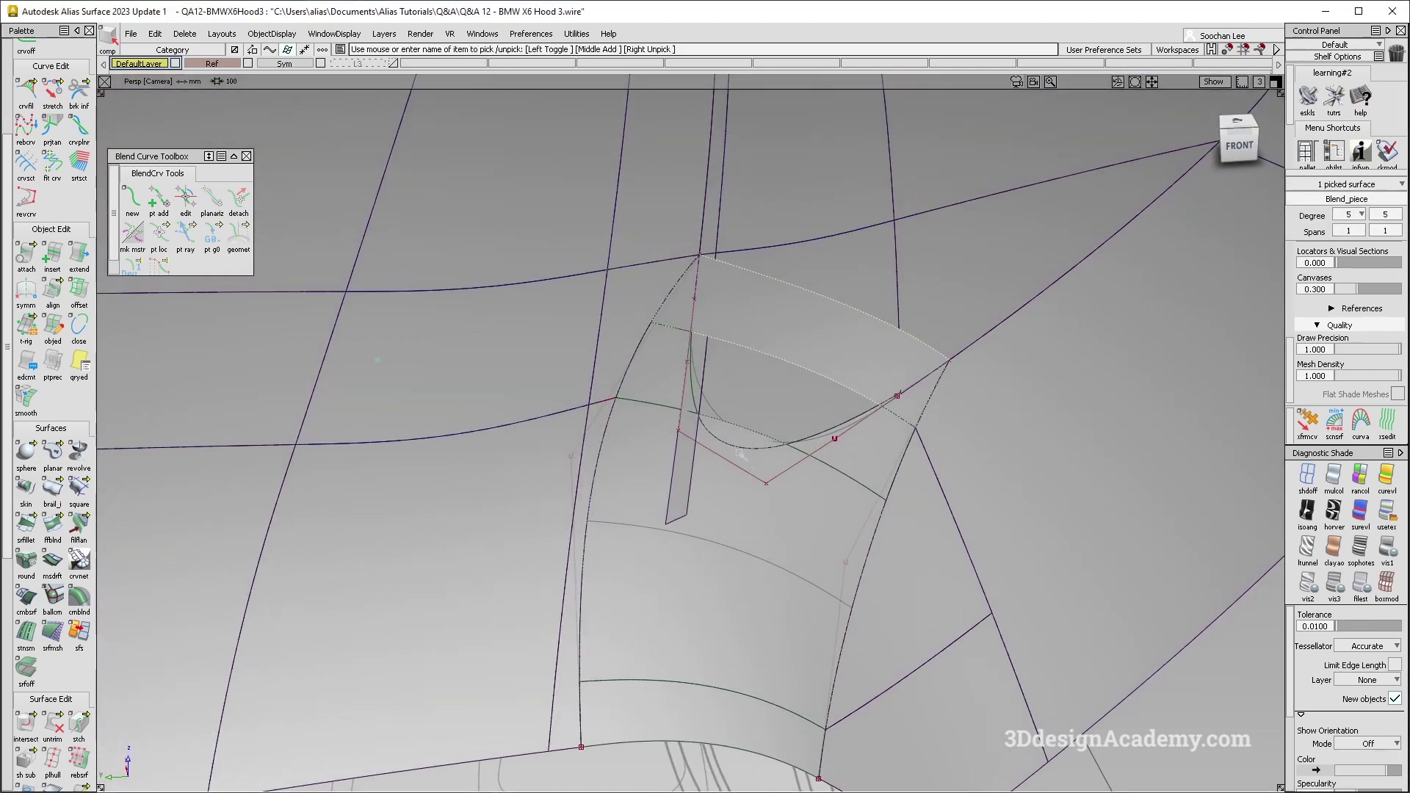
pyautogui.moveTo(63, 716); pyautogui.dragTo(79, 725)
pyautogui.keyDown('alt'); pyautogui.keyDown('shift'); pyautogui.moveTo(843, 334); pyautogui.dragTo(797, 333); pyautogui.keyUp('shift'); pyautogui.keyUp('alt')
pyautogui.click(796, 335)
pyautogui.keyDown('alt'); pyautogui.keyDown('shift'); pyautogui.moveTo(713, 265); pyautogui.dragTo(825, 244, button='right'); pyautogui.keyUp('shift'); pyautogui.keyUp('alt')
pyautogui.keyDown('alt'); pyautogui.keyDown('shift'); pyautogui.moveTo(825, 244); pyautogui.dragTo(823, 288); pyautogui.keyUp('shift'); pyautogui.keyUp('alt')
pyautogui.hotkey('ctrl', 'l')
pyautogui.press('Return')
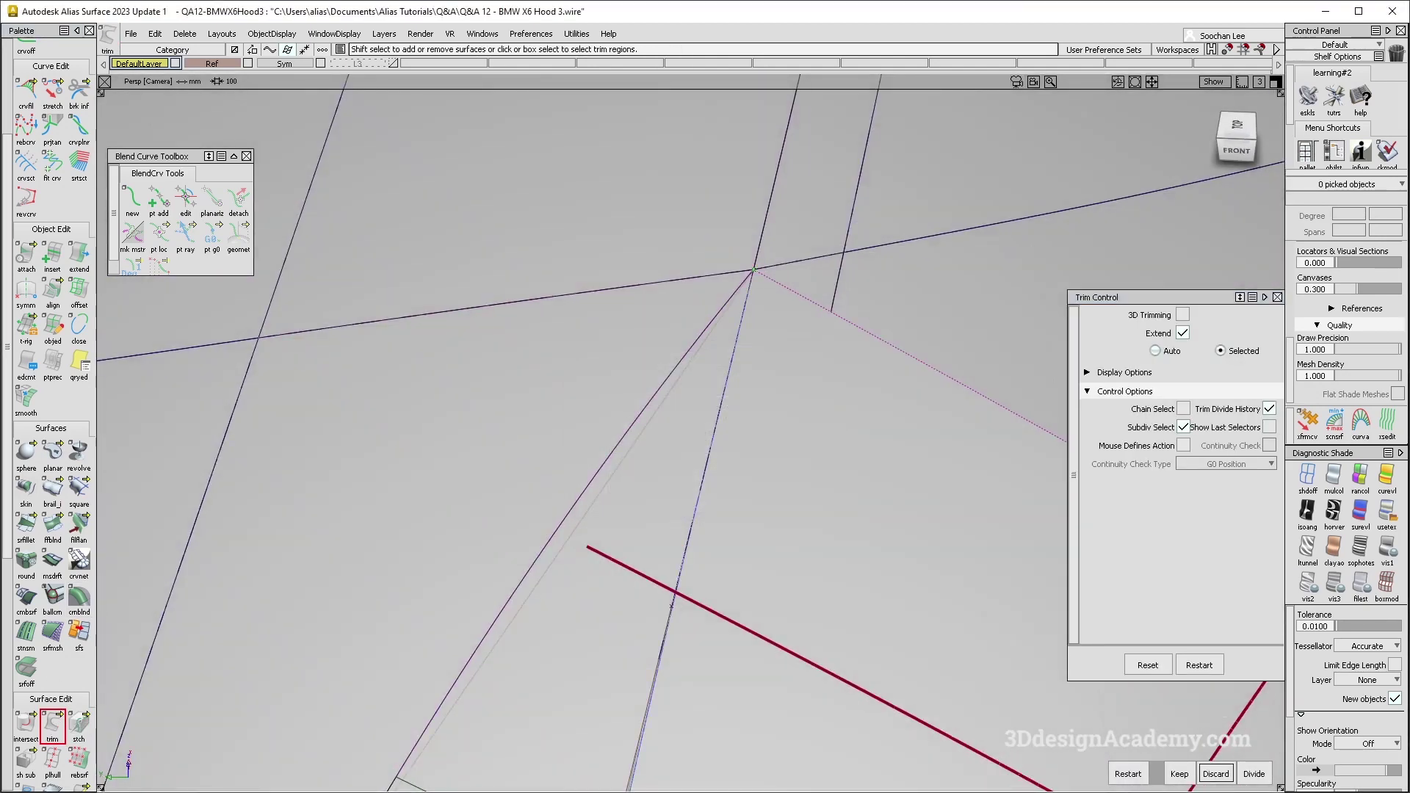
pyautogui.keyDown('alt'); pyautogui.keyDown('shift'); pyautogui.moveTo(927, 441); pyautogui.dragTo(837, 448, button='right'); pyautogui.keyUp('shift'); pyautogui.keyUp('alt')
pyautogui.keyDown('alt'); pyautogui.keyDown('shift'); pyautogui.moveTo(837, 448); pyautogui.dragTo(845, 400); pyautogui.keyUp('shift'); pyautogui.keyUp('alt')
pyautogui.click(1226, 775)
# - Trim the adjoining blend piece below along the same outline, discarding the region inside the curve's rounded bottom
pyautogui.keyDown('alt'); pyautogui.keyDown('shift'); pyautogui.moveTo(794, 545); pyautogui.dragTo(771, 536, button='middle'); pyautogui.keyUp('shift'); pyautogui.keyUp('alt')
pyautogui.click(772, 551)
pyautogui.press('Return')
pyautogui.click(772, 553)
pyautogui.click(1218, 774)
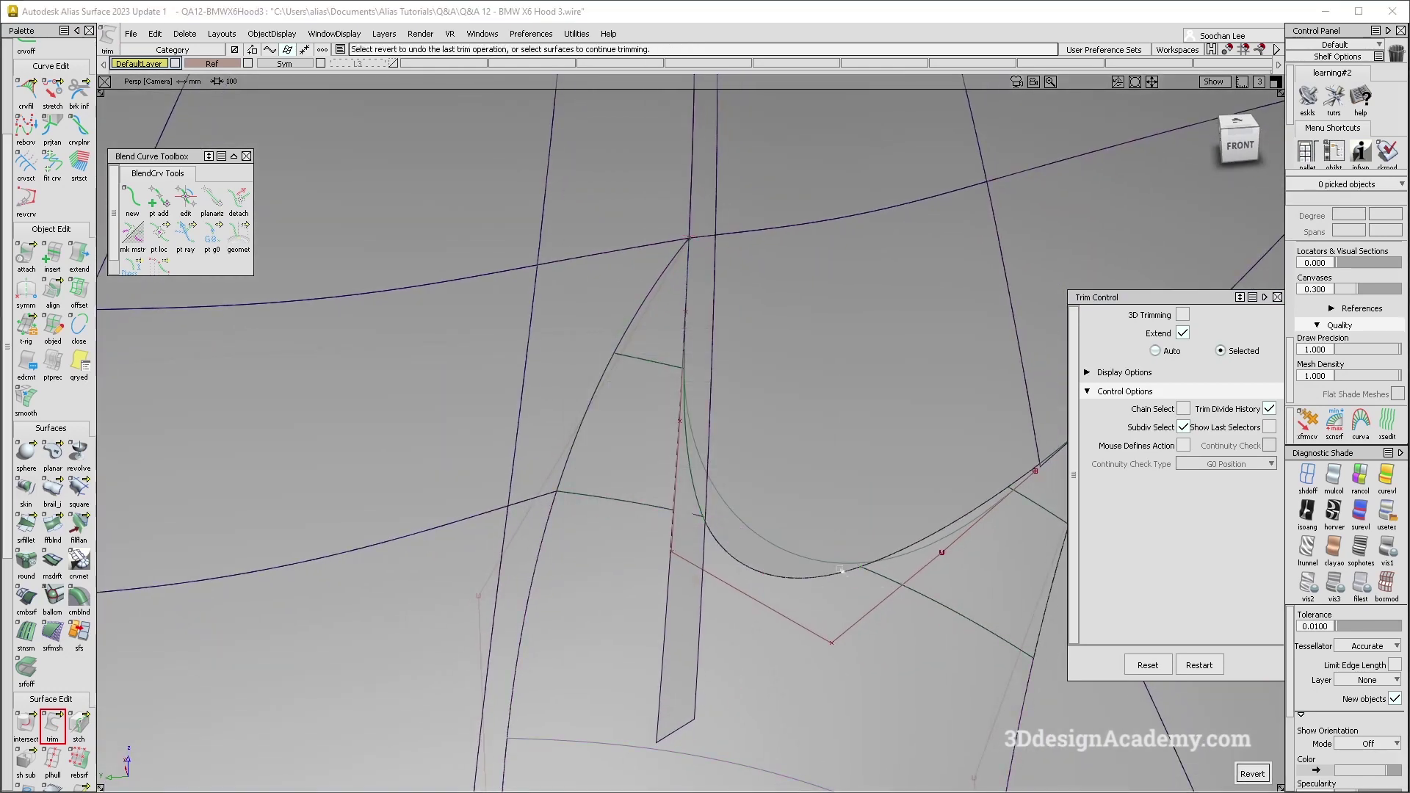
pyautogui.keyDown('ctrl'); pyautogui.keyDown('shift'); pyautogui.moveTo(691, 474); pyautogui.dragTo(688, 509); pyautogui.keyUp('shift'); pyautogui.keyUp('ctrl')
pyautogui.click(687, 511)
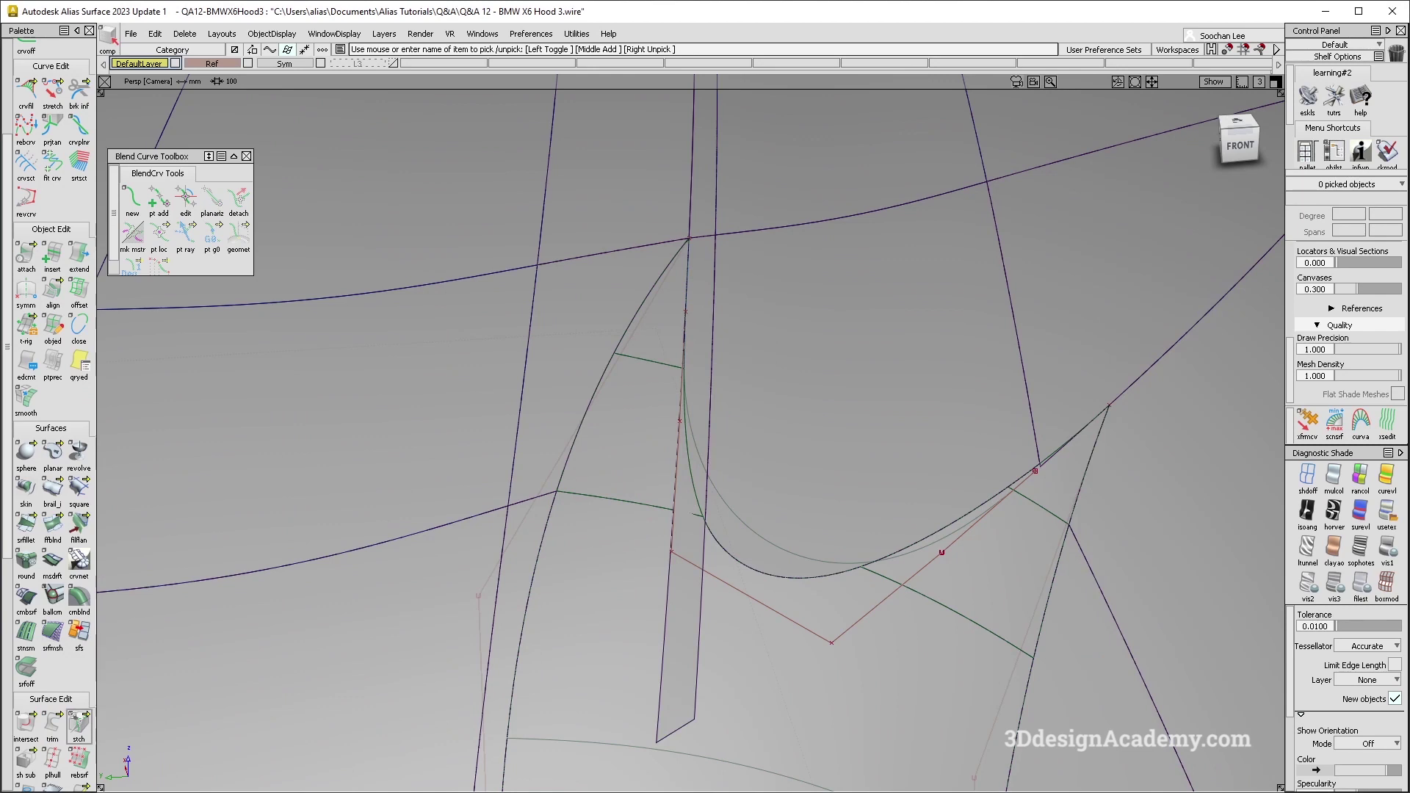
# - Trim the narrow crease strip surface where it crosses the corner blend, keeping the region above the blend edge
pyautogui.click(52, 723)
pyautogui.click(708, 333)
pyautogui.press('Return')
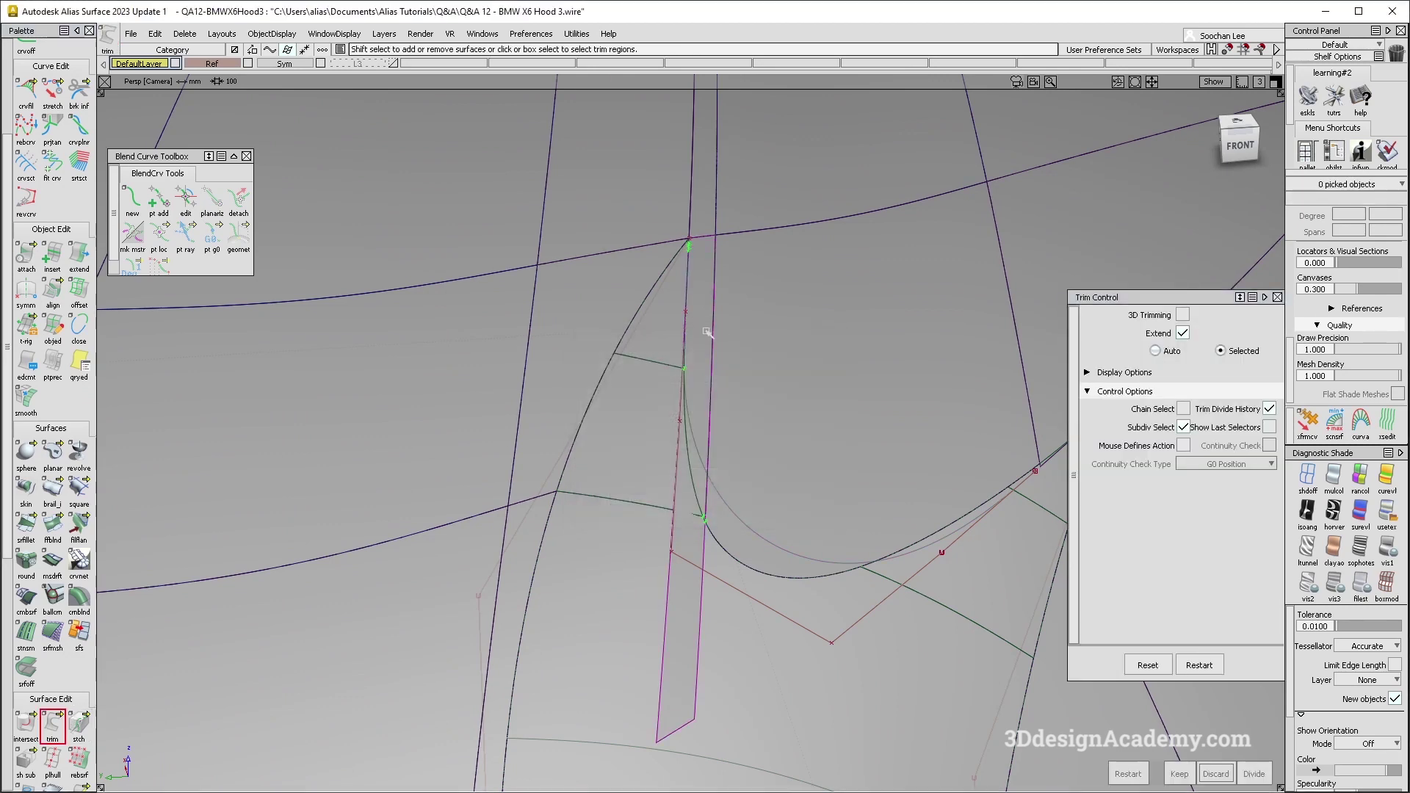
pyautogui.click(1179, 773)
pyautogui.moveTo(695, 273)
pyautogui.keyDown('alt'); pyautogui.keyDown('shift'); pyautogui.mouseDown()
pyautogui.moveTo(847, 463)
pyautogui.moveTo(902, 593)
pyautogui.mouseUp(); pyautogui.keyUp('shift'); pyautogui.keyUp('alt')
pyautogui.keyDown('ctrl'); pyautogui.keyDown('shift'); pyautogui.moveTo(902, 593); pyautogui.dragTo(800, 470); pyautogui.keyUp('shift'); pyautogui.keyUp('ctrl')
pyautogui.moveTo(801, 470)
pyautogui.keyDown('alt'); pyautogui.keyDown('shift'); pyautogui.mouseDown()
pyautogui.moveTo(730, 421)
pyautogui.moveTo(828, 507)
pyautogui.moveTo(756, 411)
pyautogui.moveTo(779, 470)
pyautogui.moveTo(716, 434)
pyautogui.mouseUp(); pyautogui.keyUp('shift'); pyautogui.keyUp('alt')
pyautogui.click(723, 365)
pyautogui.click(716, 357)
pyautogui.click(1179, 773)
# - Pick the construction curves across the hood and assign them to the hidden layer
pyautogui.keyDown('alt'); pyautogui.keyDown('shift'); pyautogui.moveTo(717, 434); pyautogui.dragTo(537, 438, button='right'); pyautogui.keyUp('shift'); pyautogui.keyUp('alt')
pyautogui.moveTo(646, 474)
pyautogui.keyDown('alt'); pyautogui.keyDown('shift'); pyautogui.mouseDown()
pyautogui.moveTo(718, 473)
pyautogui.moveTo(589, 384)
pyautogui.moveTo(764, 463)
pyautogui.moveTo(795, 597)
pyautogui.mouseUp(); pyautogui.keyUp('shift'); pyautogui.keyUp('alt')
pyautogui.keyDown('ctrl'); pyautogui.keyDown('shift'); pyautogui.moveTo(639, 425); pyautogui.dragTo(621, 403); pyautogui.keyUp('shift'); pyautogui.keyUp('ctrl')
pyautogui.keyDown('ctrl'); pyautogui.keyDown('shift'); pyautogui.moveTo(624, 406); pyautogui.dragTo(764, 577); pyautogui.keyUp('shift'); pyautogui.keyUp('ctrl')
pyautogui.moveTo(1259, 548); pyautogui.dragTo(389, 165)
pyautogui.keyDown('alt'); pyautogui.keyDown('shift'); pyautogui.moveTo(396, 158); pyautogui.dragTo(557, 151, button='right'); pyautogui.keyUp('shift'); pyautogui.keyUp('alt')
pyautogui.moveTo(364, 65); pyautogui.dragTo(357, 80)
pyautogui.keyDown('ctrl'); pyautogui.keyDown('shift'); pyautogui.moveTo(628, 555); pyautogui.dragTo(640, 426); pyautogui.keyUp('shift'); pyautogui.keyUp('ctrl')
# - Pick the surfaces around the front corner and delete their construction history
pyautogui.keyDown('alt'); pyautogui.keyDown('shift'); pyautogui.moveTo(646, 486); pyautogui.dragTo(525, 474, button='right'); pyautogui.keyUp('shift'); pyautogui.keyUp('alt')
pyautogui.keyDown('ctrl'); pyautogui.keyDown('shift'); pyautogui.moveTo(784, 412); pyautogui.dragTo(867, 371); pyautogui.keyUp('shift'); pyautogui.keyUp('ctrl')
pyautogui.moveTo(1063, 302); pyautogui.dragTo(625, 507)
pyautogui.keyDown('alt'); pyautogui.keyDown('shift'); pyautogui.moveTo(639, 485); pyautogui.dragTo(742, 499); pyautogui.keyUp('shift'); pyautogui.keyUp('alt')
pyautogui.click(185, 34)
pyautogui.click(189, 79)
# - Compare the shaded hood without wireframe against the BMW X6 reference photo from matching viewing angles
pyautogui.keyDown('alt'); pyautogui.keyDown('shift'); pyautogui.moveTo(766, 498); pyautogui.dragTo(729, 495, button='right'); pyautogui.keyUp('shift'); pyautogui.keyUp('alt')
pyautogui.moveTo(729, 495)
pyautogui.keyDown('alt'); pyautogui.keyDown('shift'); pyautogui.mouseDown()
pyautogui.moveTo(698, 488)
pyautogui.moveTo(812, 478)
pyautogui.moveTo(812, 514)
pyautogui.moveTo(856, 537)
pyautogui.mouseUp(); pyautogui.keyUp('shift'); pyautogui.keyUp('alt')
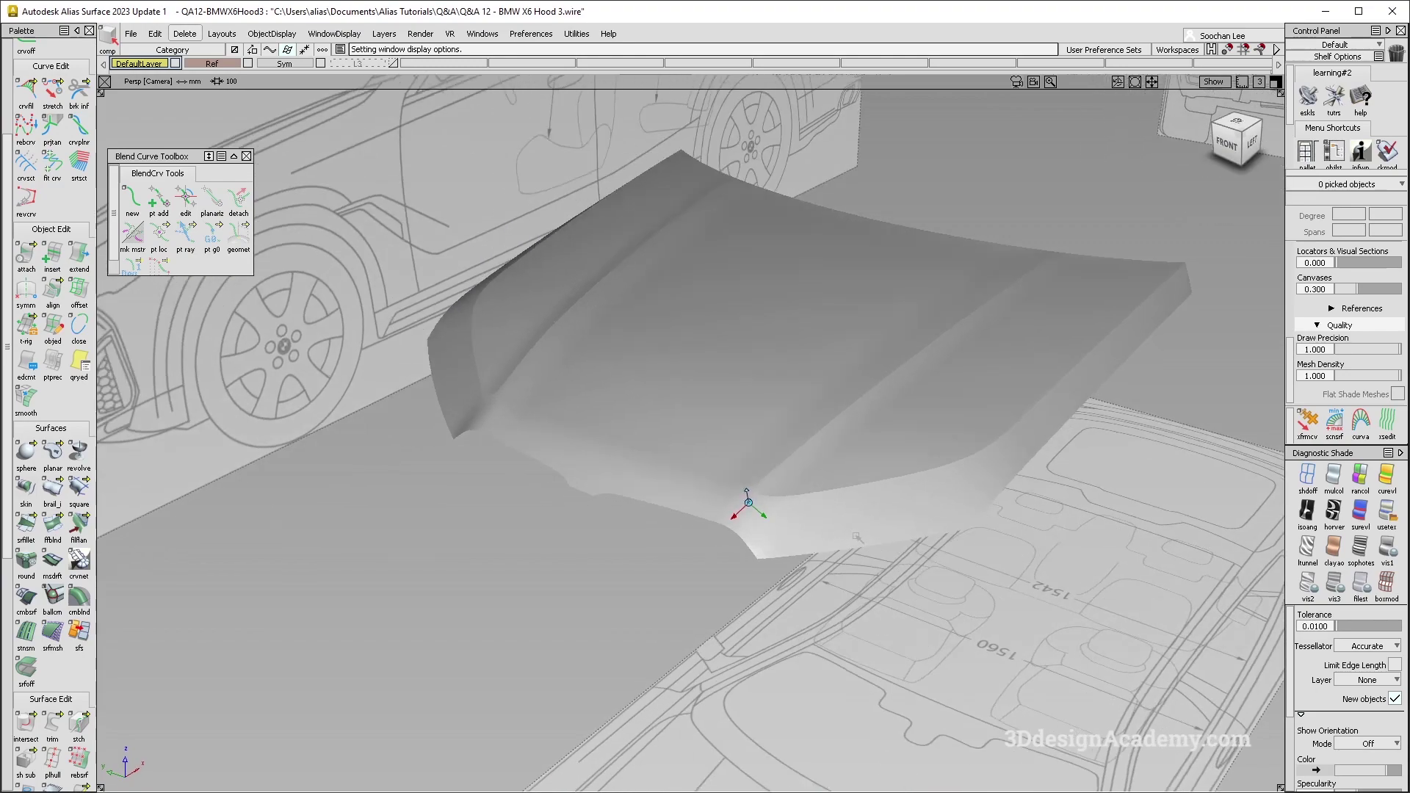
pyautogui.keyDown('alt'); pyautogui.keyDown('shift'); pyautogui.moveTo(802, 531); pyautogui.dragTo(879, 536, button='middle'); pyautogui.keyUp('shift'); pyautogui.keyUp('alt')
pyautogui.keyDown('alt'); pyautogui.keyDown('shift'); pyautogui.moveTo(878, 537); pyautogui.dragTo(896, 575); pyautogui.keyUp('shift'); pyautogui.keyUp('alt')
pyautogui.hotkey('alt', 'Tab')
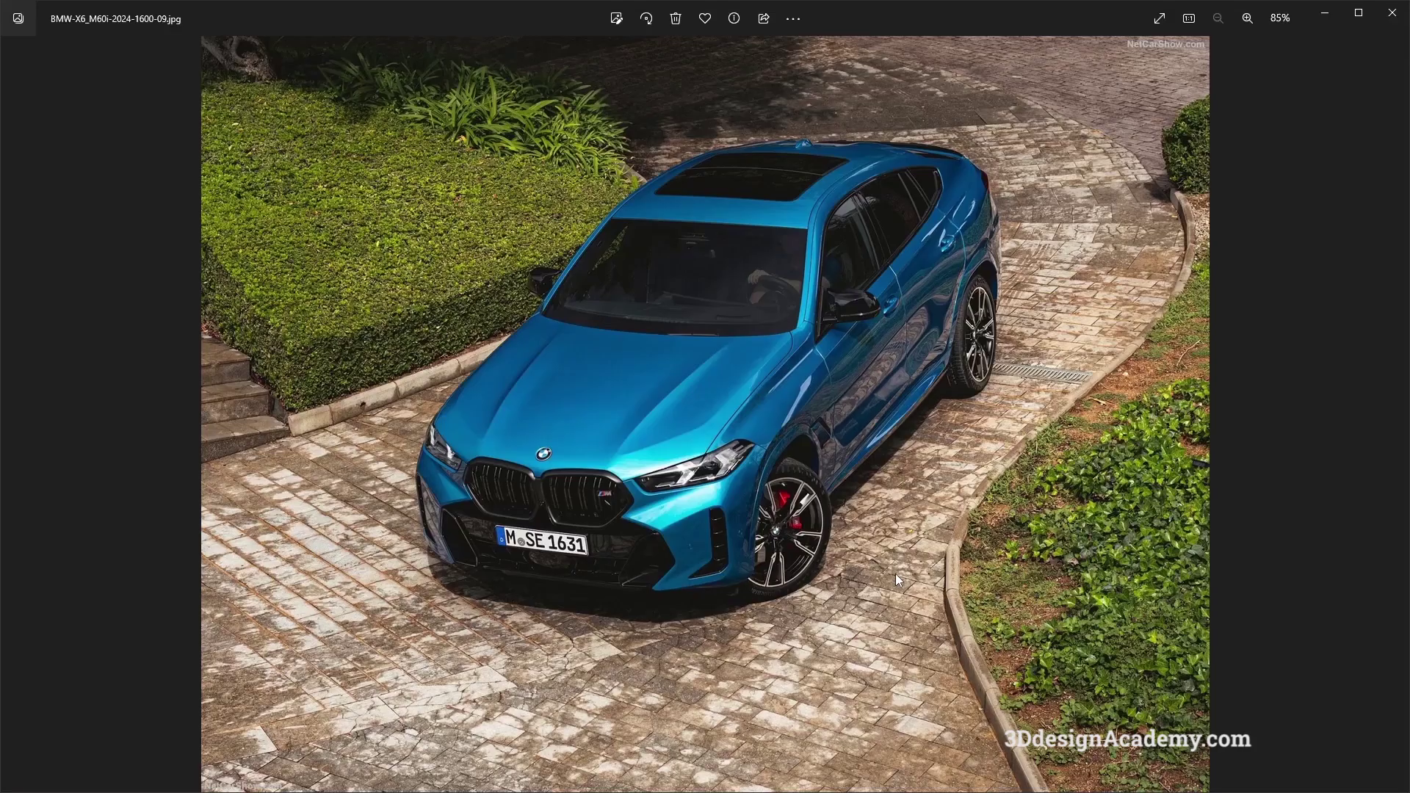
pyautogui.hotkey('alt', 'Tab')
pyautogui.moveTo(896, 575)
pyautogui.keyDown('alt'); pyautogui.keyDown('shift'); pyautogui.mouseDown()
pyautogui.moveTo(963, 535)
pyautogui.moveTo(940, 547)
pyautogui.mouseUp(); pyautogui.keyUp('shift'); pyautogui.keyUp('alt')
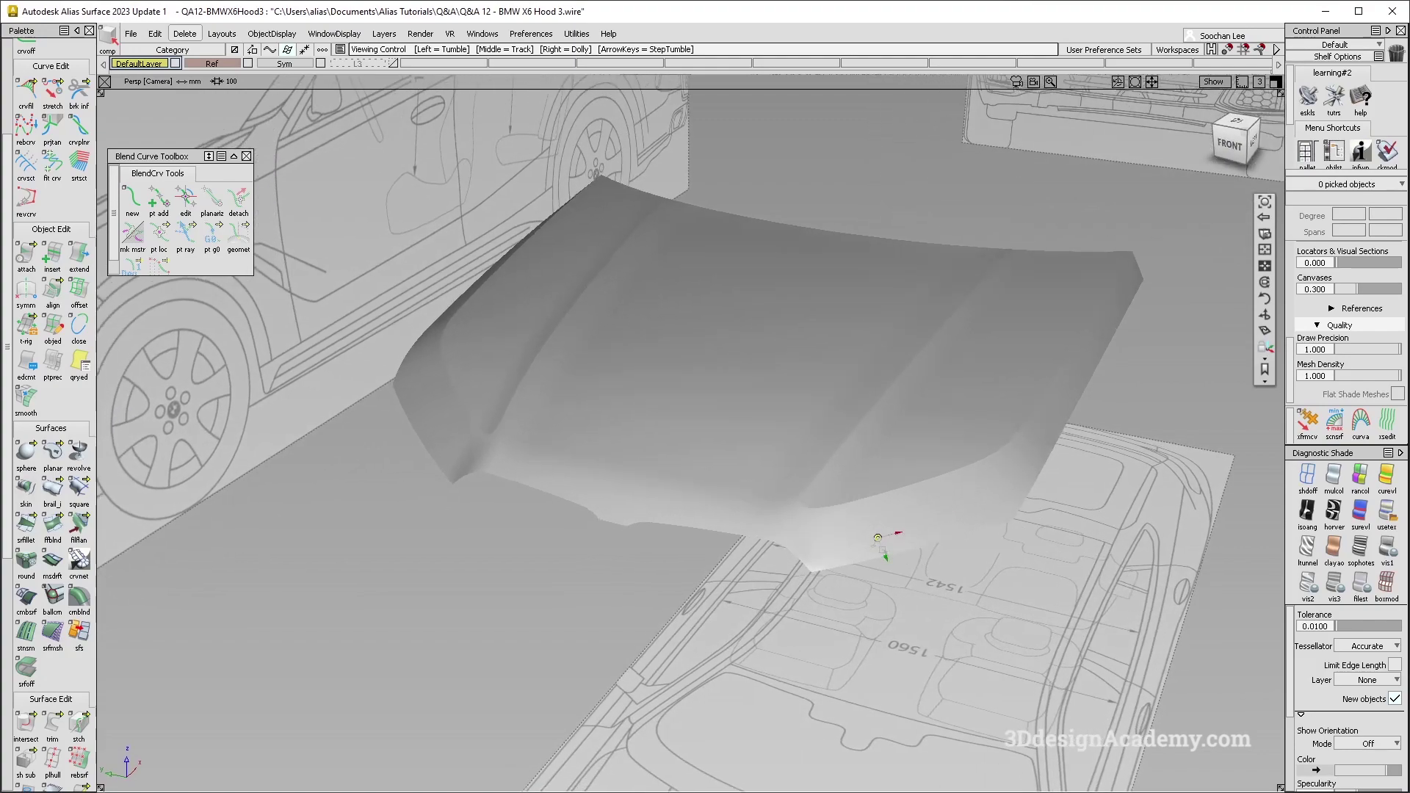
pyautogui.hotkey('alt', 'Tab')
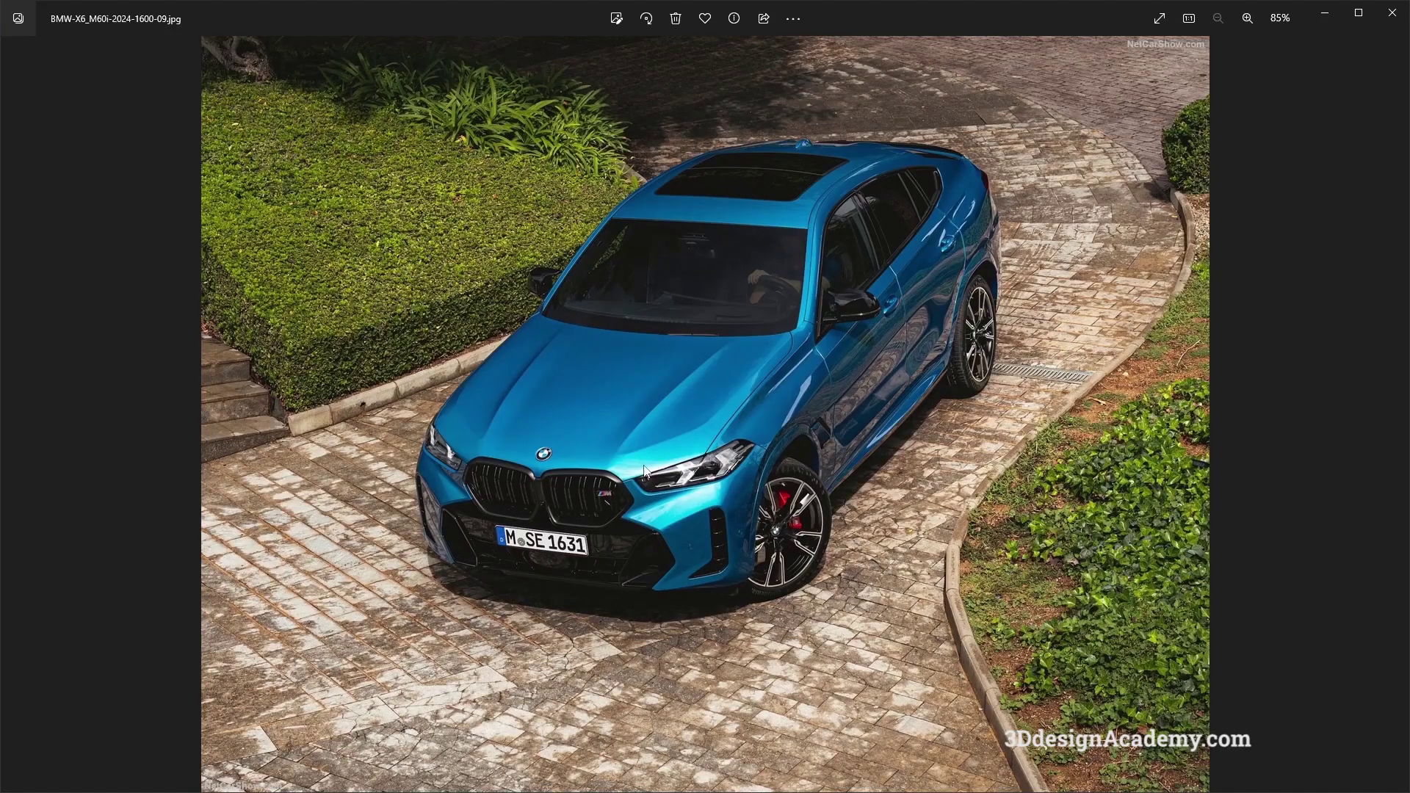
pyautogui.hotkey('alt', 'Tab')
pyautogui.keyDown('alt'); pyautogui.keyDown('shift'); pyautogui.moveTo(888, 540); pyautogui.dragTo(853, 517, button='right'); pyautogui.keyUp('shift'); pyautogui.keyUp('alt')
pyautogui.keyDown('alt'); pyautogui.keyDown('shift'); pyautogui.moveTo(852, 516); pyautogui.dragTo(844, 552); pyautogui.keyUp('shift'); pyautogui.keyUp('alt')
pyautogui.hotkey('alt', 'Tab')
pyautogui.hotkey('alt', 'Tab')
pyautogui.keyDown('alt'); pyautogui.keyDown('shift'); pyautogui.moveTo(832, 515); pyautogui.dragTo(747, 512); pyautogui.keyUp('shift'); pyautogui.keyUp('alt')
pyautogui.hotkey('alt', 'Tab')
pyautogui.hotkey('alt', 'Tab')
# - Show the model wireframe again, pick all hood surfaces and delete their construction history
pyautogui.keyDown('alt'); pyautogui.keyDown('shift'); pyautogui.moveTo(625, 455); pyautogui.dragTo(650, 711); pyautogui.keyUp('shift'); pyautogui.keyUp('alt')
pyautogui.keyDown('alt'); pyautogui.keyDown('shift'); pyautogui.moveTo(884, 590); pyautogui.dragTo(893, 537); pyautogui.keyUp('shift'); pyautogui.keyUp('alt')
pyautogui.keyDown('alt'); pyautogui.keyDown('shift'); pyautogui.moveTo(894, 537); pyautogui.dragTo(933, 514, button='right'); pyautogui.keyUp('shift'); pyautogui.keyUp('alt')
pyautogui.moveTo(933, 514)
pyautogui.keyDown('alt'); pyautogui.keyDown('shift'); pyautogui.mouseDown()
pyautogui.moveTo(948, 452)
pyautogui.moveTo(898, 543)
pyautogui.moveTo(944, 474)
pyautogui.moveTo(922, 510)
pyautogui.mouseUp(); pyautogui.keyUp('shift'); pyautogui.keyUp('alt')
pyautogui.hotkey('alt', 'm')
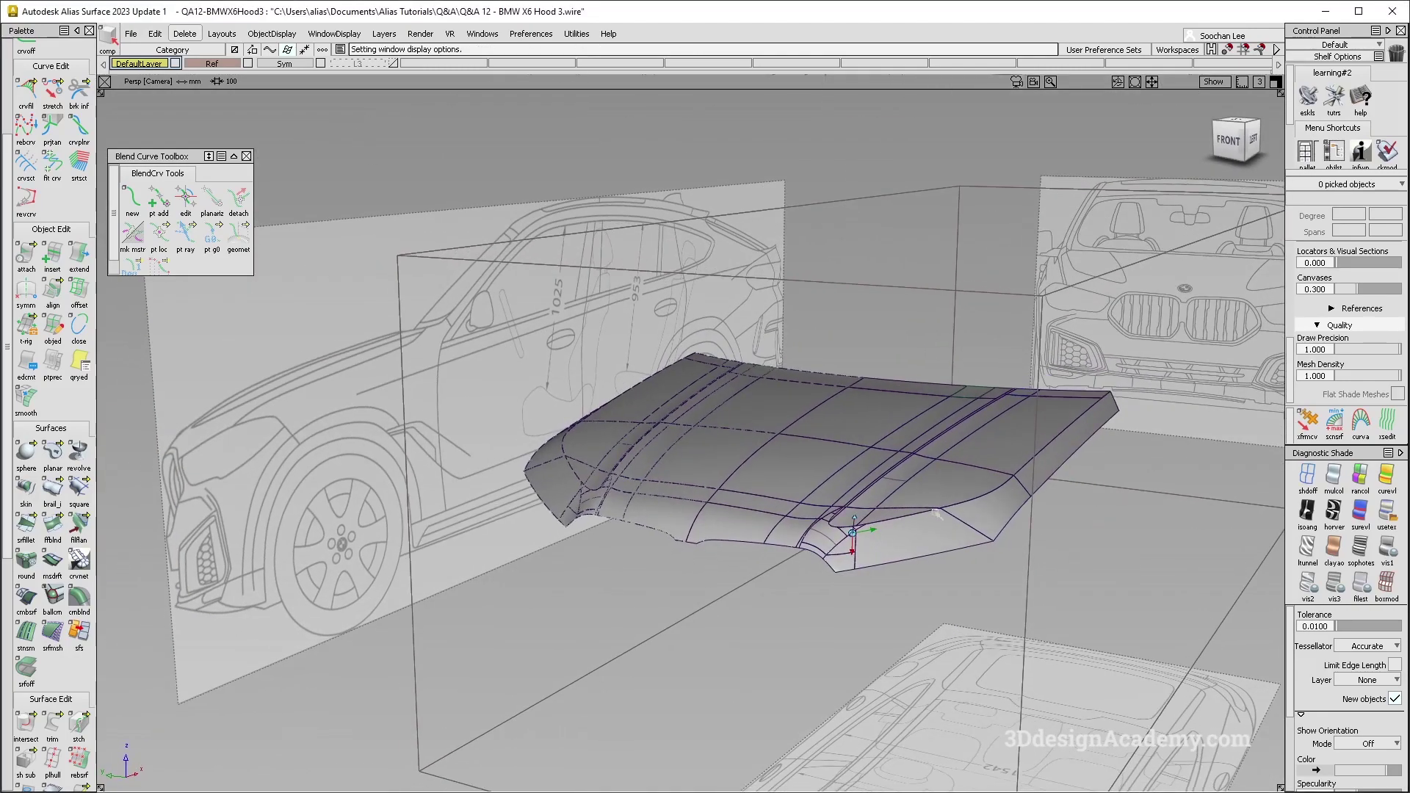
pyautogui.keyDown('alt'); pyautogui.keyDown('shift'); pyautogui.moveTo(967, 469); pyautogui.dragTo(940, 478, button='middle'); pyautogui.keyUp('shift'); pyautogui.keyUp('alt')
pyautogui.click(853, 476)
pyautogui.keyDown('alt'); pyautogui.keyDown('shift'); pyautogui.moveTo(977, 400); pyautogui.dragTo(988, 454); pyautogui.keyUp('shift'); pyautogui.keyUp('alt')
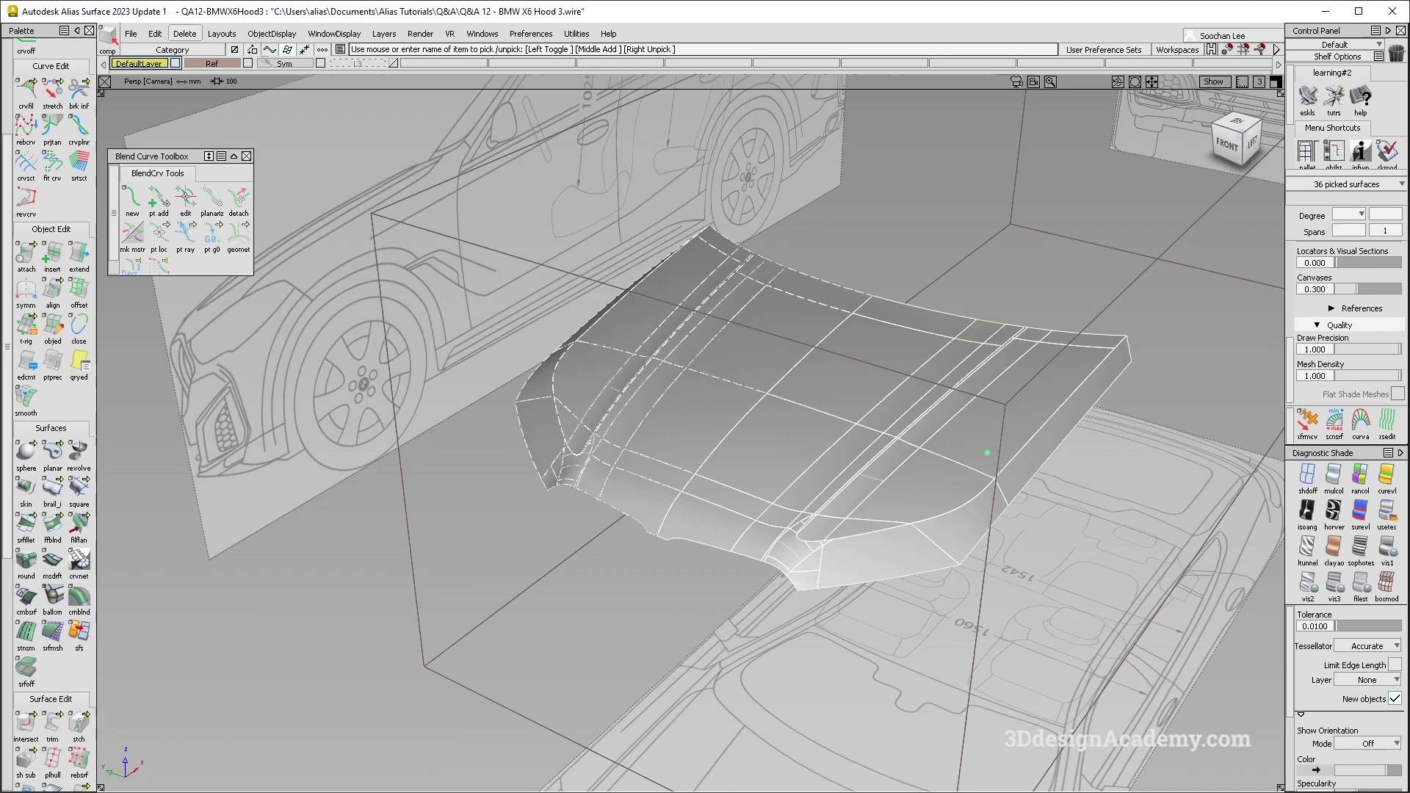
pyautogui.click(180, 36)
pyautogui.click(185, 67)
# - Clear the selection, pick the hood surfaces with a box and toggle off their U isoparm display
pyautogui.keyDown('ctrl'); pyautogui.keyDown('shift'); pyautogui.moveTo(883, 544); pyautogui.dragTo(884, 661); pyautogui.keyUp('shift'); pyautogui.keyUp('ctrl')
pyautogui.keyDown('alt'); pyautogui.keyDown('shift'); pyautogui.moveTo(861, 523); pyautogui.dragTo(918, 544, button='right'); pyautogui.keyUp('shift'); pyautogui.keyUp('alt')
pyautogui.keyDown('alt'); pyautogui.keyDown('shift'); pyautogui.moveTo(918, 543); pyautogui.dragTo(806, 535, button='middle'); pyautogui.keyUp('shift'); pyautogui.keyUp('alt')
pyautogui.keyDown('ctrl'); pyautogui.keyDown('shift'); pyautogui.moveTo(749, 528); pyautogui.dragTo(710, 571); pyautogui.keyUp('shift'); pyautogui.keyUp('ctrl')
pyautogui.keyDown('ctrl'); pyautogui.keyDown('shift'); pyautogui.moveTo(885, 378); pyautogui.dragTo(677, 554); pyautogui.keyUp('shift'); pyautogui.keyUp('ctrl')
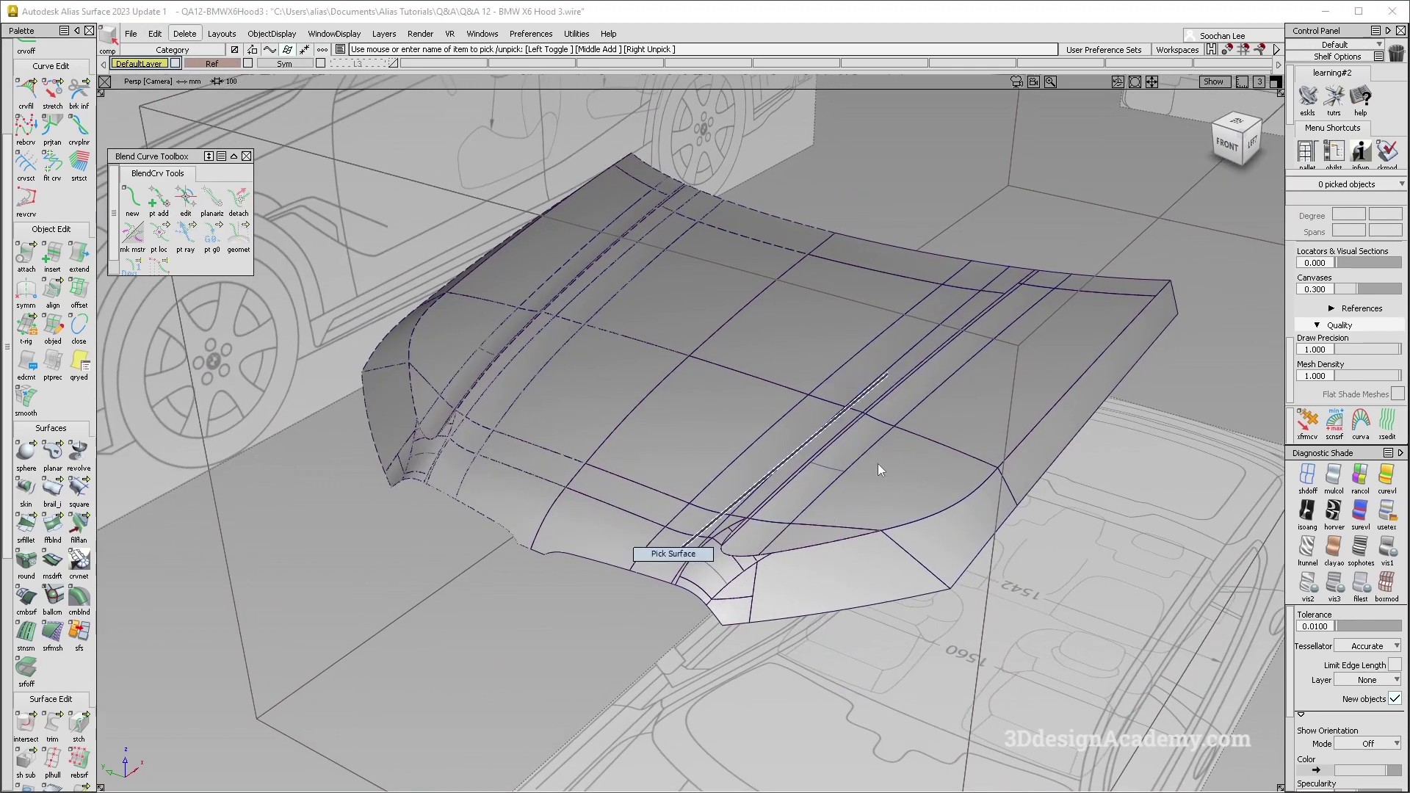
pyautogui.moveTo(430, 739); pyautogui.dragTo(1148, 299)
pyautogui.scroll(5, 1361, 268)
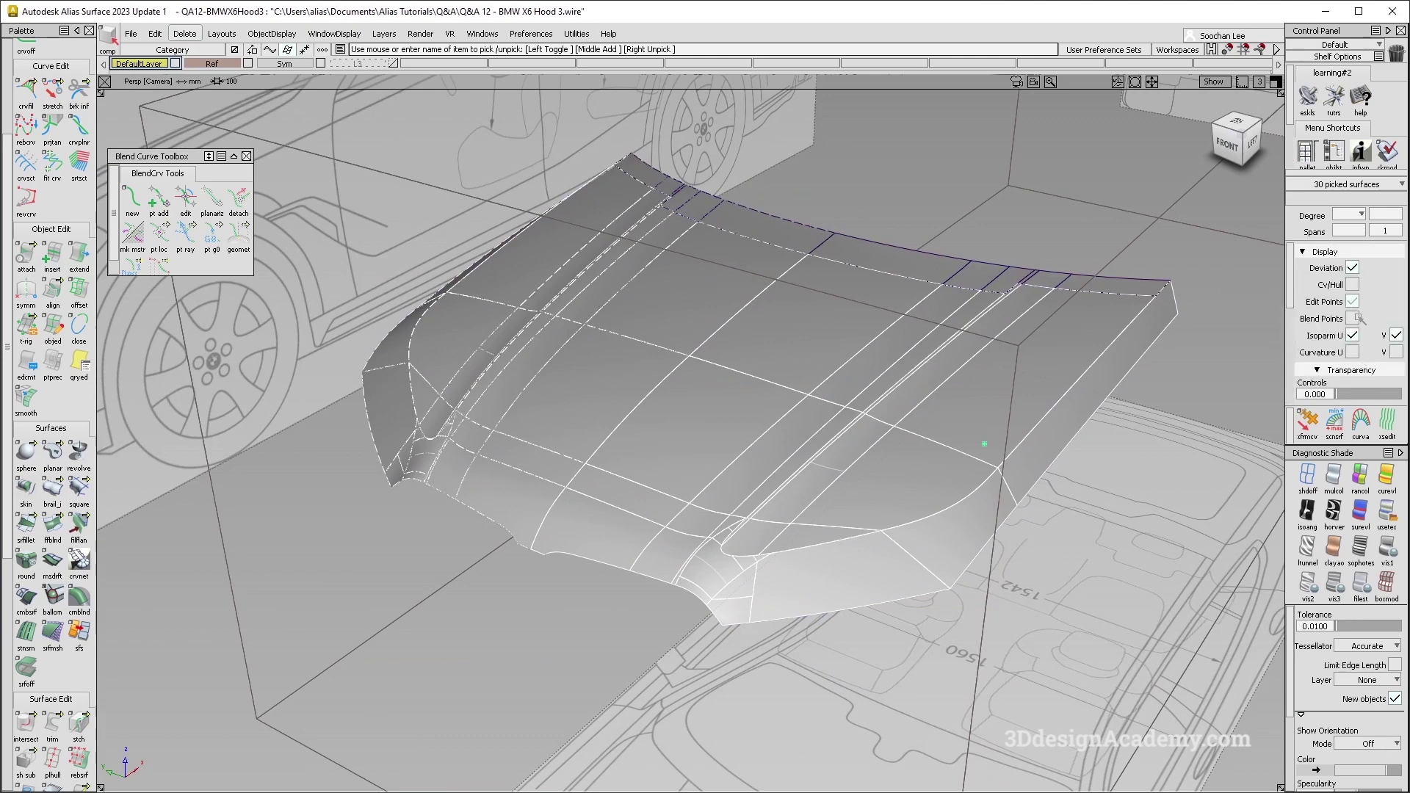
pyautogui.click(1352, 335)
# - Clear the surface selection and apply multi-color shading to the hood
pyautogui.keyDown('ctrl'); pyautogui.keyDown('shift'); pyautogui.moveTo(737, 475); pyautogui.dragTo(739, 472); pyautogui.keyUp('shift'); pyautogui.keyUp('ctrl')
pyautogui.keyDown('alt'); pyautogui.keyDown('shift'); pyautogui.moveTo(863, 492); pyautogui.dragTo(845, 544); pyautogui.keyUp('shift'); pyautogui.keyUp('alt')
pyautogui.keyDown('ctrl'); pyautogui.keyDown('shift'); pyautogui.moveTo(849, 600); pyautogui.dragTo(902, 545); pyautogui.keyUp('shift'); pyautogui.keyUp('ctrl')
pyautogui.click(1326, 486)
pyautogui.keyDown('alt'); pyautogui.keyDown('shift'); pyautogui.moveTo(814, 551); pyautogui.dragTo(843, 500, button='middle'); pyautogui.keyUp('shift'); pyautogui.keyUp('alt')
pyautogui.scroll(-4, 1348, 331)
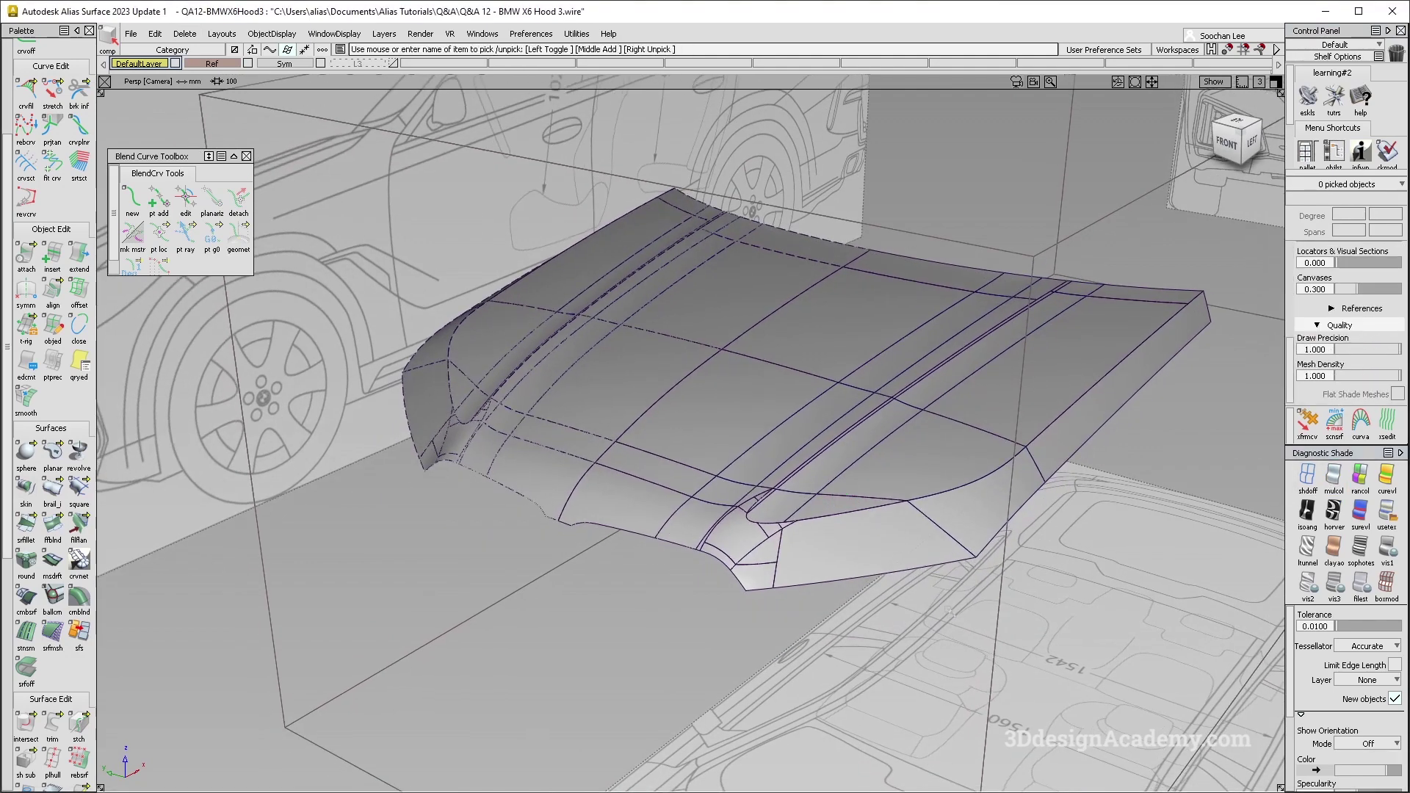